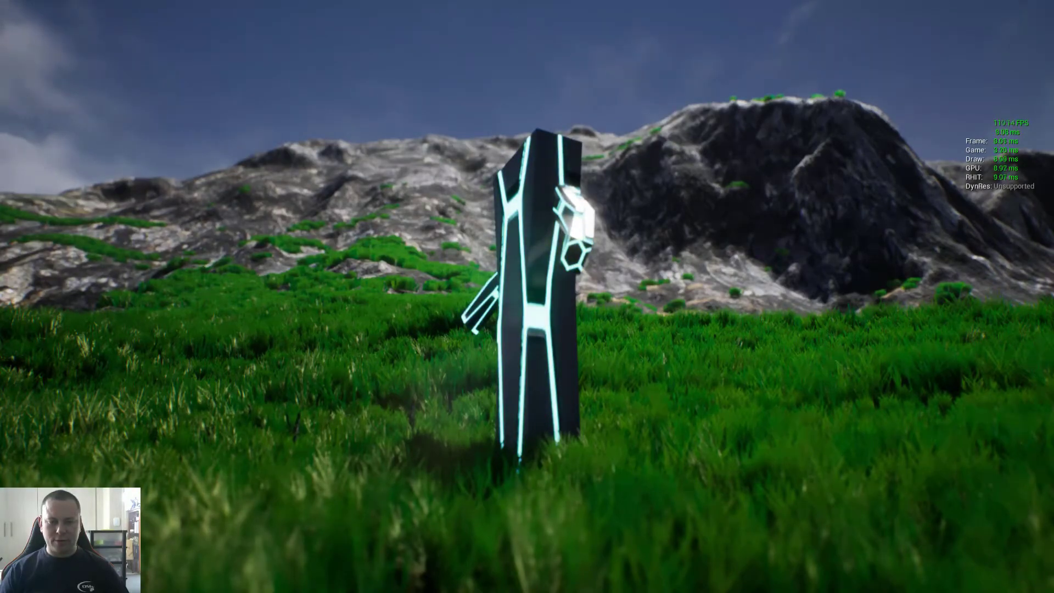
# Walk the character through the running level to examine the grass and the surrounding terrain
pyautogui.press('w')
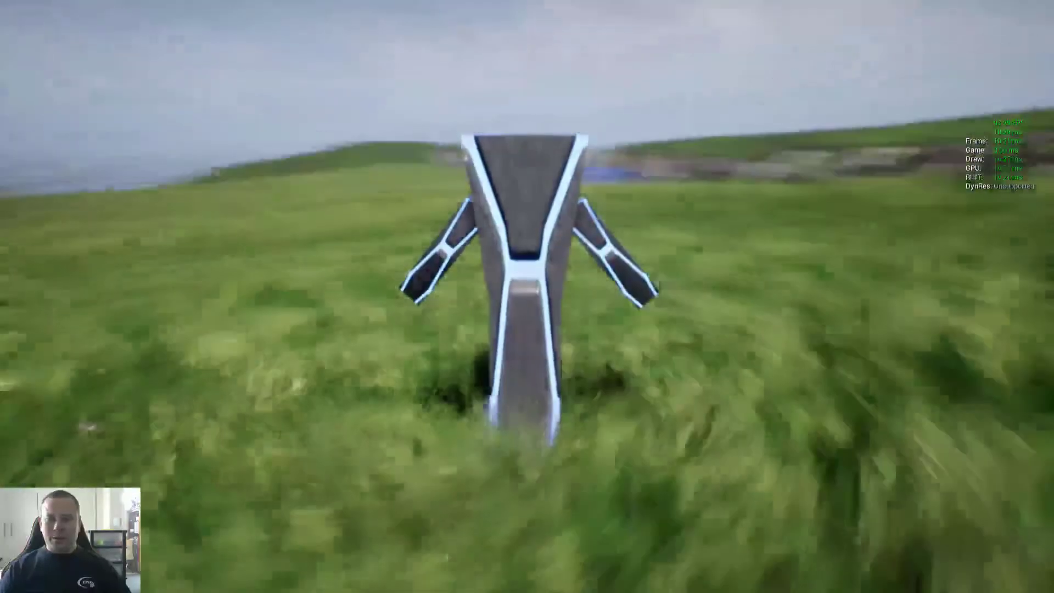
pyautogui.press('w')
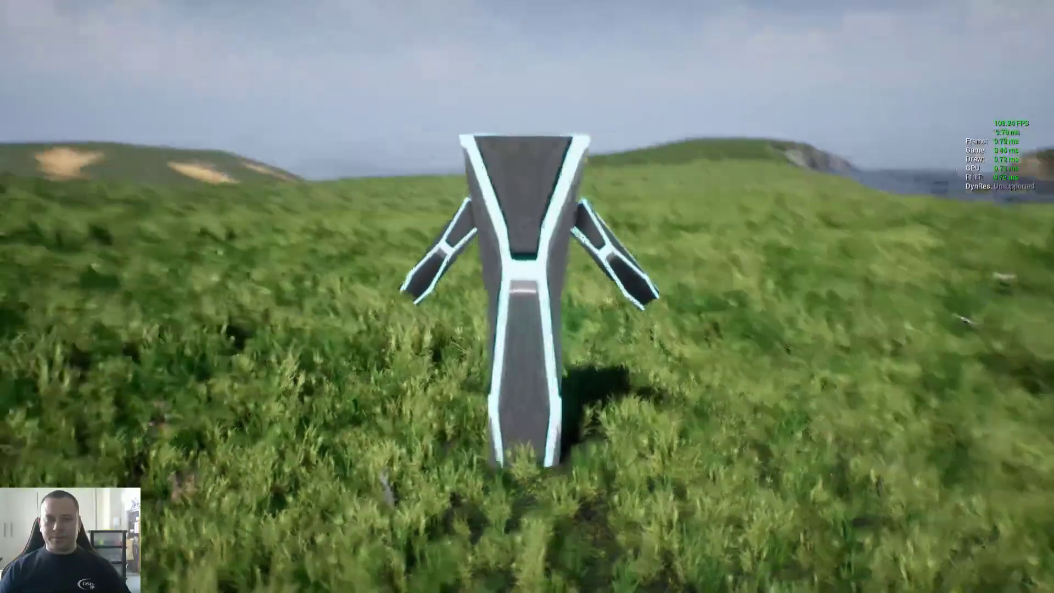
pyautogui.press('w')
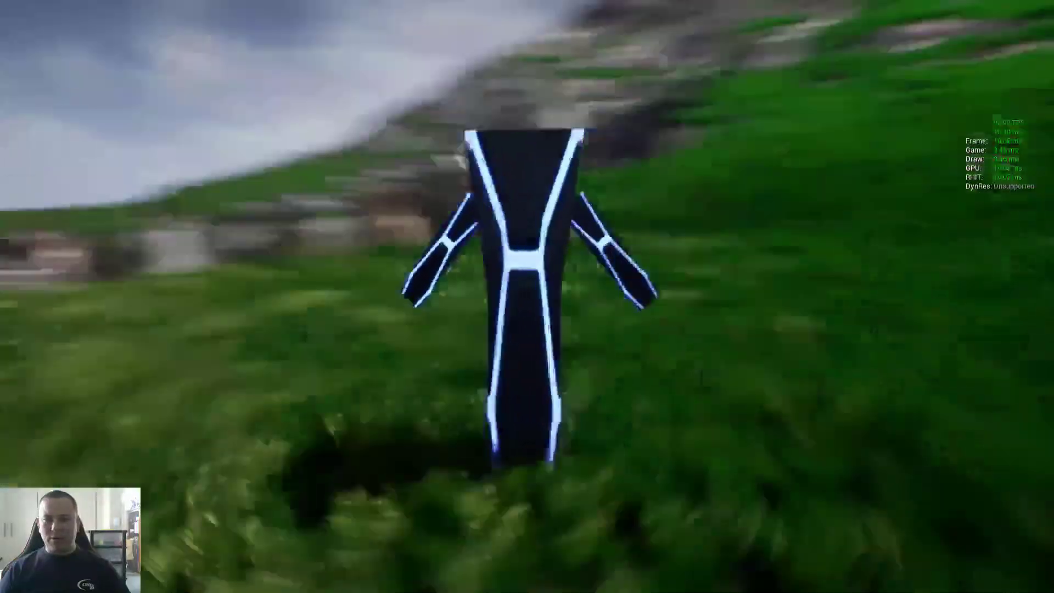
pyautogui.press('w')
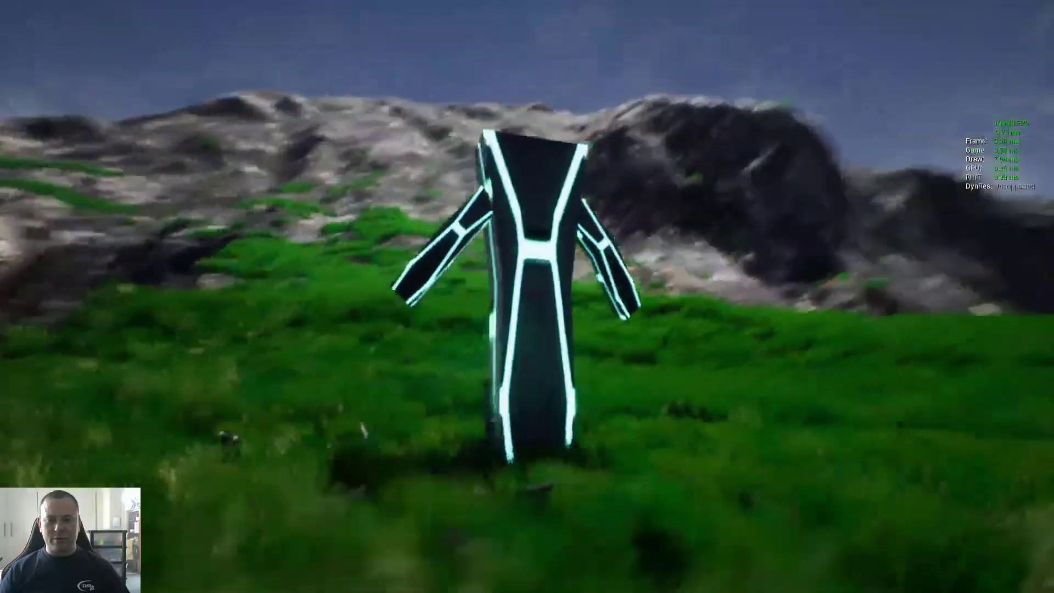
pyautogui.press('w')
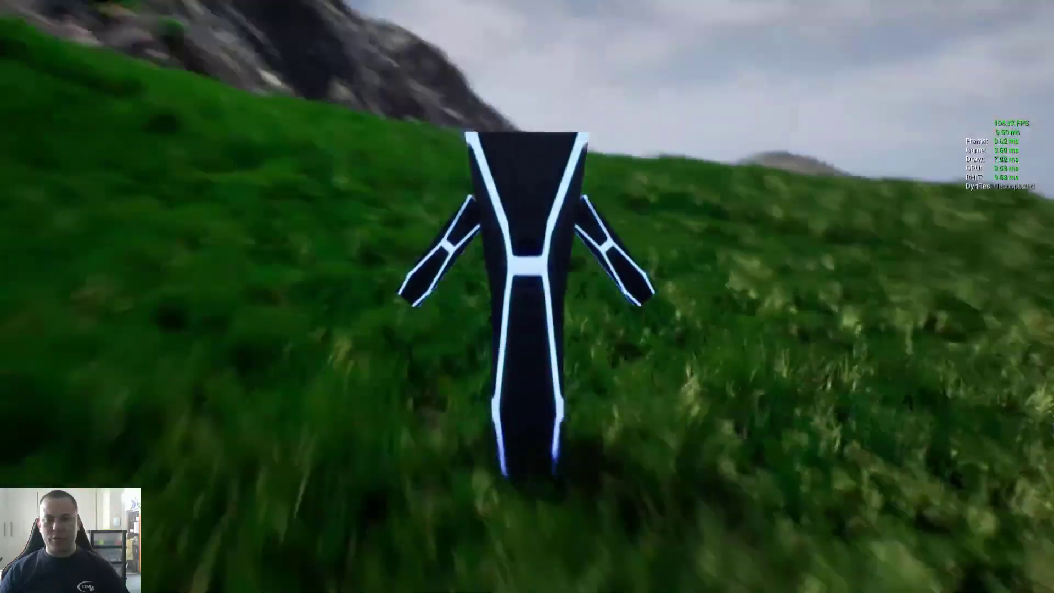
pyautogui.press('w')
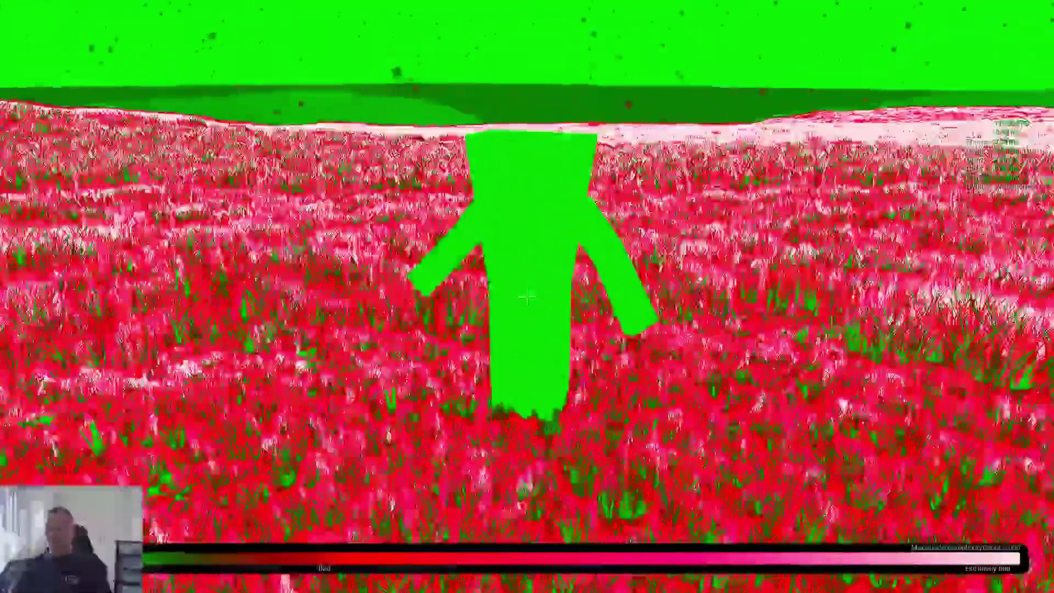
# Leave the shader complexity view, walk through the normally rendered grass, and end the play session
pyautogui.press('F3')
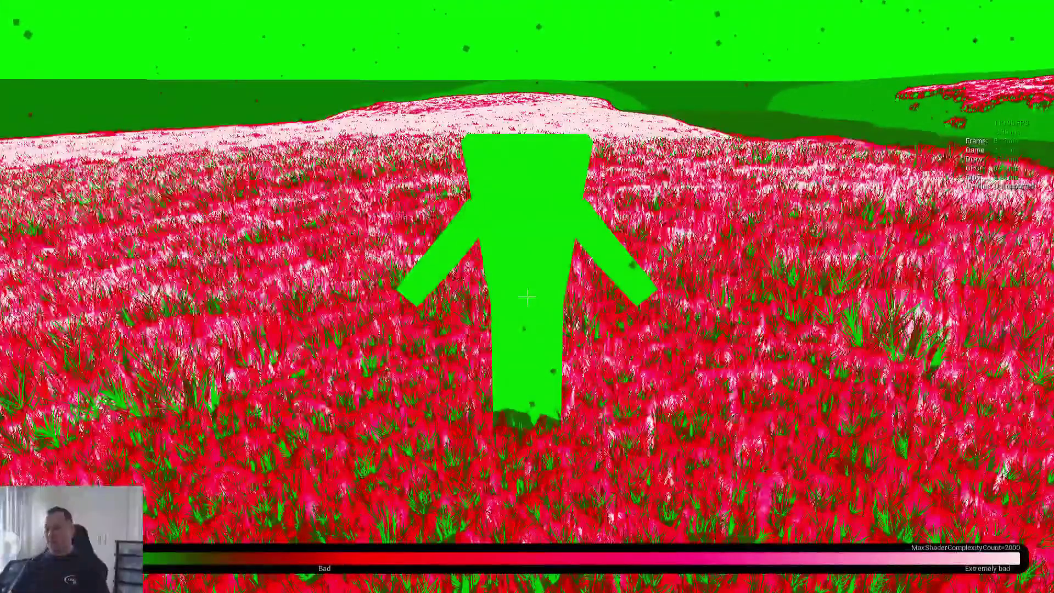
pyautogui.press('F3')
pyautogui.press('w')
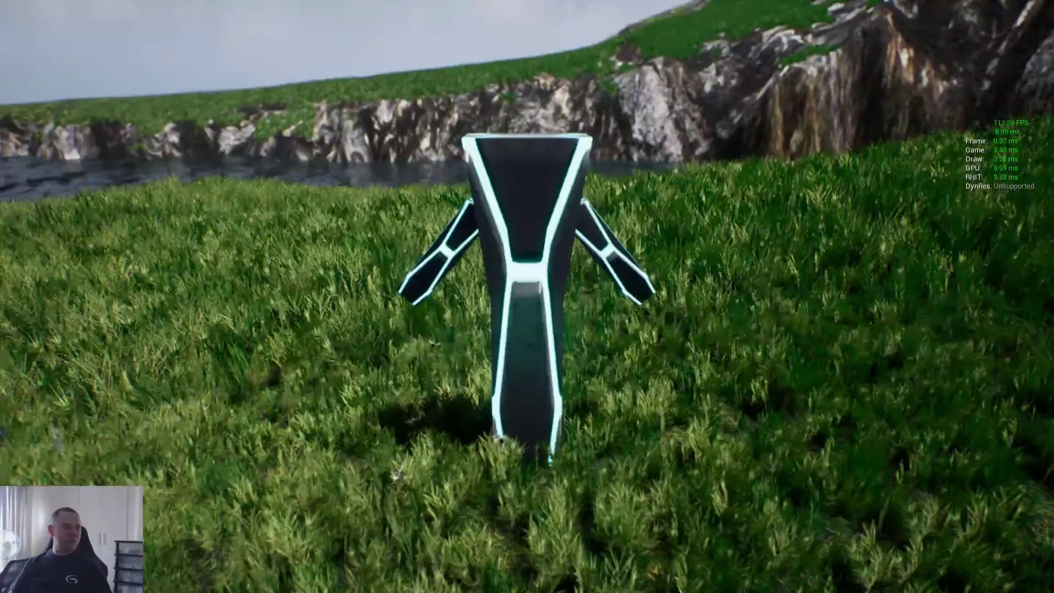
pyautogui.press('w')
pyautogui.press('d')
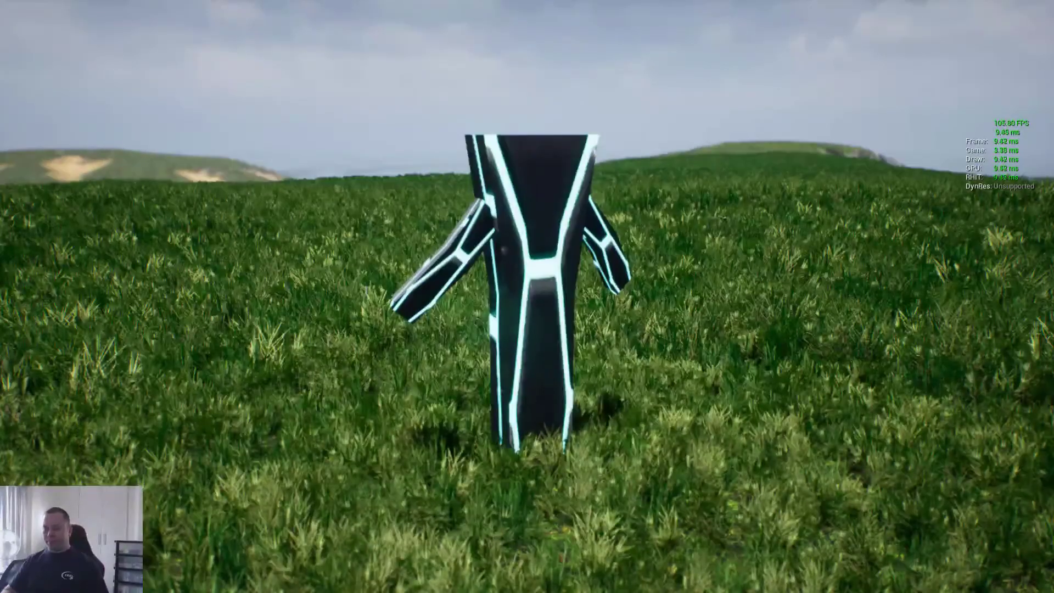
pyautogui.press('Escape')
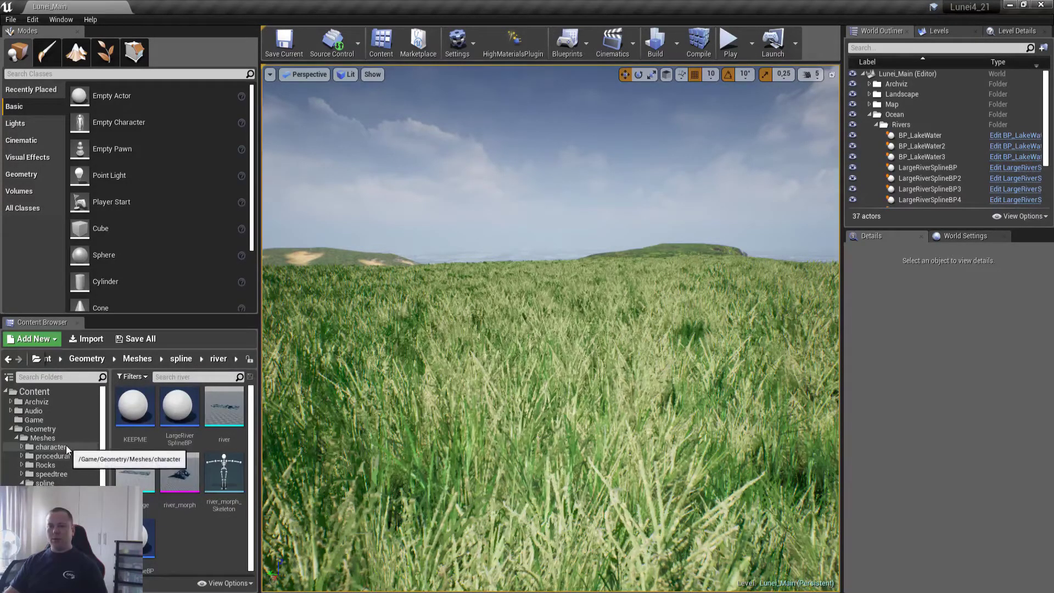
# Open the grass1 static mesh from the speedtree grass folder and maximize its editor window
pyautogui.click(65, 473)
pyautogui.doubleClick(183, 407)
pyautogui.doubleClick(136, 406)
pyautogui.doubleClick(137, 409)
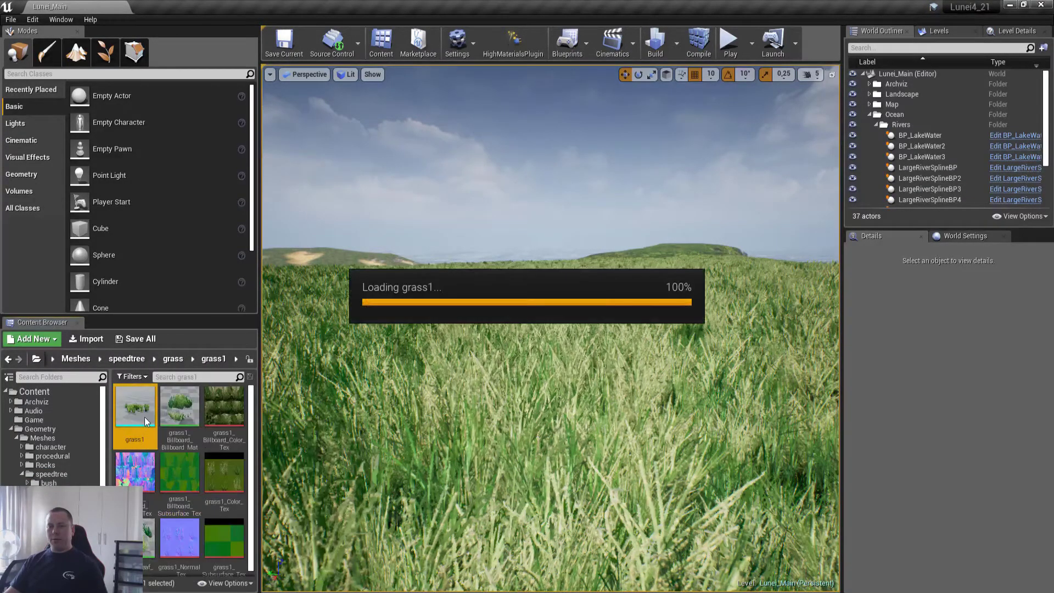
pyautogui.moveTo(332, 75); pyautogui.dragTo(479, 98)
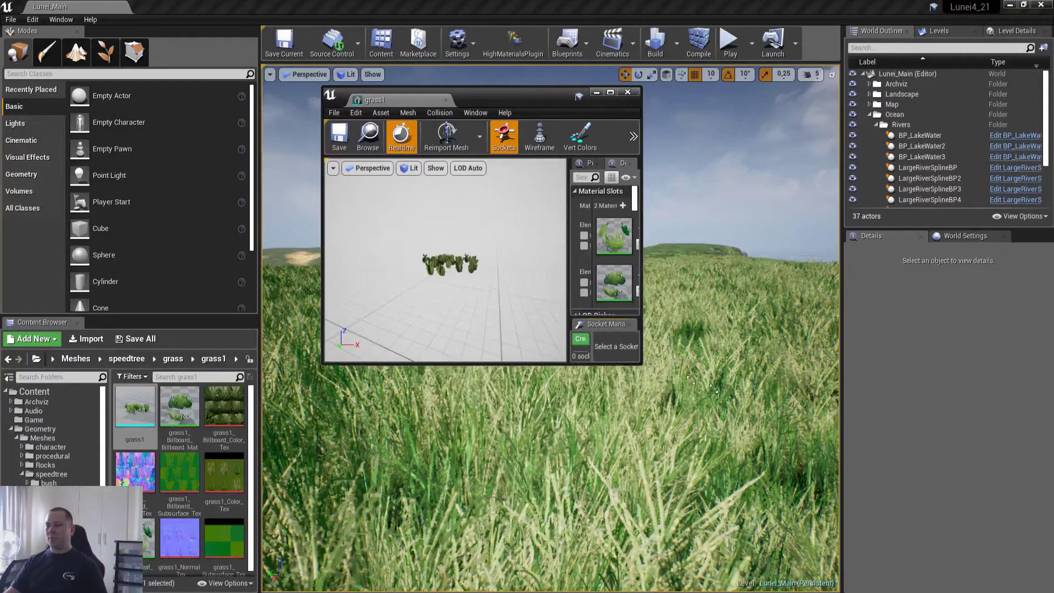
pyautogui.moveTo(634, 358); pyautogui.dragTo(846, 552)
pyautogui.click(818, 92)
# Examine the grass1 mesh near and far to compare its automatic LOD transitions
pyautogui.moveTo(668, 141); pyautogui.dragTo(626, 219, button='right')
pyautogui.scroll(-10, 406, 327)
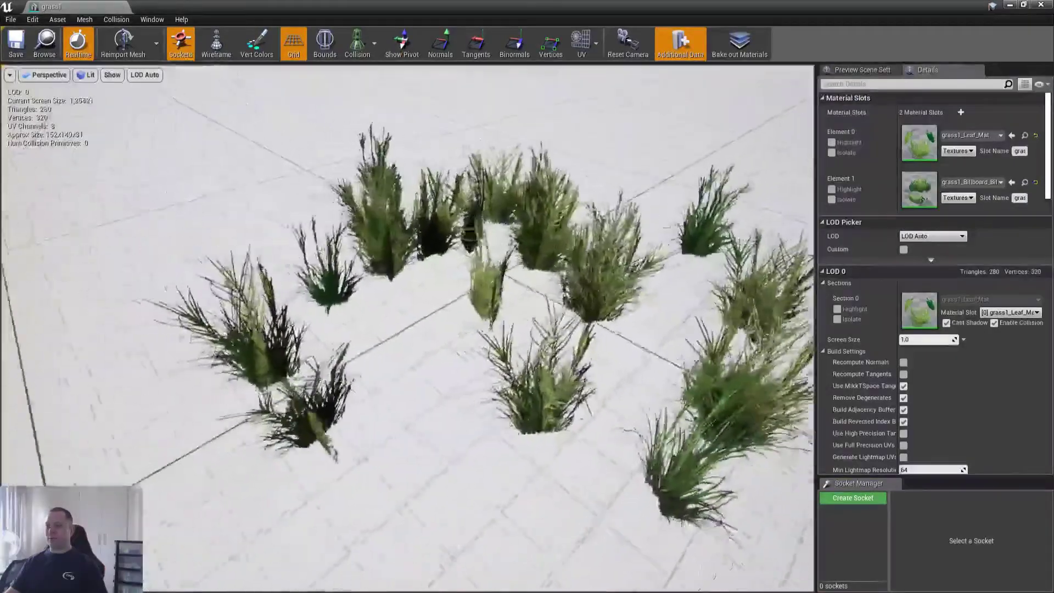
pyautogui.scroll(-3, 408, 325)
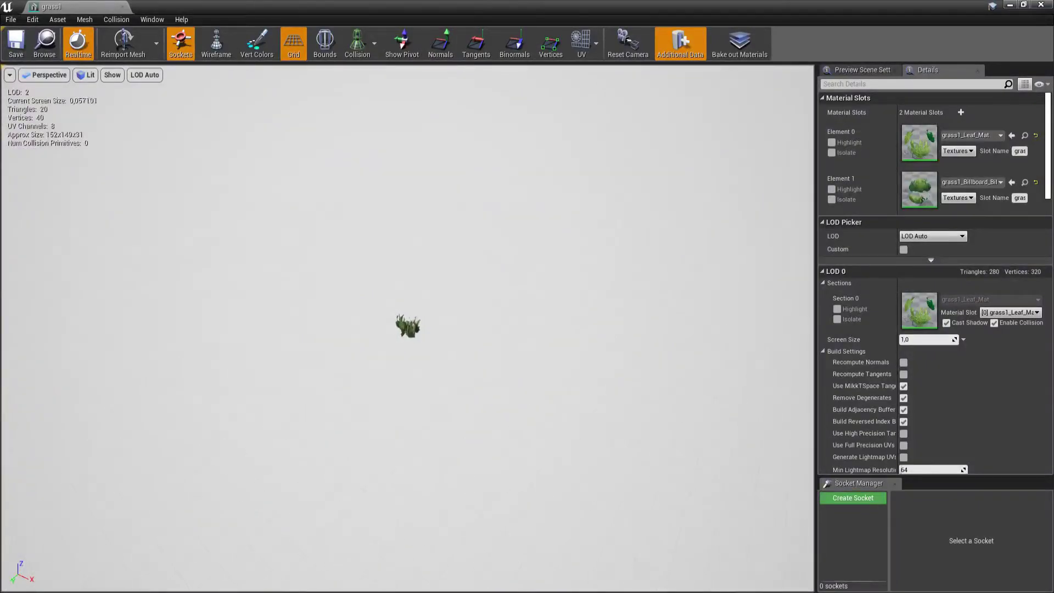
pyautogui.scroll(10, 407, 328)
pyautogui.scroll(-6, 408, 328)
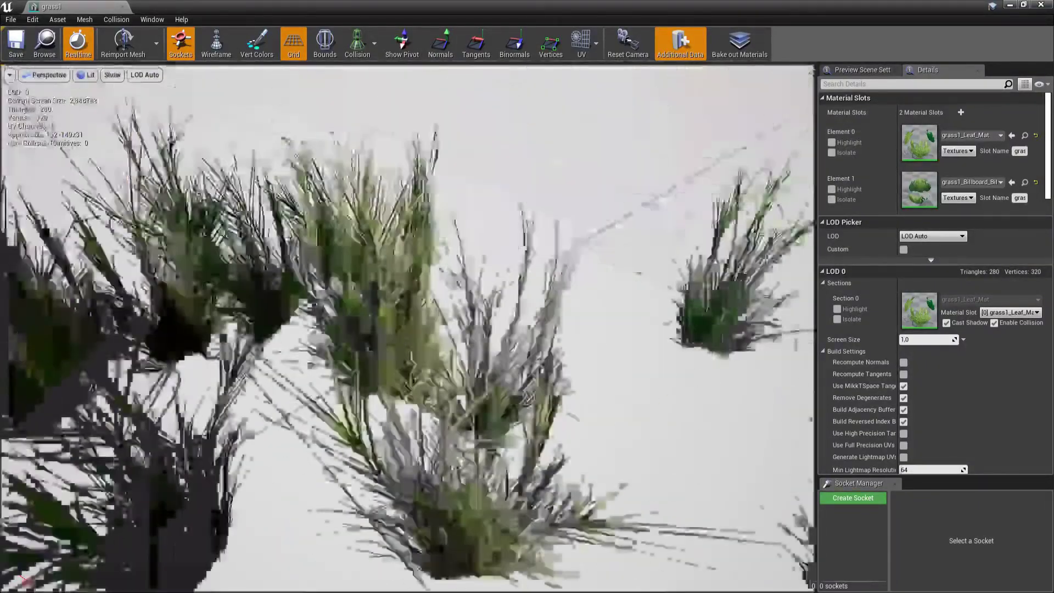
pyautogui.moveTo(408, 328); pyautogui.dragTo(384, 308, button='right')
pyautogui.scroll(-8, 408, 328)
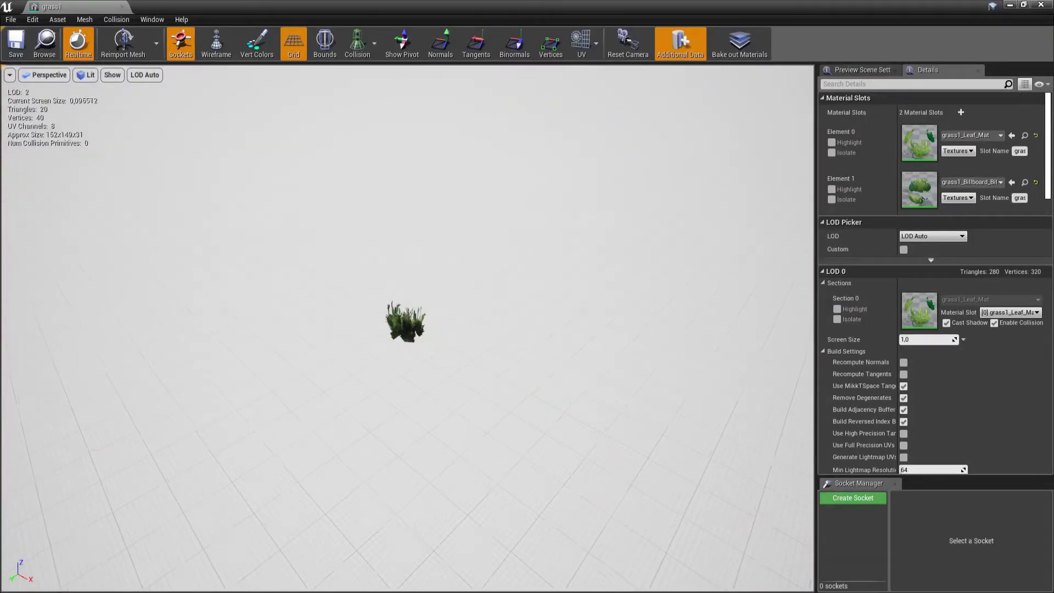
pyautogui.scroll(4, 408, 328)
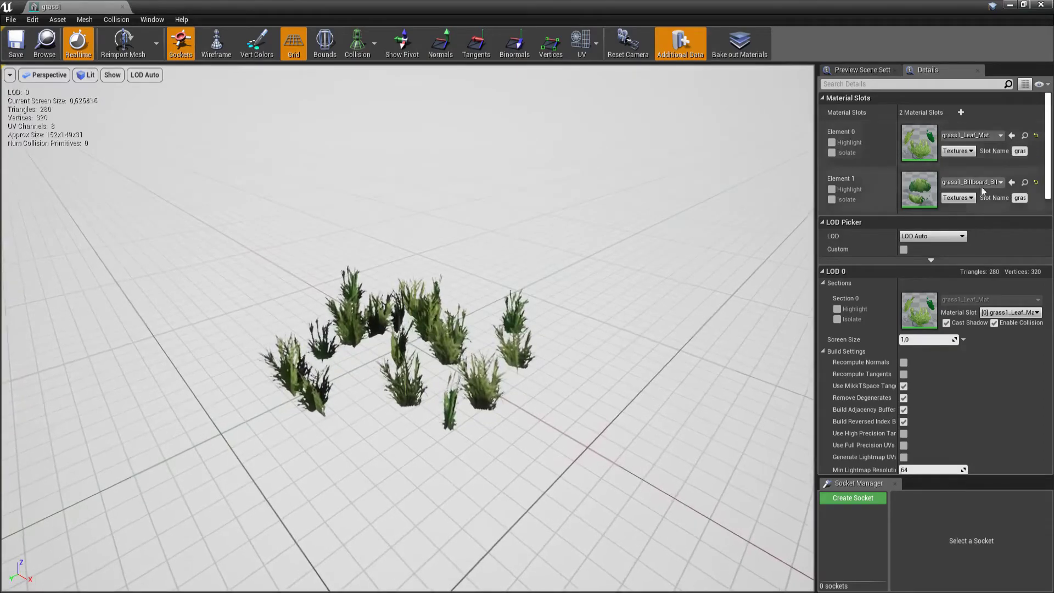
# Preview LOD 3 of the grass1 mesh from several angles, and close the mesh editor
pyautogui.click(925, 235)
pyautogui.click(916, 296)
pyautogui.moveTo(407, 329); pyautogui.dragTo(521, 336, button='right')
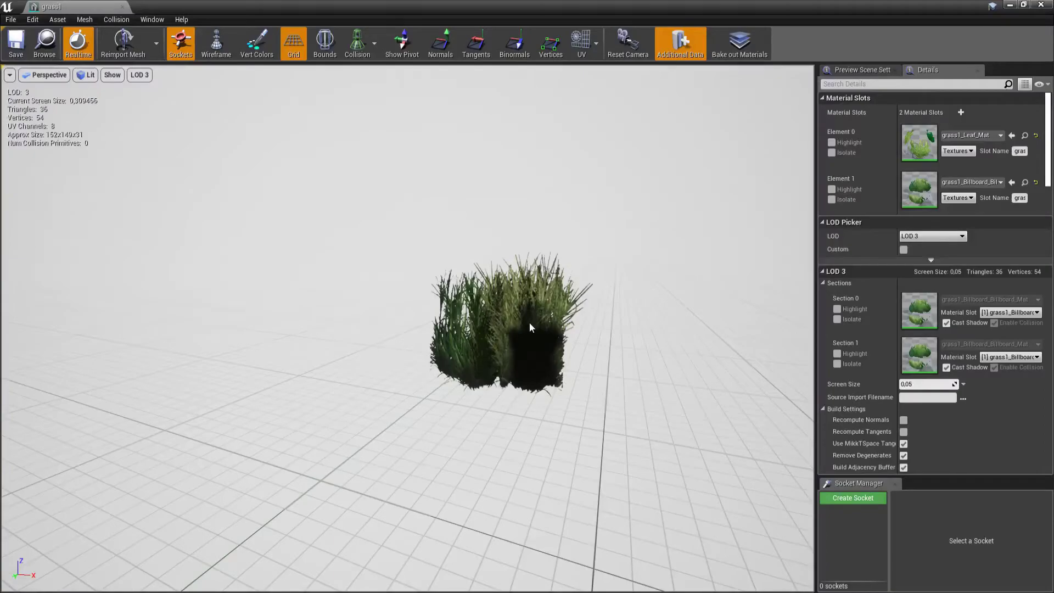
pyautogui.moveTo(527, 333); pyautogui.dragTo(532, 396, button='right')
pyautogui.scroll(5, 527, 334)
pyautogui.keyDown('alt'); pyautogui.moveTo(532, 395); pyautogui.dragTo(505, 284); pyautogui.keyUp('alt')
pyautogui.keyDown('alt'); pyautogui.moveTo(365, 342); pyautogui.dragTo(660, 261); pyautogui.keyUp('alt')
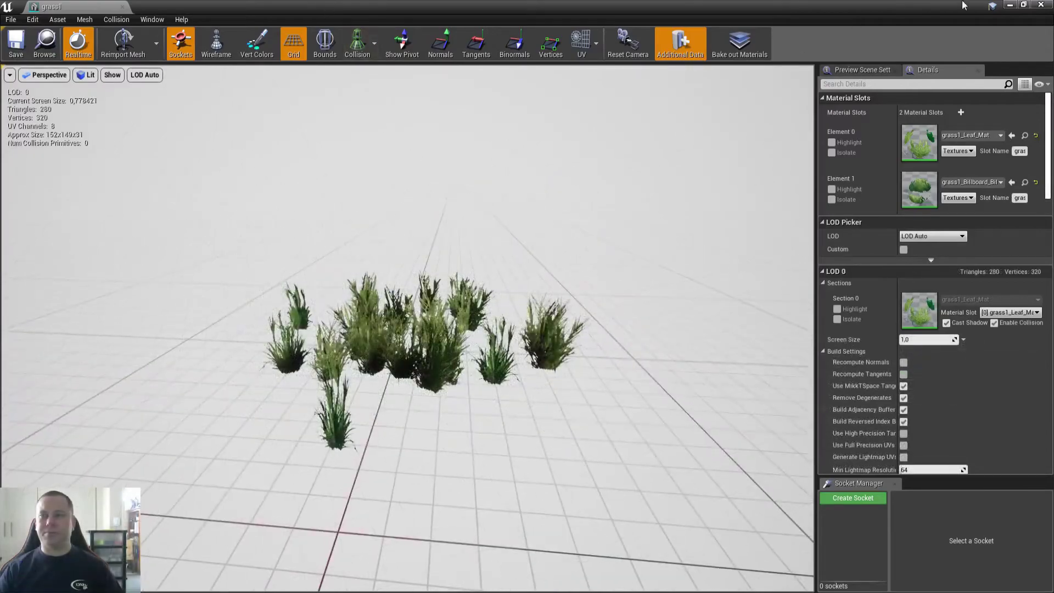
pyautogui.click(1041, 5)
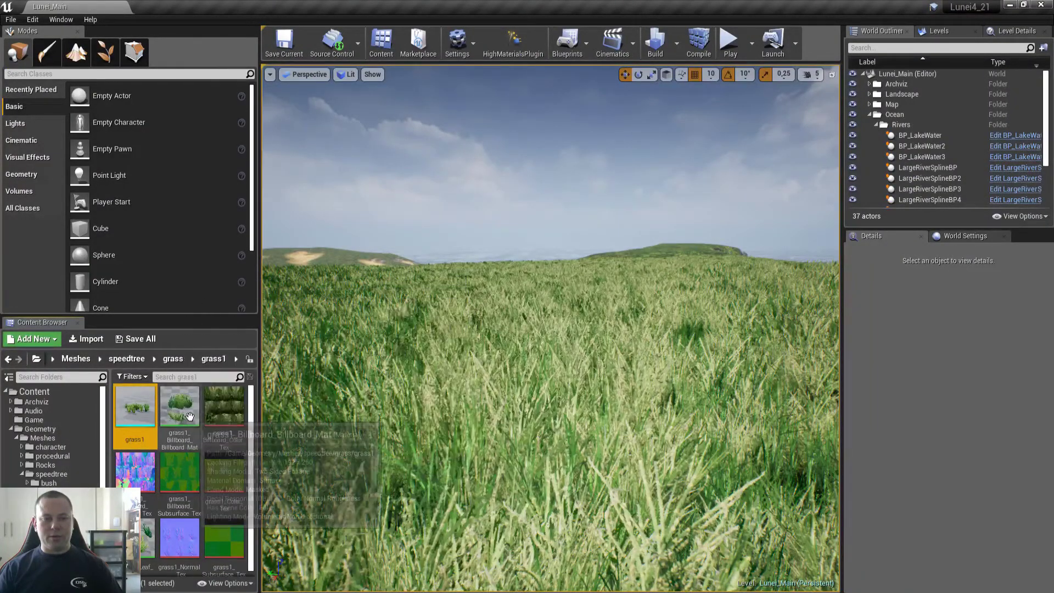
# Open the grass1_Leaf_Mat material and inspect the texture sample that feeds its base color
pyautogui.doubleClick(134, 467)
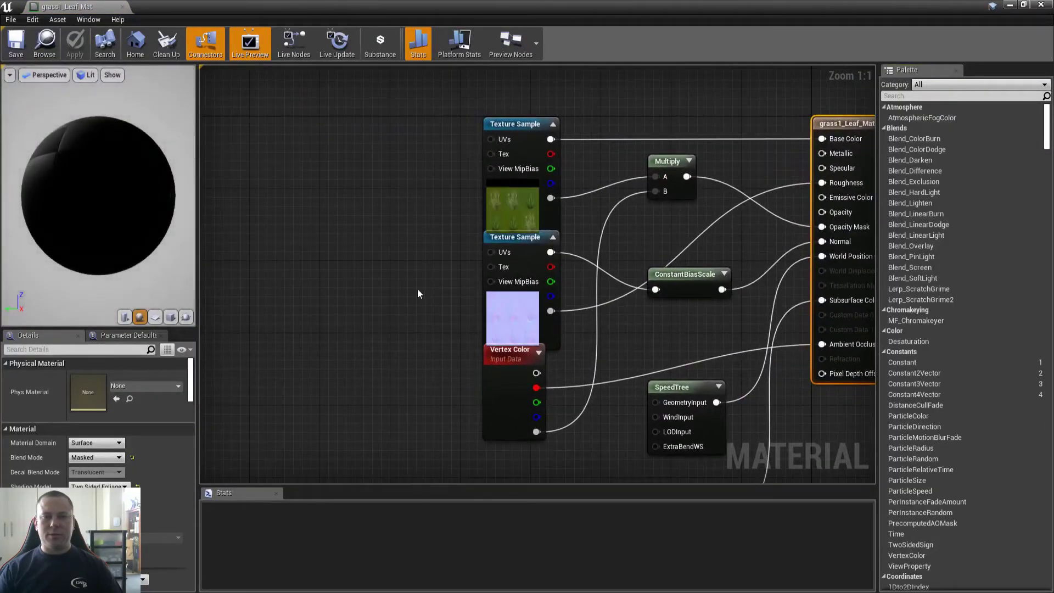
pyautogui.click(452, 195)
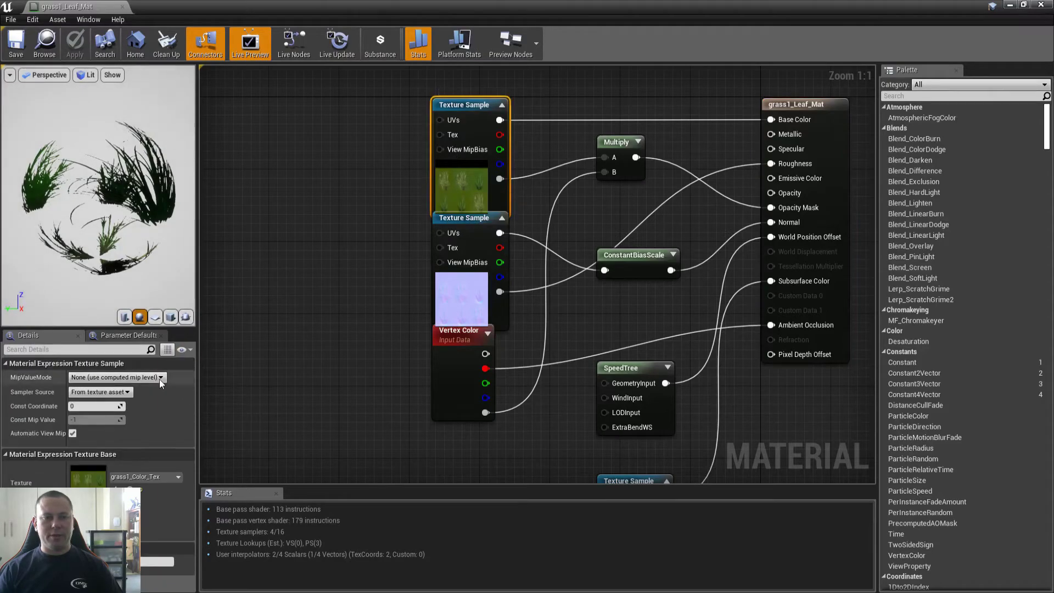
pyautogui.click(1022, 4)
# Open the grass1_Color_Tex texture, examine the grass clumps on it enlarged, and close the editor
pyautogui.doubleClick(224, 467)
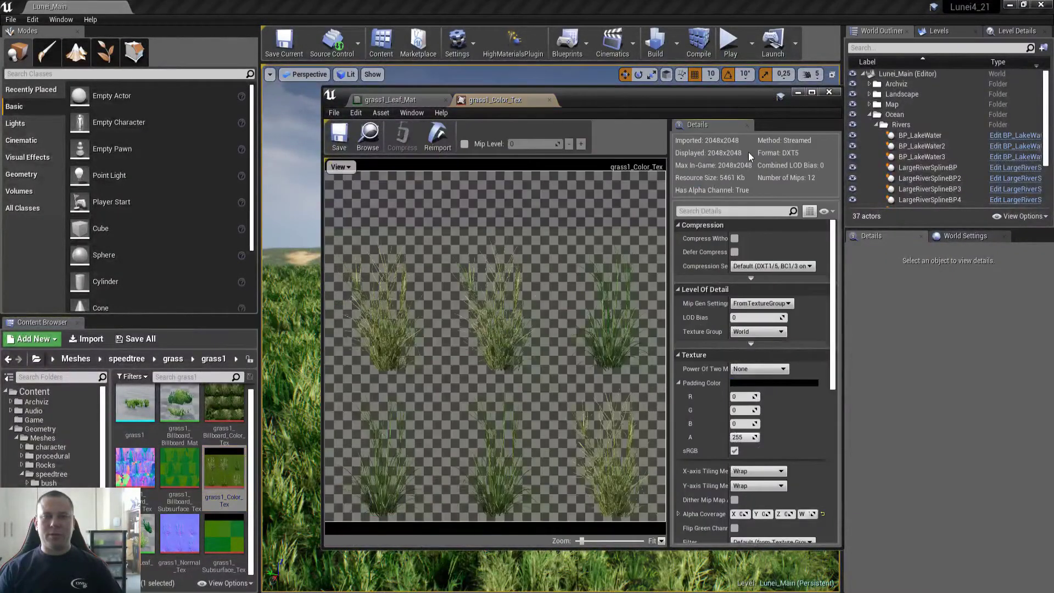
pyautogui.click(810, 91)
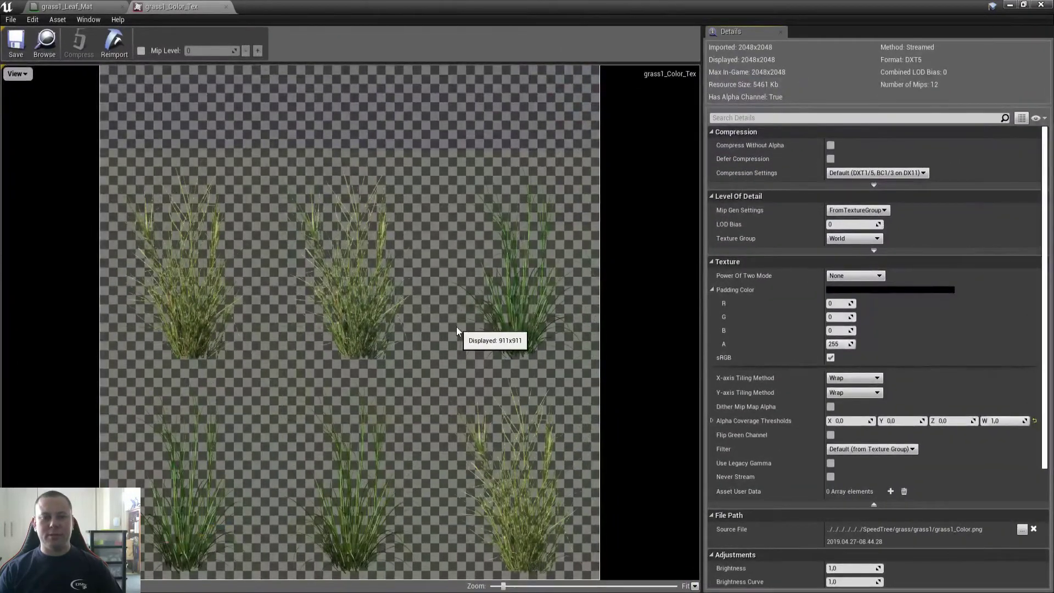
pyautogui.scroll(3, 457, 328)
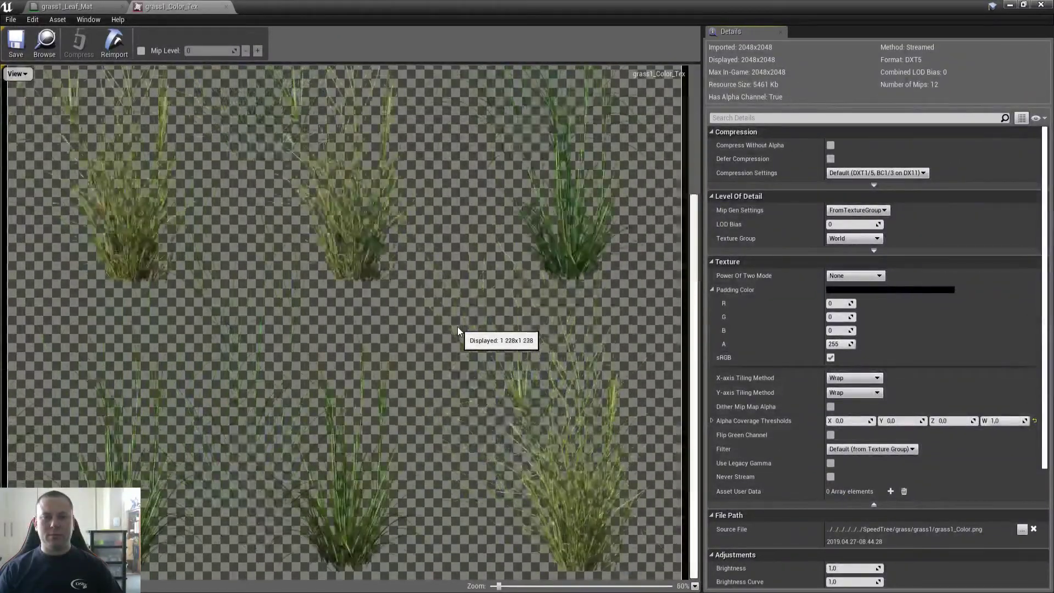
pyautogui.scroll(-5, 458, 327)
pyautogui.scroll(4, 458, 327)
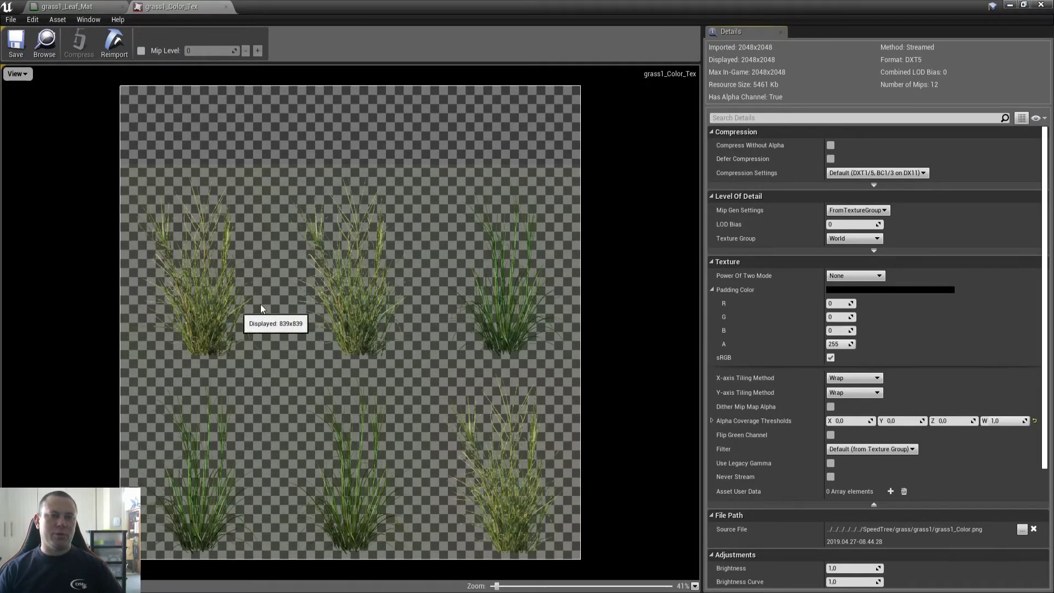
pyautogui.click(1042, 5)
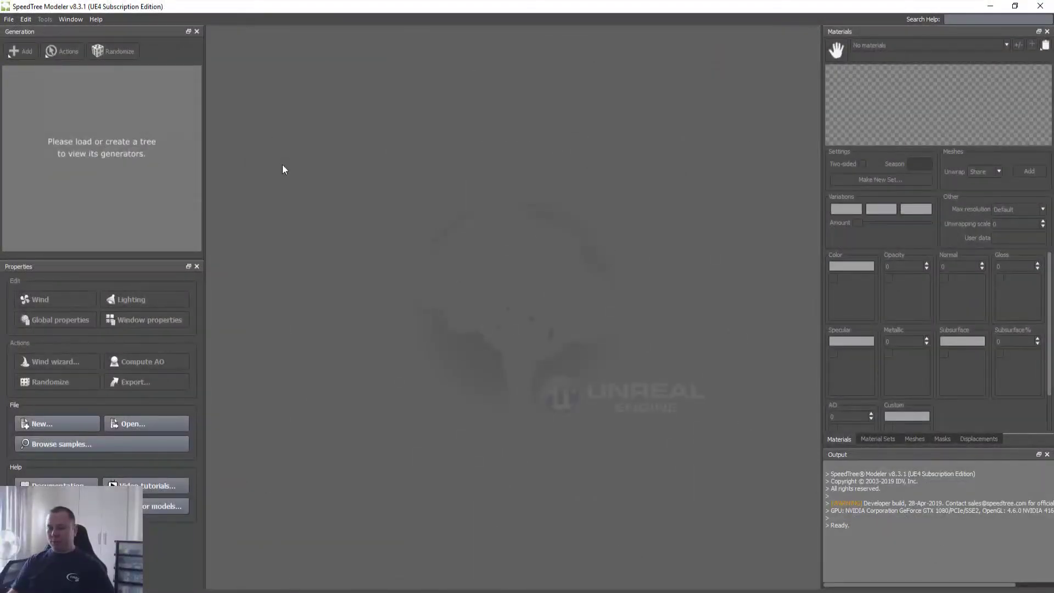
# Open the grass1_007 model in SpeedTree Modeler and view its grass clumps from several angles
pyautogui.hotkey('ctrl', 'o')
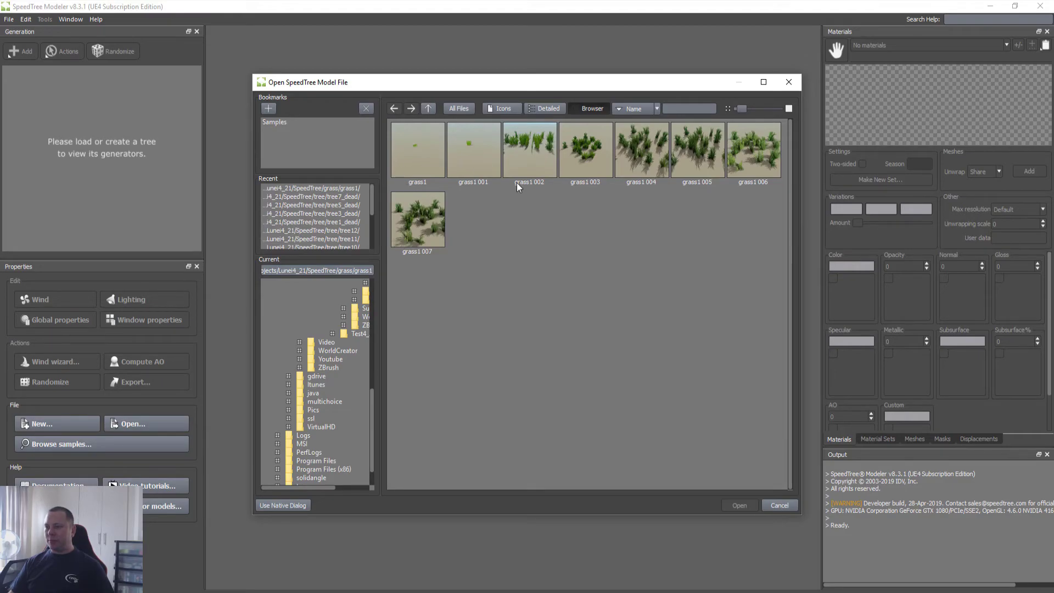
pyautogui.doubleClick(420, 219)
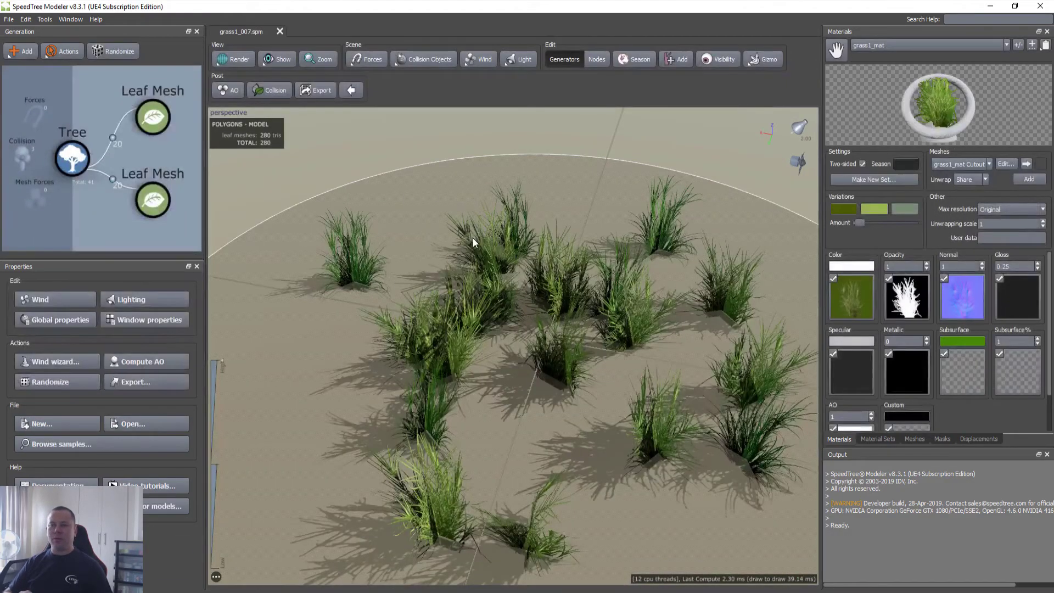
pyautogui.moveTo(561, 380)
pyautogui.mouseDown(button='middle')
pyautogui.moveTo(536, 356)
pyautogui.moveTo(559, 373)
pyautogui.mouseUp(button='middle')
pyautogui.moveTo(558, 373); pyautogui.dragTo(425, 237)
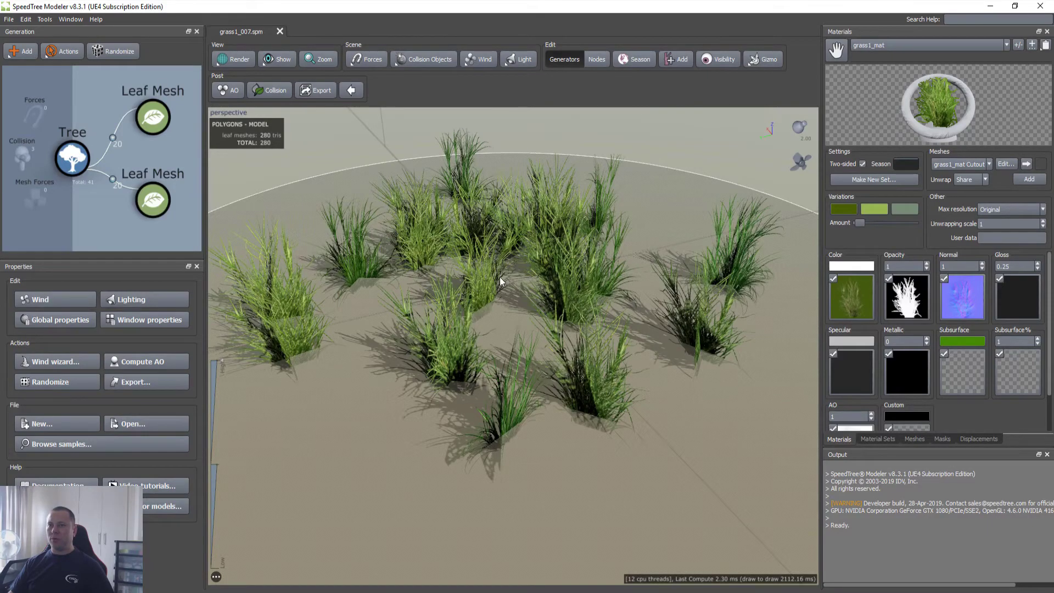
pyautogui.moveTo(481, 333); pyautogui.dragTo(483, 339, button='middle')
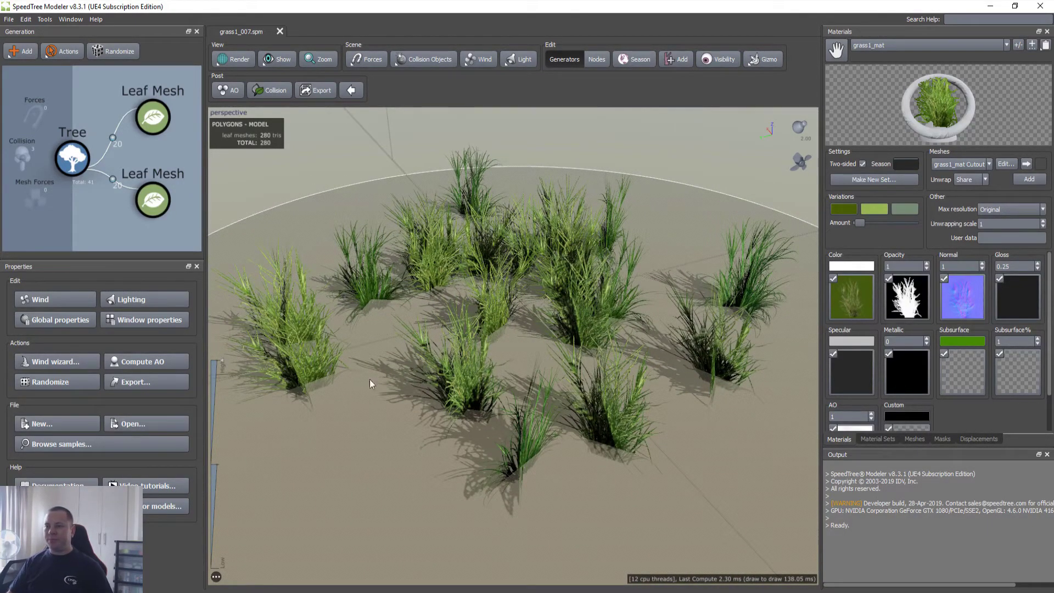
pyautogui.moveTo(432, 397); pyautogui.dragTo(478, 393)
# Inspect the Tree generator and the upper Leaf Mesh generator, viewing the selected grass clumps in the model
pyautogui.click(151, 126)
pyautogui.click(72, 158)
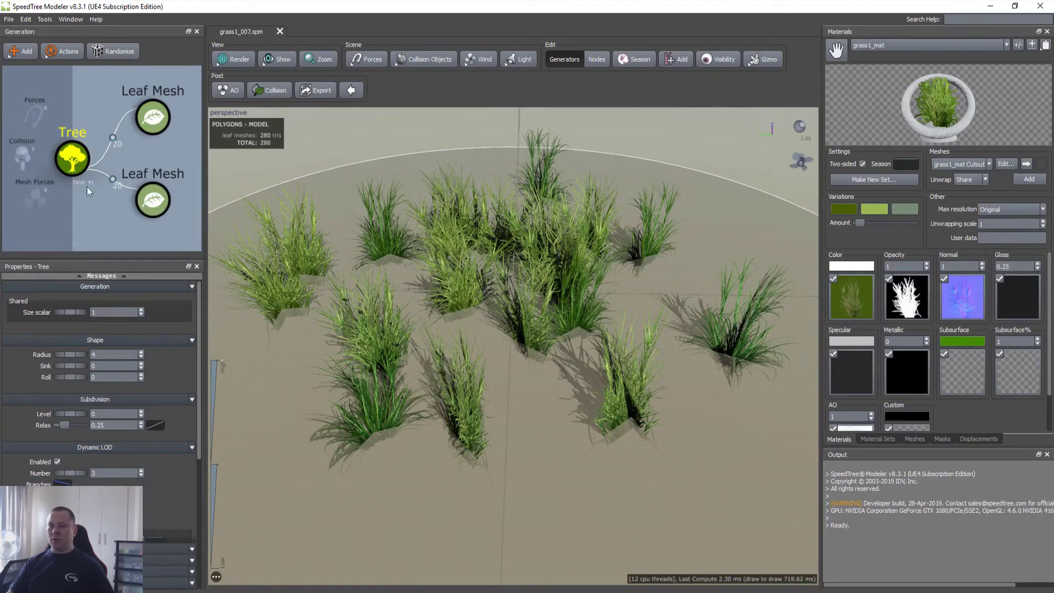
pyautogui.click(153, 117)
pyautogui.scroll(-2, 507, 353)
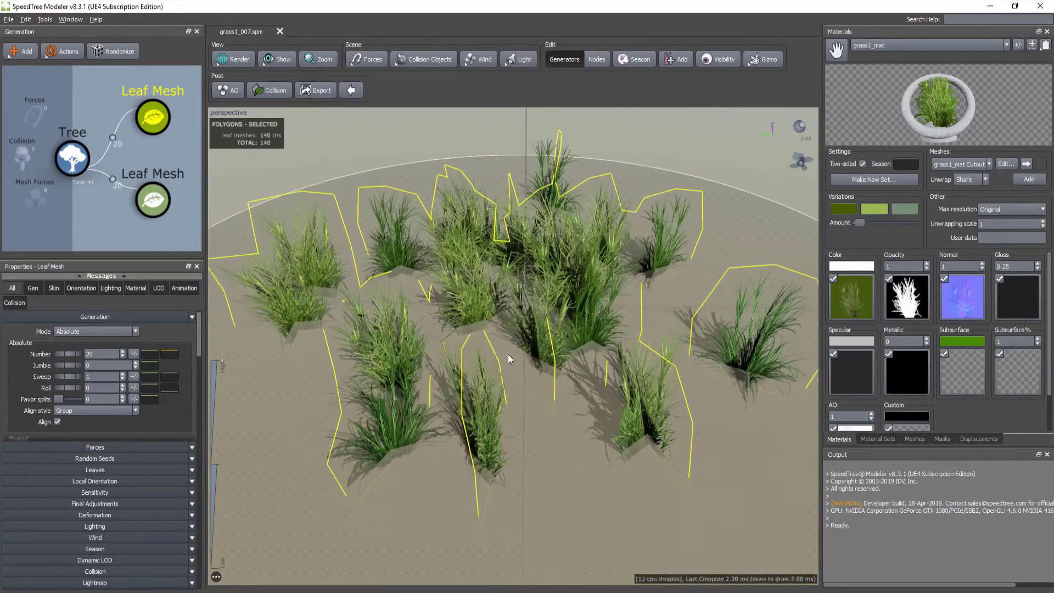
pyautogui.moveTo(506, 347); pyautogui.dragTo(634, 309)
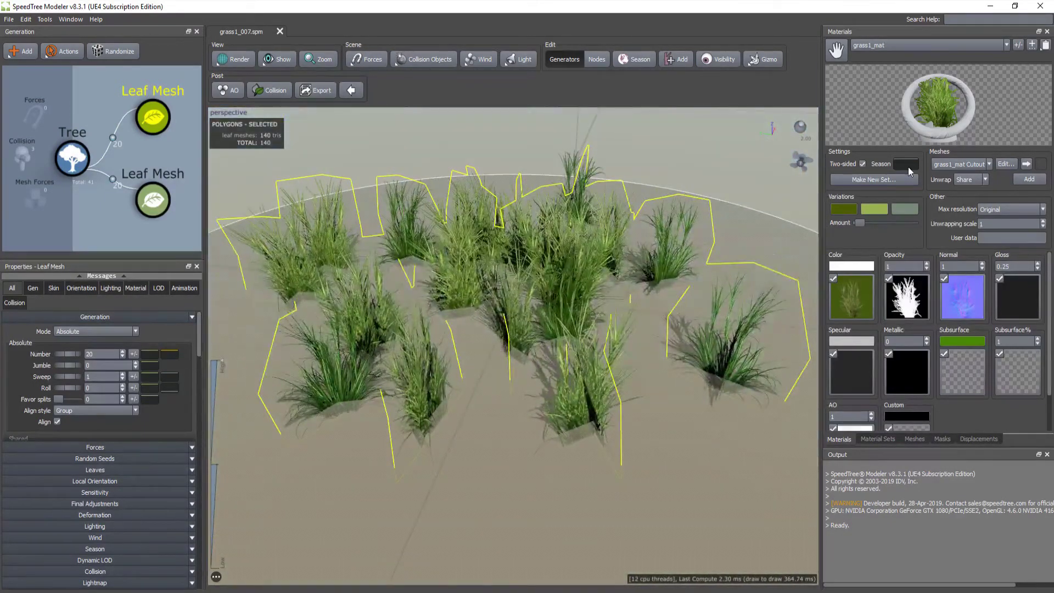
# Open the grass1_mat Cutout mesh for editing, view its low, medium and high resolution outlines, and close the editor
pyautogui.click(885, 46)
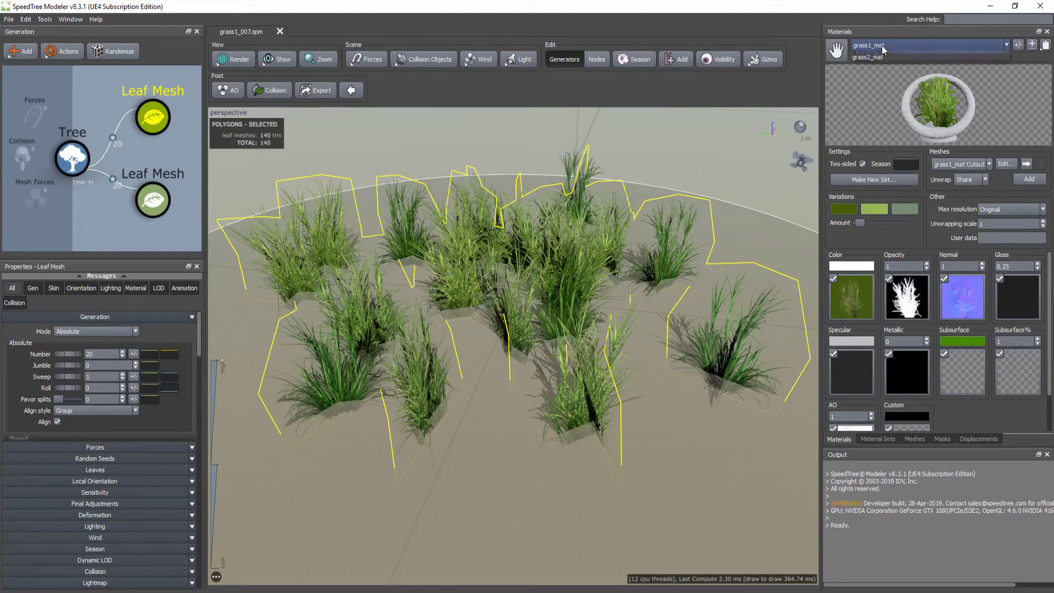
pyautogui.click(888, 46)
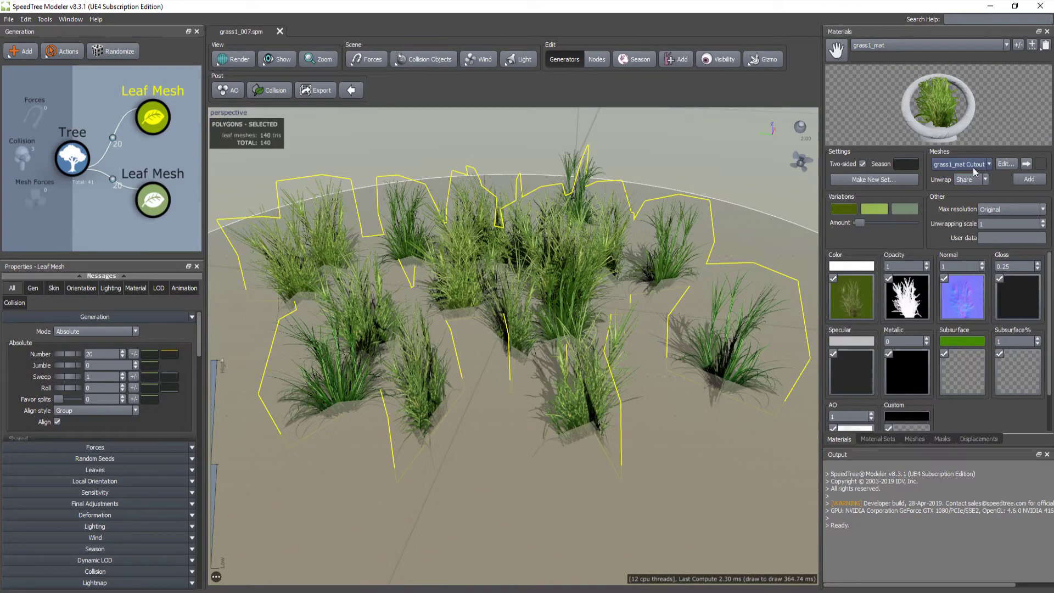
pyautogui.click(1004, 164)
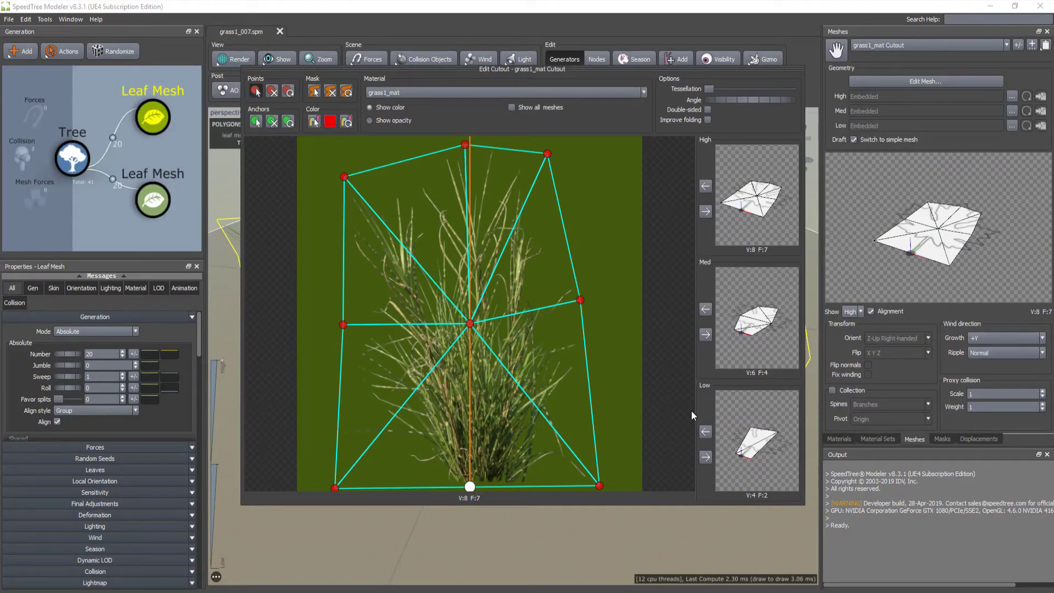
pyautogui.click(705, 434)
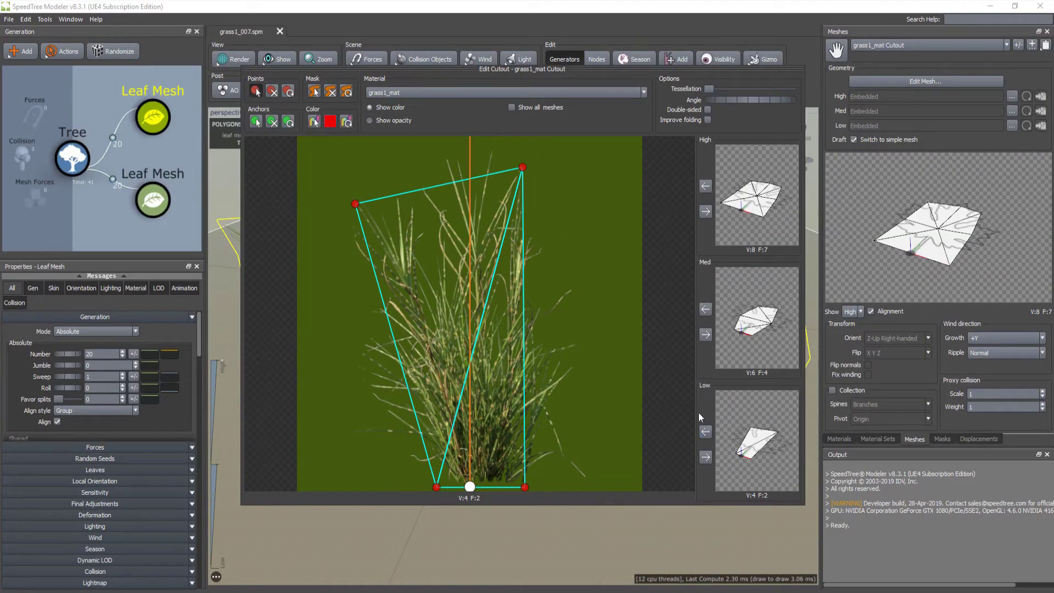
pyautogui.click(705, 310)
pyautogui.click(705, 187)
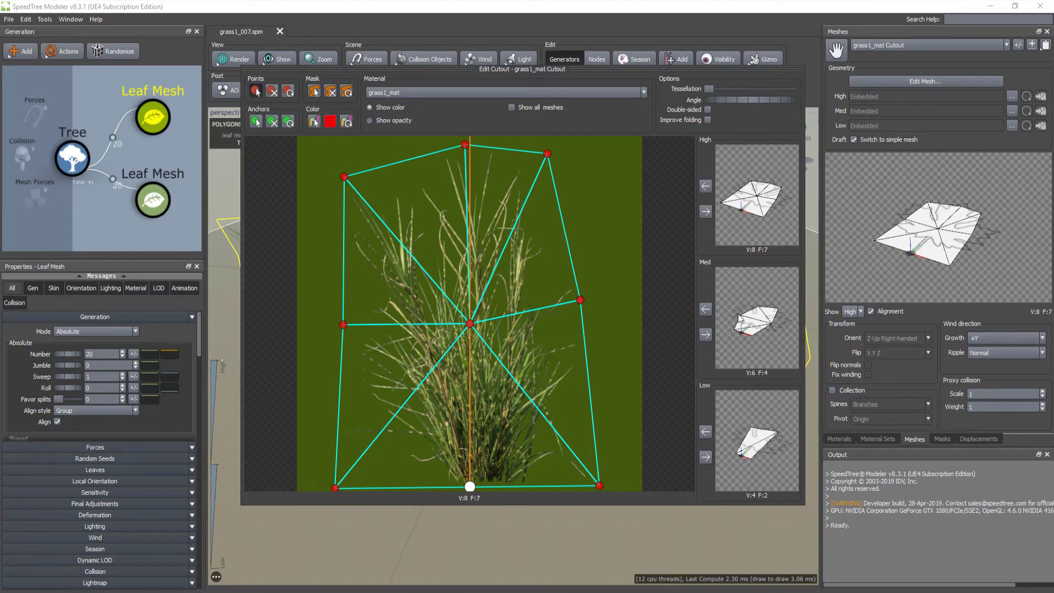
pyautogui.click(776, 22)
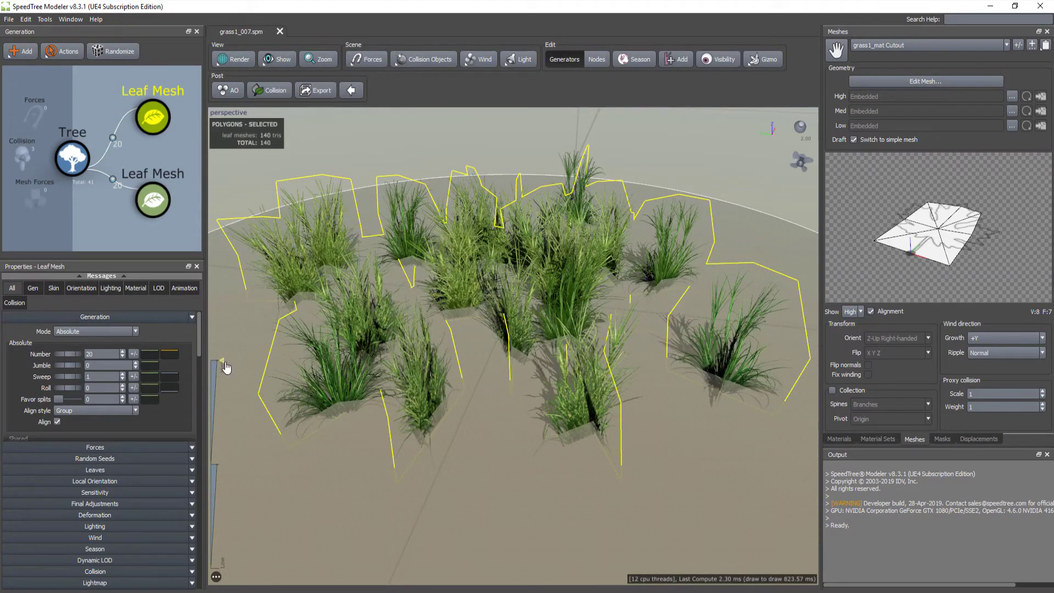
# Preview the grass model at its lowest level of detail from several angles, and return the preview to the highest level
pyautogui.click(158, 288)
pyautogui.click(13, 289)
pyautogui.moveTo(223, 377); pyautogui.dragTo(214, 572)
pyautogui.scroll(-6, 480, 334)
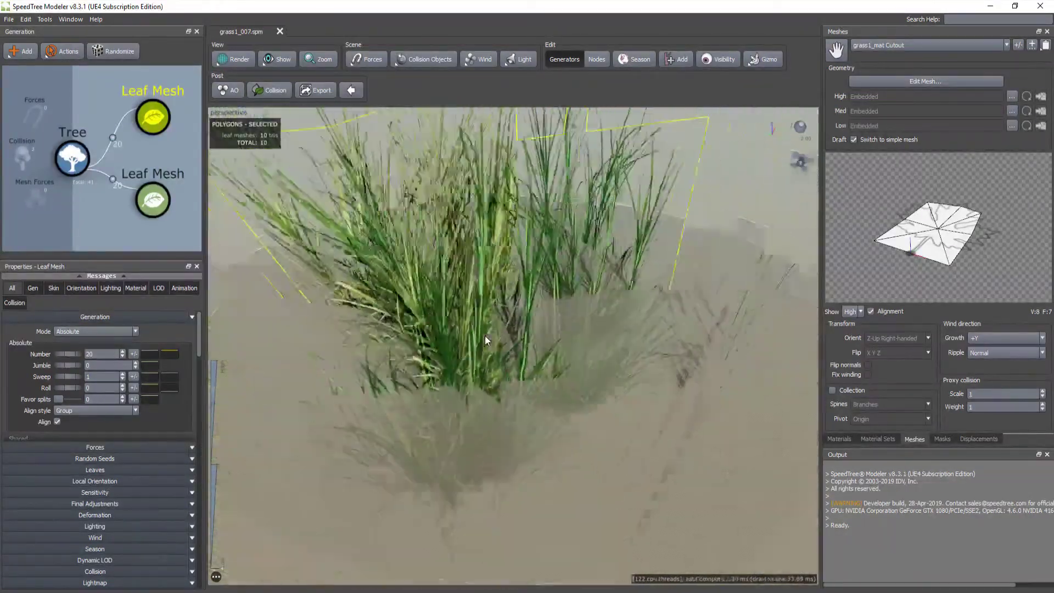
pyautogui.moveTo(494, 340)
pyautogui.mouseDown()
pyautogui.moveTo(481, 364)
pyautogui.moveTo(485, 331)
pyautogui.mouseUp()
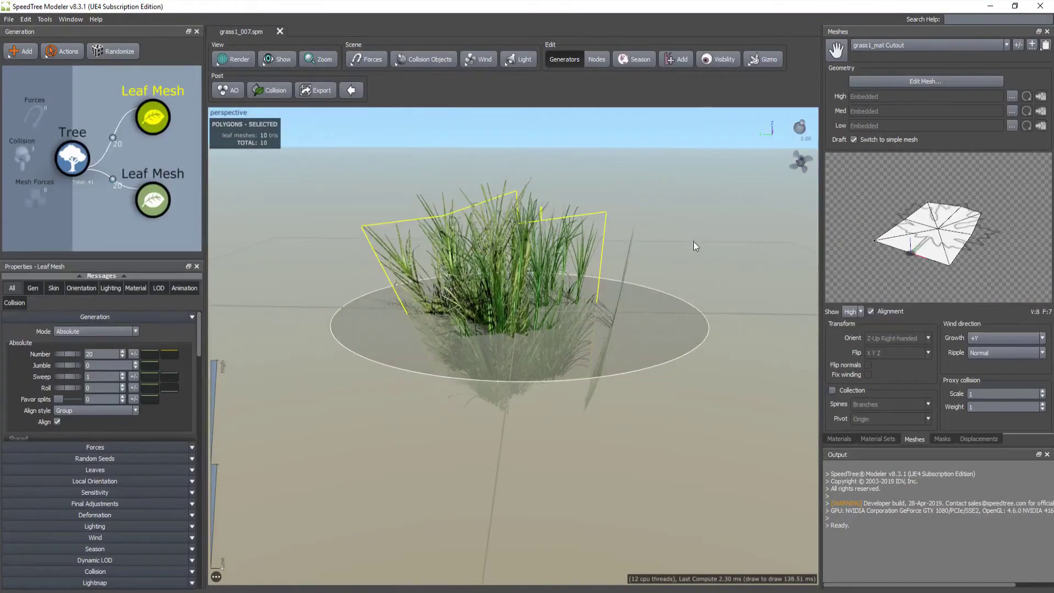
pyautogui.click(693, 242)
pyautogui.moveTo(500, 323)
pyautogui.mouseDown(button='middle')
pyautogui.moveTo(486, 330)
pyautogui.moveTo(498, 330)
pyautogui.mouseUp(button='middle')
pyautogui.moveTo(499, 331); pyautogui.dragTo(280, 367)
pyautogui.moveTo(218, 569); pyautogui.dragTo(216, 371)
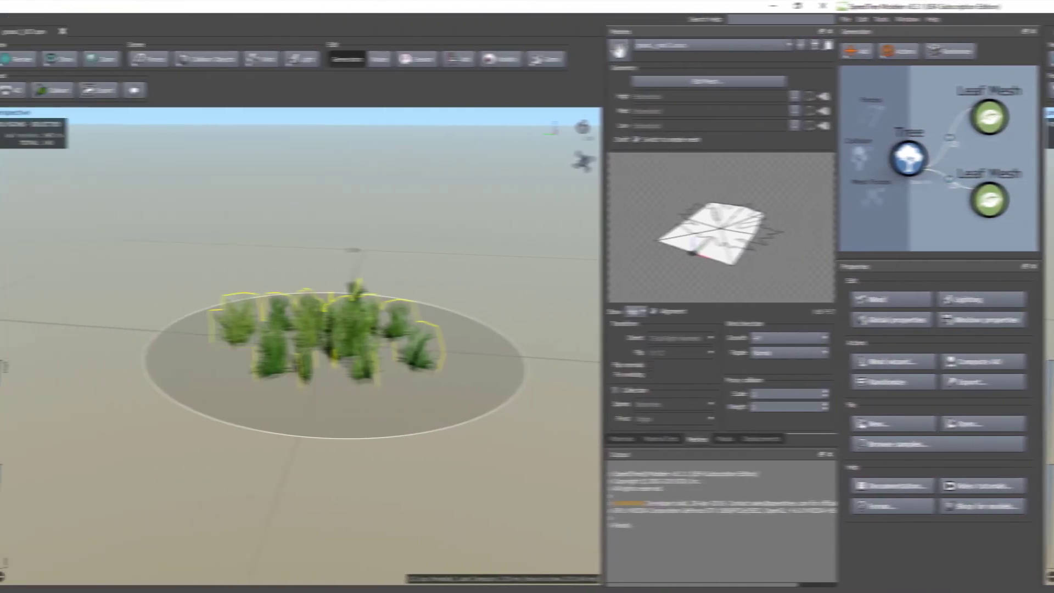
# Examine the upper Leaf Mesh generator's properties, from Generation and Leaves through Sensitivity and Final Adjustments
pyautogui.click(253, 117)
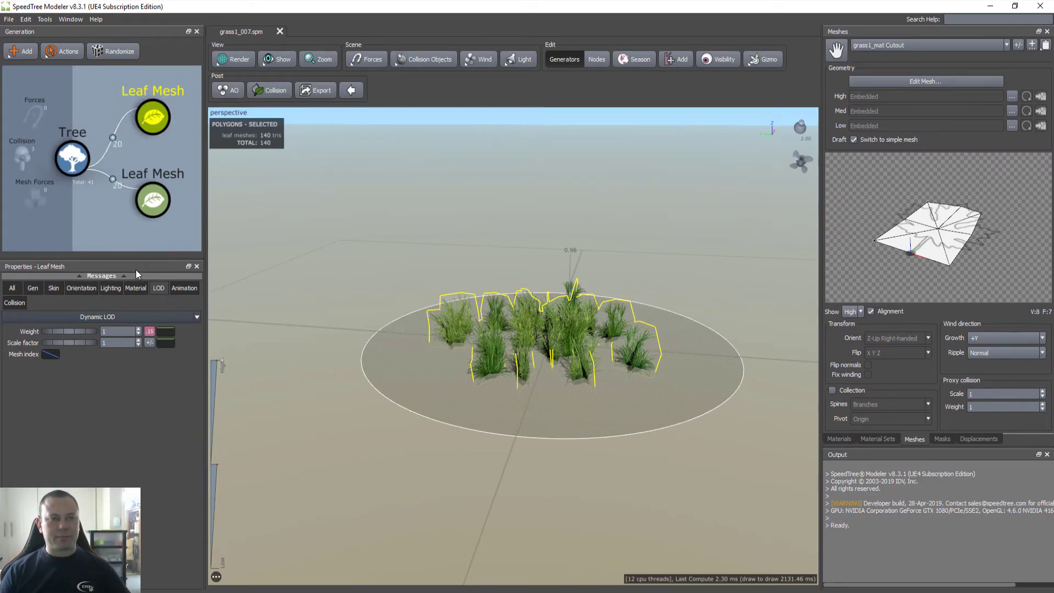
pyautogui.click(12, 287)
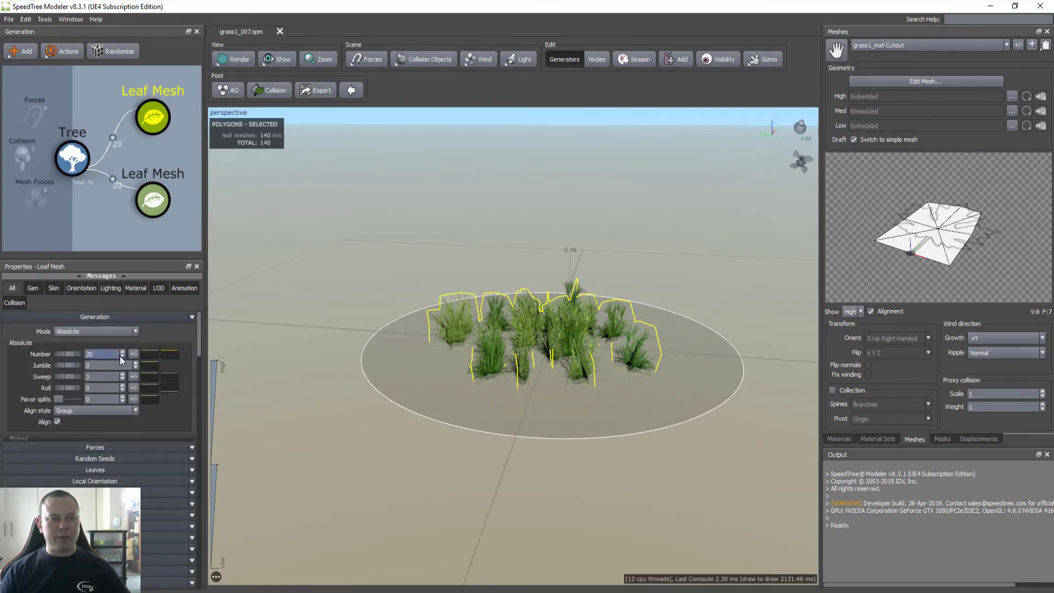
pyautogui.scroll(-5, 186, 373)
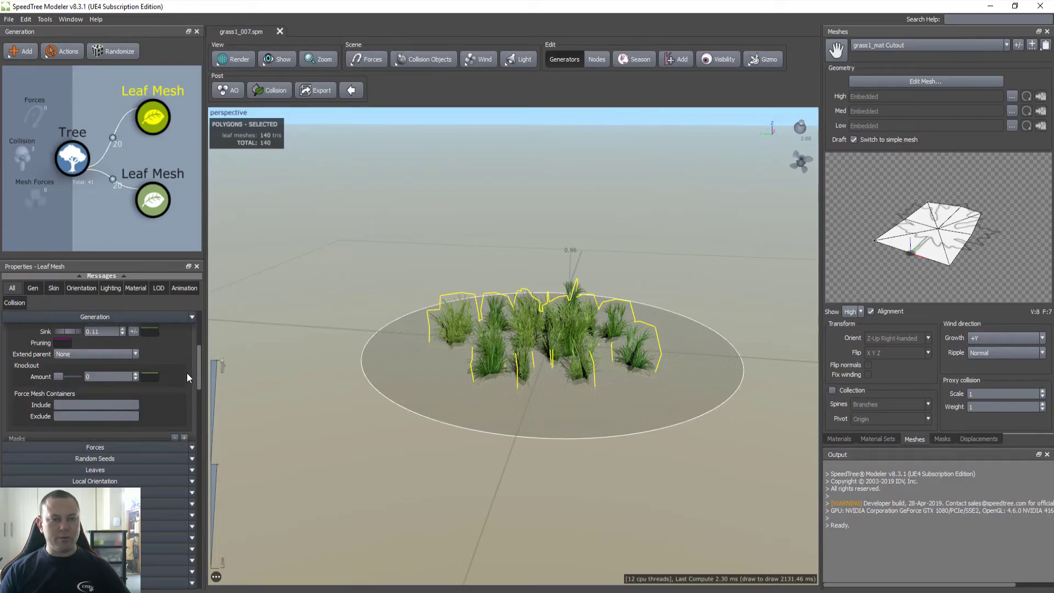
pyautogui.scroll(-8, 187, 377)
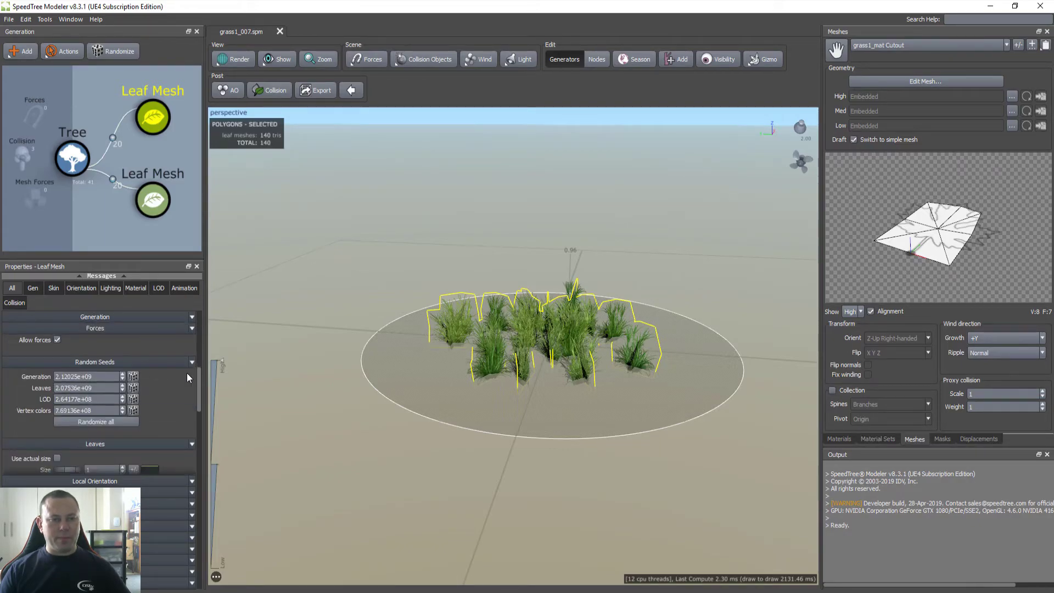
pyautogui.scroll(-6, 187, 375)
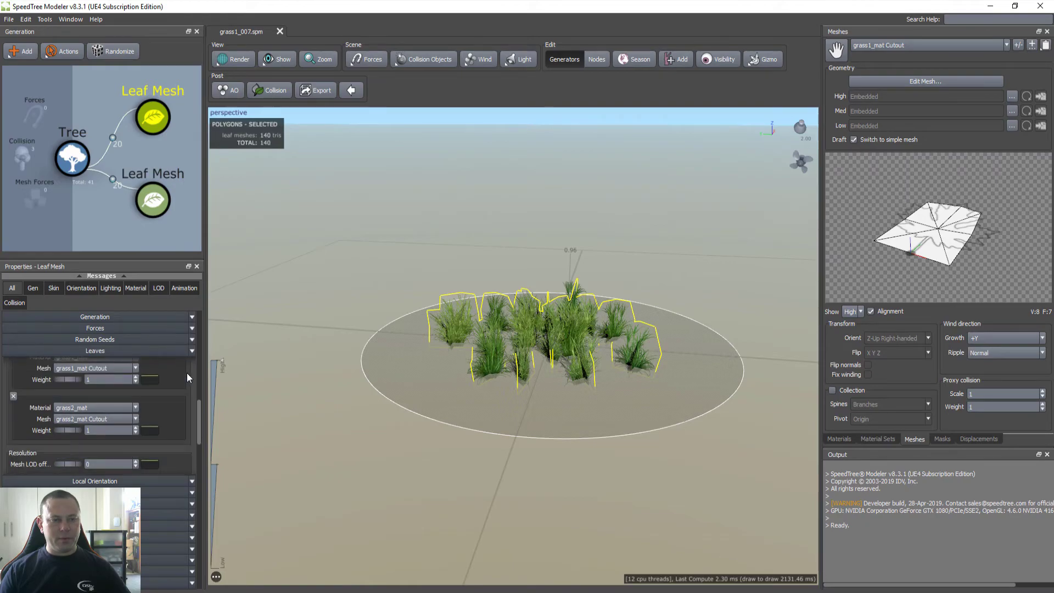
pyautogui.scroll(-6, 187, 377)
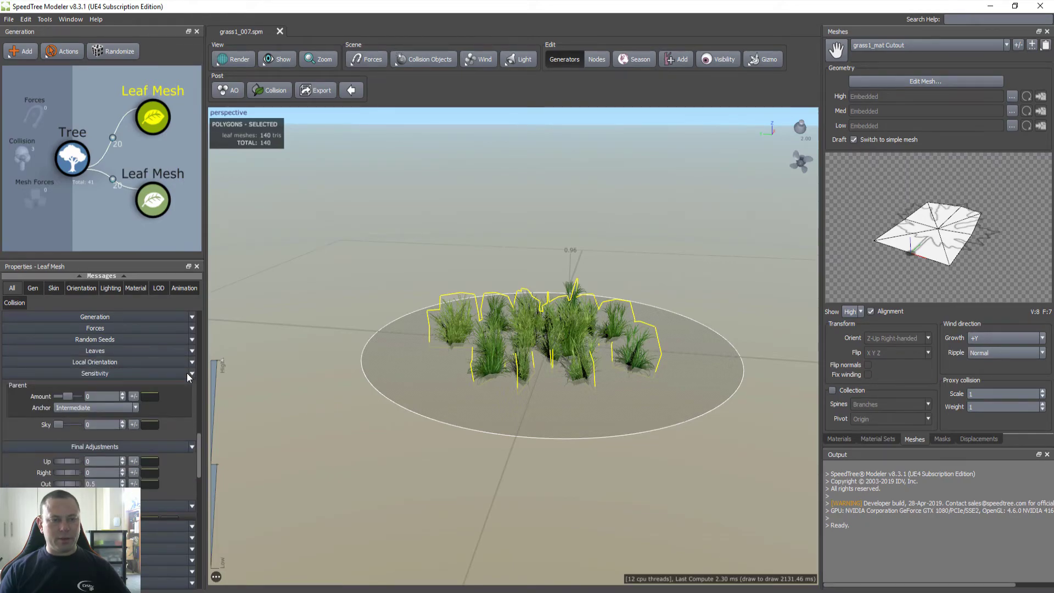
pyautogui.scroll(1, 170, 401)
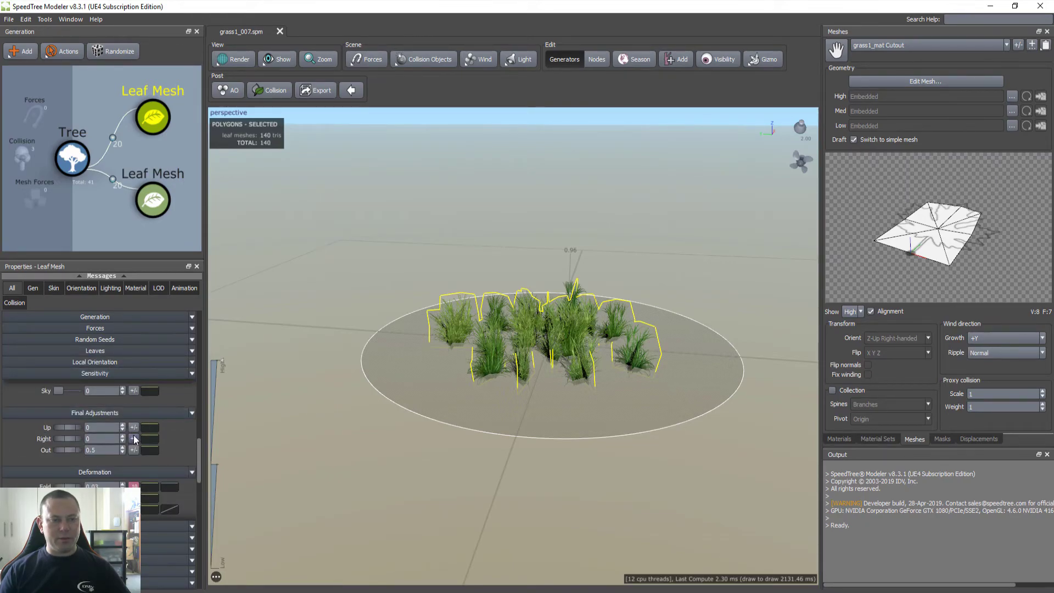
# Try varying the Right final adjustment of the lower Leaf Mesh generator, and view the grass clumps from several angles
pyautogui.click(155, 197)
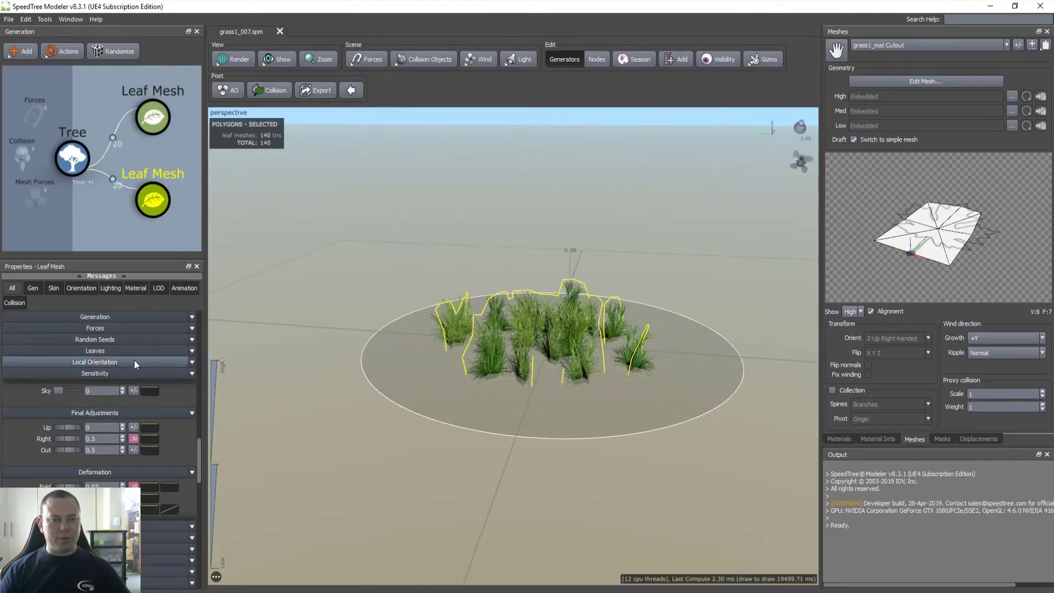
pyautogui.moveTo(59, 437); pyautogui.dragTo(81, 438)
pyautogui.click(104, 439)
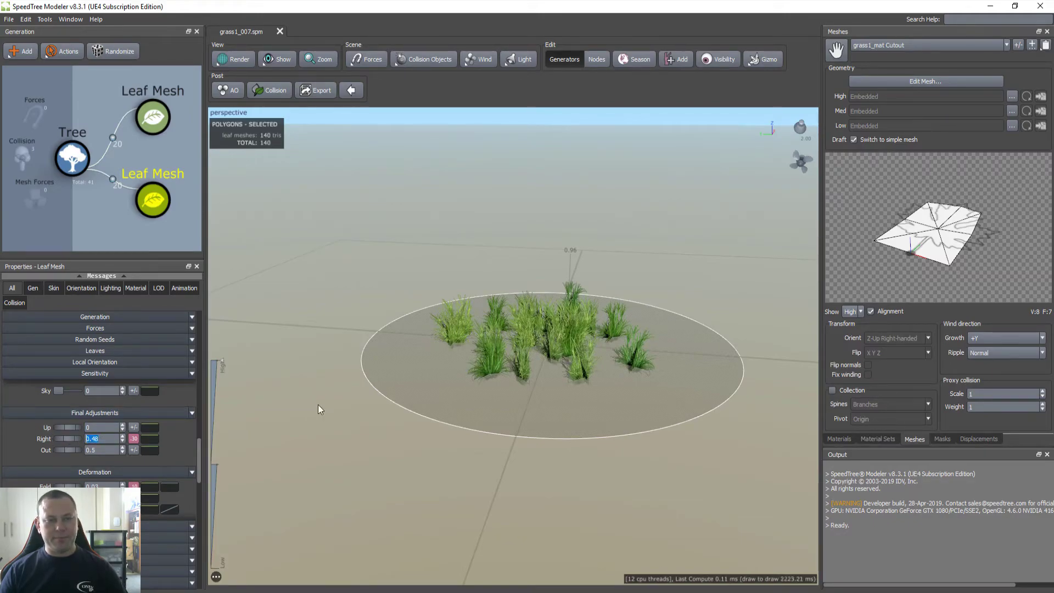
pyautogui.moveTo(330, 403); pyautogui.dragTo(373, 406)
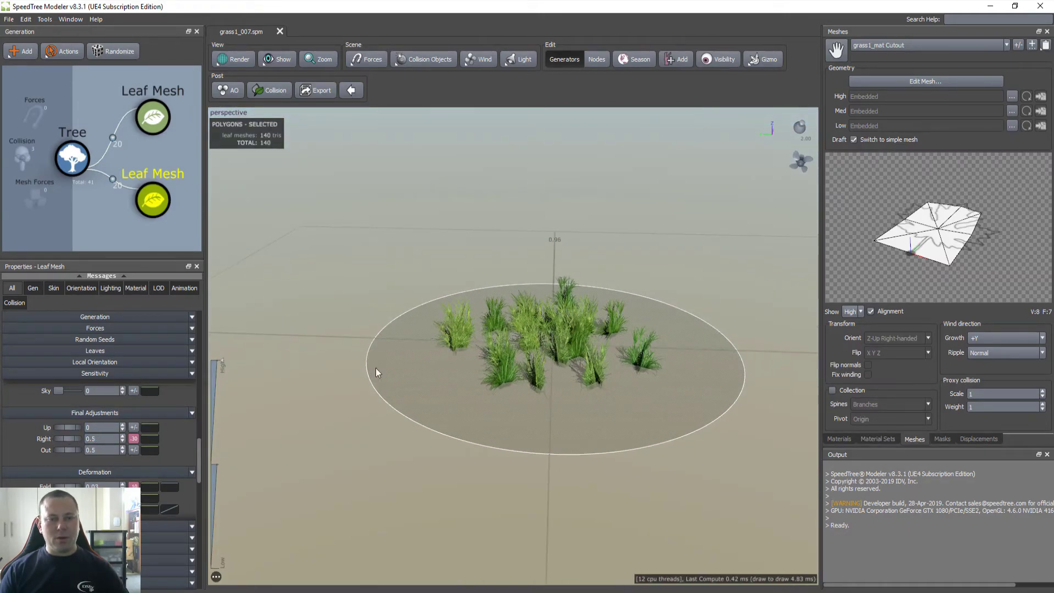
pyautogui.moveTo(520, 344); pyautogui.dragTo(523, 369)
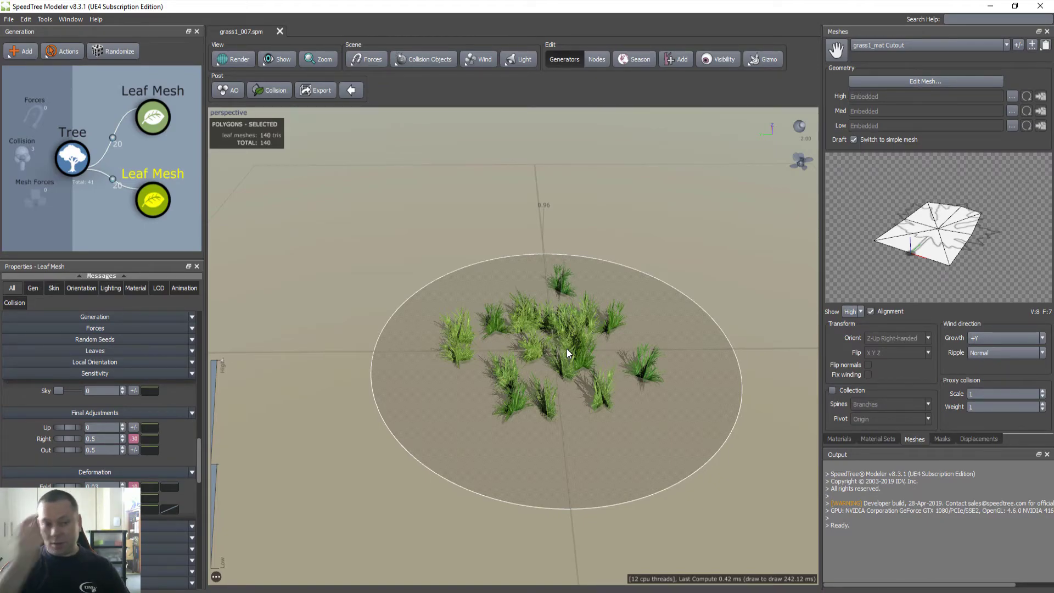
pyautogui.moveTo(597, 367); pyautogui.dragTo(566, 417)
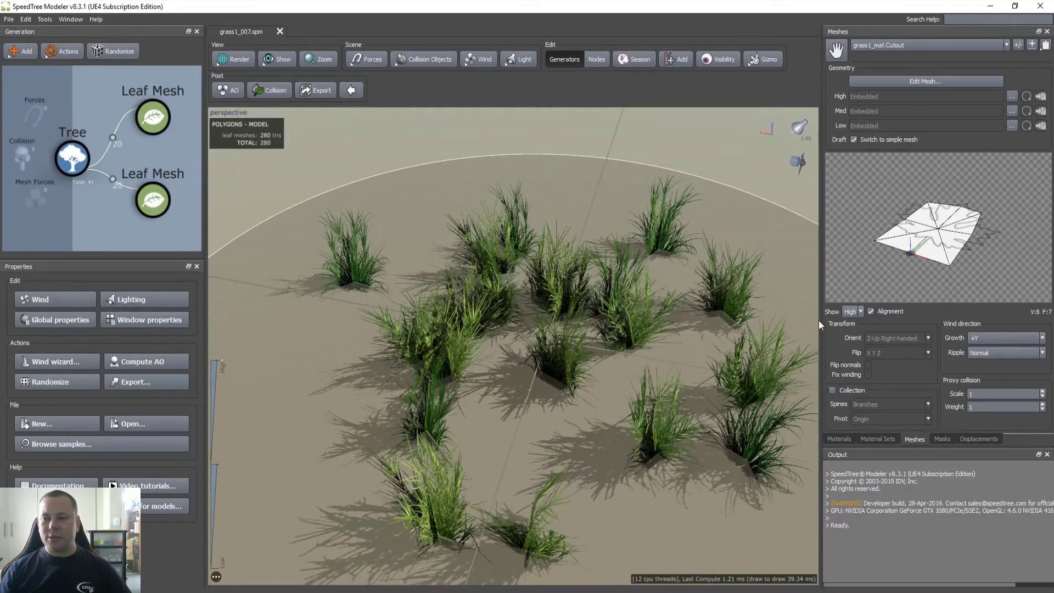
# Open the color map of grass1_mat, copy its texture file path, and close the map editor
pyautogui.click(884, 45)
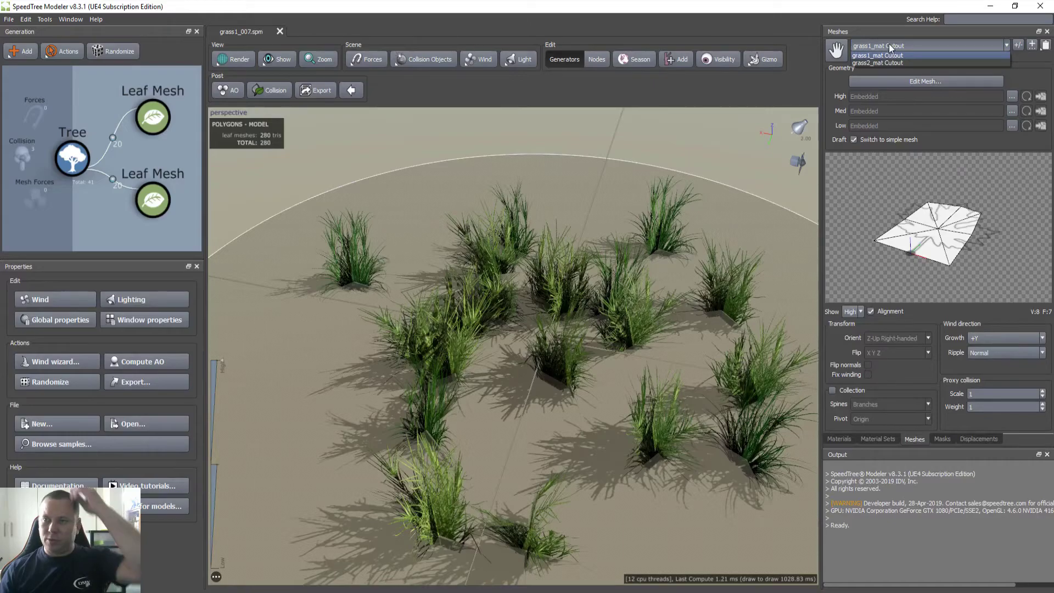
pyautogui.click(888, 56)
pyautogui.click(840, 439)
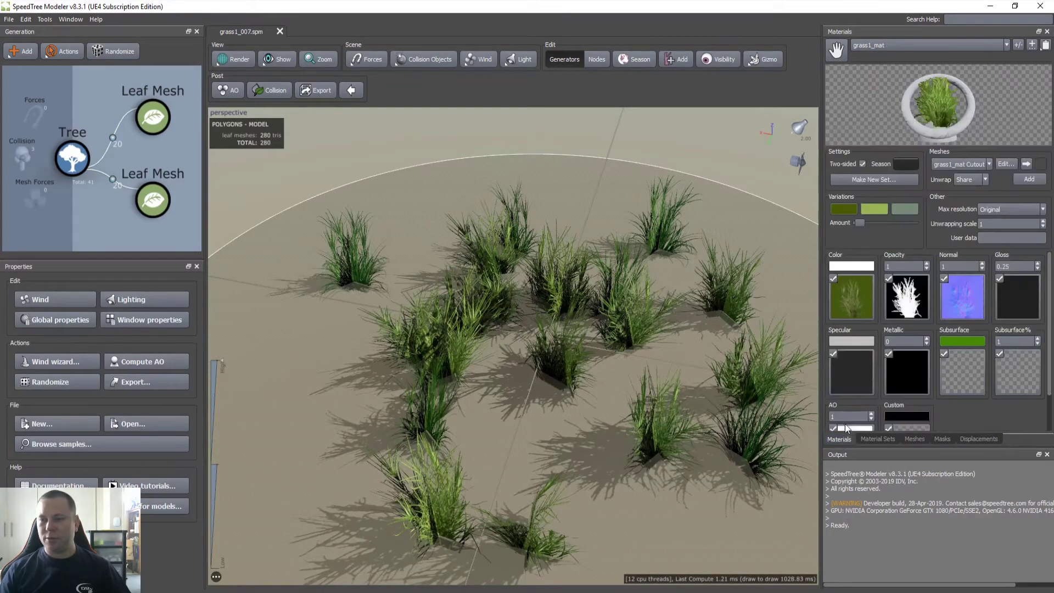
pyautogui.doubleClick(854, 301)
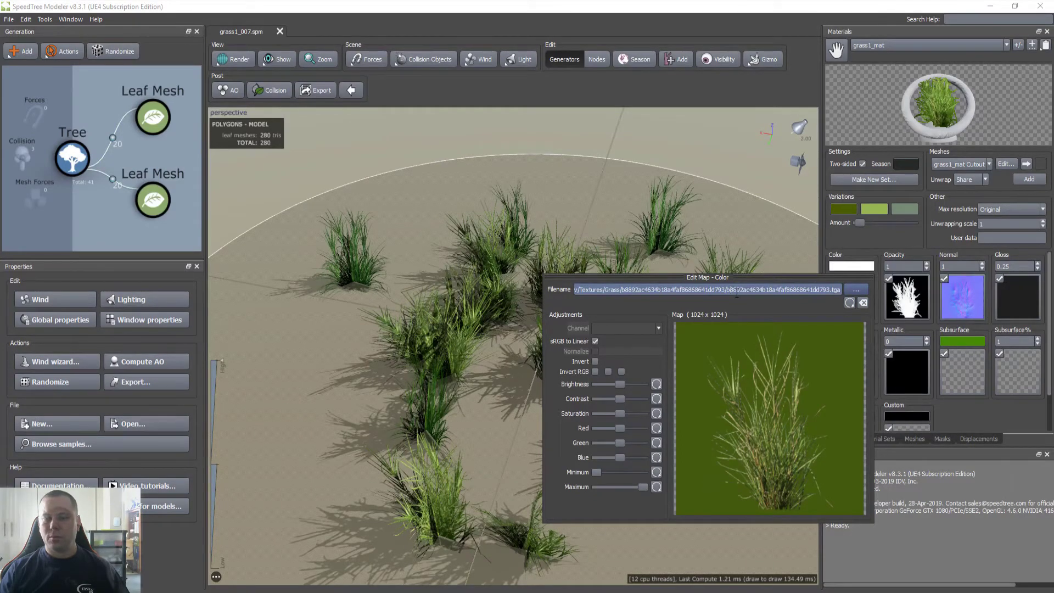
pyautogui.tripleClick(737, 291)
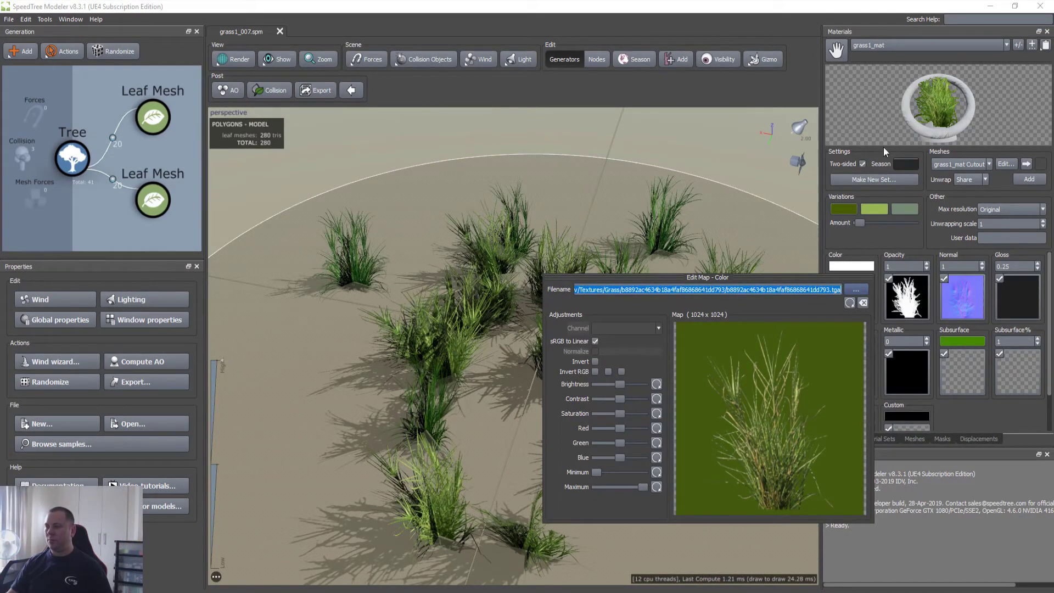
pyautogui.click(749, 7)
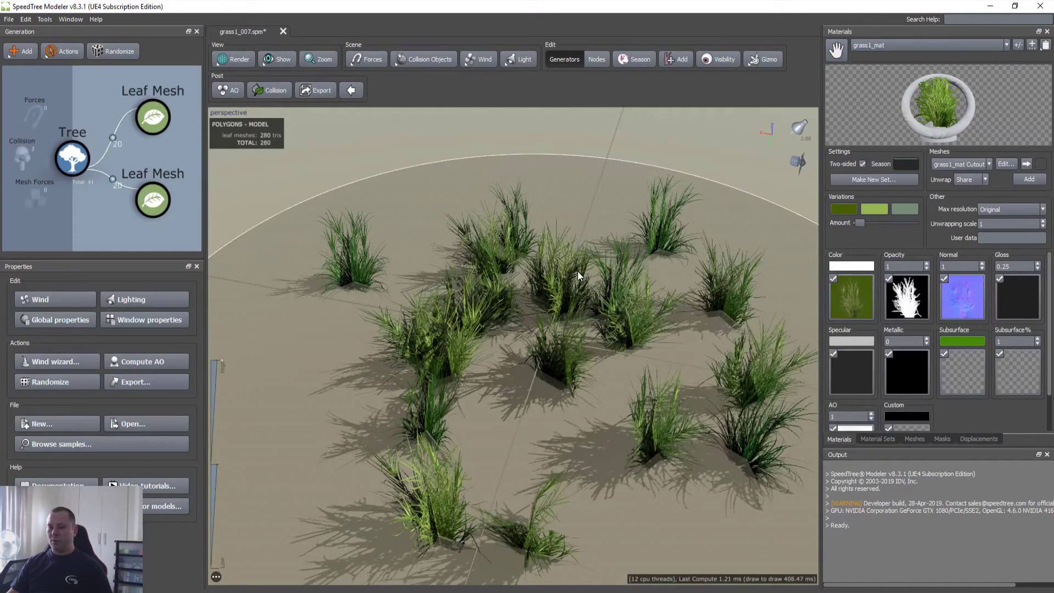
# Open the copied texture path's folder through the Windows Run dialog, and go up to the Grass folder in a maximized File Explorer
pyautogui.press('super+r')
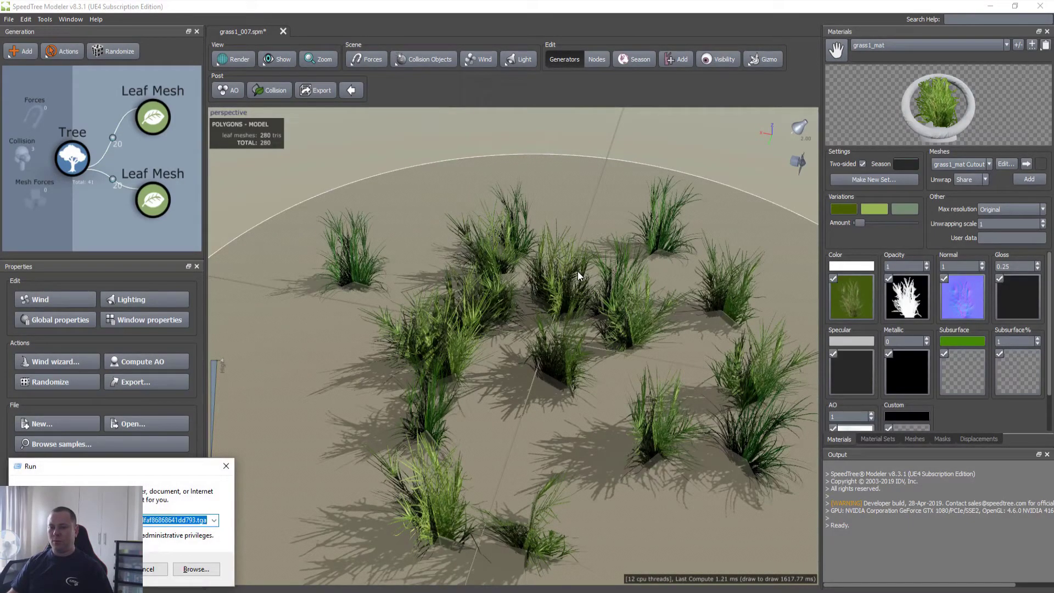
pyautogui.press('Return')
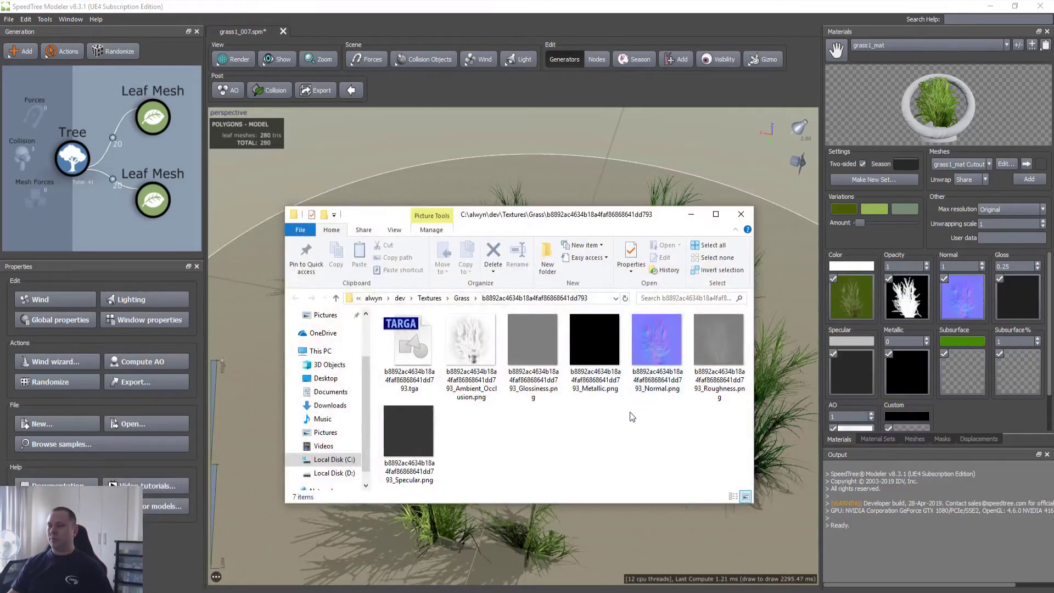
pyautogui.click(461, 297)
pyautogui.press('super+Up')
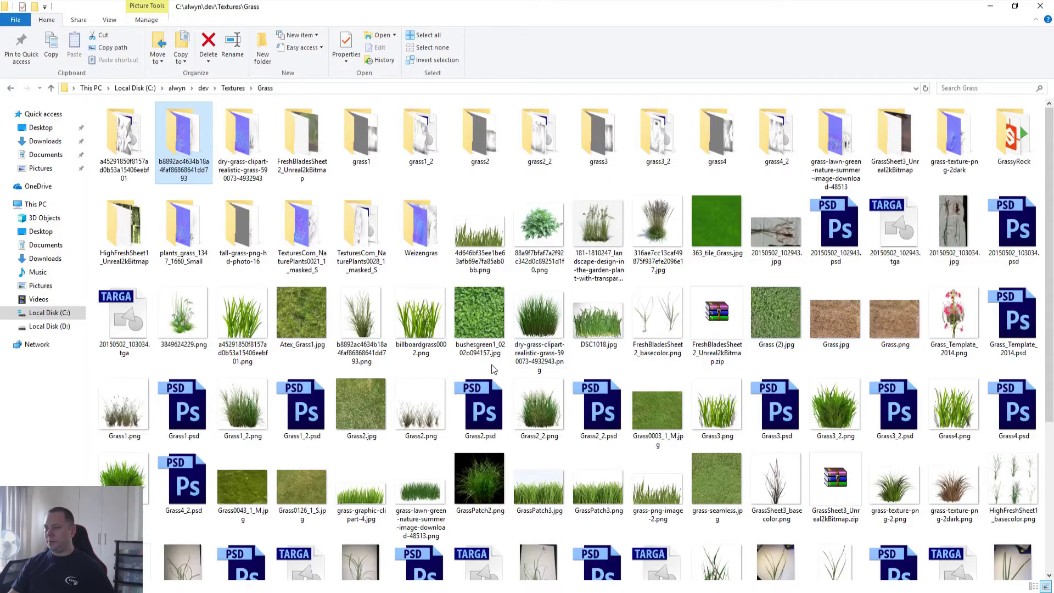
# View the source grass clump image b8892ac4634b18a4faf86868641dd793.png in Photos, and close it
pyautogui.click(362, 325)
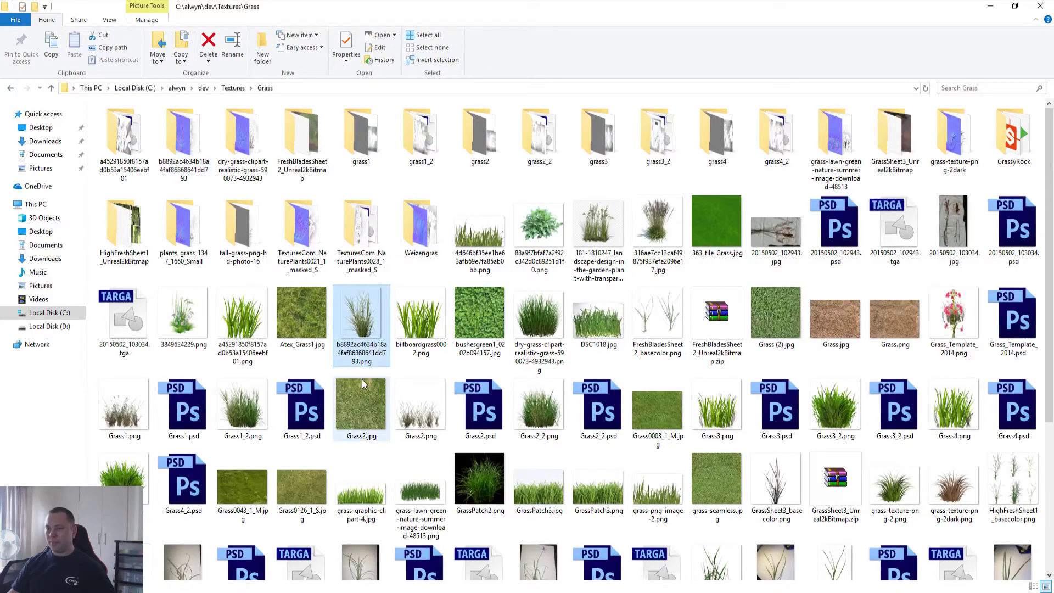
pyautogui.doubleClick(364, 333)
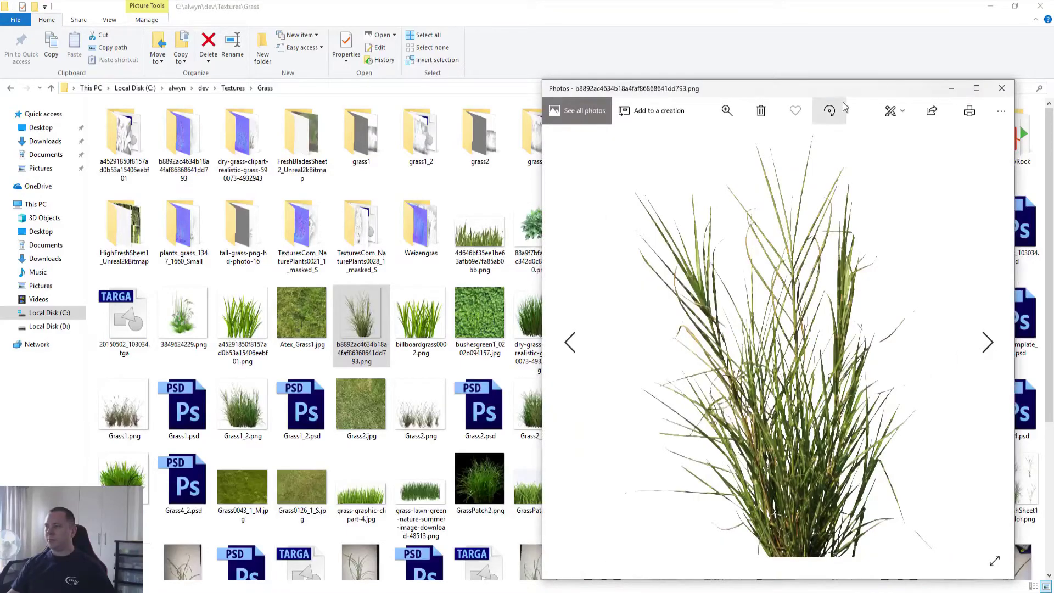
pyautogui.moveTo(832, 90); pyautogui.dragTo(769, 73)
pyautogui.click(939, 70)
# Open b8892ac4634b18a4faf86868641dd793.png from File Explorer in Adobe Photoshop CS6, and check its pixel dimensions without changing them
pyautogui.rightClick(368, 330)
pyautogui.moveTo(461, 419)
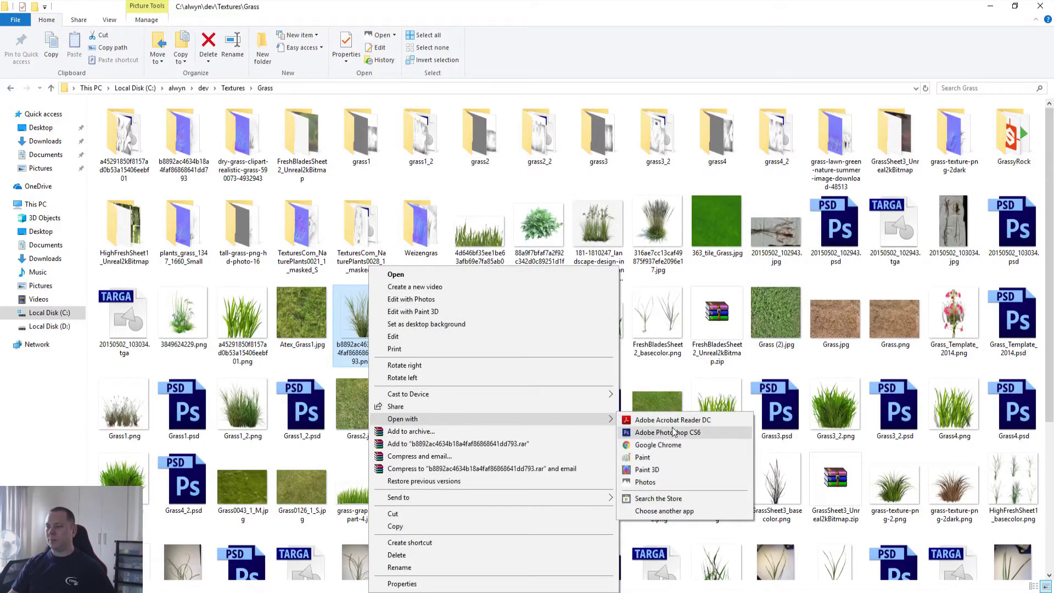
pyautogui.click(659, 433)
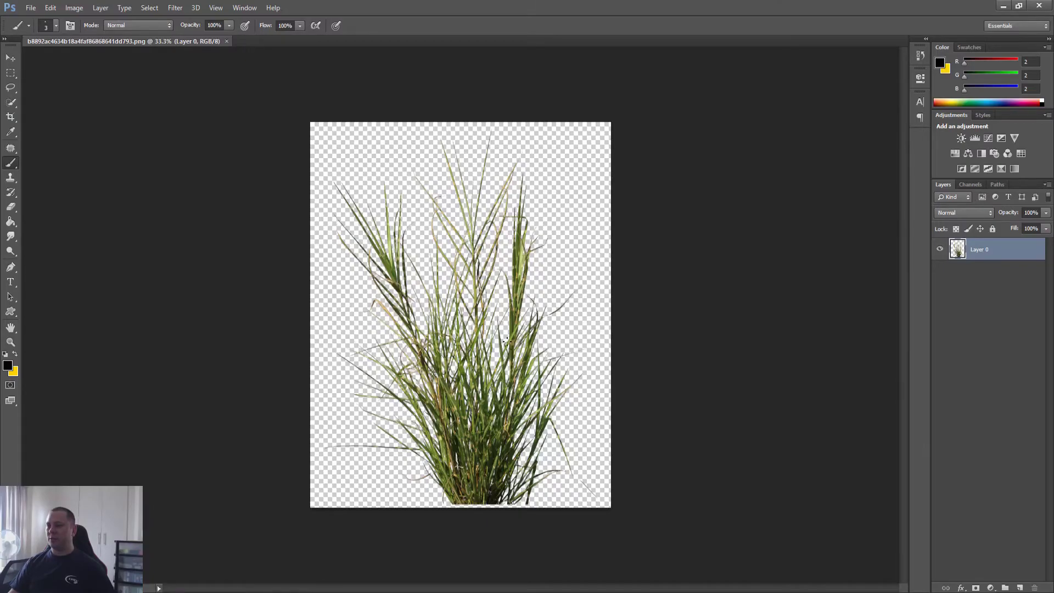
pyautogui.hotkey('ctrl', 'alt', 'i')
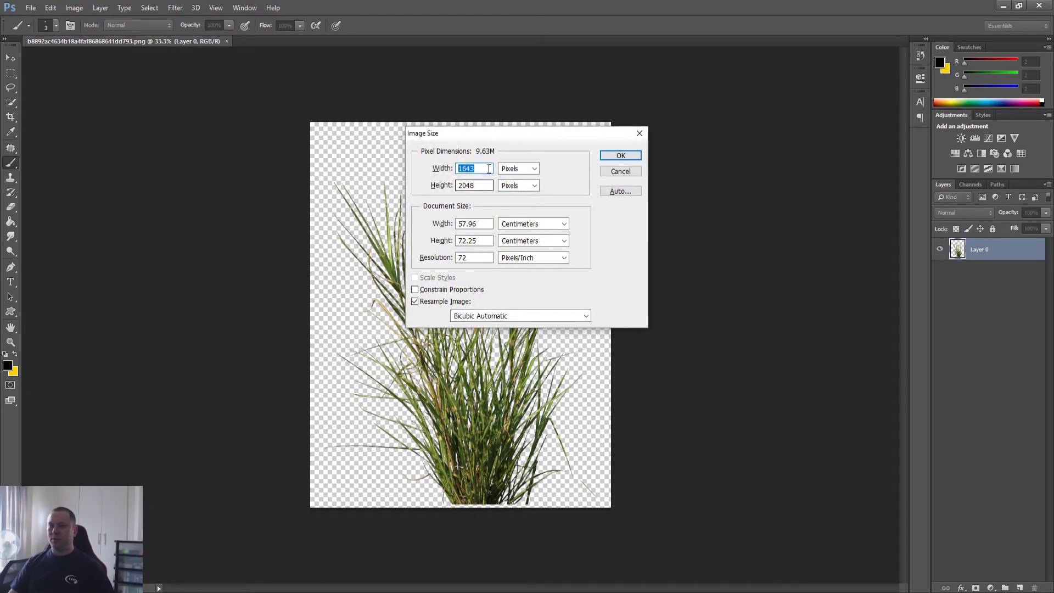
pyautogui.click(641, 134)
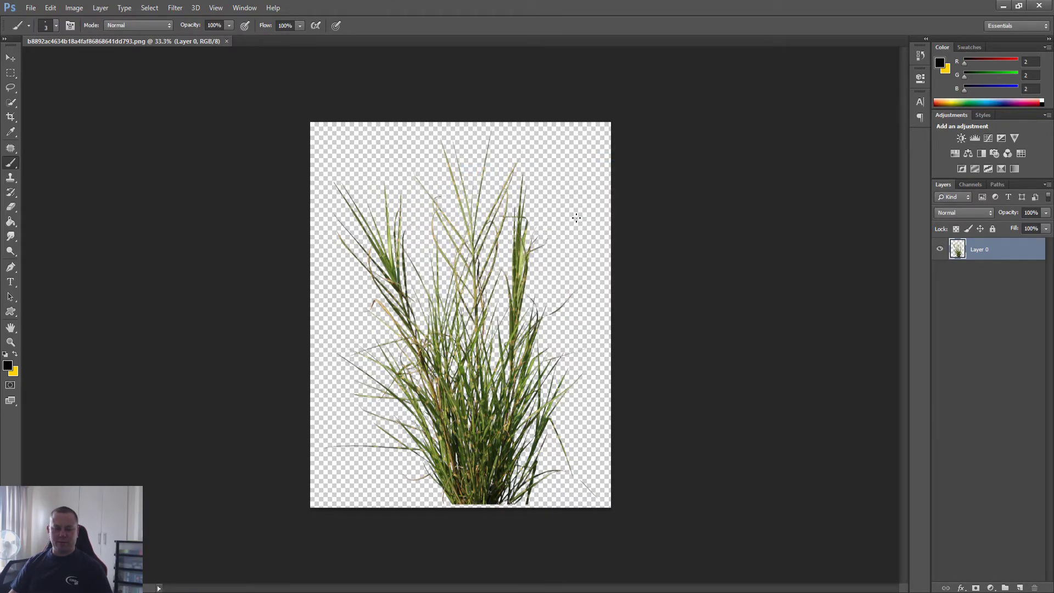
# Open the TGA version from the b8892ac4634b18a4faf86868641dd793 folder in Photoshop, check its pixel dimensions, and compare it with the PNG
pyautogui.hotkey('alt', 'Tab')
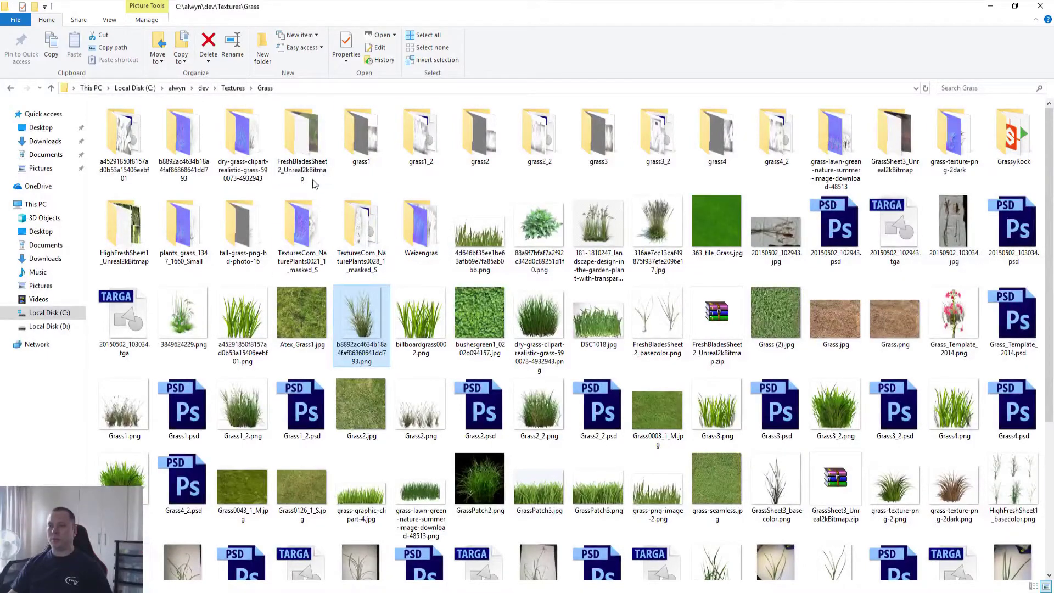
pyautogui.doubleClick(186, 144)
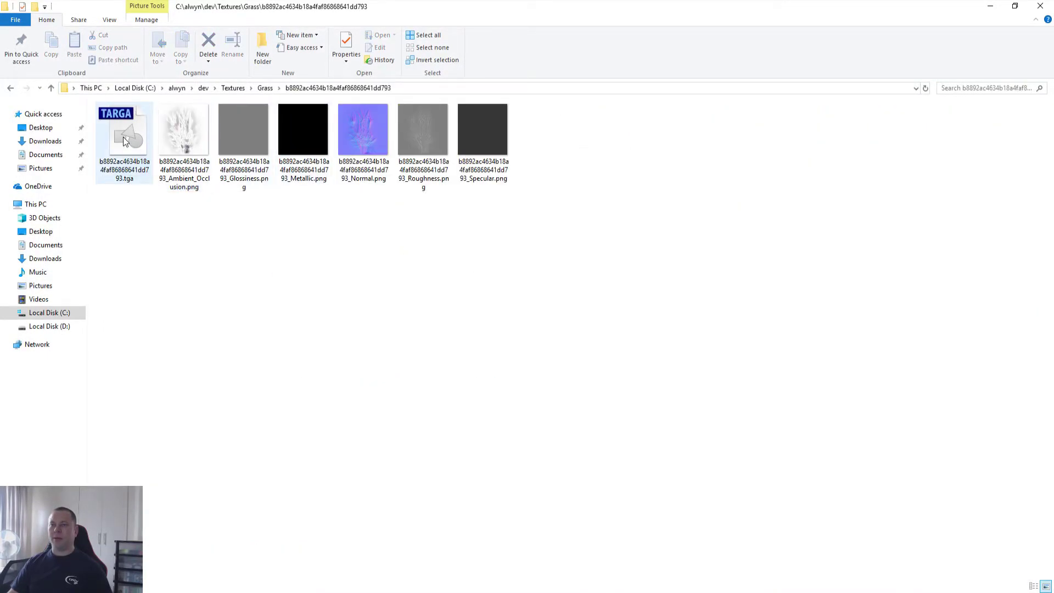
pyautogui.hotkey('alt', 'Tab')
pyautogui.hotkey('ctrl', 'alt', 'i')
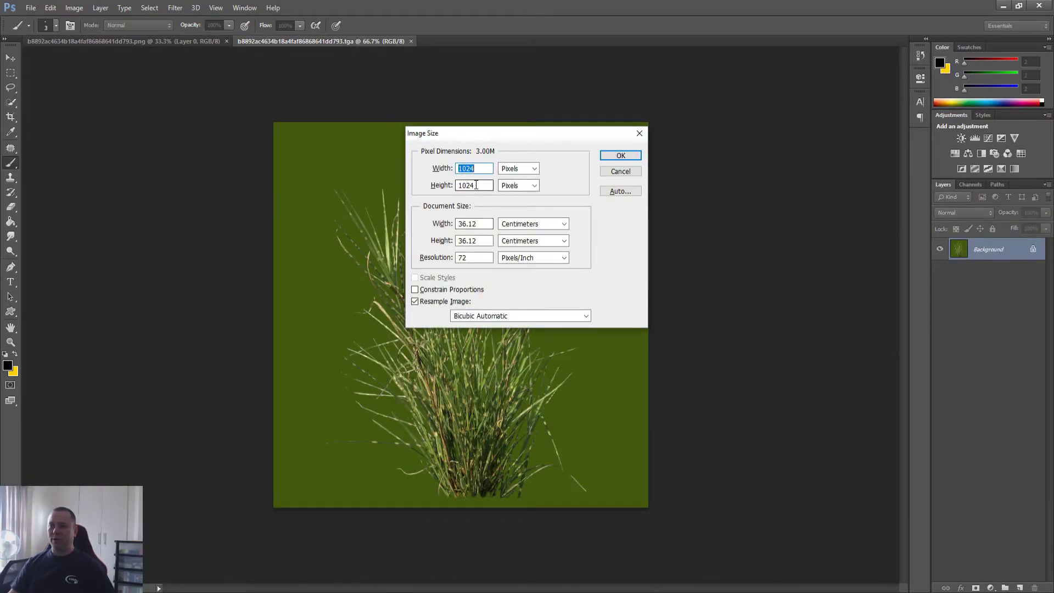
pyautogui.click(620, 171)
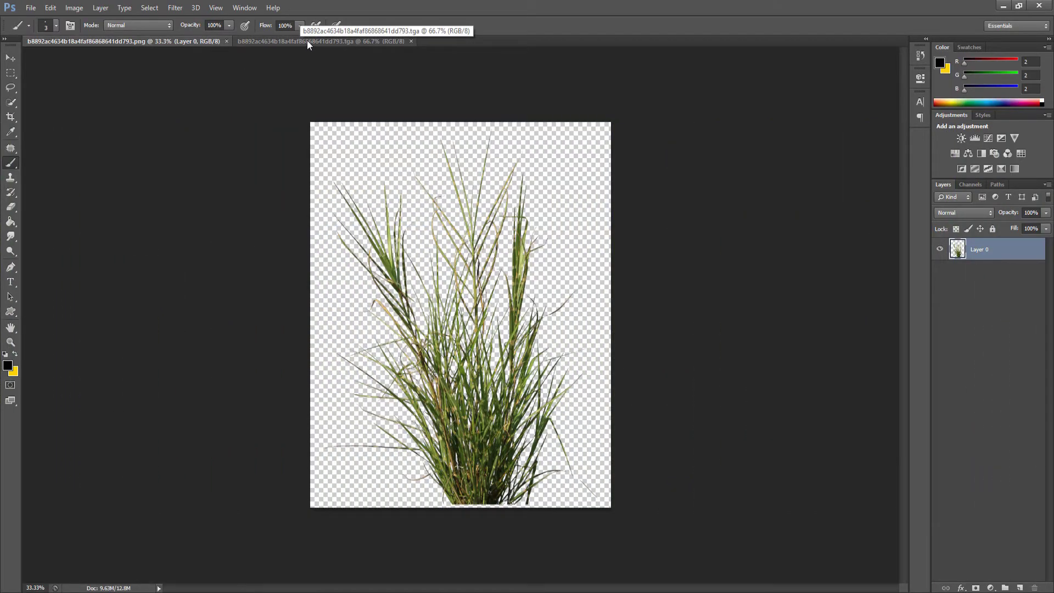
pyautogui.click(309, 42)
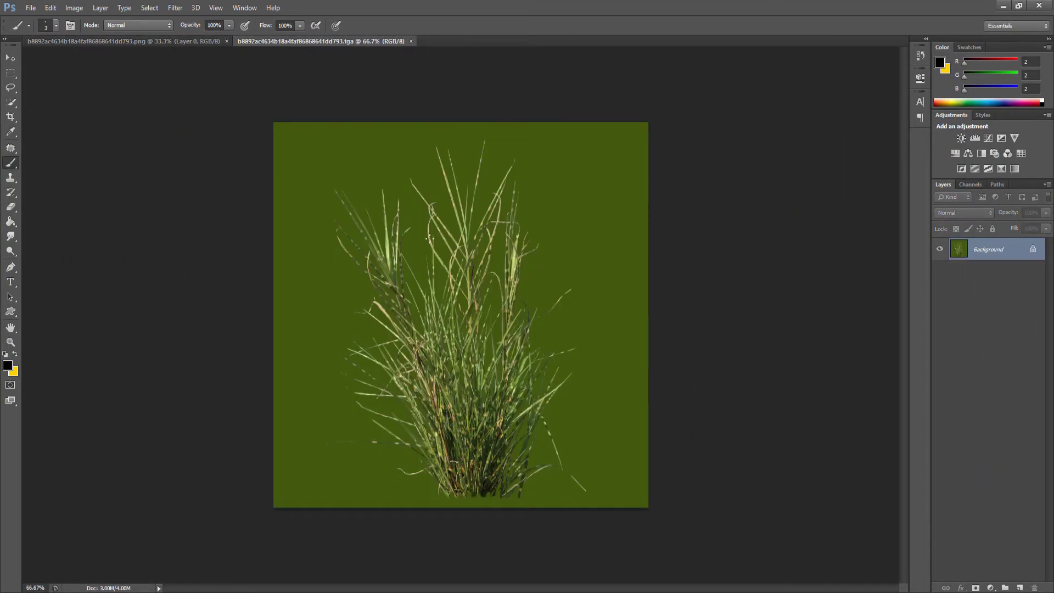
# Switch to File Explorer, look over the texture maps beside the TGA, select the Ambient_Occlusion map, and return to the Grass folder
pyautogui.hotkey('alt', 'Tab')
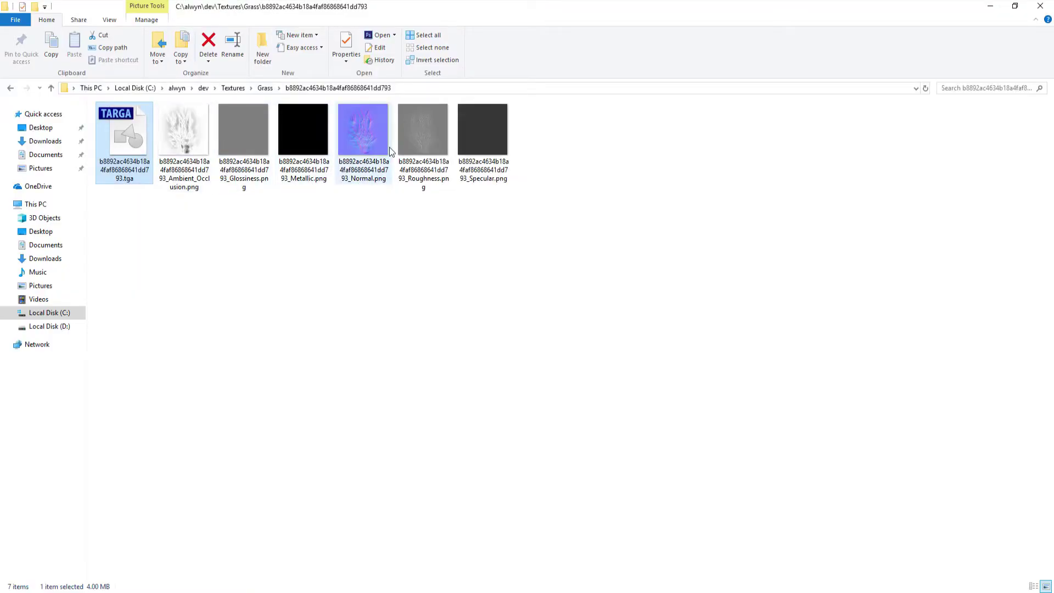
pyautogui.click(180, 176)
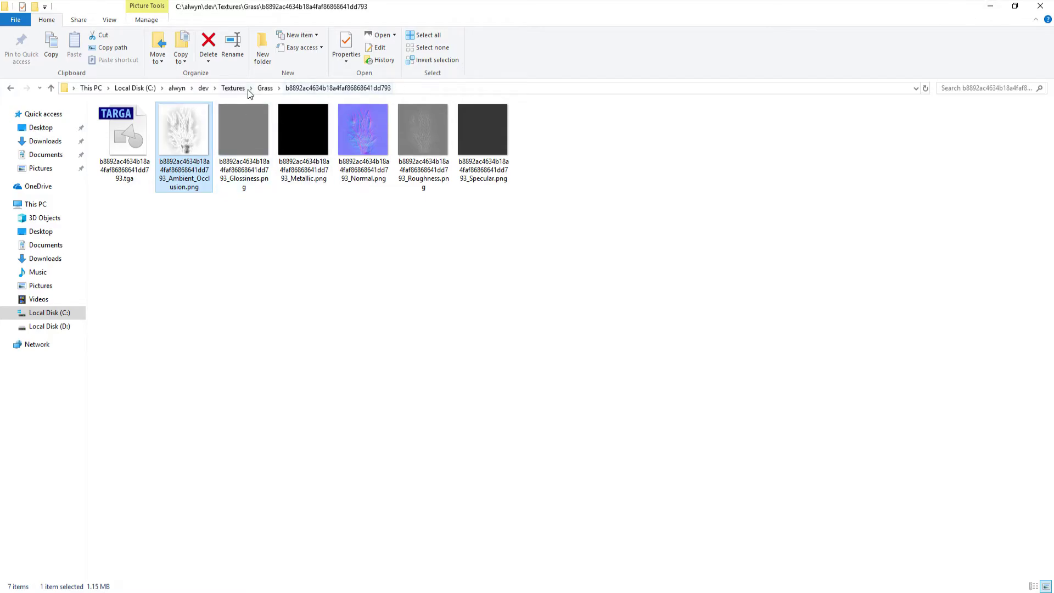
pyautogui.click(265, 88)
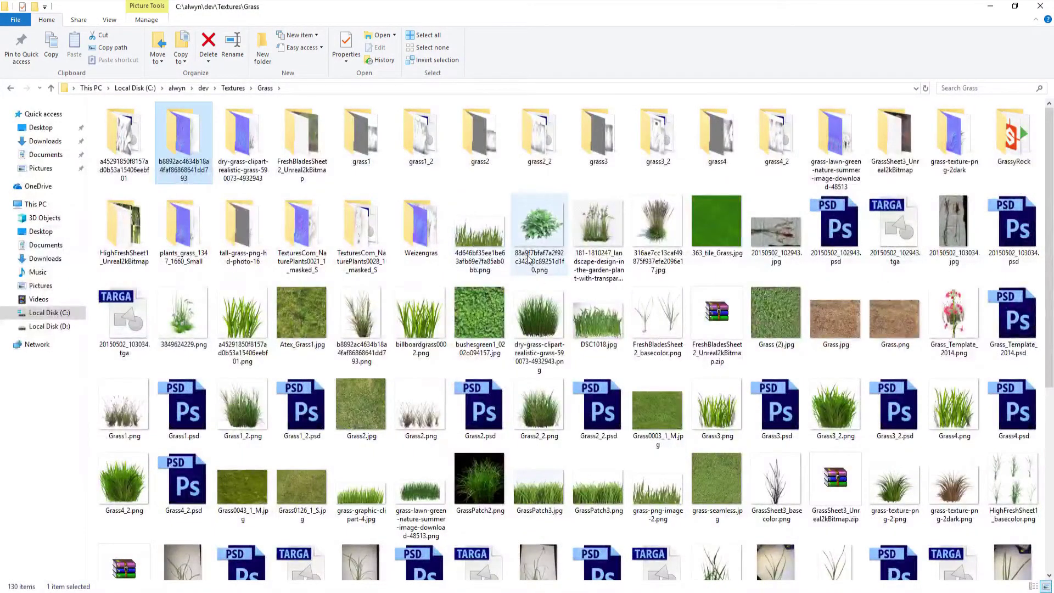
# Inspect the channels of the TGA grass texture in Photoshop, including Alpha 1, and return to its layers
pyautogui.hotkey('alt', 'Tab')
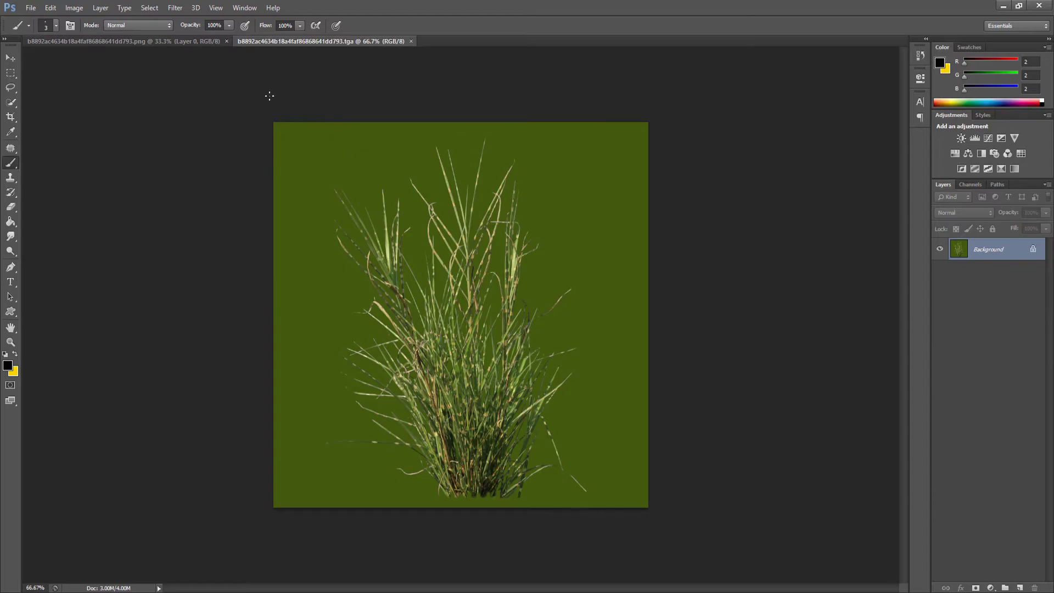
pyautogui.click(970, 184)
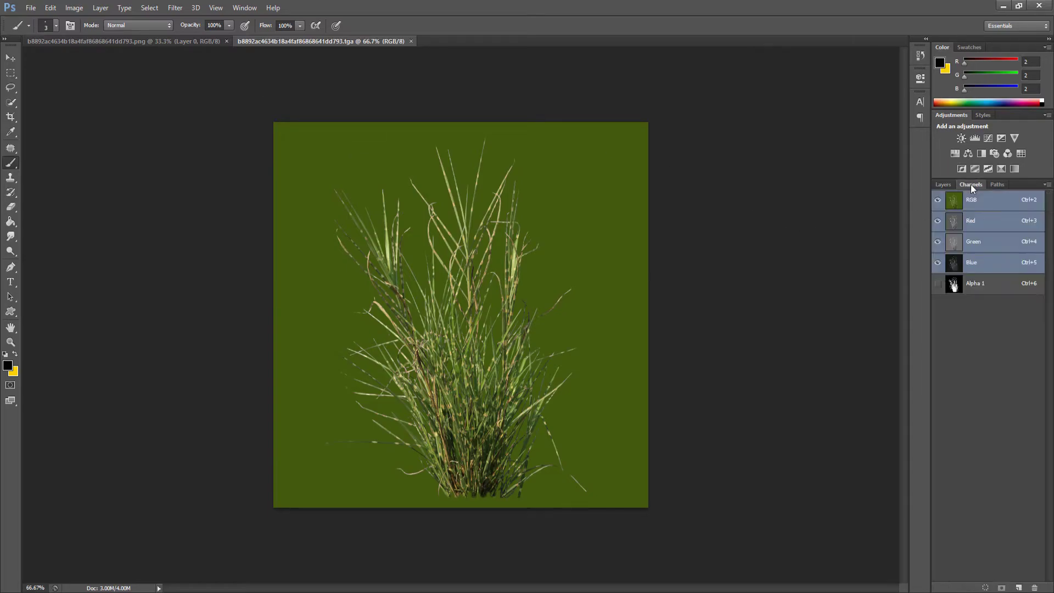
pyautogui.click(938, 285)
pyautogui.click(943, 184)
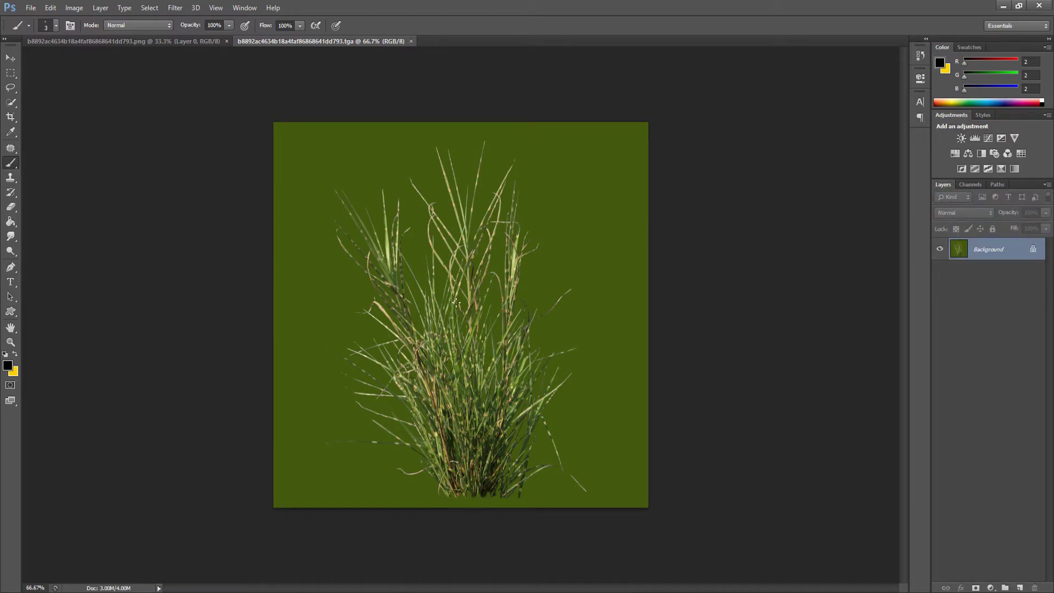
# Open Adobe Bridge from Photoshop, and browse the thumbnails of the grass source images in the Grass folder
pyautogui.hotkey('alt', 'Tab')
pyautogui.hotkey('alt', 'Tab')
pyautogui.hotkey('alt', 'Tab')
pyautogui.hotkey('alt', 'Tab')
pyautogui.hotkey('alt', 'Tab')
pyautogui.hotkey('alt', 'Tab')
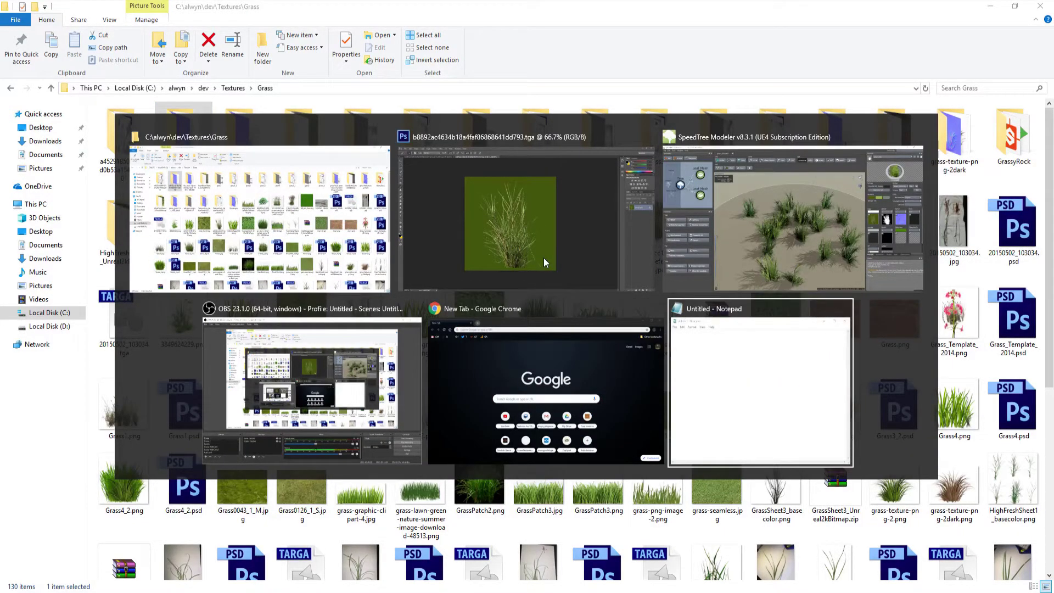
pyautogui.click(544, 258)
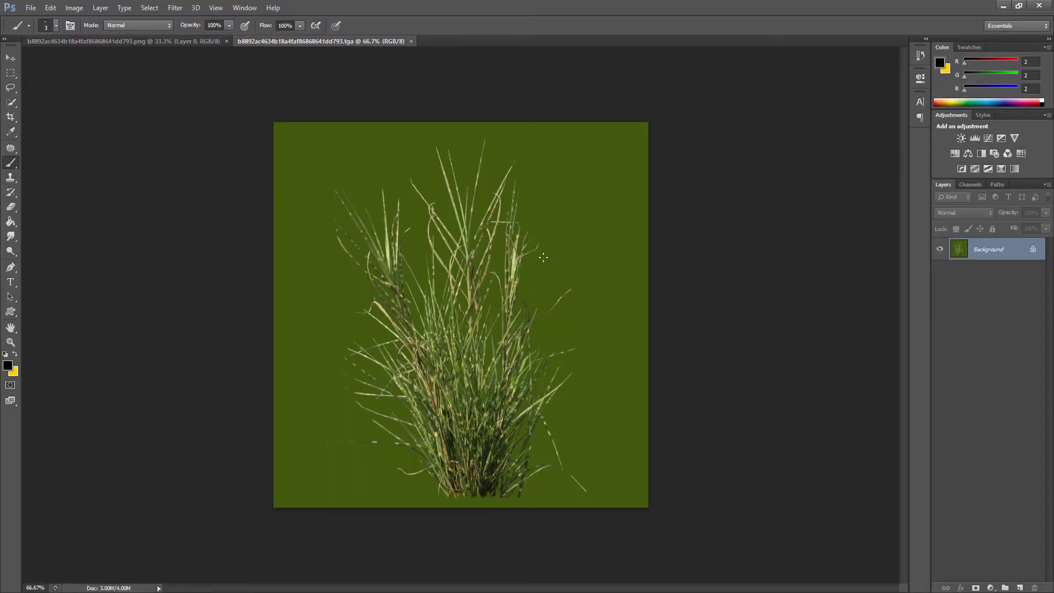
pyautogui.hotkey('ctrl', 'alt', 'o')
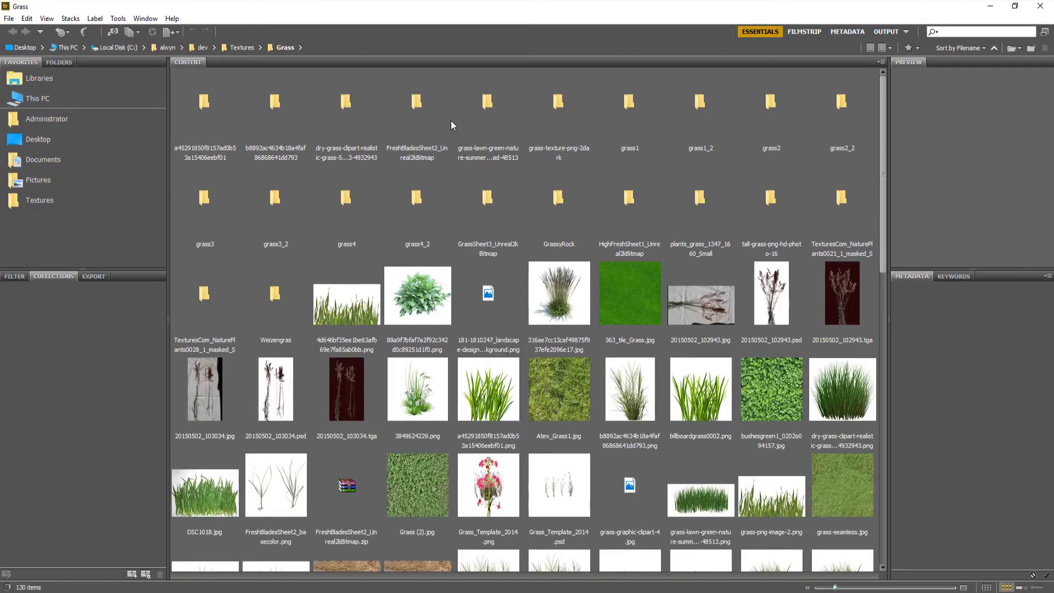
pyautogui.scroll(-10, 549, 273)
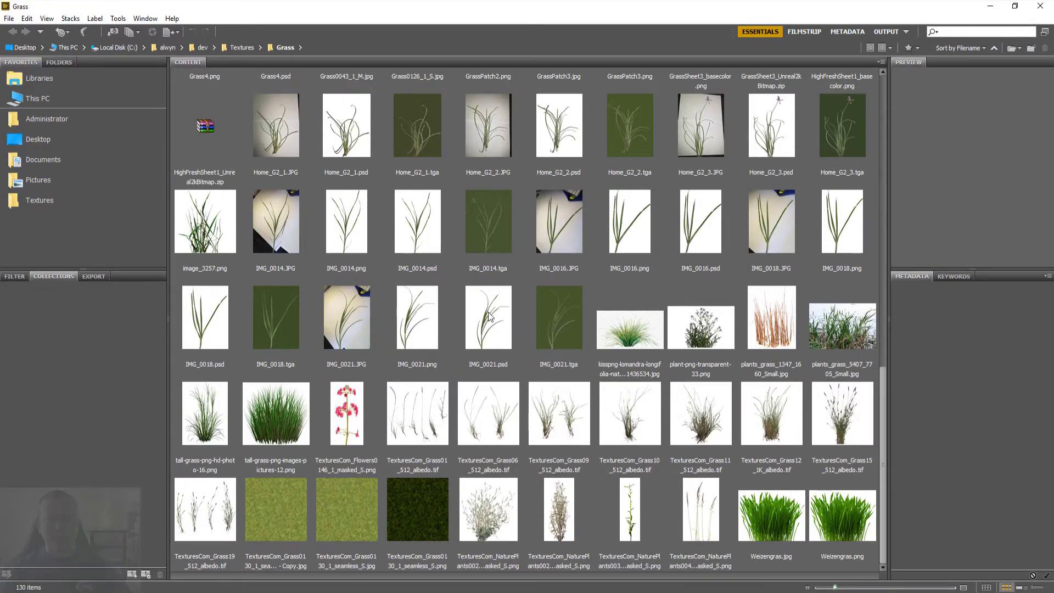
pyautogui.scroll(6, 538, 321)
# Switch to SpeedTree Modeler to look at the grass1_007.spm clumps, and return to the Grass folder in Bridge
pyautogui.hotkey('alt', 'Tab')
pyautogui.hotkey('alt', 'Tab')
pyautogui.hotkey('alt', 'Tab')
pyautogui.hotkey('alt', 'Tab')
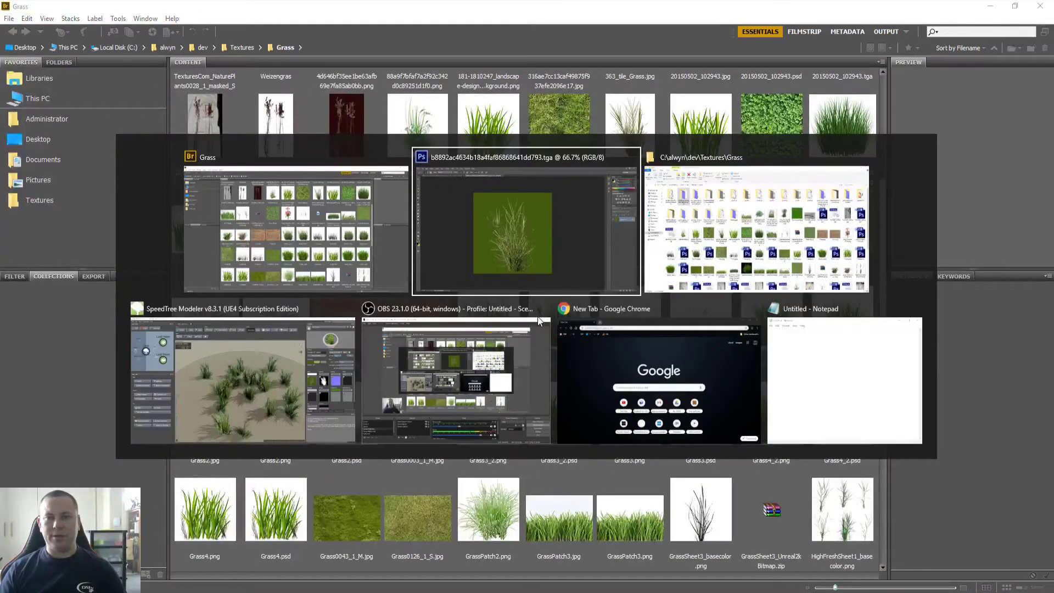
pyautogui.hotkey('alt', 'shift', 'Tab')
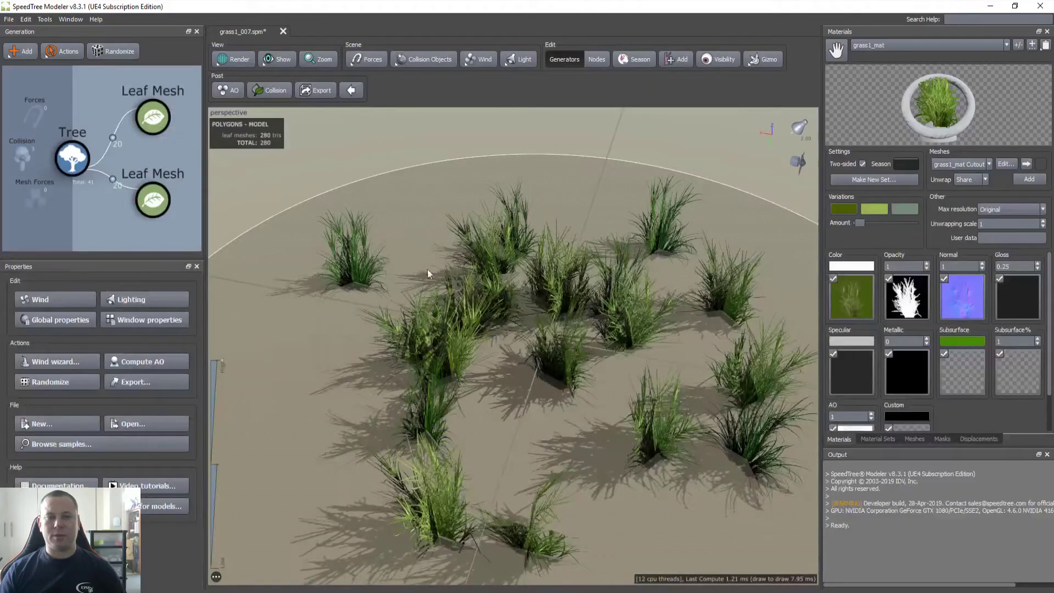
pyautogui.hotkey('alt', 'Tab')
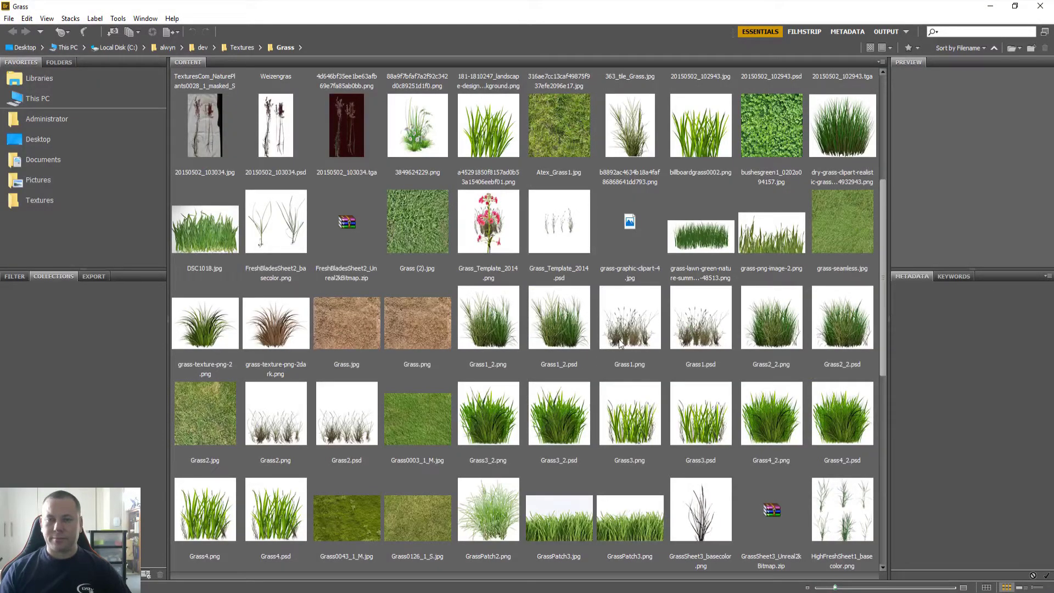
# Open Grass1_2.png in Photoshop to examine the combined grass clumps, close it, and return to Bridge
pyautogui.doubleClick(487, 324)
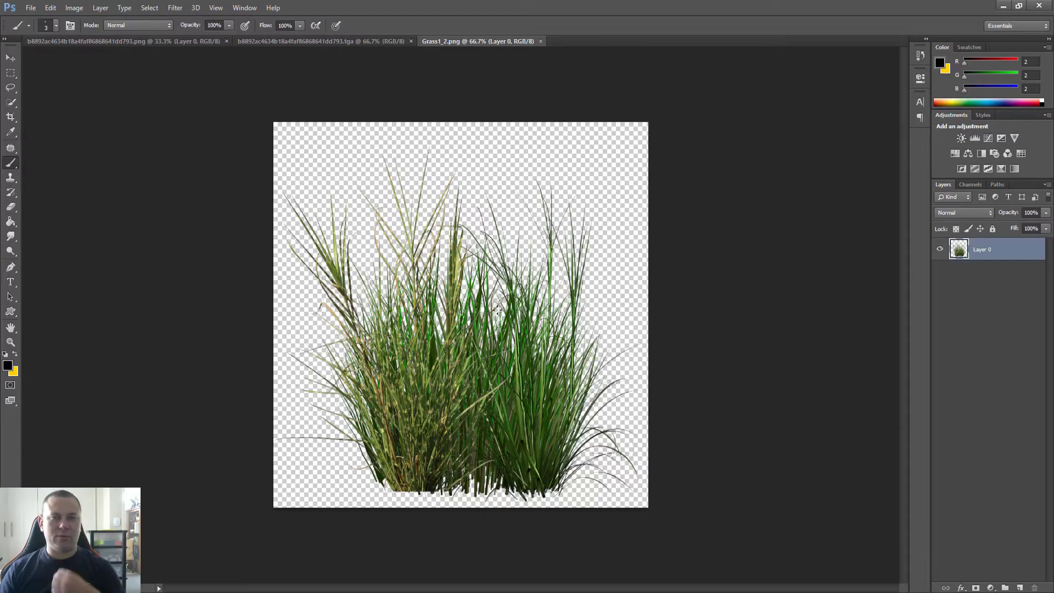
pyautogui.click(540, 41)
pyautogui.hotkey('alt', 'Tab')
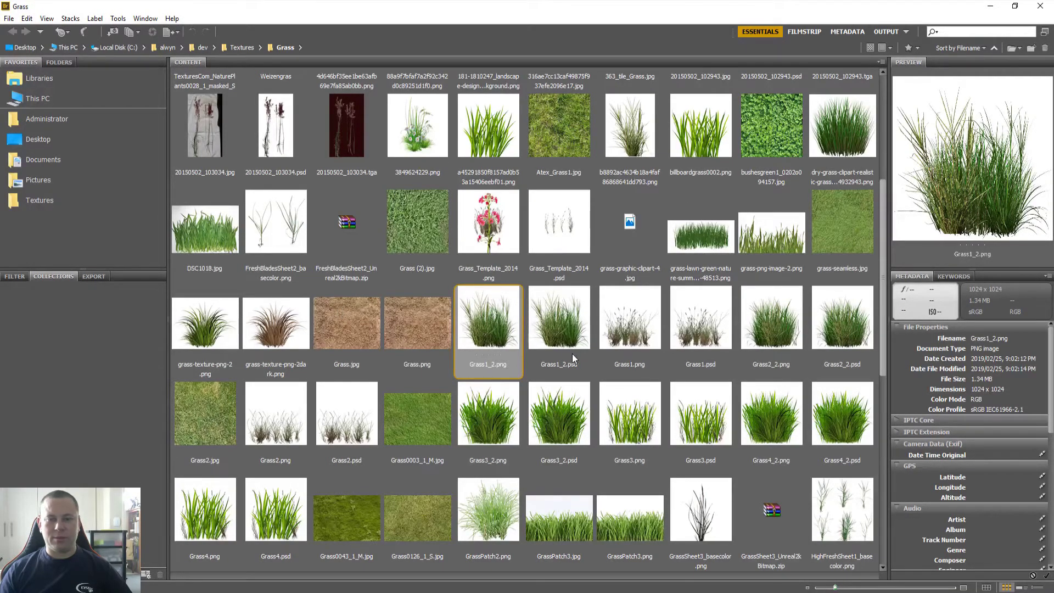
# View GrassPatch2.png from Bridge in Photoshop, and close both it and the TGA grass texture
pyautogui.scroll(-1, 716, 375)
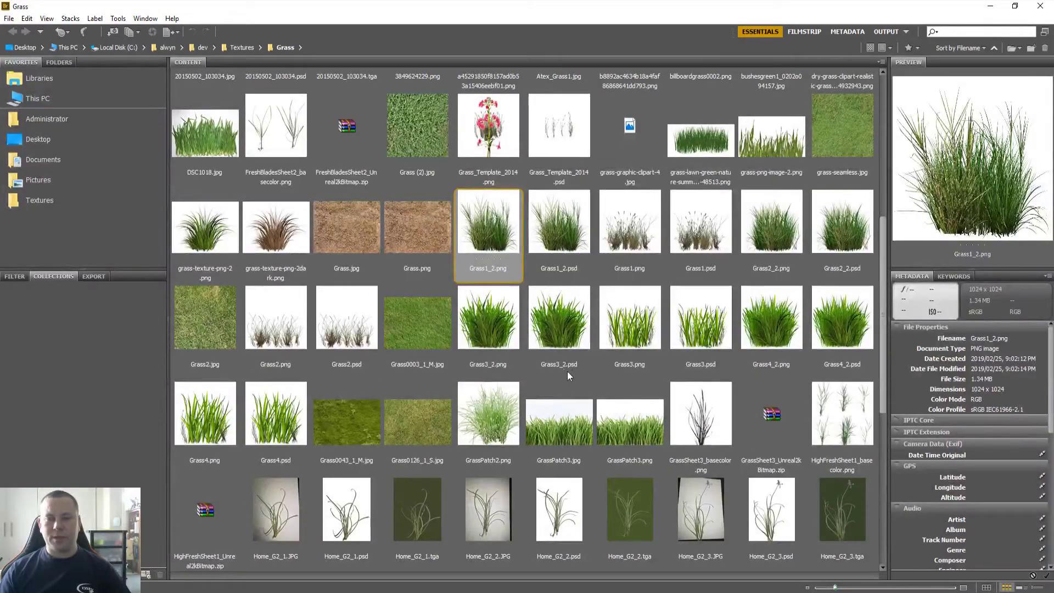
pyautogui.doubleClick(494, 417)
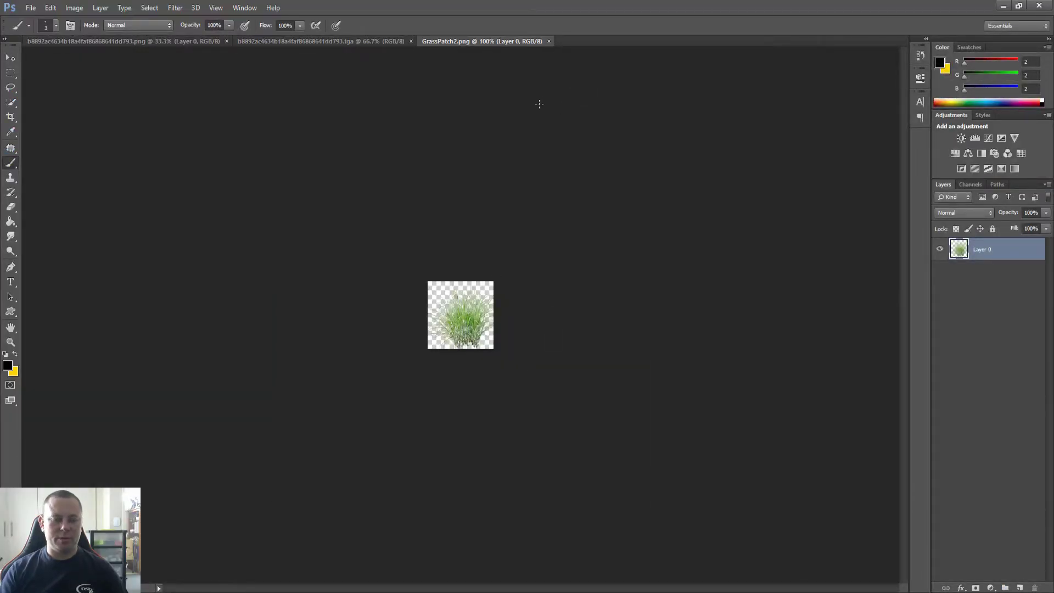
pyautogui.hotkey('ctrl', 'w')
pyautogui.hotkey('ctrl', 'w')
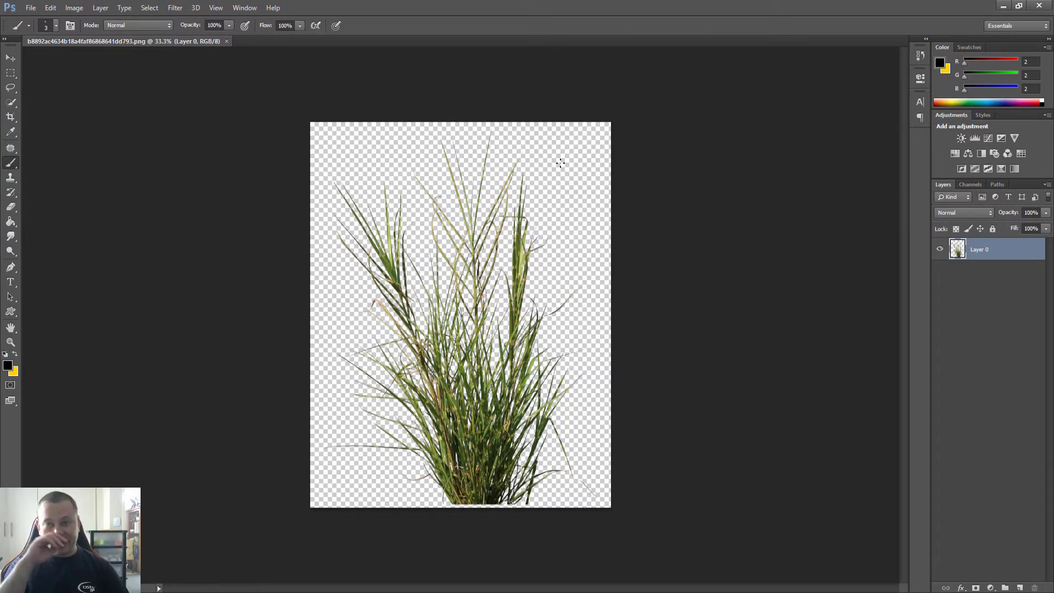
# Look at the grass model in SpeedTree Modeler again, and go back to the image thumbnails in Bridge
pyautogui.hotkey('alt', 'Tab')
pyautogui.hotkey('alt', 'Tab')
pyautogui.press('Tab')
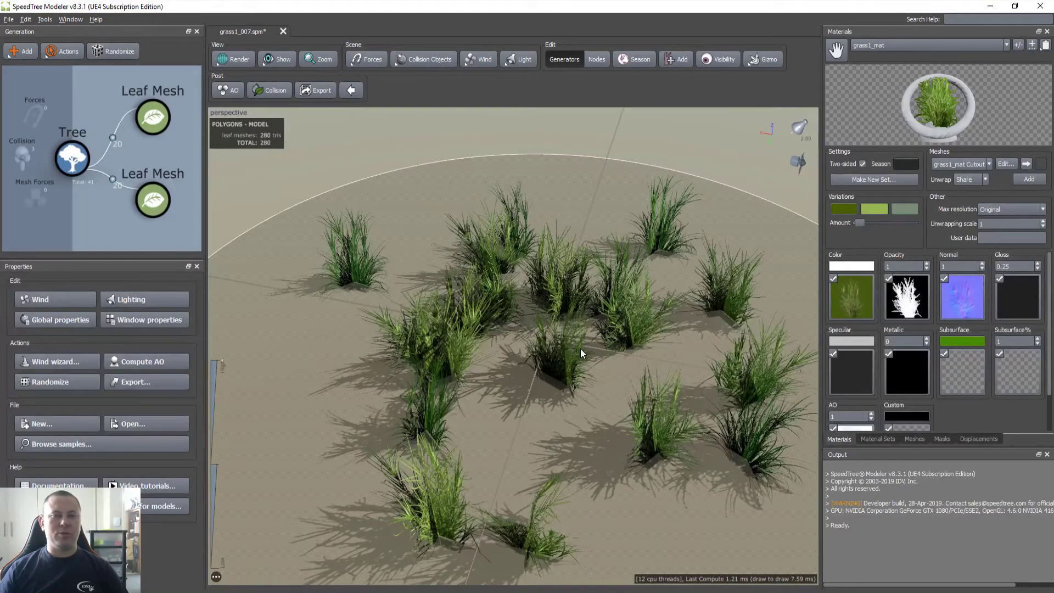
pyautogui.hotkey('alt', 'Tab')
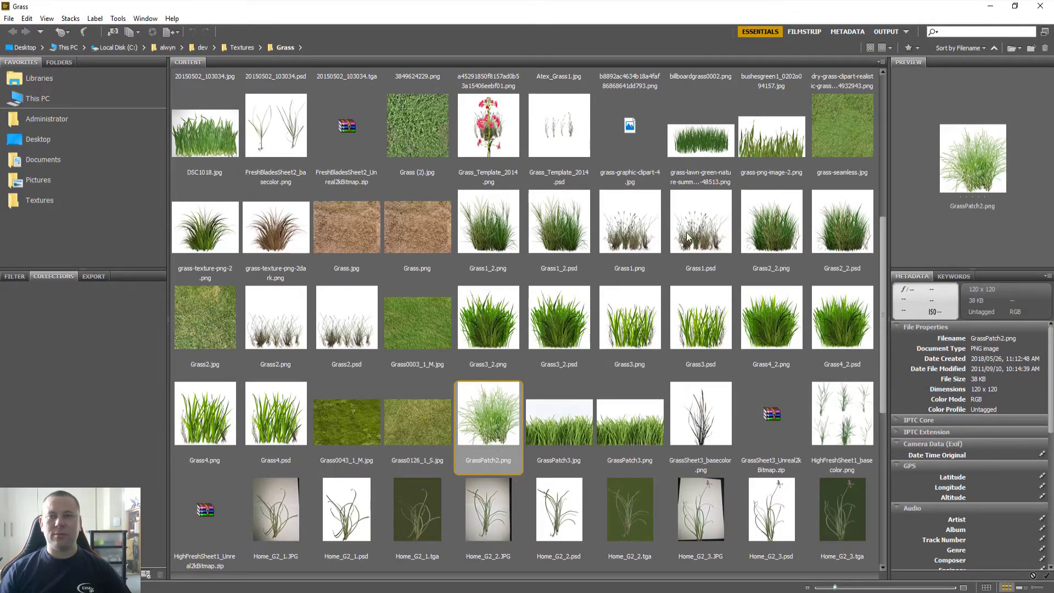
# Preview a45291850f8157ad0b53a15406eebf01.png in Bridge, view it in Photoshop, close it, and return to Bridge
pyautogui.scroll(2, 650, 242)
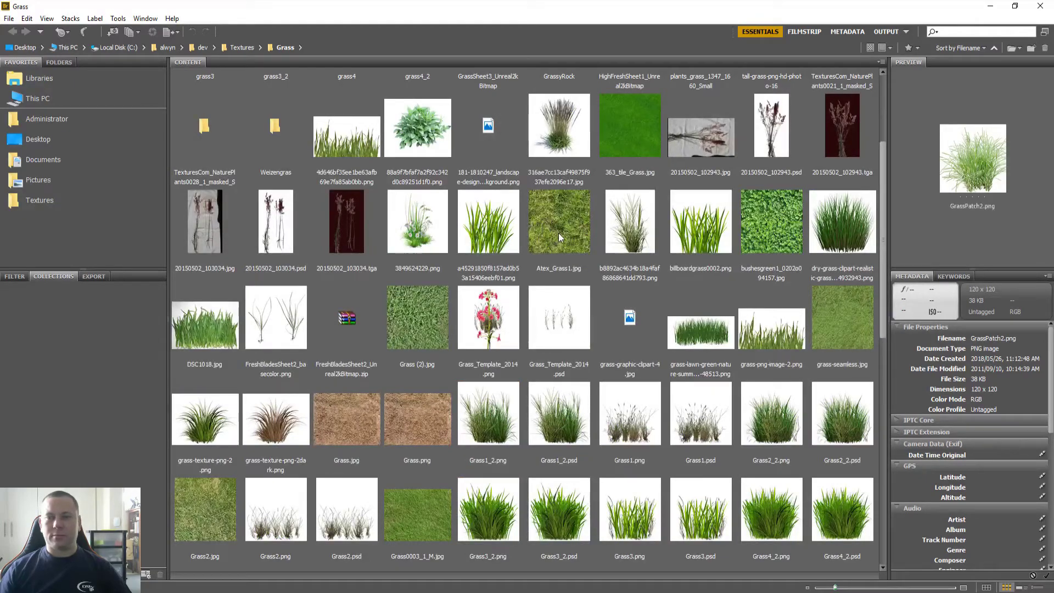
pyautogui.click(487, 234)
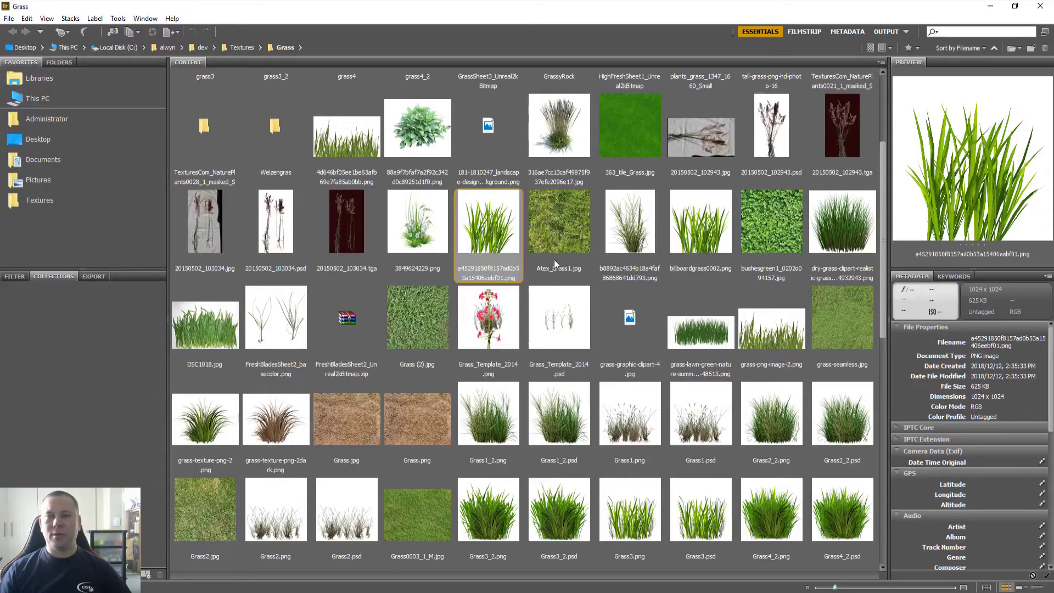
pyautogui.doubleClick(507, 226)
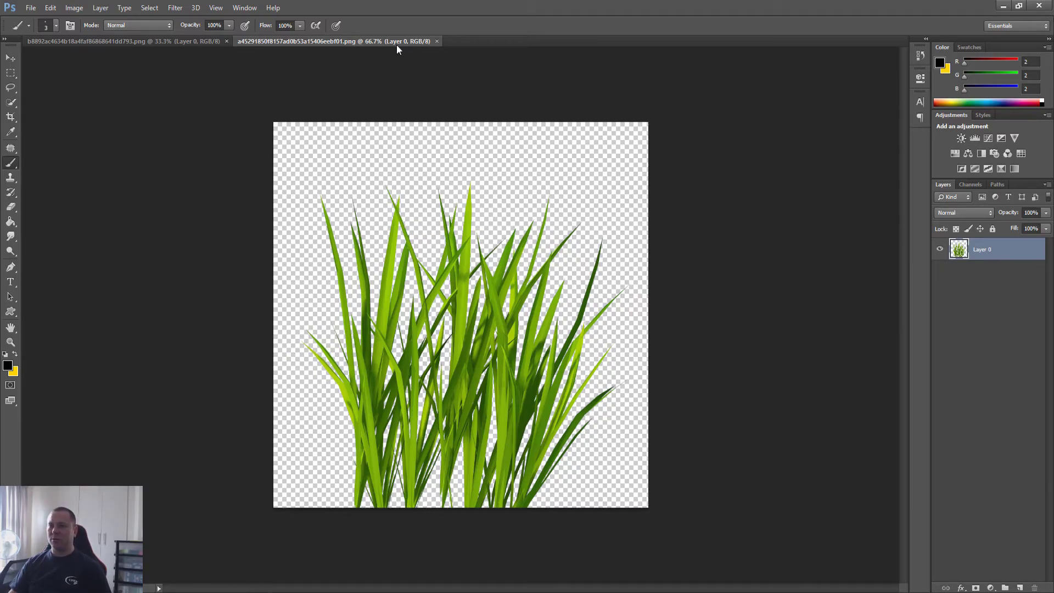
pyautogui.click(437, 41)
pyautogui.hotkey('alt', 'Tab')
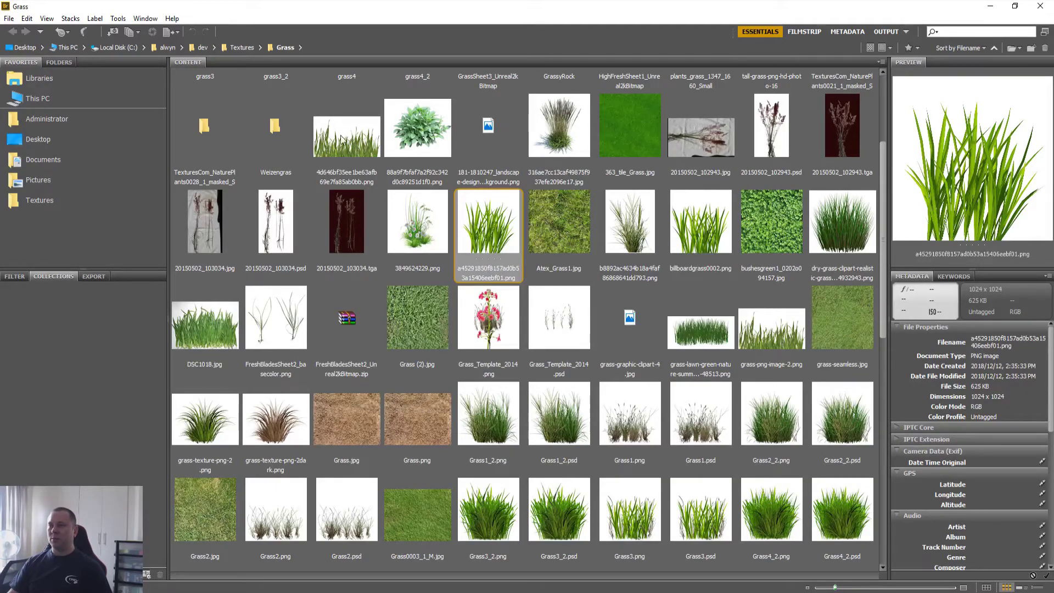
# Browse the Grass folder in Bridge, and preview the masked plant photo 20150502_102943.psd
pyautogui.scroll(-2, 610, 294)
pyautogui.scroll(3, 592, 298)
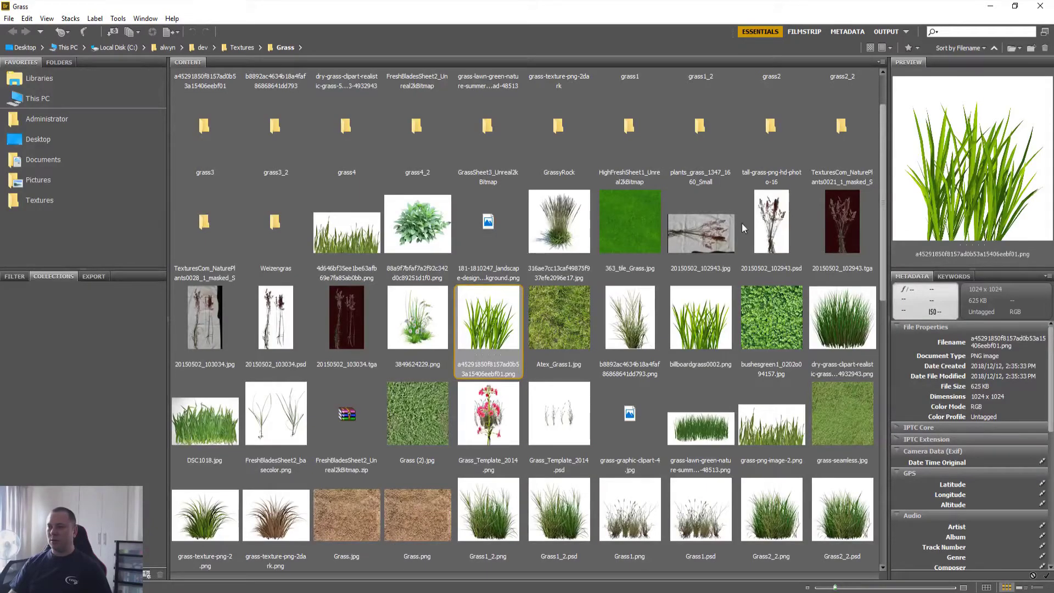
pyautogui.click(766, 221)
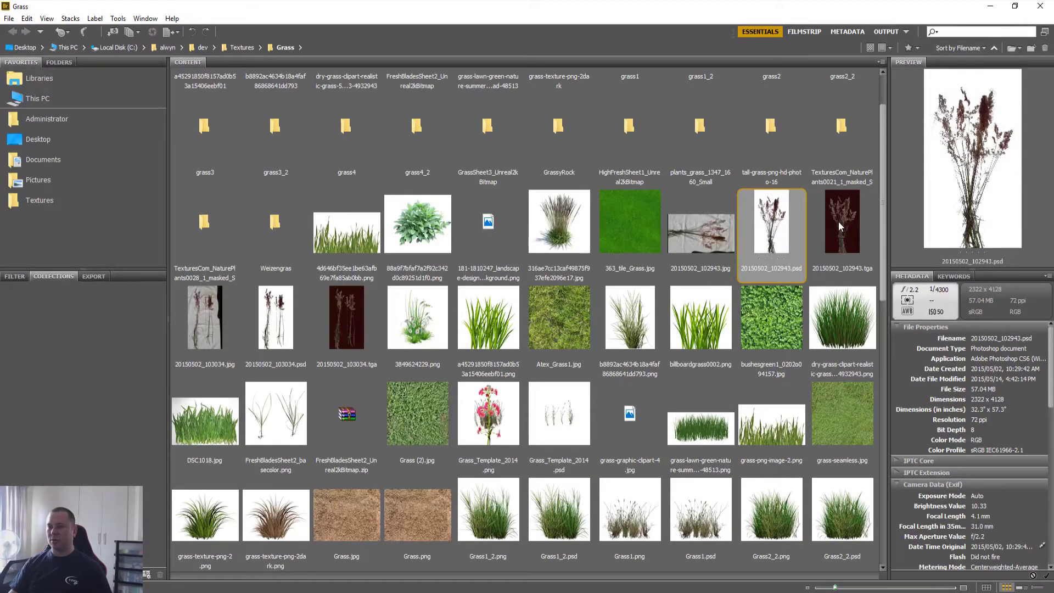
# View FreshBladesSheet2_basecolor.png from the Grass folder in Photoshop, close it, and return to Bridge
pyautogui.scroll(-1, 331, 348)
pyautogui.click(281, 329)
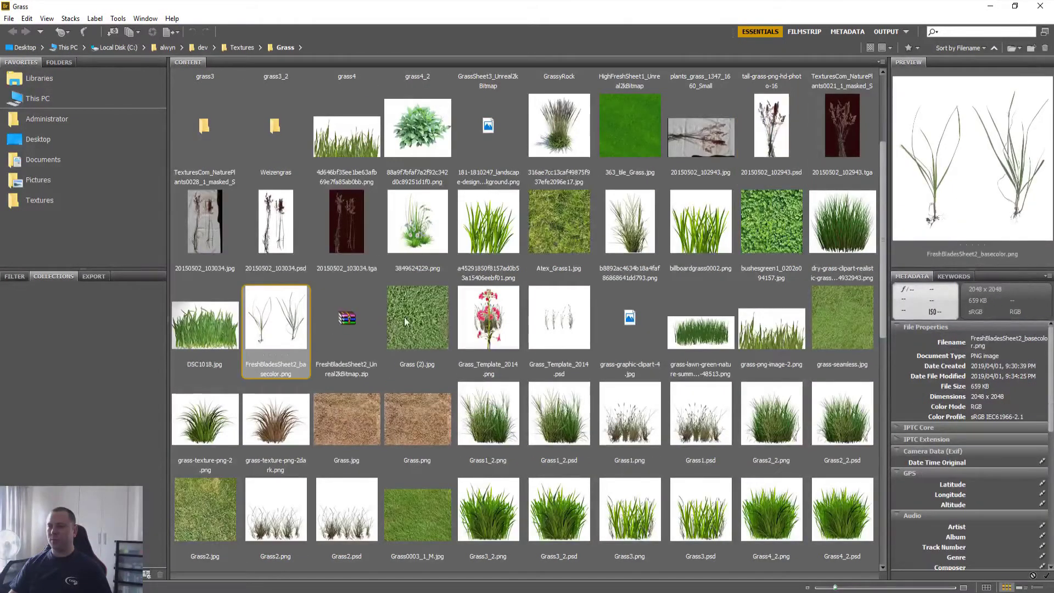
pyautogui.doubleClick(277, 325)
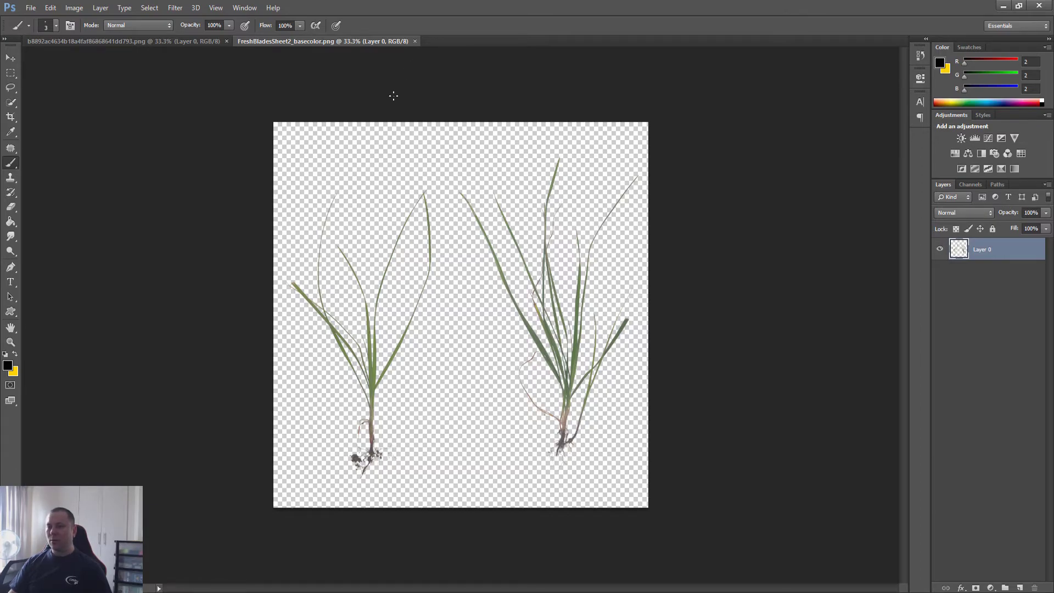
pyautogui.click(414, 41)
pyautogui.hotkey('alt', 'Tab')
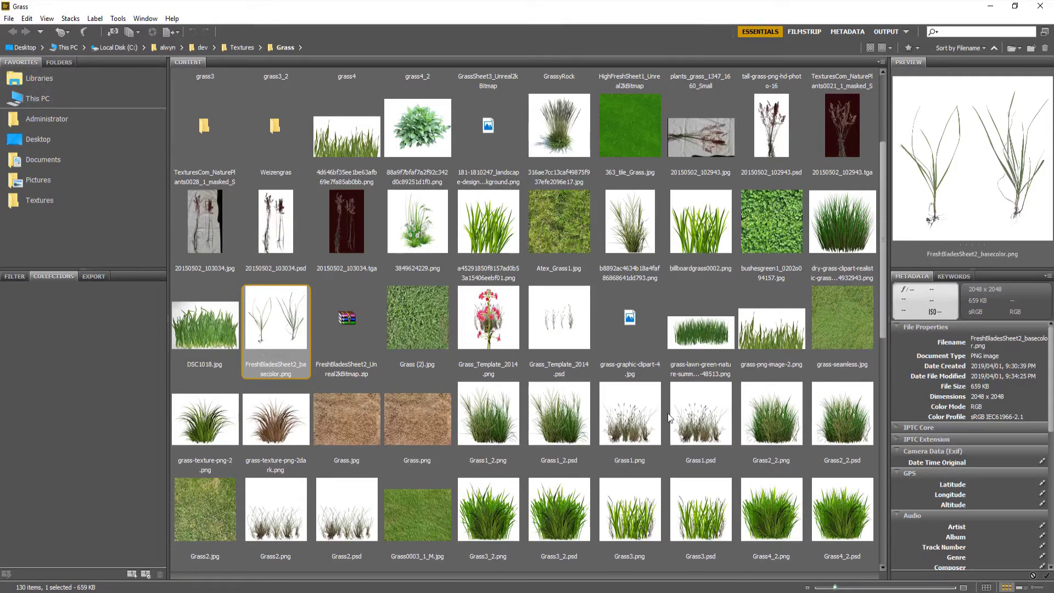
# Preview Grass3_2.psd and Grass3.png in Bridge, and browse further through the Grass folder
pyautogui.click(556, 518)
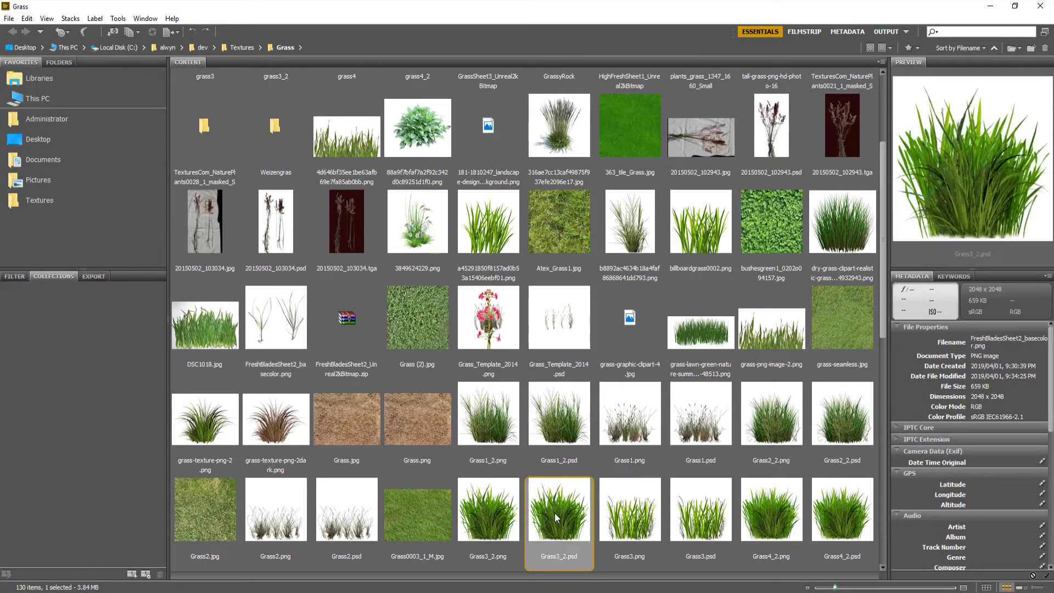
pyautogui.click(657, 519)
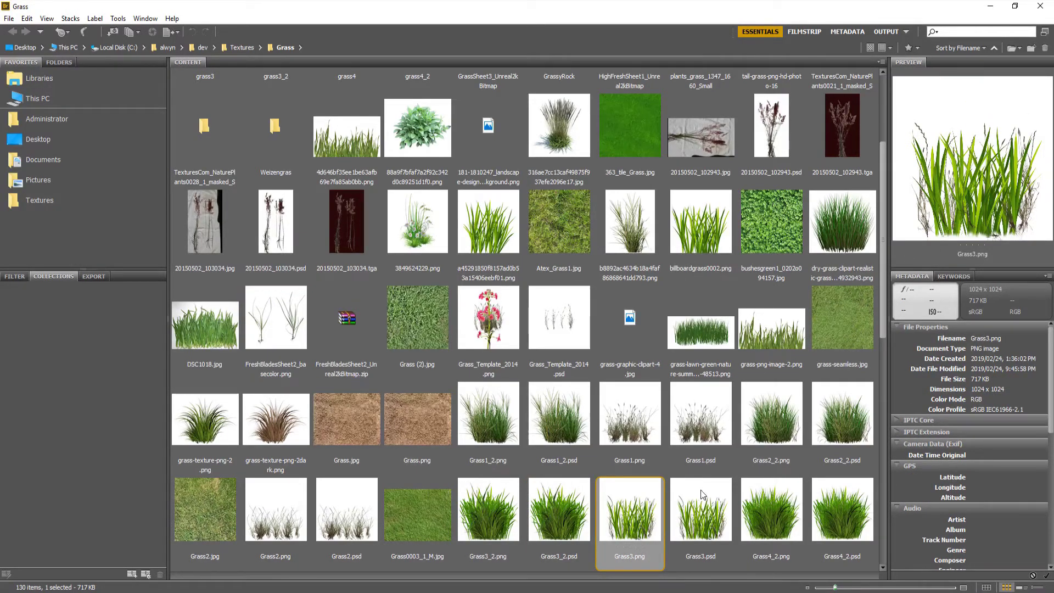
pyautogui.scroll(-6, 307, 350)
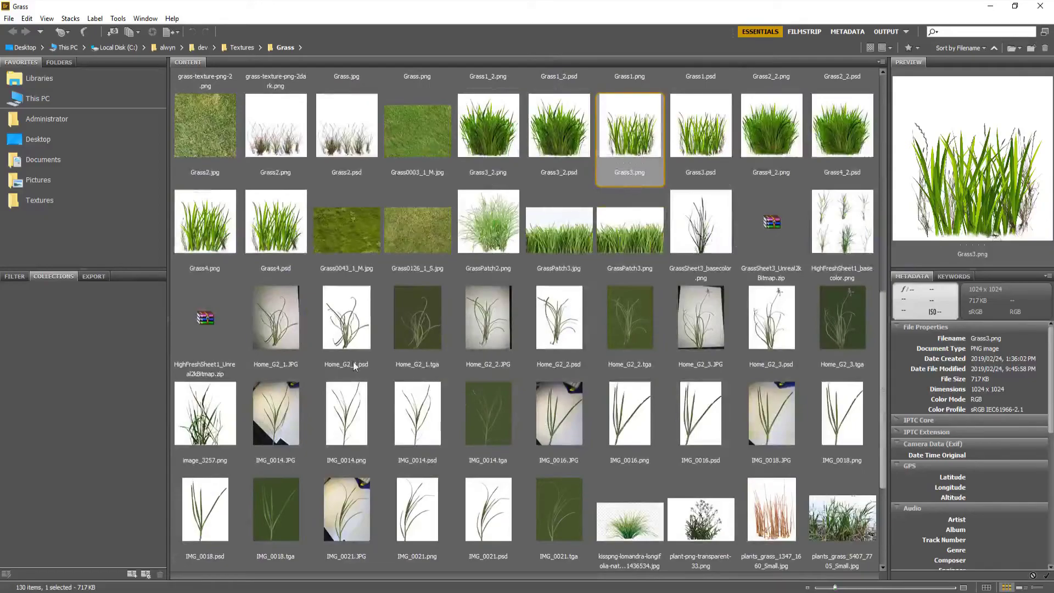
pyautogui.scroll(-1, 558, 364)
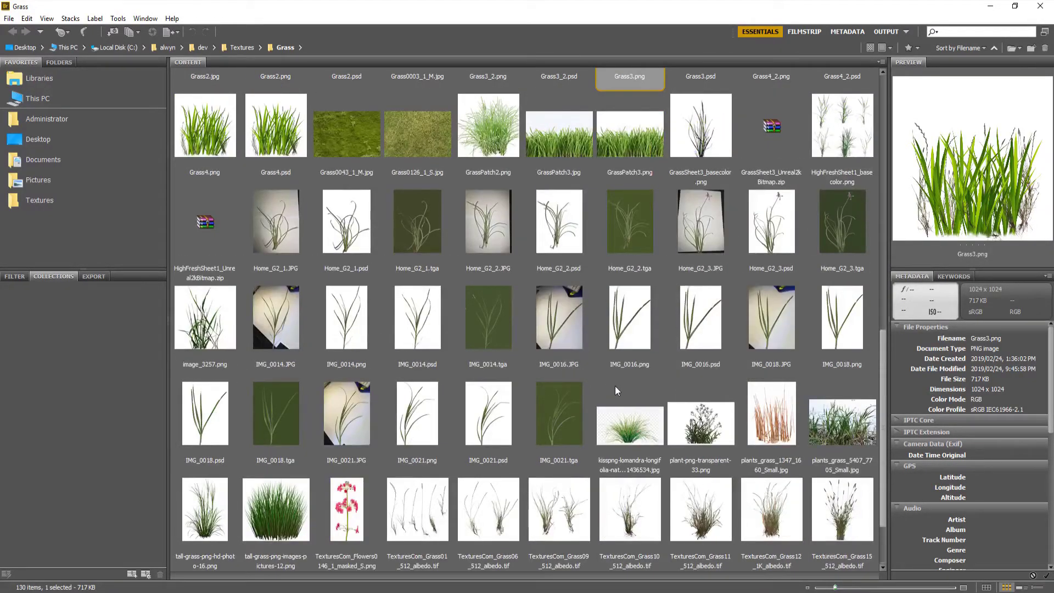
# View tall-grass-png-hd-photo-16.png from the Grass folder in Photoshop, close it, and return to Bridge
pyautogui.scroll(-1, 615, 390)
pyautogui.click(206, 419)
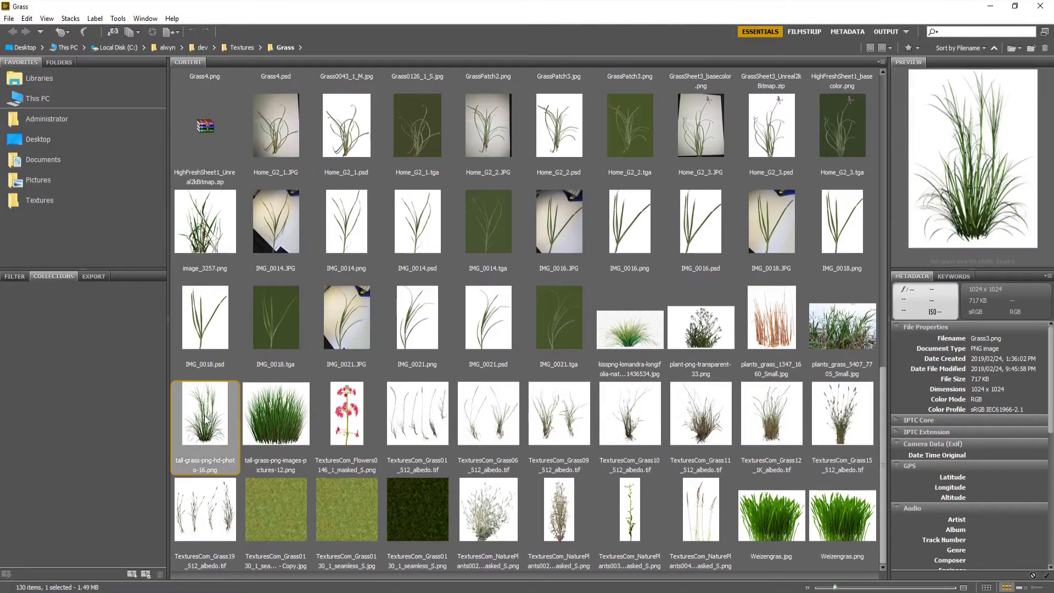
pyautogui.doubleClick(207, 419)
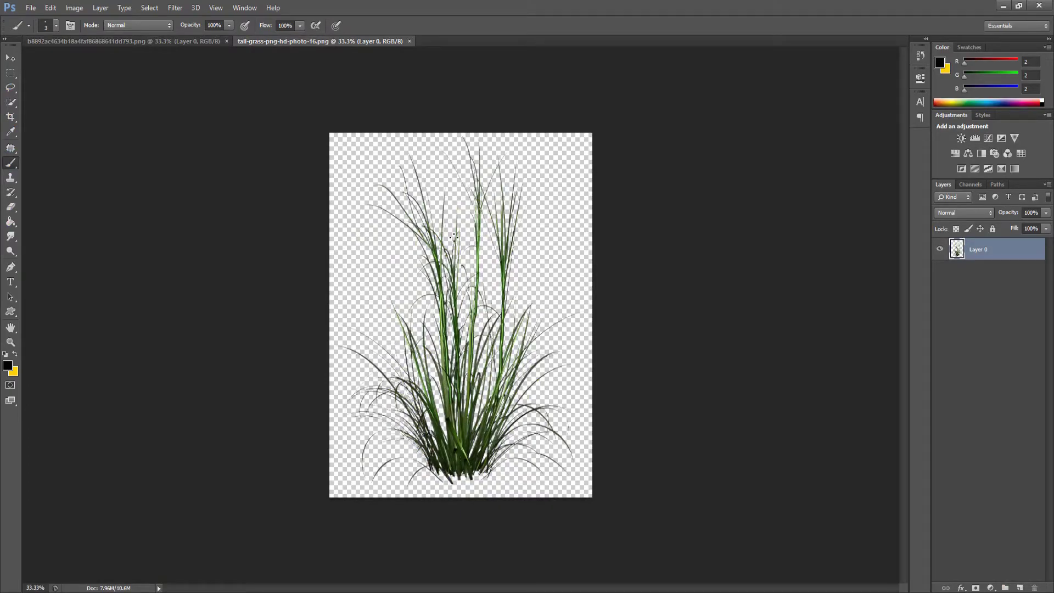
pyautogui.click(409, 41)
pyautogui.hotkey('alt', 'Tab')
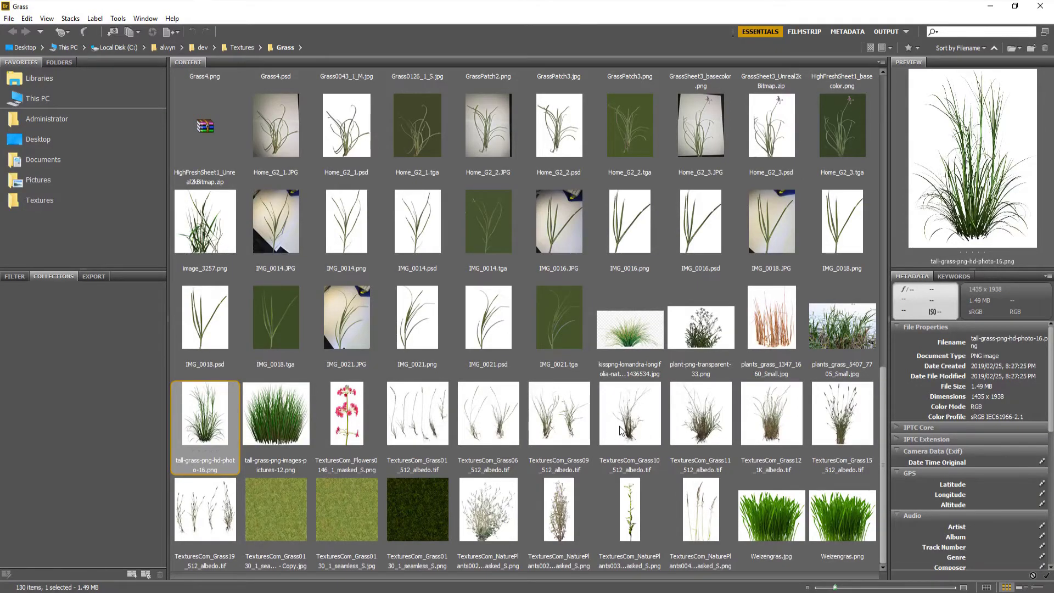
# Switch to a new Chrome window, open the bookmarked textures.com site, and maximize the window
pyautogui.press('super+r')
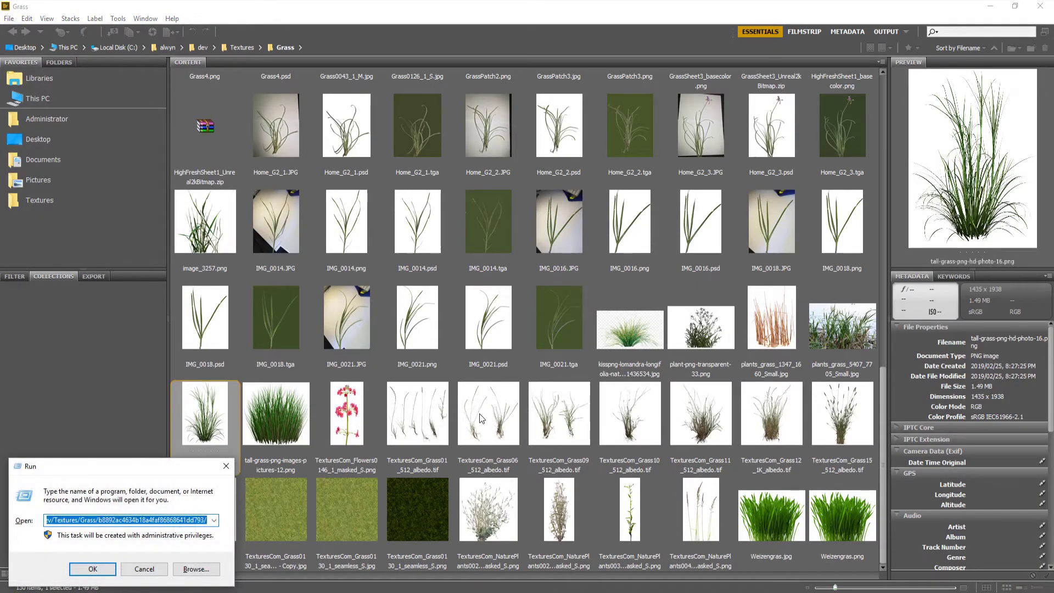
pyautogui.press('Escape')
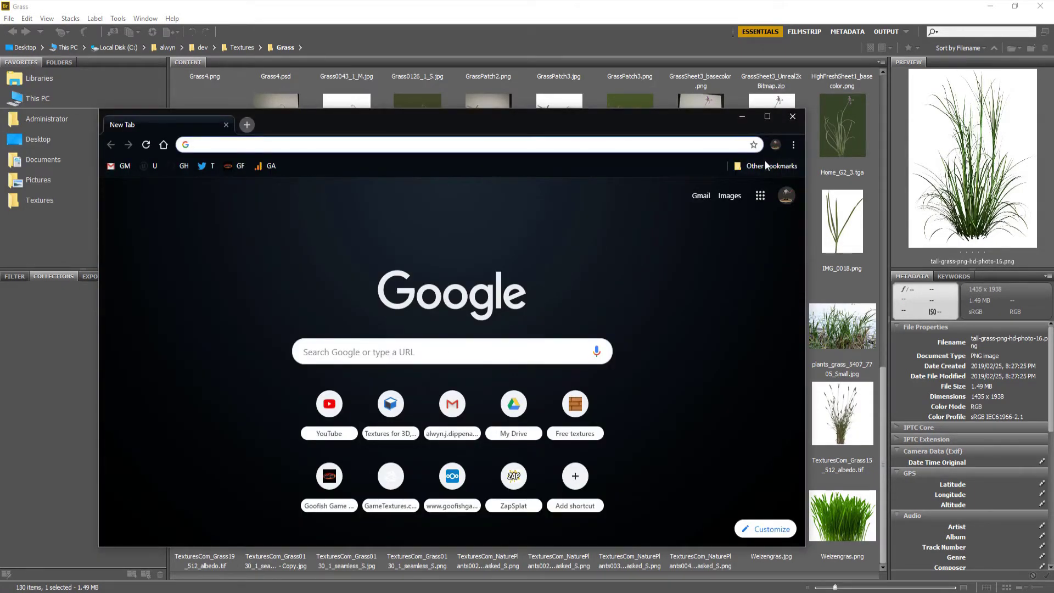
pyautogui.click(767, 166)
pyautogui.click(681, 210)
pyautogui.click(767, 116)
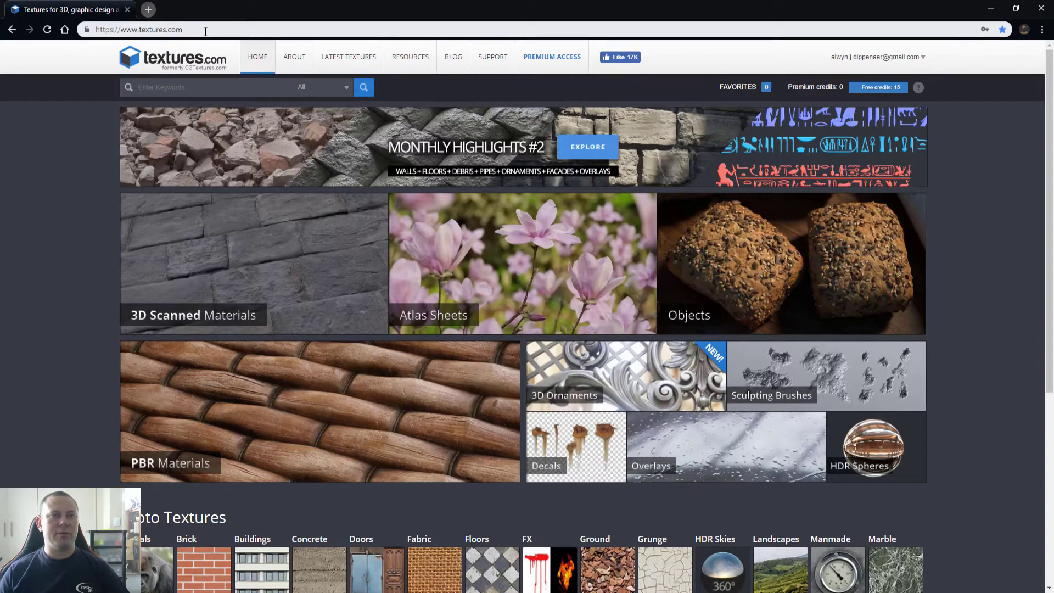
# Open the bookmarked Texturelib and GameTextures.com sites, each in its own new browser tab
pyautogui.hotkey('ctrl', 't')
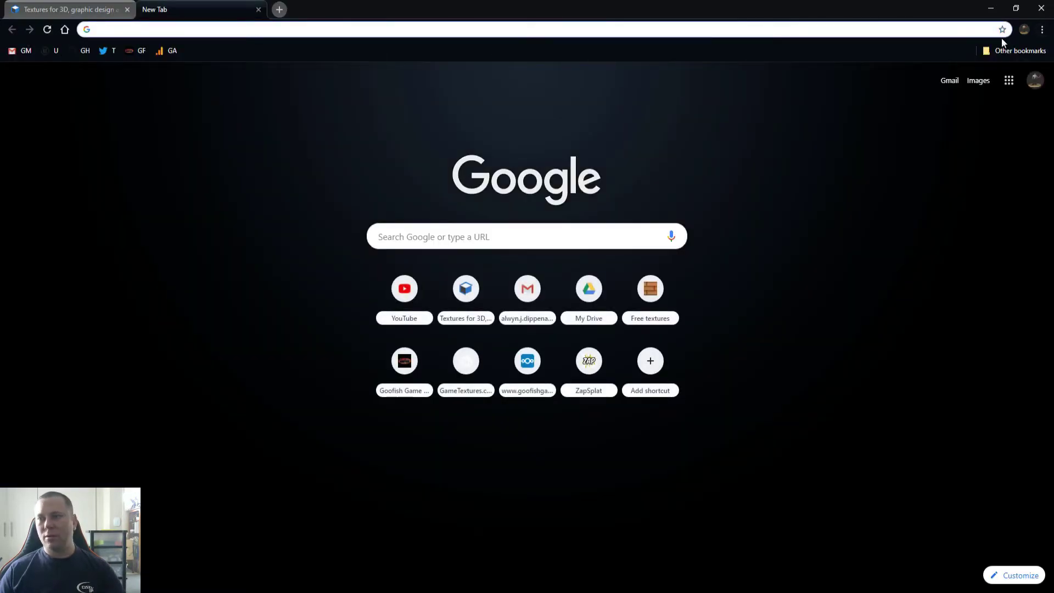
pyautogui.click(1017, 50)
pyautogui.click(928, 82)
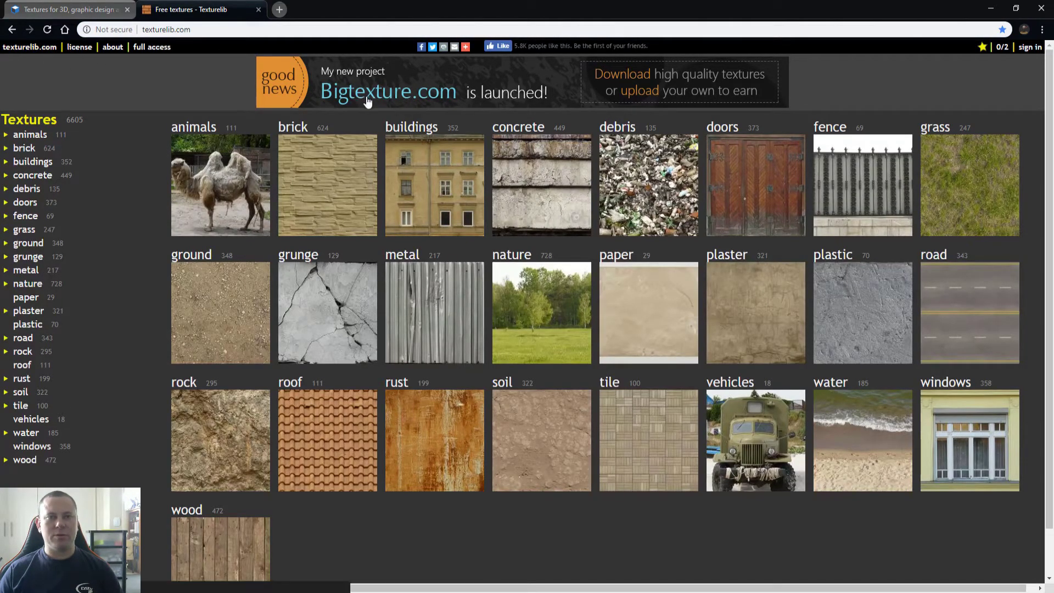
pyautogui.hotkey('ctrl', 't')
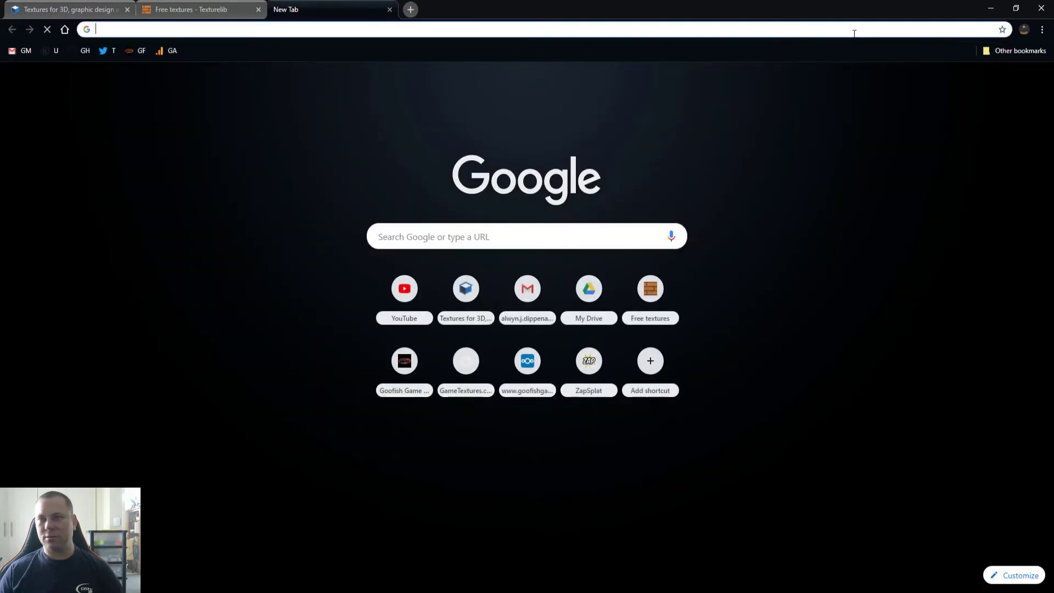
pyautogui.click(1018, 50)
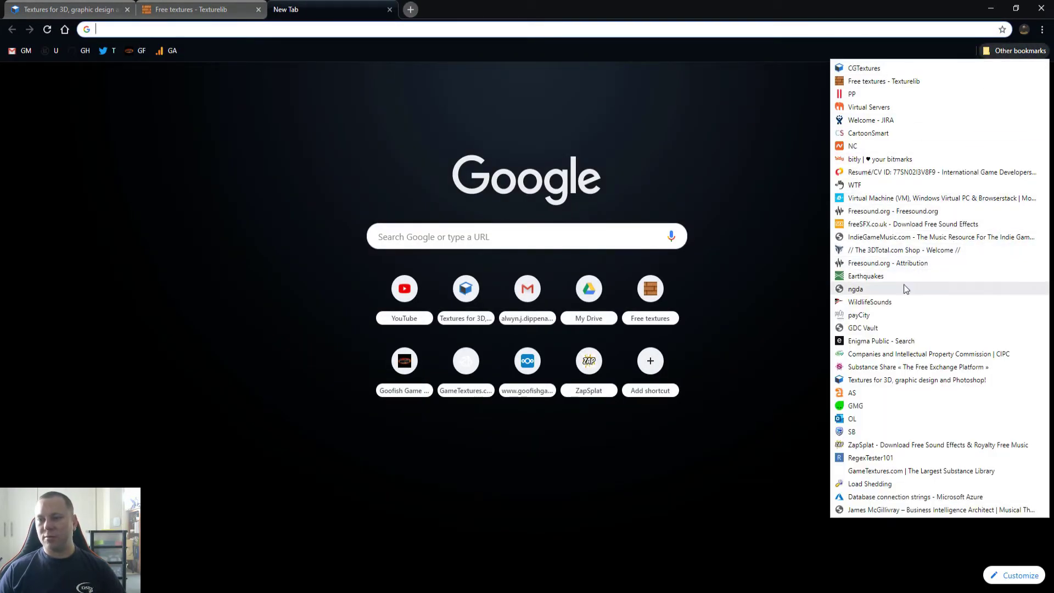
pyautogui.click(904, 472)
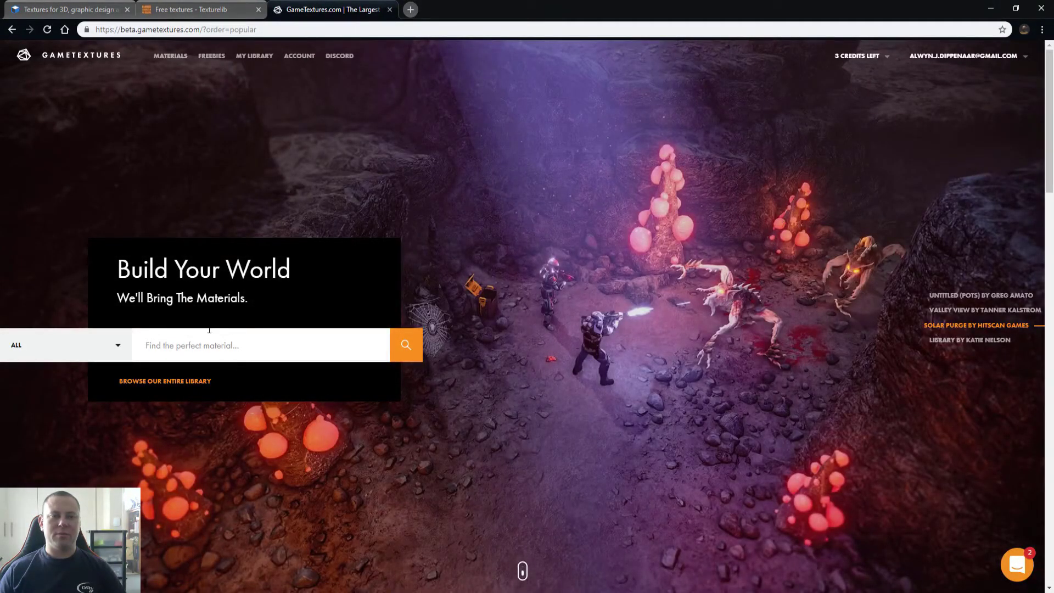
# Open the Quixel site and the bookmarked Substance Share site in two more browser tabs
pyautogui.click(409, 10)
pyautogui.write('qui')
pyautogui.press('Return')
pyautogui.hotkey('ctrl', 't')
pyautogui.click(1018, 51)
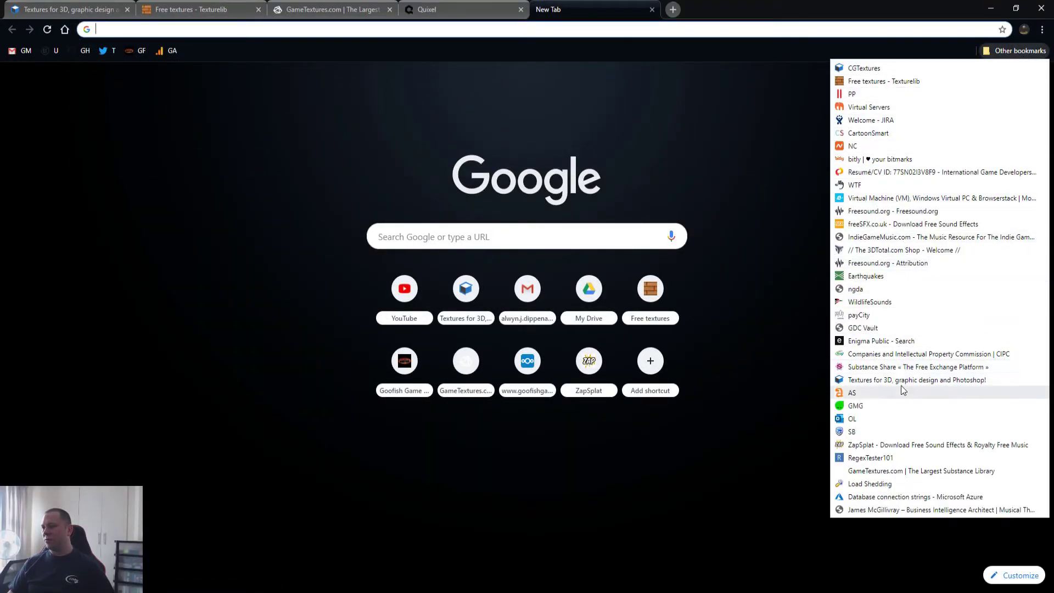
pyautogui.click(898, 368)
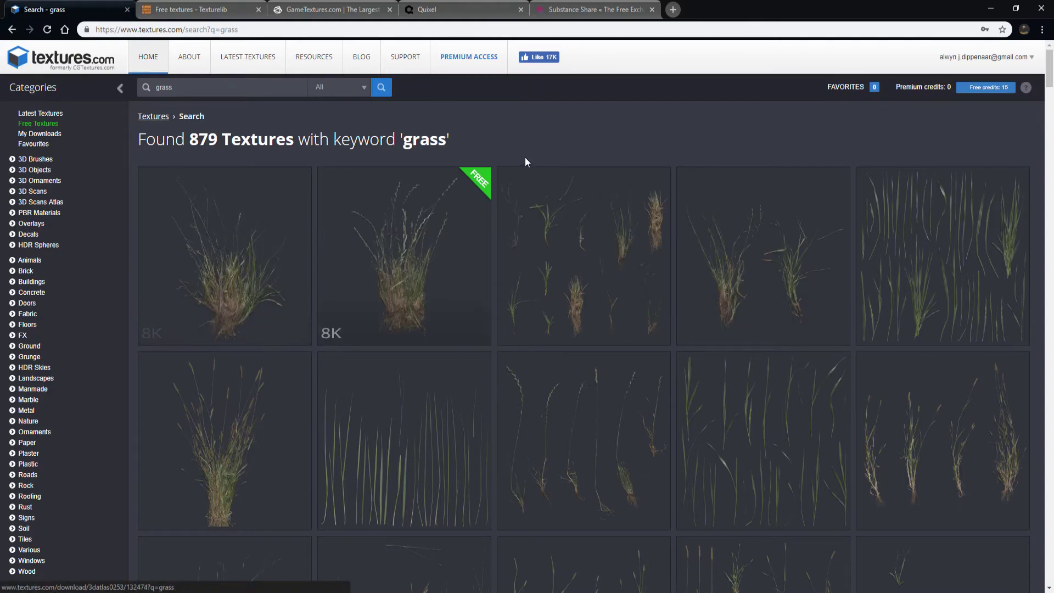
# Switch to File Explorer, go up from Grass to the Textures folder, and look through its subfolders
pyautogui.click(395, 591)
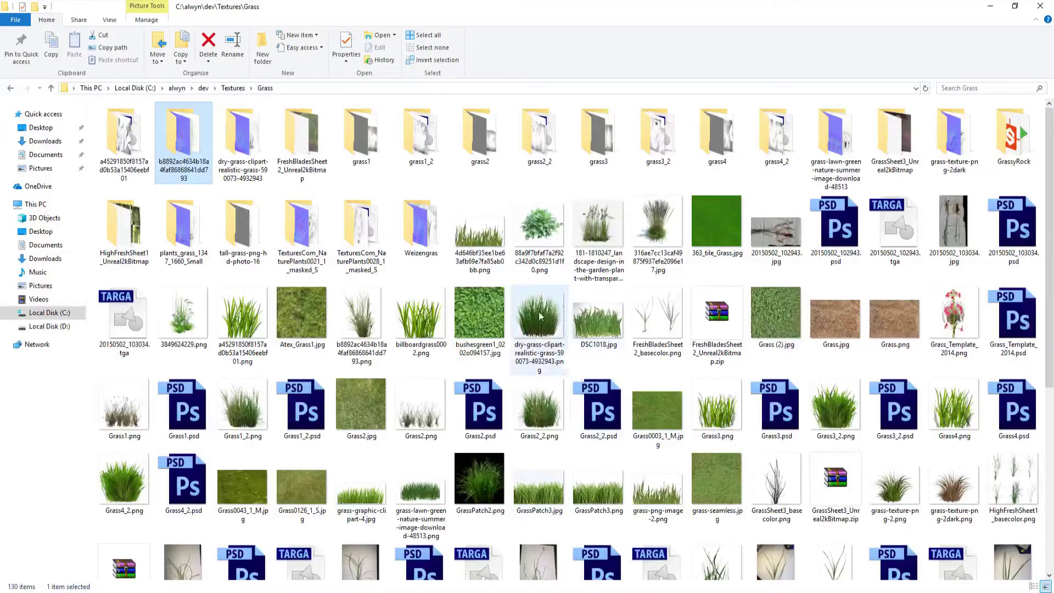
pyautogui.click(234, 89)
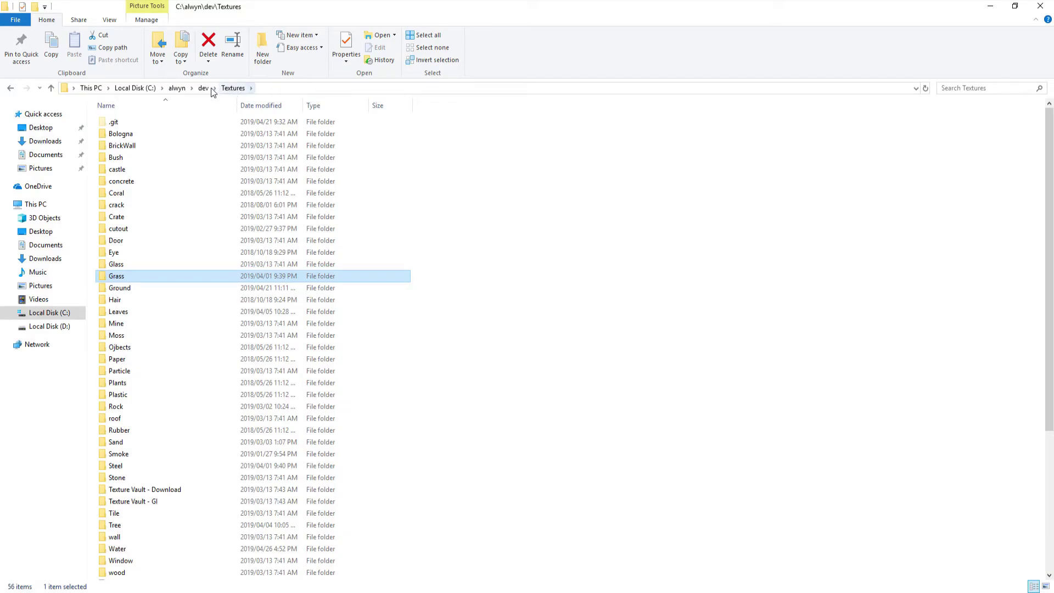
pyautogui.scroll(-7, 497, 306)
pyautogui.scroll(7, 504, 307)
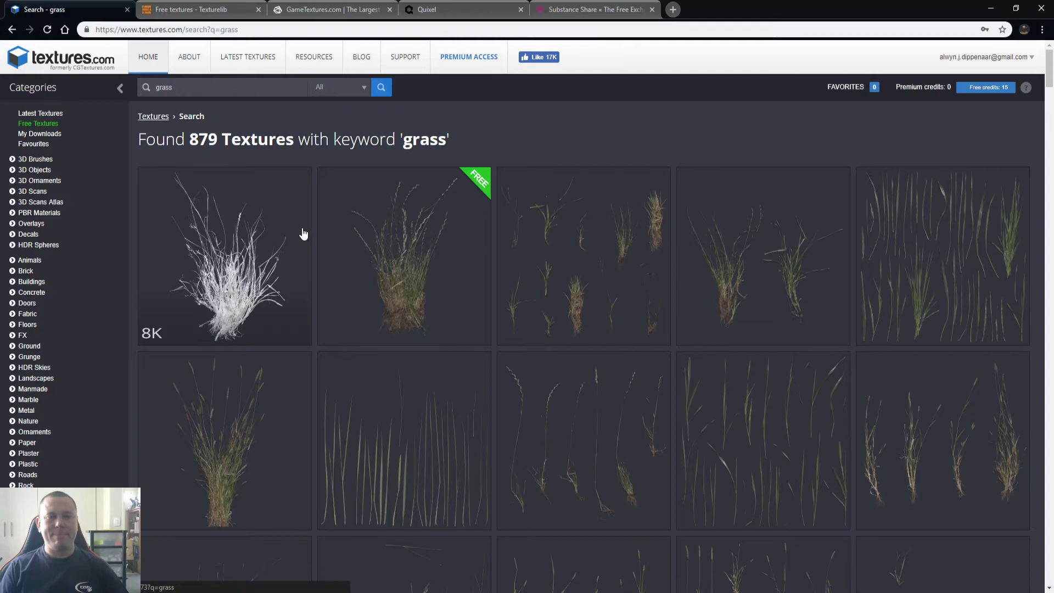
# Open 3D Scanned Grass Atlas 10 from the textures.com grass results, review its texture maps and sizes, and go back to the results
pyautogui.scroll(-7, 466, 295)
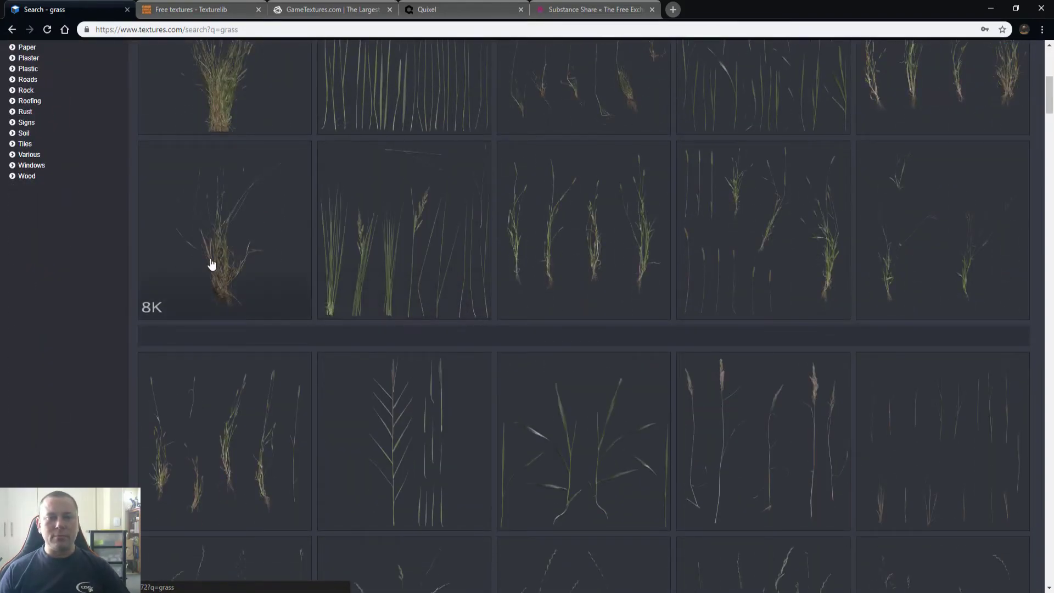
pyautogui.click(341, 308)
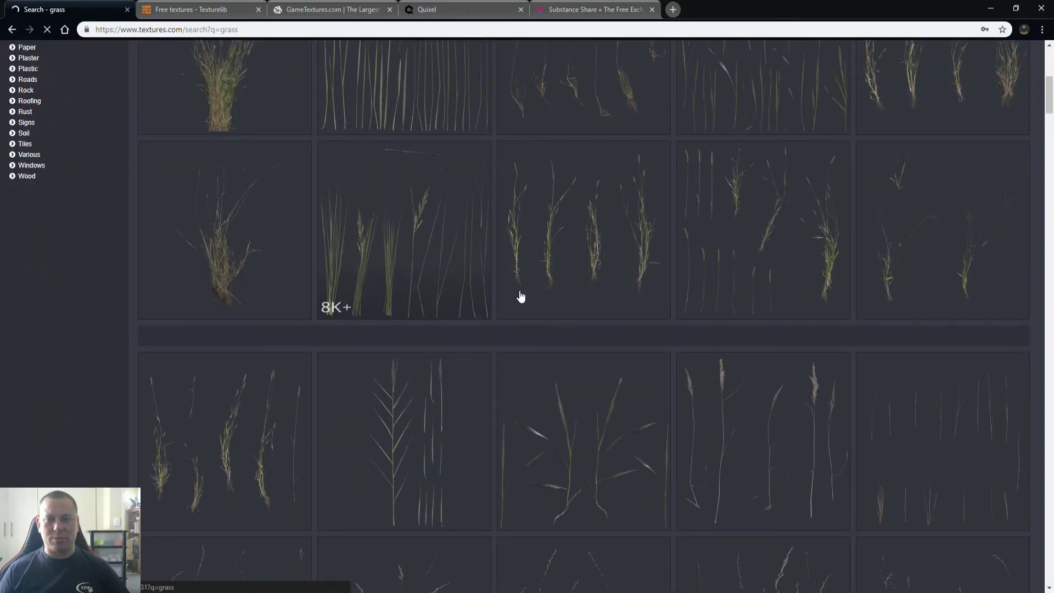
pyautogui.scroll(-3, 537, 313)
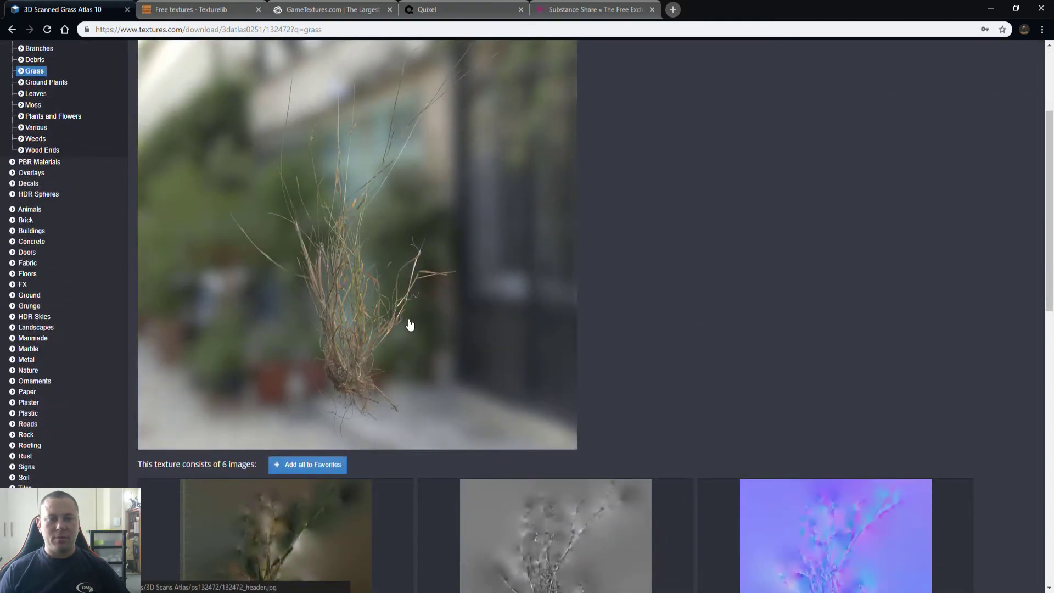
pyautogui.scroll(1, 357, 297)
pyautogui.scroll(-7, 570, 356)
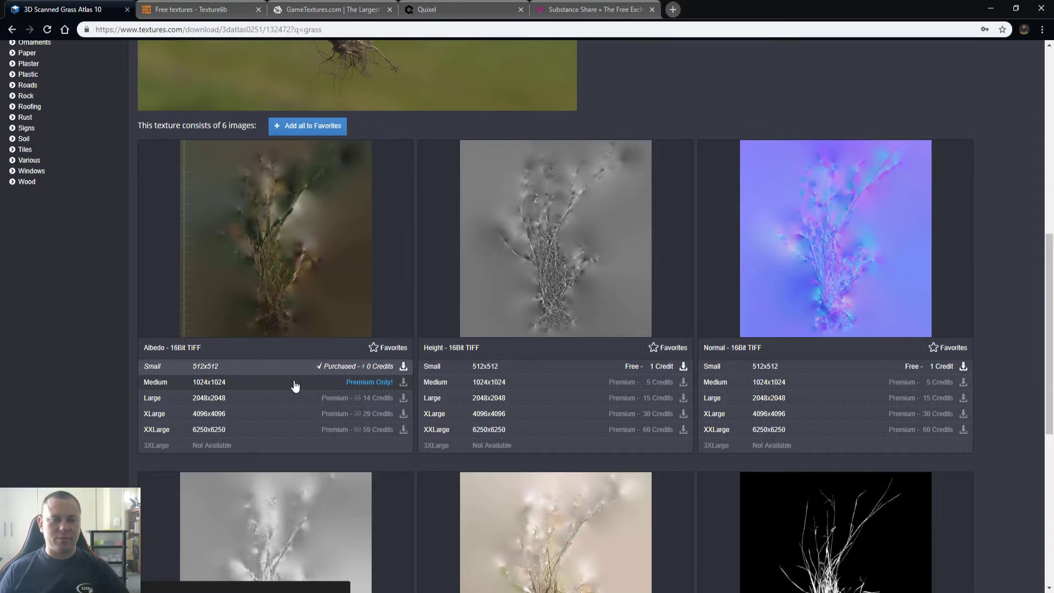
pyautogui.scroll(9, 871, 141)
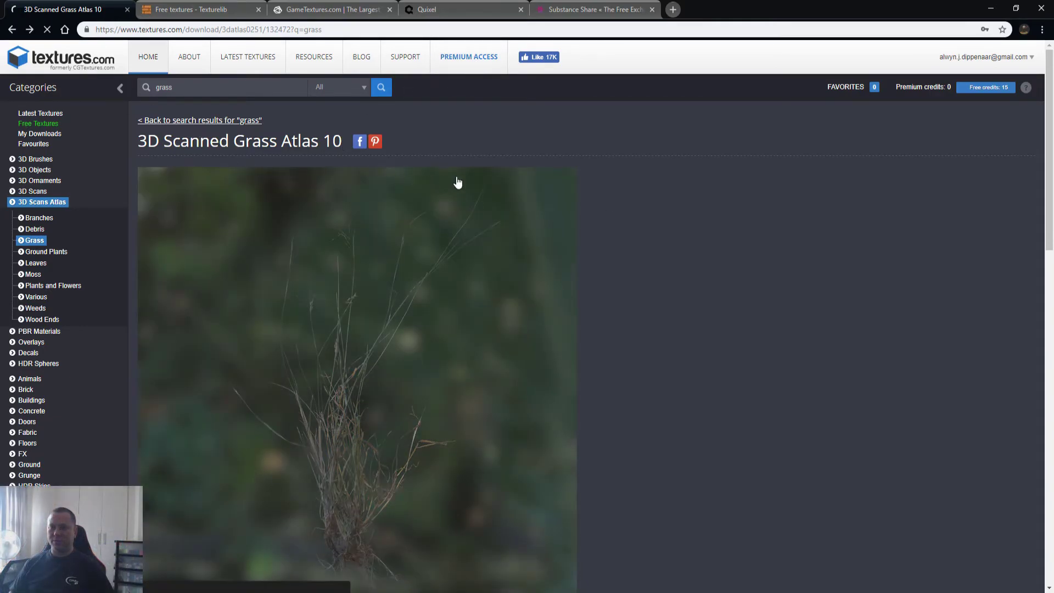
pyautogui.hotkey('alt', 'Left')
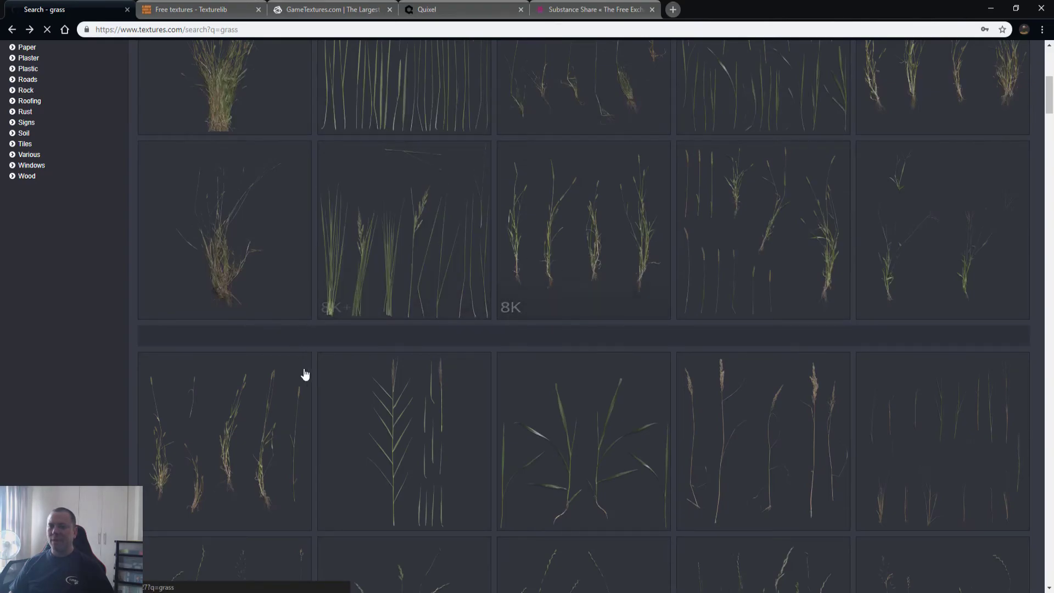
pyautogui.scroll(8, 611, 325)
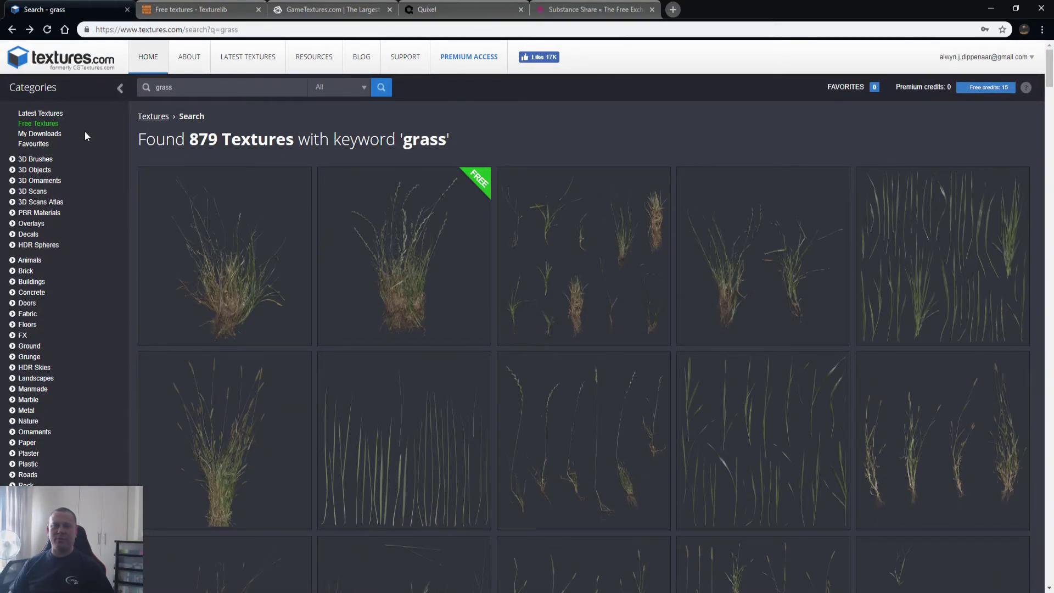
# Check the Texturelib tab, then search GameTextures.com for "grass" and open the Wild Grass foliage material
pyautogui.click(193, 8)
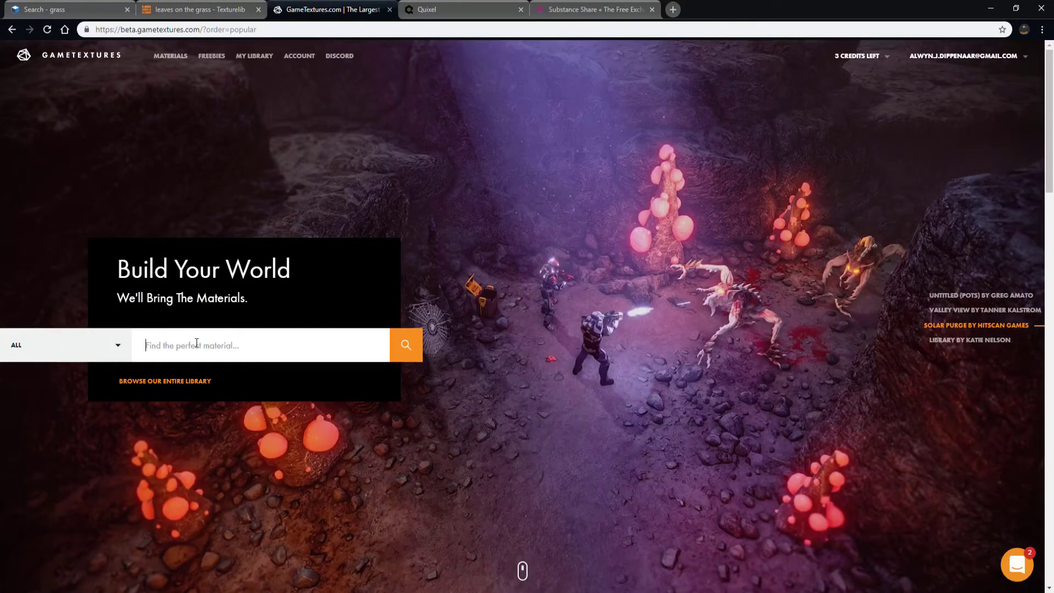
pyautogui.write('grass')
pyautogui.press('Return')
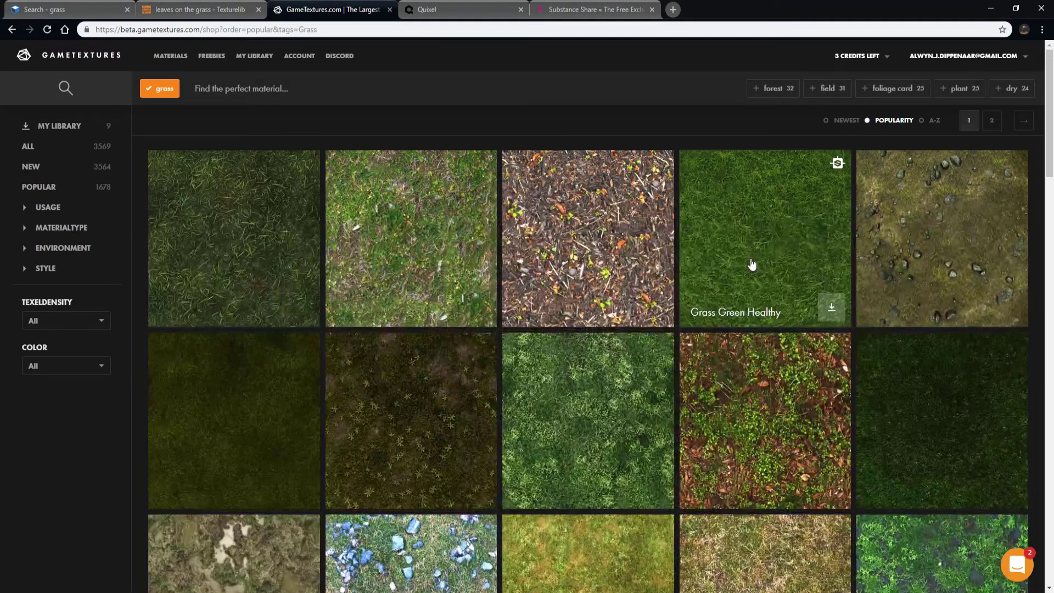
pyautogui.scroll(-10, 529, 316)
pyautogui.scroll(2, 529, 317)
pyautogui.click(229, 281)
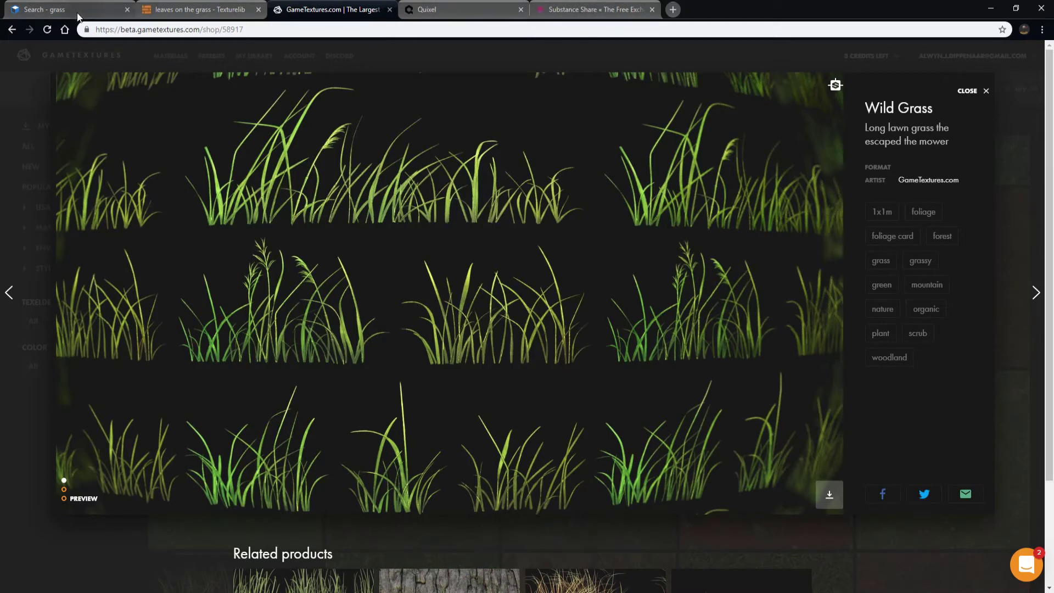
# Switch from the browser back to the Grass folder thumbnails in Bridge
pyautogui.hotkey('alt', 'Tab')
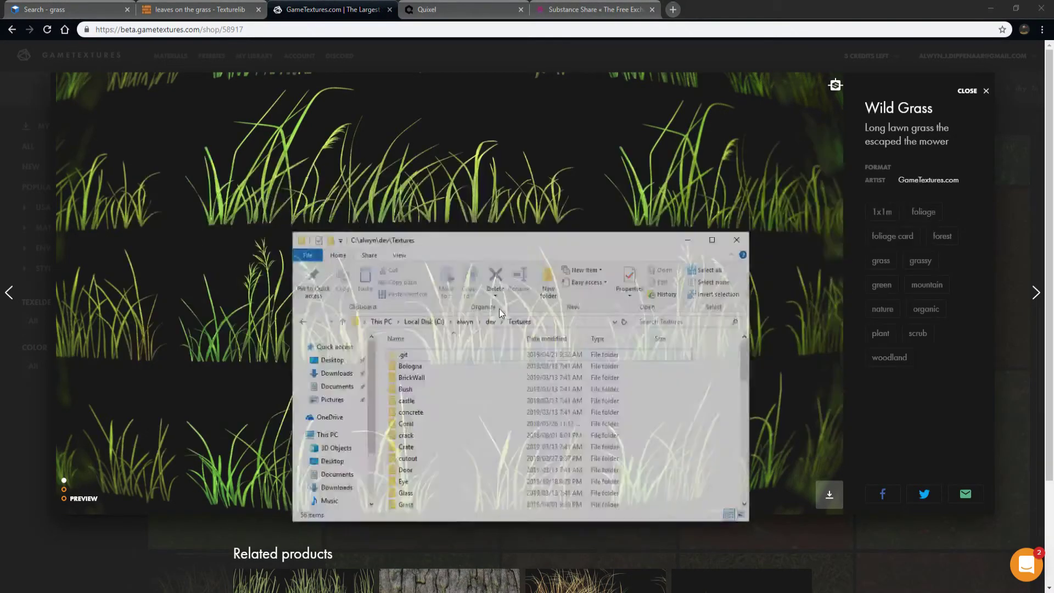
pyautogui.hotkey('alt', 'Tab')
pyautogui.hotkey('alt', 'Tab')
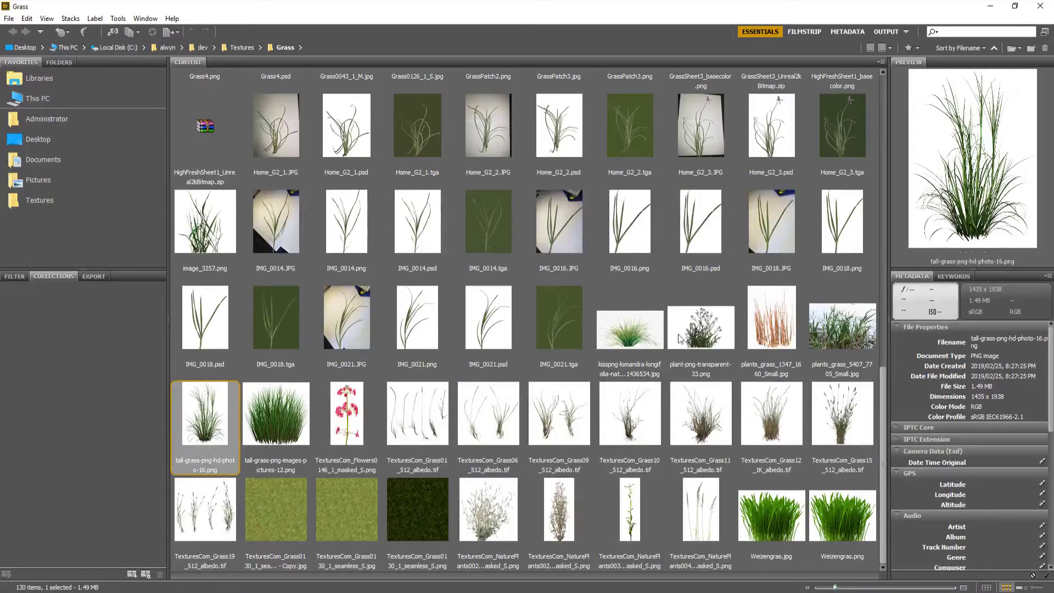
# Preview tall-grass-png-images-pictures-12.png and Grass3_2.png among the grass images in the folder
pyautogui.click(272, 424)
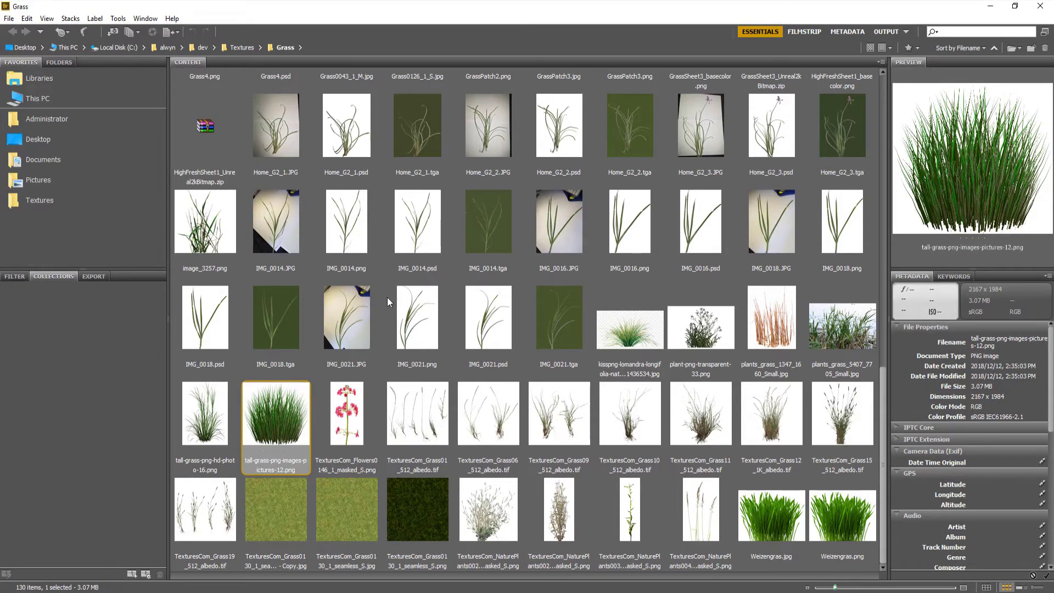
pyautogui.scroll(3, 672, 276)
pyautogui.scroll(3, 516, 258)
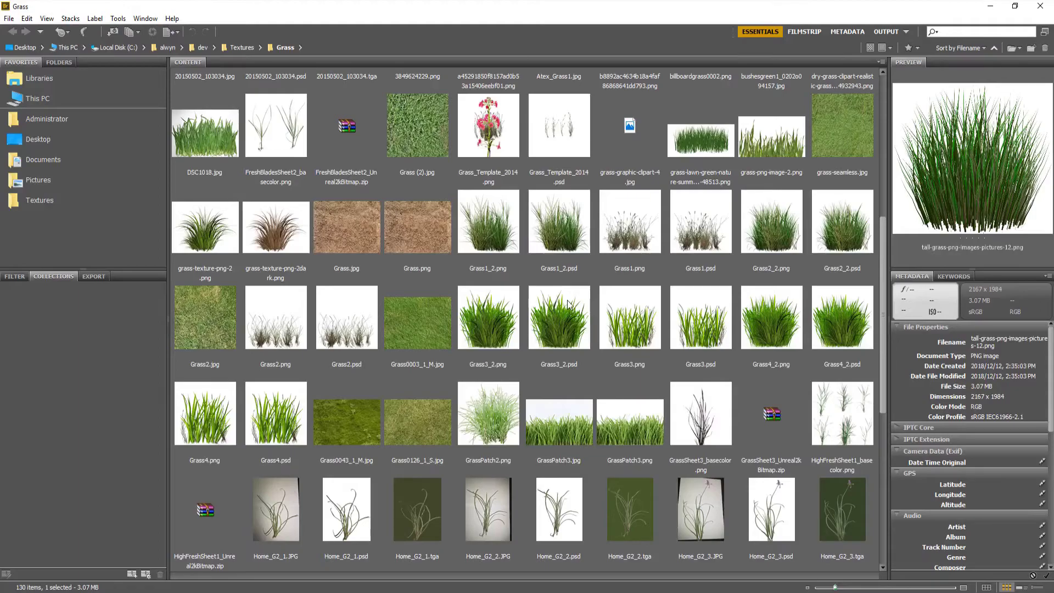
pyautogui.click(486, 336)
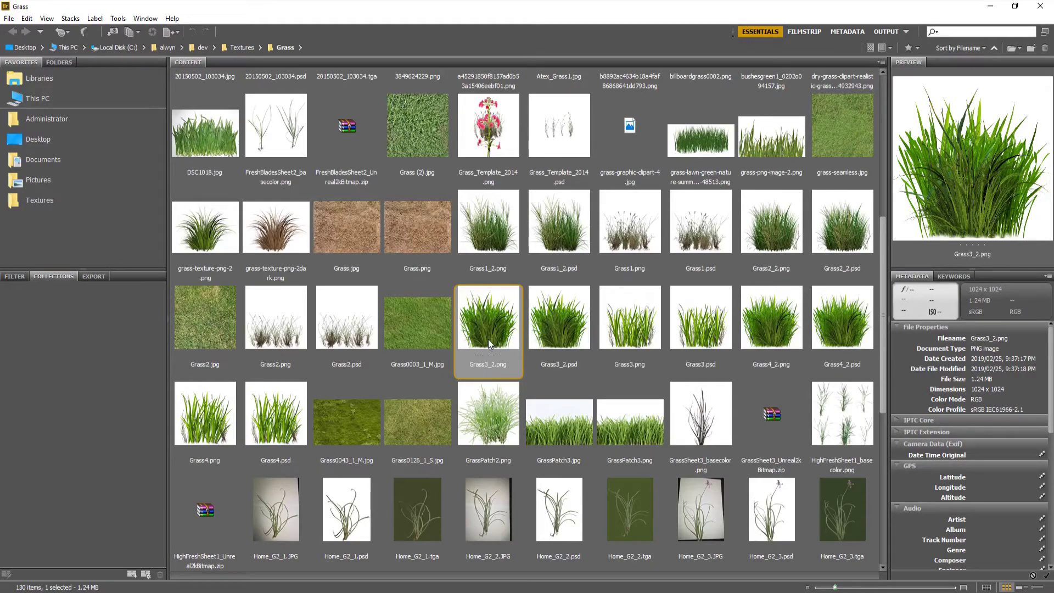
# Switch to the GameTextures page in Chrome and open the dry grass sheet from the Wild Grass material's related products
pyautogui.hotkey('alt', 'Tab')
pyautogui.hotkey('alt', 'Tab')
pyautogui.press('Tab')
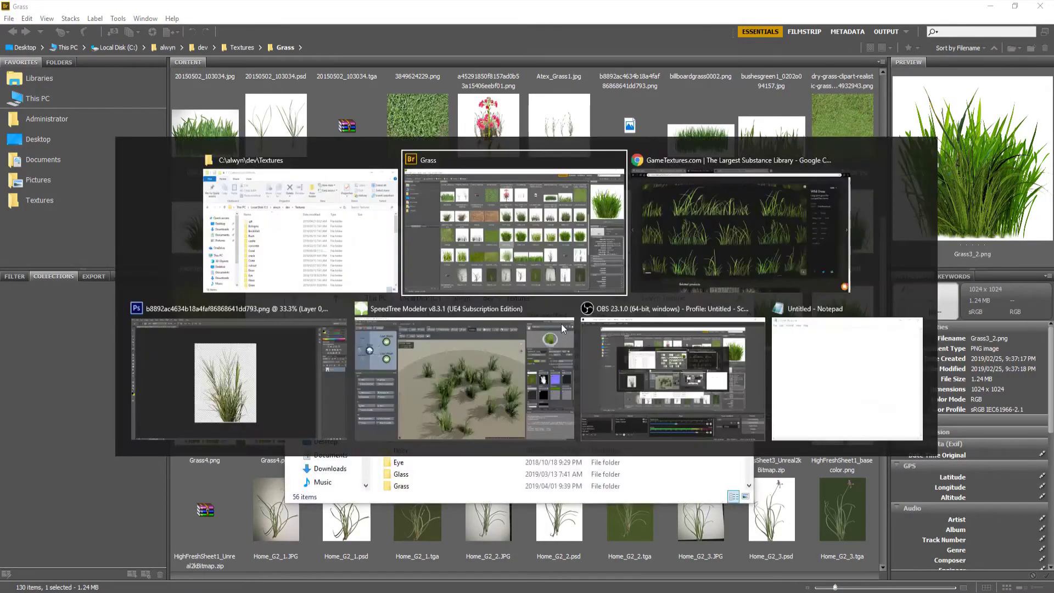
pyautogui.scroll(-2, 514, 317)
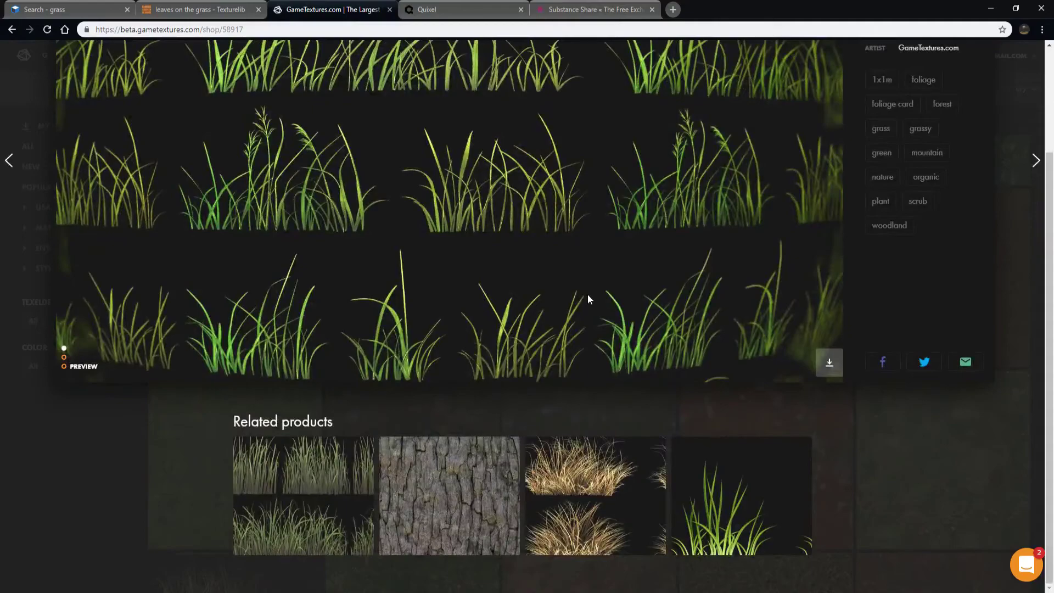
pyautogui.click(595, 470)
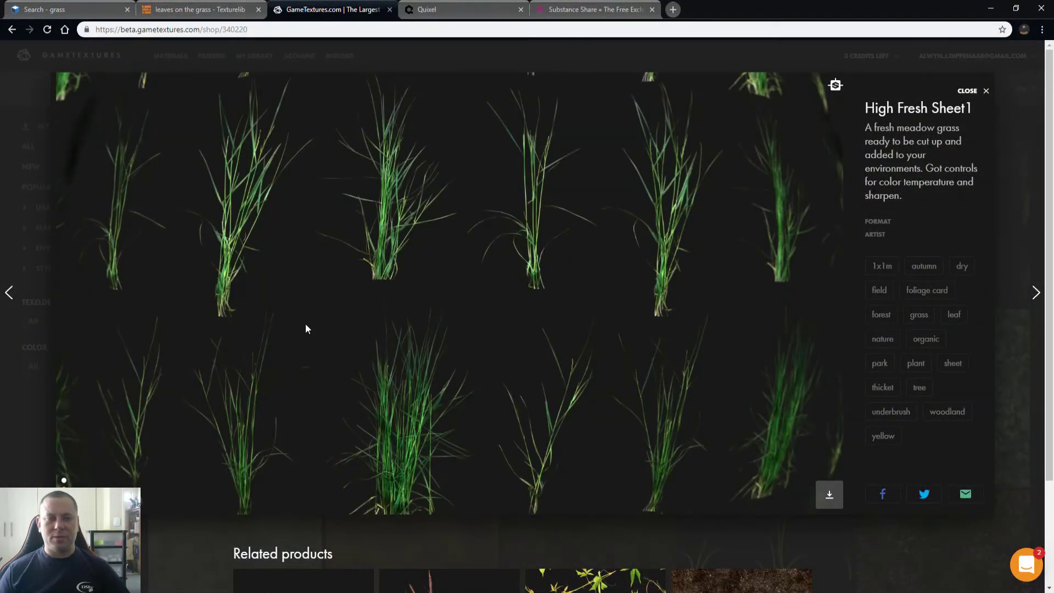
# Check the download options of High Fresh Sheet1, look over its grass clumps and related products, and close its page
pyautogui.click(829, 491)
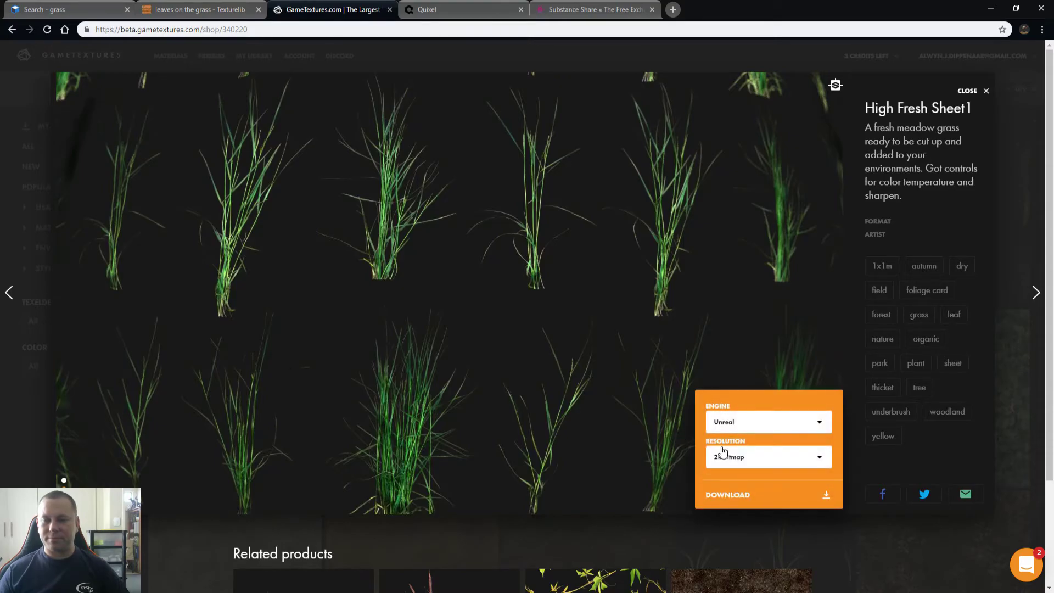
pyautogui.click(773, 354)
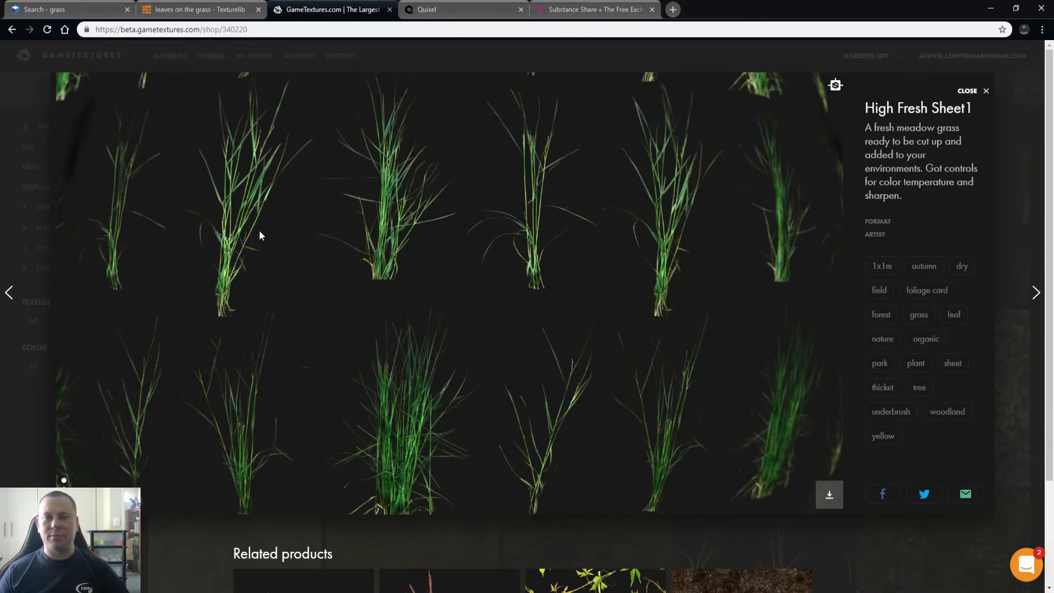
pyautogui.scroll(-2, 286, 247)
pyautogui.scroll(3, 220, 242)
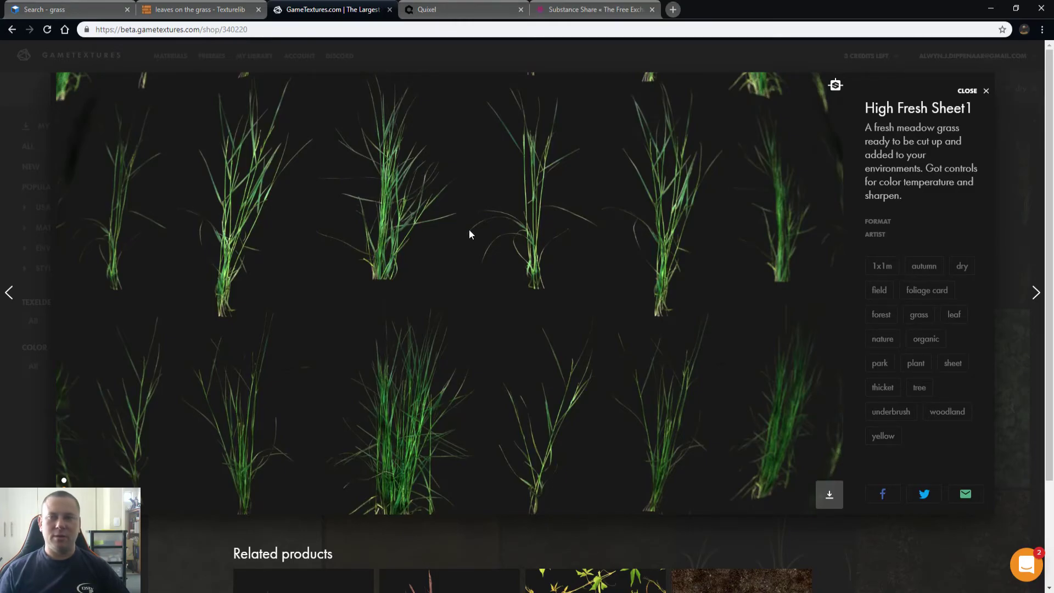
pyautogui.scroll(-3, 512, 270)
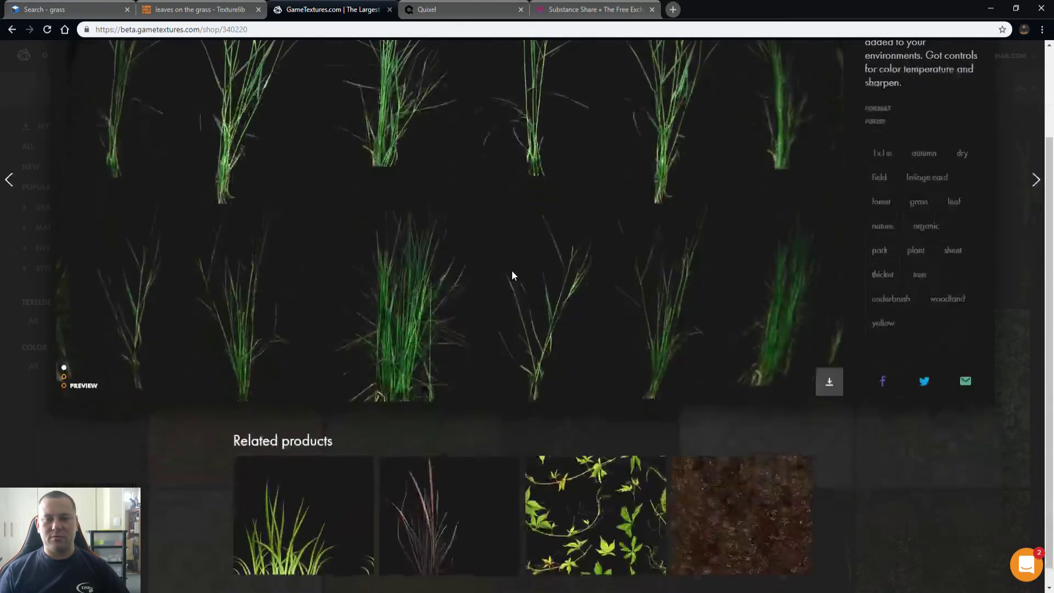
pyautogui.scroll(3, 512, 270)
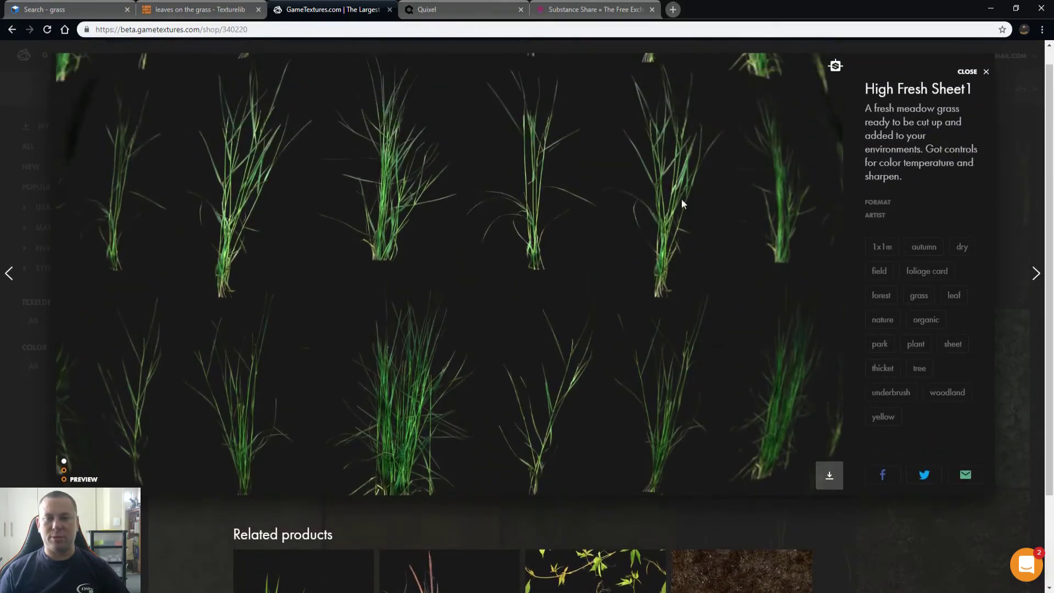
pyautogui.click(970, 97)
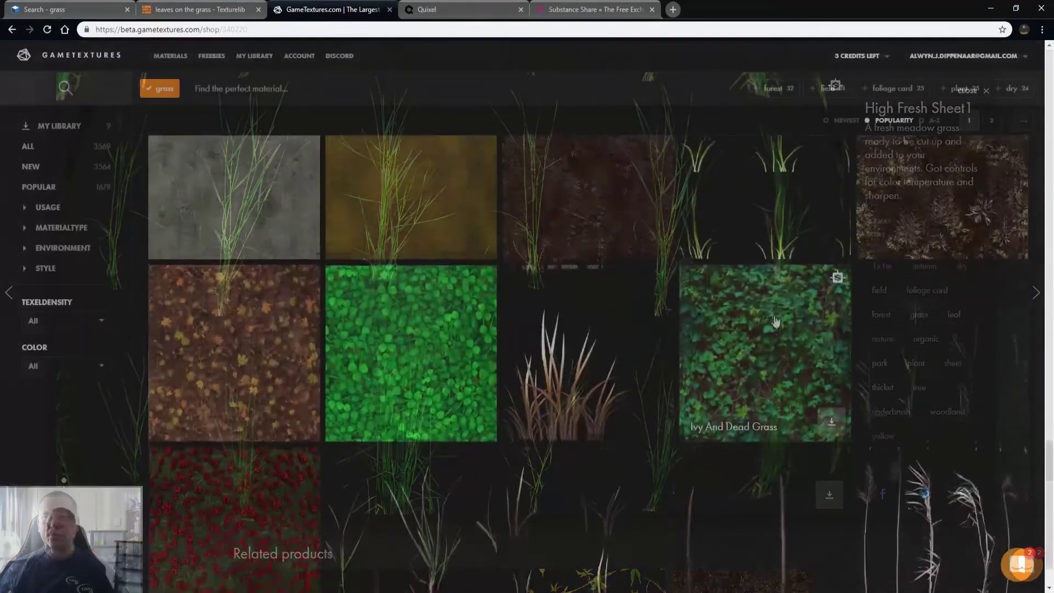
# Browse the GameTextures grass results, reopen High Fresh Sheet1, and download its Unreal 2k bitmap package
pyautogui.scroll(9, 730, 318)
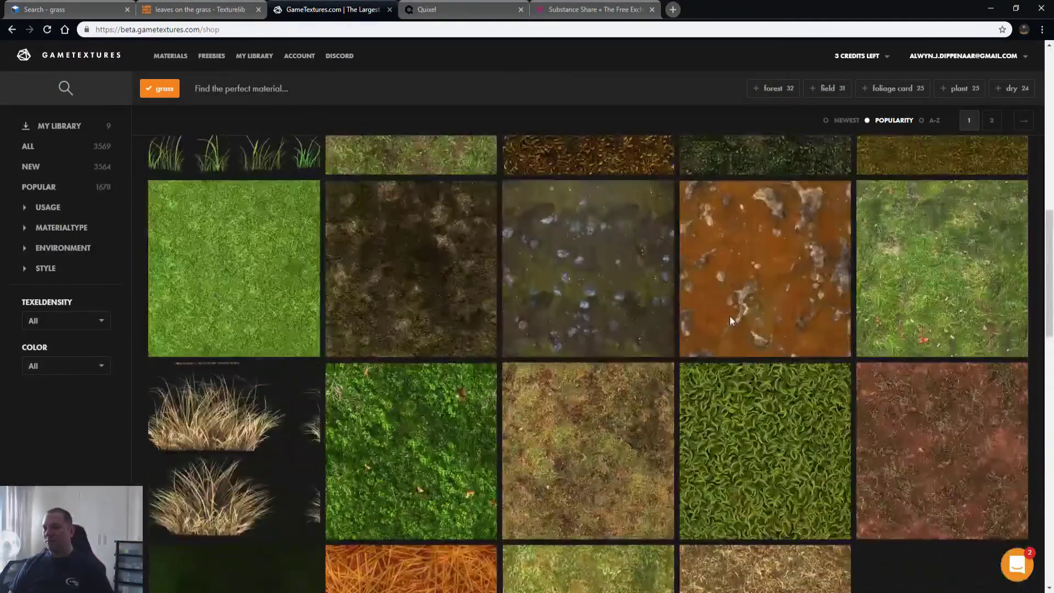
pyautogui.scroll(5, 730, 316)
pyautogui.scroll(6, 729, 316)
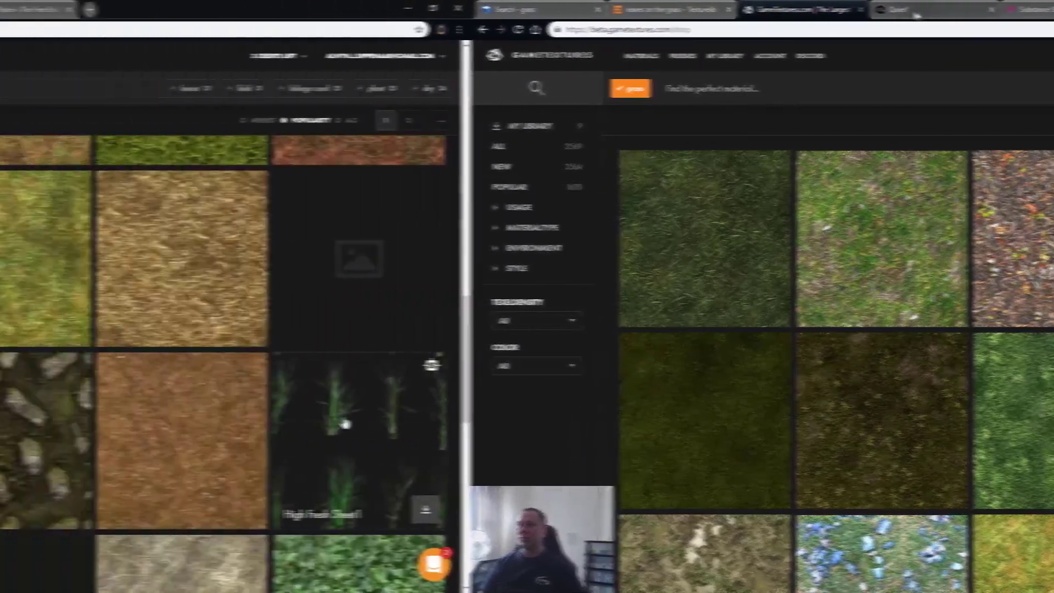
pyautogui.click(961, 426)
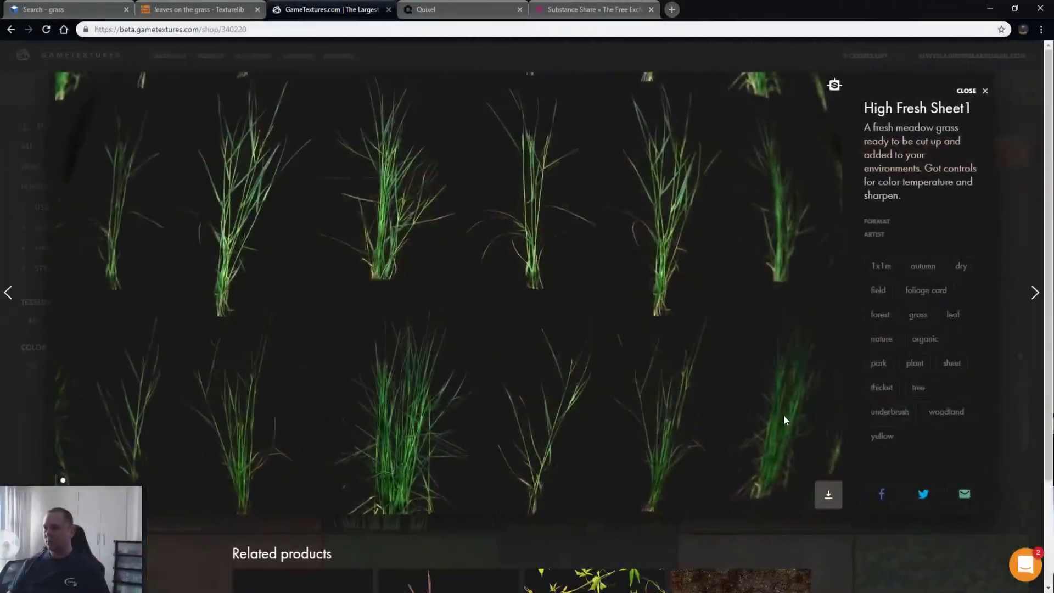
pyautogui.click(829, 495)
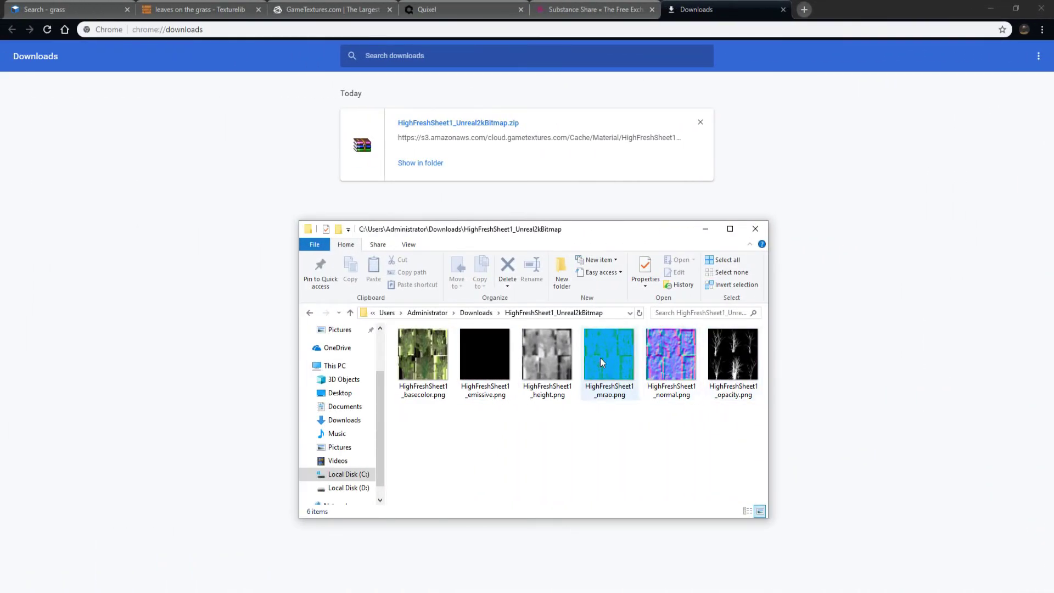
# View HighFreshSheet1_basecolor.png, close the product page, and return through Downloads to the HighFreshSheet1_Unreal2kBitmap folder
pyautogui.click(434, 365)
pyautogui.doubleClick(435, 366)
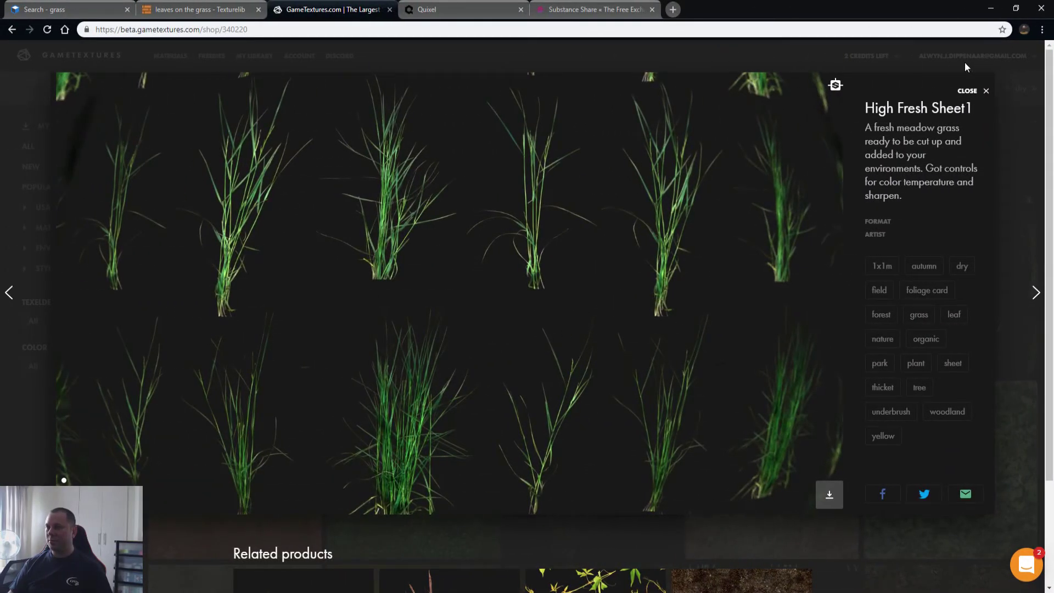
pyautogui.click(986, 90)
pyautogui.hotkey('alt', 'Tab')
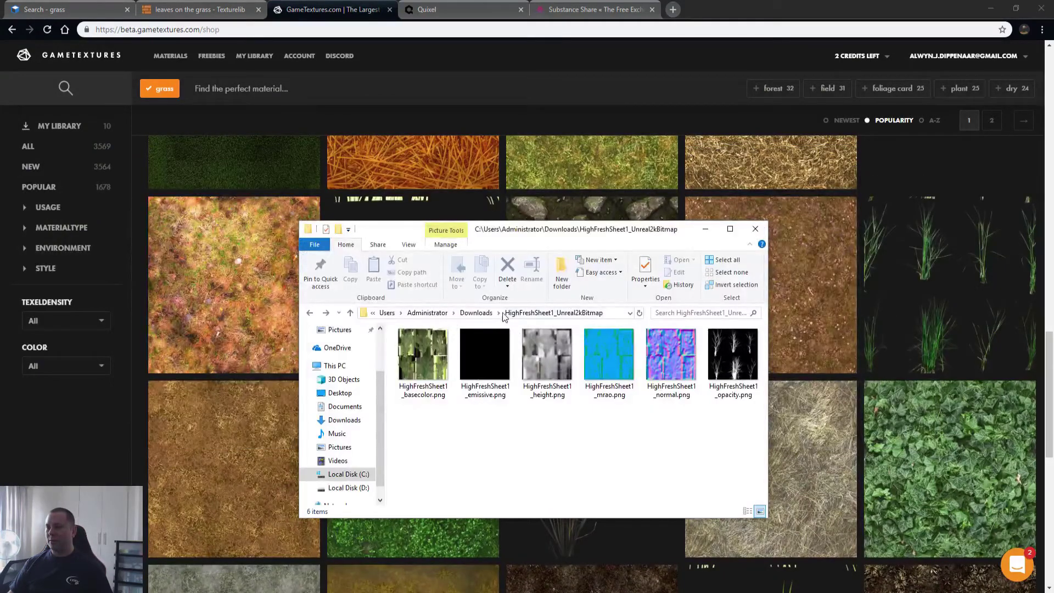
pyautogui.click(476, 313)
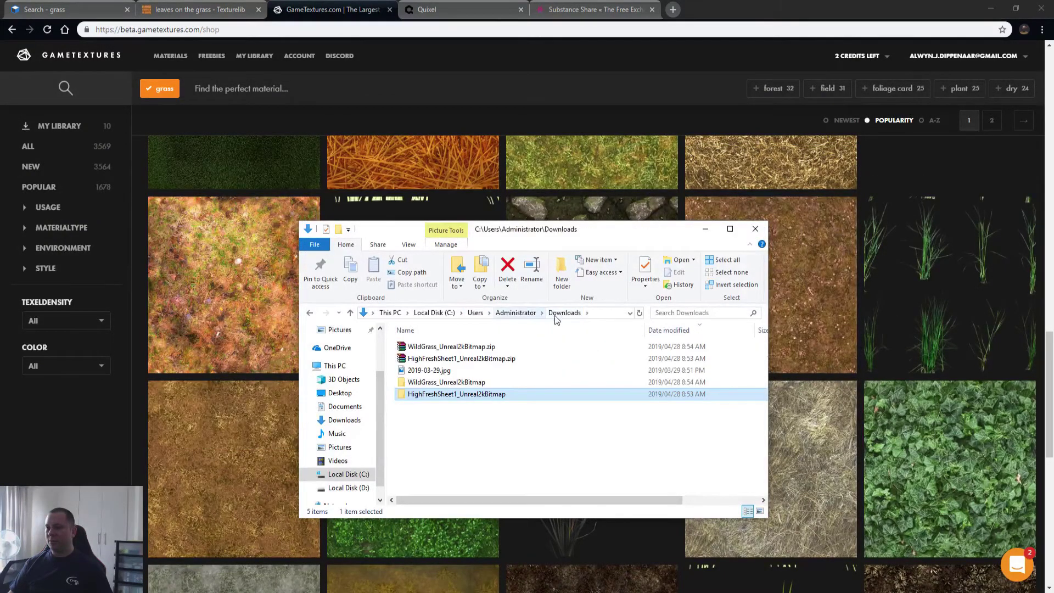
pyautogui.doubleClick(477, 394)
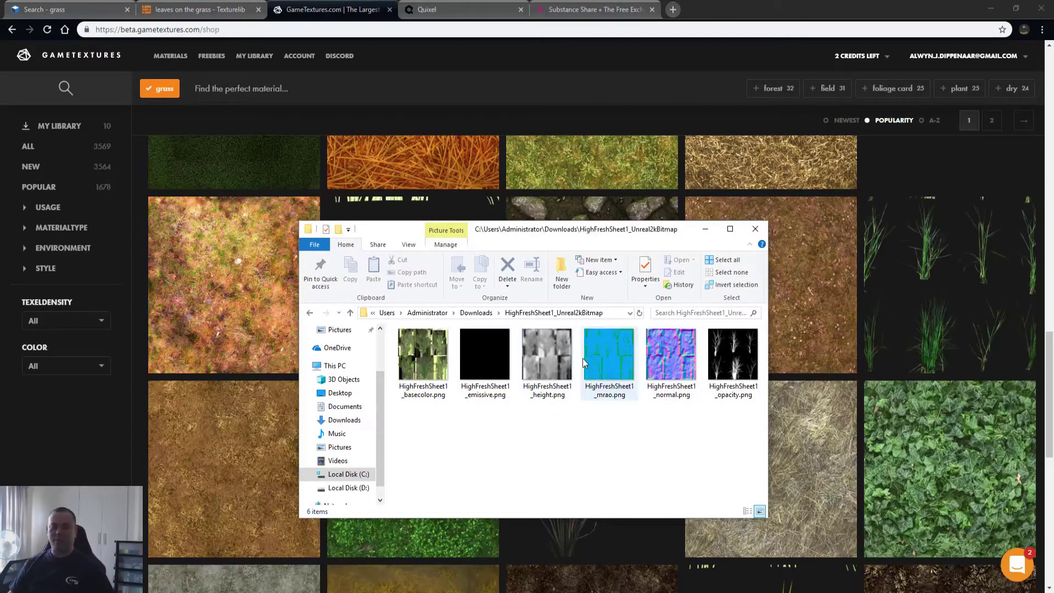
# Delete the emissive, height, mrao and normal maps from the HighFreshSheet1 folder and open the opacity map
pyautogui.click(484, 345)
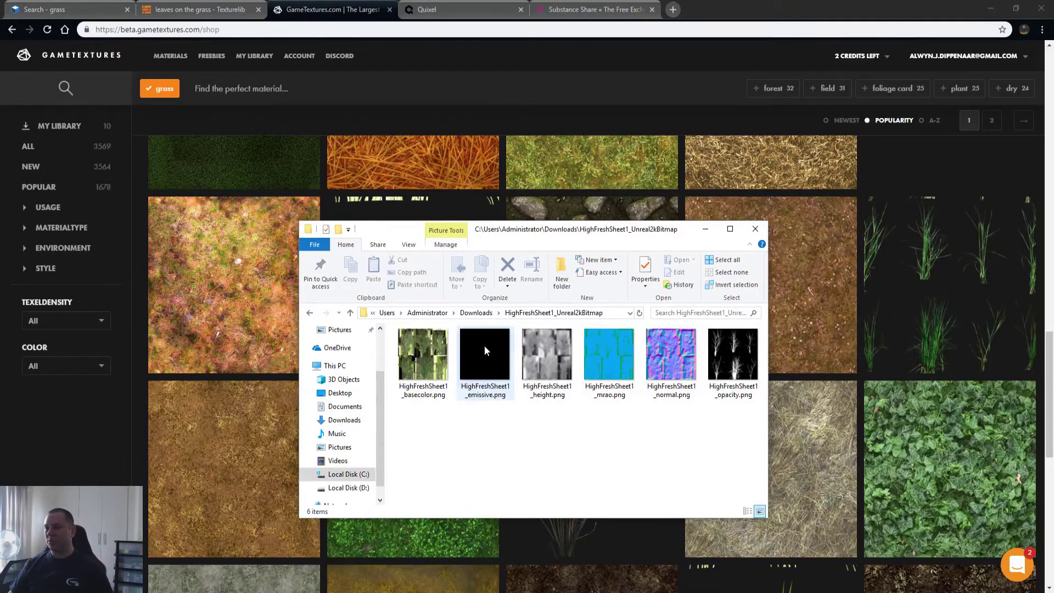
pyautogui.keyDown('shift'); pyautogui.click(693, 351); pyautogui.keyUp('shift')
pyautogui.press('Delete')
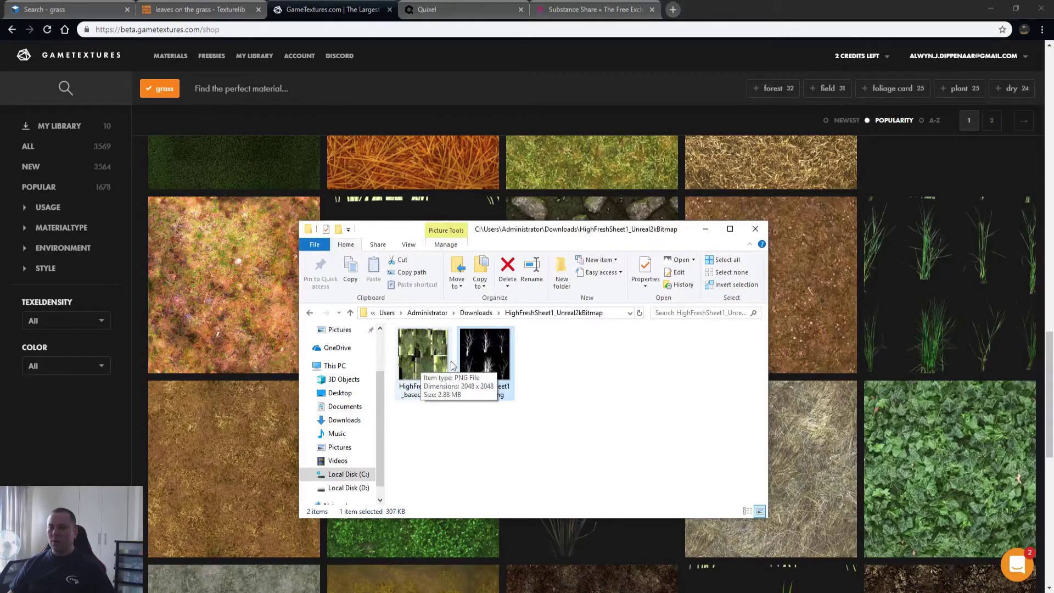
pyautogui.doubleClick(485, 361)
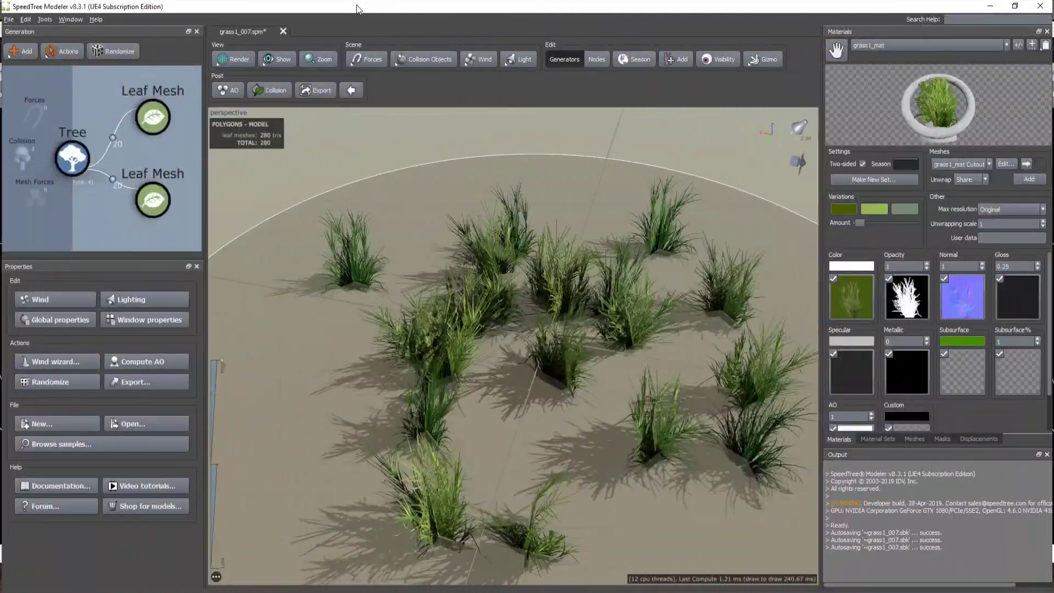
# Start a new tree from the Blank template in SpeedTree Modeler and select HighFreshSheet1_basecolor.png in its folder
pyautogui.hotkey('ctrl', 'n')
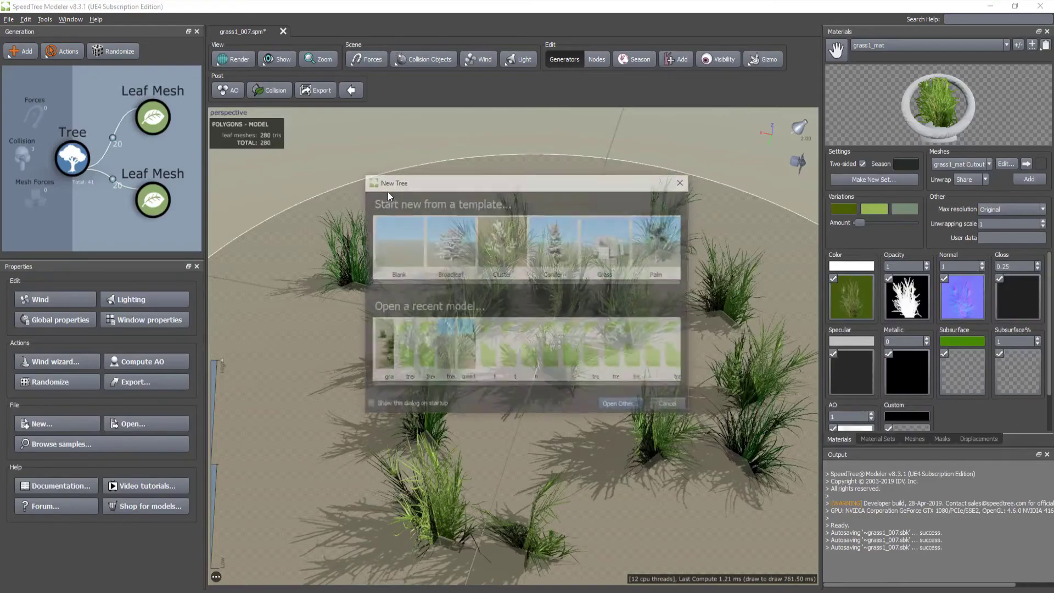
pyautogui.click(400, 241)
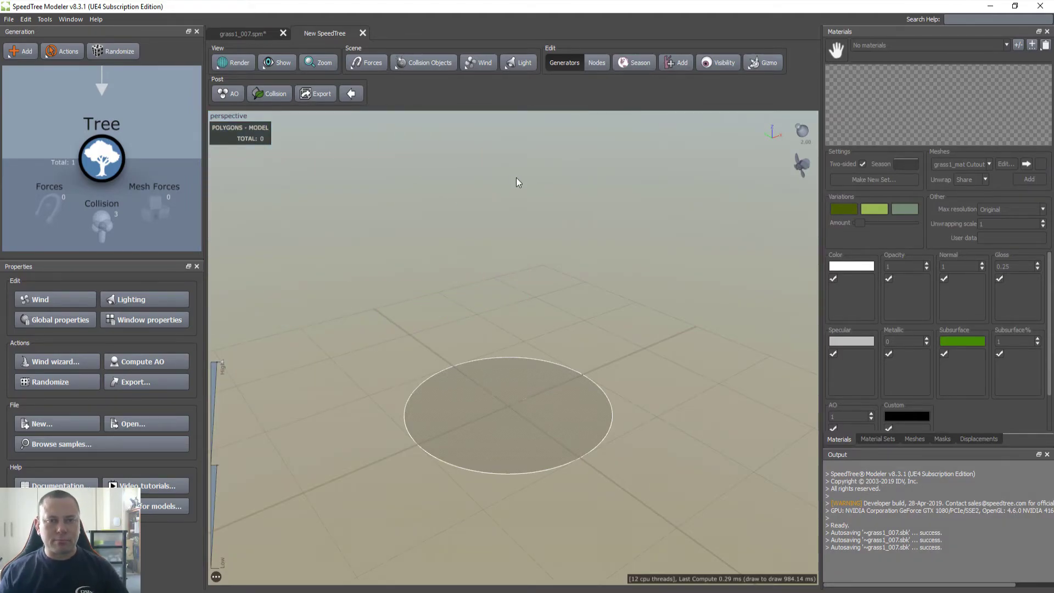
pyautogui.hotkey('alt', 'Tab')
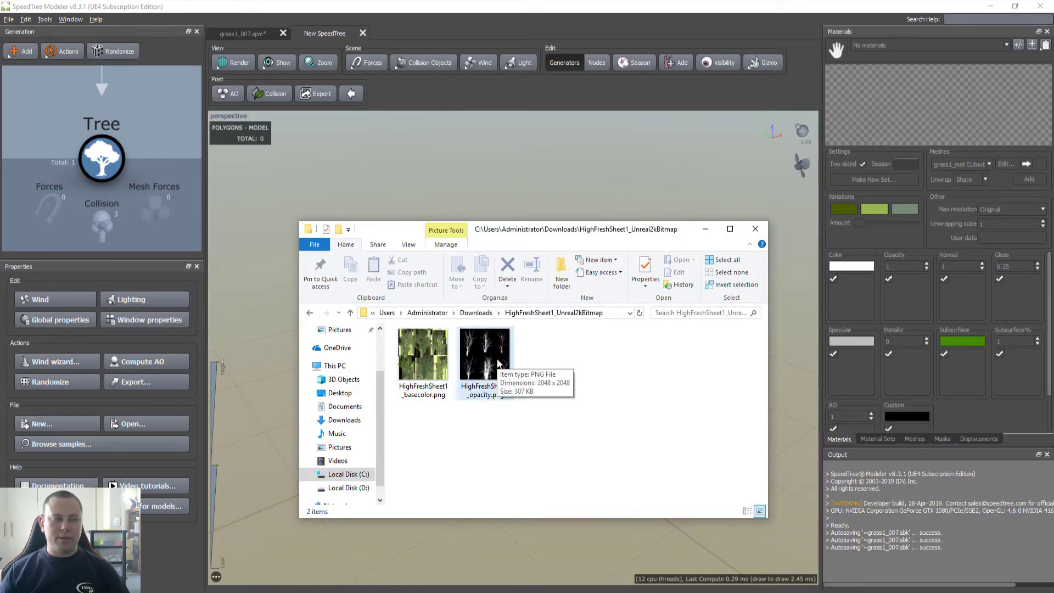
pyautogui.click(423, 356)
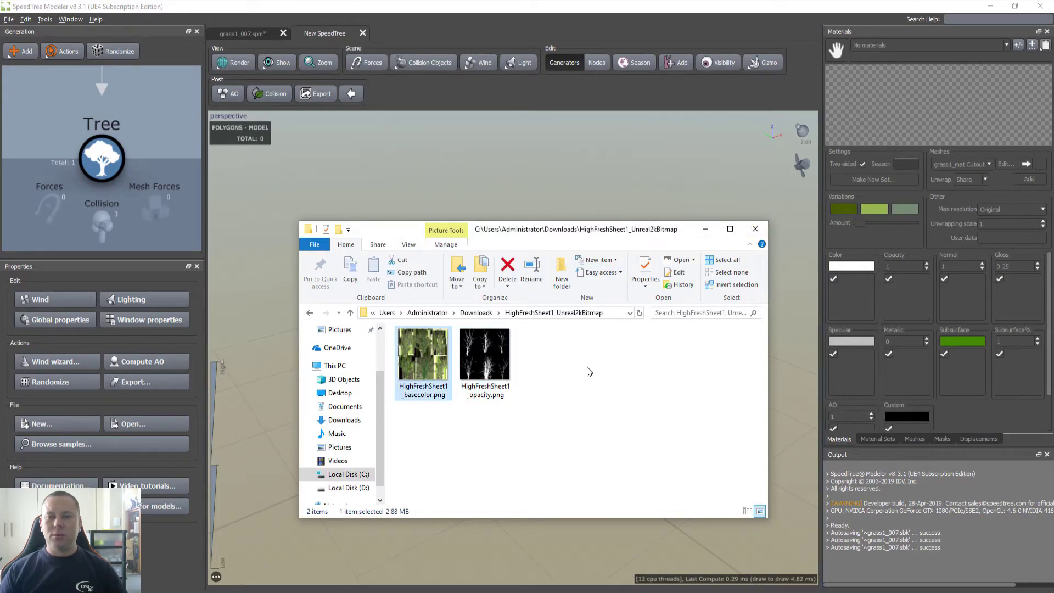
pyautogui.click(860, 302)
pyautogui.hotkey('alt', 'Tab')
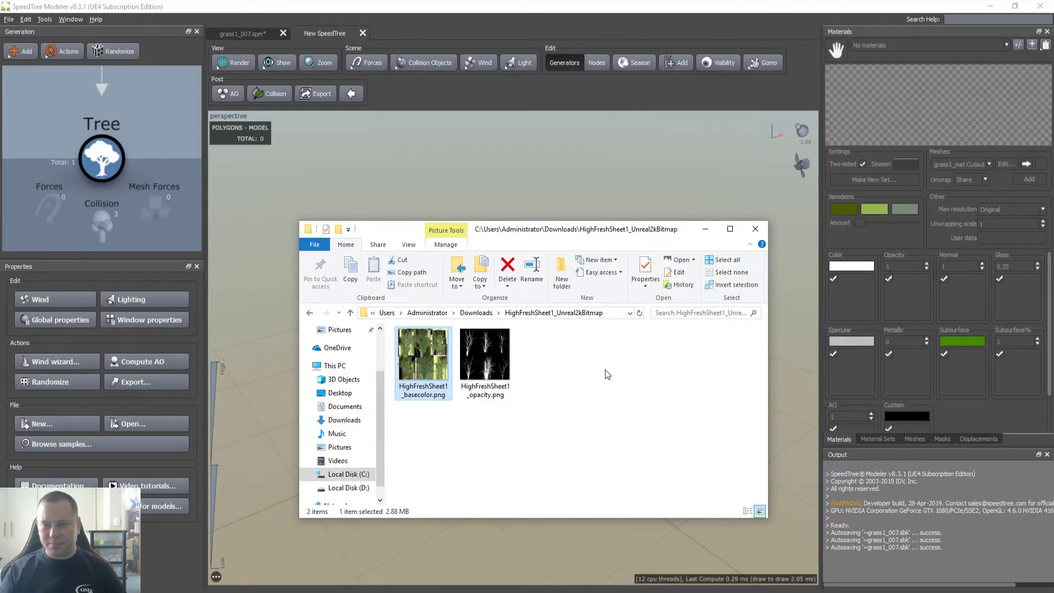
# Launch Bitmap2Material and set the output size to 1024 x 1024
pyautogui.press('super')
pyautogui.write('bit')
pyautogui.press('Return')
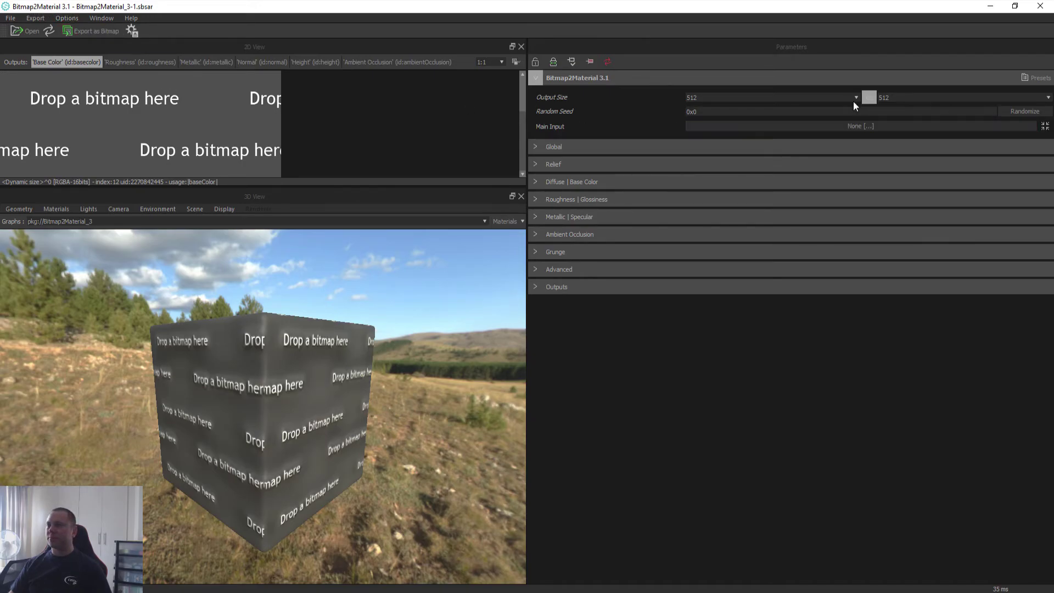
pyautogui.click(924, 97)
pyautogui.click(914, 178)
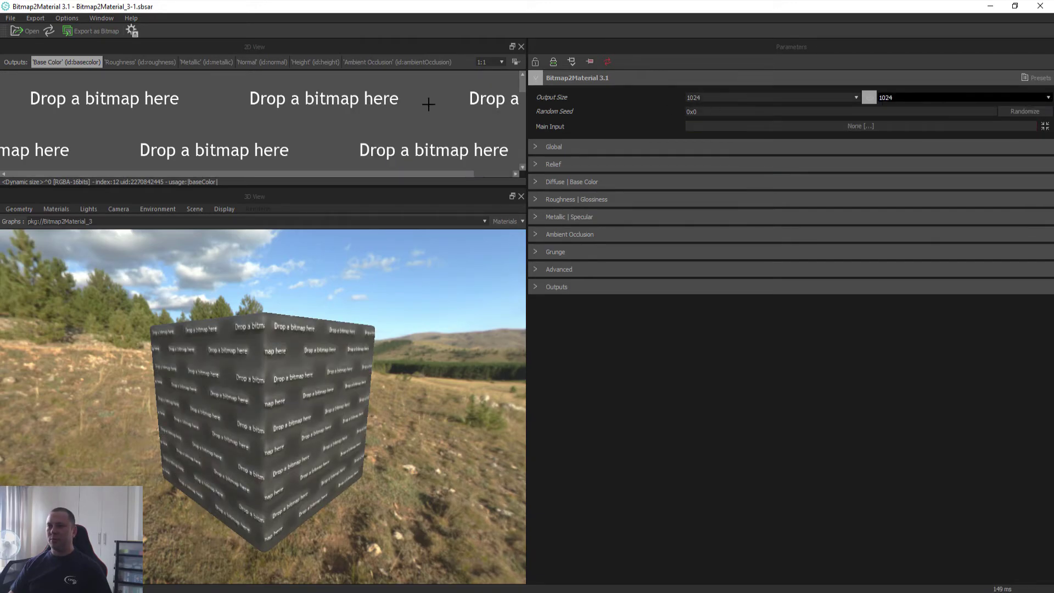
# Load HighFreshSheet1_basecolor.png from the File Explorer folder as Bitmap2Material's main input and inspect it on the preview cube
pyautogui.hotkey('alt', 'Tab')
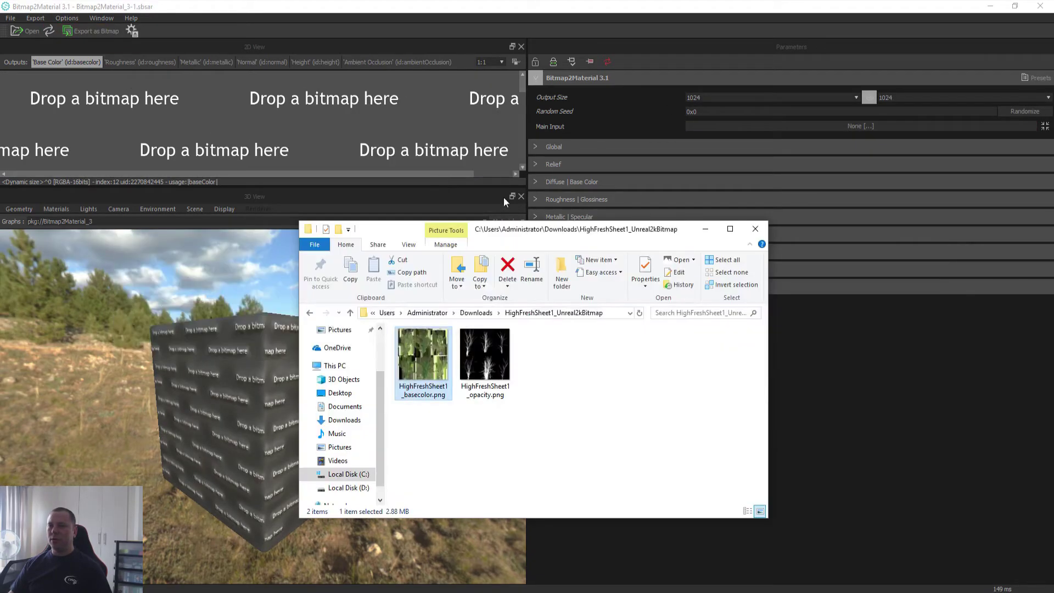
pyautogui.moveTo(431, 349); pyautogui.dragTo(307, 133)
pyautogui.click(364, 163)
pyautogui.moveTo(277, 367); pyautogui.dragTo(349, 342)
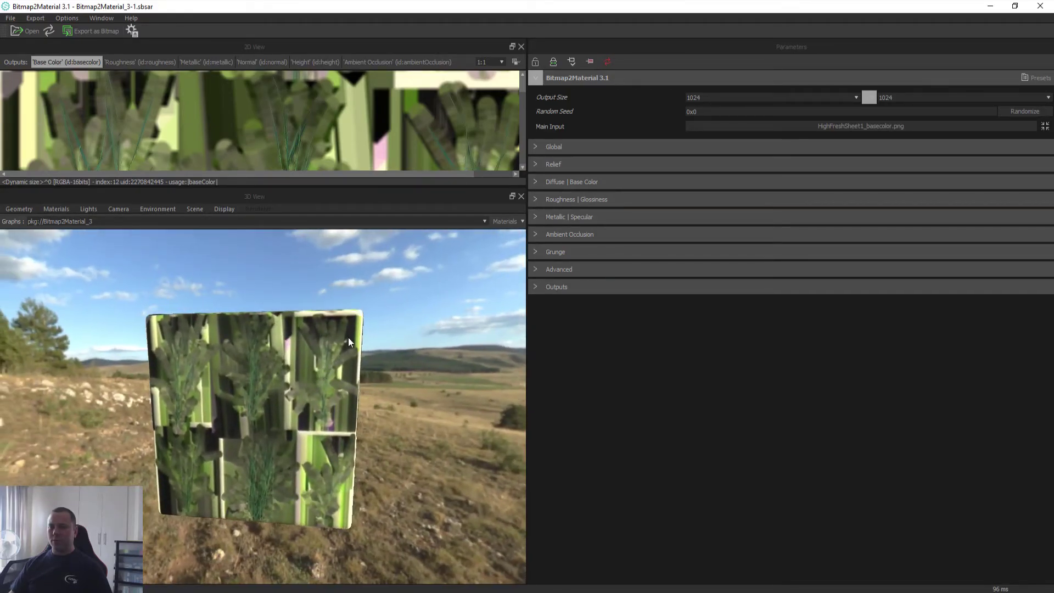
# Return to the HighFreshSheet1 folder and open HighFreshSheet1_basecolor.png in Photoshop
pyautogui.hotkey('alt', 'Tab')
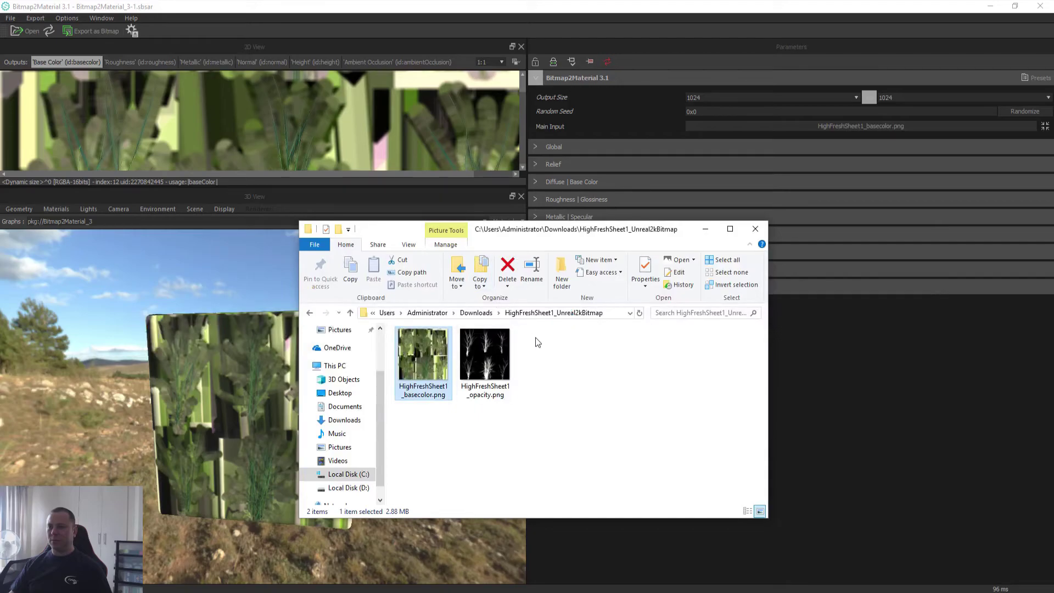
pyautogui.rightClick(415, 365)
pyautogui.click(611, 391)
pyautogui.rightClick(421, 368)
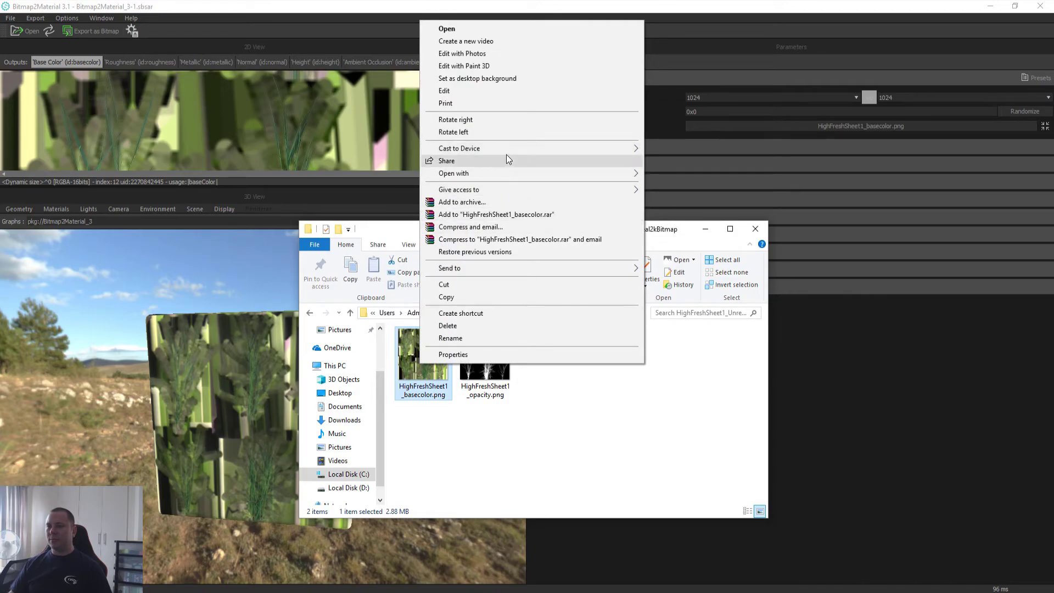
pyautogui.moveTo(493, 173)
pyautogui.click(692, 186)
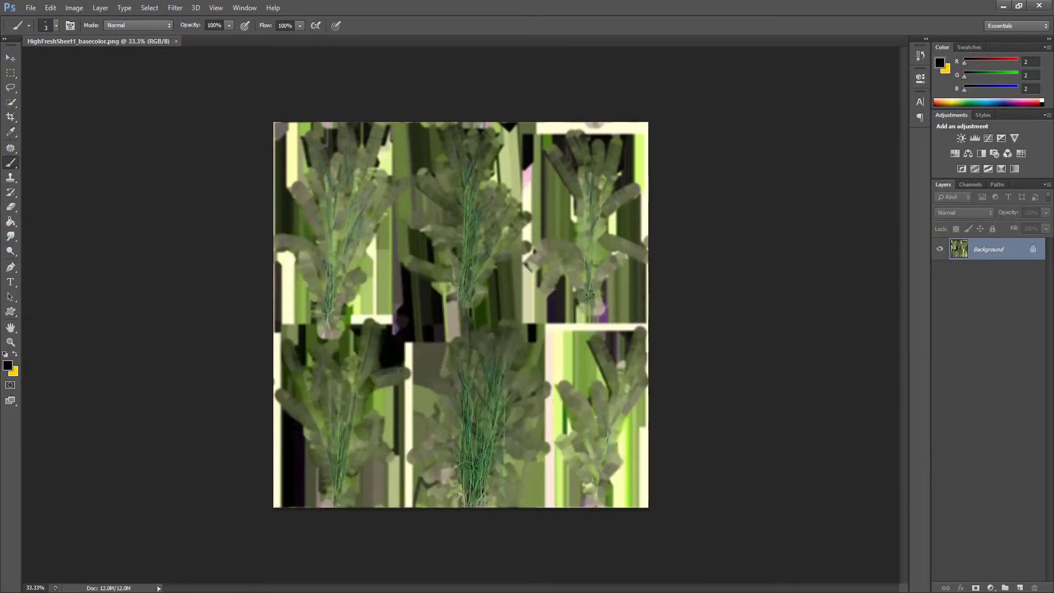
# Convert the locked Background of HighFreshSheet1_basecolor.png into a regular layer, keeping the default name
pyautogui.rightClick(993, 245)
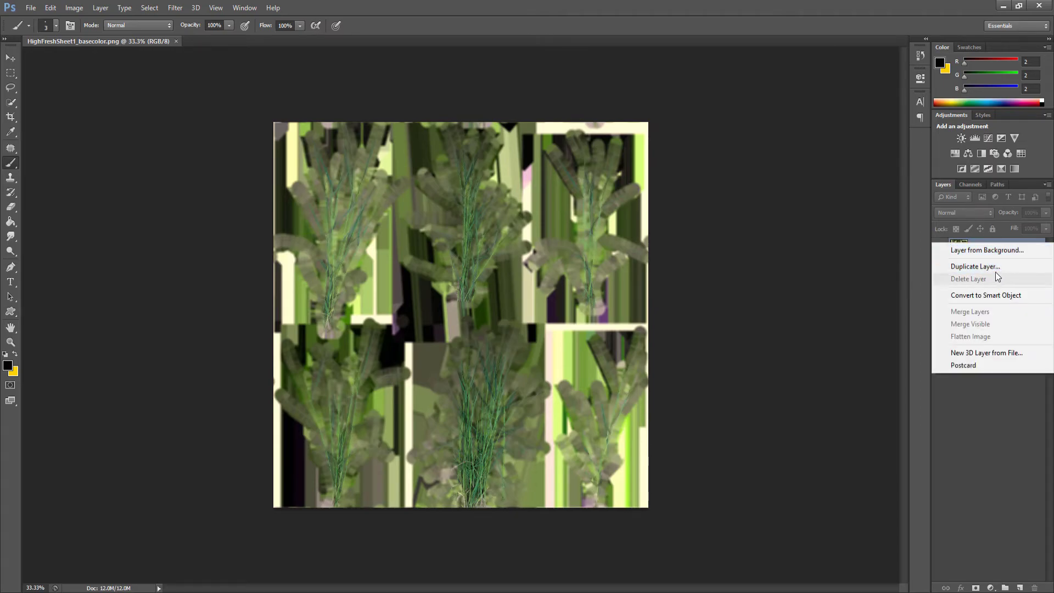
pyautogui.click(987, 248)
pyautogui.press('Return')
# Add a new alpha channel to HighFreshSheet1_basecolor.png with the default settings
pyautogui.click(970, 184)
pyautogui.hotkey('alt', 'Tab')
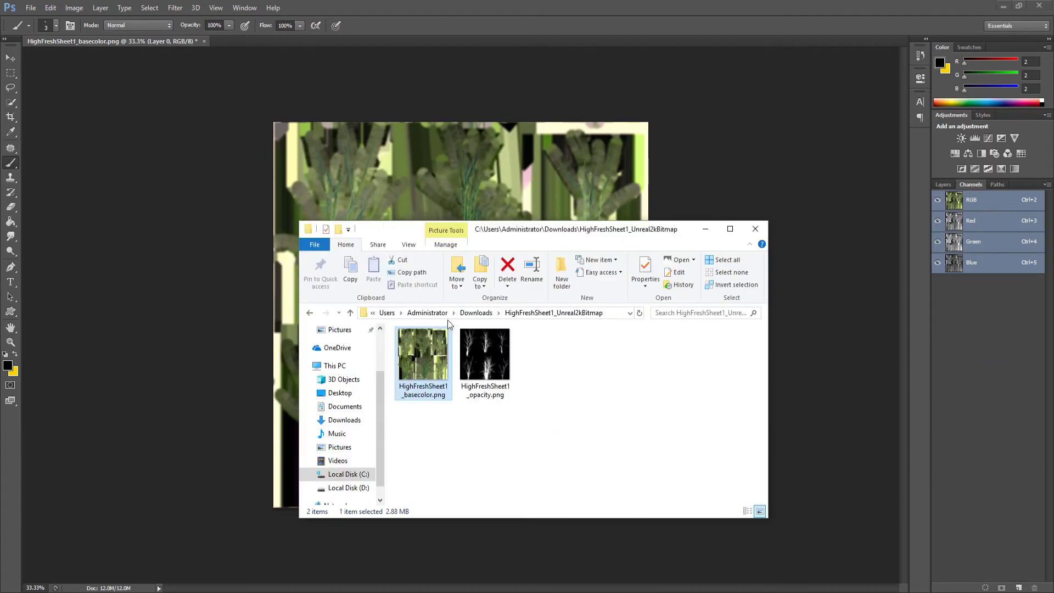
pyautogui.click(887, 333)
pyautogui.click(1047, 184)
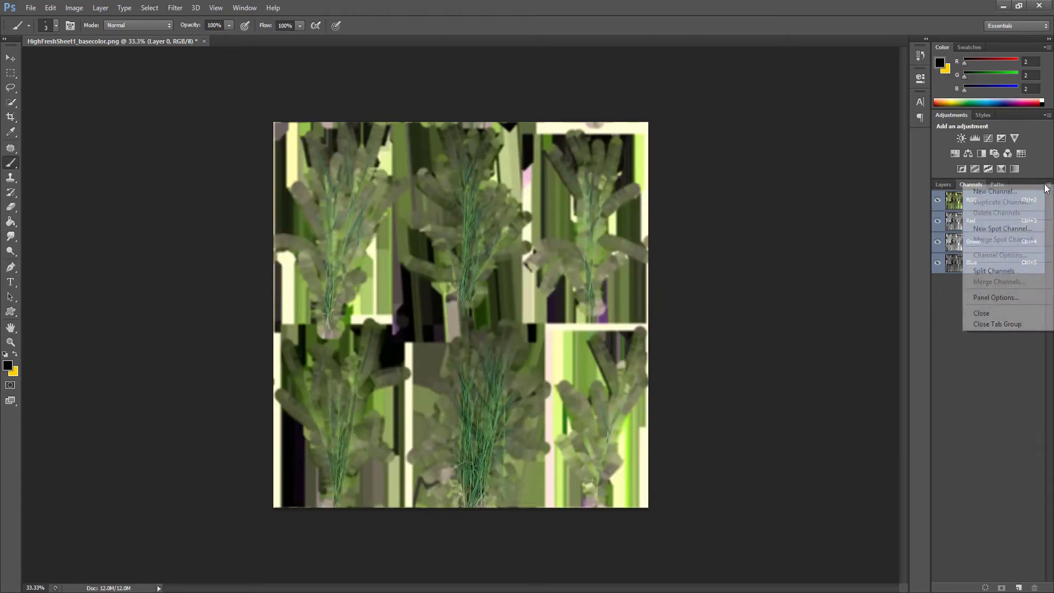
pyautogui.click(1016, 199)
pyautogui.click(626, 171)
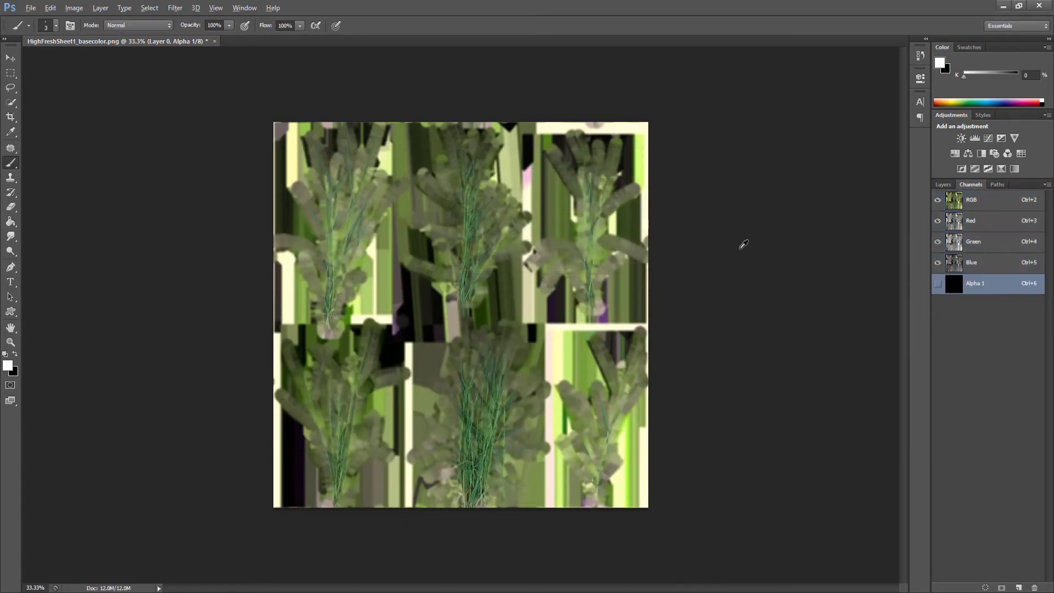
# Open HighFreshSheet1_opacity.png as a separate Photoshop document, copy its entire image and return to the basecolor document
pyautogui.hotkey('alt', 'Tab')
pyautogui.moveTo(485, 354); pyautogui.dragTo(476, 50)
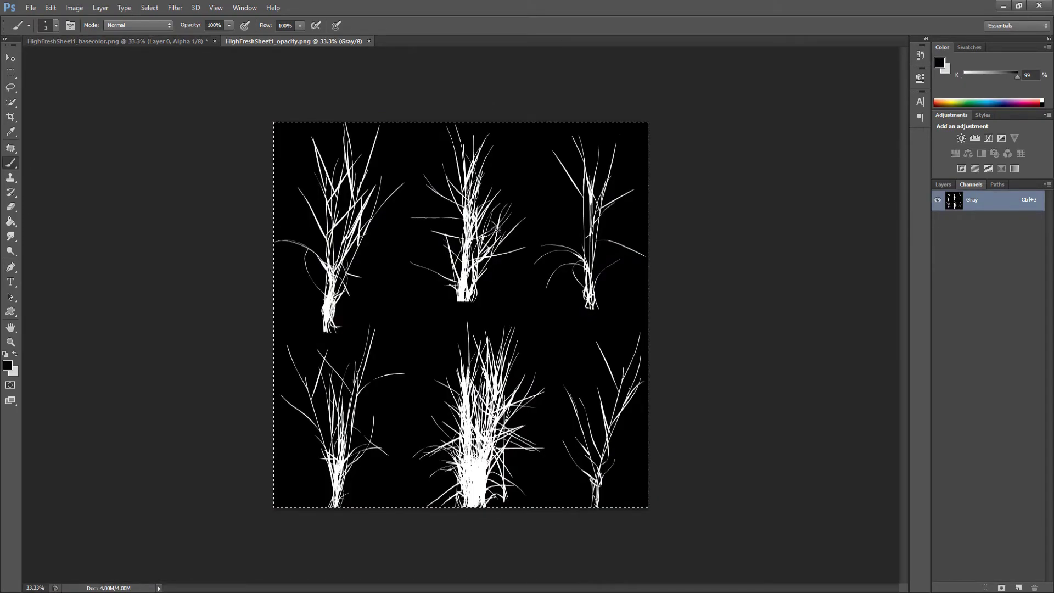
pyautogui.click(164, 42)
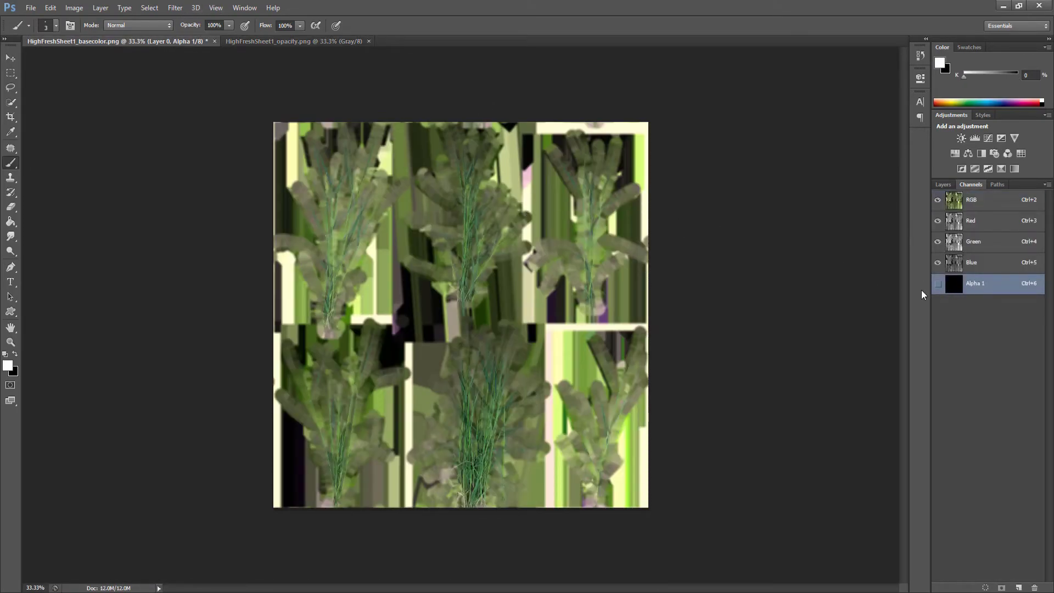
pyautogui.click(938, 283)
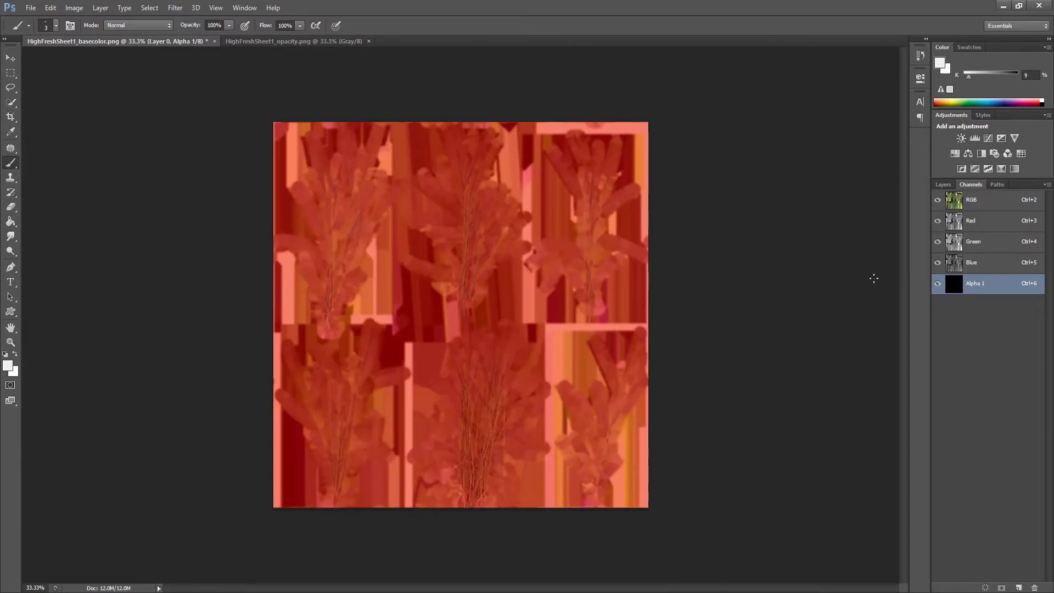
pyautogui.click(938, 199)
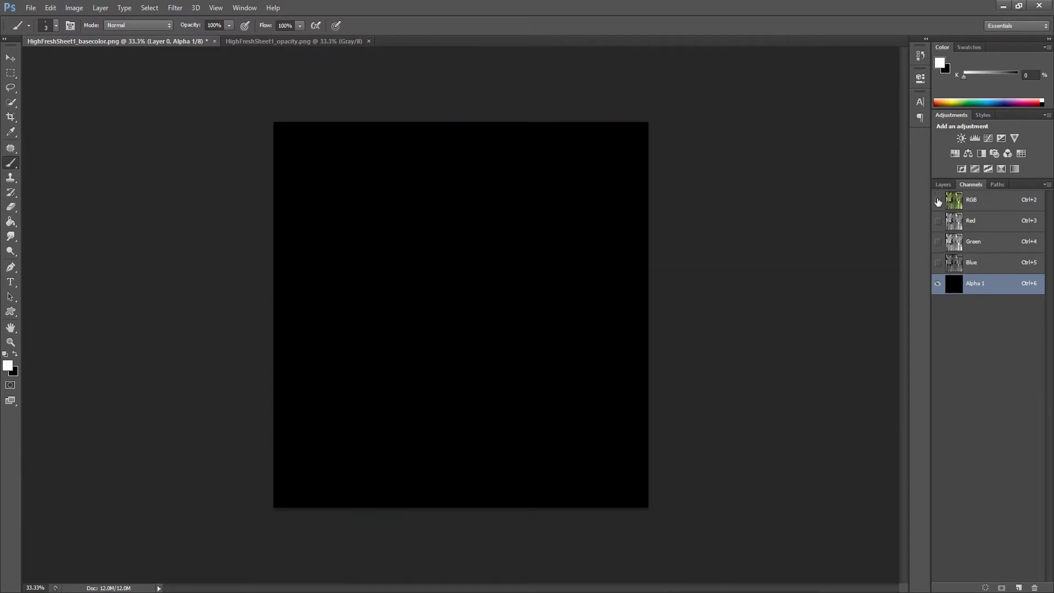
pyautogui.click(938, 199)
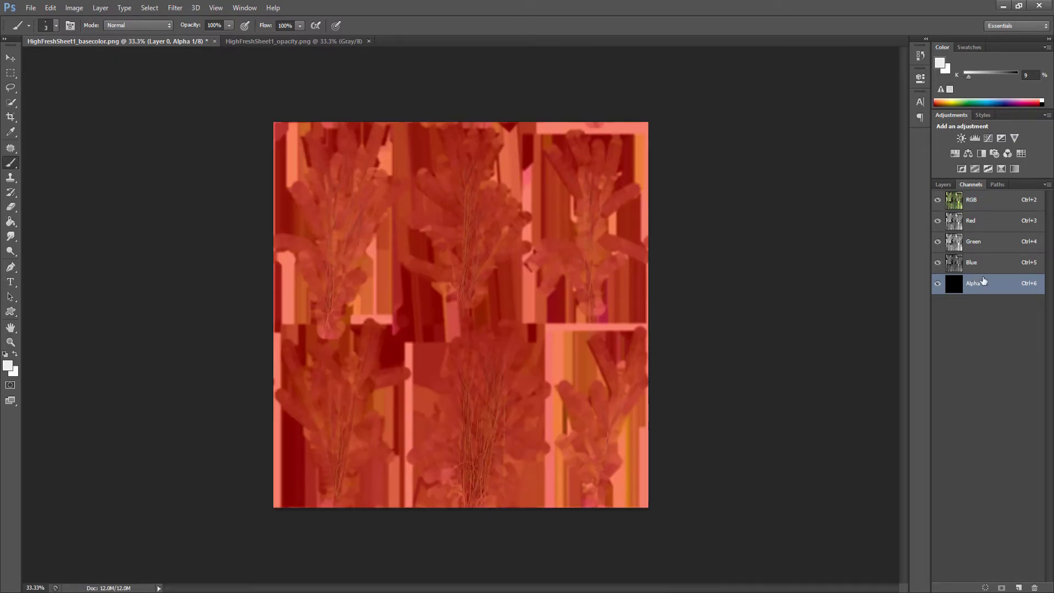
pyautogui.click(938, 283)
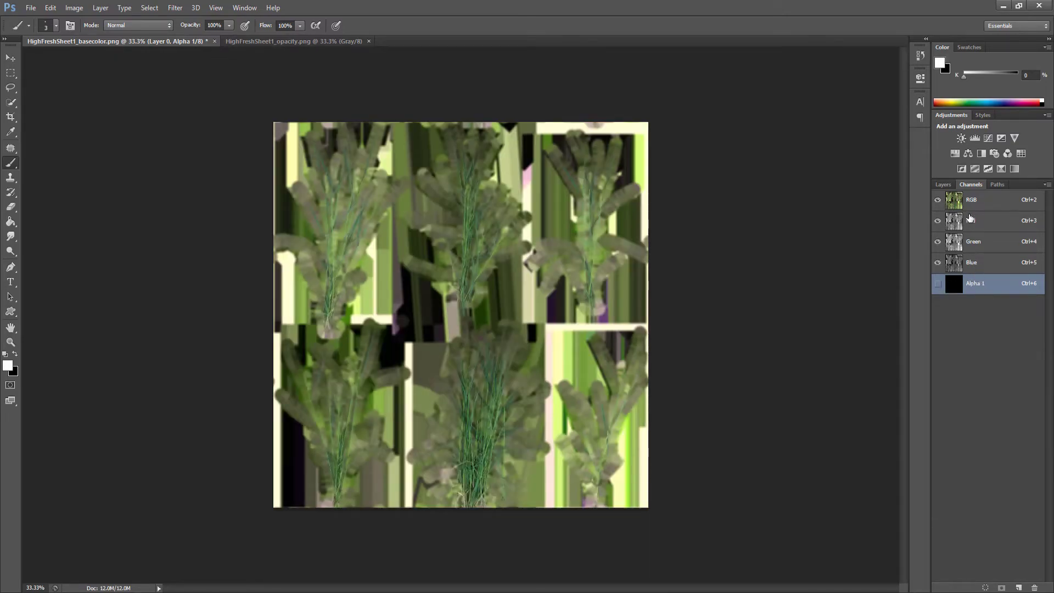
# Paste the copied opacity image into the Alpha 1 channel of the basecolor document
pyautogui.click(979, 199)
pyautogui.click(988, 290)
pyautogui.hotkey('ctrl', 'v')
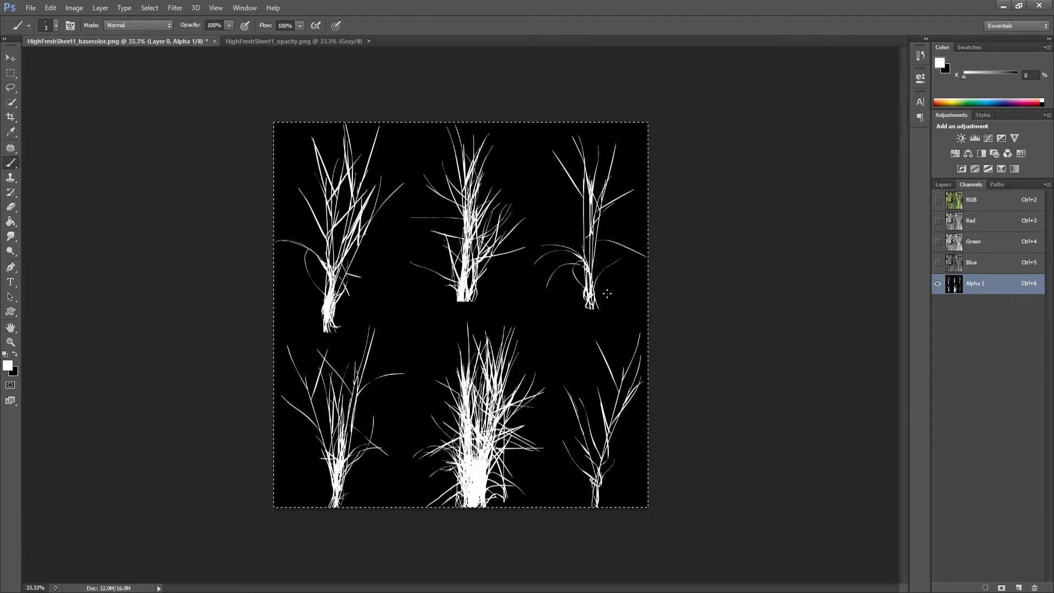
# Load Alpha 1 as a selection, invert it and delete the background around the grass on Layer 0, leaving nothing selected
pyautogui.click(983, 199)
pyautogui.click(942, 185)
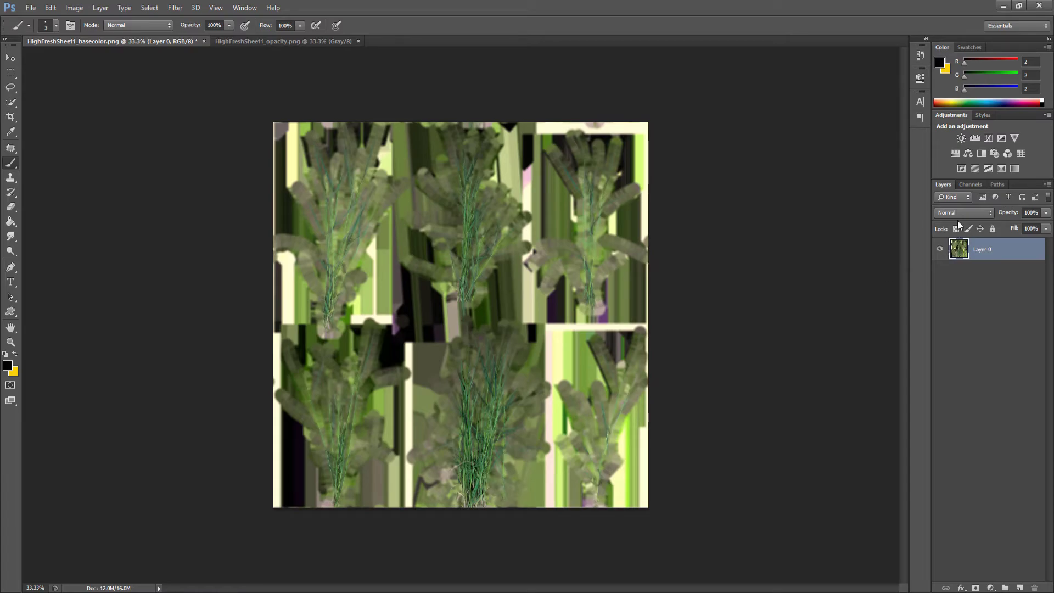
pyautogui.click(969, 184)
pyautogui.keyDown('ctrl'); pyautogui.click(955, 291); pyautogui.keyUp('ctrl')
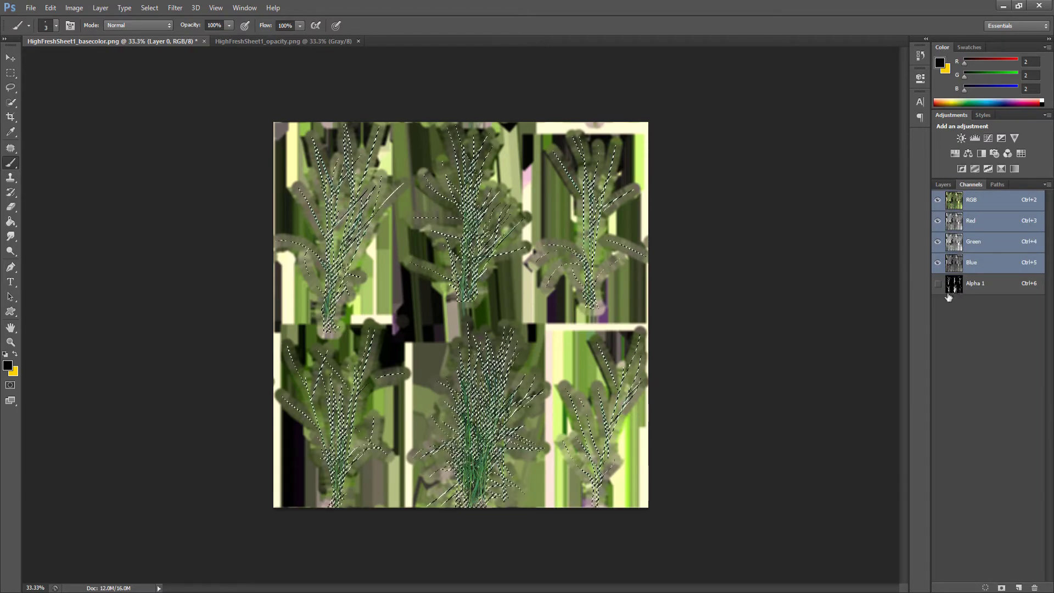
pyautogui.click(943, 184)
pyautogui.hotkey('ctrl', 'shift', 'i')
pyautogui.press('Delete')
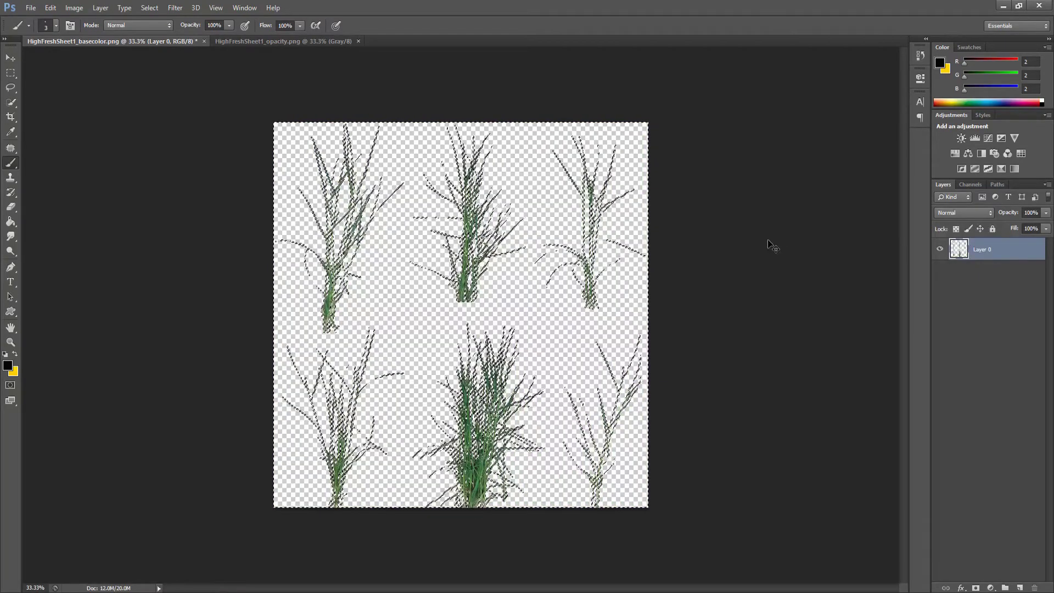
pyautogui.hotkey('ctrl', 'd')
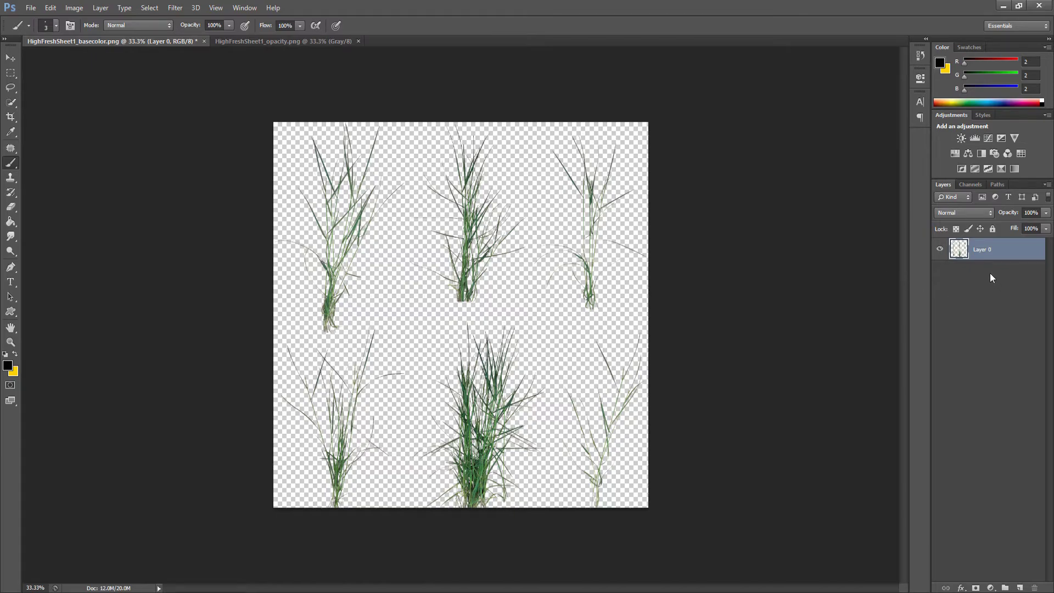
# Create a new empty layer with default settings and place it below Layer 0
pyautogui.hotkey('ctrl', 'shift', 'n')
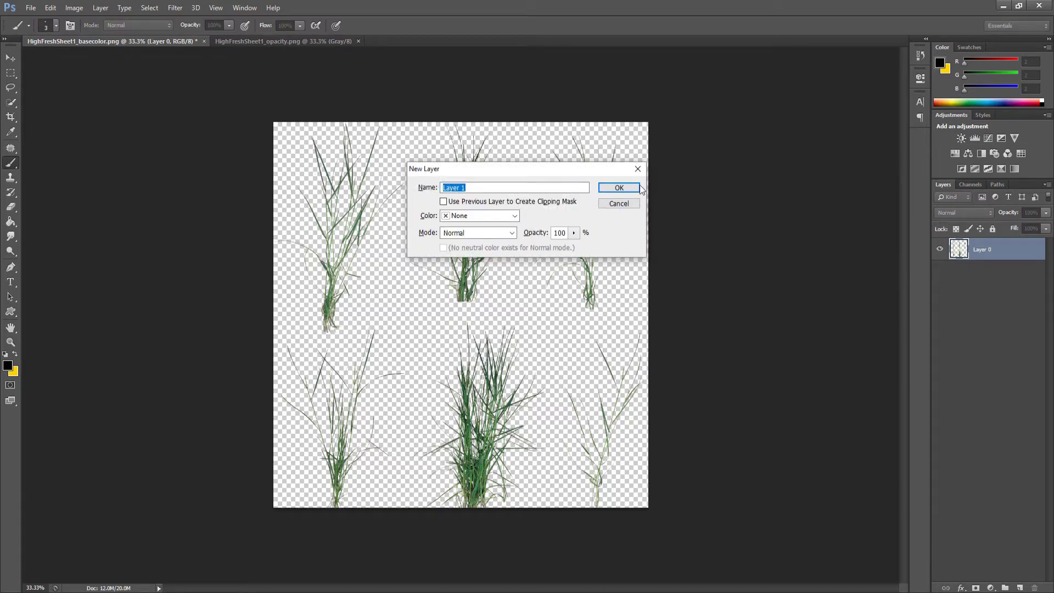
pyautogui.click(618, 187)
pyautogui.moveTo(983, 250); pyautogui.dragTo(990, 300)
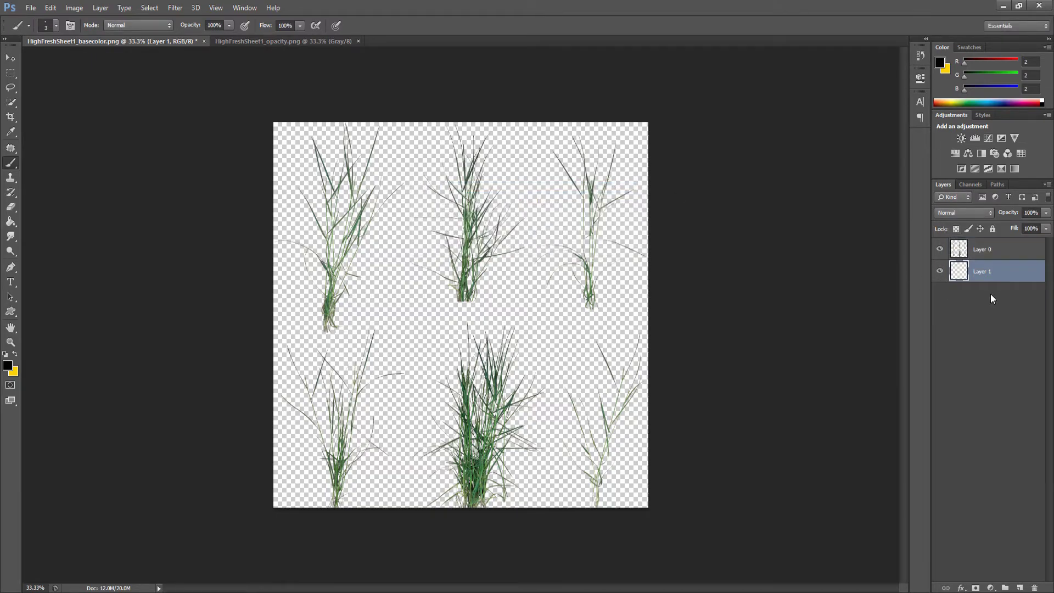
# Fill Layer 1 with a mid green (65, 118, 75) sampled from the base of the upper middle grass clump
pyautogui.press('g')
pyautogui.press('i')
pyautogui.click(462, 291)
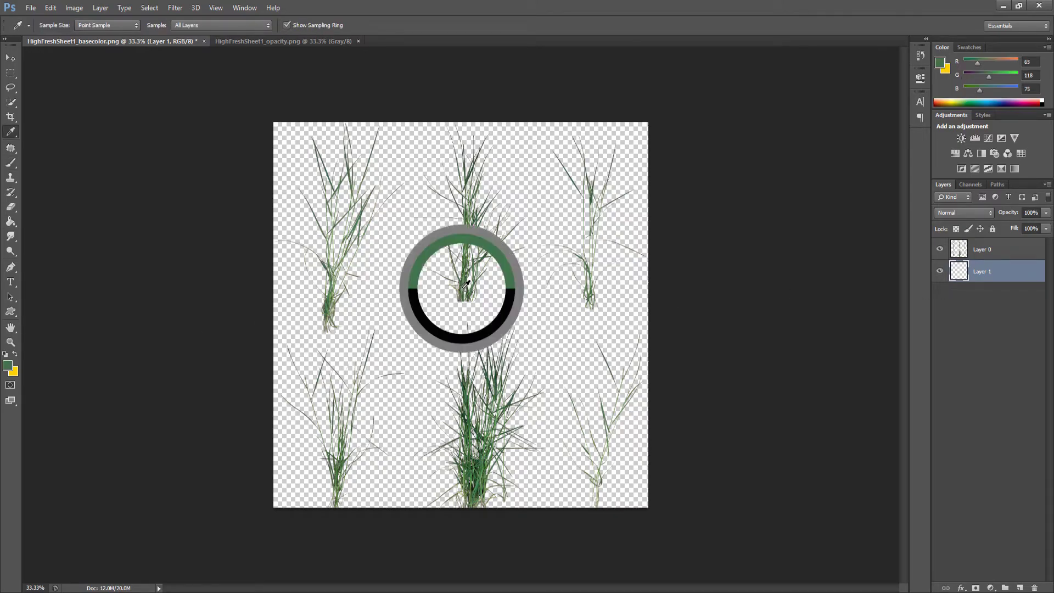
pyautogui.press('g')
pyautogui.click(460, 336)
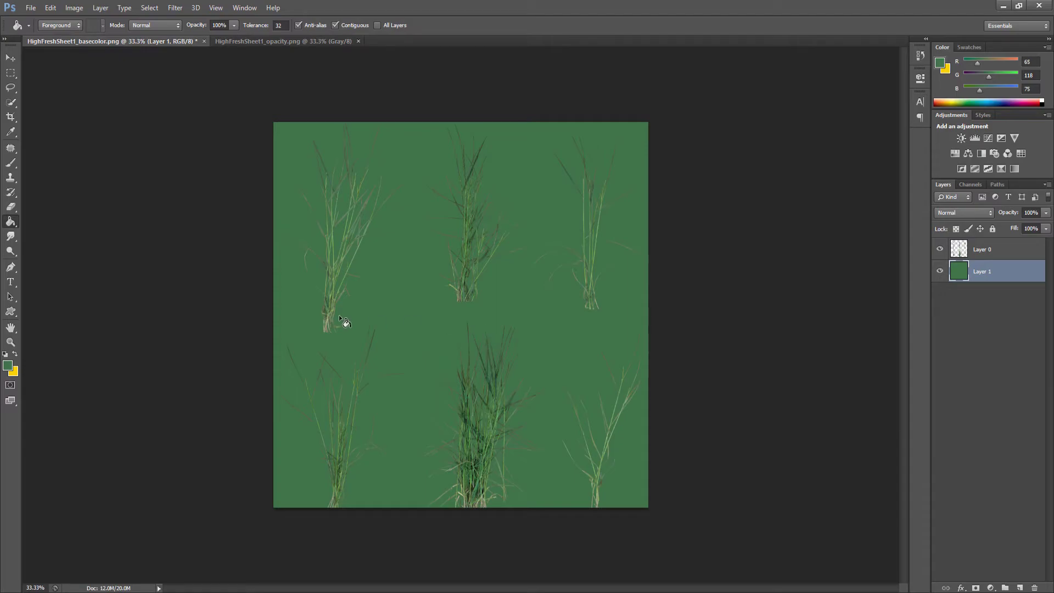
# Fill Layer 1 with a dark green (41, 51, 33) sampled from the tips of the upper middle grass clump
pyautogui.press('i')
pyautogui.click(470, 166)
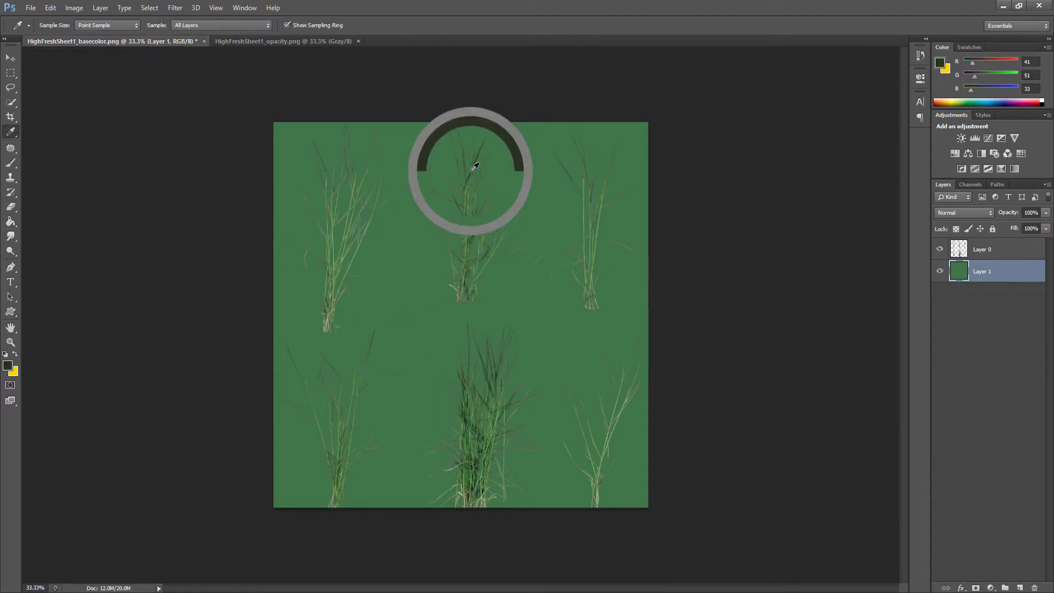
pyautogui.press('g')
pyautogui.click(396, 316)
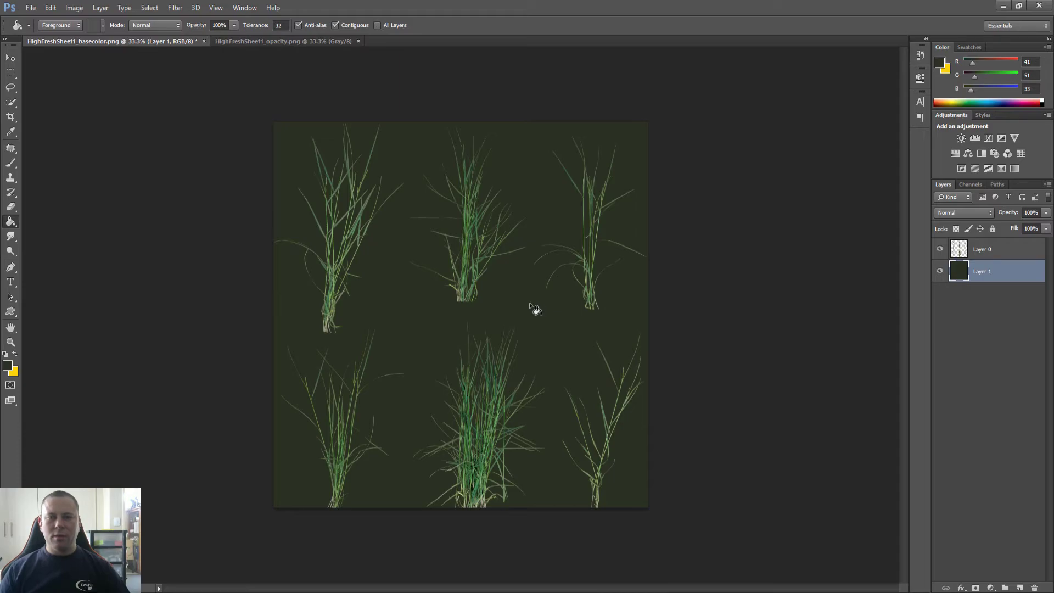
# Save the image as PNG over HighFreshSheet1_basecolor.png with smallest compression and no interlacing, and quit Photoshop without saving the layered document
pyautogui.hotkey('ctrl', 'shift', 's')
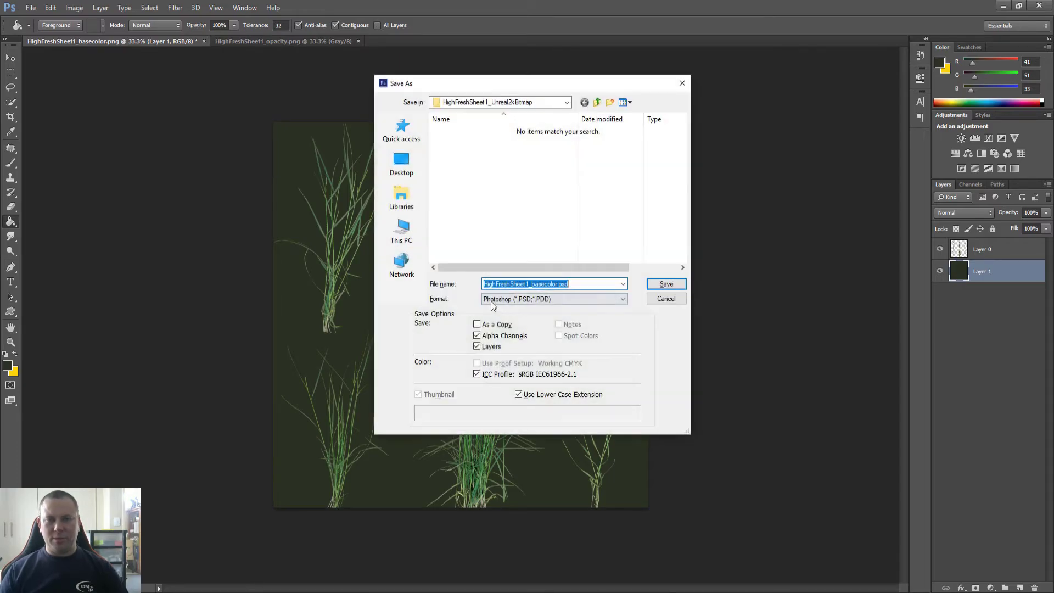
pyautogui.click(549, 302)
pyautogui.click(557, 441)
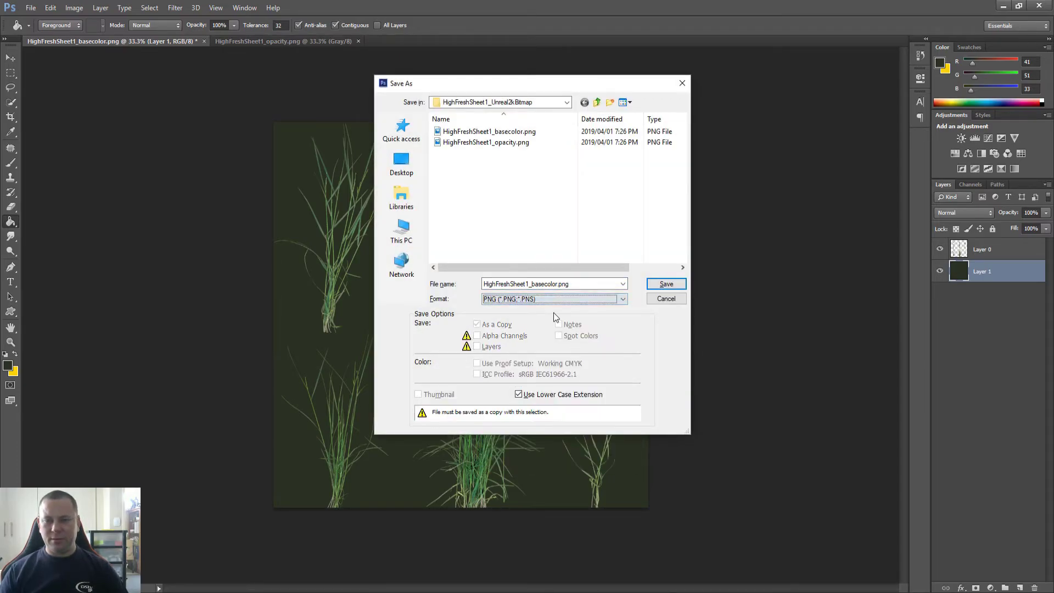
pyautogui.doubleClick(538, 132)
pyautogui.click(504, 227)
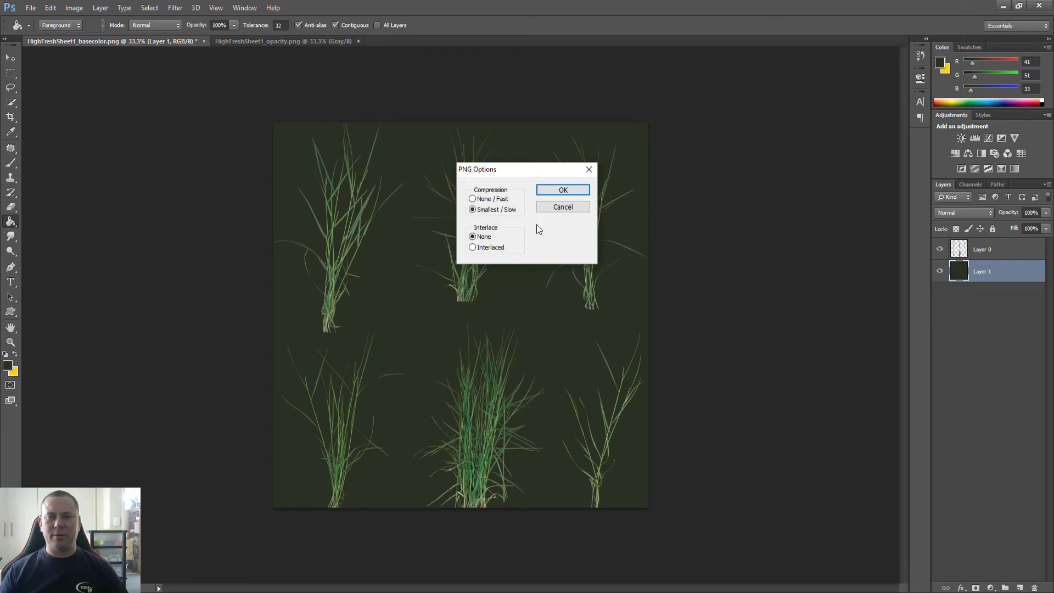
pyautogui.click(569, 188)
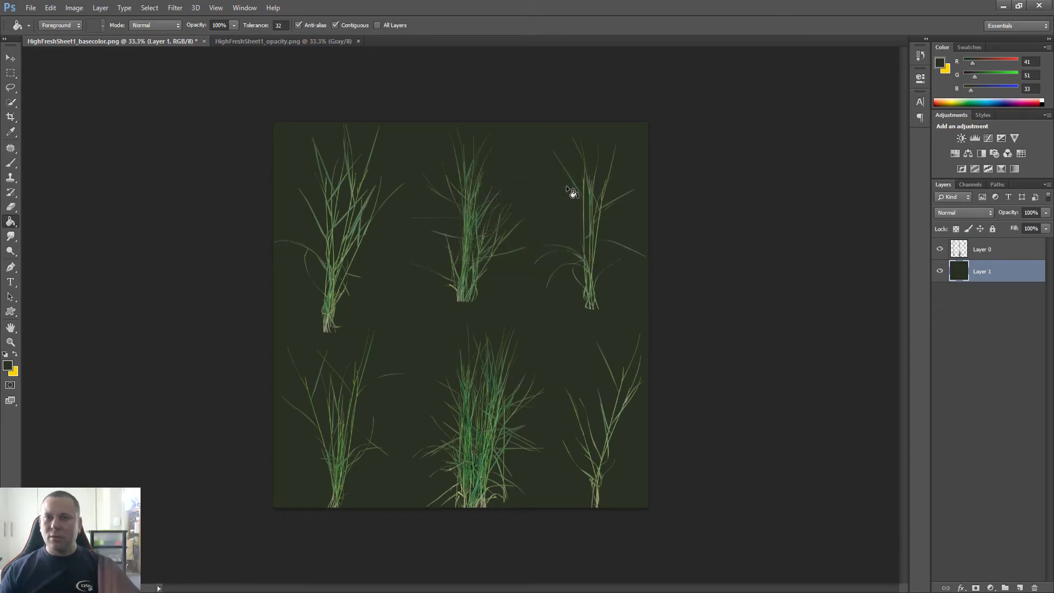
pyautogui.click(1039, 6)
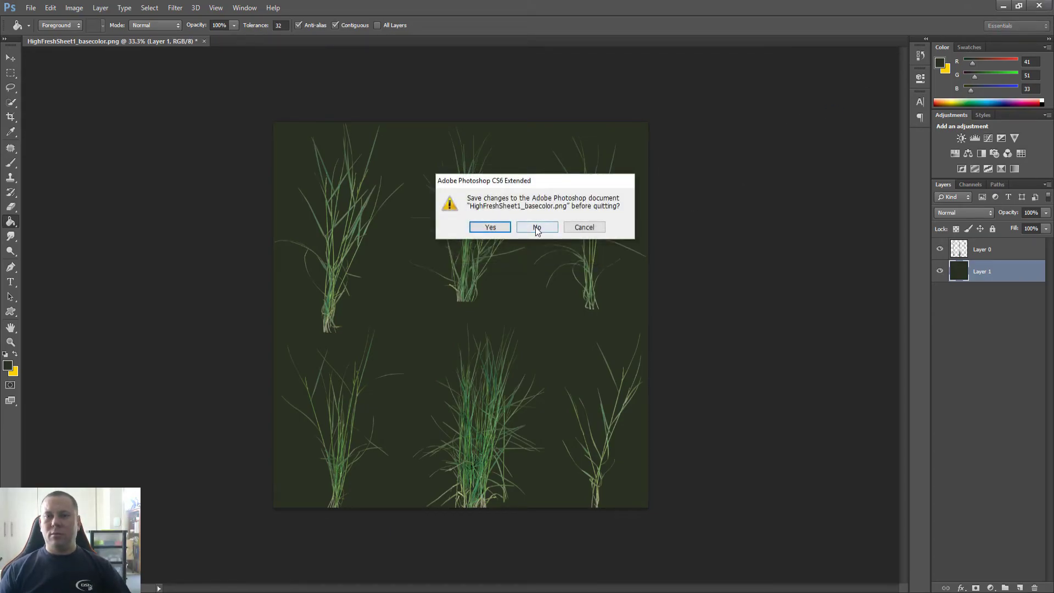
pyautogui.click(537, 226)
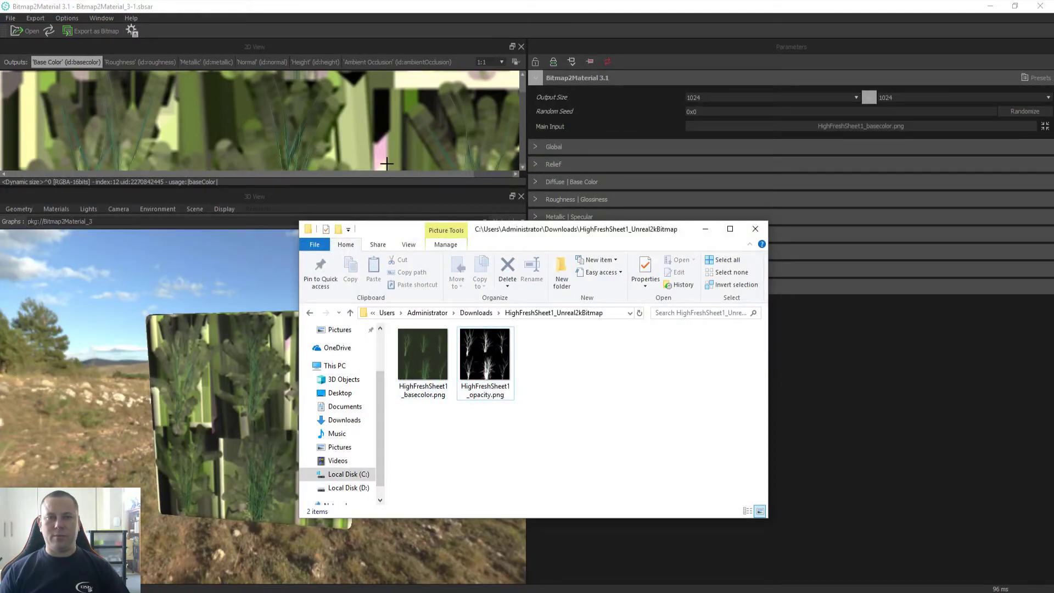
# Reload the edited HighFreshSheet1_basecolor.png as Bitmap2Material's main input and inspect it on the preview cube
pyautogui.moveTo(441, 340); pyautogui.dragTo(325, 144)
pyautogui.click(384, 141)
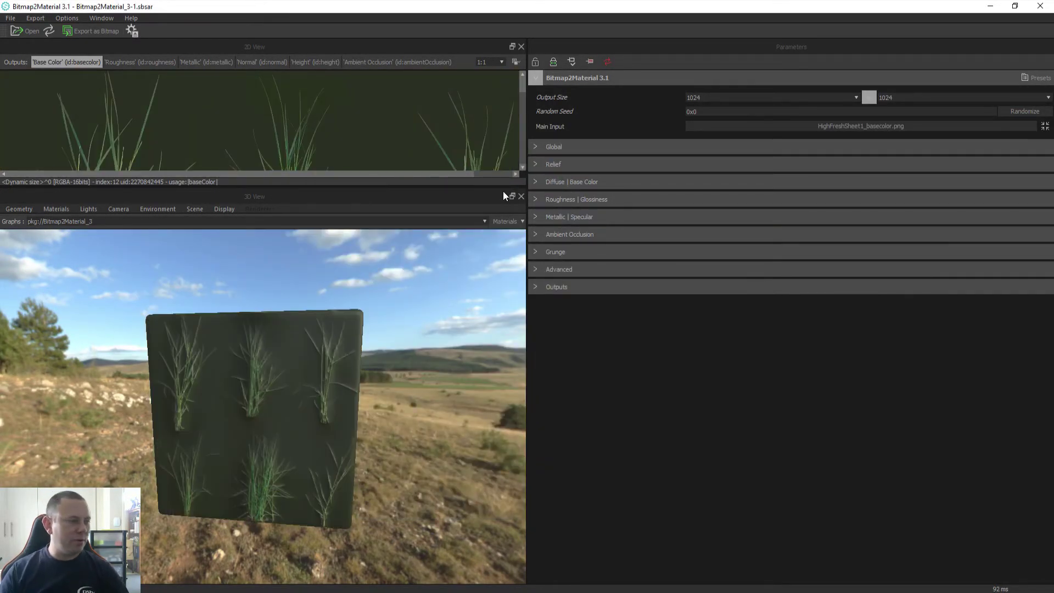
pyautogui.moveTo(232, 440); pyautogui.dragTo(261, 446)
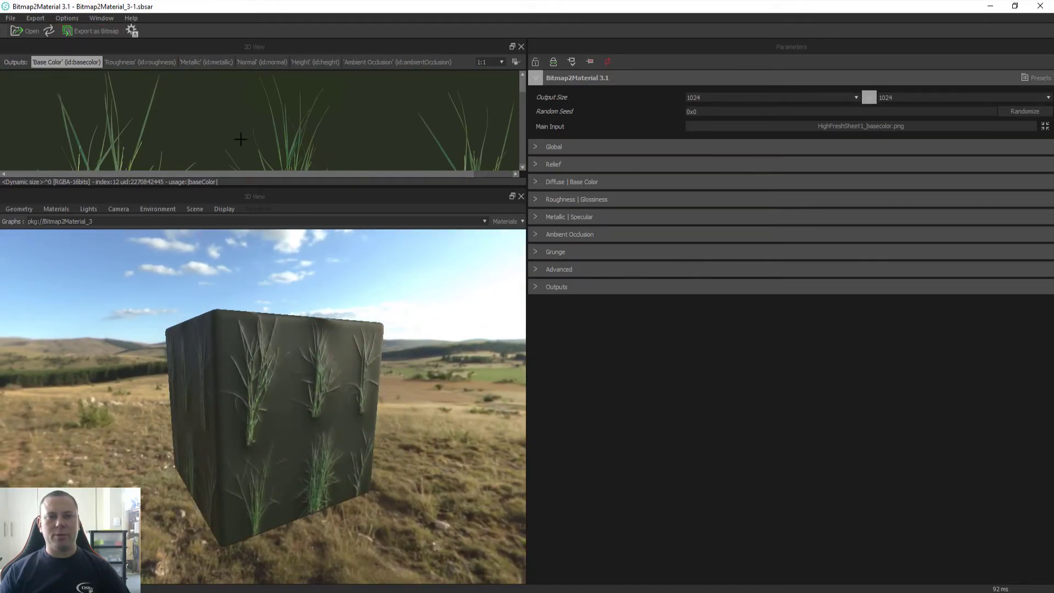
pyautogui.hotkey('alt', 'Tab')
pyautogui.hotkey('alt', 'Tab')
pyautogui.hotkey('alt', 'Tab')
pyautogui.hotkey('alt', 'Tab')
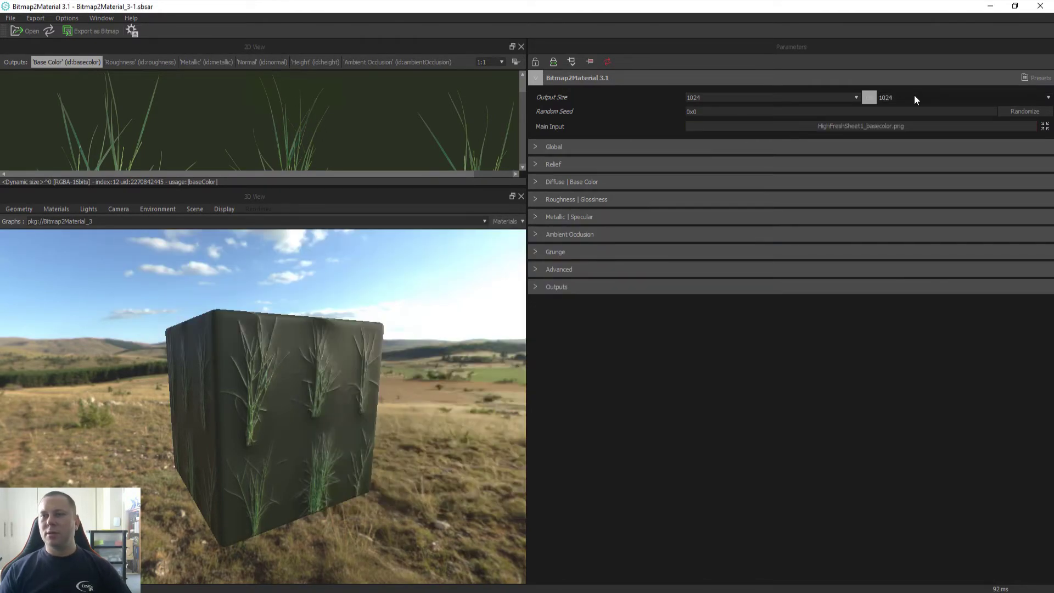
# Start a bitmap export and set its folder to the copied path of the HighFreshSheet1_Unreal2kBitmap download folder
pyautogui.click(94, 31)
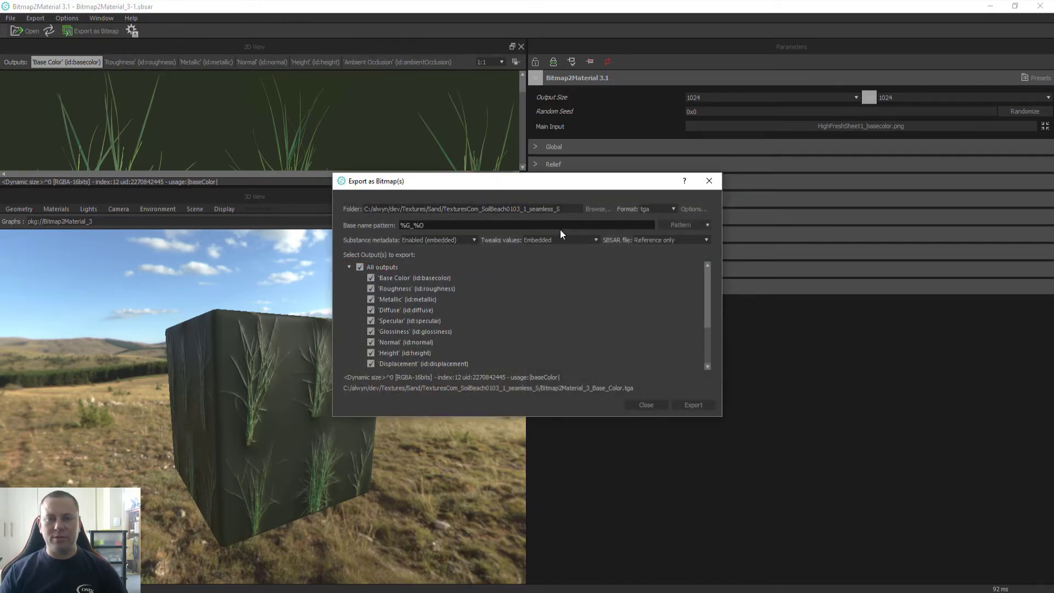
pyautogui.hotkey('alt', 'Tab')
pyautogui.hotkey('alt', 'd')
pyautogui.hotkey('ctrl', 'c')
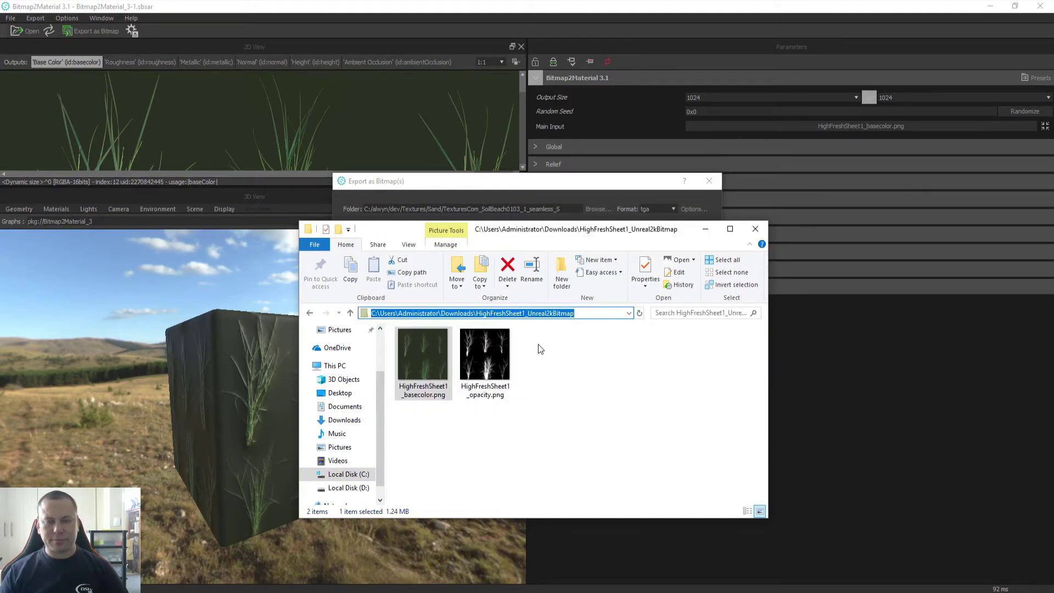
pyautogui.hotkey('alt', 'Tab')
pyautogui.tripleClick(549, 208)
pyautogui.hotkey('ctrl', 'v')
# Set the export's base name pattern to HighFreshSheet1_Unreal2kBitmap_%O and its format to png
pyautogui.doubleClick(549, 208)
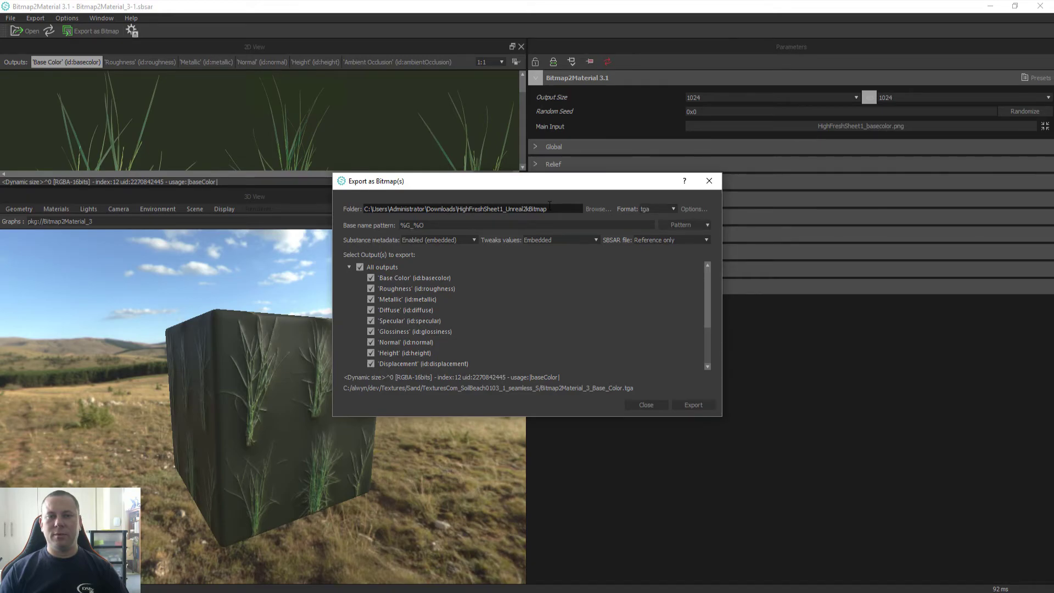
pyautogui.press('Tab')
pyautogui.press('Delete')
pyautogui.write('HighFreshSheet1_Unreal2kBitmap')
pyautogui.press('Tab')
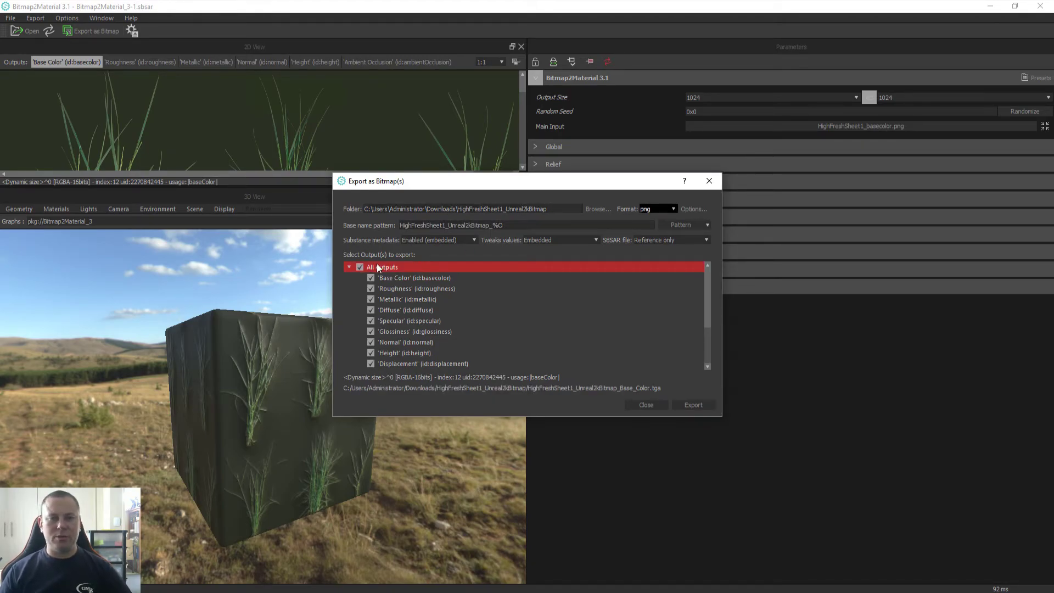
# Limit the exported outputs to Roughness, Metallic, Specular, Glossiness, Normal and Ambient Occlusion
pyautogui.click(357, 266)
pyautogui.click(360, 268)
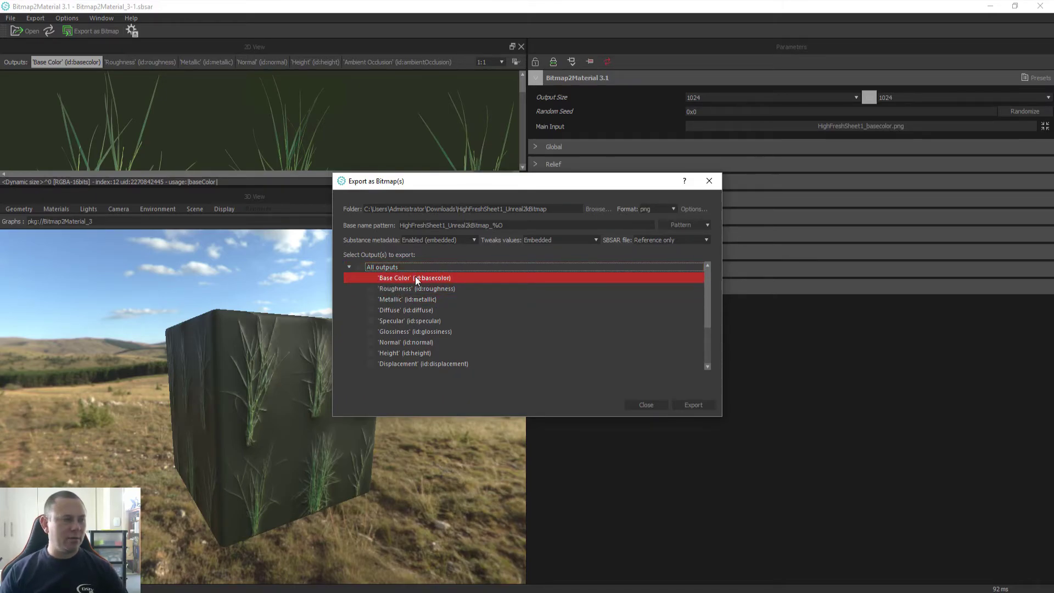
pyautogui.click(368, 290)
pyautogui.click(370, 301)
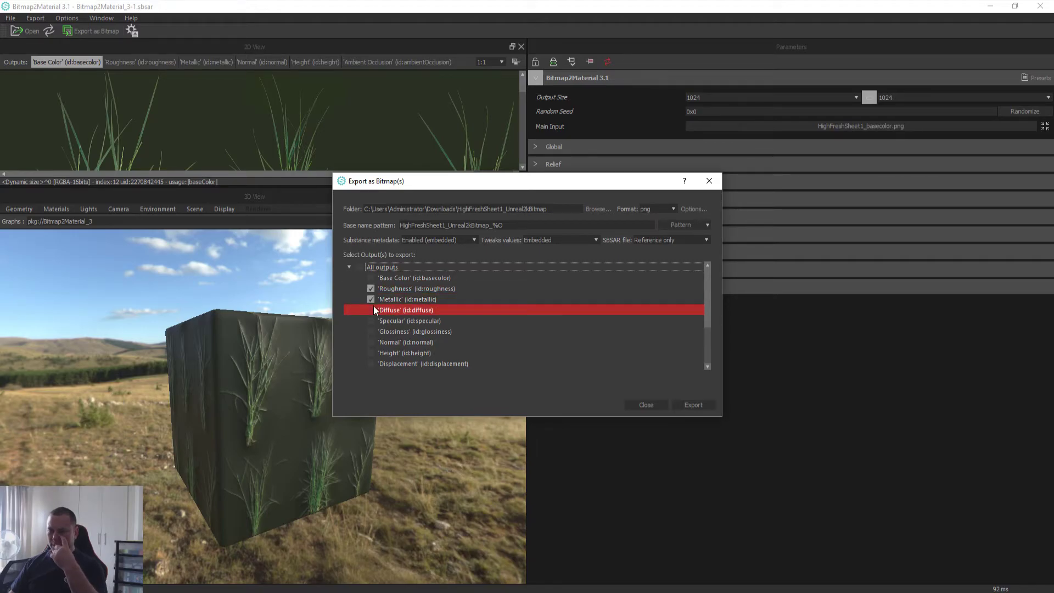
pyautogui.click(371, 321)
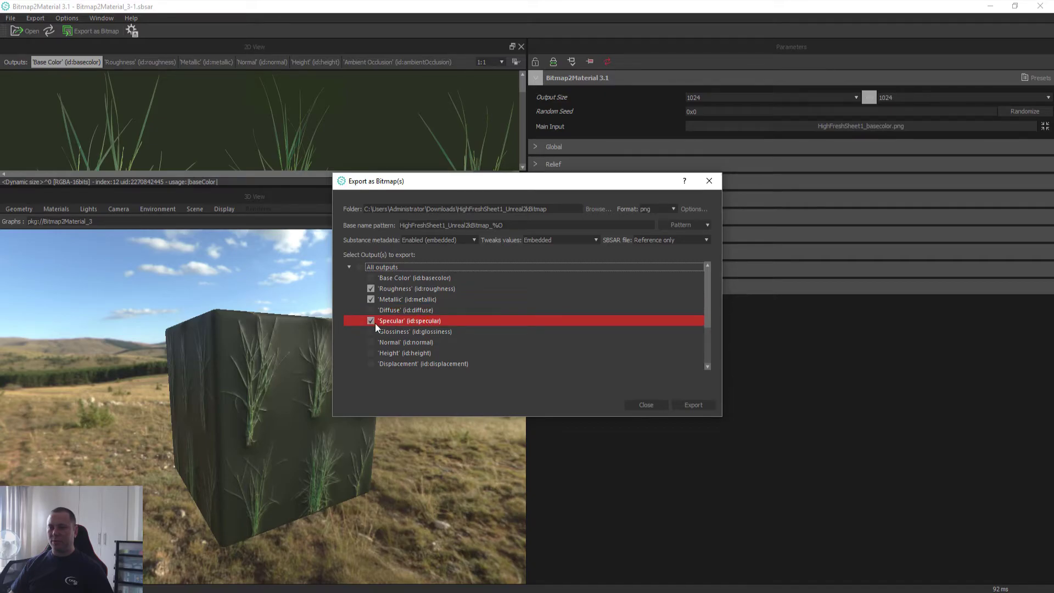
pyautogui.click(370, 332)
pyautogui.click(368, 342)
pyautogui.scroll(-1, 400, 355)
pyautogui.click(372, 311)
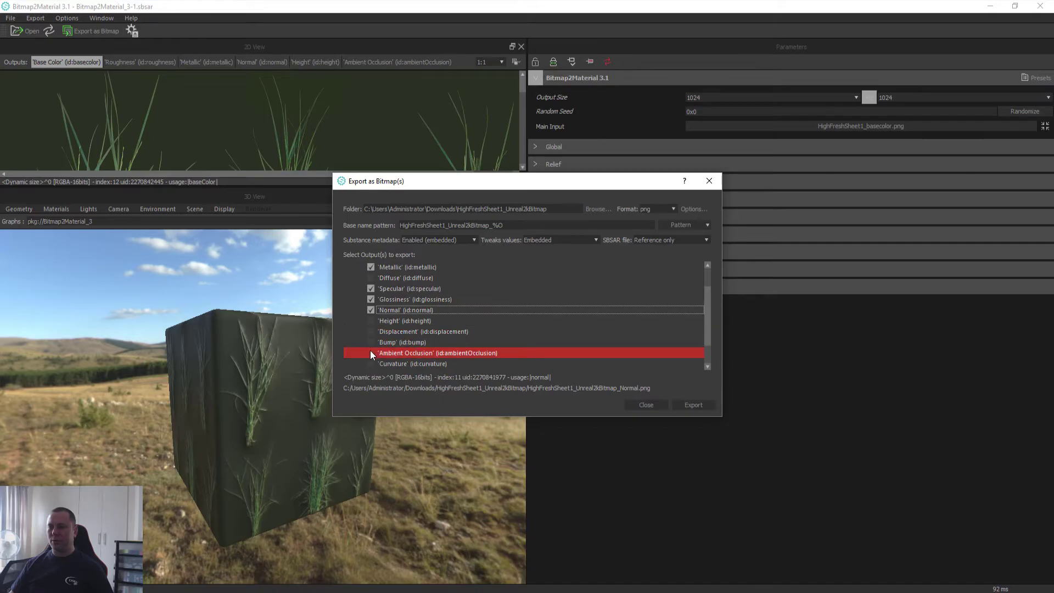
pyautogui.scroll(1, 467, 340)
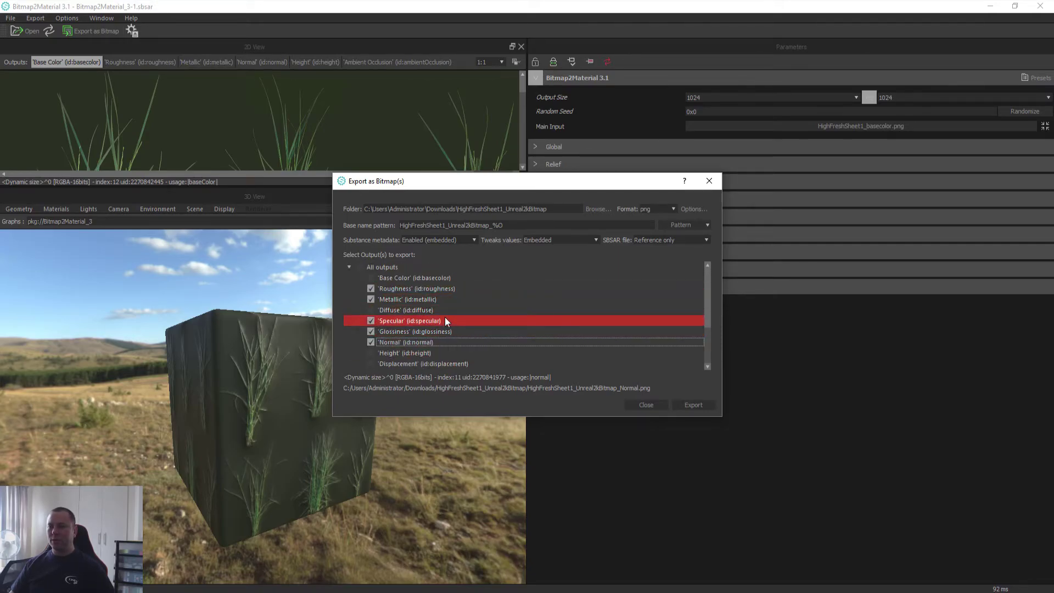
pyautogui.scroll(-1, 482, 332)
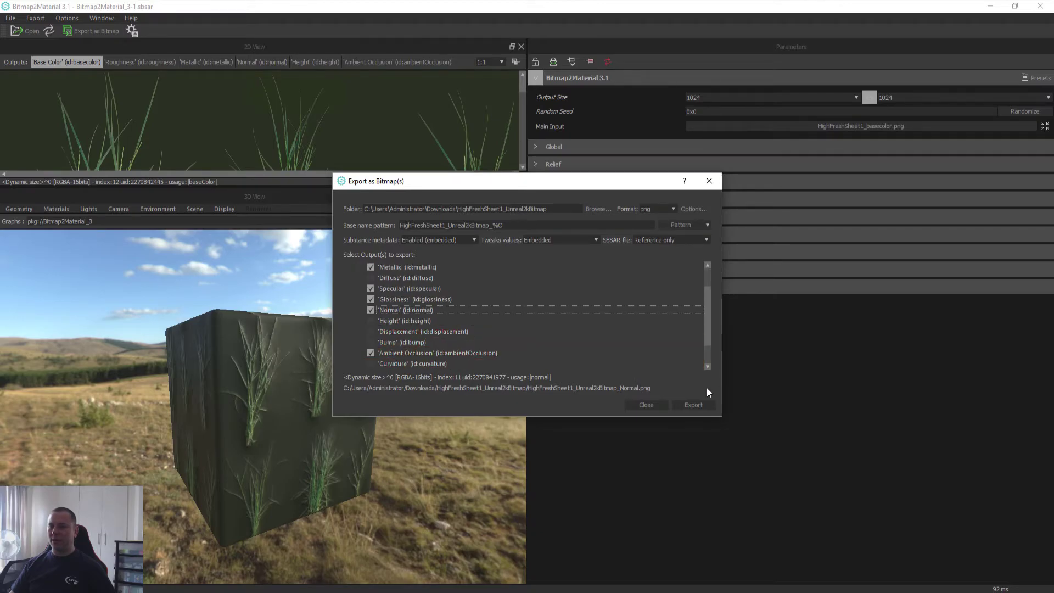
# Export the selected maps as bitmaps and quit Bitmap2Material once rendering finishes
pyautogui.click(694, 406)
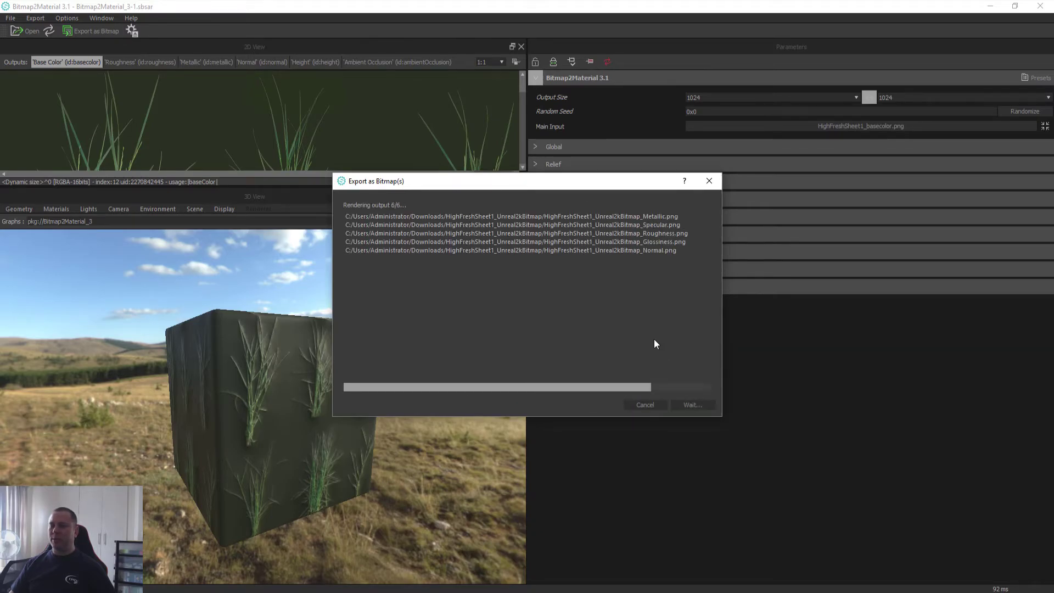
pyautogui.click(646, 404)
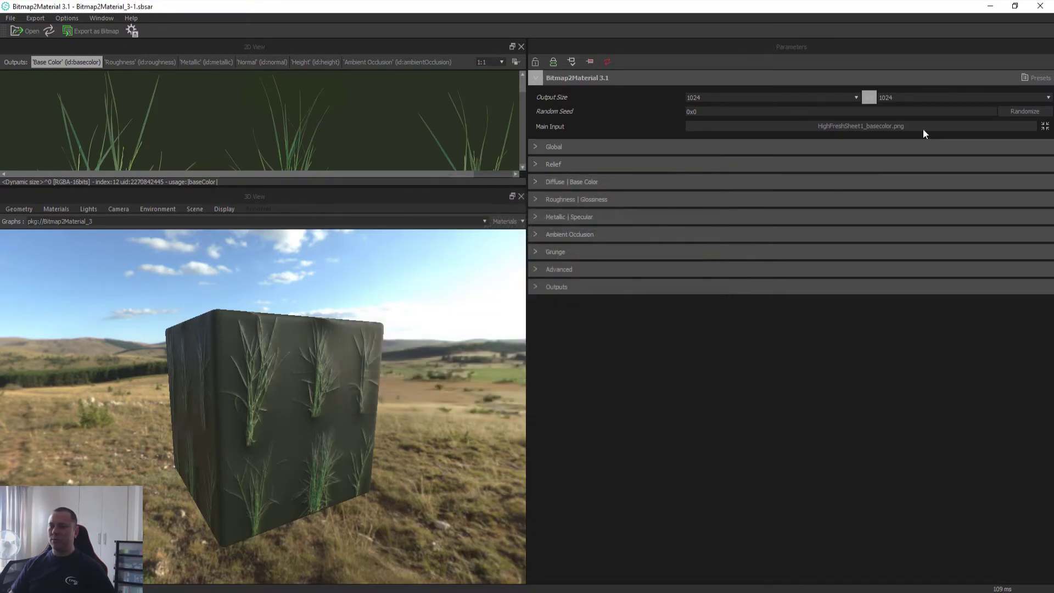
pyautogui.click(1039, 5)
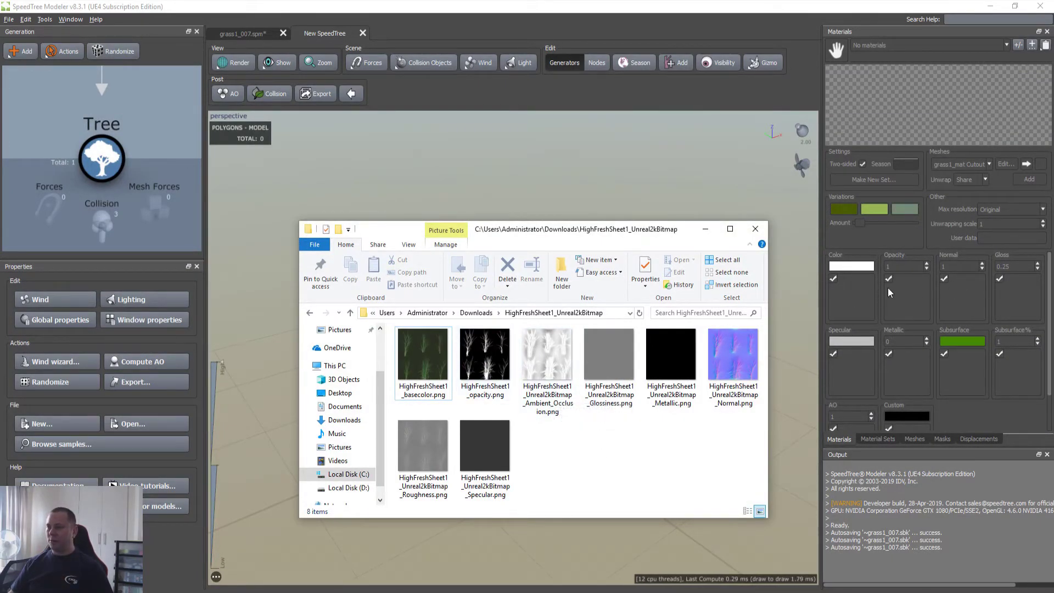
# Add a new material named grass_mat to the empty model in SpeedTree Modeler
pyautogui.click(432, 344)
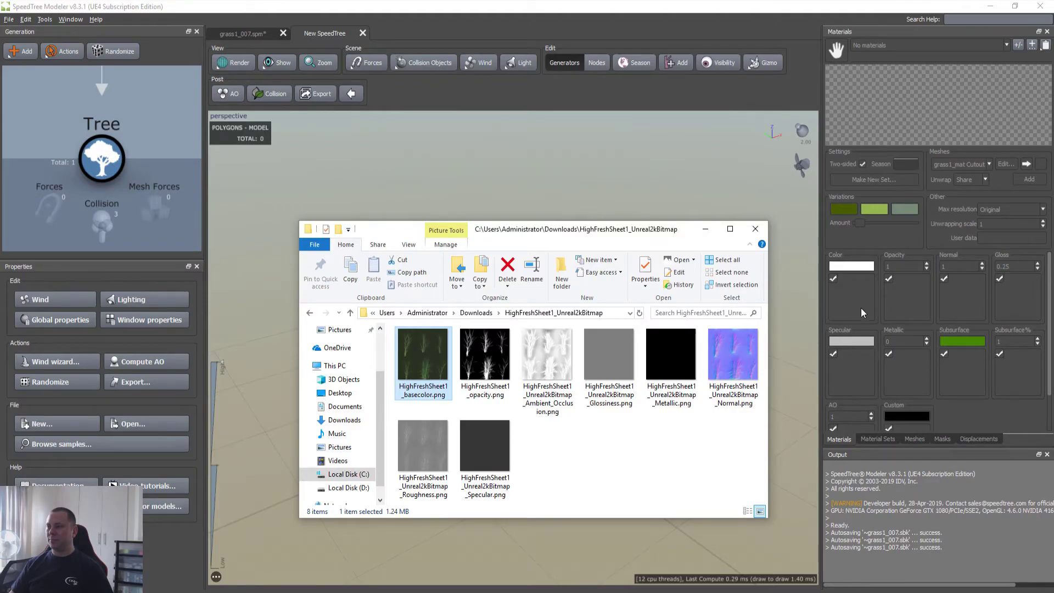
pyautogui.click(1018, 45)
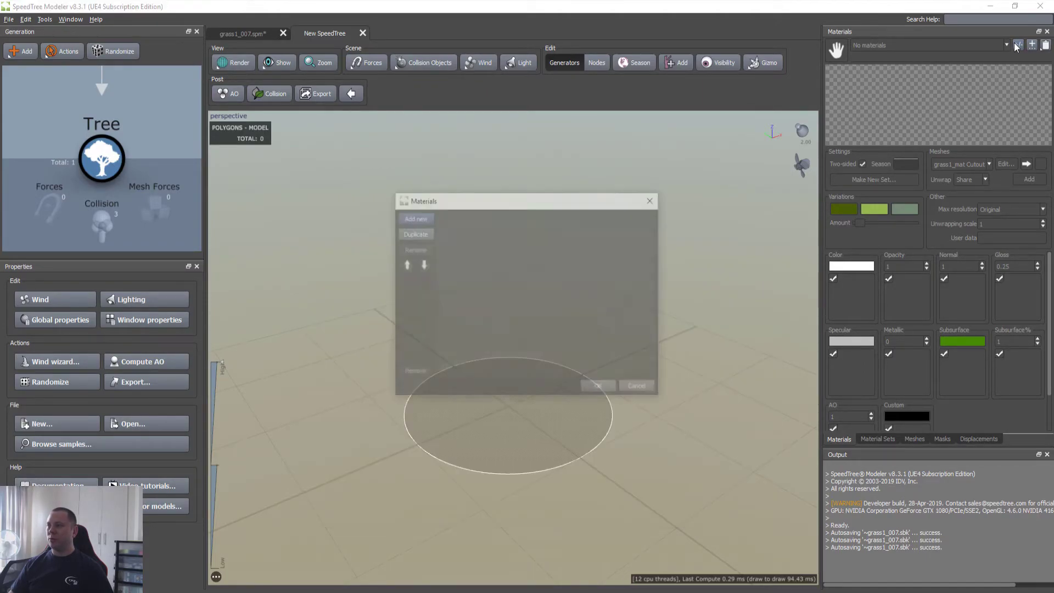
pyautogui.click(414, 217)
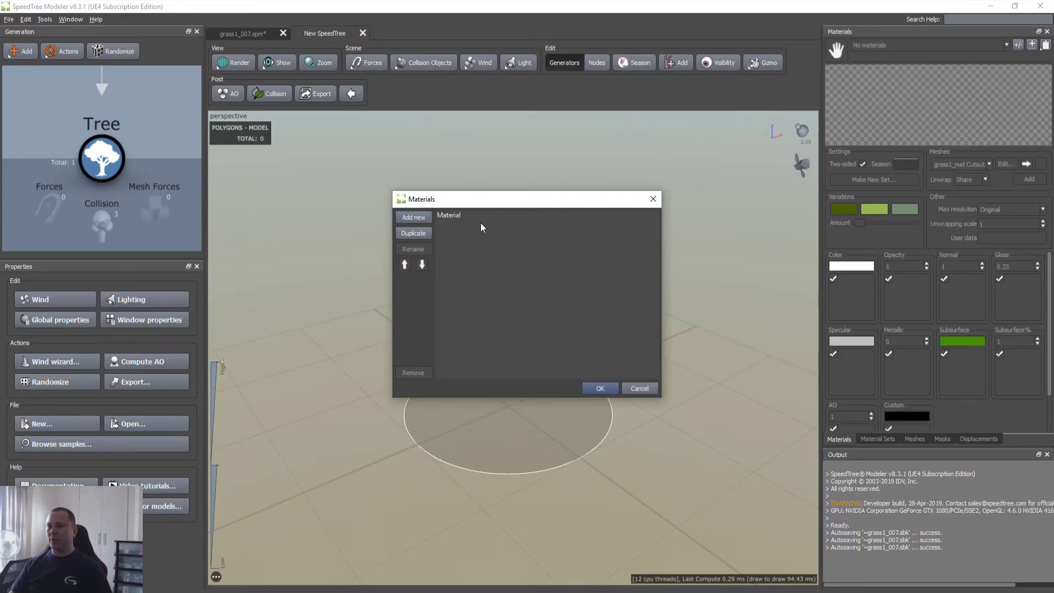
pyautogui.write('grass_mat')
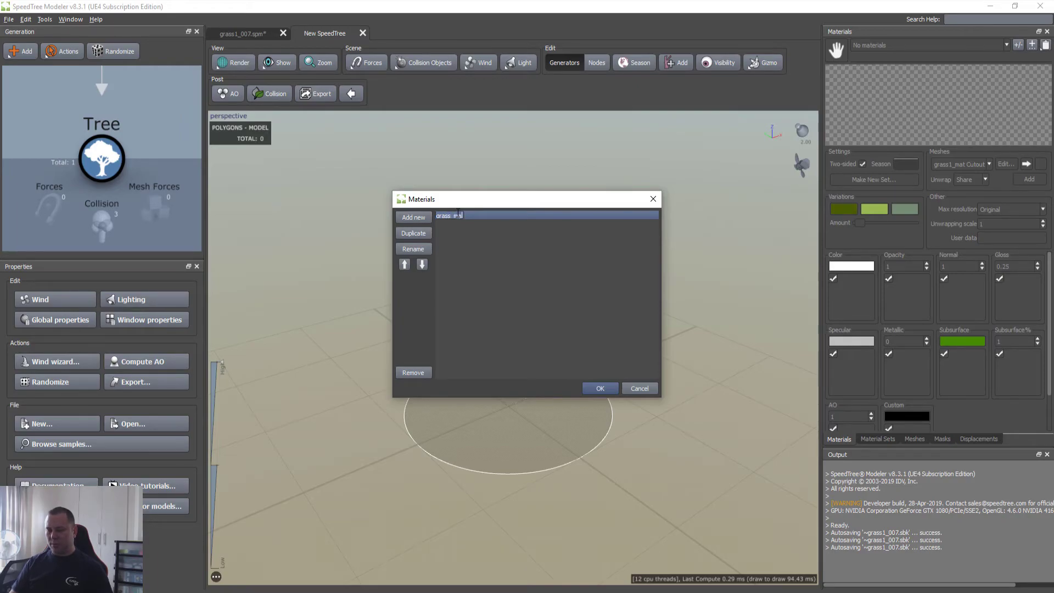
pyautogui.press('Return')
pyautogui.click(600, 388)
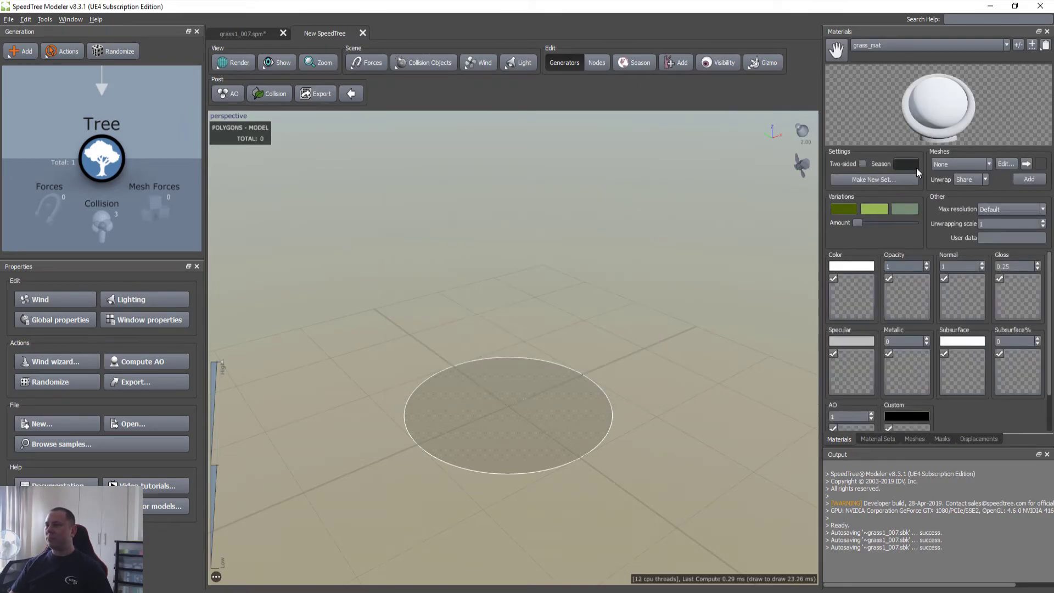
# Assign the basecolor, opacity and normal PNGs to grass_mat's Color, Opacity and Normal maps, and delete the roughness PNG from the folder
pyautogui.hotkey('alt', 'Tab')
pyautogui.moveTo(423, 354); pyautogui.dragTo(865, 308)
pyautogui.moveTo(489, 357); pyautogui.dragTo(909, 305)
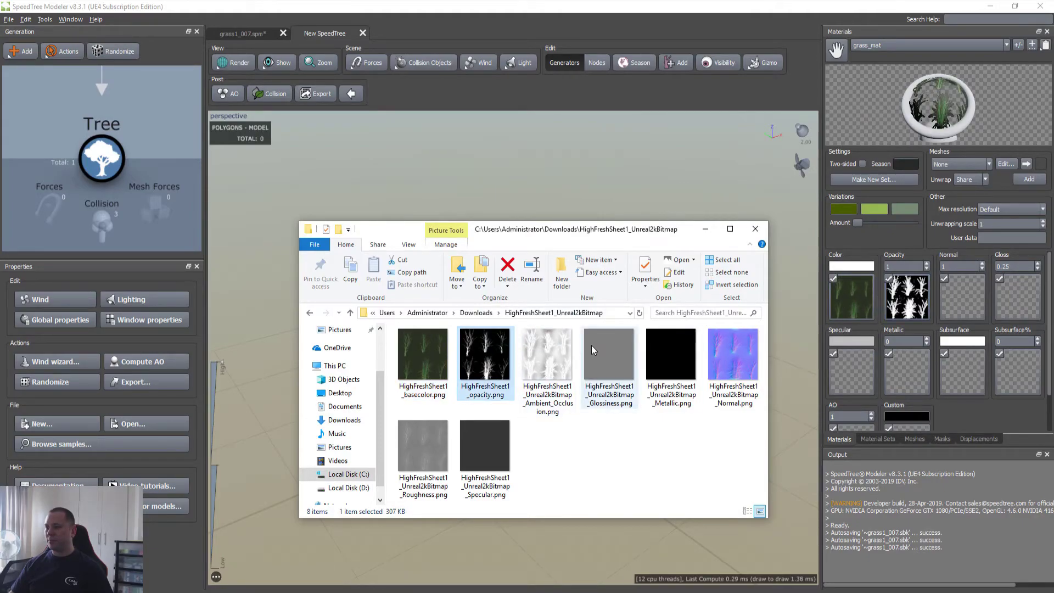
pyautogui.moveTo(736, 358); pyautogui.dragTo(963, 300)
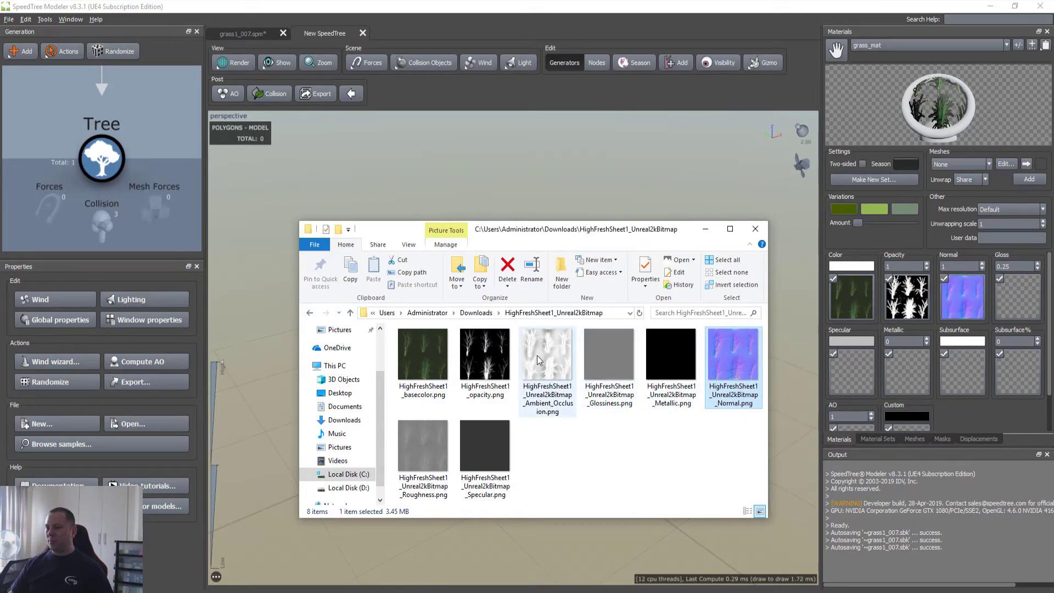
pyautogui.click(423, 445)
pyautogui.press('Delete')
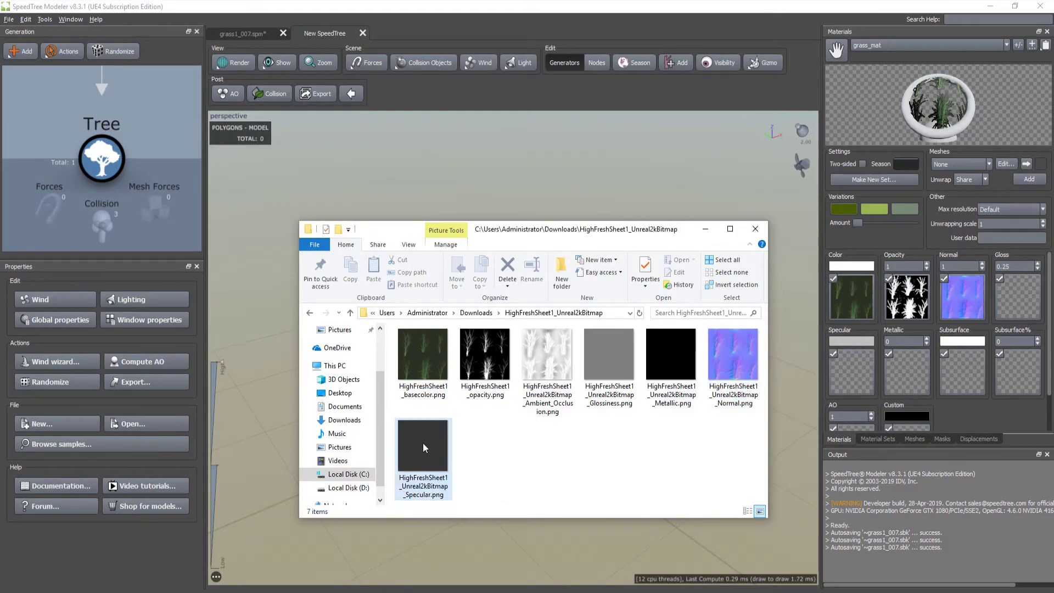
# Assign the specular, metallic, glossiness and ambient occlusion PNGs to grass_mat's Specular, Metallic, Gloss and AO maps
pyautogui.moveTo(424, 450); pyautogui.dragTo(852, 379)
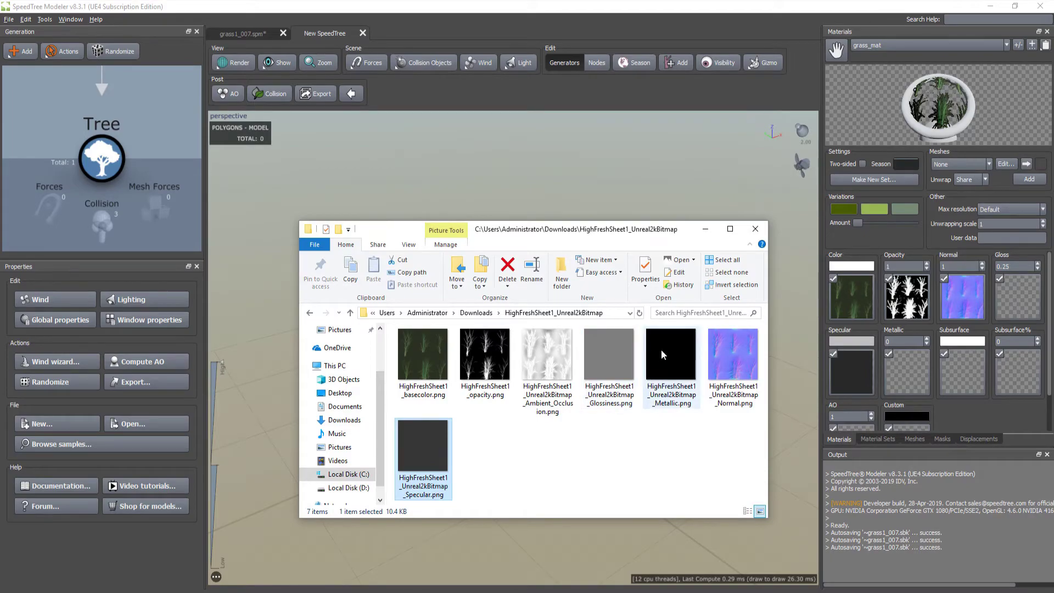
pyautogui.moveTo(661, 349); pyautogui.dragTo(905, 368)
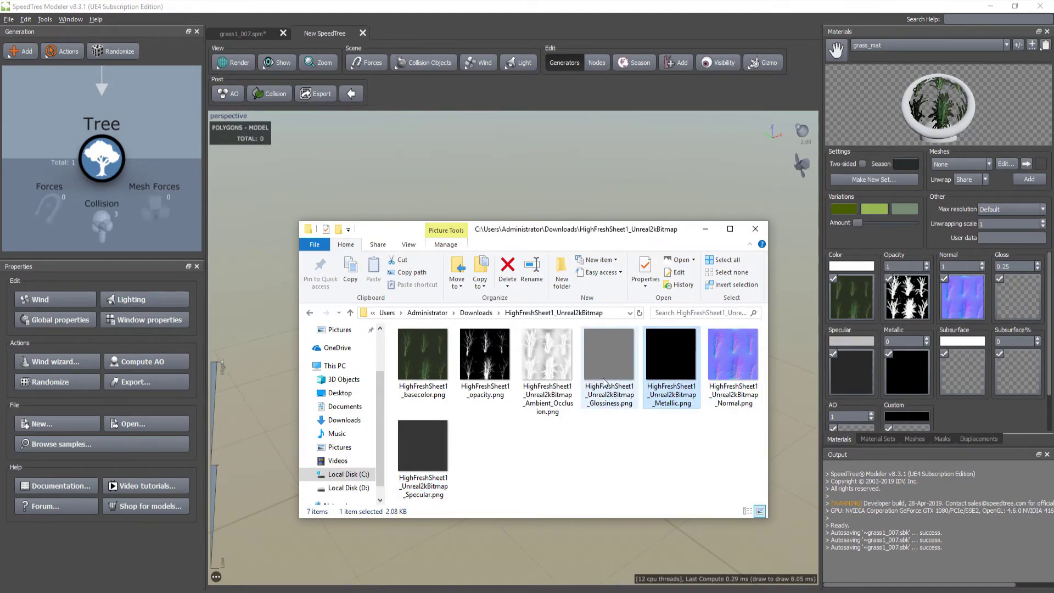
pyautogui.moveTo(611, 368); pyautogui.dragTo(1018, 302)
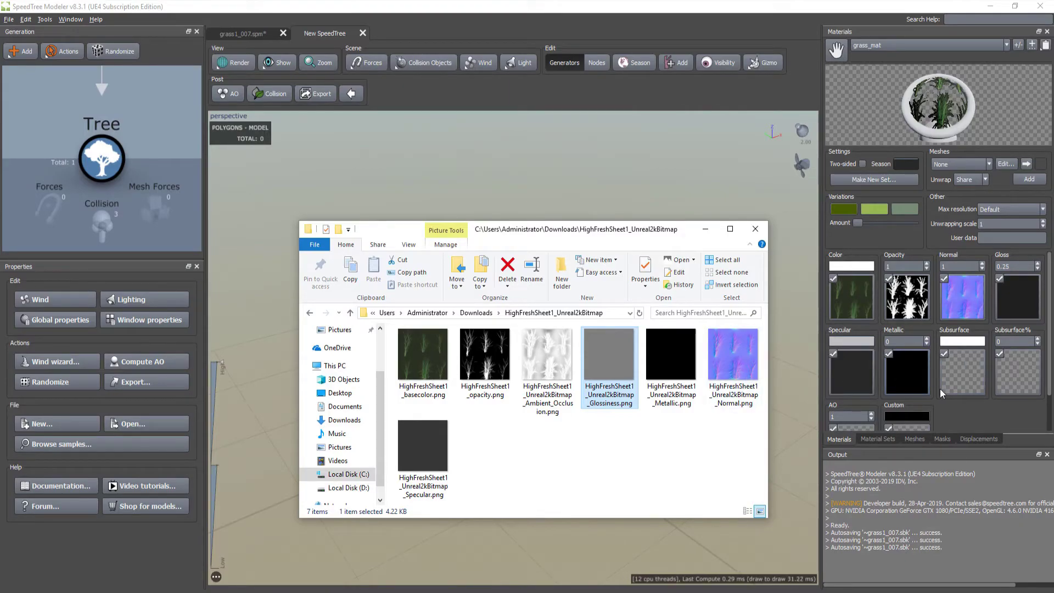
pyautogui.scroll(-1, 938, 393)
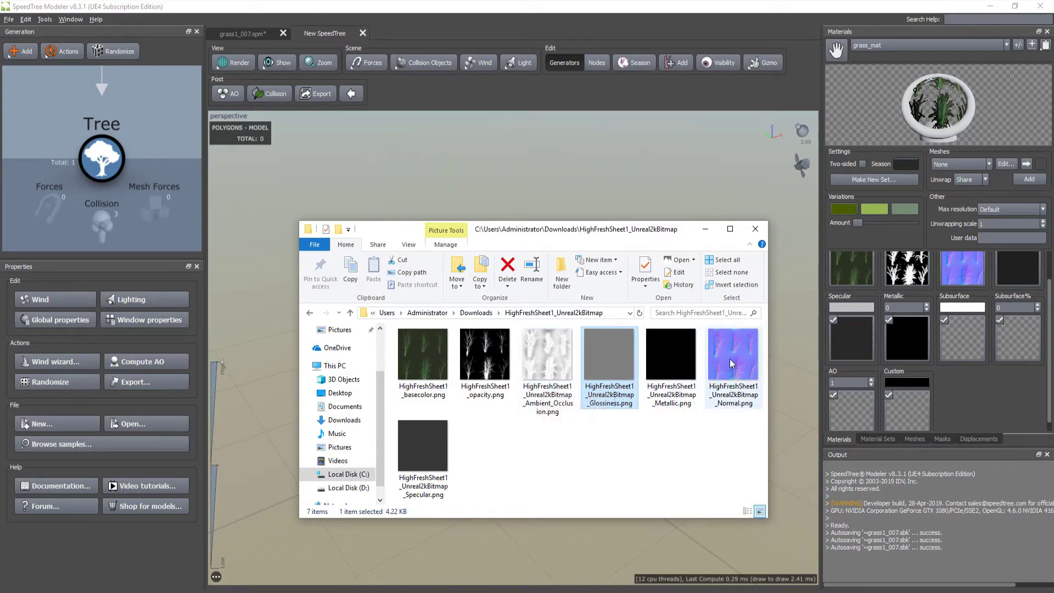
pyautogui.moveTo(532, 365); pyautogui.dragTo(851, 410)
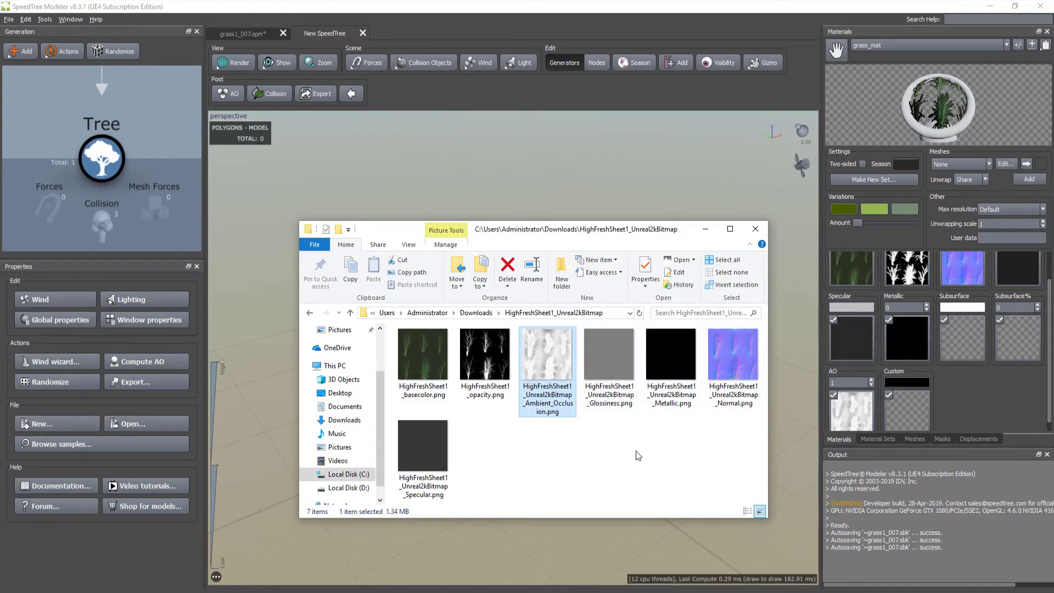
# Set grass_mat's Subsurface% to 1
pyautogui.hotkey('alt', 'Tab')
pyautogui.scroll(1, 982, 348)
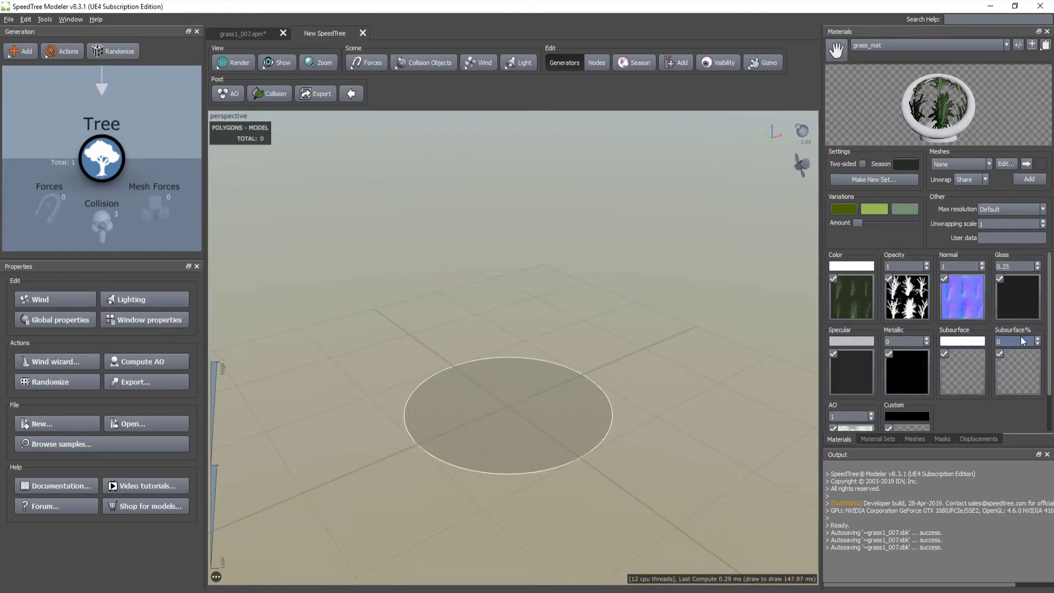
pyautogui.click(997, 341)
pyautogui.write('1')
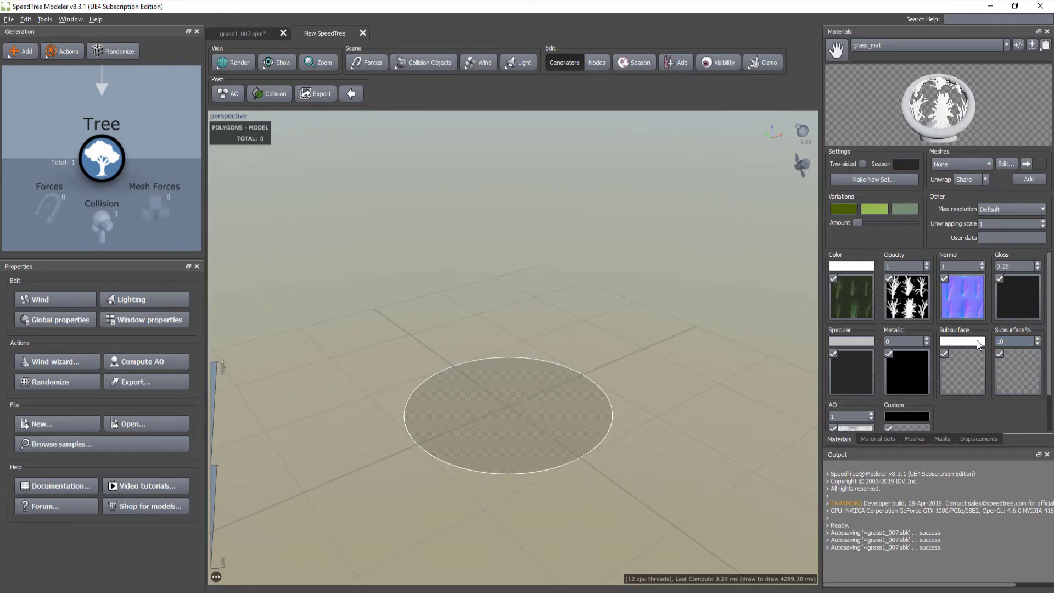
pyautogui.write('1')
# Sample grass_mat's subsurface color from the grass in the preview, adjust it to dark green, and slightly raise the color variation amount
pyautogui.click(957, 342)
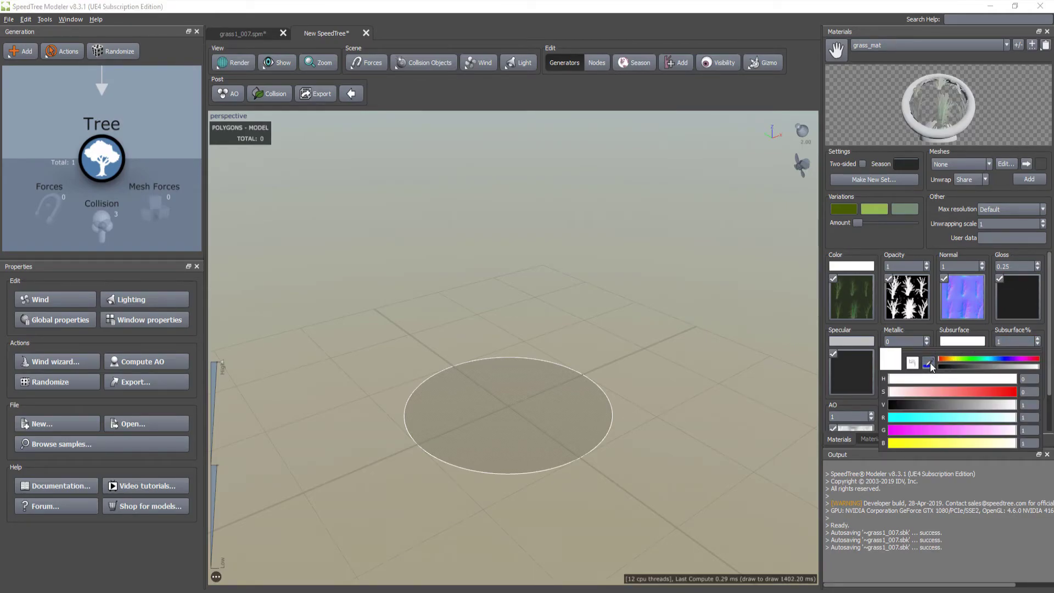
pyautogui.click(942, 109)
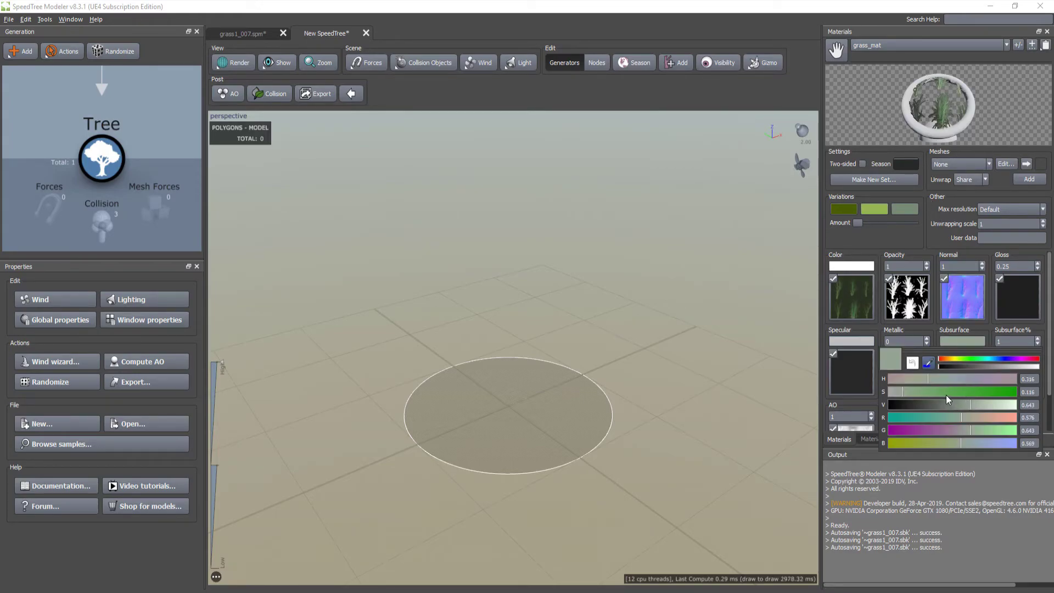
pyautogui.moveTo(912, 392)
pyautogui.mouseDown()
pyautogui.moveTo(983, 392)
pyautogui.moveTo(925, 403)
pyautogui.mouseUp()
pyautogui.click(890, 239)
pyautogui.moveTo(942, 102); pyautogui.dragTo(932, 127)
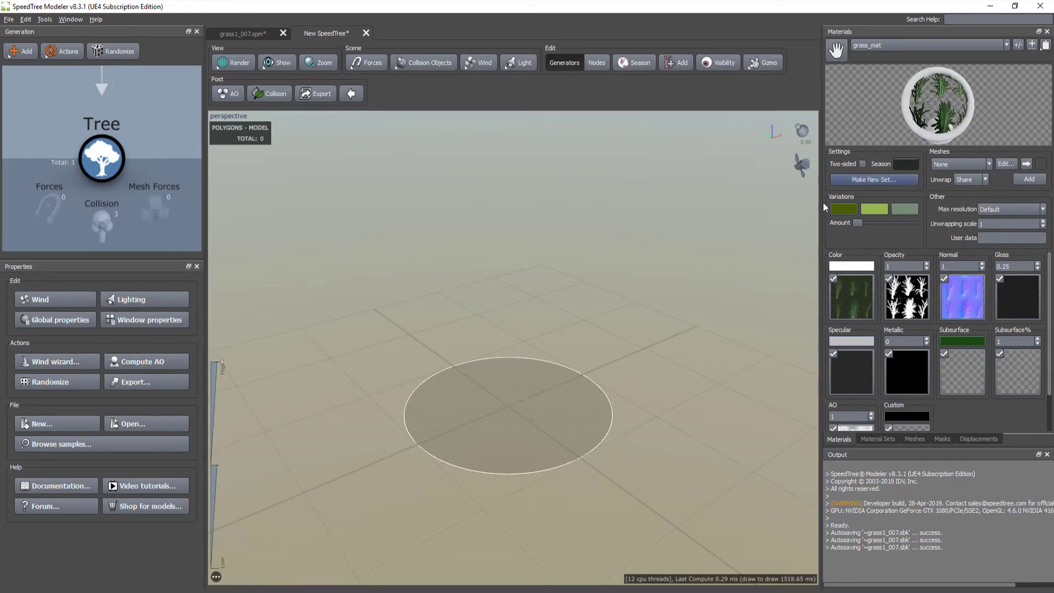
pyautogui.moveTo(857, 223); pyautogui.dragTo(860, 223)
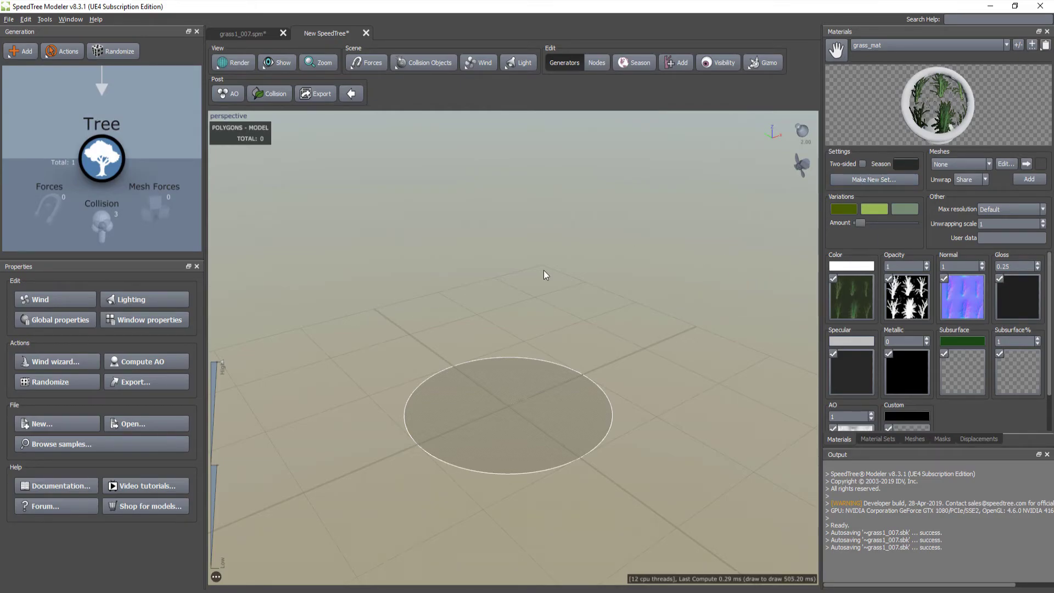
# Save the new SpeedTree model as grass_1 in C:\temp
pyautogui.hotkey('ctrl', 's')
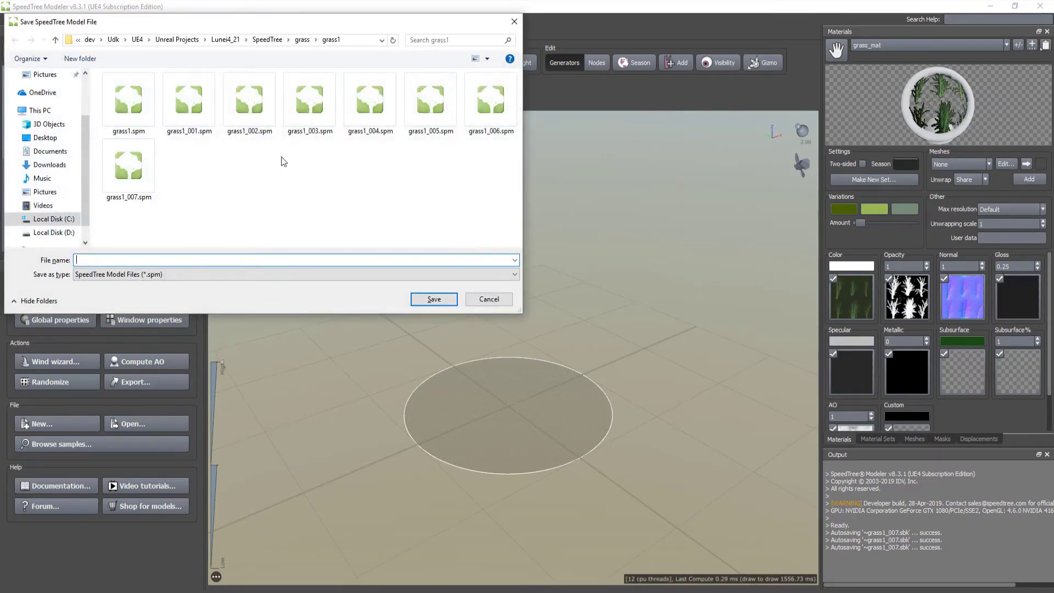
pyautogui.click(135, 41)
pyautogui.click(140, 40)
pyautogui.doubleClick(120, 233)
pyautogui.click(165, 259)
pyautogui.write('grass_1')
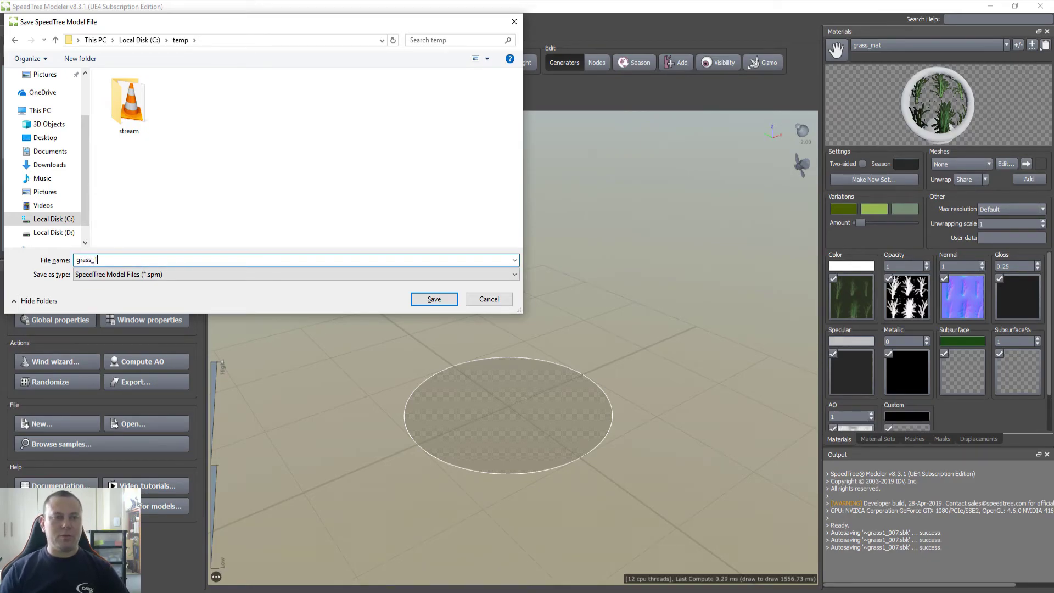
pyautogui.press('Return')
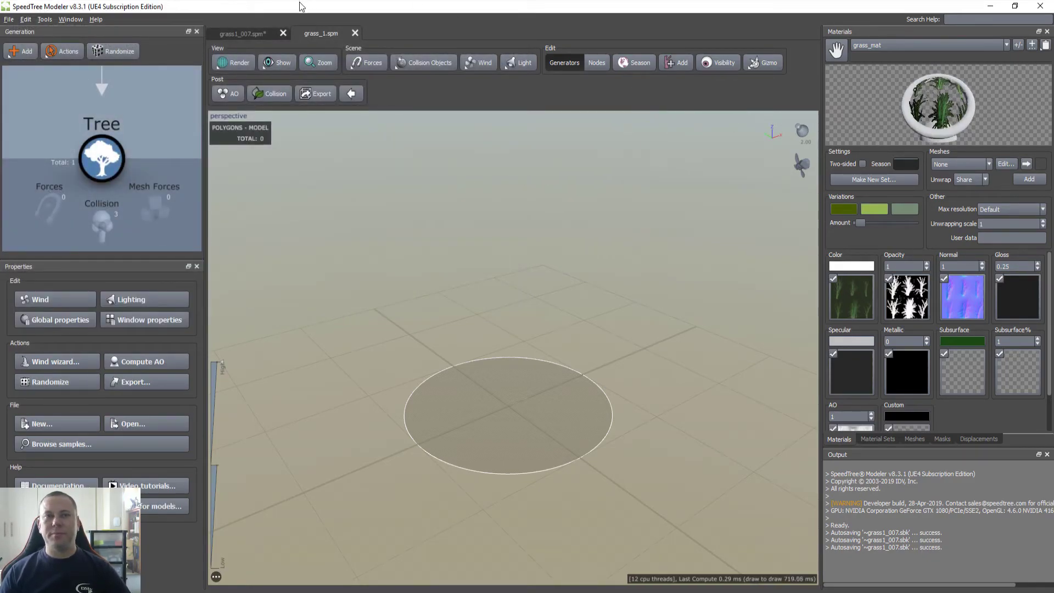
# Close the grass1_007.spm model and make grass_mat two-sided, checking it on the preview
pyautogui.click(282, 34)
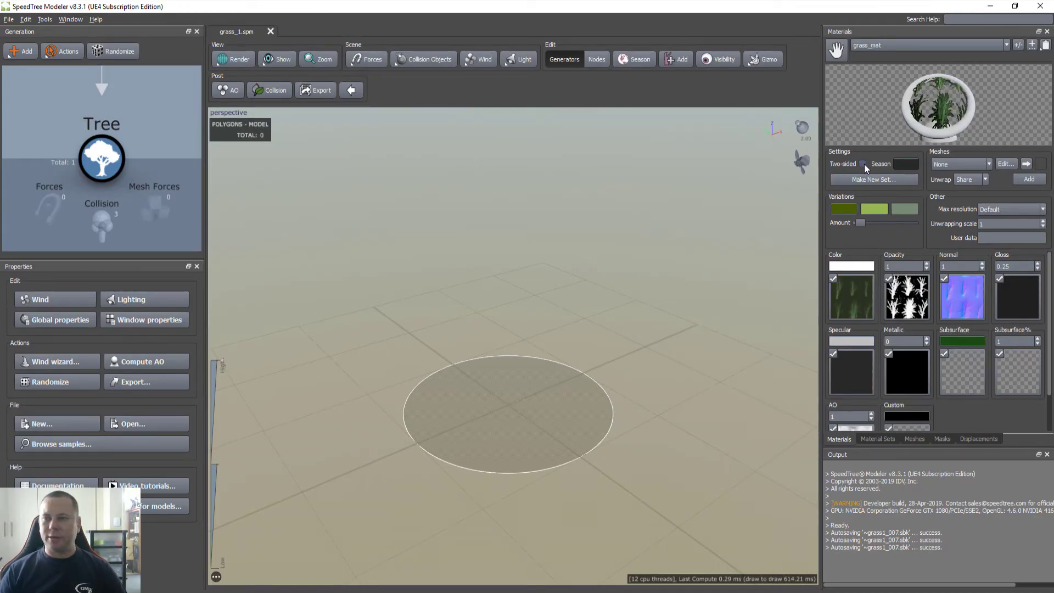
pyautogui.click(863, 164)
pyautogui.moveTo(936, 107); pyautogui.dragTo(899, 145)
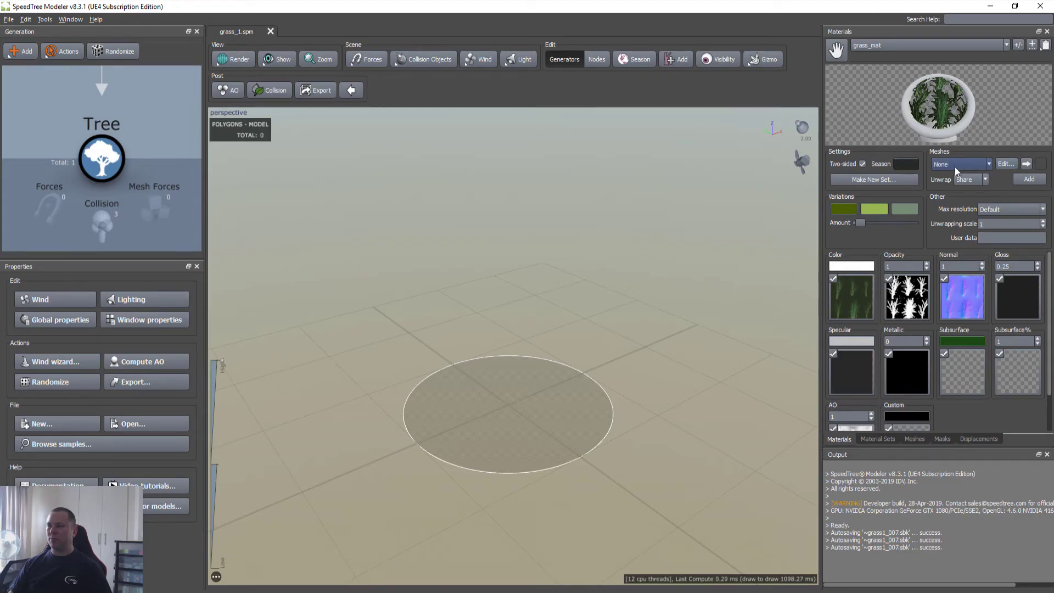
# Start a cutout mesh for grass_mat using the opacity view, anchoring it at the base of the lower-middle grass clump
pyautogui.click(1005, 165)
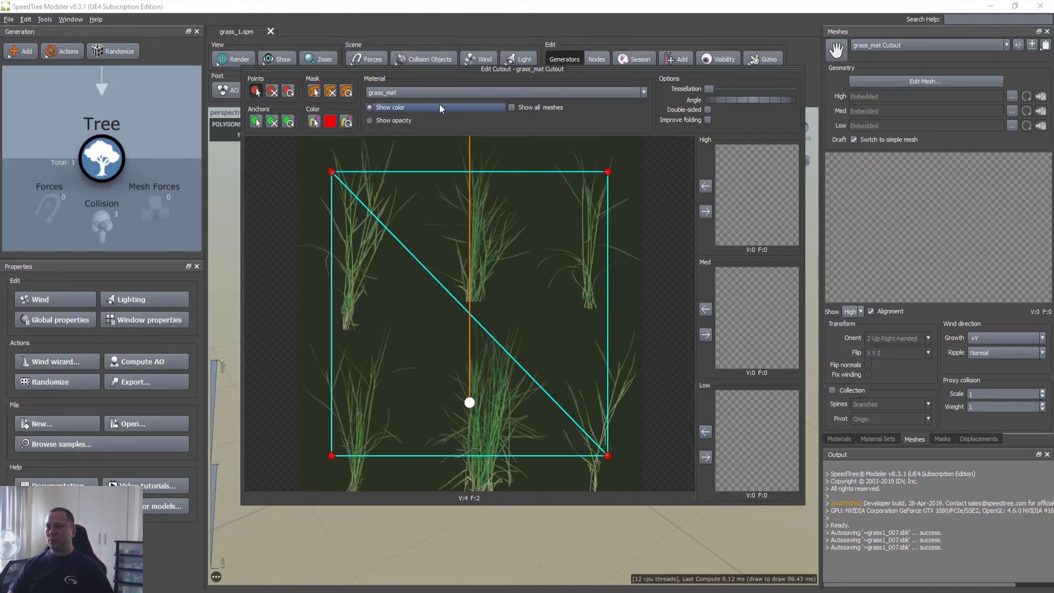
pyautogui.click(370, 120)
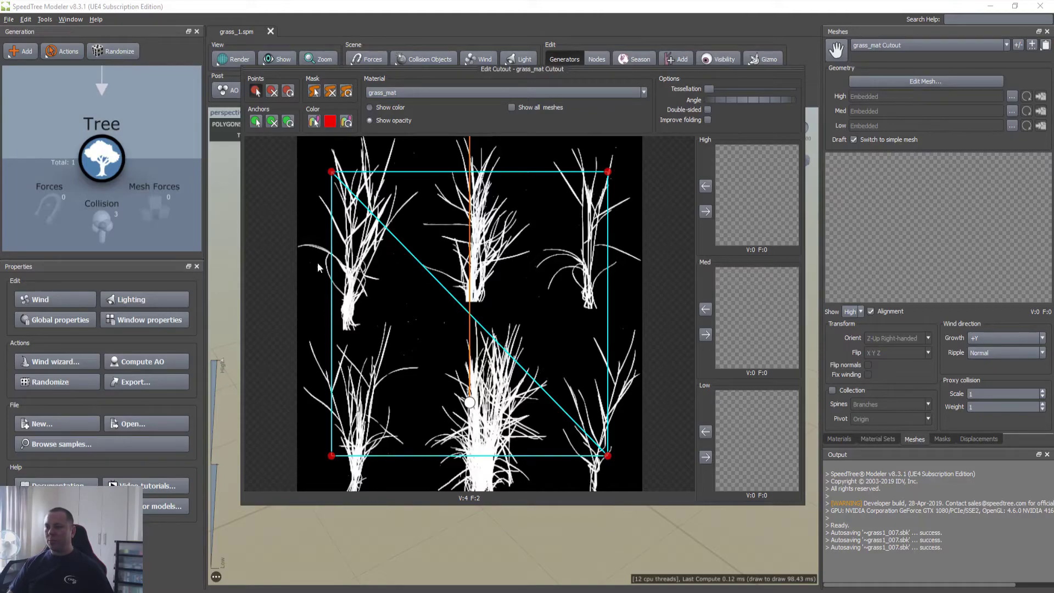
pyautogui.moveTo(469, 403); pyautogui.dragTo(481, 494)
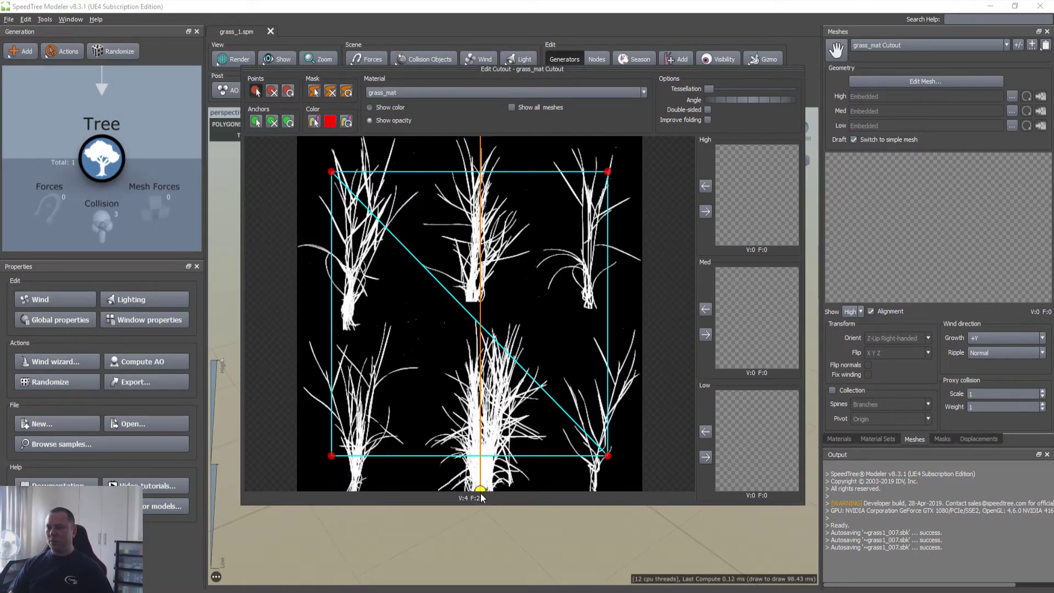
# Fit the cutout's four corner points around the lower-middle grass clump, with the bottom pair on the texture's lower edge
pyautogui.moveTo(608, 456); pyautogui.dragTo(508, 492)
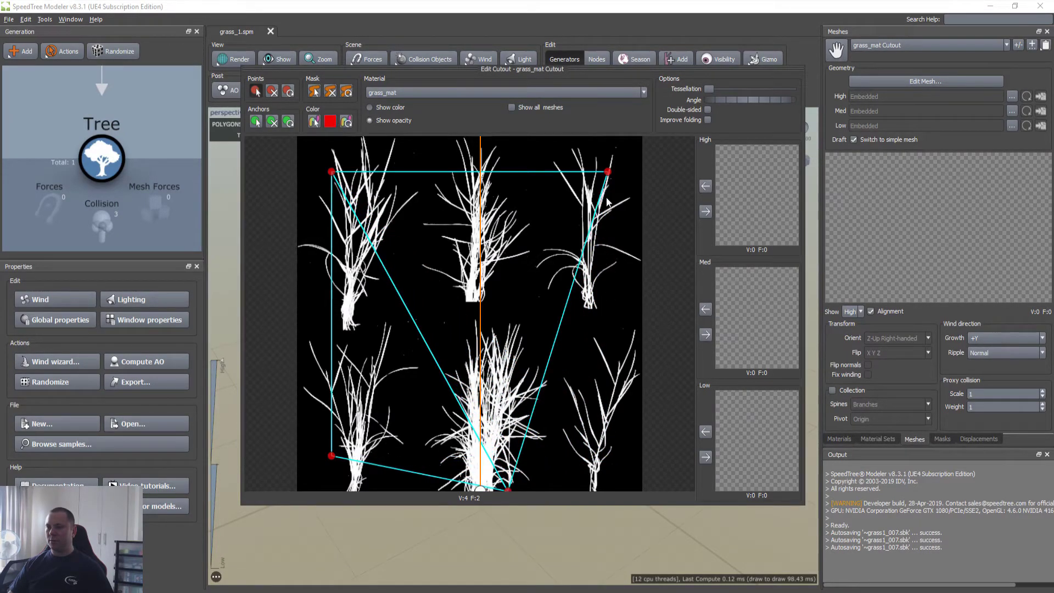
pyautogui.moveTo(609, 173); pyautogui.dragTo(529, 345)
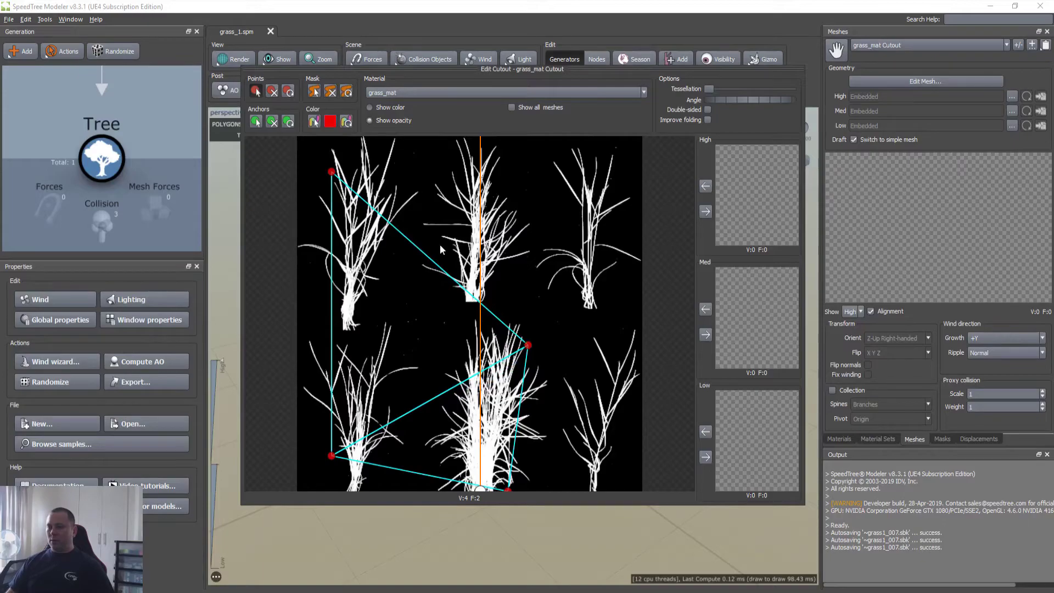
pyautogui.moveTo(331, 172); pyautogui.dragTo(466, 343)
pyautogui.moveTo(331, 458); pyautogui.dragTo(450, 496)
pyautogui.moveTo(464, 342); pyautogui.dragTo(449, 376)
pyautogui.moveTo(525, 349)
pyautogui.mouseDown()
pyautogui.moveTo(502, 332)
pyautogui.moveTo(522, 333)
pyautogui.mouseUp()
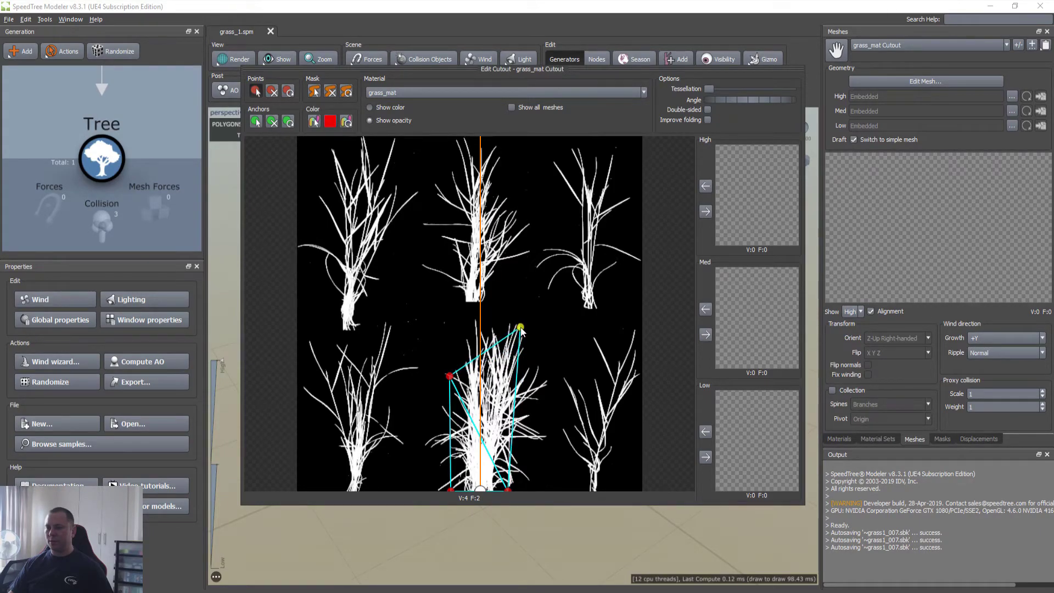
pyautogui.moveTo(450, 376); pyautogui.dragTo(466, 340)
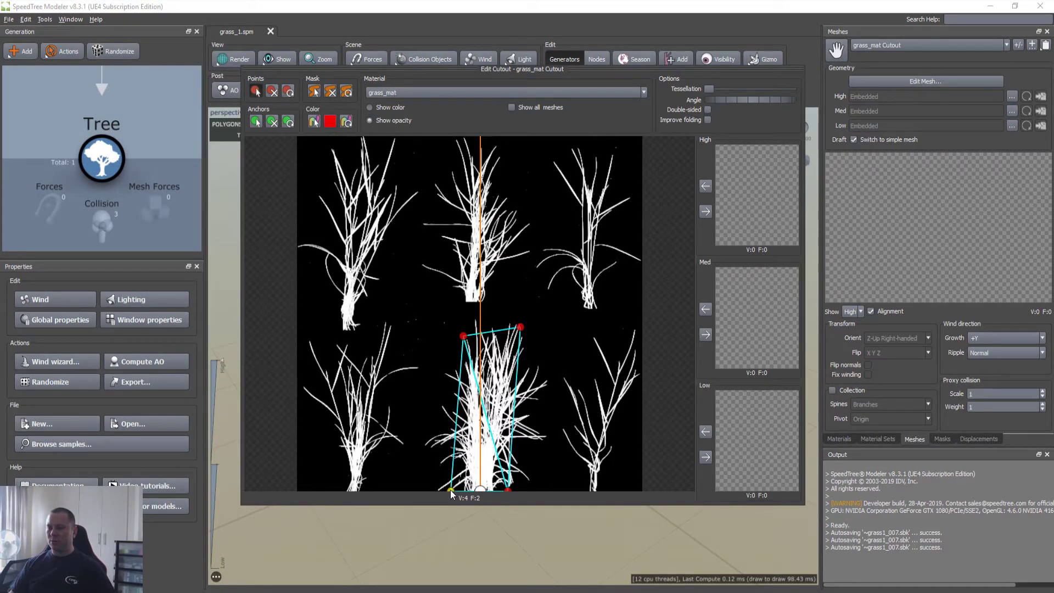
# Tighten the four-point outline around the clump's dense core and store it as the Low mesh
pyautogui.moveTo(450, 490)
pyautogui.mouseDown()
pyautogui.moveTo(511, 493)
pyautogui.moveTo(449, 490)
pyautogui.mouseUp()
pyautogui.moveTo(520, 329); pyautogui.dragTo(457, 335)
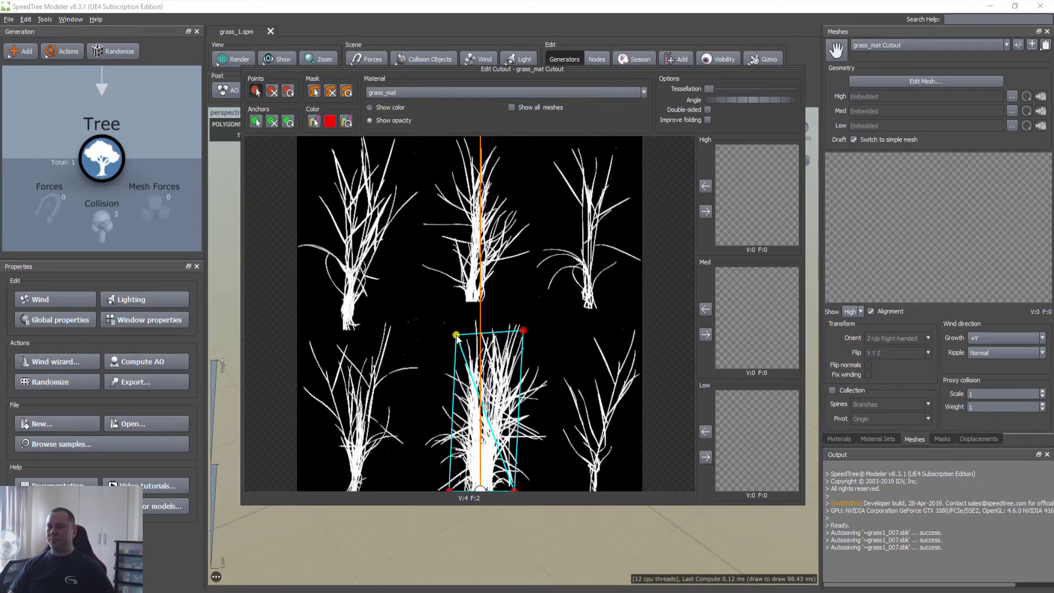
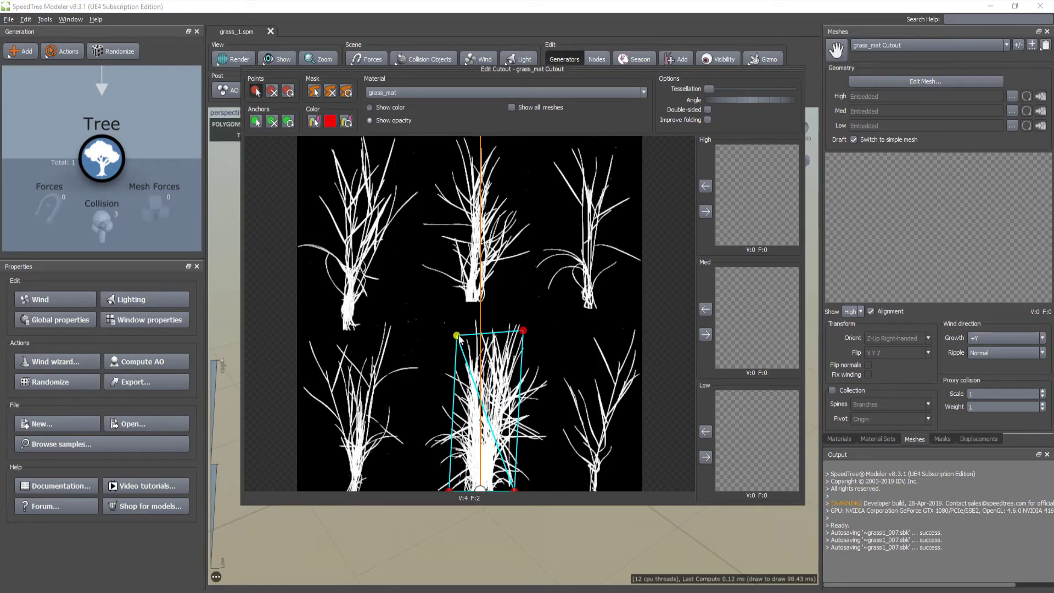
pyautogui.moveTo(459, 335); pyautogui.dragTo(469, 352)
pyautogui.moveTo(523, 331); pyautogui.dragTo(519, 329)
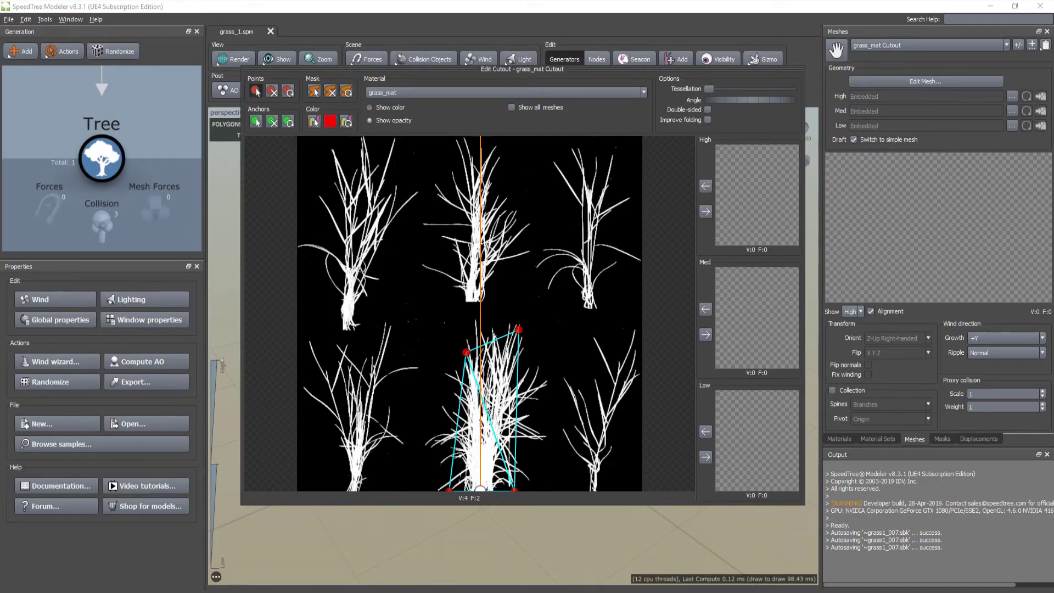
pyautogui.click(705, 458)
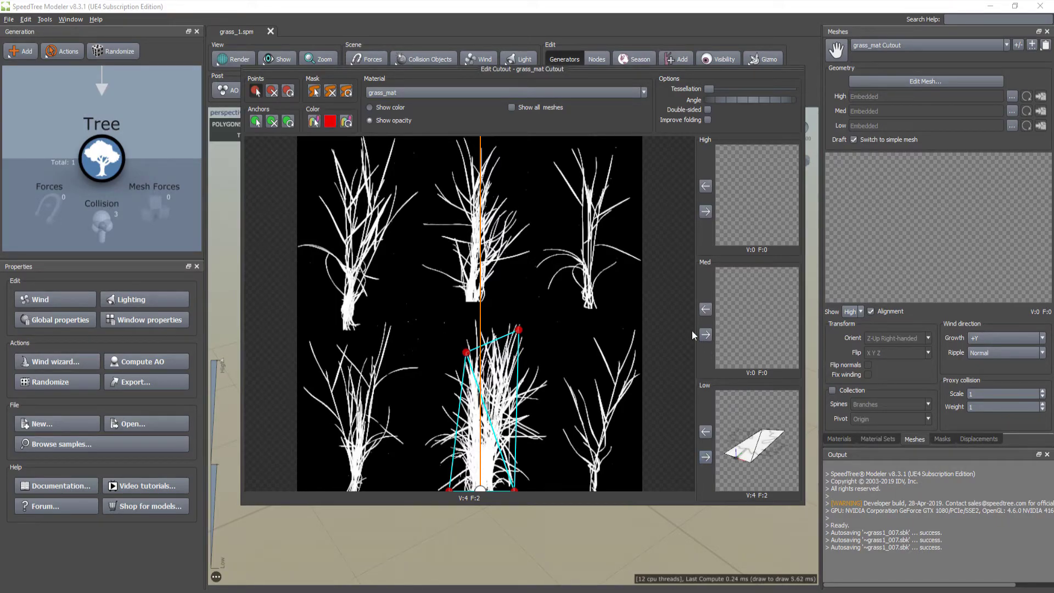
# Raise the upper-left corner, add a bulging midpoint on each side of the clump, and store the six-point outline as the Med mesh
pyautogui.moveTo(466, 352); pyautogui.dragTo(462, 328)
pyautogui.moveTo(454, 419); pyautogui.dragTo(434, 414)
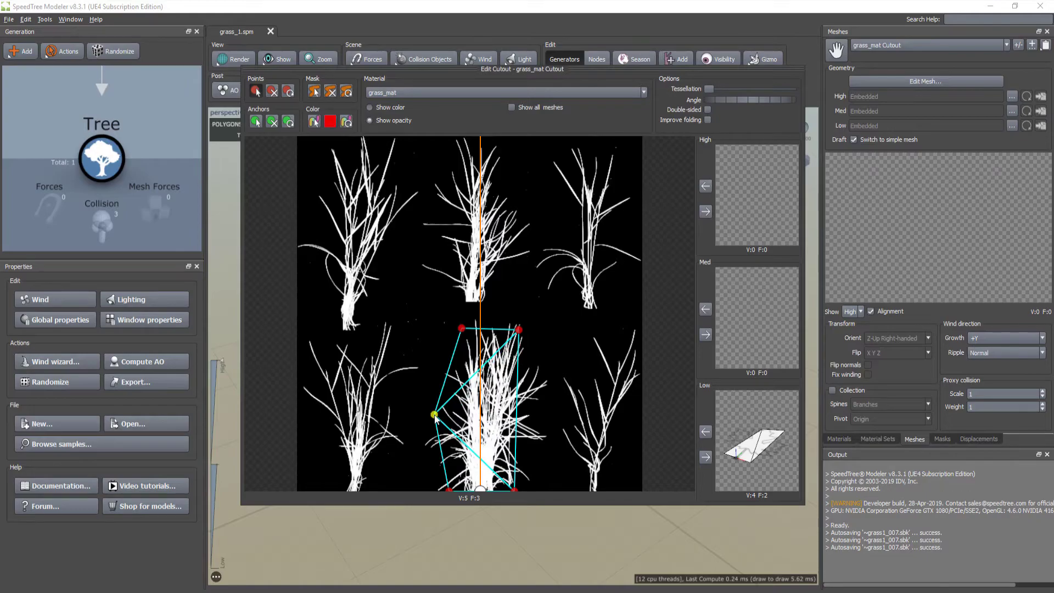
pyautogui.moveTo(515, 416); pyautogui.dragTo(542, 415)
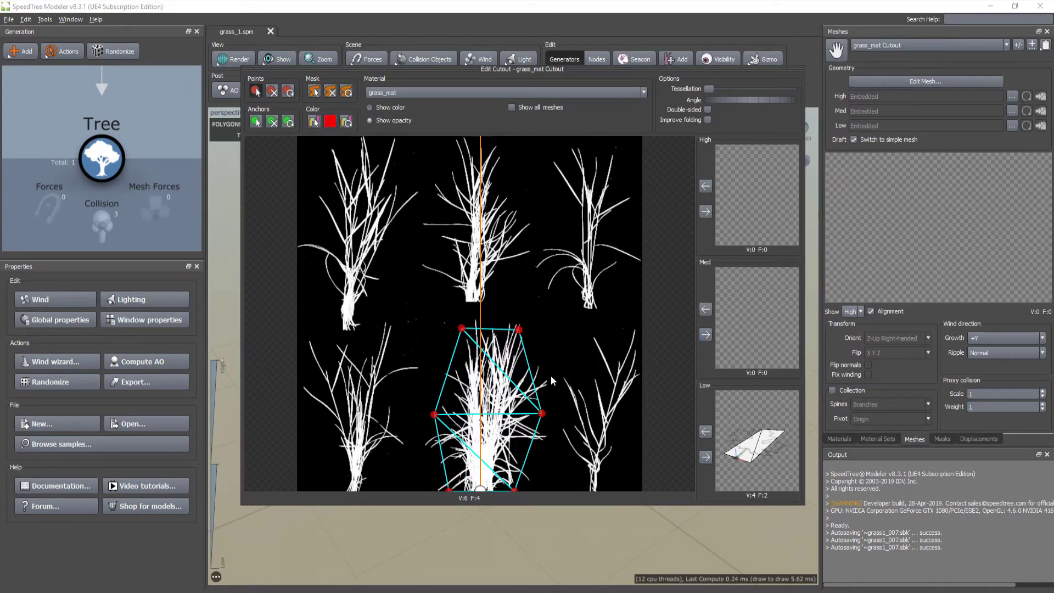
pyautogui.moveTo(540, 413); pyautogui.dragTo(534, 414)
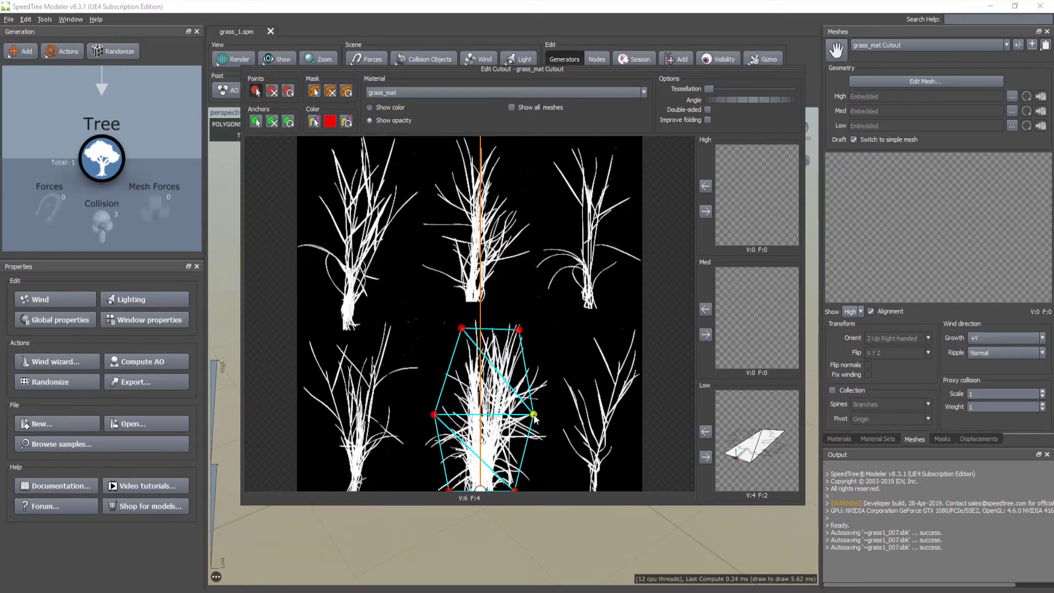
pyautogui.moveTo(434, 414); pyautogui.dragTo(438, 415)
pyautogui.click(705, 334)
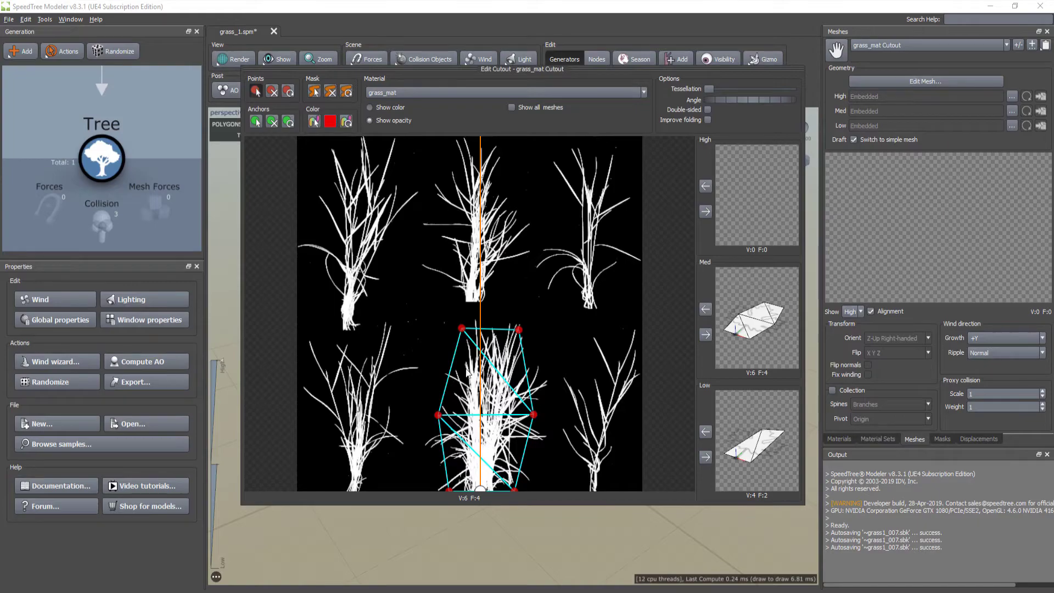
# Add a point above the clump's tip and widen the outline's left side with an extra point to cover the outer blades
pyautogui.click(481, 311)
pyautogui.click(485, 403)
pyautogui.moveTo(438, 416); pyautogui.dragTo(426, 401)
pyautogui.click(435, 446)
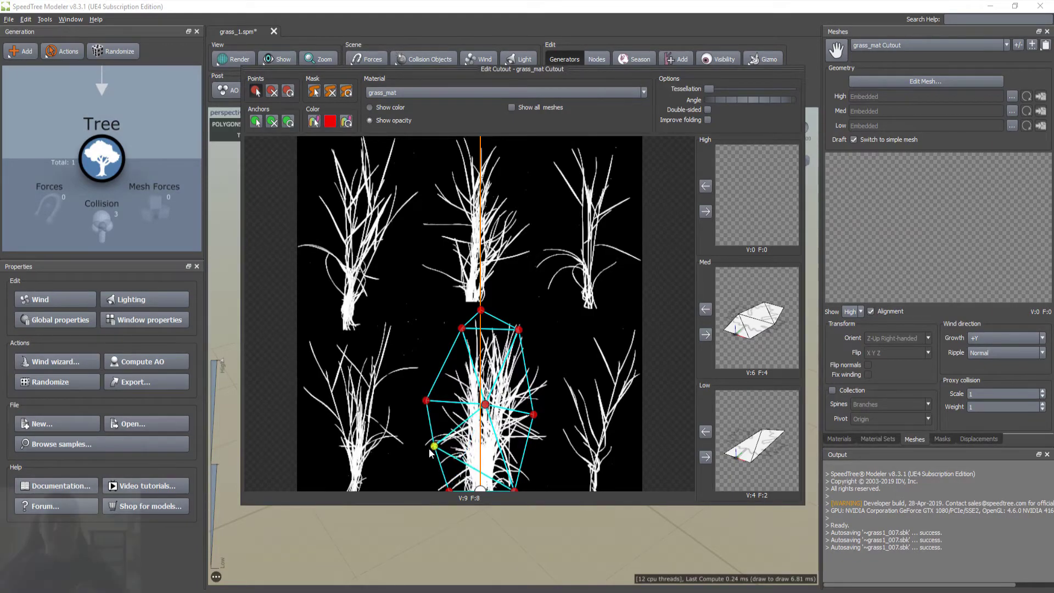
pyautogui.moveTo(434, 446); pyautogui.dragTo(421, 455)
pyautogui.moveTo(462, 328); pyautogui.dragTo(456, 326)
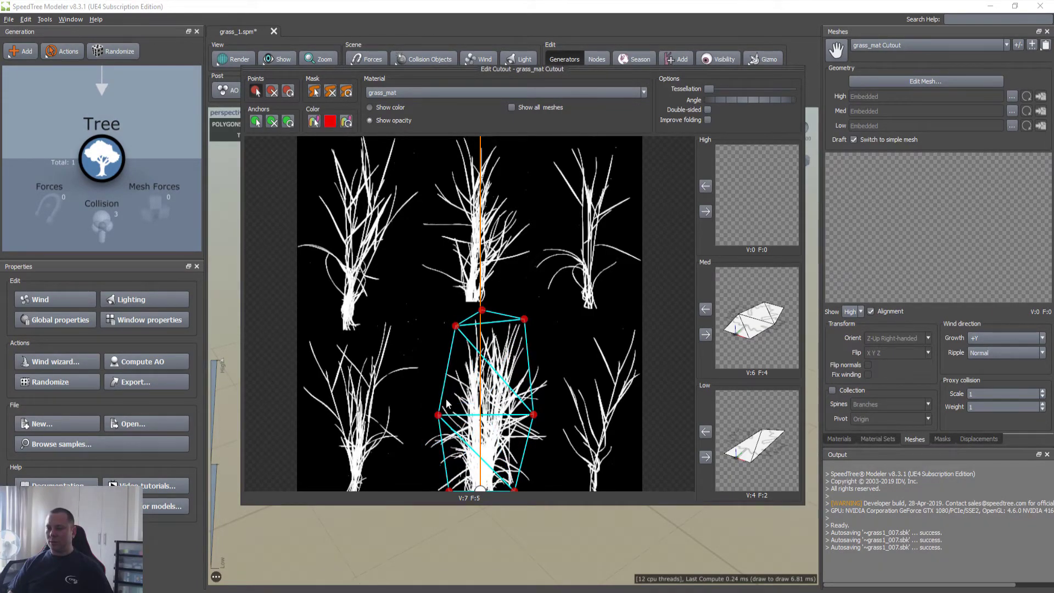
pyautogui.moveTo(439, 415); pyautogui.dragTo(432, 413)
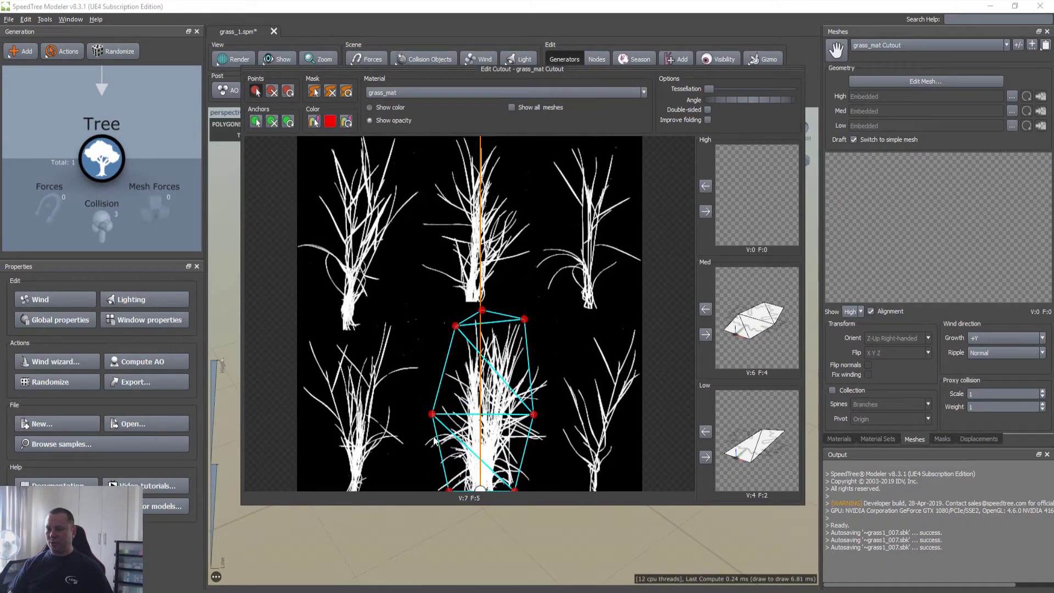
pyautogui.click(443, 460)
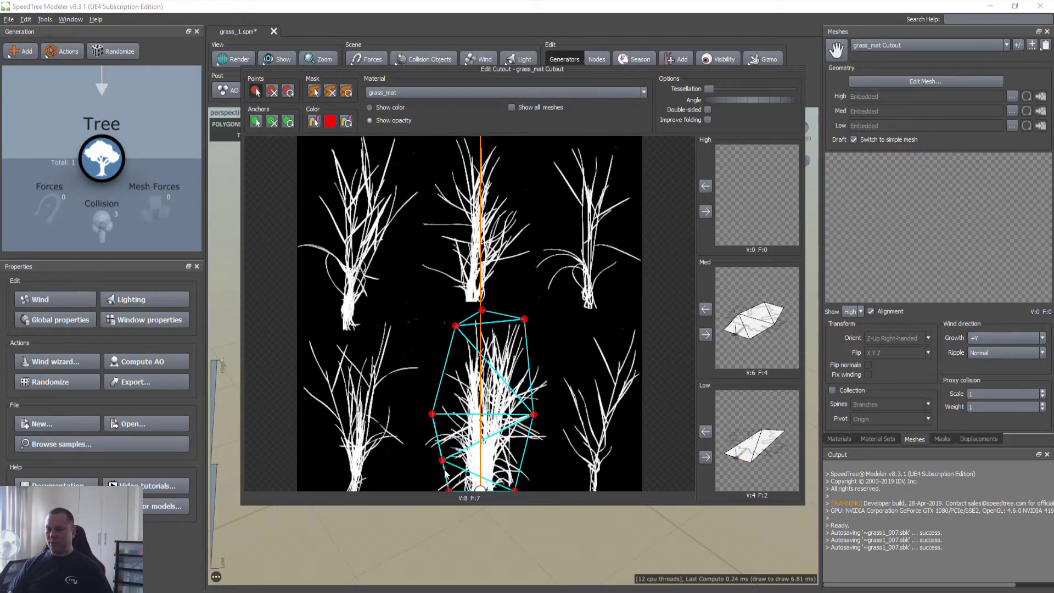
pyautogui.moveTo(449, 489); pyautogui.dragTo(420, 449)
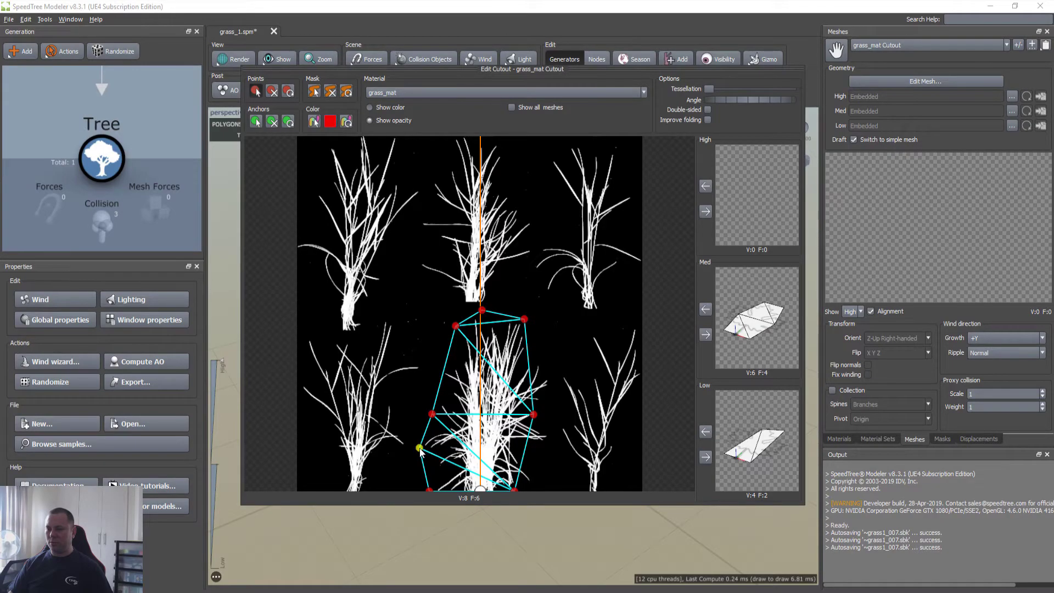
# Widen the outline's right side to the outer blades, adding a point in the clump's center and one on the lower right
pyautogui.moveTo(534, 414); pyautogui.dragTo(554, 393)
pyautogui.moveTo(517, 490); pyautogui.dragTo(533, 490)
pyautogui.moveTo(555, 396); pyautogui.dragTo(556, 400)
pyautogui.moveTo(540, 453); pyautogui.dragTo(486, 418)
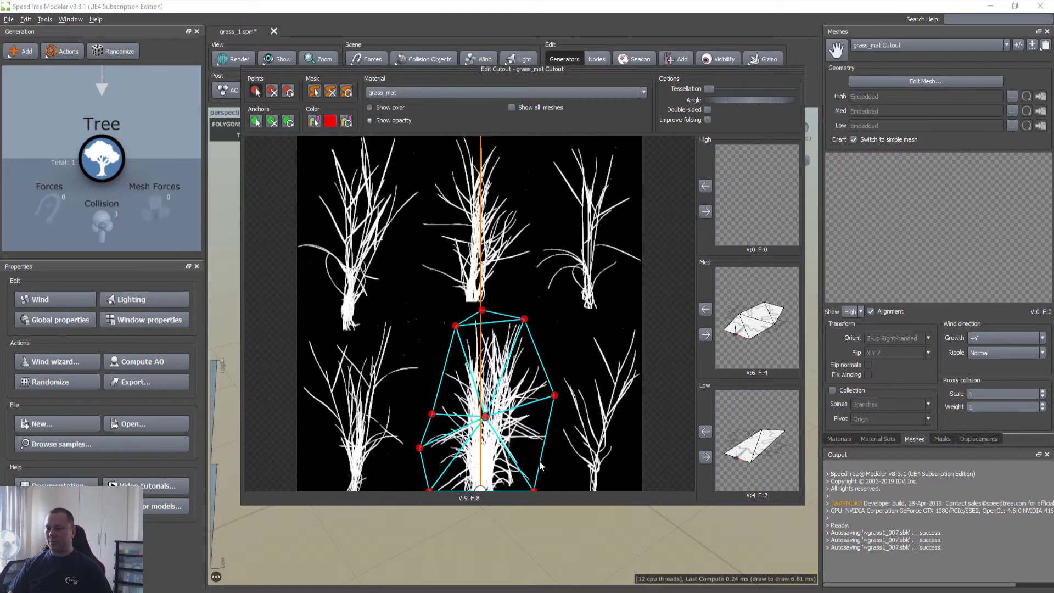
pyautogui.moveTo(542, 447)
pyautogui.mouseDown()
pyautogui.moveTo(521, 446)
pyautogui.moveTo(528, 452)
pyautogui.mouseUp()
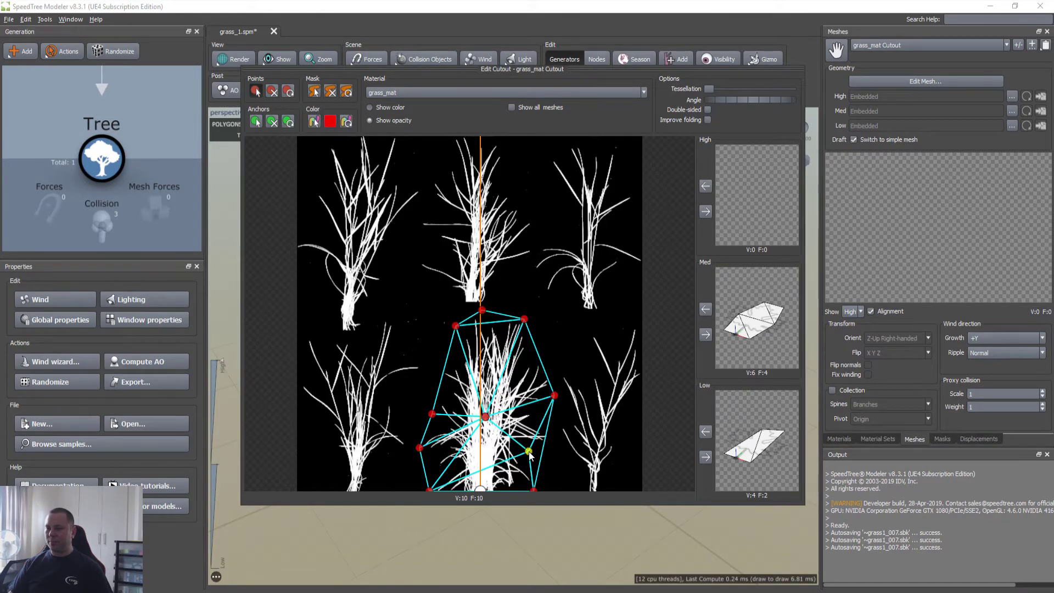
pyautogui.moveTo(555, 396); pyautogui.dragTo(553, 402)
pyautogui.moveTo(529, 451); pyautogui.dragTo(545, 454)
# Delete the extra lower-right outline point and store the resulting outline as the High mesh
pyautogui.click(272, 91)
pyautogui.click(543, 457)
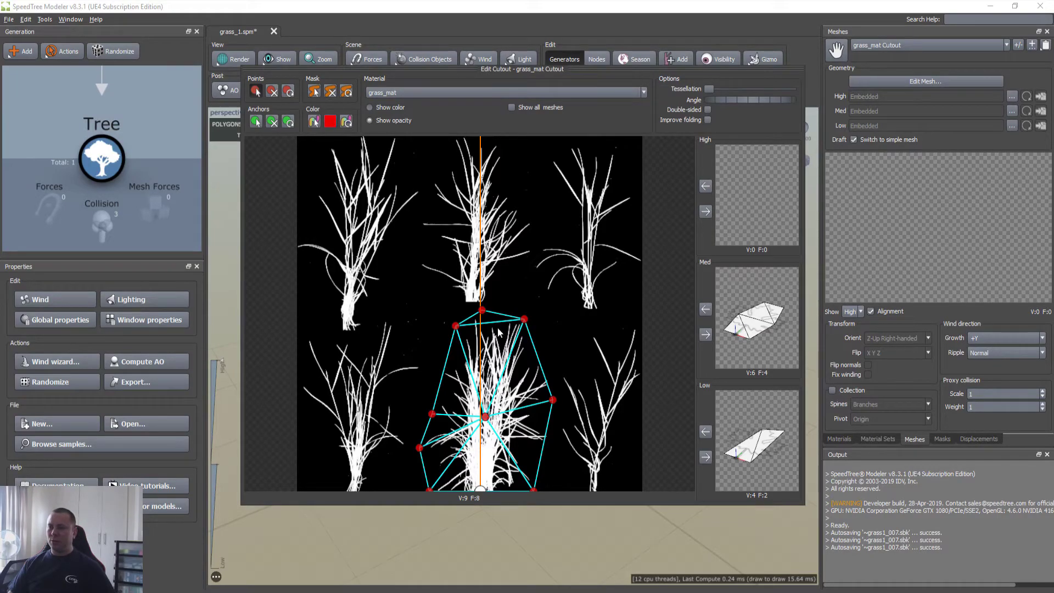
pyautogui.click(705, 210)
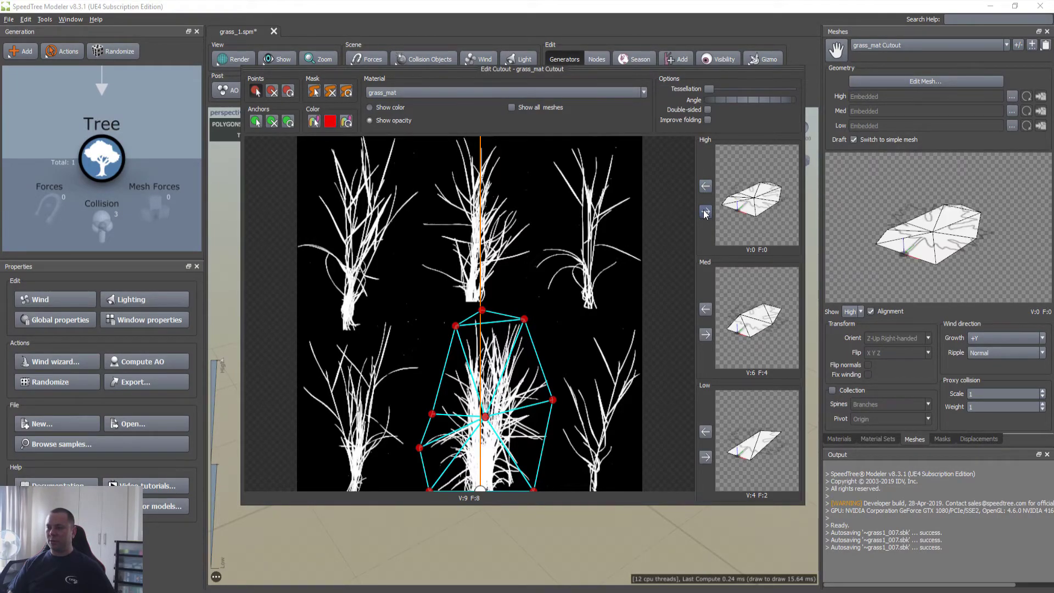
# Compare the stored Med, Low and High outlines over the opacity map, then close the cutout editor
pyautogui.click(707, 308)
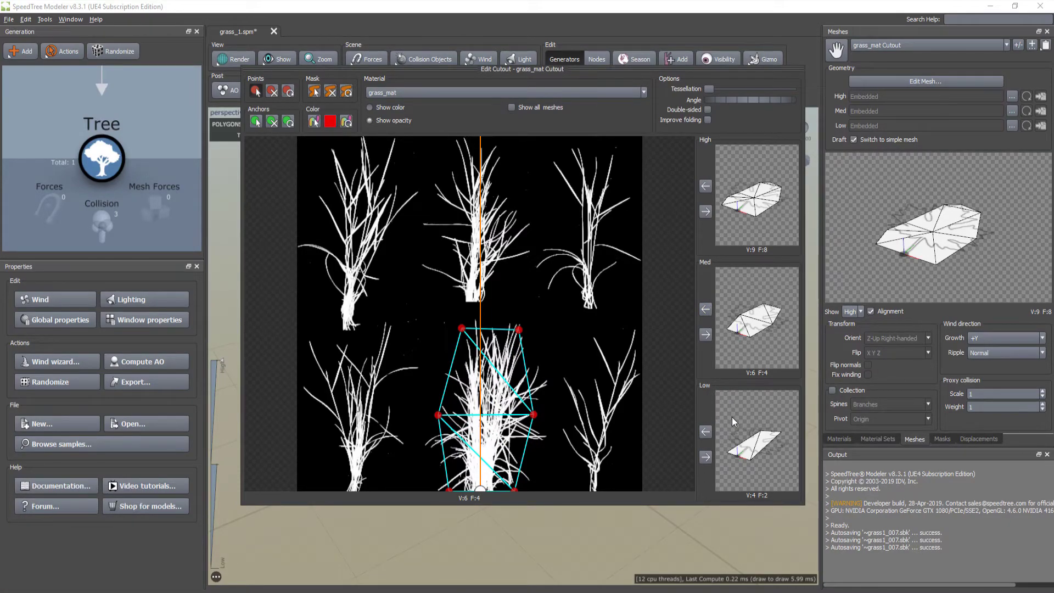
pyautogui.click(705, 431)
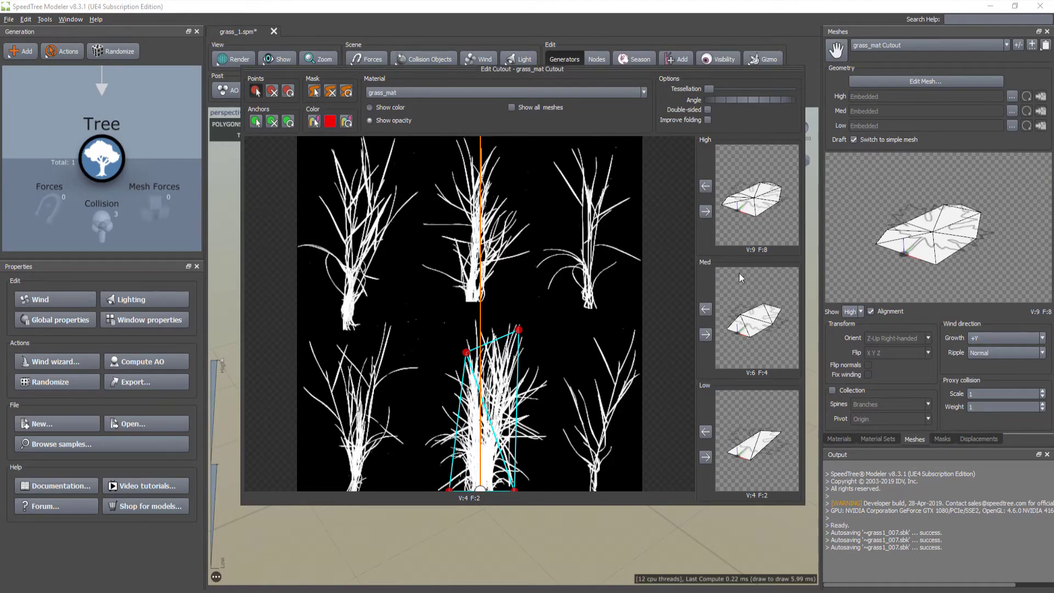
pyautogui.click(705, 187)
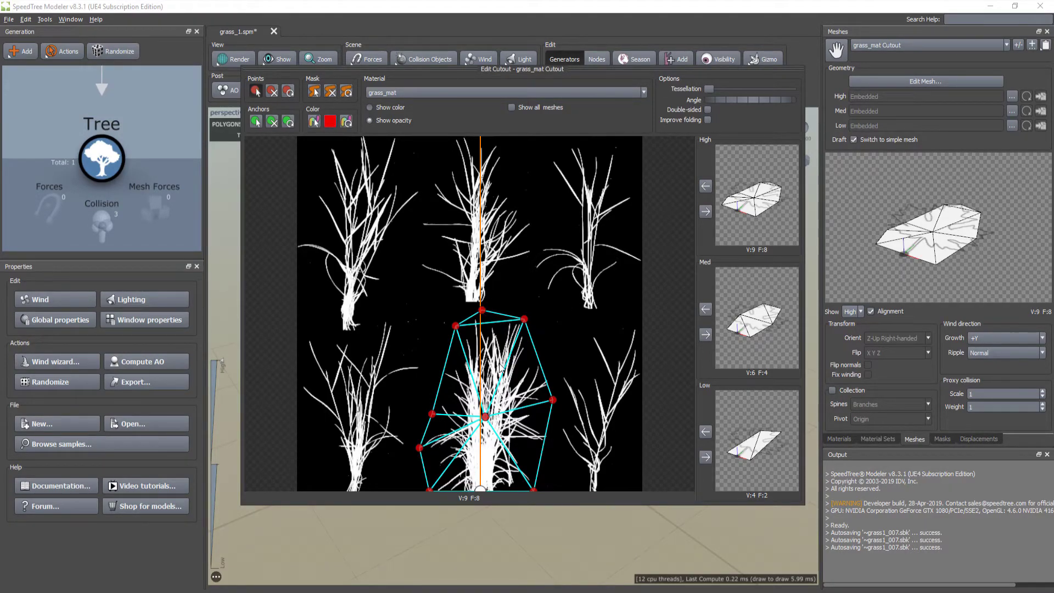
pyautogui.moveTo(535, 489); pyautogui.dragTo(530, 490)
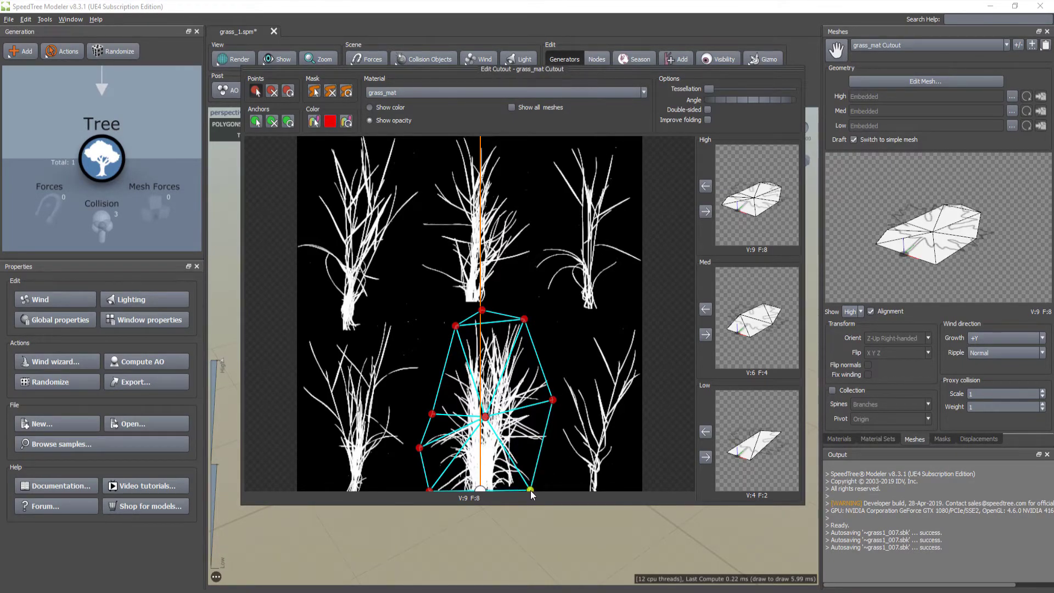
pyautogui.click(717, 27)
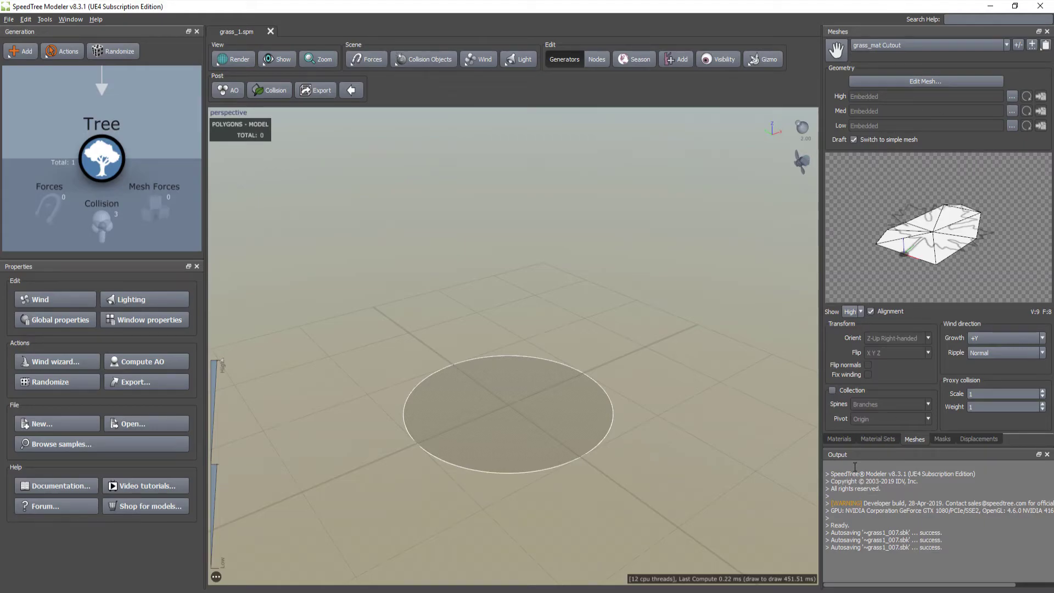
# Add a second mesh slot to grass_mat and set its max resolution to Original
pyautogui.click(840, 439)
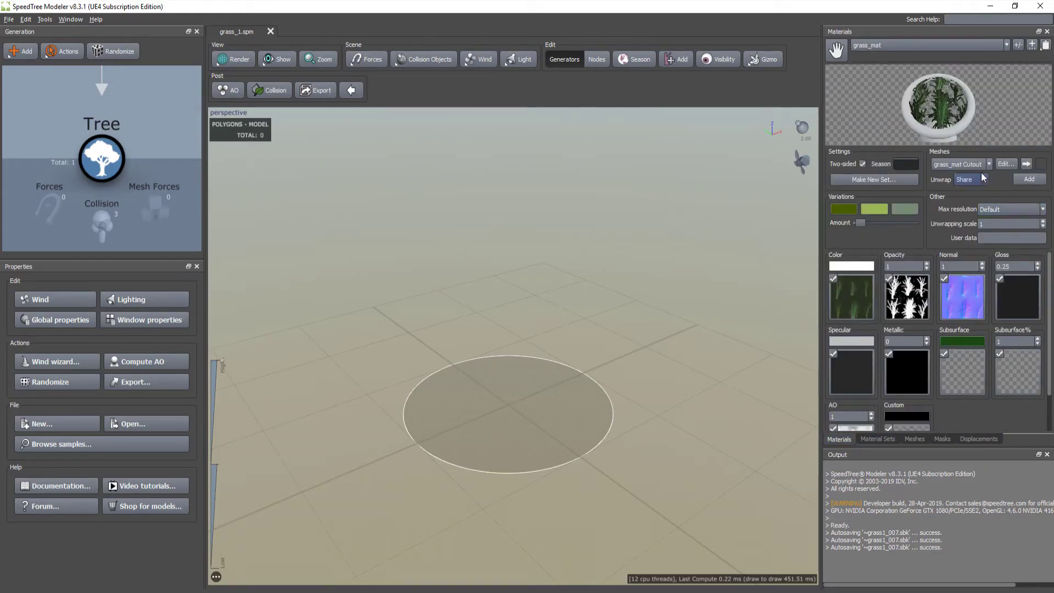
pyautogui.click(1028, 179)
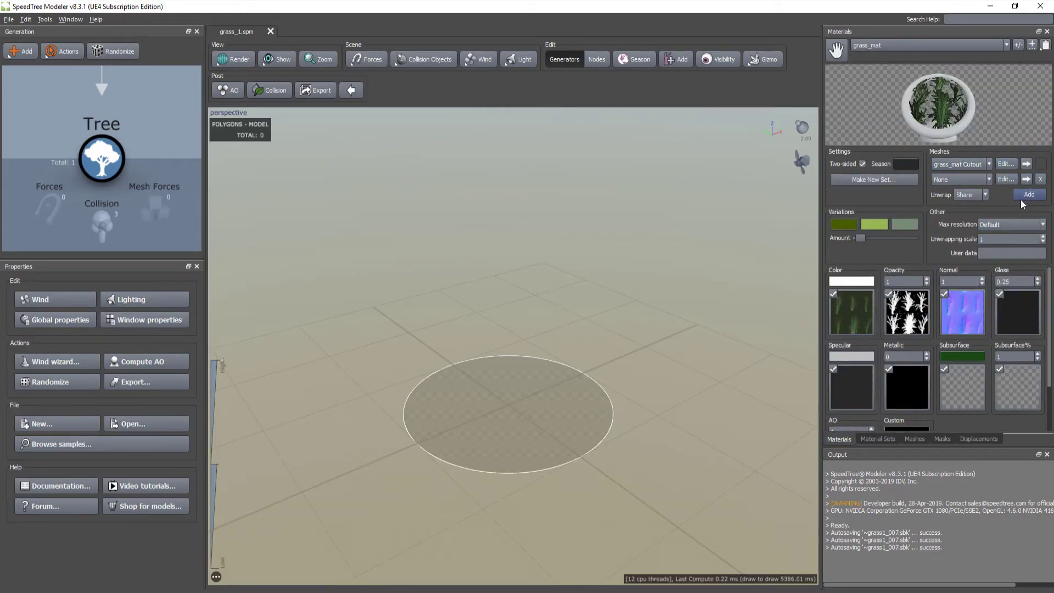
pyautogui.click(1010, 224)
pyautogui.click(1015, 240)
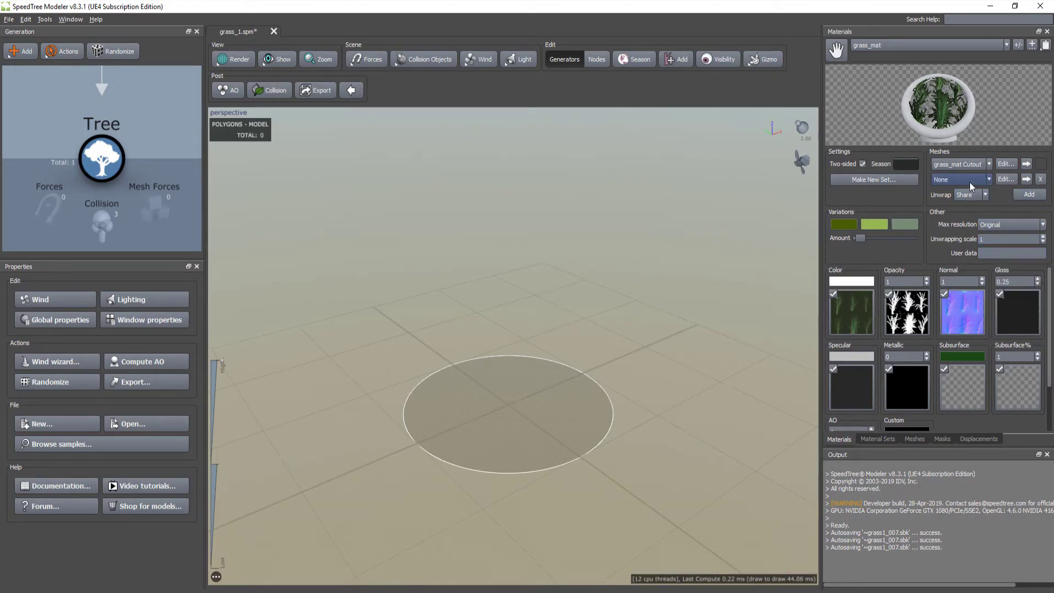
# Start a cutout in the second mesh slot, anchor it at the upper-middle clump's base, and fit its four corners around that clump
pyautogui.click(1005, 179)
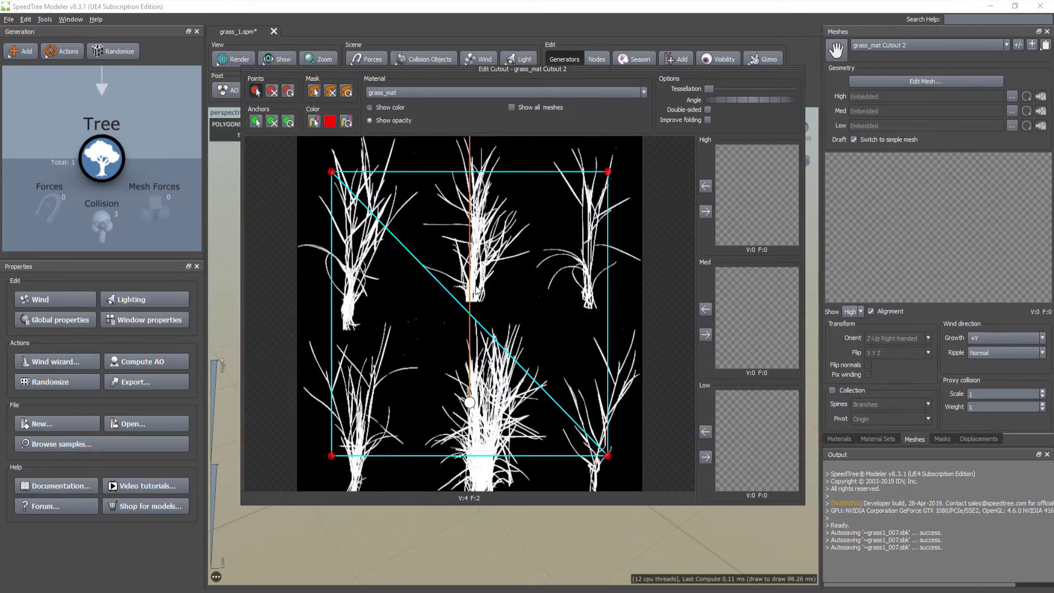
pyautogui.moveTo(470, 401); pyautogui.dragTo(473, 301)
pyautogui.moveTo(608, 171); pyautogui.dragTo(504, 142)
pyautogui.moveTo(328, 173); pyautogui.dragTo(446, 140)
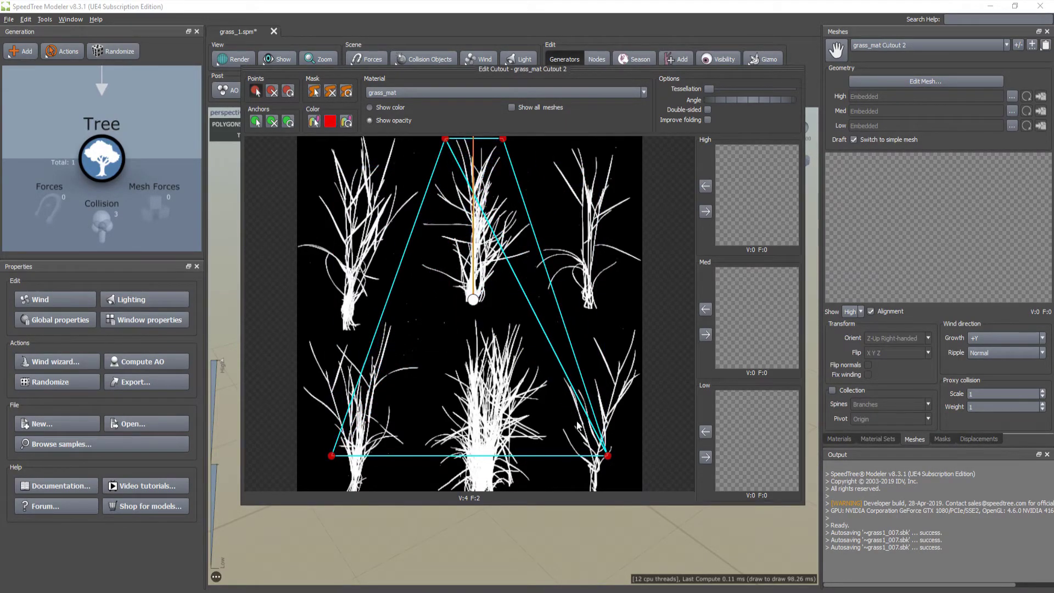
pyautogui.moveTo(608, 456); pyautogui.dragTo(497, 300)
pyautogui.moveTo(332, 455); pyautogui.dragTo(456, 306)
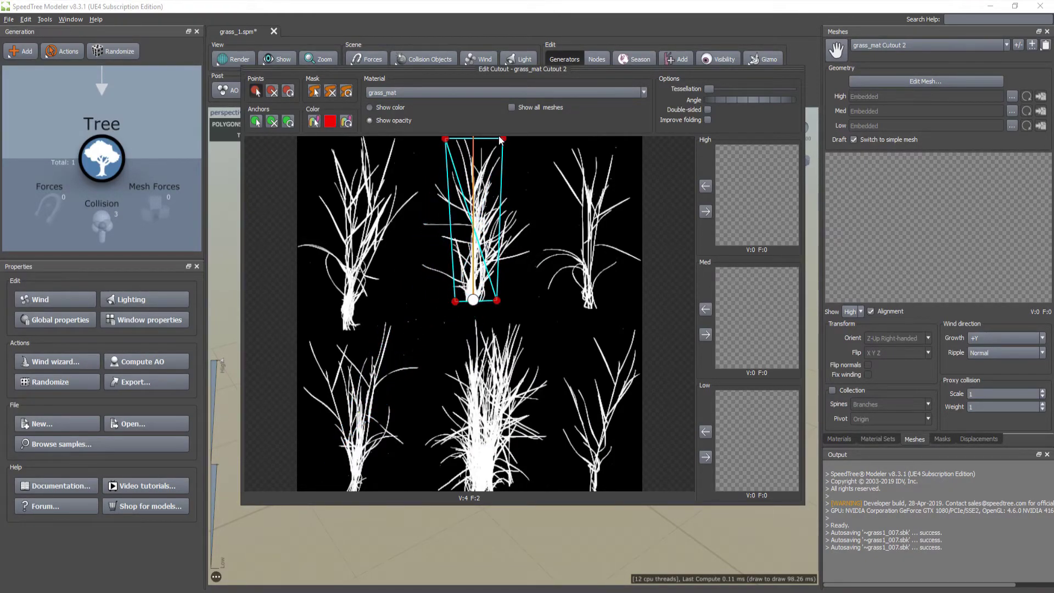
# Fit the four-point outline's top-left and right corners to the upper-middle clump and store it as the Low mesh
pyautogui.moveTo(501, 138); pyautogui.dragTo(522, 219)
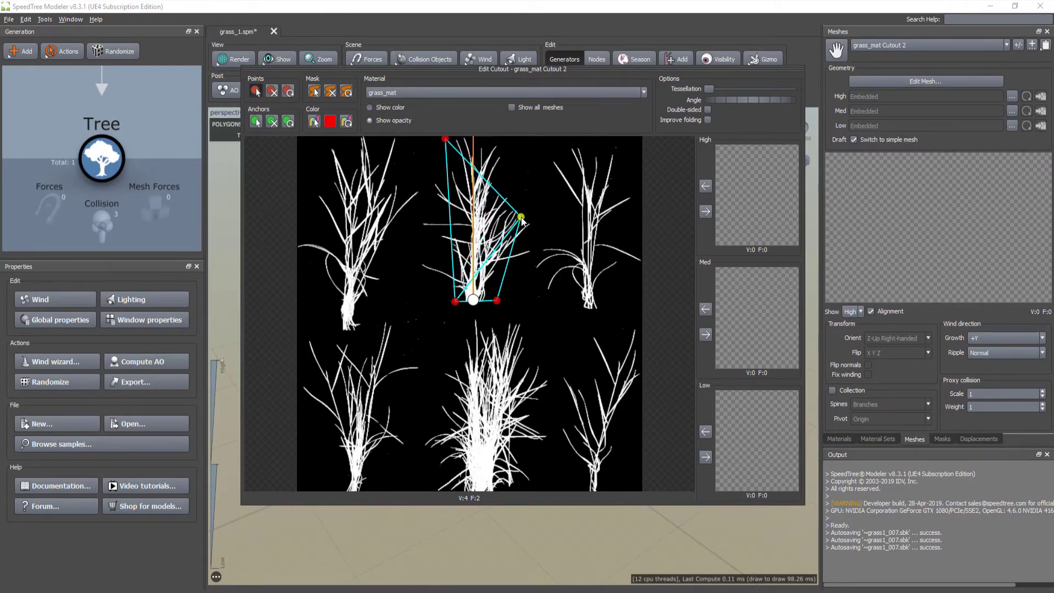
pyautogui.moveTo(445, 139)
pyautogui.mouseDown()
pyautogui.moveTo(449, 156)
pyautogui.moveTo(453, 139)
pyautogui.mouseUp()
pyautogui.click(521, 218)
pyautogui.moveTo(521, 218)
pyautogui.mouseDown()
pyautogui.moveTo(499, 160)
pyautogui.moveTo(526, 219)
pyautogui.mouseUp()
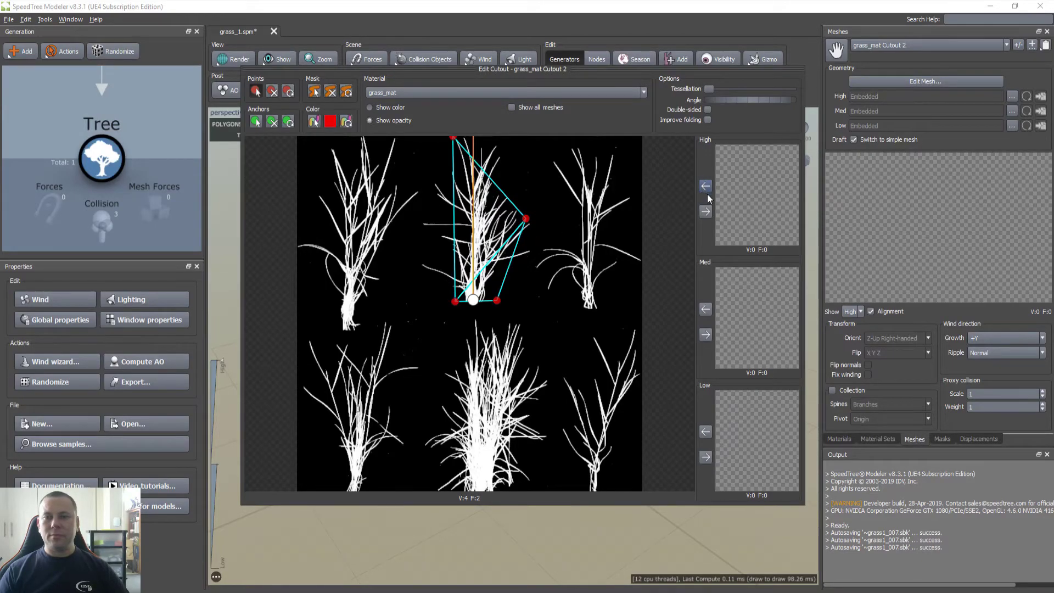
pyautogui.click(706, 456)
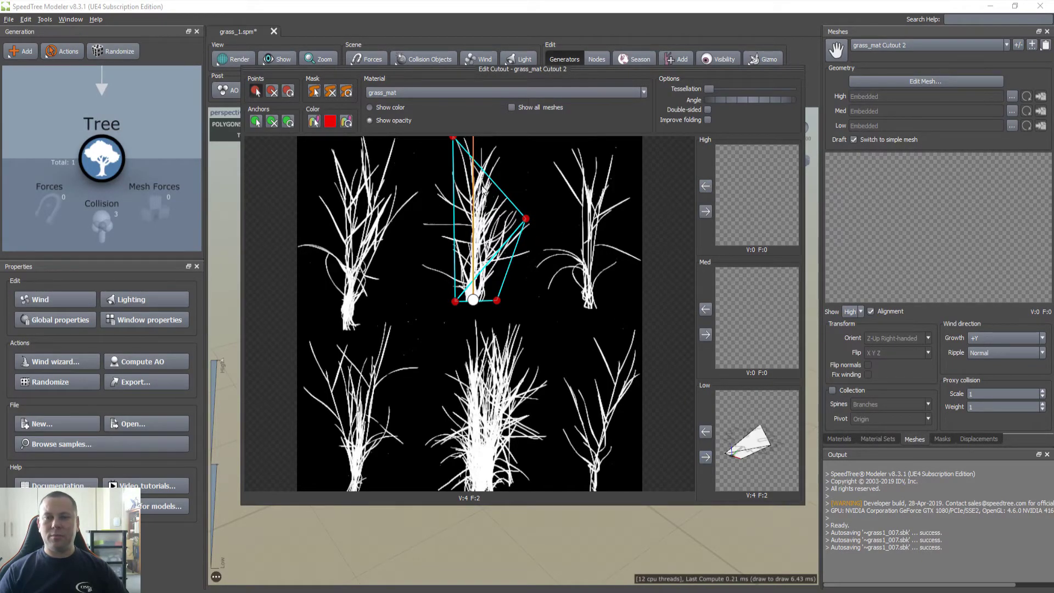
# Widen the outline to six points around the clump's top and both sides and store it as the Med mesh
pyautogui.moveTo(527, 218)
pyautogui.mouseDown()
pyautogui.moveTo(512, 138)
pyautogui.moveTo(516, 221)
pyautogui.moveTo(533, 220)
pyautogui.mouseUp()
pyautogui.moveTo(456, 220); pyautogui.dragTo(421, 217)
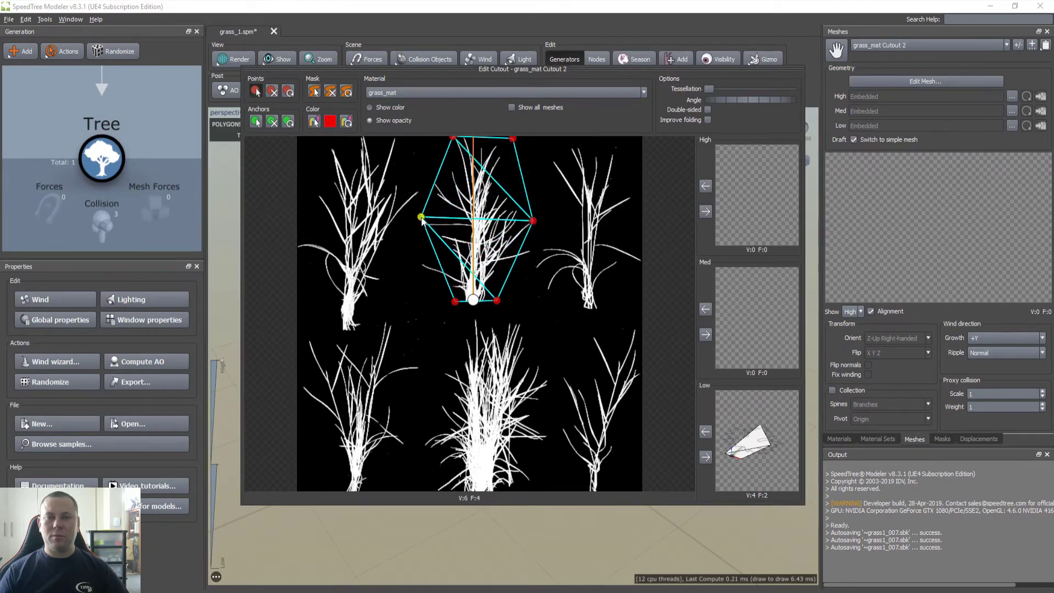
pyautogui.click(706, 335)
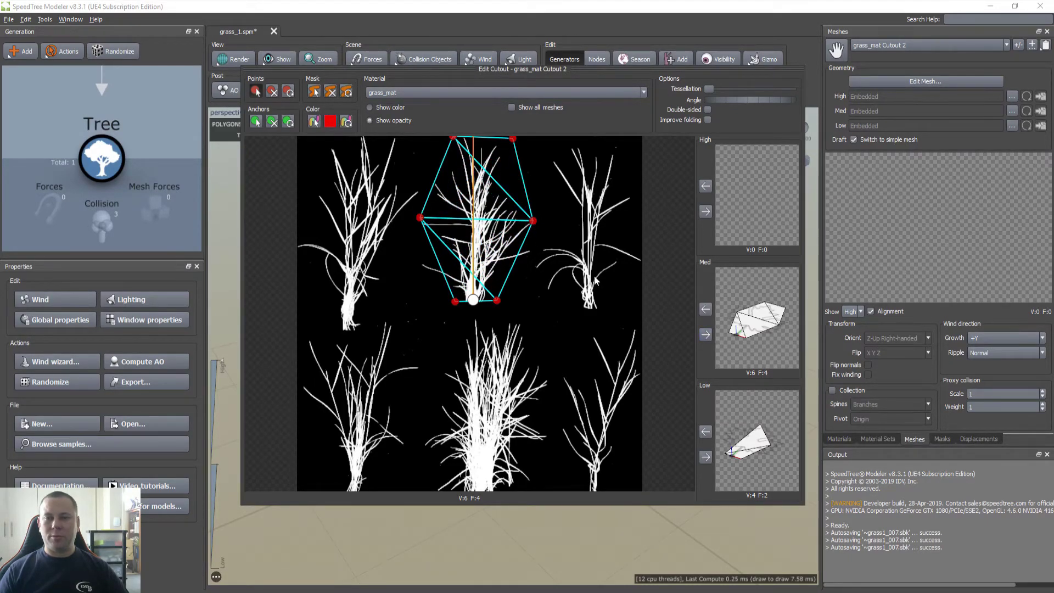
# Refine the outline with extra points at the clump's top middle, centre, lower sides and upper-right edge, tightening the base corners
pyautogui.moveTo(480, 135); pyautogui.dragTo(468, 143)
pyautogui.click(468, 146)
pyautogui.click(463, 226)
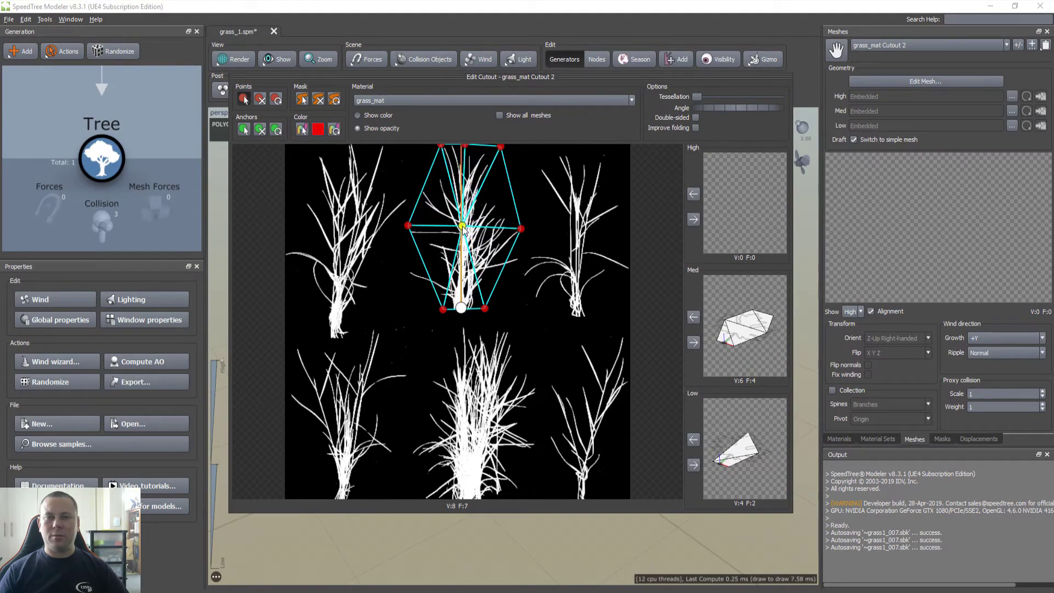
pyautogui.moveTo(484, 309); pyautogui.dragTo(404, 277)
pyautogui.moveTo(444, 313); pyautogui.dragTo(478, 312)
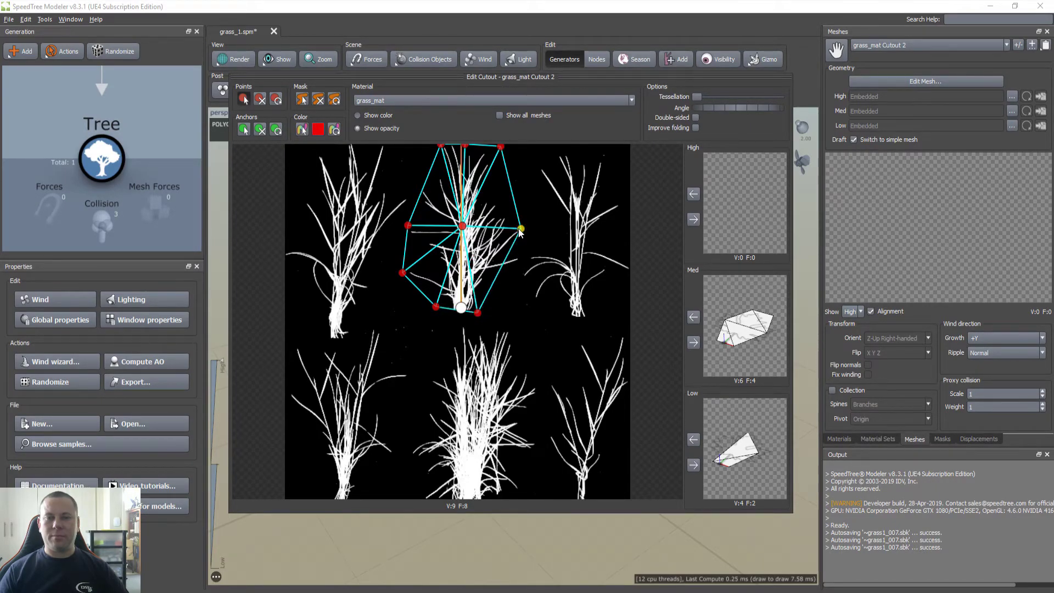
pyautogui.moveTo(521, 227)
pyautogui.mouseDown()
pyautogui.moveTo(522, 272)
pyautogui.moveTo(523, 225)
pyautogui.mouseUp()
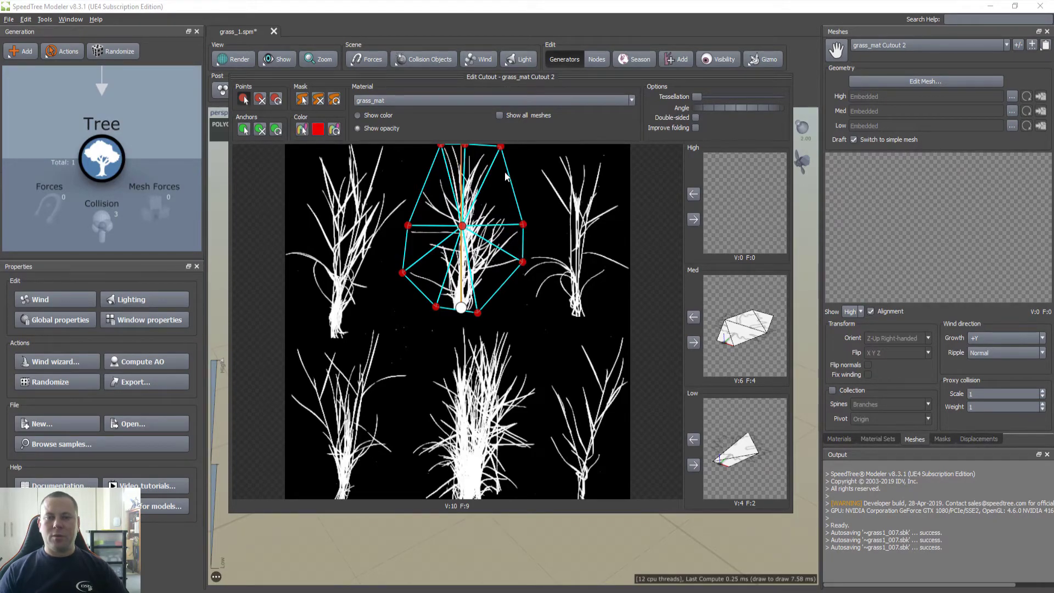
pyautogui.moveTo(510, 183); pyautogui.dragTo(492, 194)
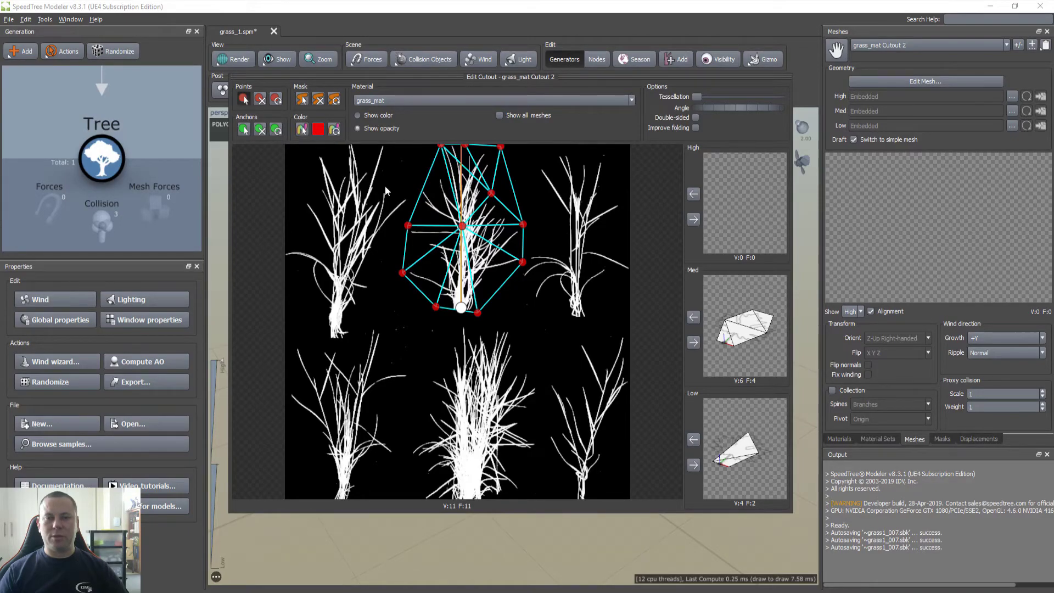
# Mask out the empty area beside the clump's upper-right edge and store the outline as the High mesh
pyautogui.click(302, 101)
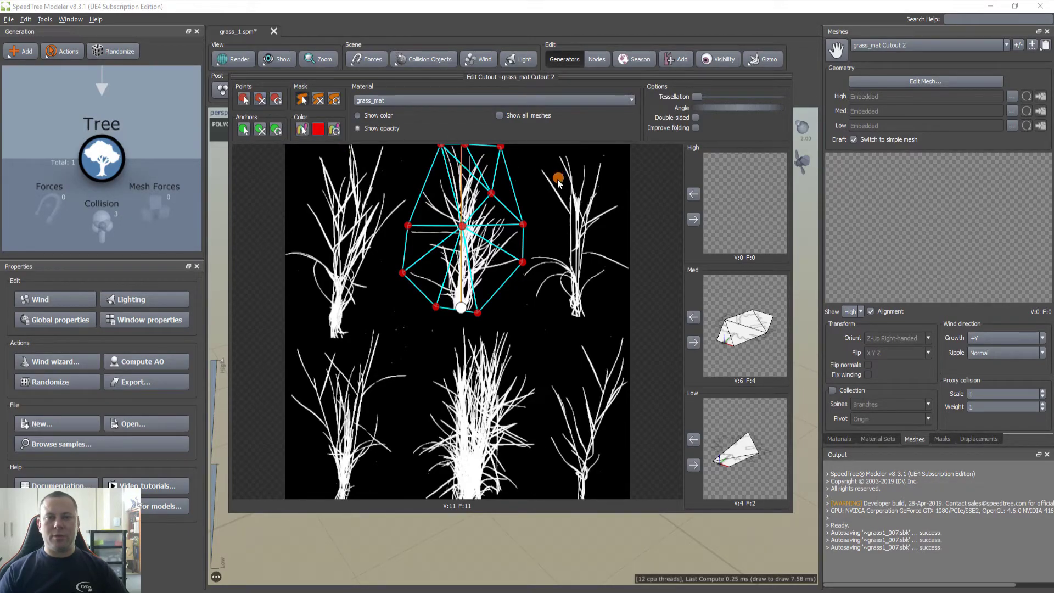
pyautogui.moveTo(511, 170); pyautogui.dragTo(513, 190)
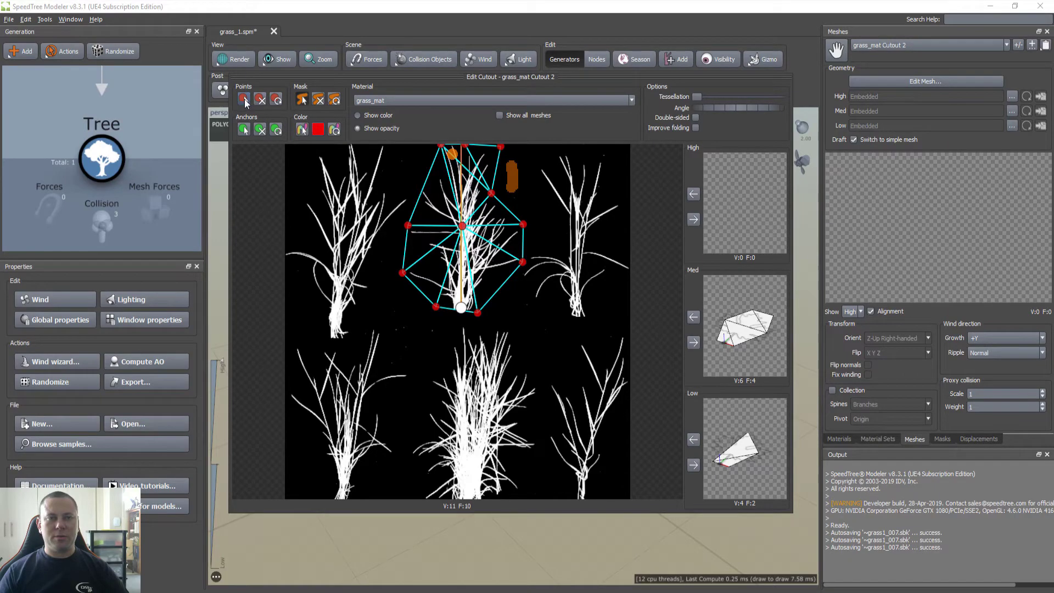
pyautogui.click(693, 195)
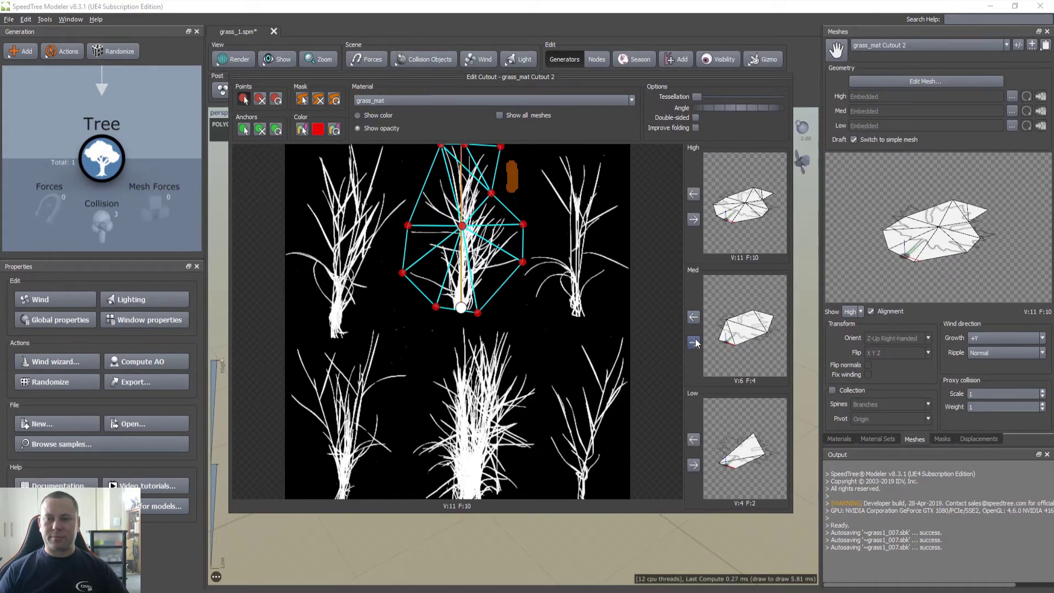
# Compare the second cutout's stored Med, Low and High outlines over the opacity map, then close the cutout editor
pyautogui.click(693, 318)
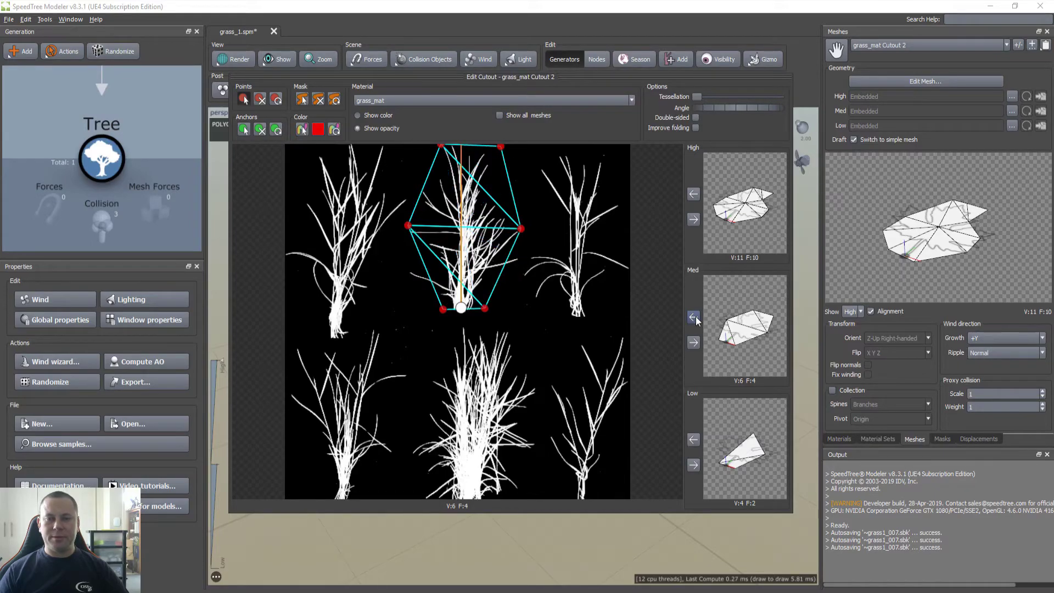
pyautogui.click(694, 440)
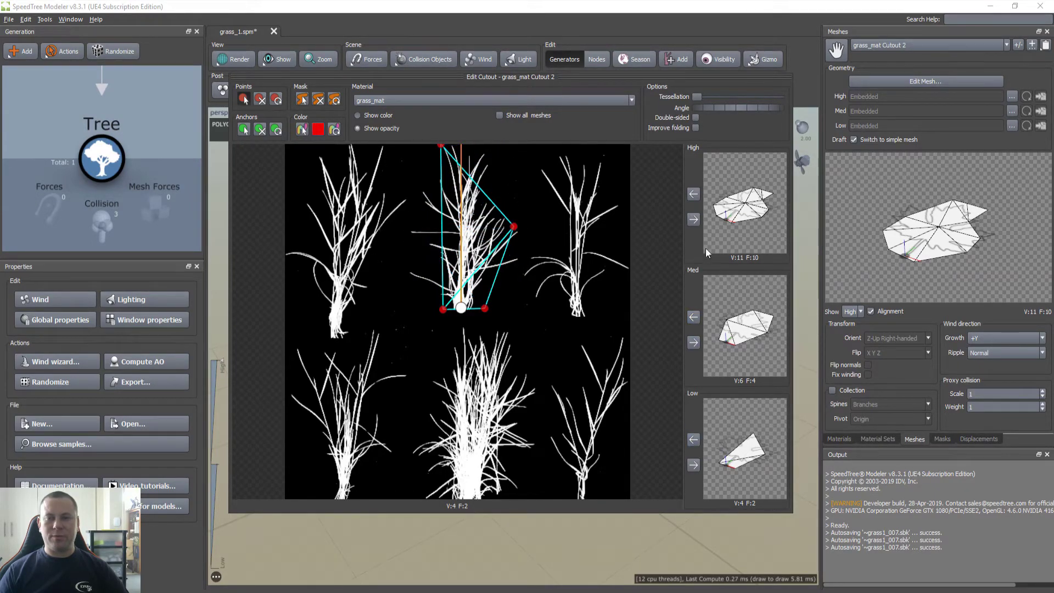
pyautogui.click(694, 195)
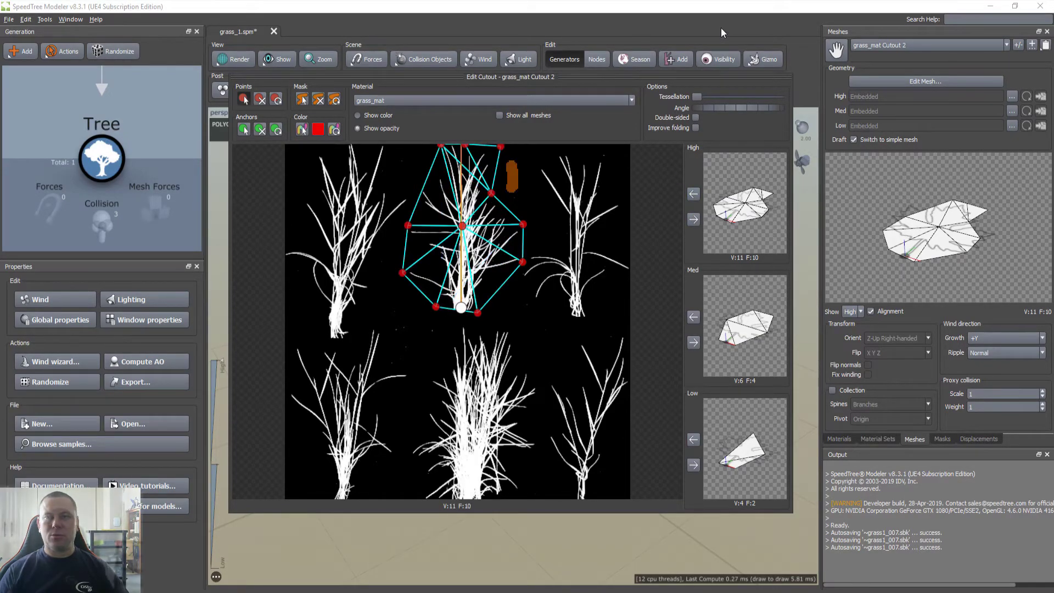
pyautogui.click(721, 27)
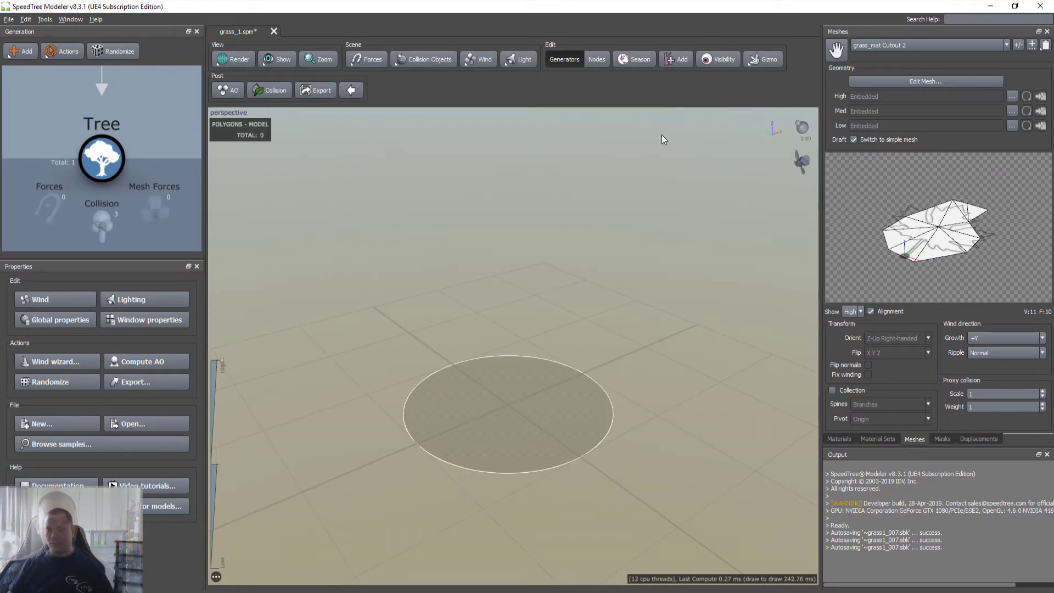
# Save the model and set the Tree generator's shape radius to 4
pyautogui.hotkey('ctrl', 's')
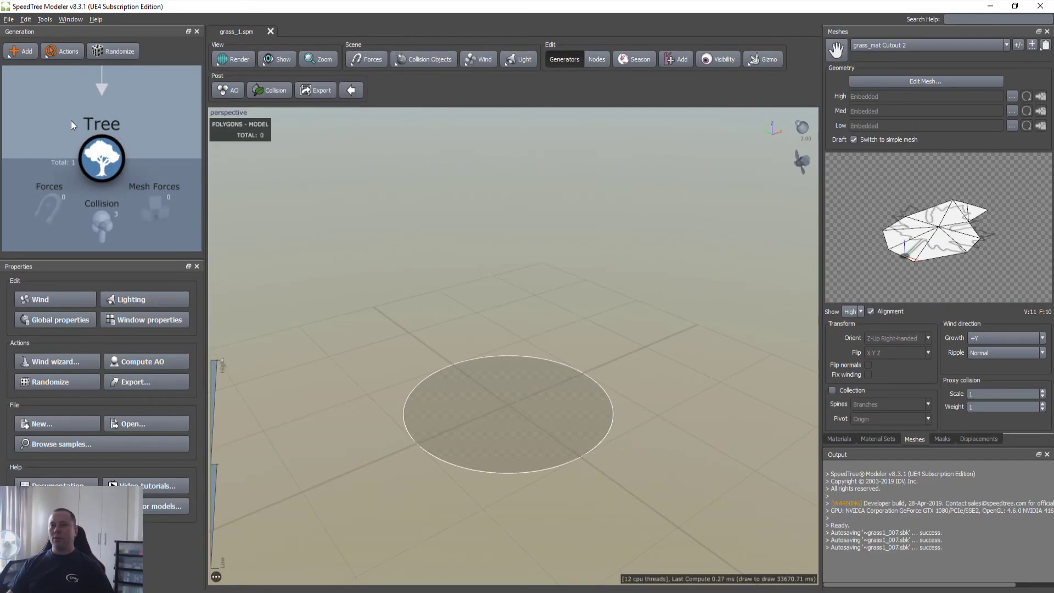
pyautogui.click(105, 163)
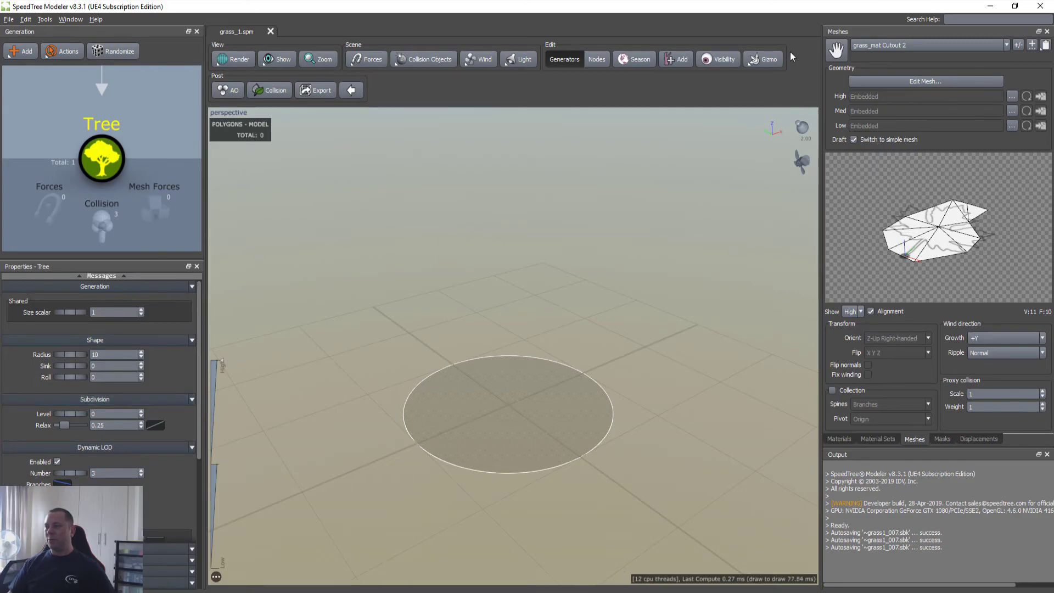
pyautogui.click(839, 439)
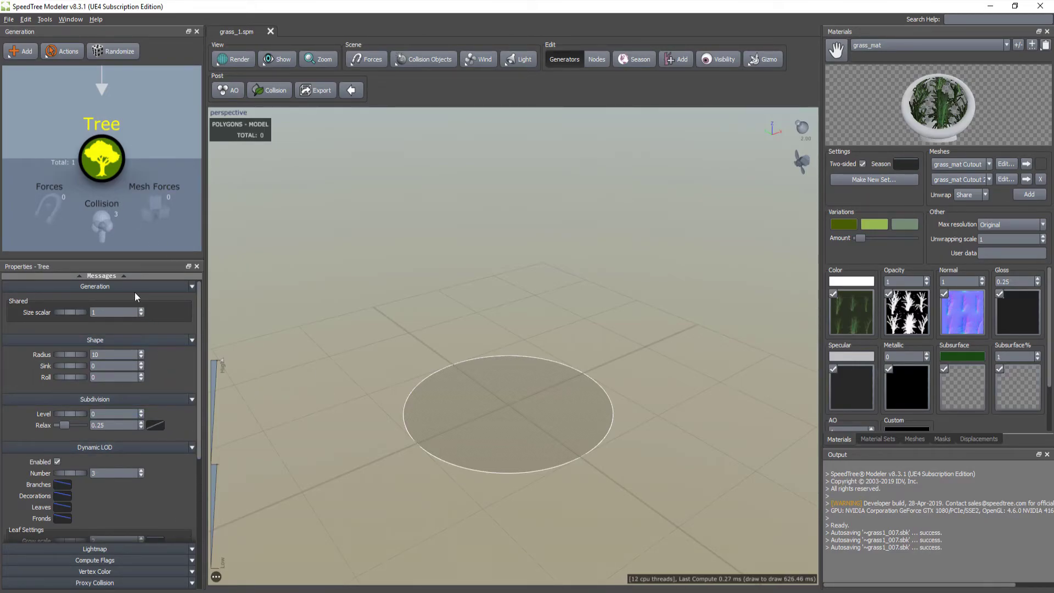
pyautogui.moveTo(505, 434); pyautogui.dragTo(471, 415)
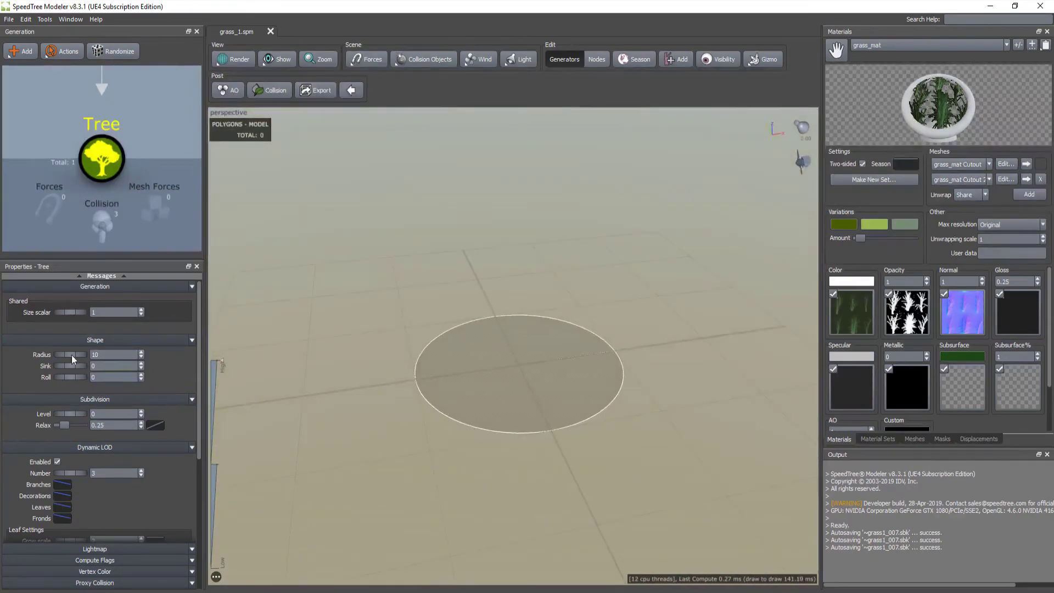
pyautogui.write('4')
pyautogui.press('Tab')
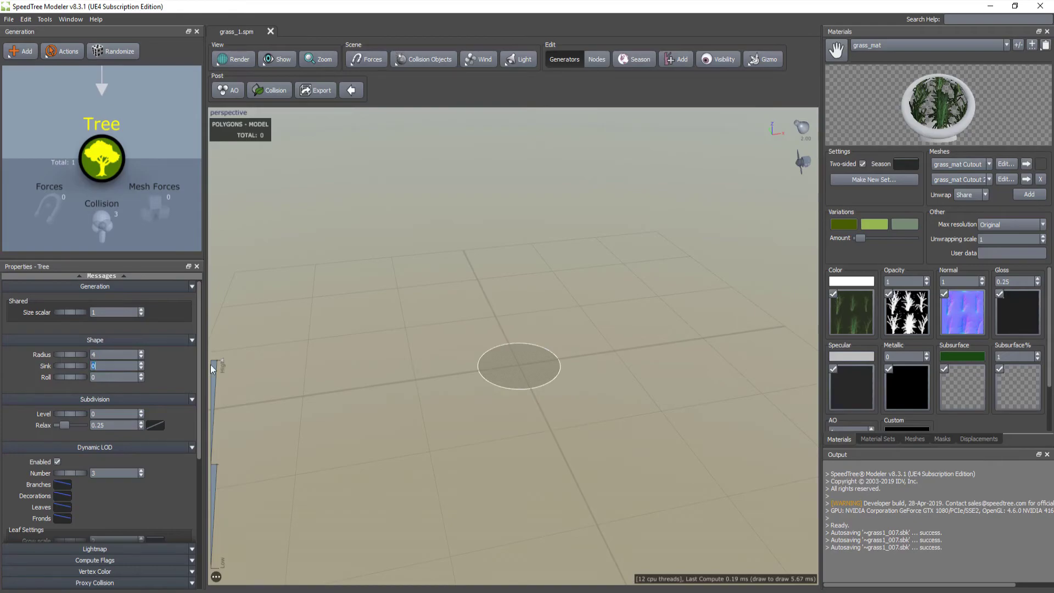
# Add a Leaf Mesh generator to the Tree
pyautogui.moveTo(505, 385)
pyautogui.mouseDown()
pyautogui.moveTo(534, 397)
pyautogui.moveTo(505, 382)
pyautogui.moveTo(486, 344)
pyautogui.moveTo(500, 364)
pyautogui.mouseUp()
pyautogui.scroll(-3, 534, 398)
pyautogui.scroll(8, 534, 396)
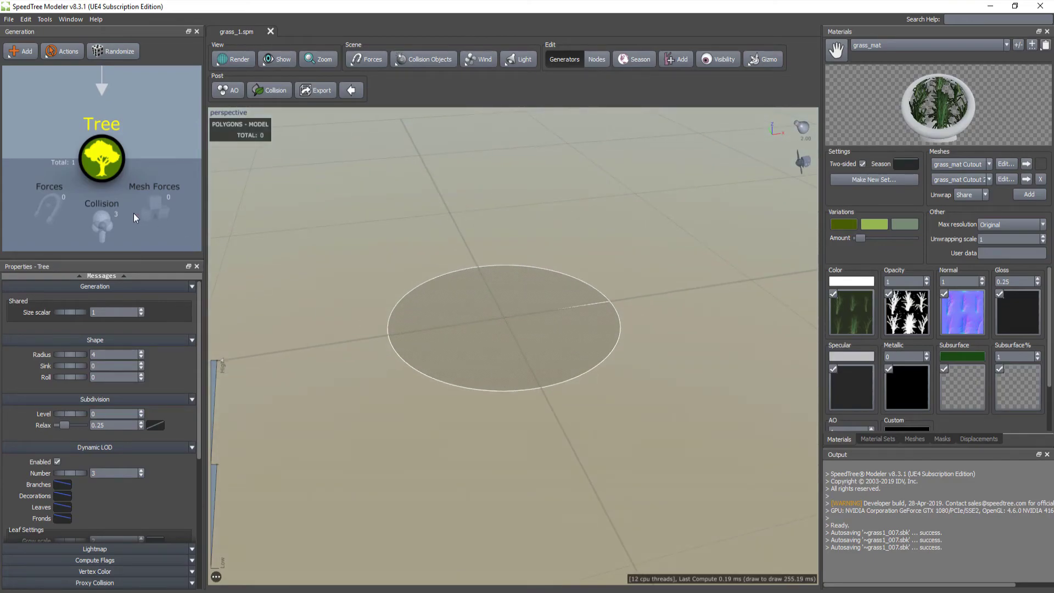
pyautogui.rightClick(101, 160)
pyautogui.moveTo(181, 163)
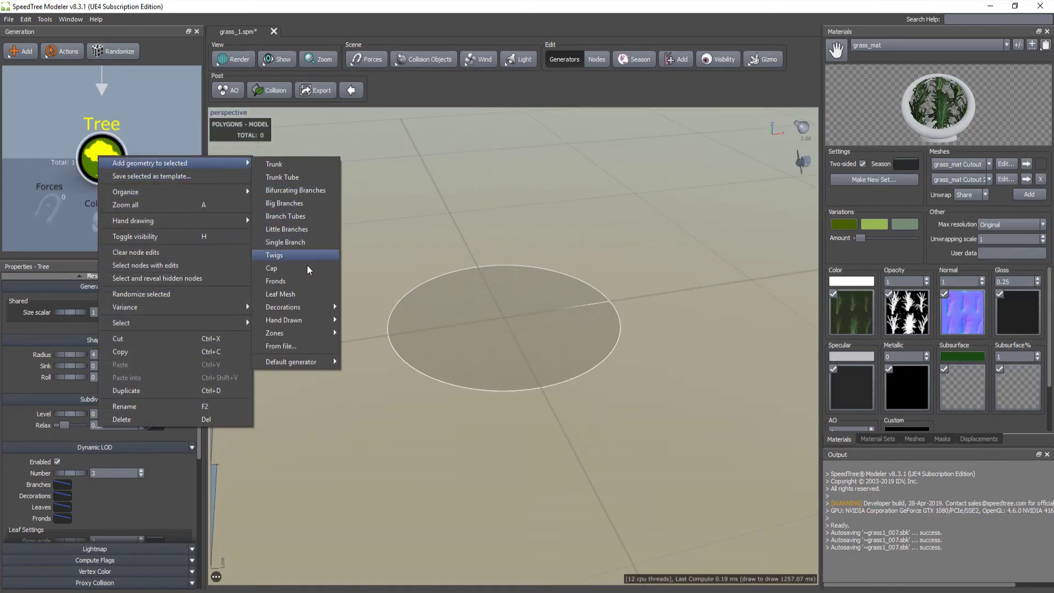
pyautogui.click(296, 294)
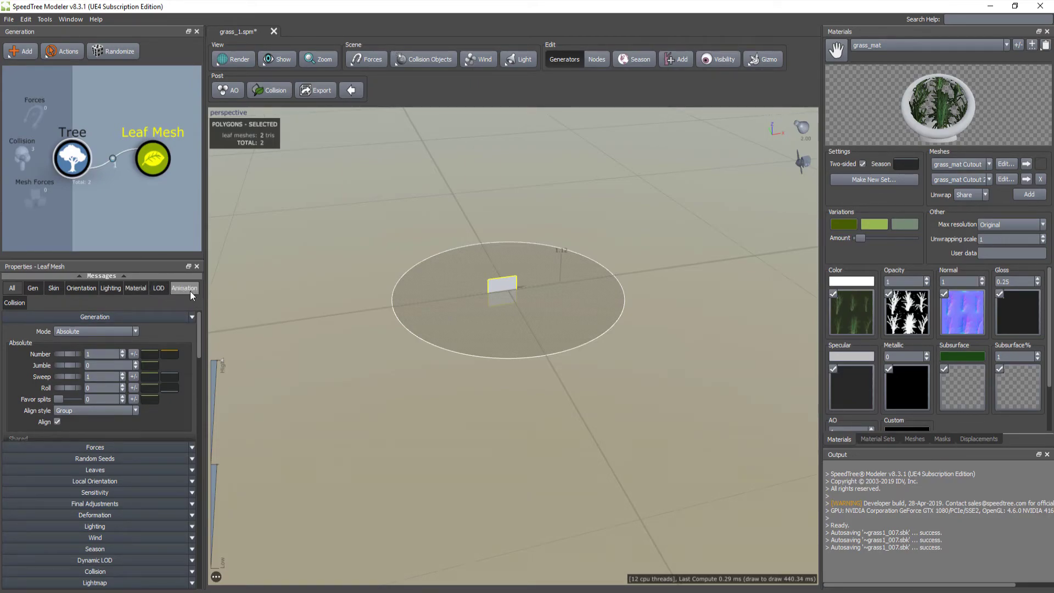
# Assign grass_mat as the Leaf Mesh material, leaving its mesh choice at Any
pyautogui.click(135, 292)
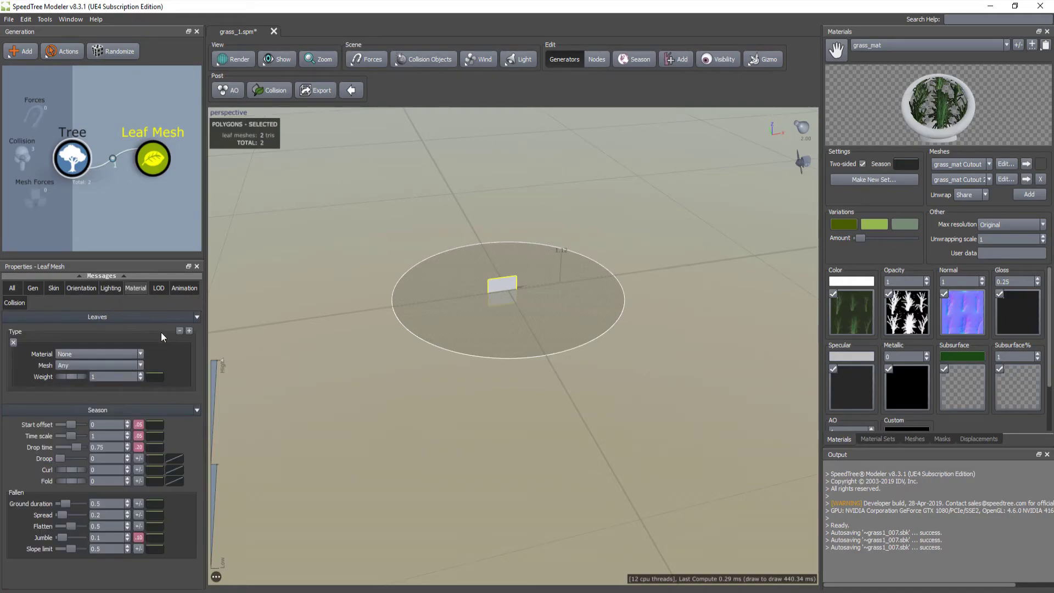
pyautogui.click(102, 354)
pyautogui.click(97, 369)
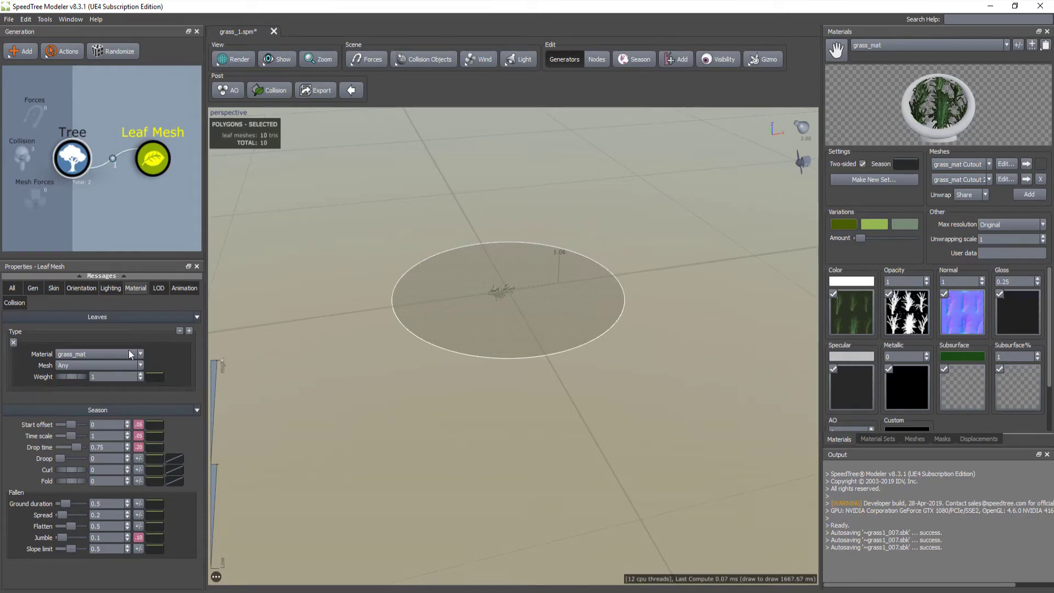
pyautogui.click(100, 365)
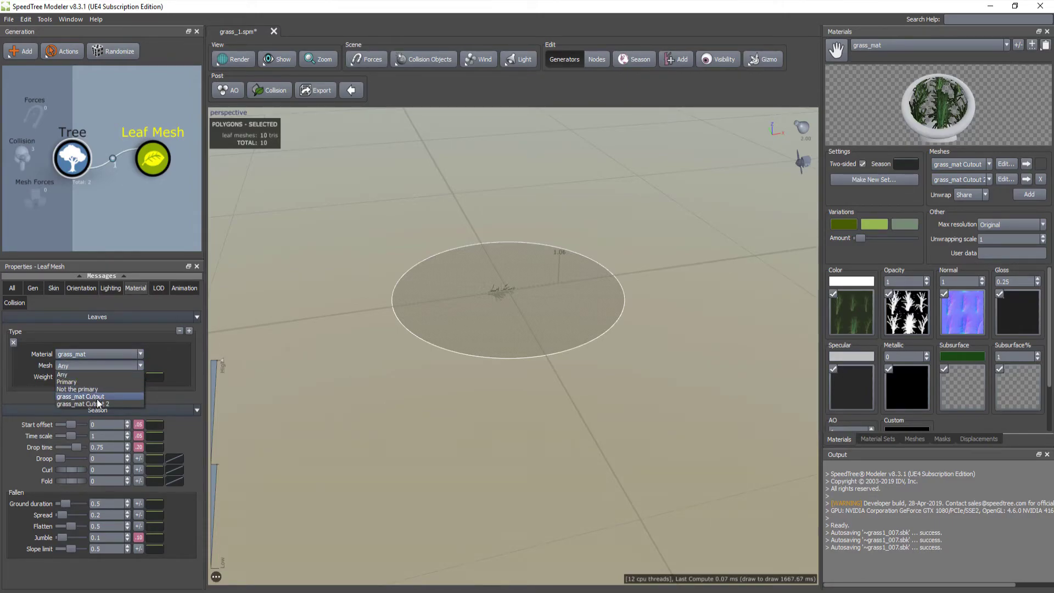
pyautogui.click(138, 302)
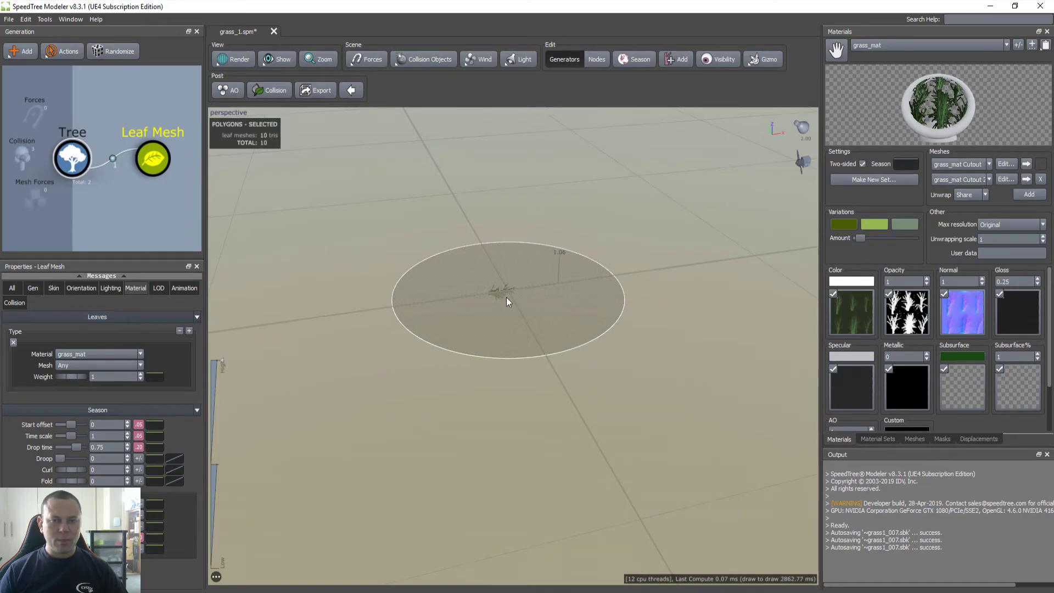
# Select the grass leaf mesh and set its Out value in Final Adjustments to 0.5 to stand the clump upright
pyautogui.scroll(5, 501, 306)
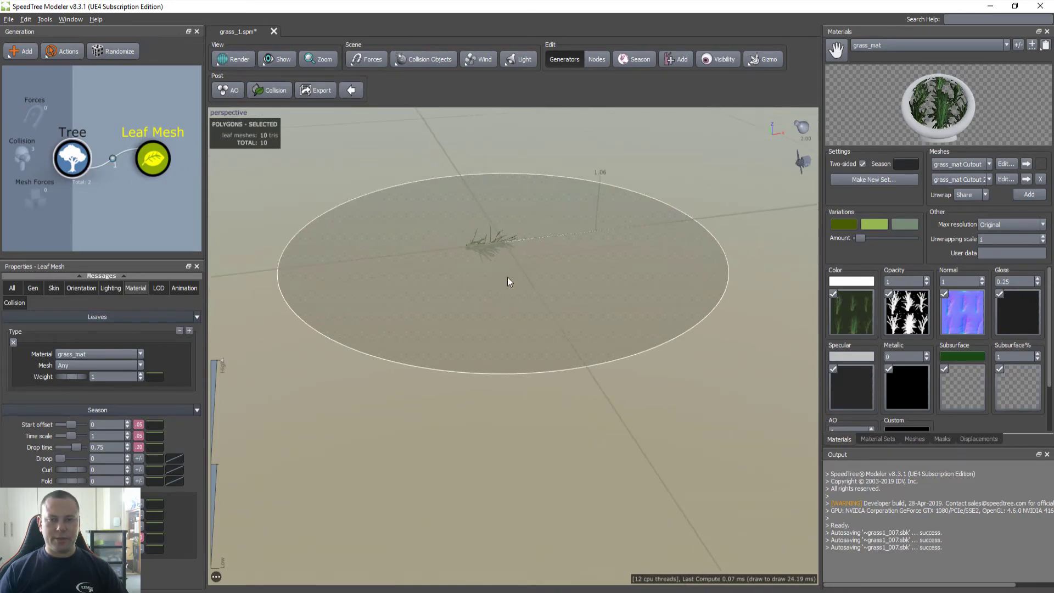
pyautogui.moveTo(520, 304); pyautogui.dragTo(534, 323)
pyautogui.moveTo(565, 354)
pyautogui.mouseDown(button='middle')
pyautogui.moveTo(517, 310)
pyautogui.moveTo(556, 351)
pyautogui.mouseUp(button='middle')
pyautogui.moveTo(556, 351)
pyautogui.mouseDown()
pyautogui.moveTo(532, 325)
pyautogui.moveTo(576, 350)
pyautogui.mouseUp()
pyautogui.click(559, 342)
pyautogui.moveTo(553, 339); pyautogui.dragTo(475, 320, button='middle')
pyautogui.moveTo(476, 322); pyautogui.dragTo(535, 357)
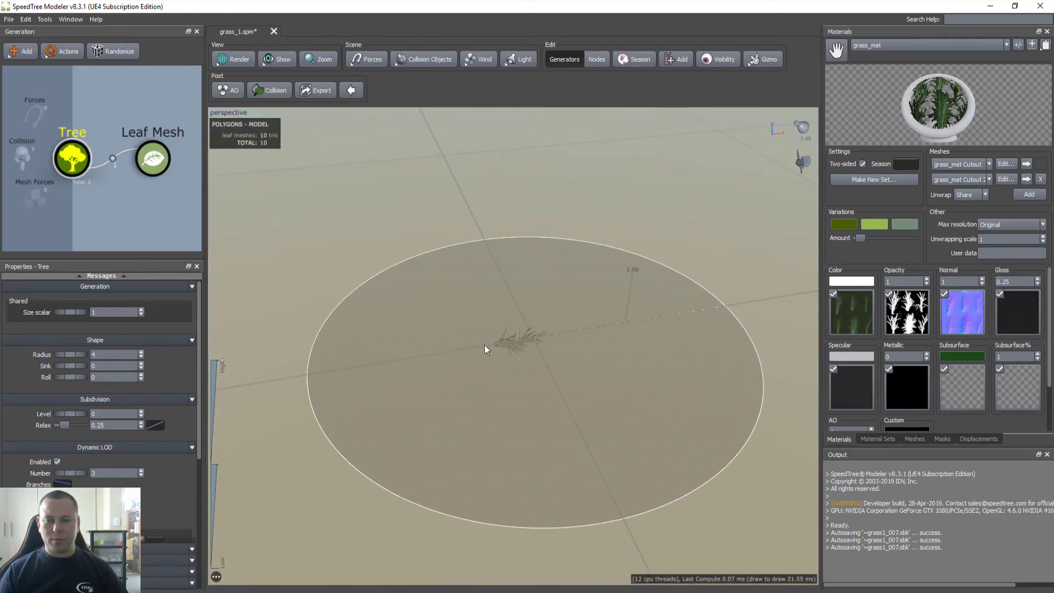
pyautogui.click(509, 352)
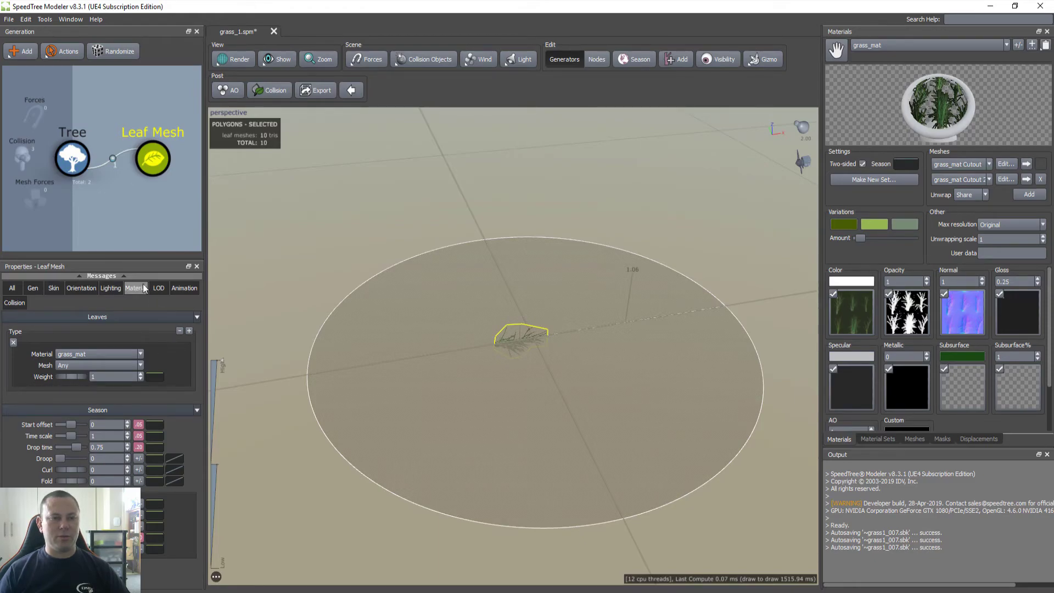
pyautogui.click(12, 288)
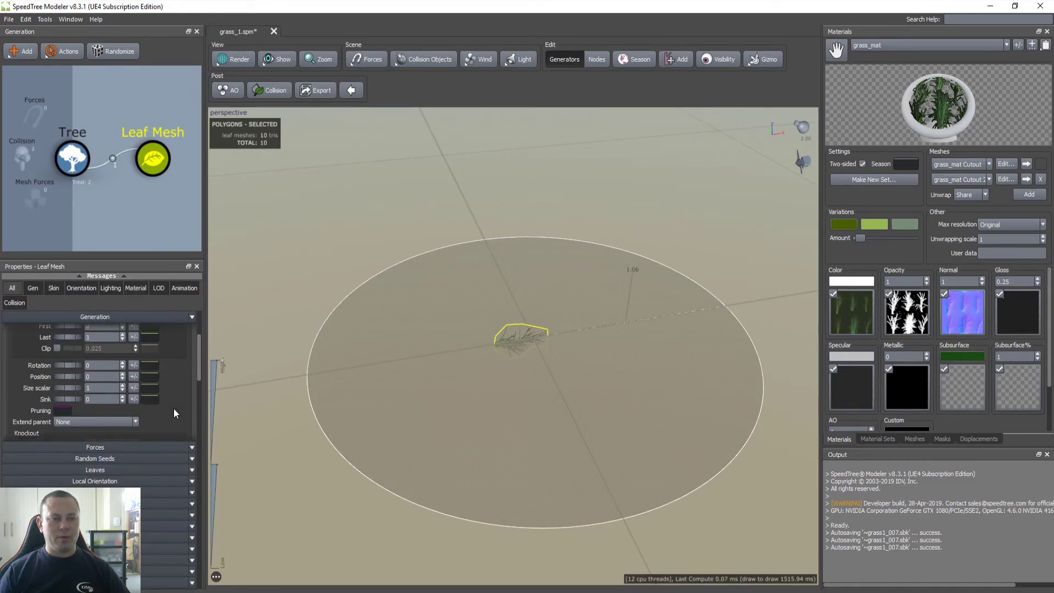
pyautogui.scroll(-5, 174, 409)
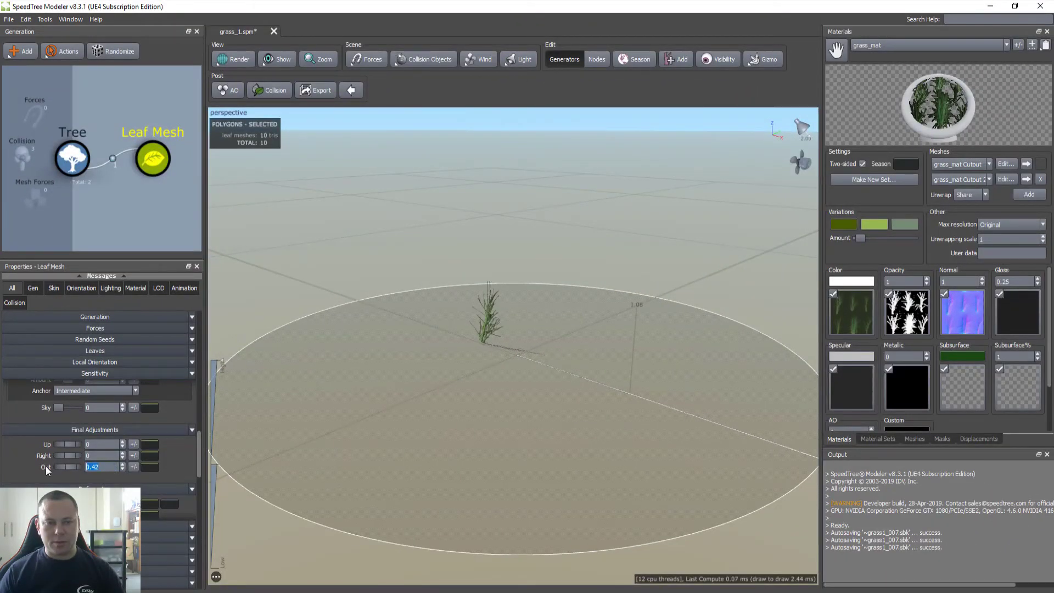
pyautogui.write('0.5')
pyautogui.press('Return')
# Inspect the upright grass clump from ground level and return to the Leaf Mesh's Generation settings
pyautogui.moveTo(490, 474); pyautogui.dragTo(549, 371)
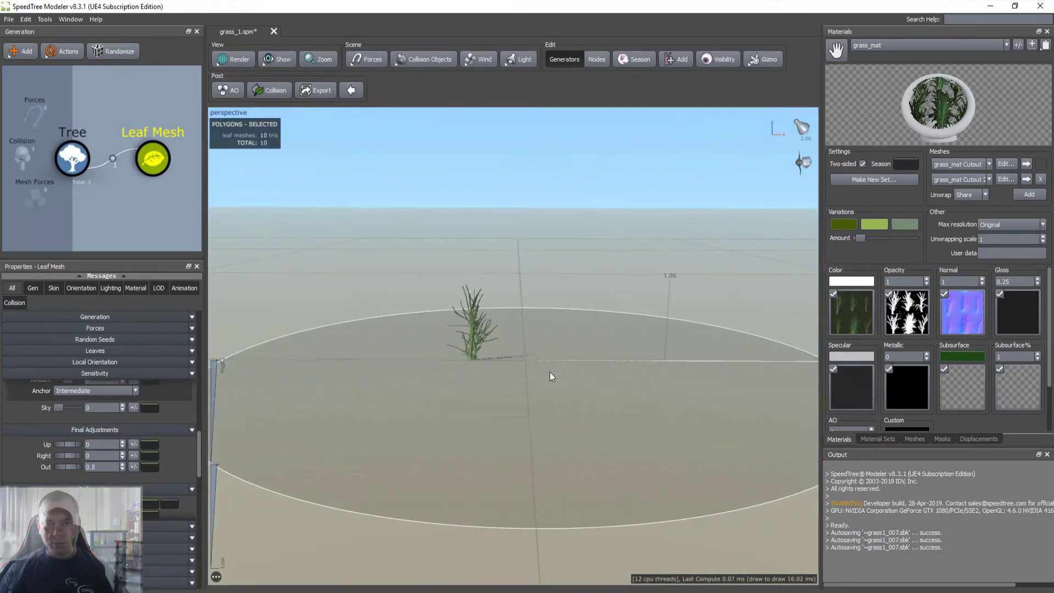
pyautogui.scroll(5, 545, 355)
pyautogui.scroll(-3, 544, 358)
pyautogui.moveTo(542, 358); pyautogui.dragTo(551, 373)
pyautogui.scroll(2, 130, 394)
pyautogui.scroll(3, 130, 394)
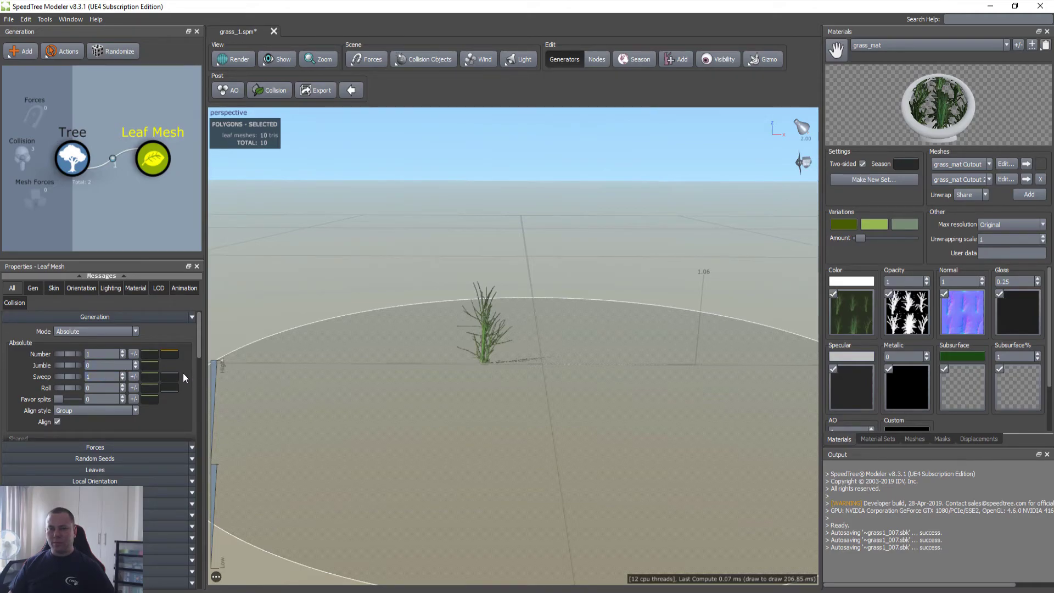
# Set the Leaf Mesh's Sink value to 0.07 so the base of the clump sits slightly below ground
pyautogui.scroll(-2, 185, 373)
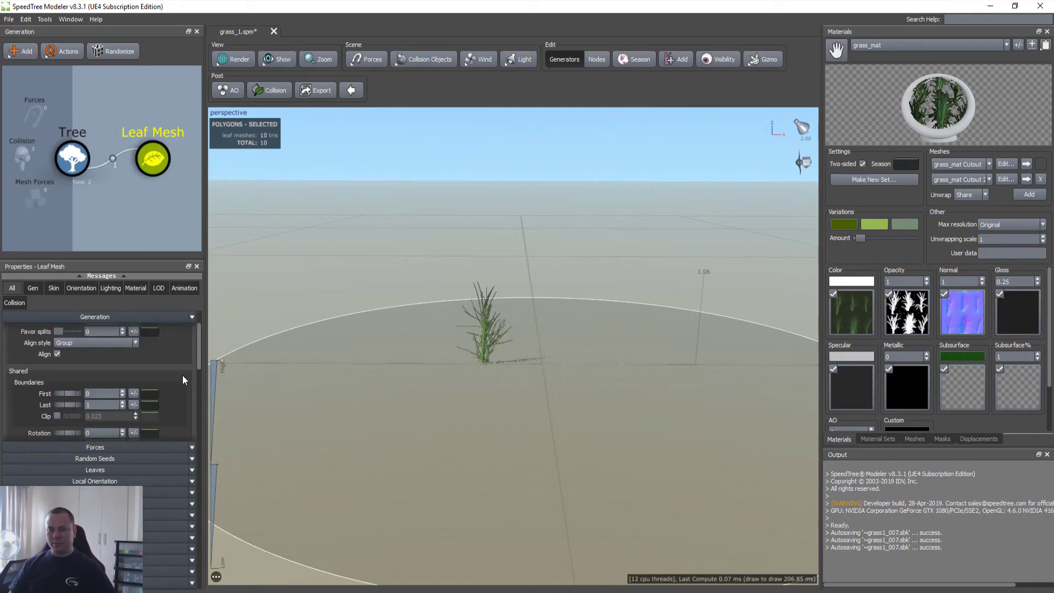
pyautogui.scroll(-1, 183, 378)
pyautogui.scroll(-1, 183, 380)
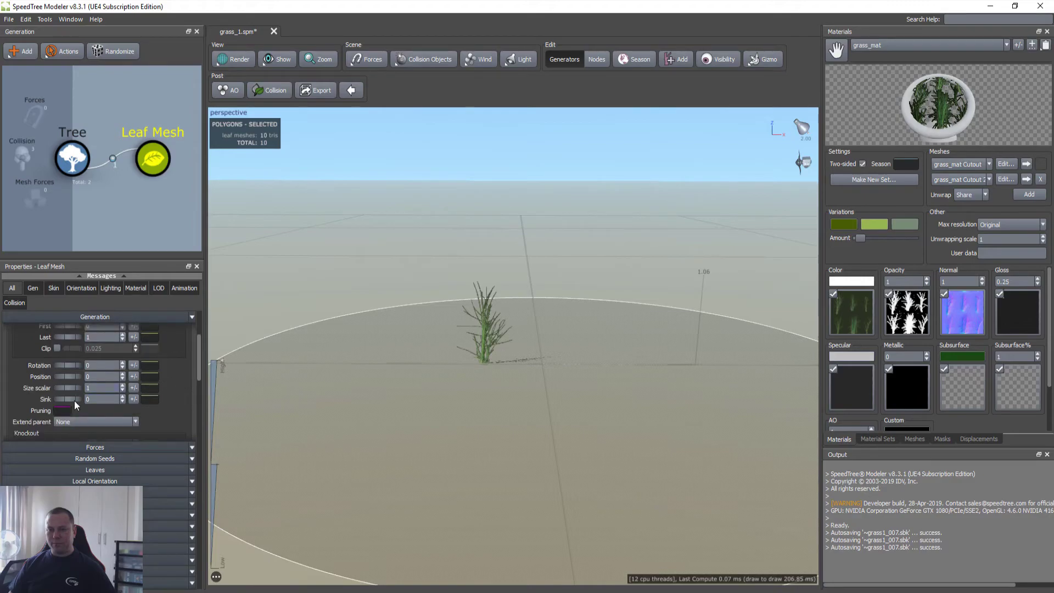
pyautogui.moveTo(67, 398); pyautogui.dragTo(72, 398)
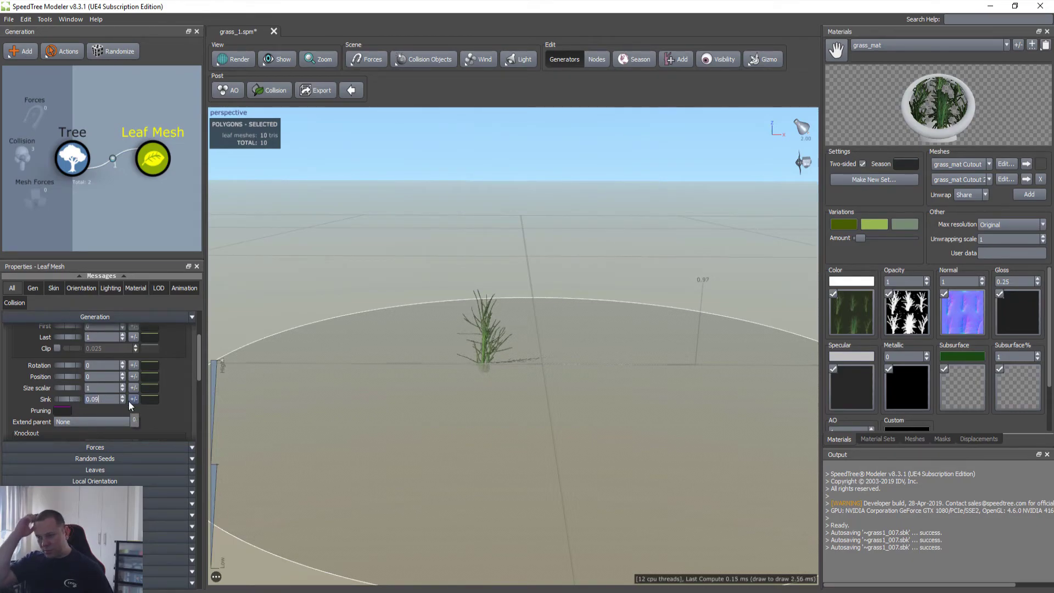
pyautogui.press('BackSpace')
pyautogui.write('7')
pyautogui.press('Return')
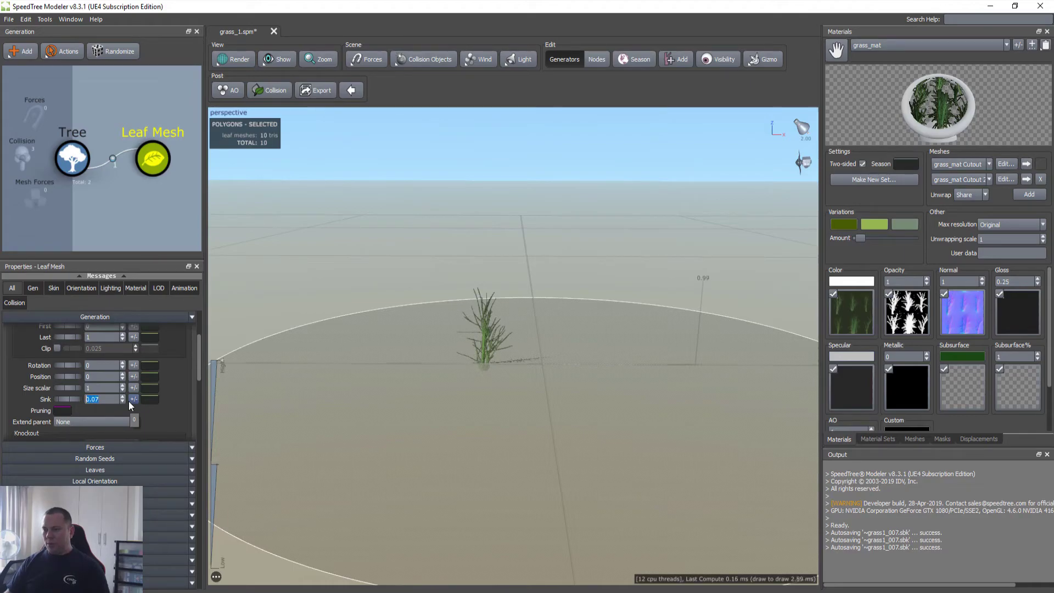
pyautogui.moveTo(594, 389); pyautogui.dragTo(627, 393)
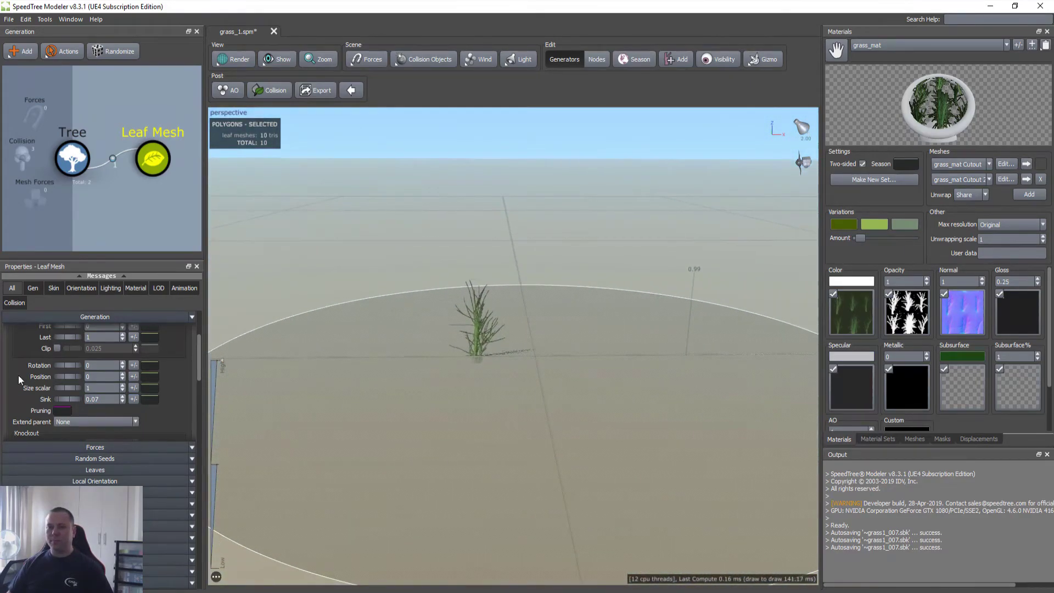
# Set the Leaf Mesh generation Number to 20 to scatter more grass clumps around the circle
pyautogui.scroll(5, 15, 379)
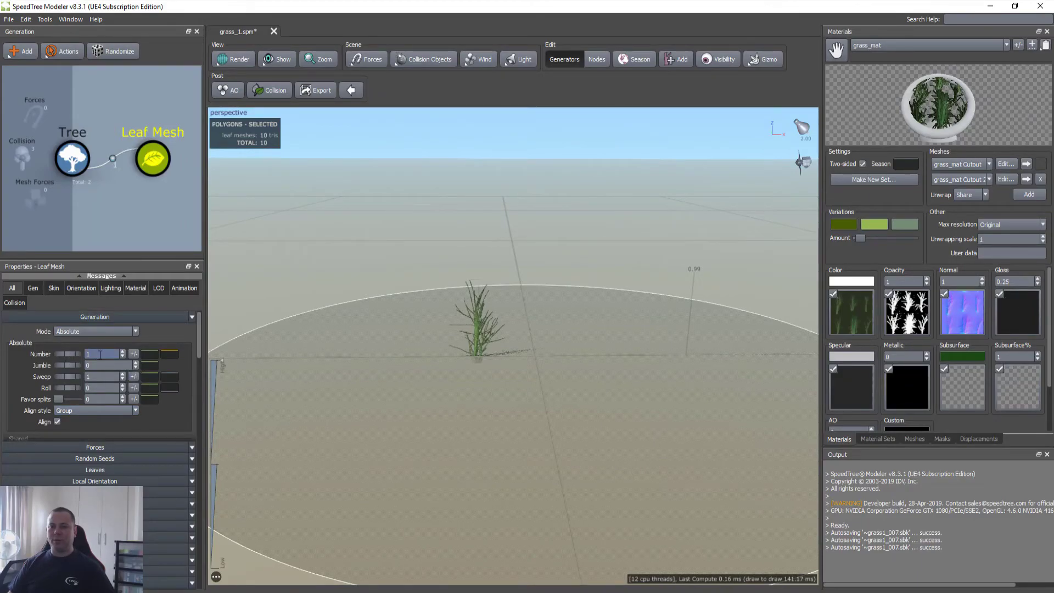
pyautogui.write('20')
pyautogui.press('Tab')
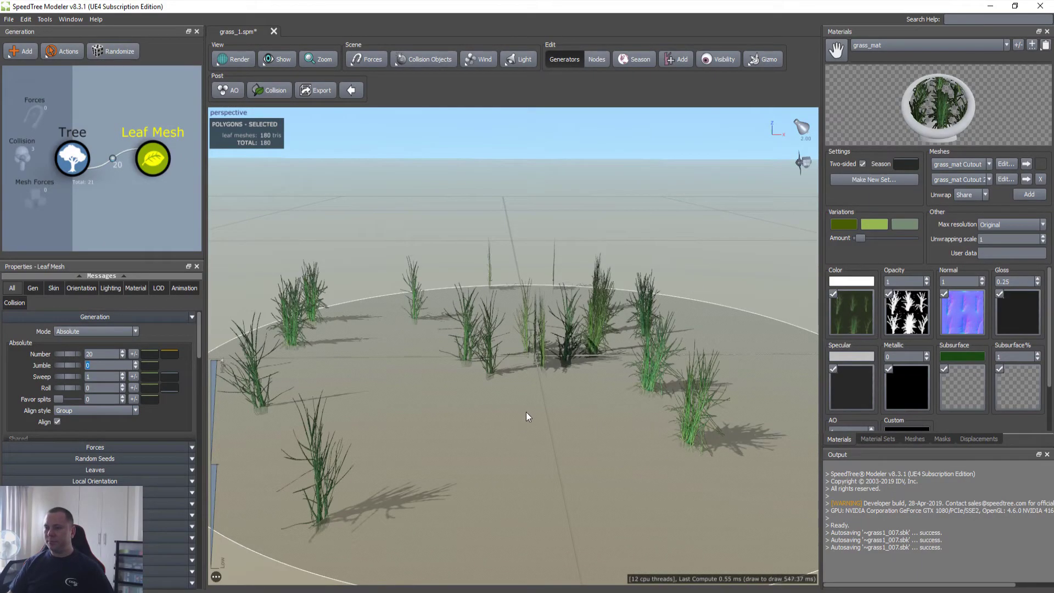
pyautogui.moveTo(536, 357); pyautogui.dragTo(532, 387)
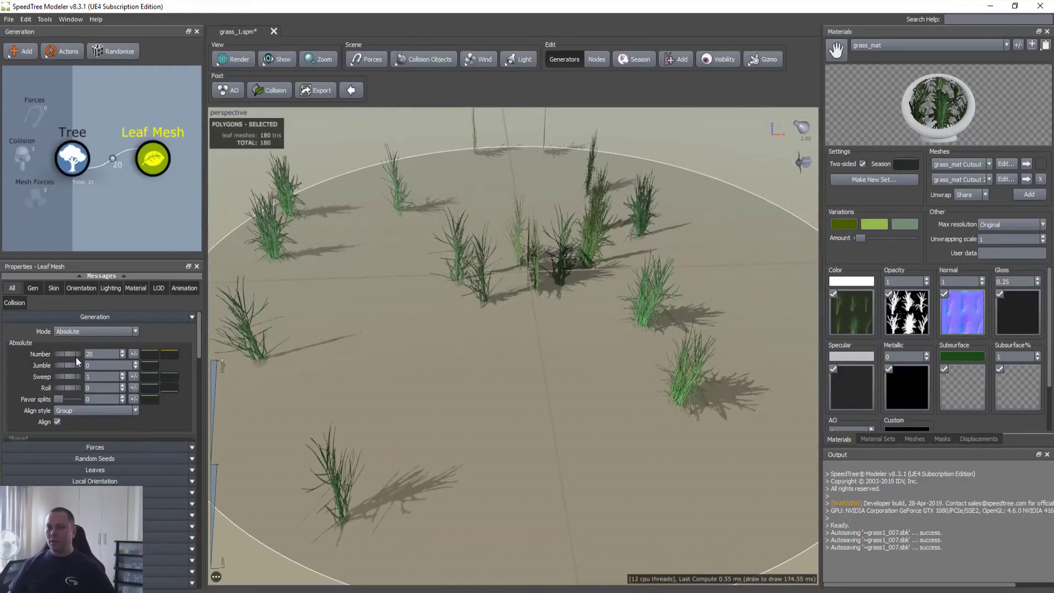
pyautogui.scroll(-8, 535, 354)
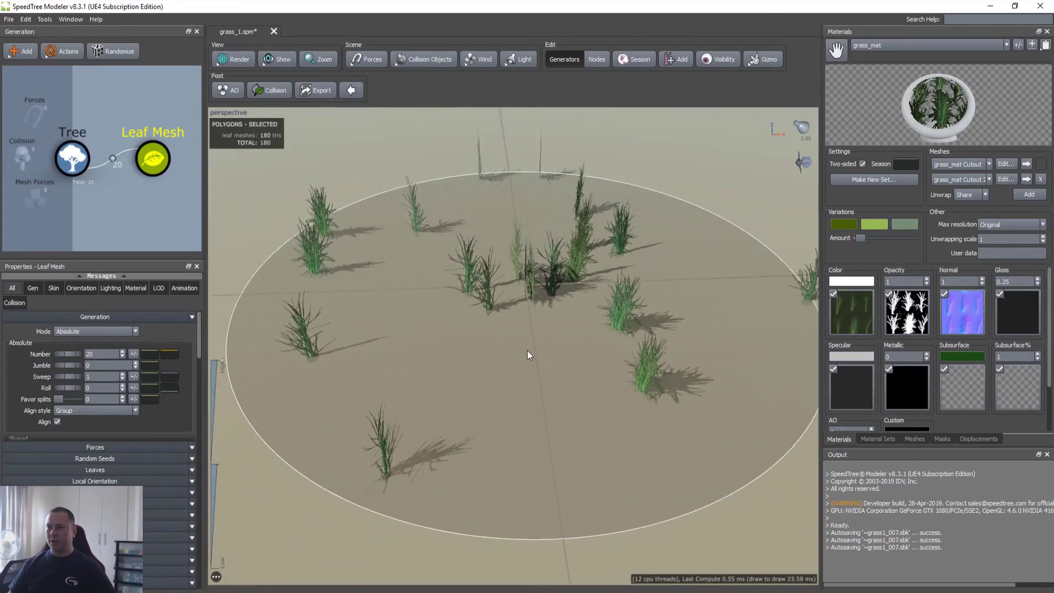
pyautogui.moveTo(64, 357); pyautogui.dragTo(126, 362)
pyautogui.write('20')
pyautogui.press('Tab')
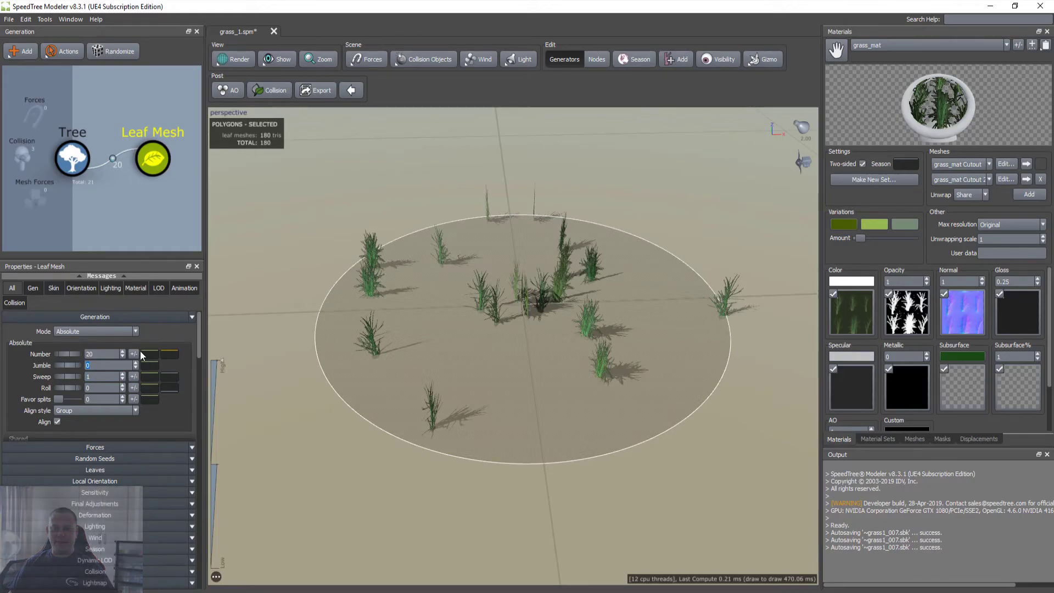
# Pull the clumps closer together by setting the Shared Boundaries to First 0.08 and Last 0.46
pyautogui.scroll(-5, 147, 422)
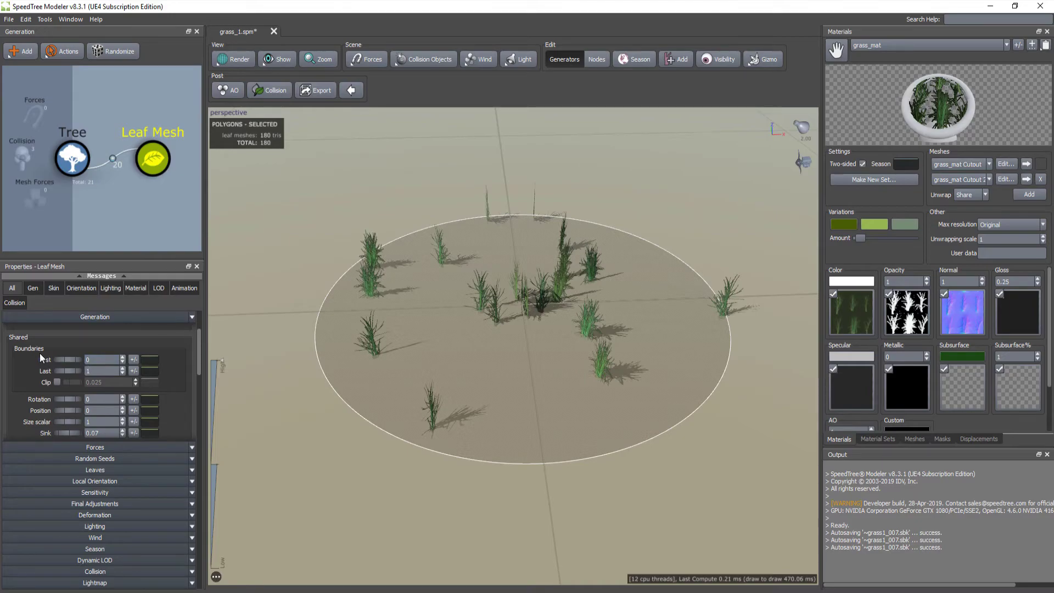
pyautogui.moveTo(61, 357)
pyautogui.mouseDown()
pyautogui.moveTo(76, 357)
pyautogui.moveTo(17, 351)
pyautogui.moveTo(87, 357)
pyautogui.moveTo(65, 354)
pyautogui.moveTo(72, 371)
pyautogui.moveTo(34, 366)
pyautogui.moveTo(43, 368)
pyautogui.mouseUp()
pyautogui.moveTo(374, 377); pyautogui.dragTo(473, 366)
pyautogui.moveTo(419, 389); pyautogui.dragTo(512, 320)
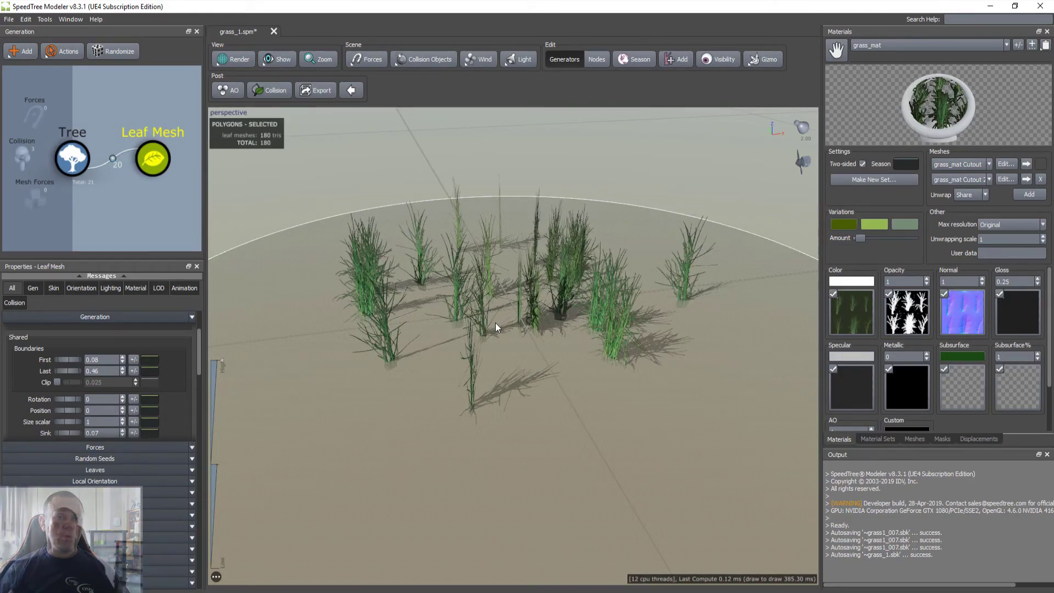
pyautogui.moveTo(534, 338); pyautogui.dragTo(463, 366)
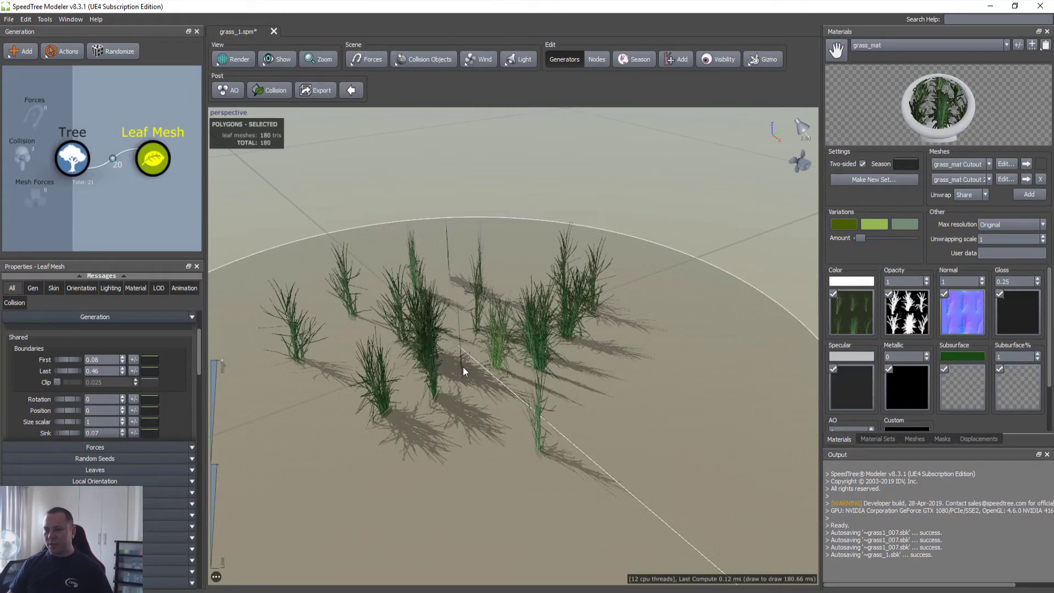
pyautogui.moveTo(460, 366); pyautogui.dragTo(489, 369)
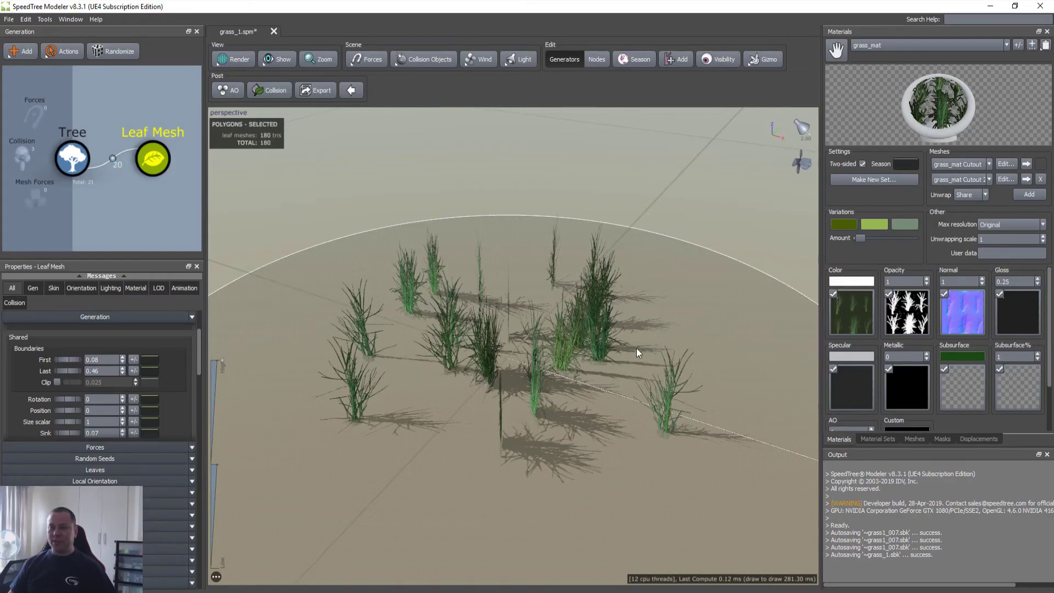
pyautogui.moveTo(515, 361); pyautogui.dragTo(530, 395)
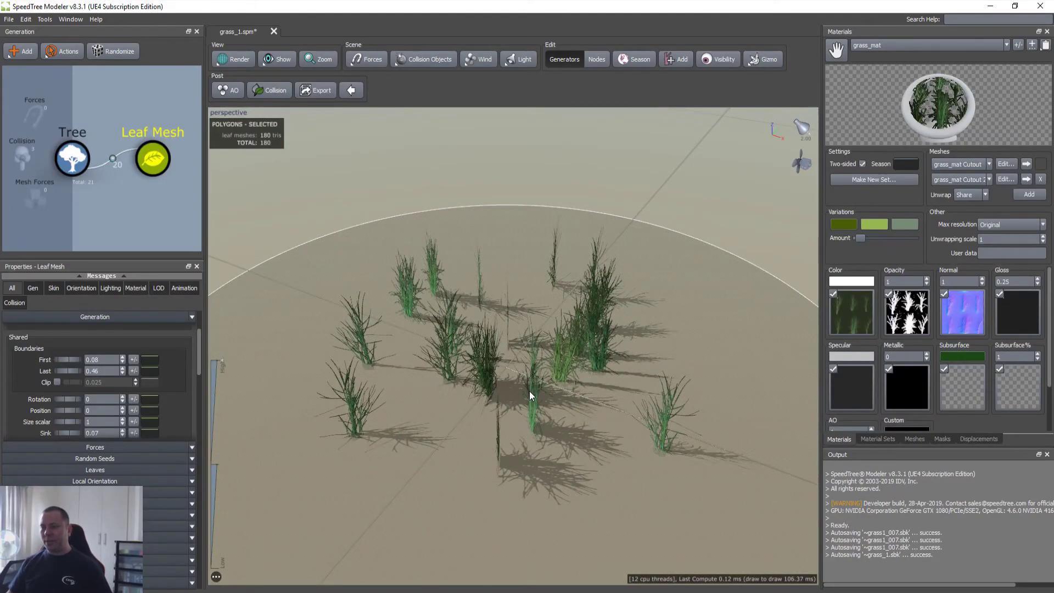
# Try spreading the clumps outward with a Last boundary of 2.12, and return it to 0.46
pyautogui.moveTo(525, 391)
pyautogui.mouseDown()
pyautogui.moveTo(535, 365)
pyautogui.moveTo(538, 407)
pyautogui.moveTo(545, 352)
pyautogui.moveTo(546, 404)
pyautogui.moveTo(551, 394)
pyautogui.moveTo(532, 400)
pyautogui.mouseUp()
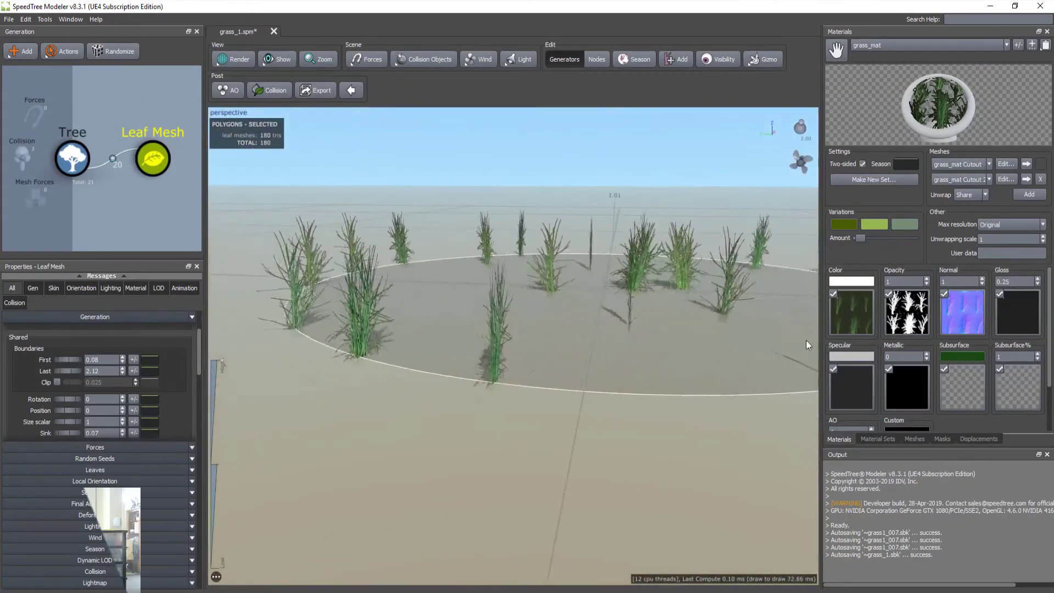
pyautogui.moveTo(806, 340)
pyautogui.mouseDown()
pyautogui.moveTo(758, 356)
pyautogui.moveTo(791, 343)
pyautogui.mouseUp()
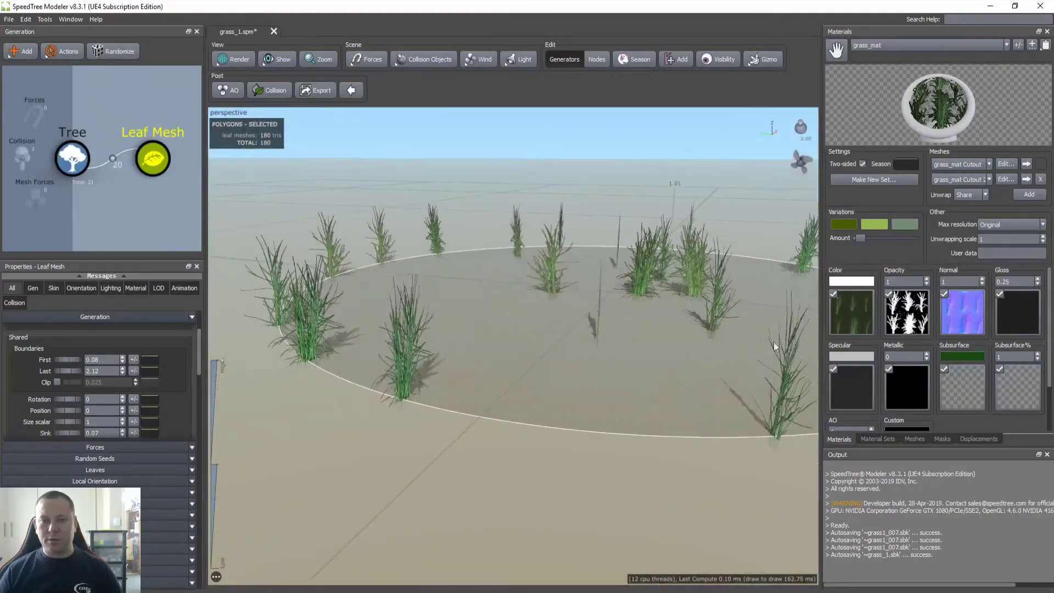
pyautogui.moveTo(334, 312); pyautogui.dragTo(316, 342)
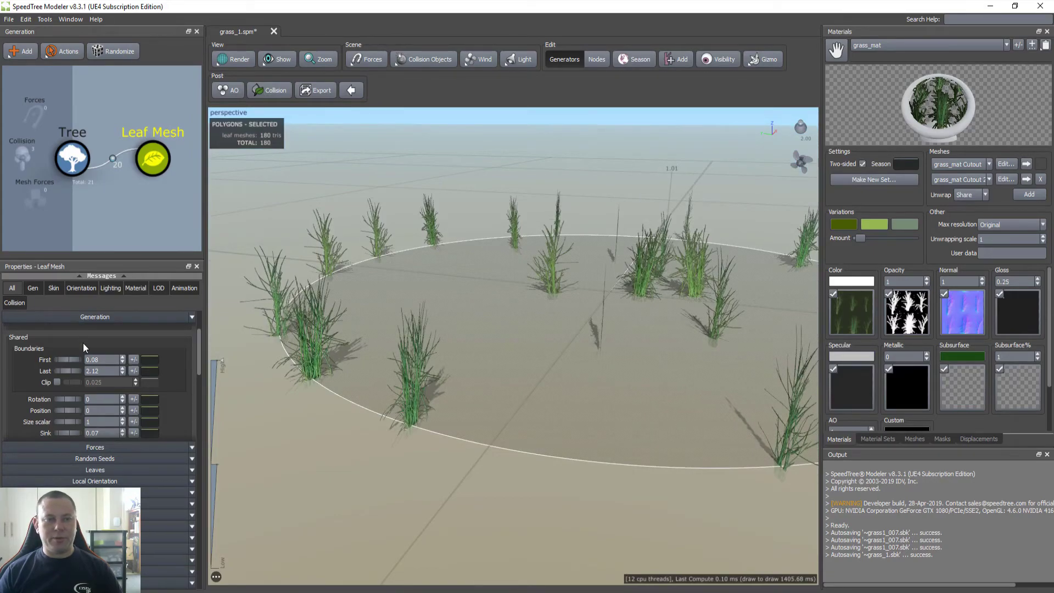
pyautogui.moveTo(61, 373); pyautogui.dragTo(121, 381)
pyautogui.moveTo(706, 326)
pyautogui.mouseDown()
pyautogui.moveTo(697, 337)
pyautogui.moveTo(604, 347)
pyautogui.moveTo(535, 335)
pyautogui.moveTo(579, 355)
pyautogui.moveTo(536, 377)
pyautogui.moveTo(573, 349)
pyautogui.moveTo(530, 335)
pyautogui.moveTo(577, 342)
pyautogui.moveTo(688, 285)
pyautogui.mouseUp()
pyautogui.scroll(-3, 569, 358)
pyautogui.scroll(-4, 578, 343)
pyautogui.scroll(3, 577, 343)
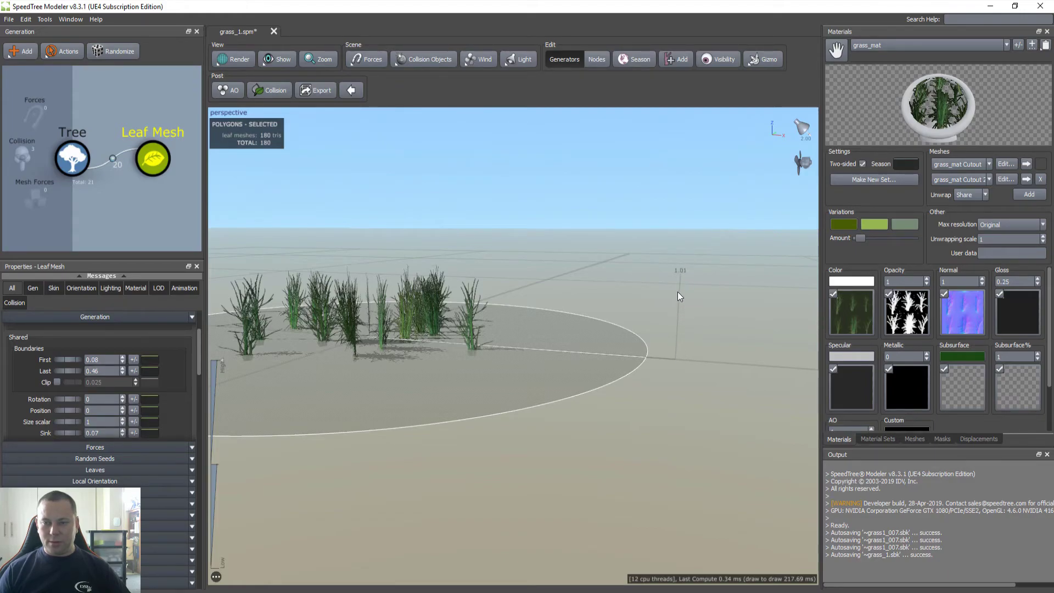
pyautogui.moveTo(513, 348); pyautogui.dragTo(483, 354)
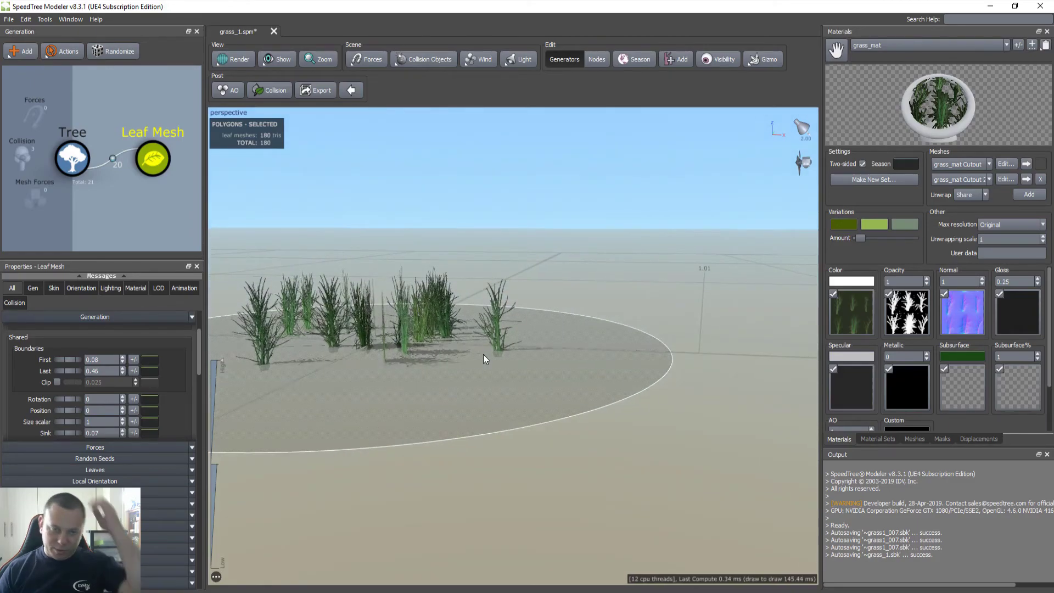
pyautogui.moveTo(483, 354)
pyautogui.mouseDown()
pyautogui.moveTo(514, 375)
pyautogui.moveTo(547, 356)
pyautogui.moveTo(493, 357)
pyautogui.moveTo(565, 379)
pyautogui.moveTo(543, 351)
pyautogui.moveTo(503, 362)
pyautogui.mouseUp()
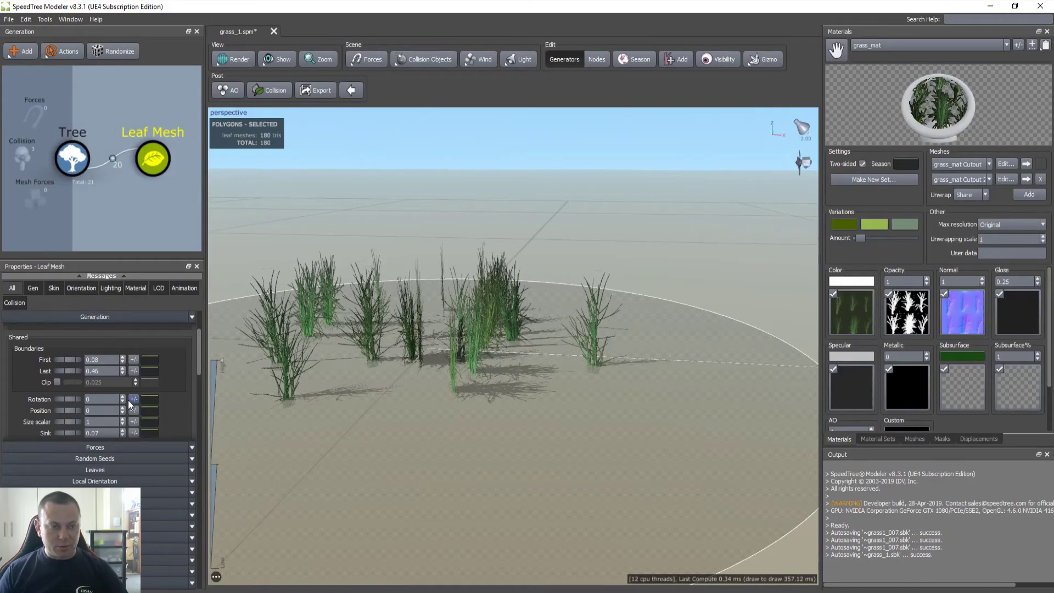
# Try Size scalar values of 0.75, 10 and 6.2 on the grass, comparing its height with the human figure
pyautogui.doubleClick(97, 421)
pyautogui.write('0')
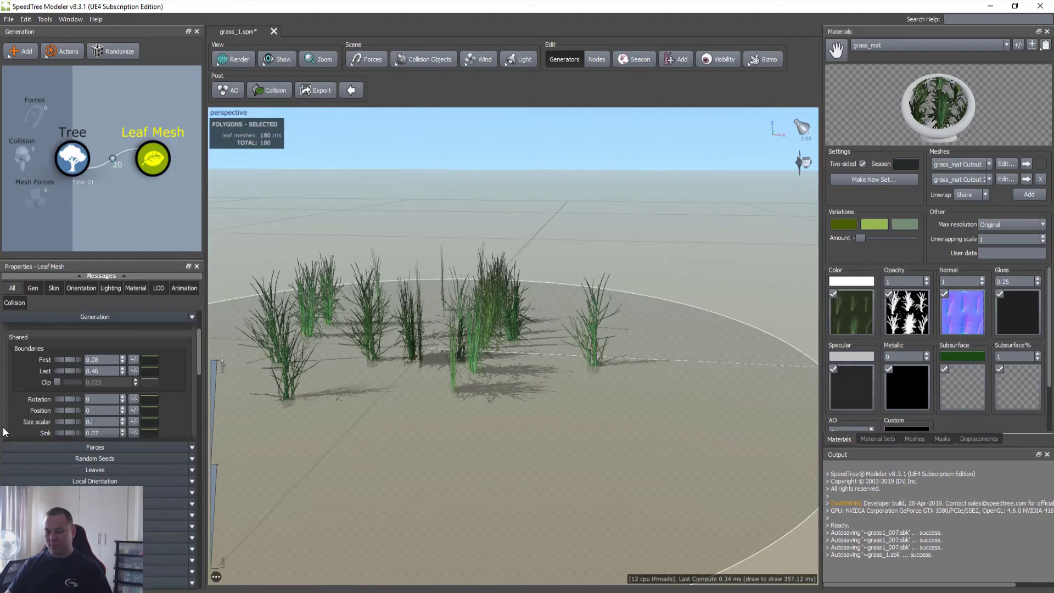
pyautogui.write('.75')
pyautogui.press('Return')
pyautogui.moveTo(663, 377); pyautogui.dragTo(556, 369)
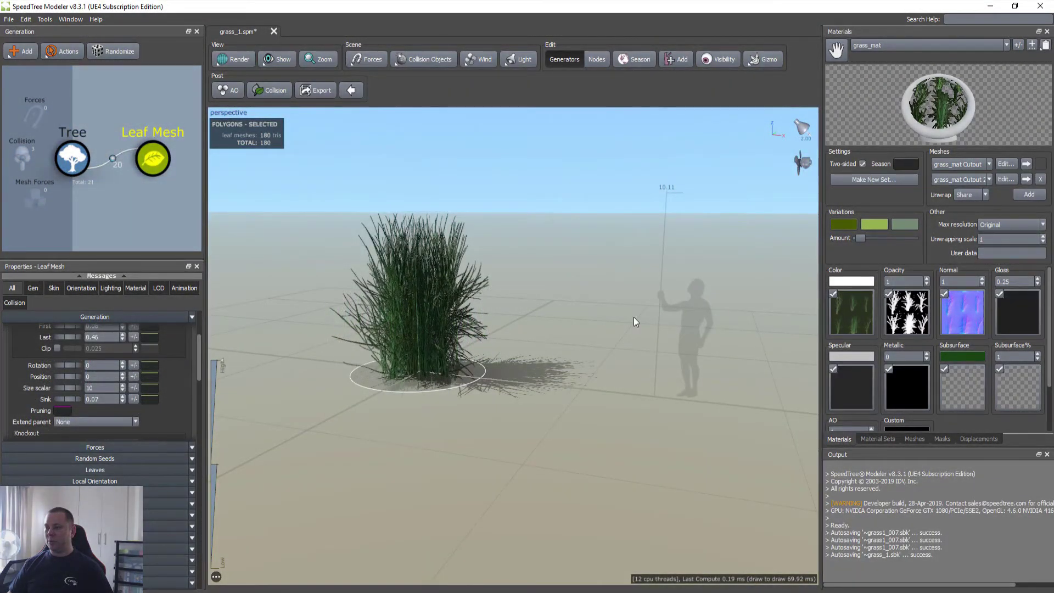
pyautogui.moveTo(634, 318); pyautogui.dragTo(569, 321)
pyautogui.moveTo(569, 318); pyautogui.dragTo(562, 321, button='middle')
pyautogui.moveTo(562, 321); pyautogui.dragTo(598, 295)
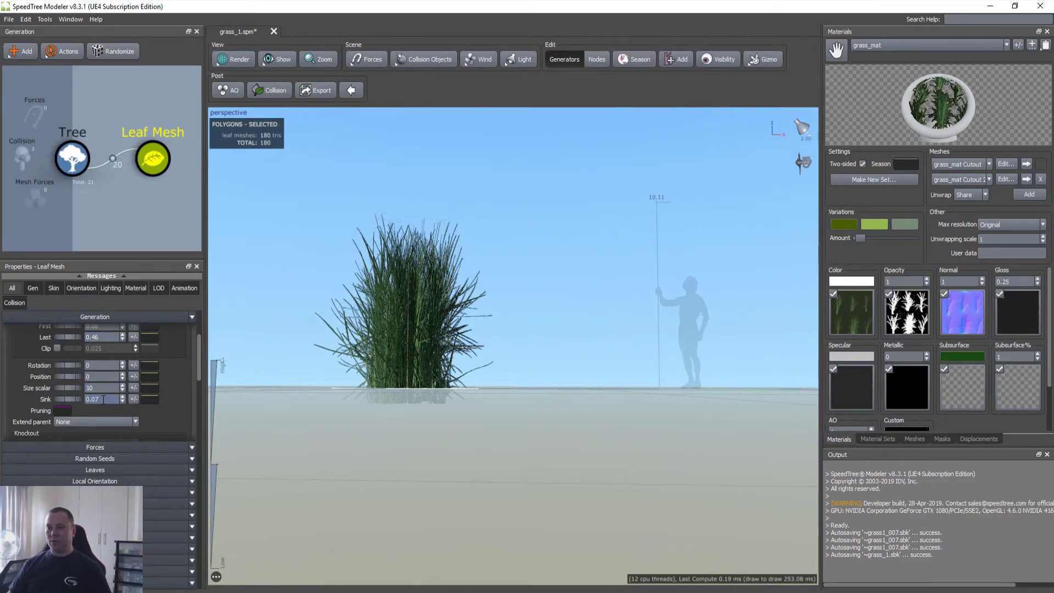
pyautogui.moveTo(71, 387)
pyautogui.mouseDown()
pyautogui.moveTo(12, 387)
pyautogui.moveTo(28, 386)
pyautogui.mouseUp()
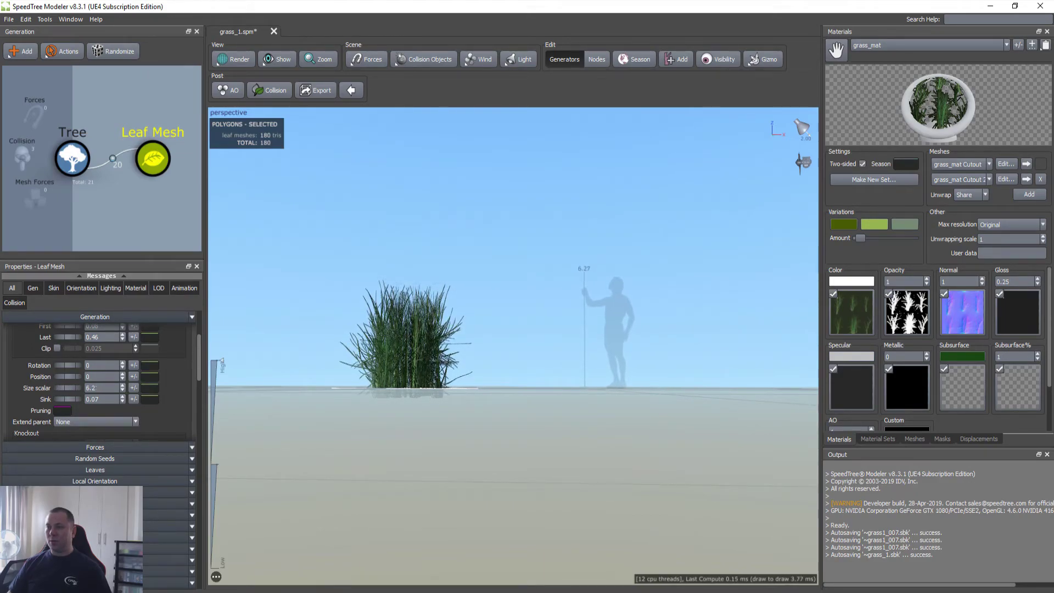
pyautogui.moveTo(455, 344); pyautogui.dragTo(452, 354)
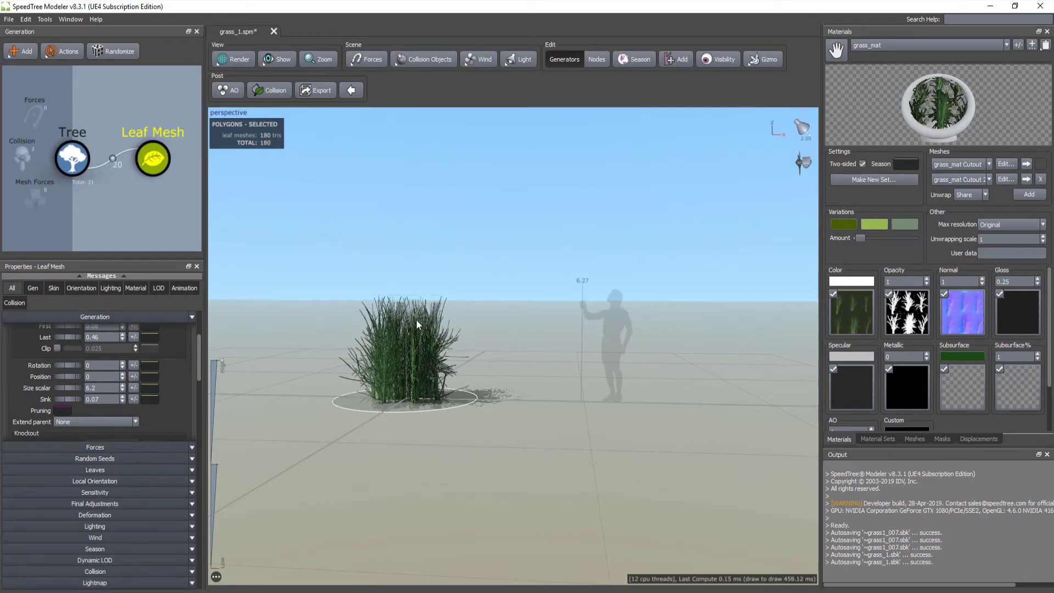
# Set the Leaf Mesh's Size scalar back to 1
pyautogui.doubleClick(105, 388)
pyautogui.doubleClick(106, 388)
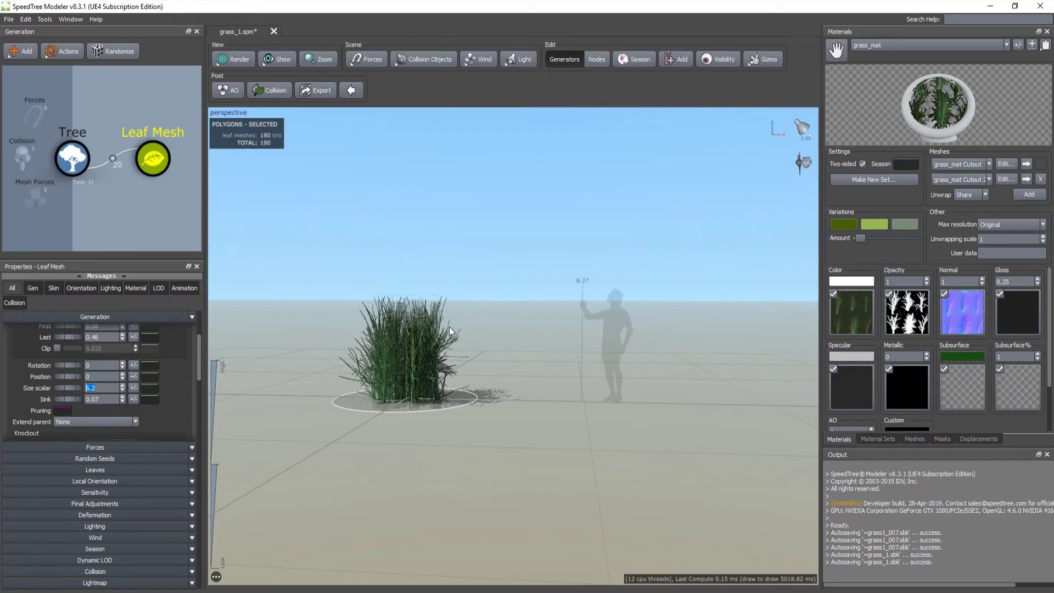
pyautogui.moveTo(426, 322); pyautogui.dragTo(427, 316)
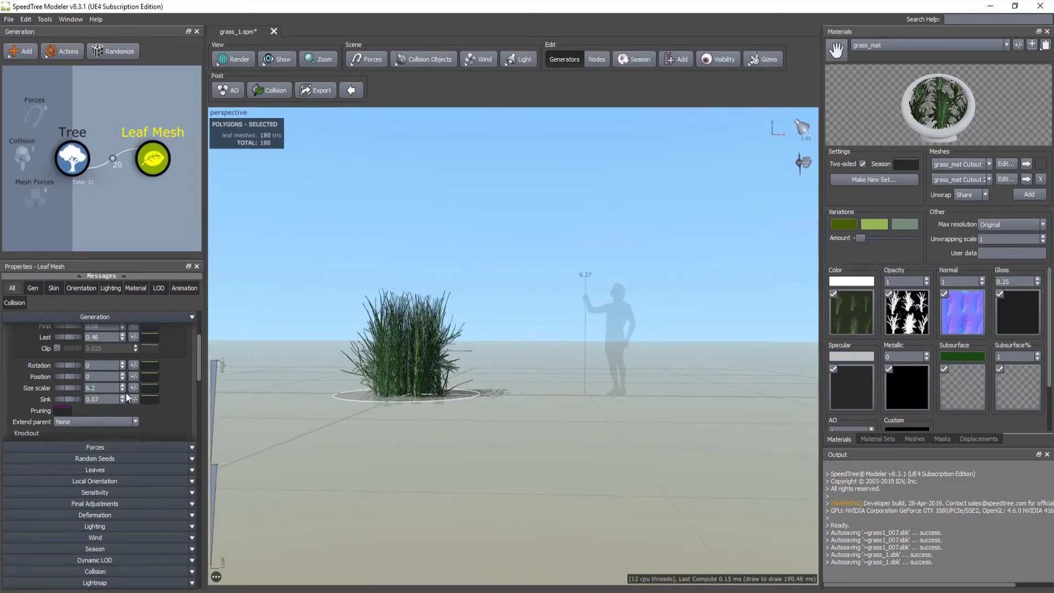
pyautogui.write('1')
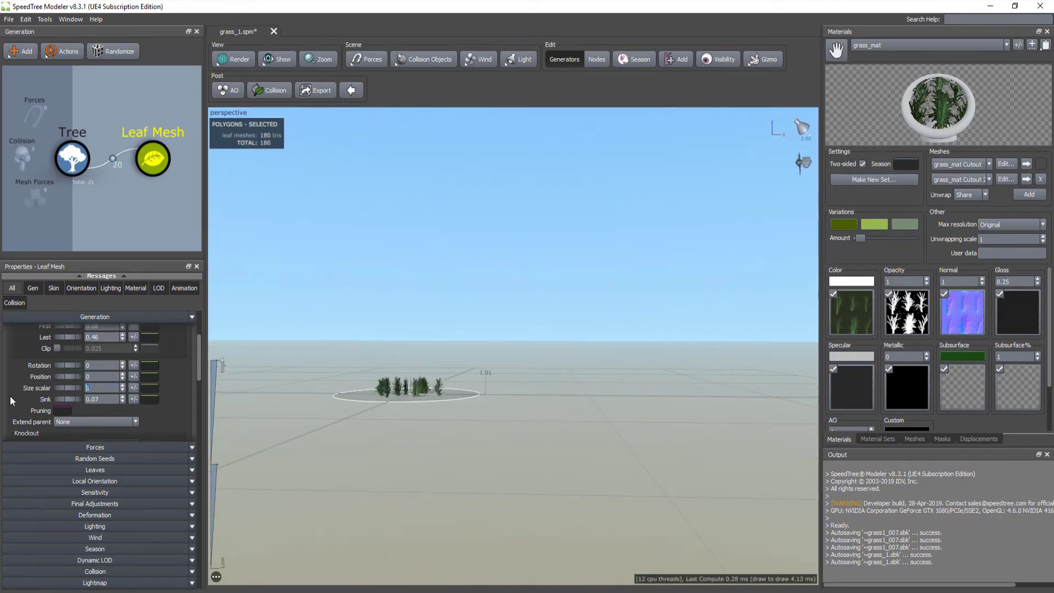
# Examine the size and spacing of the scattered grass clumps from low and raised angles, near and far
pyautogui.moveTo(464, 427); pyautogui.dragTo(481, 397, button='middle')
pyautogui.scroll(-3, 484, 389)
pyautogui.scroll(8, 485, 388)
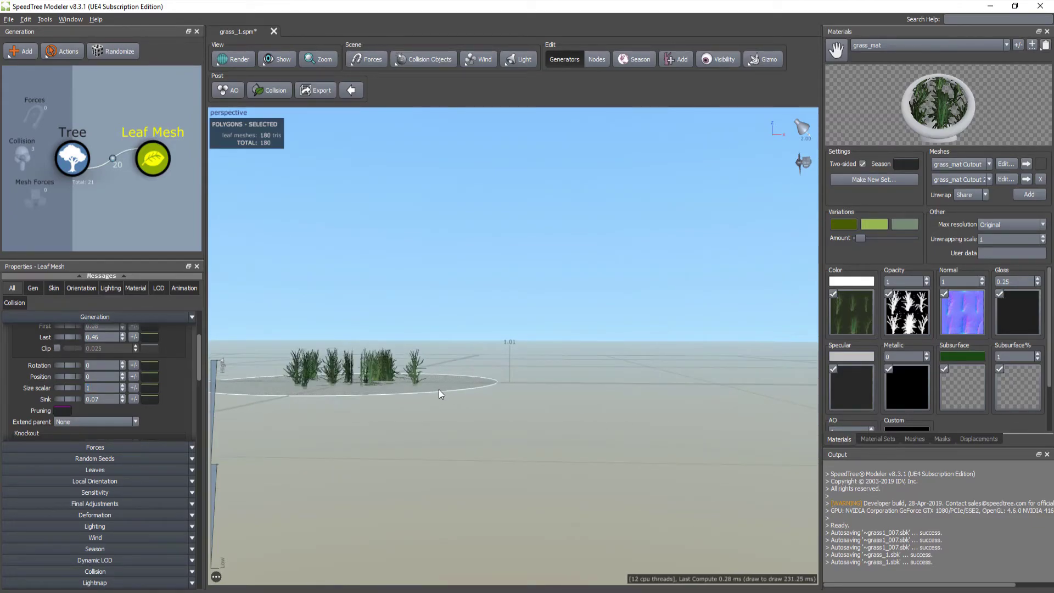
pyautogui.moveTo(470, 374); pyautogui.dragTo(535, 390)
pyautogui.scroll(5, 456, 340)
pyautogui.moveTo(455, 341); pyautogui.dragTo(474, 367, button='middle')
pyautogui.scroll(2, 592, 394)
pyautogui.scroll(-4, 592, 393)
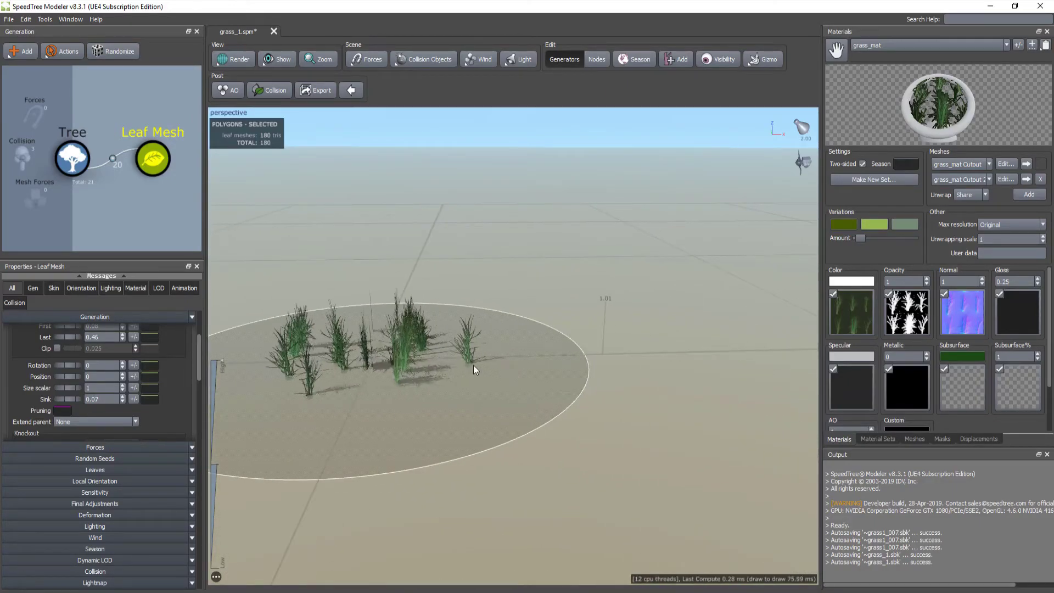
pyautogui.moveTo(473, 367); pyautogui.dragTo(442, 331)
pyautogui.moveTo(442, 330); pyautogui.dragTo(461, 338, button='middle')
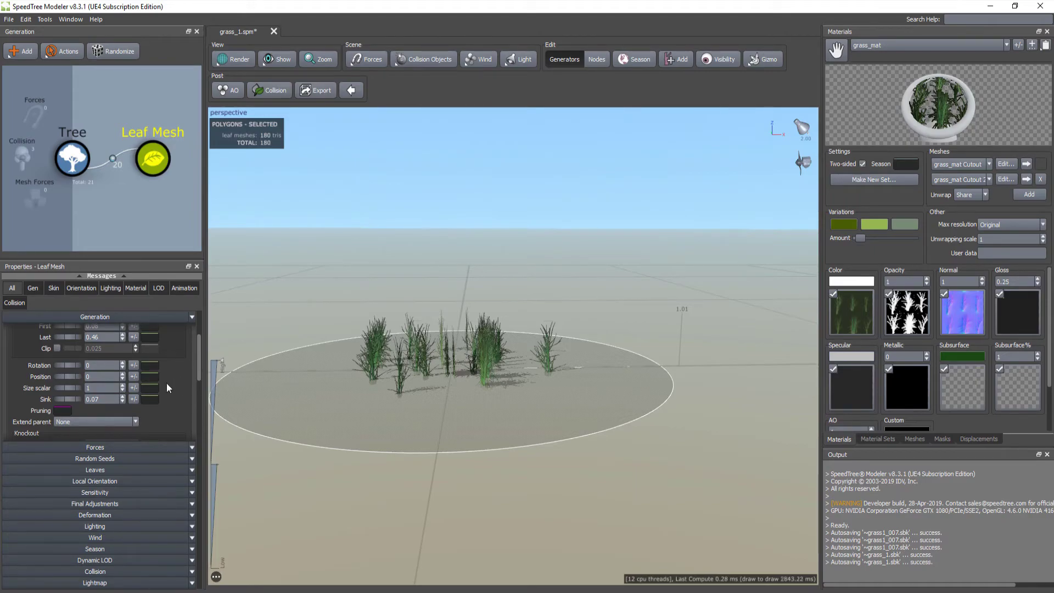
pyautogui.moveTo(513, 366); pyautogui.dragTo(515, 387)
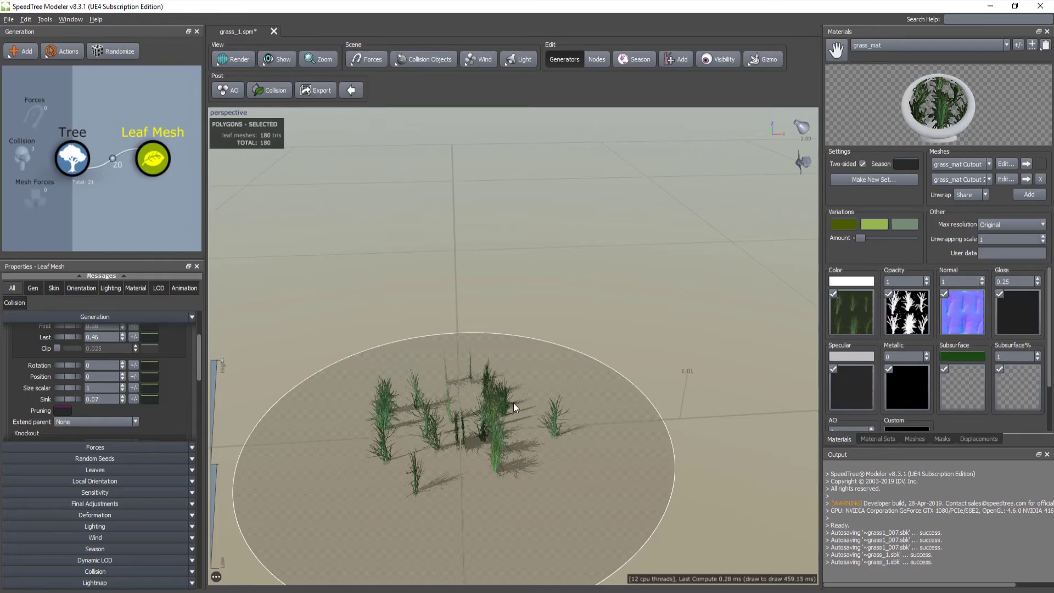
pyautogui.moveTo(513, 402); pyautogui.dragTo(512, 370, button='middle')
pyautogui.scroll(4, 513, 355)
pyautogui.scroll(-5, 511, 363)
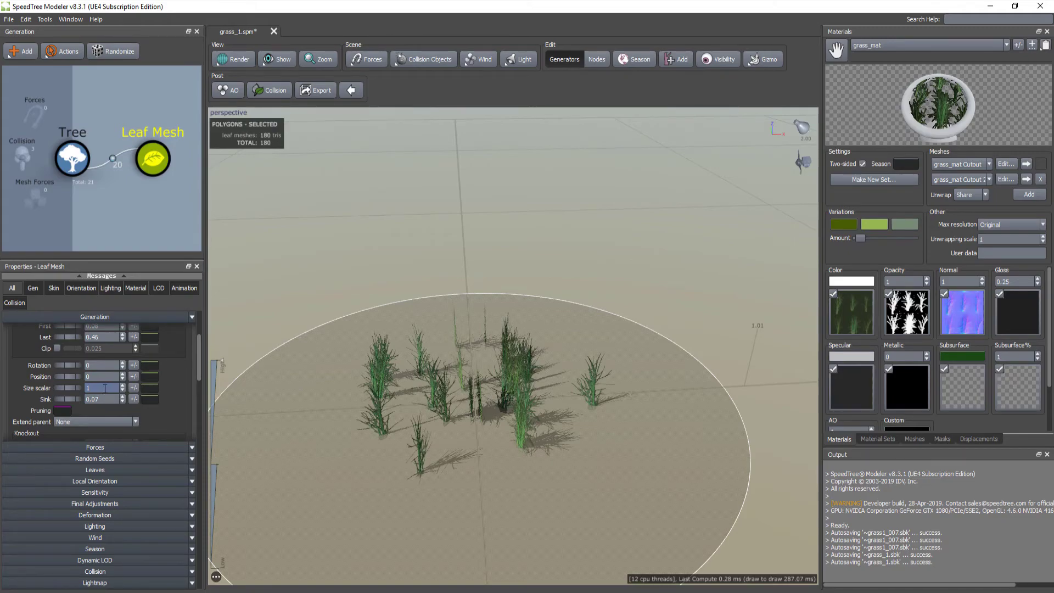
pyautogui.scroll(-4, 586, 402)
pyautogui.moveTo(543, 399)
pyautogui.mouseDown(button='middle')
pyautogui.moveTo(537, 374)
pyautogui.moveTo(542, 399)
pyautogui.mouseUp(button='middle')
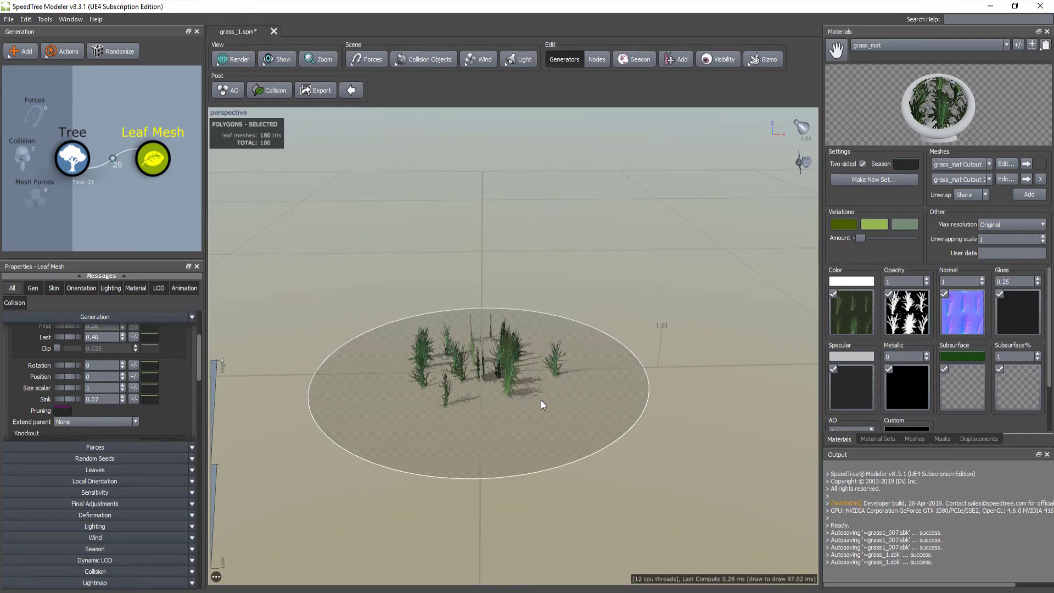
# Set the Leaf Mesh's Sink to 0.13 to push the scattered grass clumps deeper into the ground
pyautogui.moveTo(541, 399); pyautogui.dragTo(513, 404)
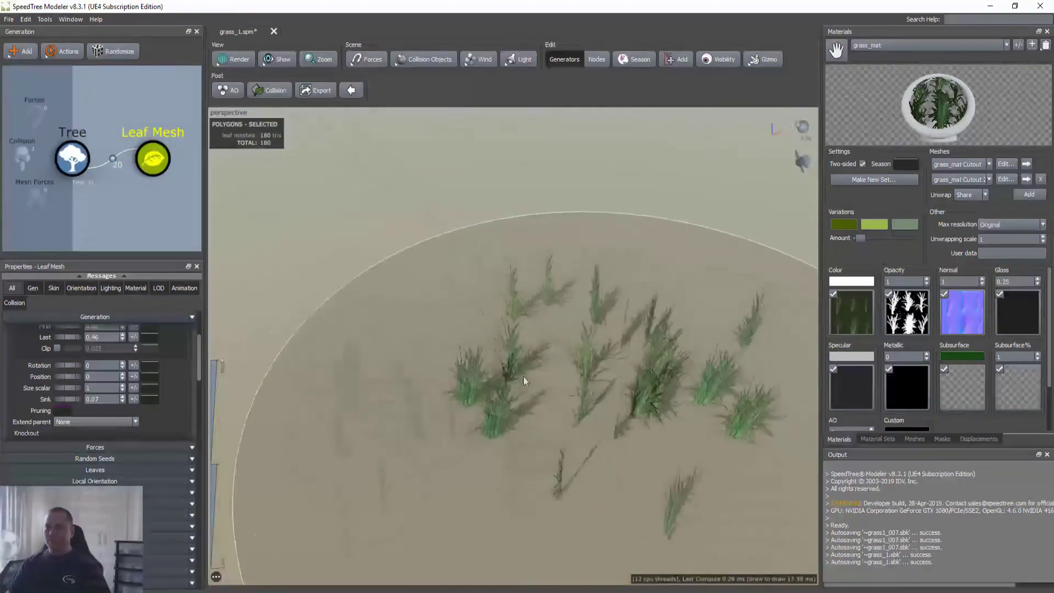
pyautogui.moveTo(522, 377); pyautogui.dragTo(454, 343)
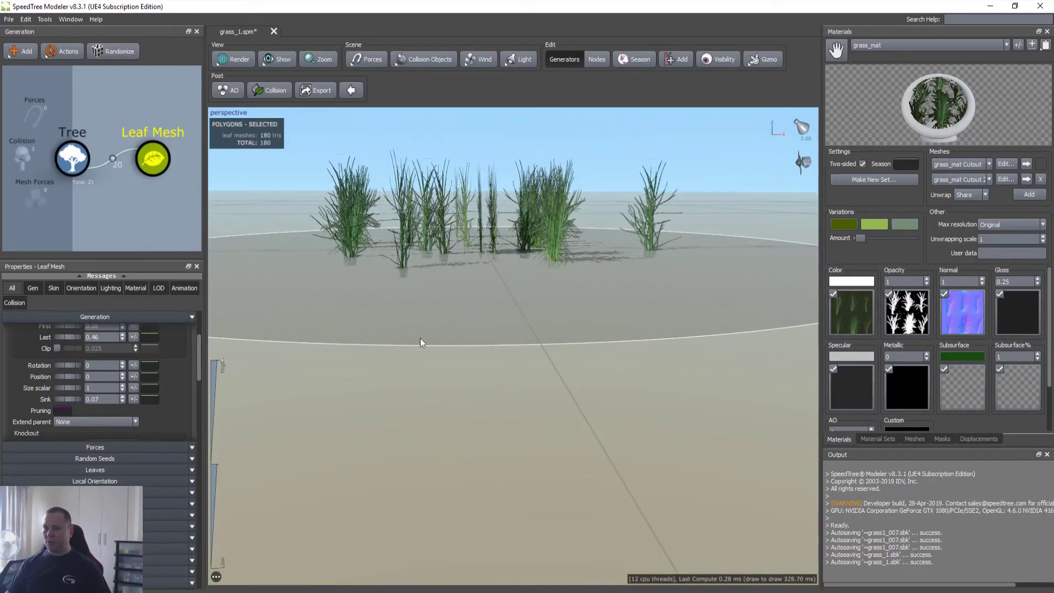
pyautogui.scroll(3, 165, 373)
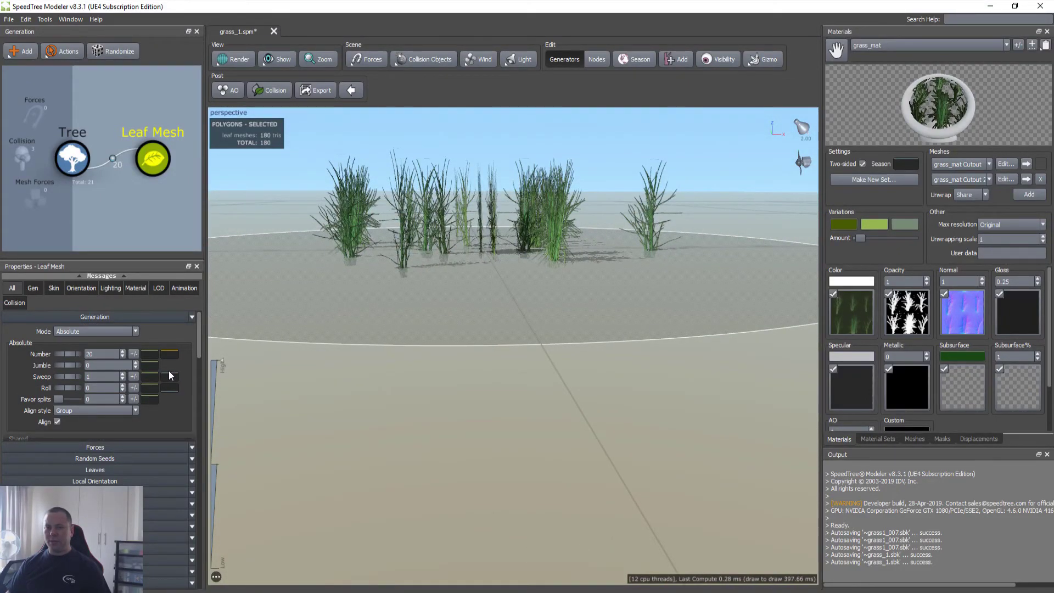
pyautogui.scroll(-5, 164, 373)
pyautogui.scroll(-2, 127, 379)
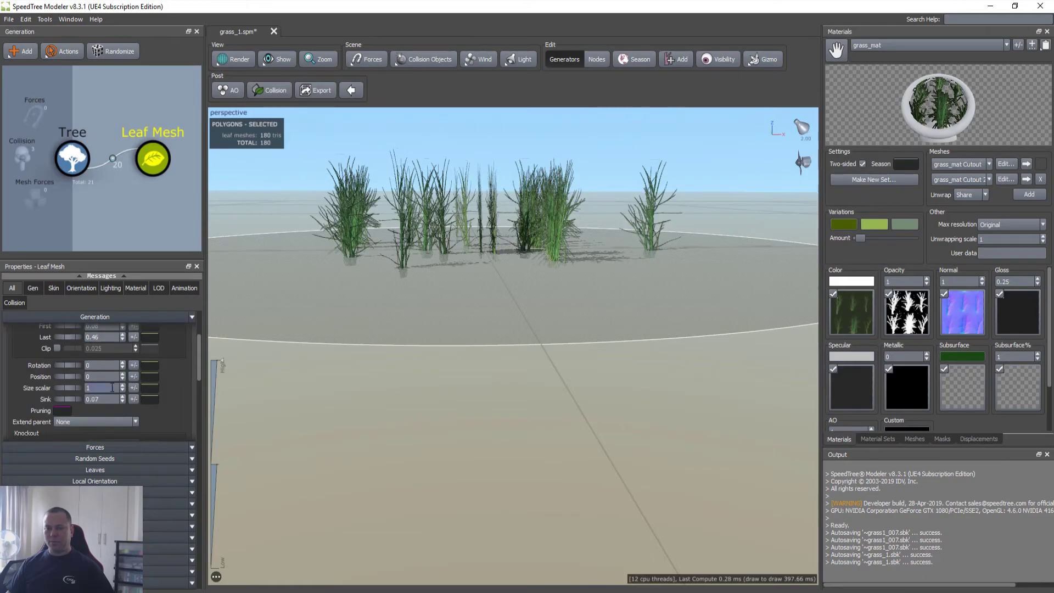
pyautogui.write('0.')
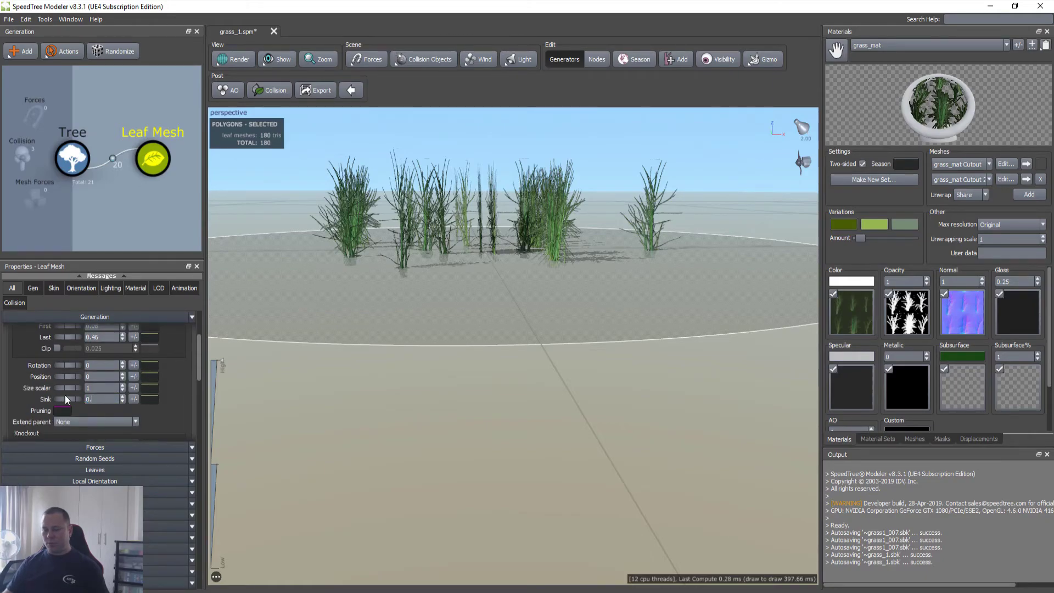
pyautogui.write('13')
pyautogui.press('Return')
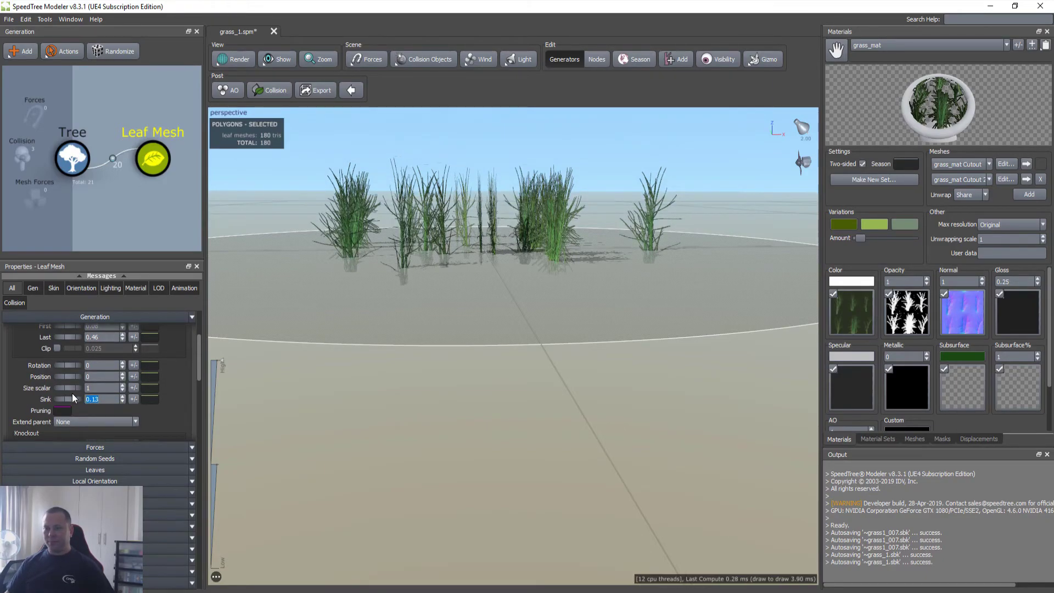
pyautogui.moveTo(76, 399); pyautogui.dragTo(76, 404)
pyautogui.moveTo(423, 285); pyautogui.dragTo(489, 319)
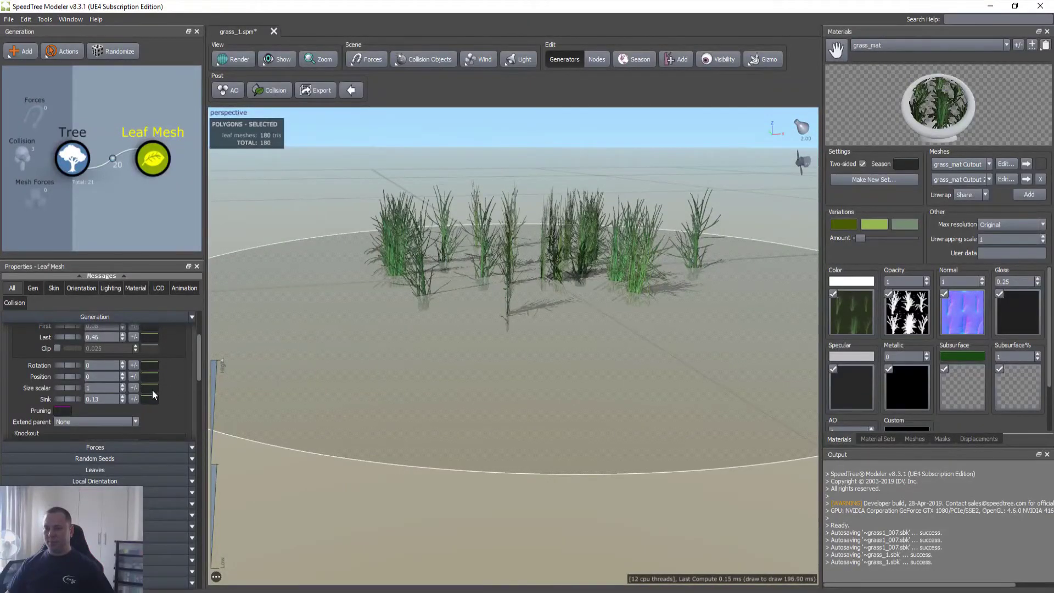
# Set a variance of 0.1 on the Leaf Mesh's Out value in its Final Adjustments
pyautogui.moveTo(575, 307); pyautogui.dragTo(575, 341)
pyautogui.scroll(-5, 160, 378)
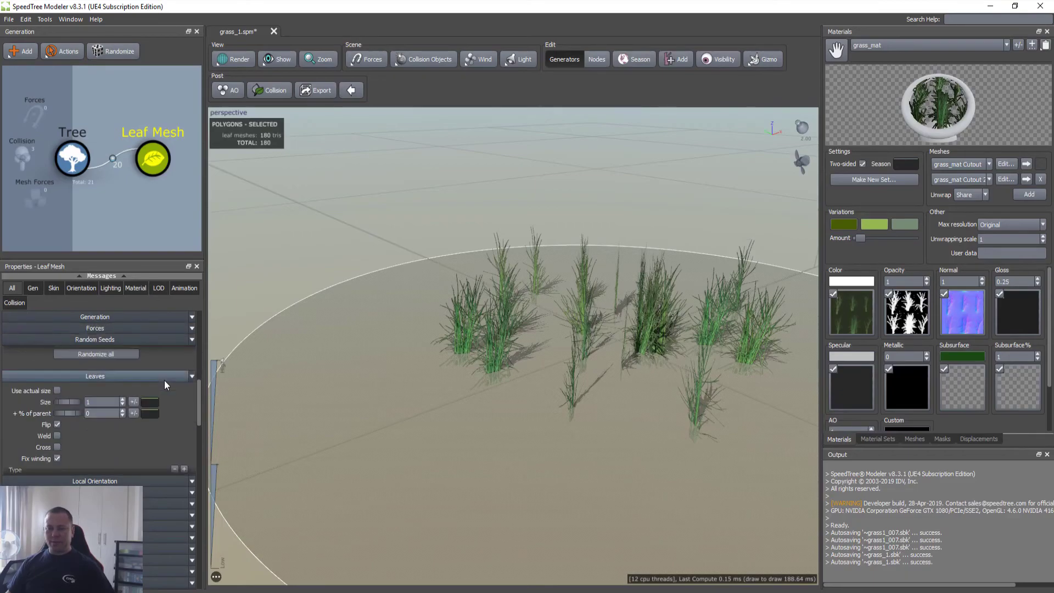
pyautogui.scroll(-4, 164, 381)
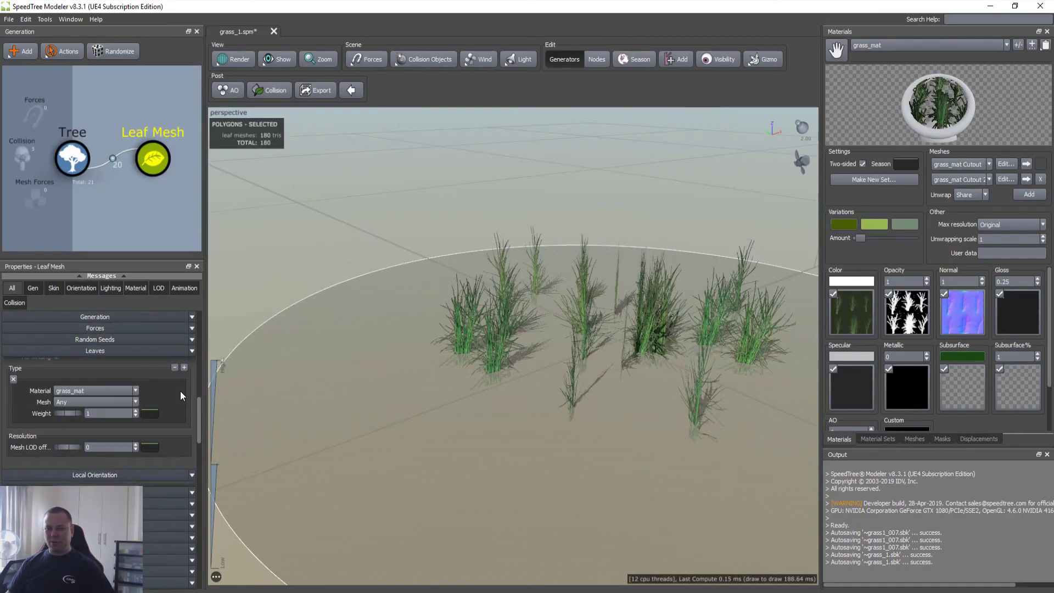
pyautogui.scroll(-4, 180, 391)
pyautogui.scroll(-5, 171, 396)
pyautogui.click(93, 438)
pyautogui.scroll(1, 130, 434)
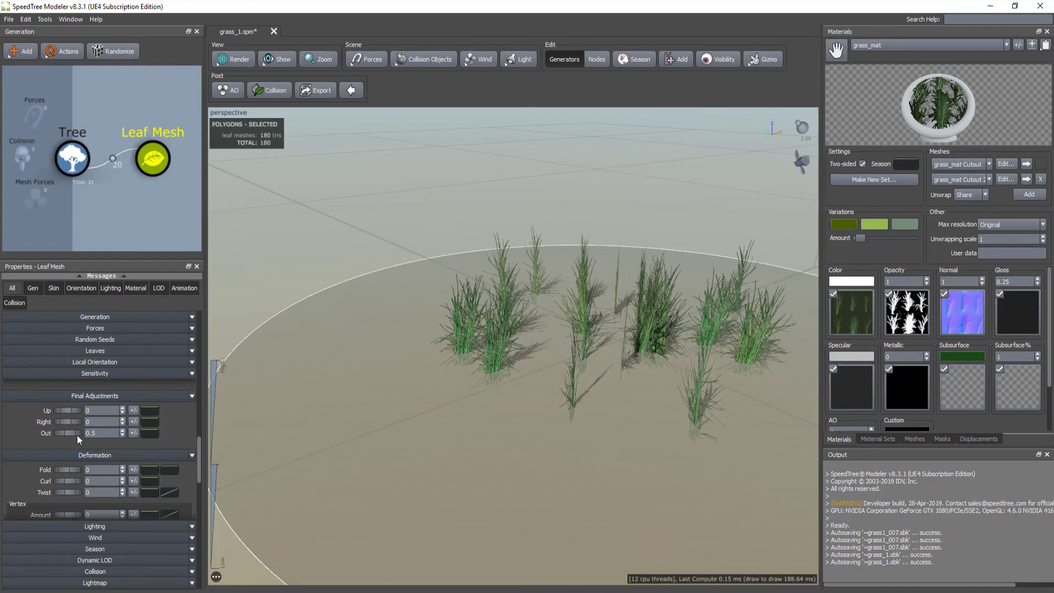
pyautogui.click(134, 433)
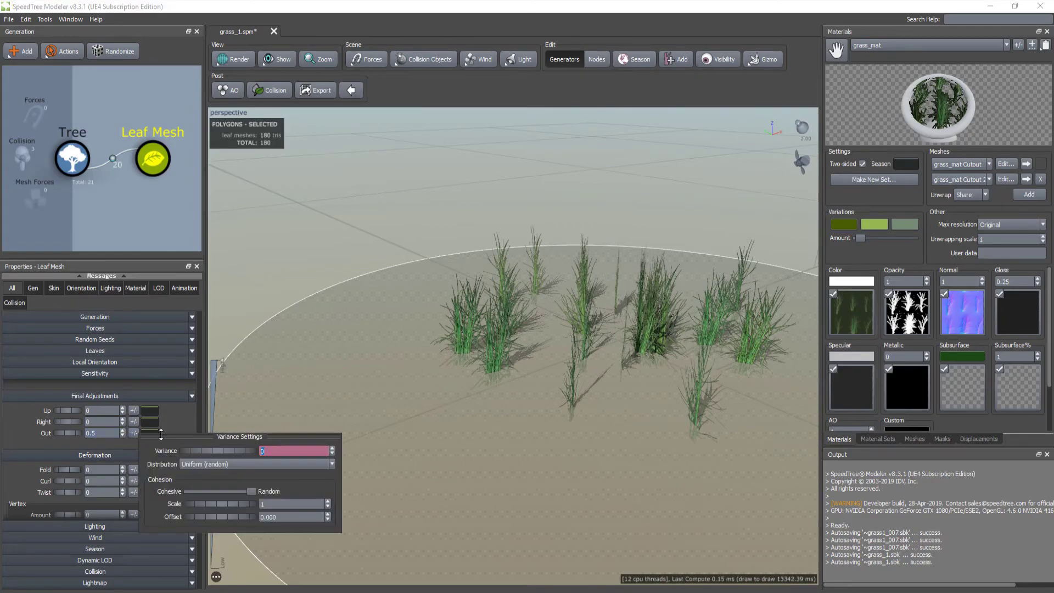
pyautogui.write('.1')
pyautogui.press('Return')
pyautogui.moveTo(678, 397); pyautogui.dragTo(570, 407)
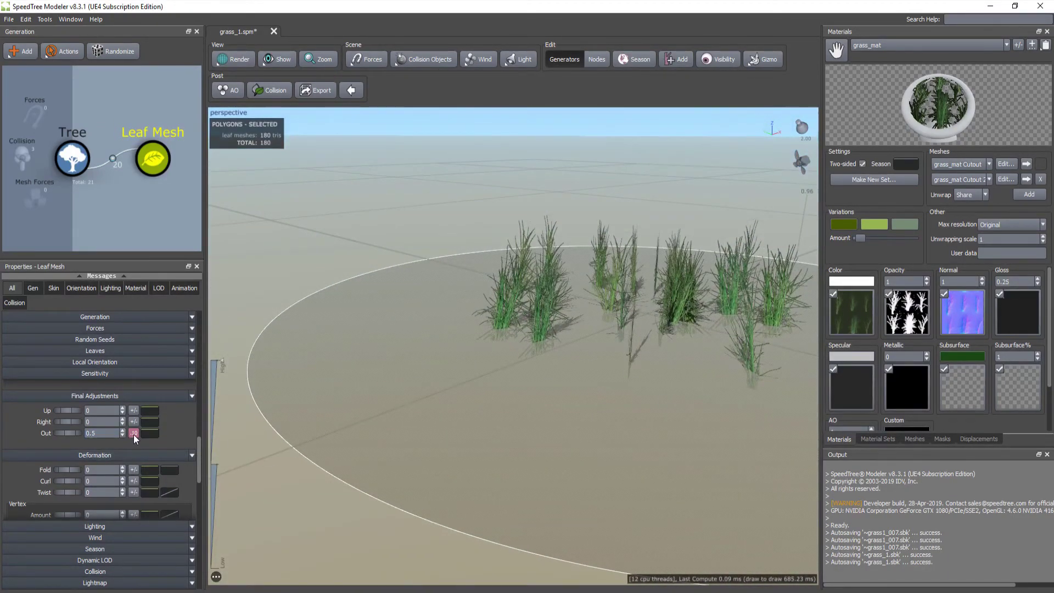
pyautogui.moveTo(575, 390)
pyautogui.mouseDown()
pyautogui.moveTo(629, 391)
pyautogui.moveTo(580, 388)
pyautogui.mouseUp()
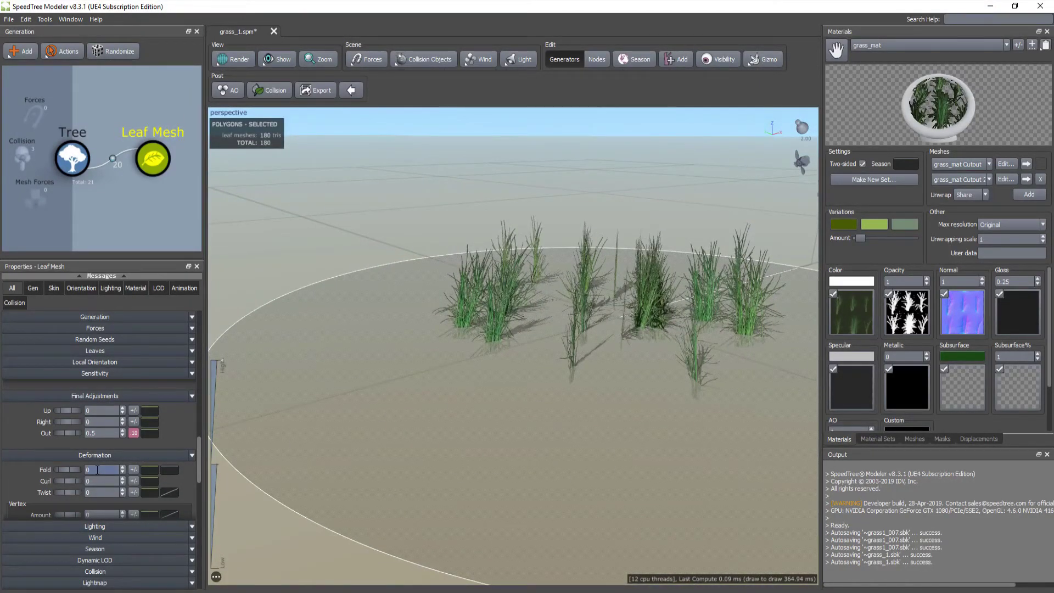
# Set the Leaf Mesh's Fold deformation to 0.3 with a variance of 0.1
pyautogui.moveTo(61, 472); pyautogui.dragTo(90, 471)
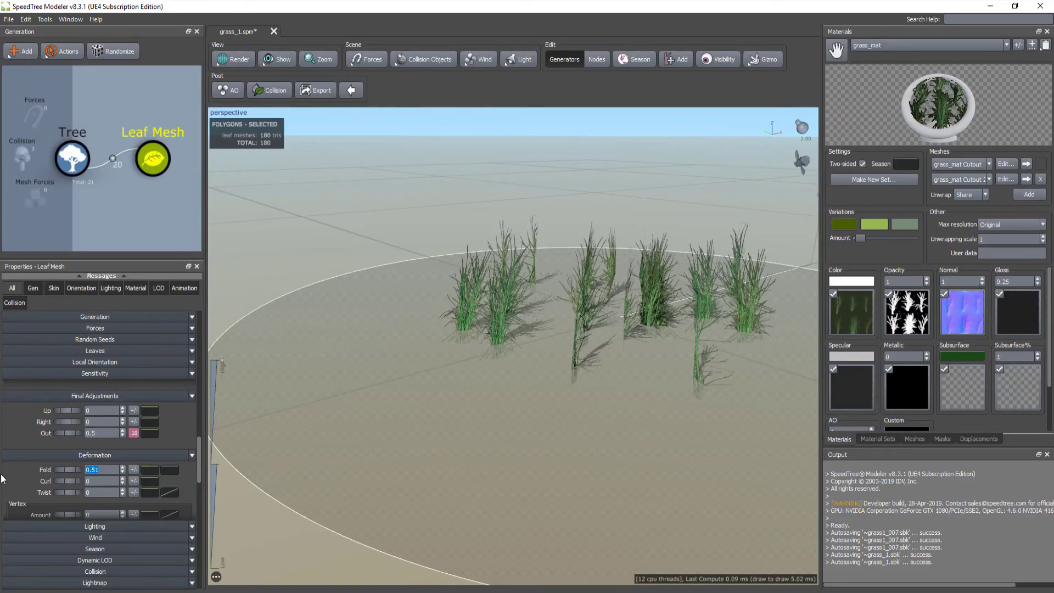
pyautogui.write('3')
pyautogui.press('Return')
pyautogui.moveTo(546, 351)
pyautogui.mouseDown()
pyautogui.moveTo(574, 372)
pyautogui.moveTo(545, 362)
pyautogui.moveTo(549, 352)
pyautogui.mouseUp()
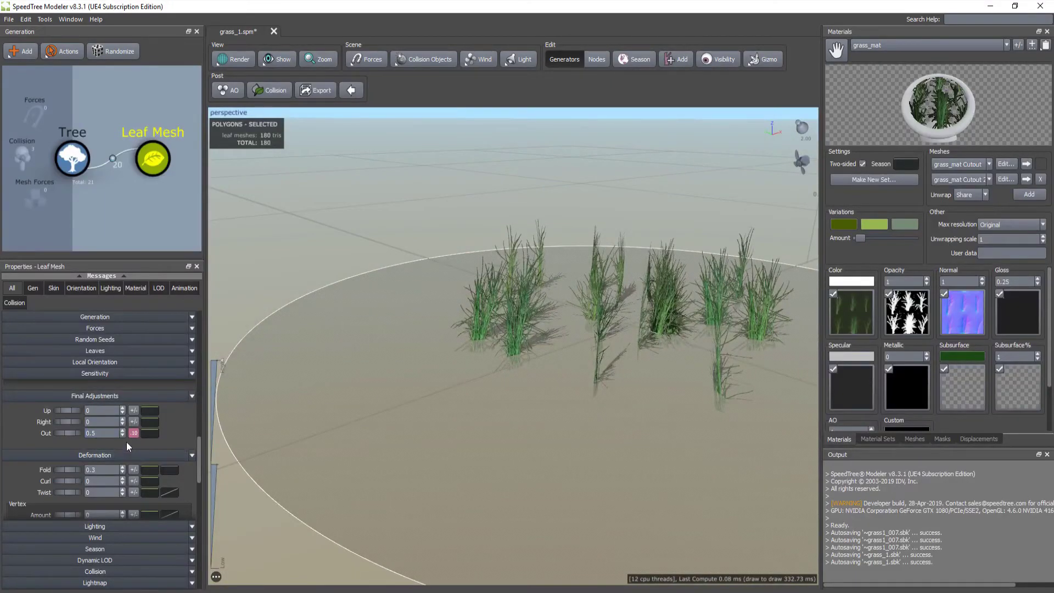
pyautogui.click(132, 472)
pyautogui.write('0.1')
pyautogui.press('Return')
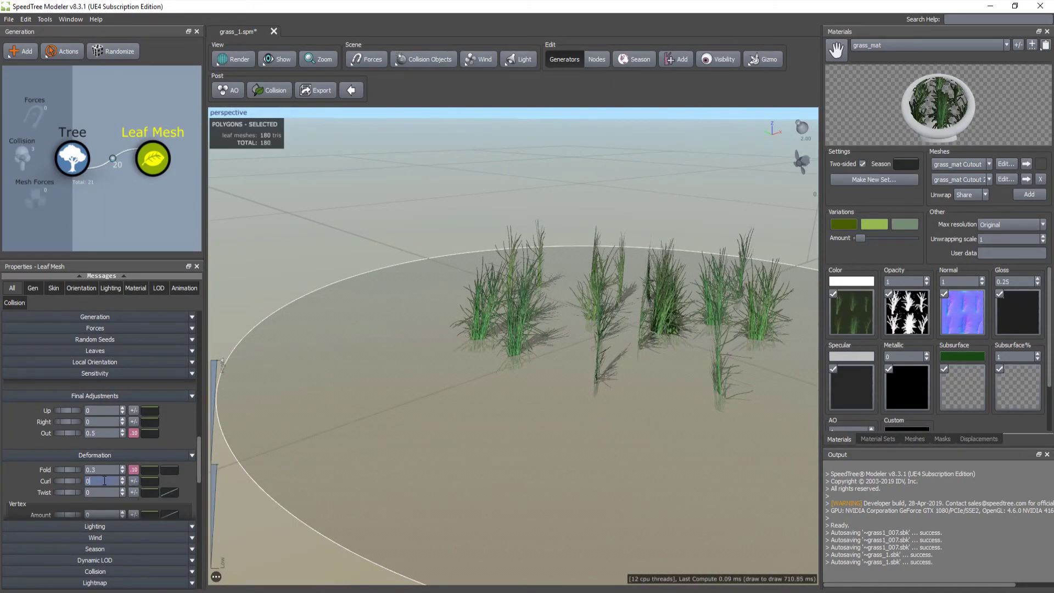
# Try Curl deformation values of 0.3, 0.1 and 0.06 on the Leaf Mesh
pyautogui.write('.3')
pyautogui.press('Return')
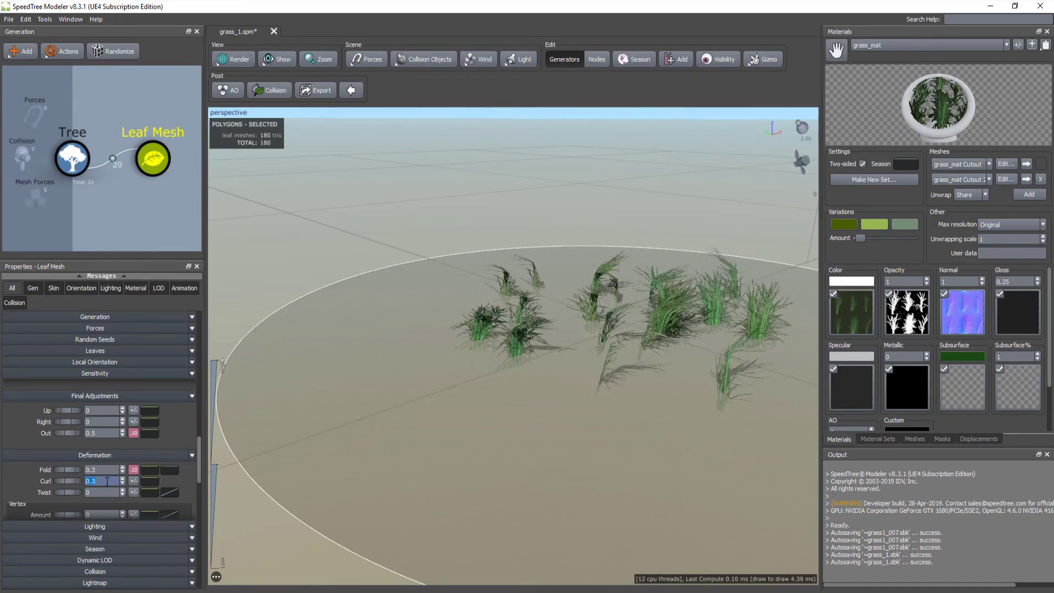
pyautogui.write('.1')
pyautogui.press('Return')
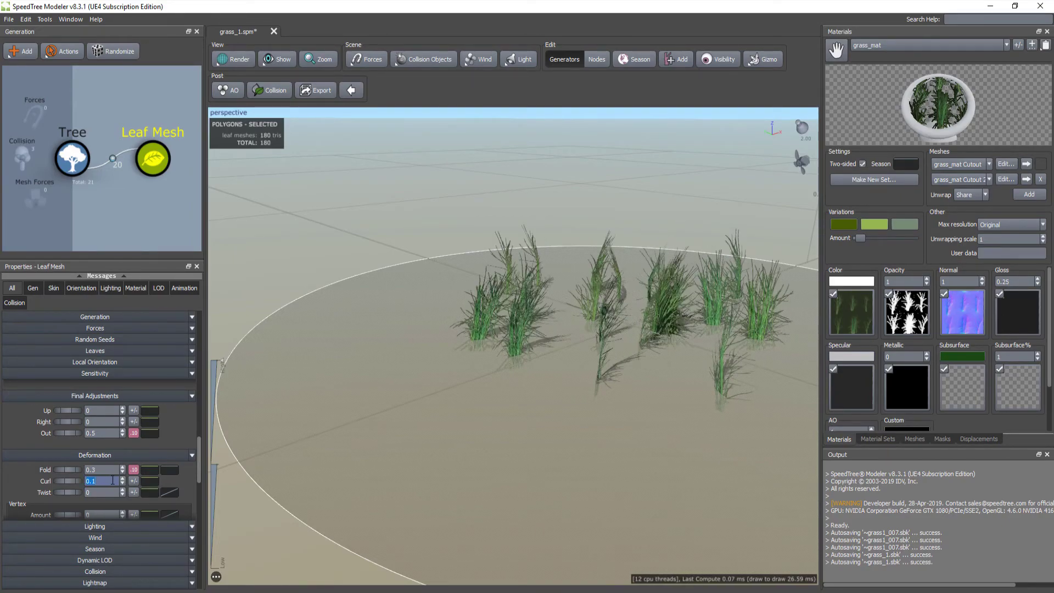
pyautogui.moveTo(521, 376)
pyautogui.mouseDown()
pyautogui.moveTo(506, 385)
pyautogui.moveTo(510, 367)
pyautogui.mouseUp()
pyautogui.click(103, 481)
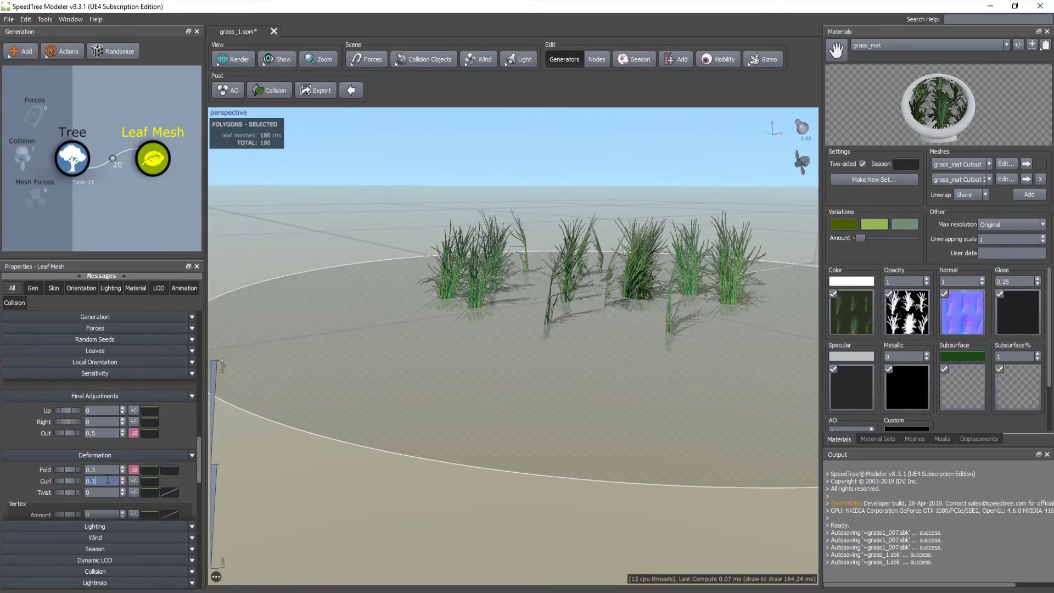
pyautogui.write('0.06')
pyautogui.press('Return')
pyautogui.moveTo(345, 435); pyautogui.dragTo(618, 352)
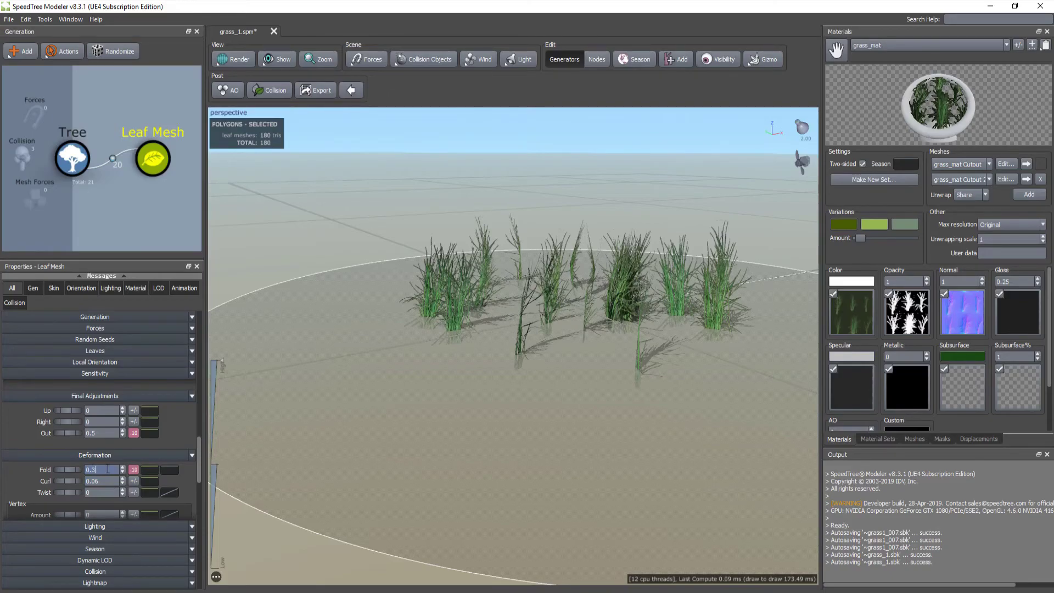
# Set the Leaf Mesh's Fold to 0.1 and its Curl to 0.1 with a Curl variance of 0.1
pyautogui.press('Return')
pyautogui.moveTo(384, 404); pyautogui.dragTo(259, 411)
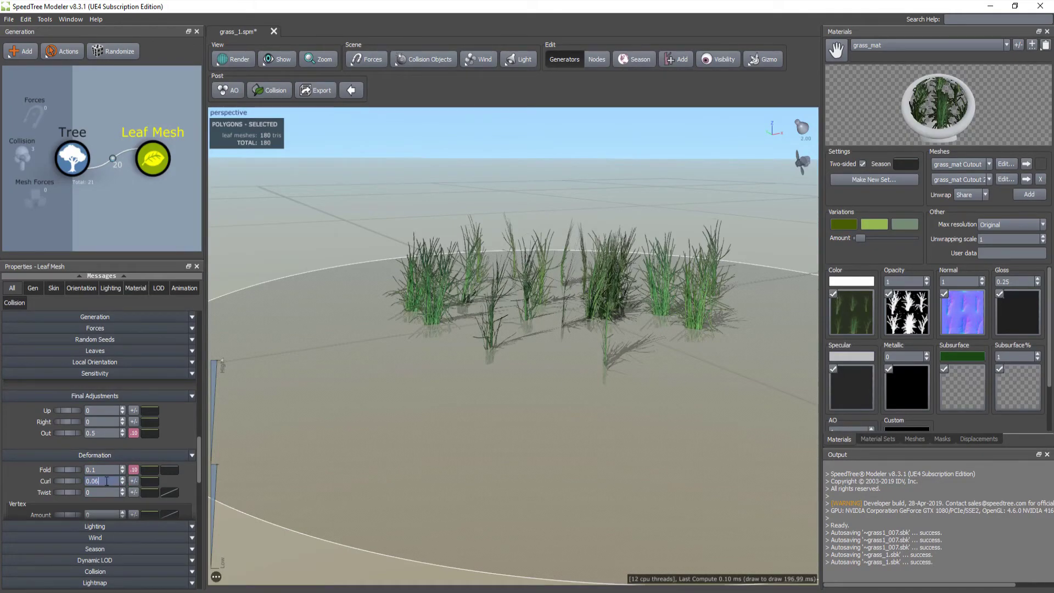
pyautogui.press('Return')
pyautogui.moveTo(379, 418)
pyautogui.mouseDown()
pyautogui.moveTo(414, 420)
pyautogui.moveTo(367, 416)
pyautogui.mouseUp()
pyautogui.click(132, 481)
pyautogui.write('0.1')
pyautogui.press('Return')
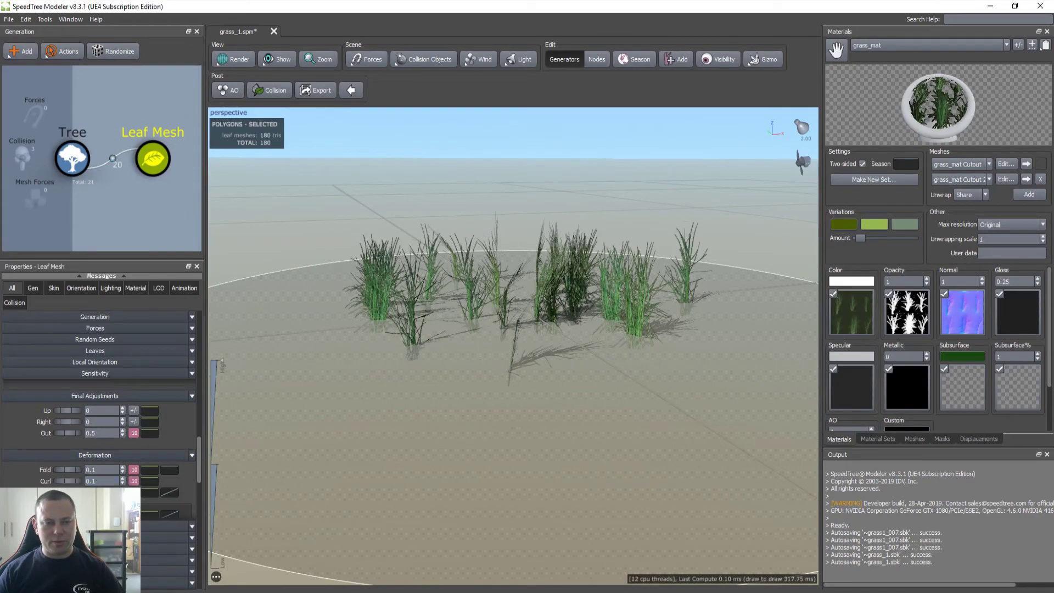
# Set the Leaf Mesh's Twist deformation to 0.1 with a variance of 0.1 and save the model
pyautogui.click(133, 481)
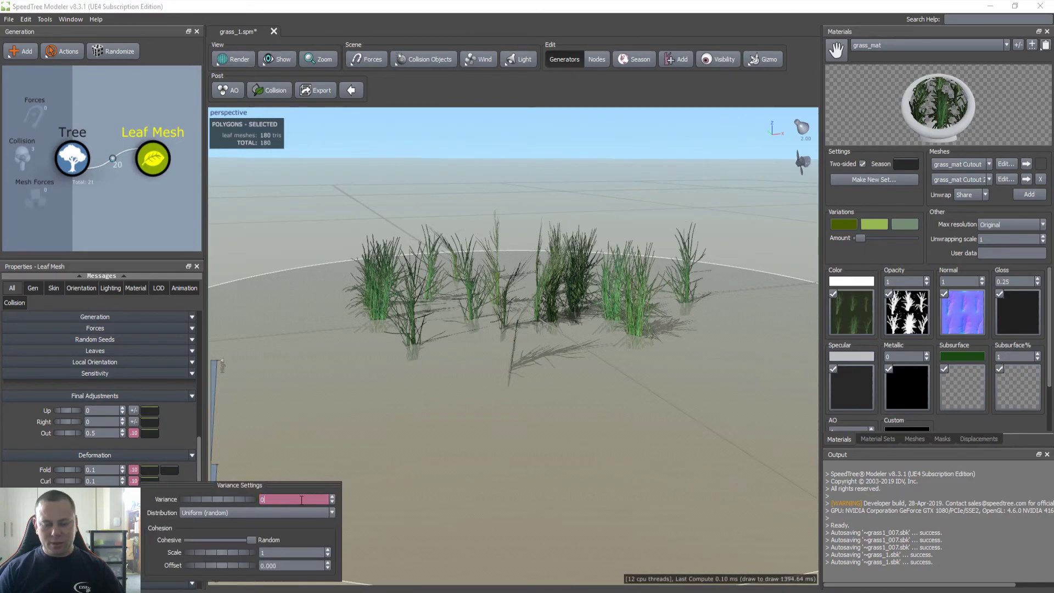
pyautogui.press('Return')
pyautogui.moveTo(455, 382)
pyautogui.mouseDown()
pyautogui.moveTo(430, 384)
pyautogui.moveTo(459, 394)
pyautogui.moveTo(473, 377)
pyautogui.moveTo(429, 377)
pyautogui.moveTo(475, 421)
pyautogui.moveTo(473, 371)
pyautogui.moveTo(459, 374)
pyautogui.moveTo(475, 372)
pyautogui.moveTo(465, 377)
pyautogui.mouseUp()
pyautogui.moveTo(503, 337); pyautogui.dragTo(453, 361)
pyautogui.hotkey('ctrl', 's')
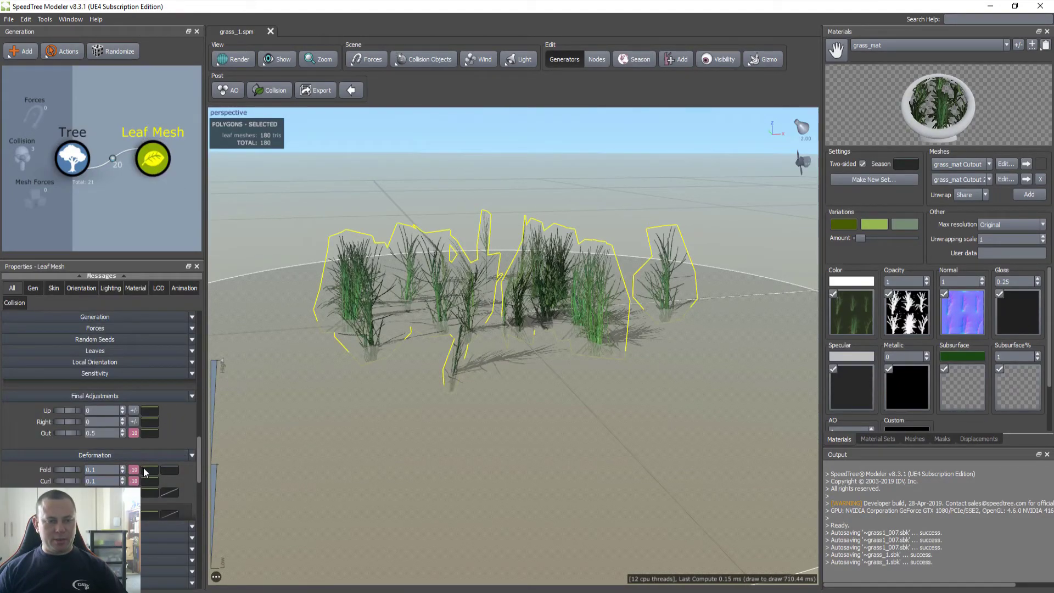
# Open the Leaf Mesh's Dynamic LOD properties and preview the grass at its lowest level of detail
pyautogui.scroll(-1, 144, 470)
pyautogui.scroll(2, 472, 357)
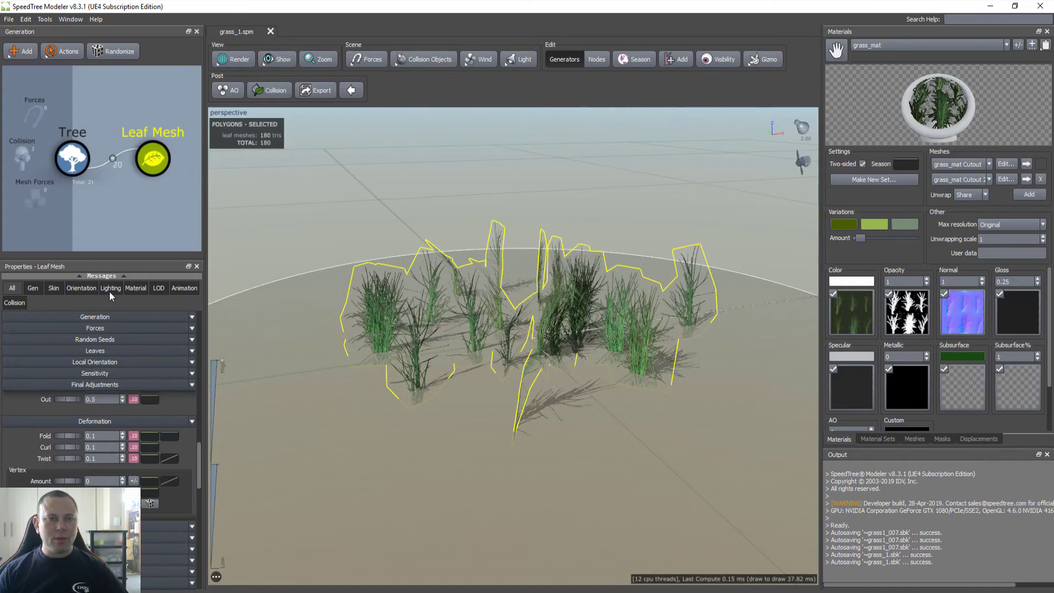
pyautogui.scroll(10, 149, 345)
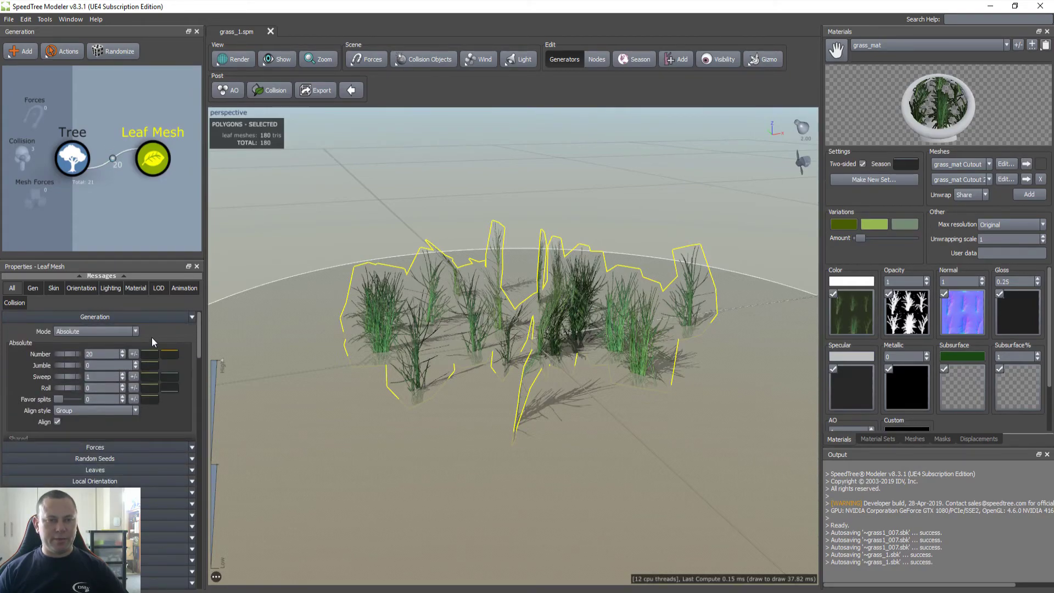
pyautogui.click(158, 287)
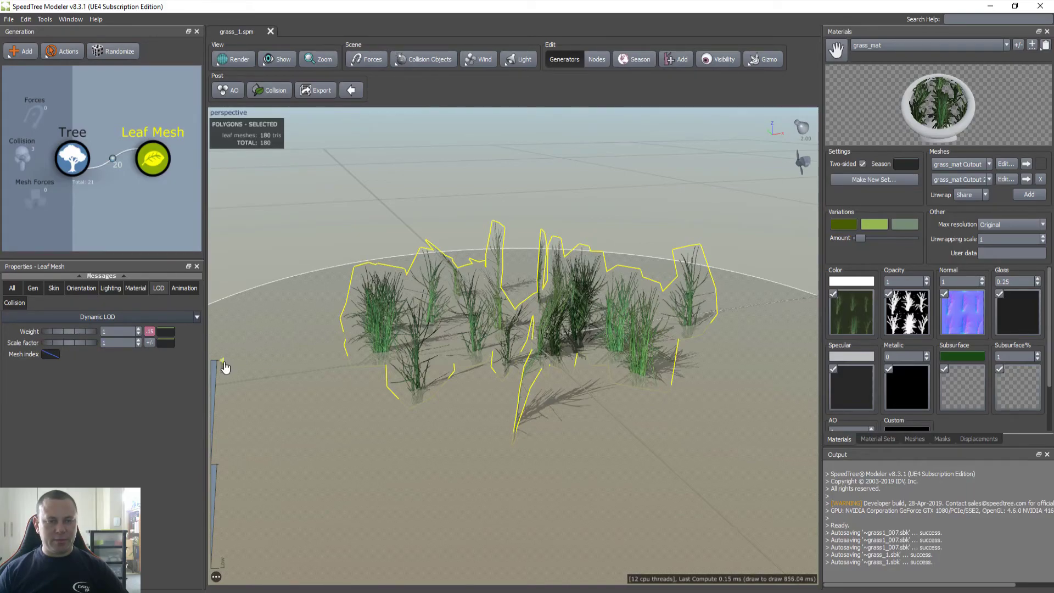
pyautogui.click(368, 205)
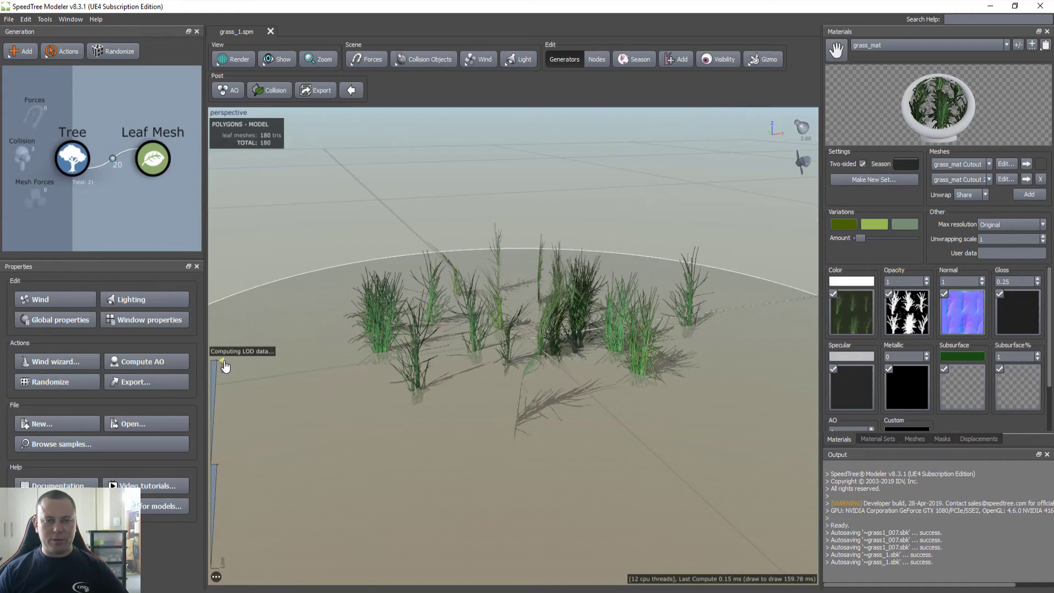
pyautogui.moveTo(226, 366); pyautogui.dragTo(230, 560)
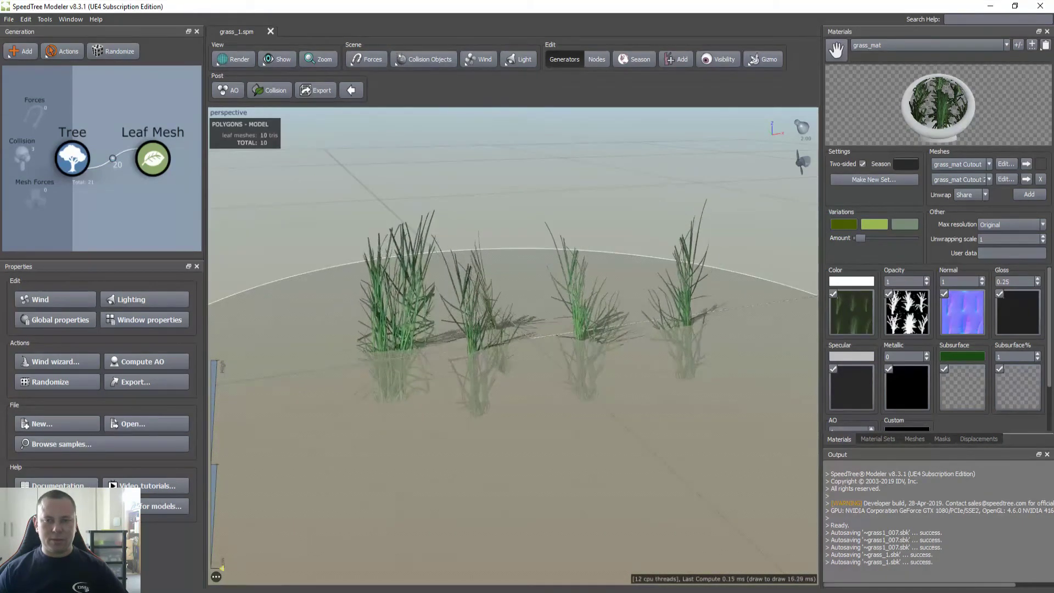
# Set the Leaf Mesh's Dynamic LOD scale factor to 2 and return the preview to the highest level of detail
pyautogui.click(153, 158)
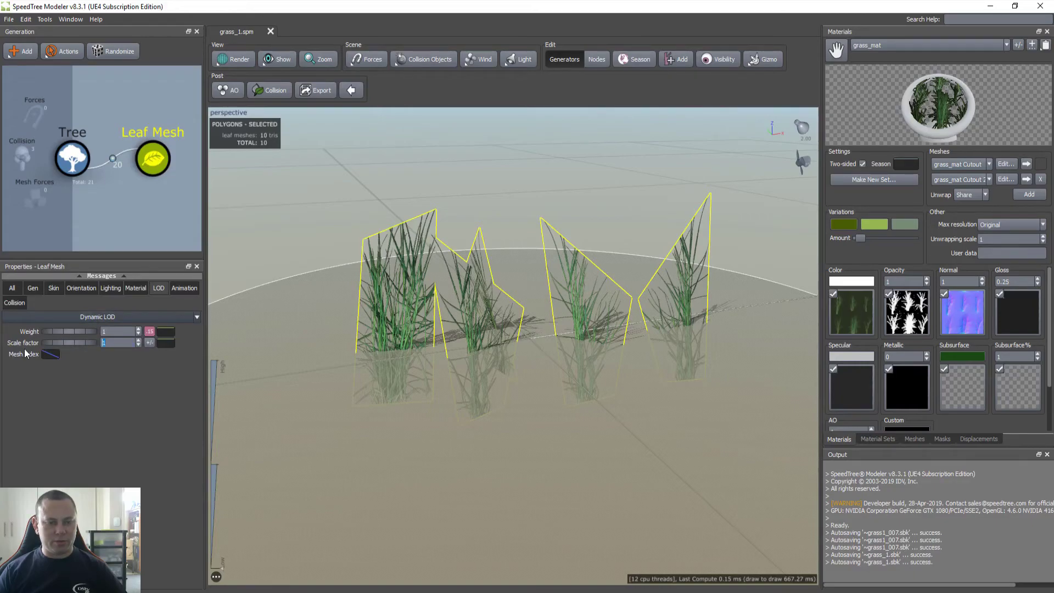
pyautogui.write('2')
pyautogui.press('Return')
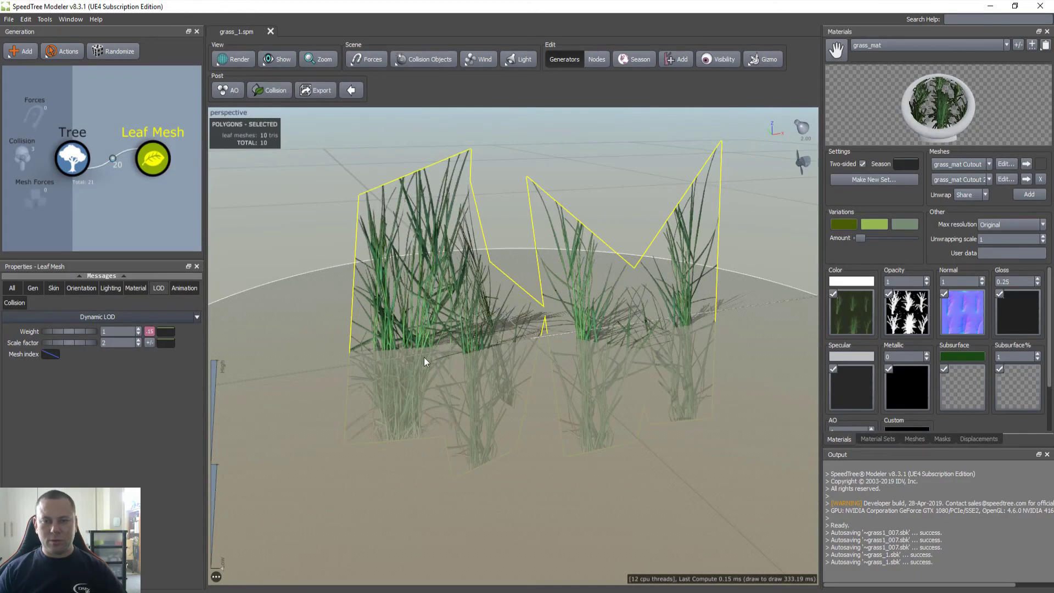
pyautogui.click(351, 344)
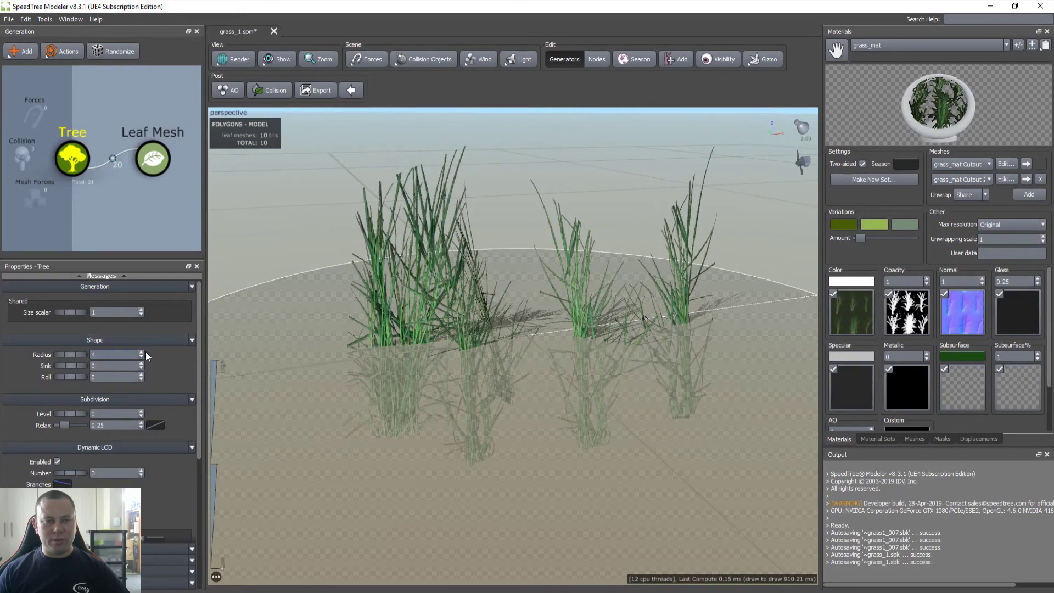
pyautogui.doubleClick(115, 355)
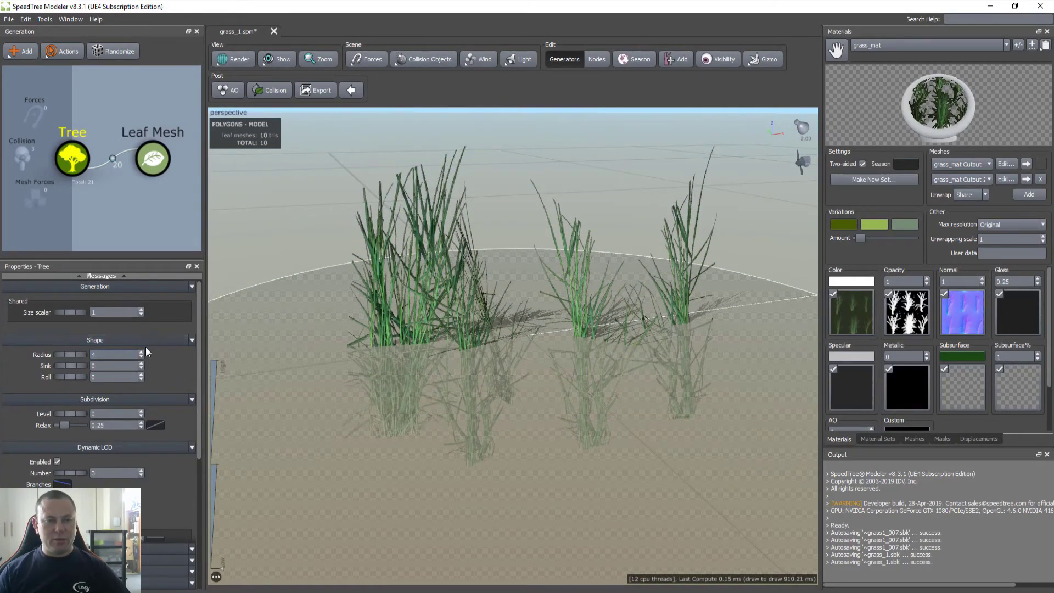
pyautogui.moveTo(221, 567); pyautogui.dragTo(242, 294)
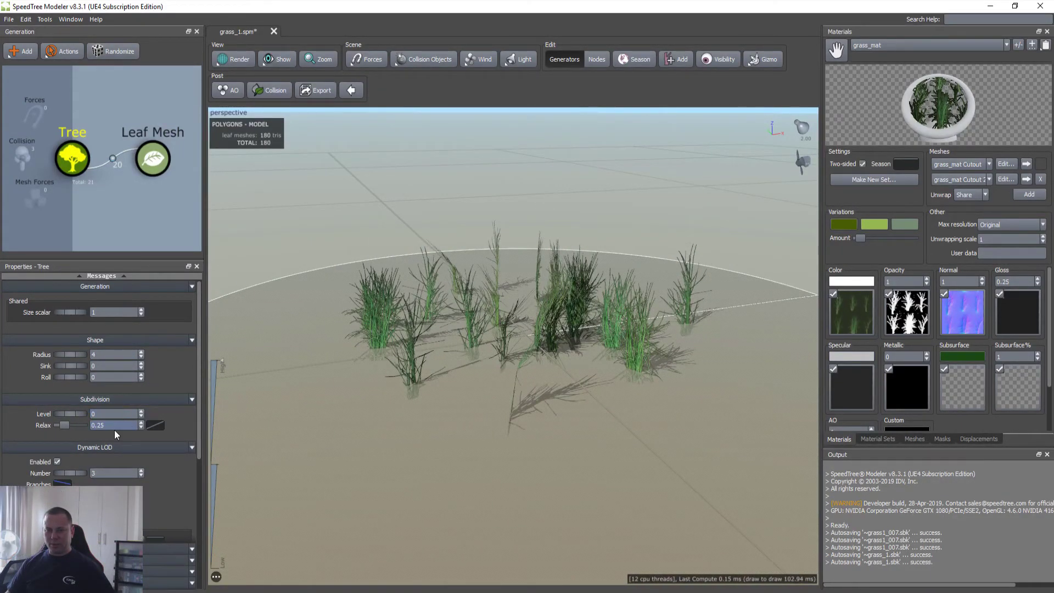
# Set the Leaf Mesh's Sink to 0.05 in its Generation properties after trying 0
pyautogui.click(152, 159)
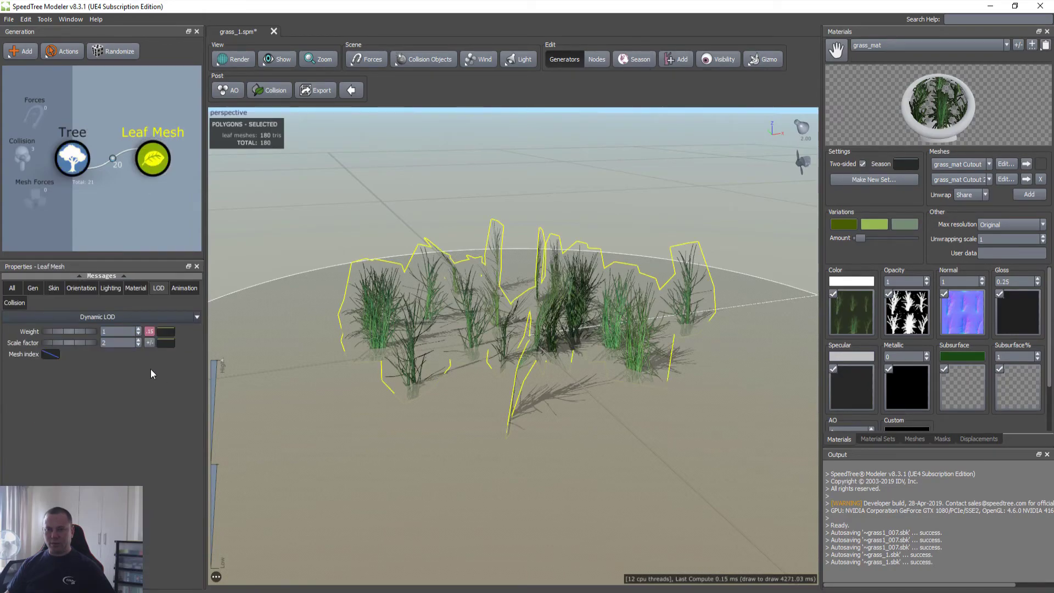
pyautogui.click(12, 291)
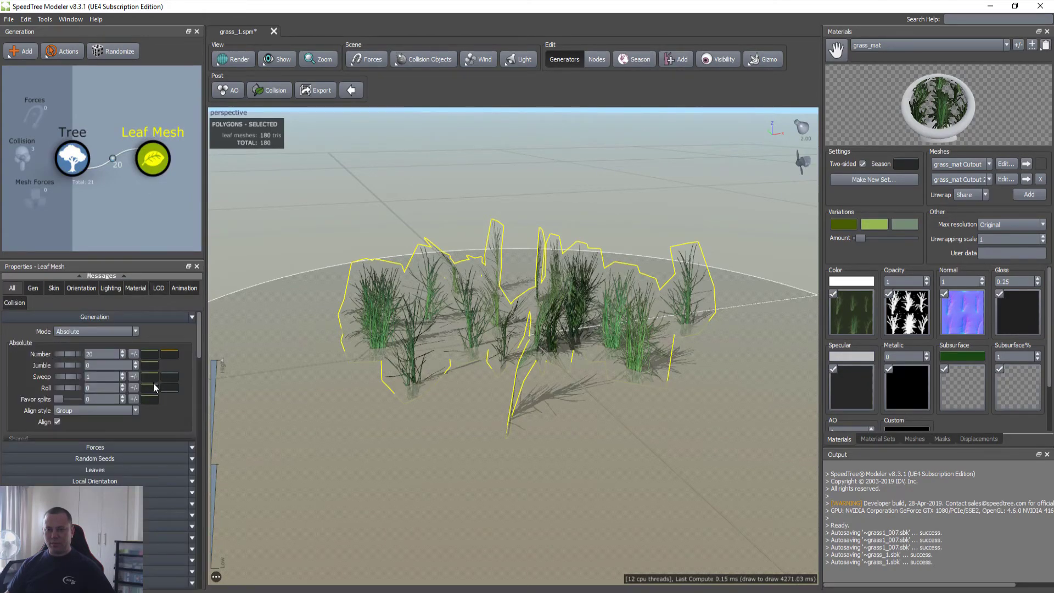
pyautogui.scroll(-6, 162, 400)
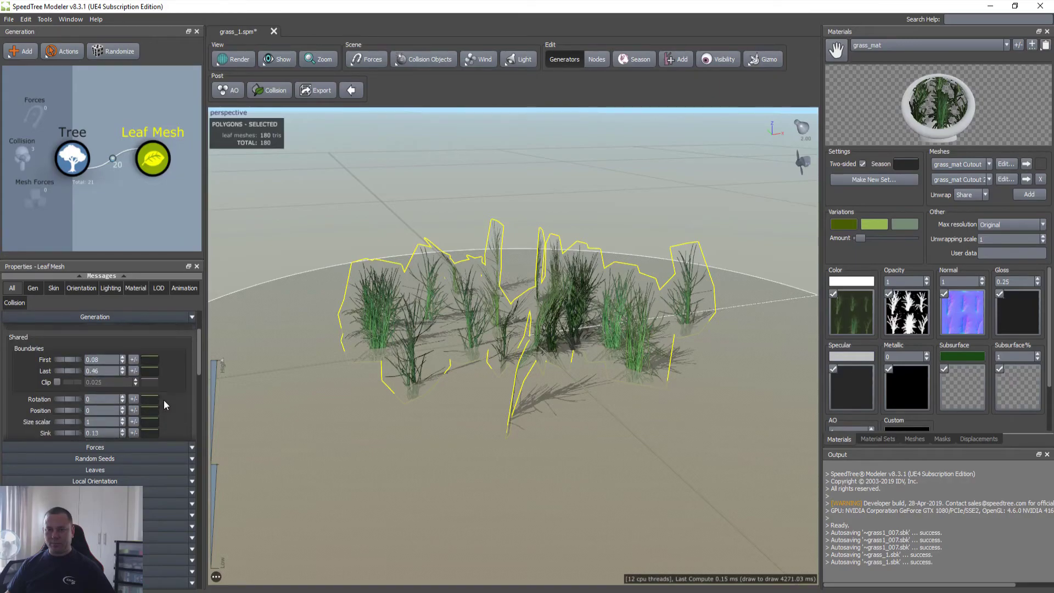
pyautogui.doubleClick(116, 397)
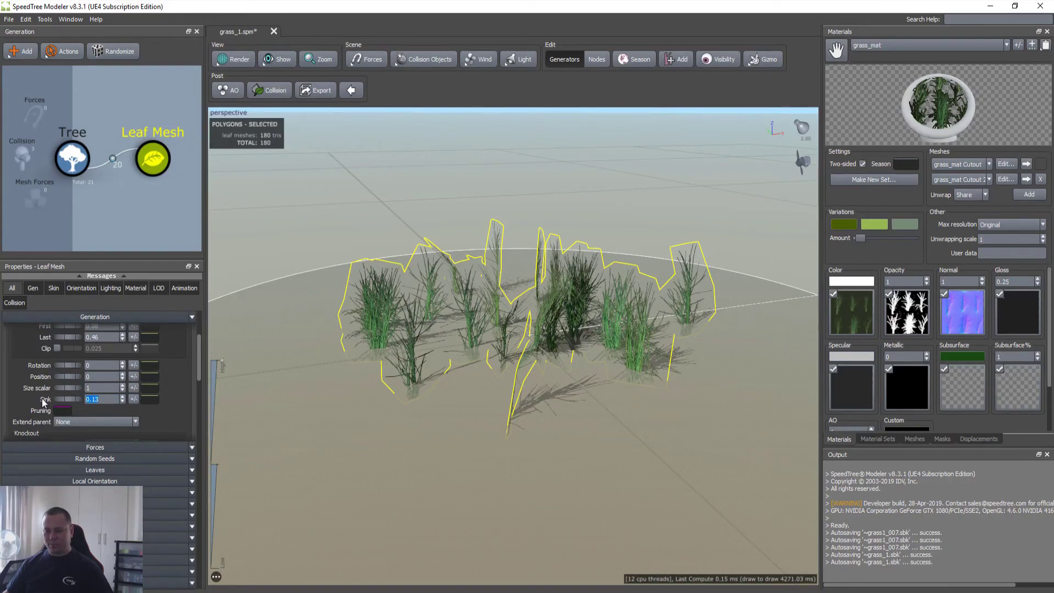
pyautogui.write('0')
pyautogui.press('Return')
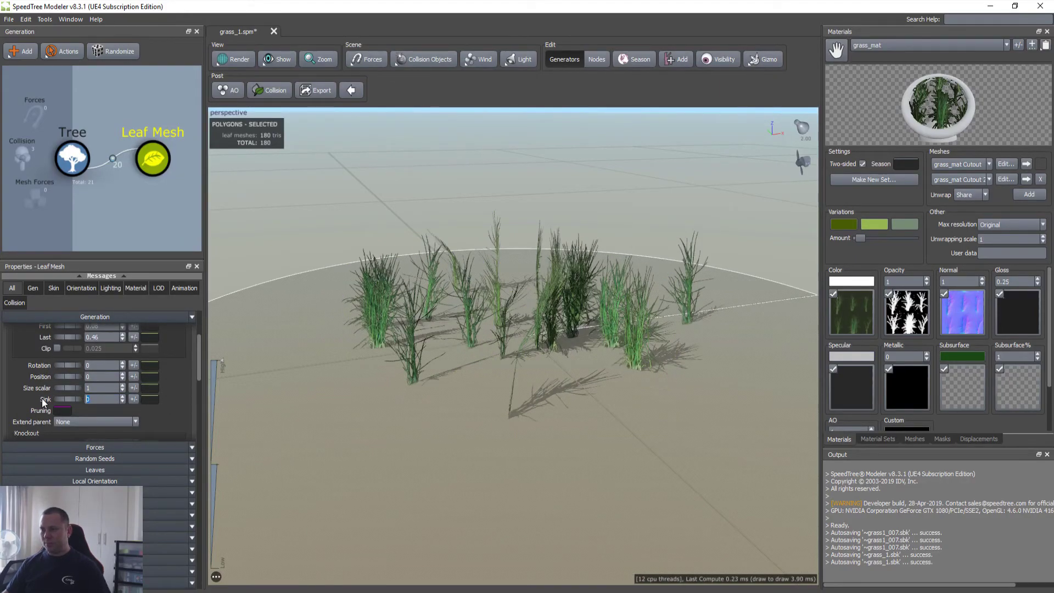
pyautogui.moveTo(74, 400); pyautogui.dragTo(36, 402)
pyautogui.write('0.05')
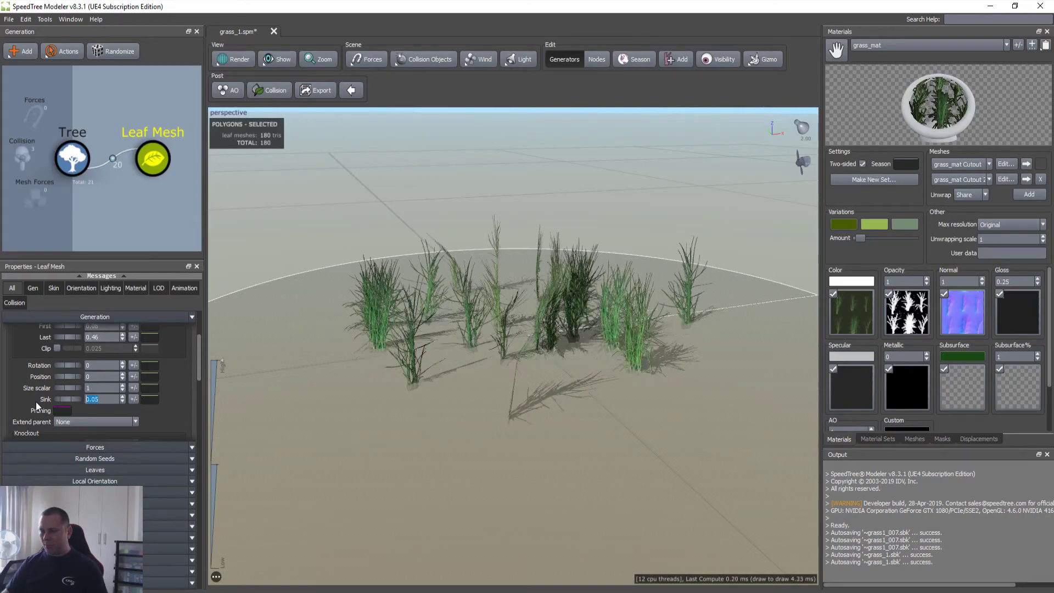
pyautogui.press('Return')
pyautogui.moveTo(398, 391); pyautogui.dragTo(459, 371)
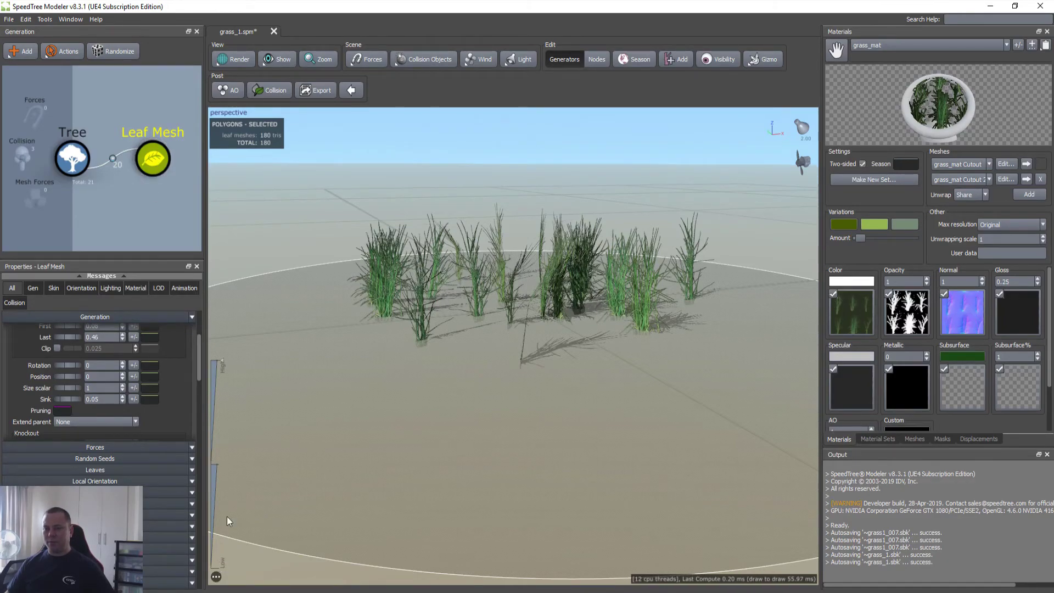
# Preview the grass at the lowest level of detail from close up and from far away
pyautogui.moveTo(222, 364); pyautogui.dragTo(222, 568)
pyautogui.scroll(5, 605, 295)
pyautogui.scroll(-12, 555, 322)
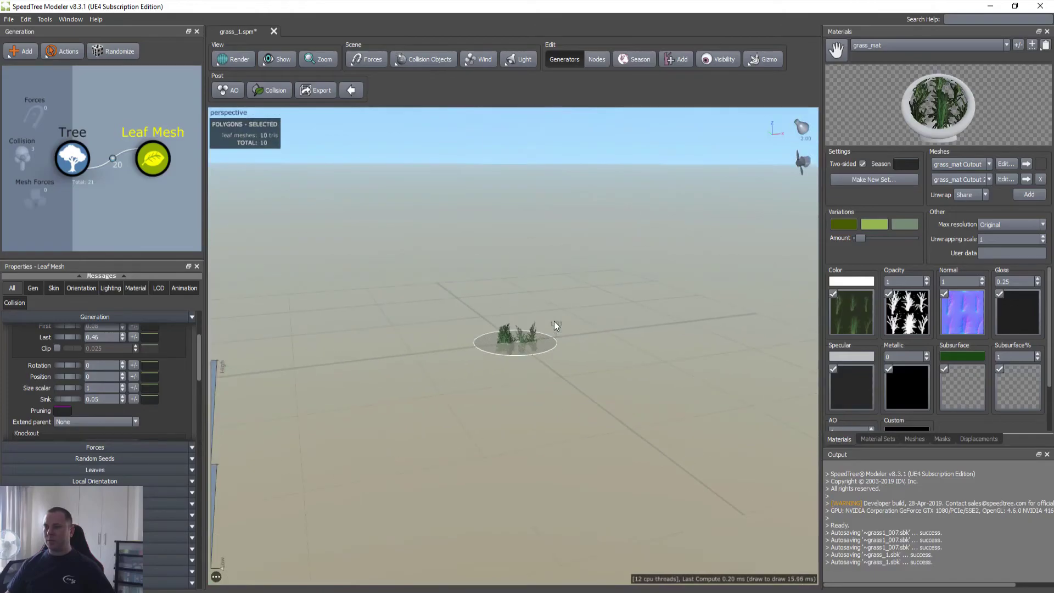
# Examine the lowest level of detail from a distance and close up, and return the preview to the highest level of detail
pyautogui.scroll(-8, 561, 341)
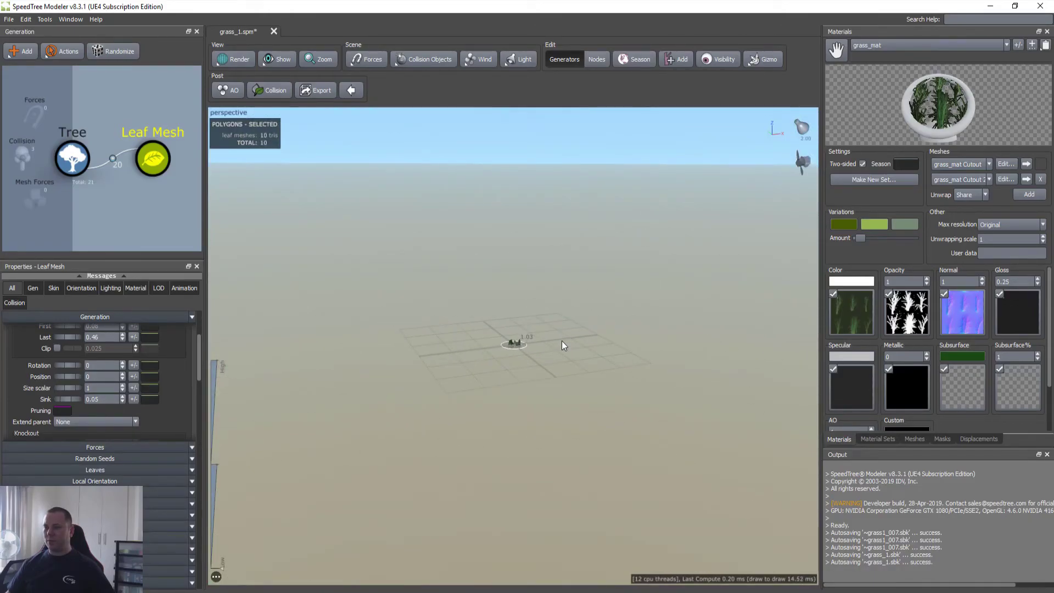
pyautogui.scroll(2, 561, 345)
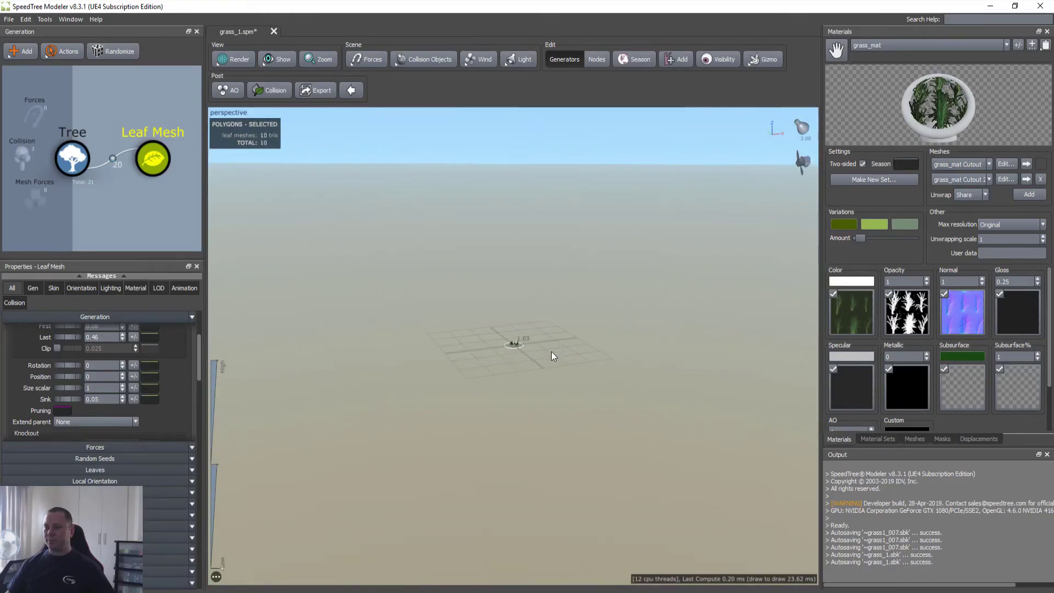
pyautogui.scroll(1, 552, 351)
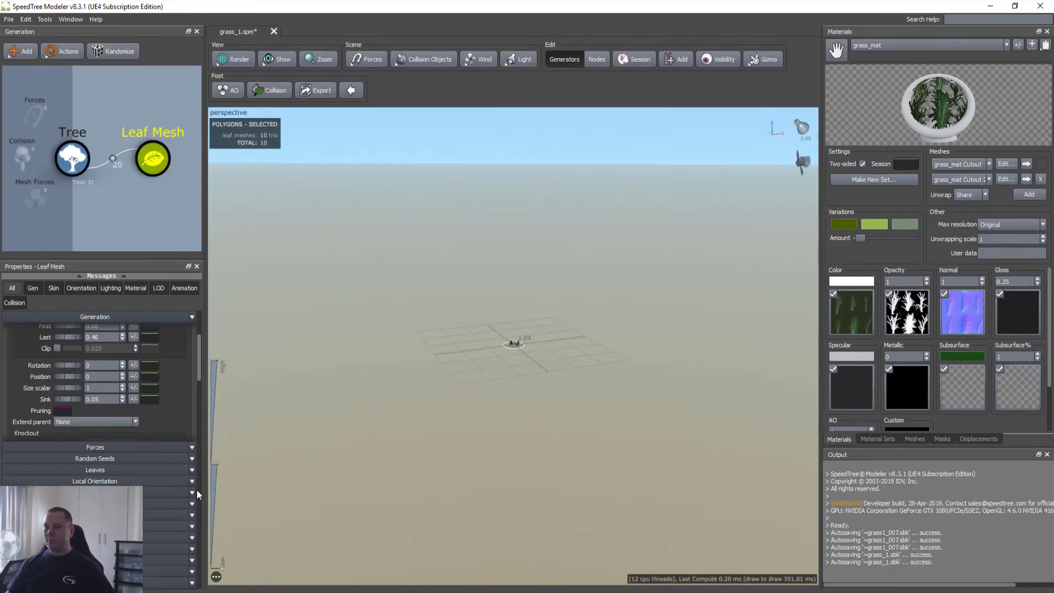
pyautogui.moveTo(222, 574)
pyautogui.mouseDown()
pyautogui.moveTo(207, 273)
pyautogui.moveTo(216, 587)
pyautogui.mouseUp()
pyautogui.scroll(5, 468, 393)
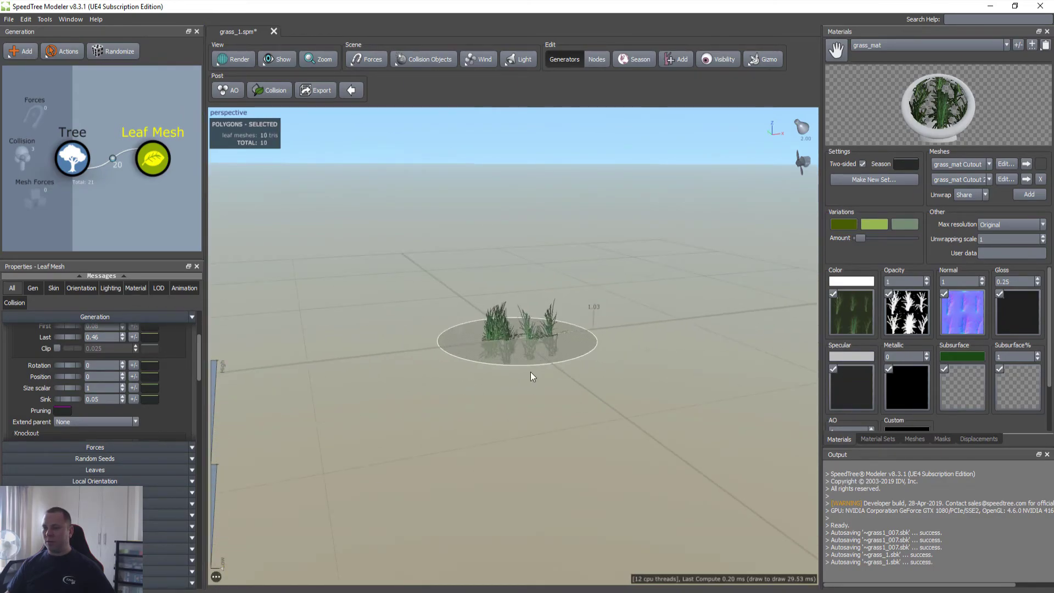
pyautogui.scroll(3, 530, 373)
pyautogui.moveTo(509, 363)
pyautogui.mouseDown()
pyautogui.moveTo(502, 404)
pyautogui.moveTo(535, 433)
pyautogui.moveTo(499, 371)
pyautogui.mouseUp()
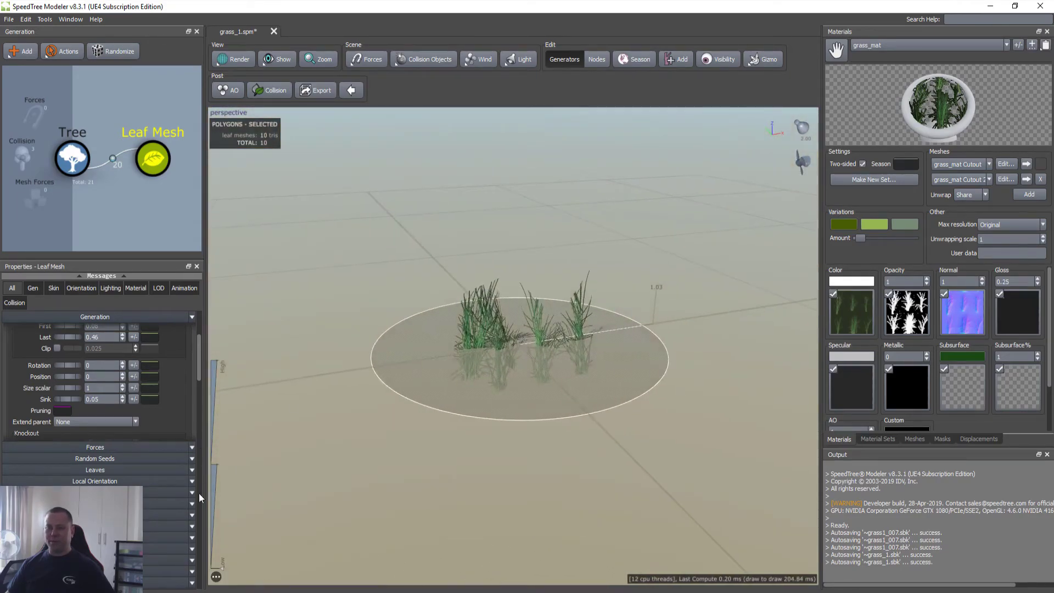
pyautogui.moveTo(222, 569); pyautogui.dragTo(238, 271)
pyautogui.scroll(-2, 517, 344)
pyautogui.scroll(3, 518, 344)
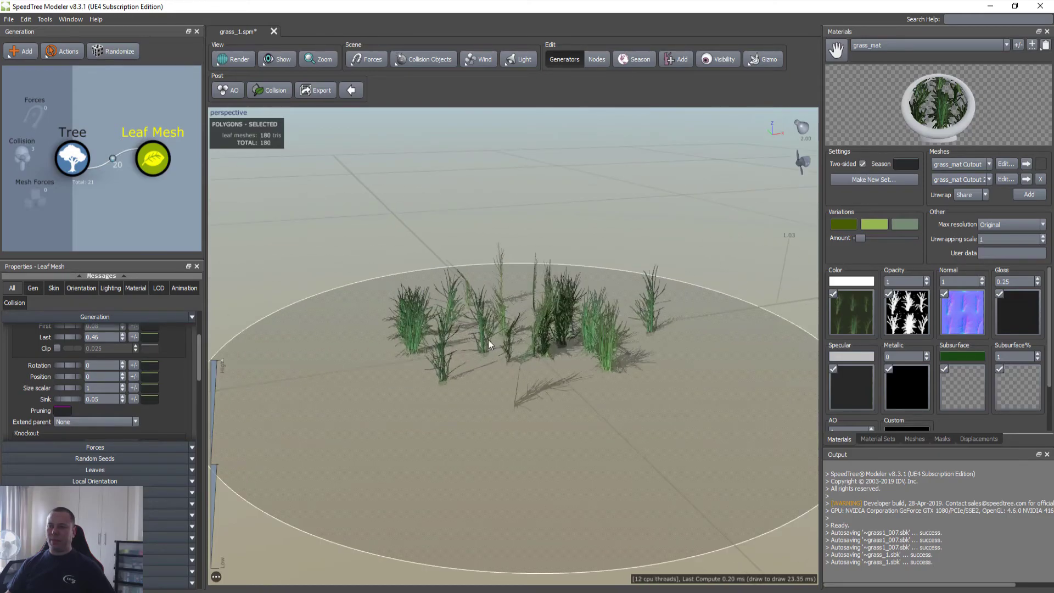
pyautogui.scroll(-1, 488, 339)
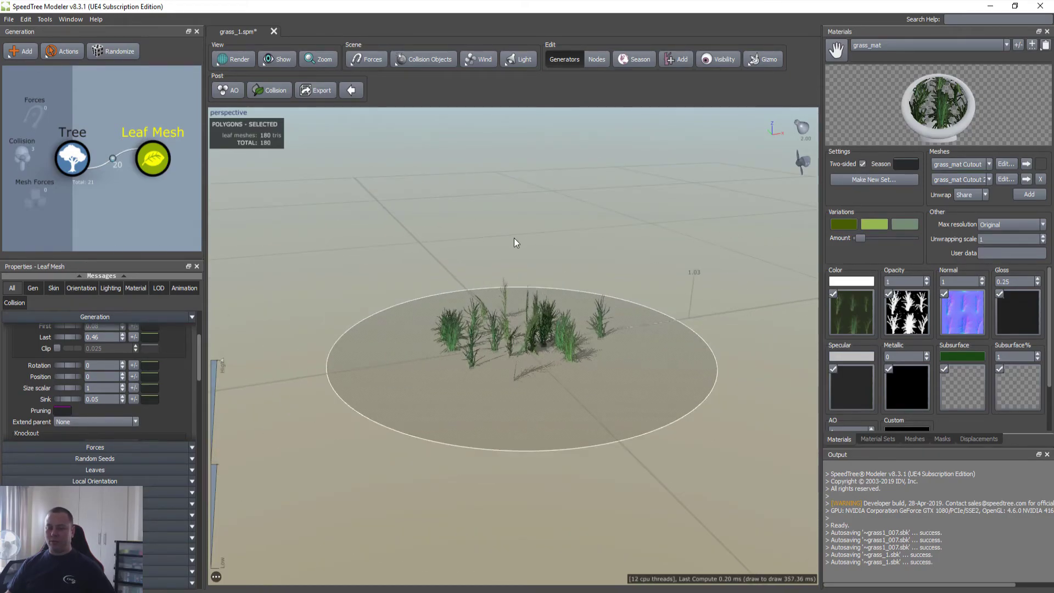
# Turn on the wind preview and run the Wind Wizard on the model with Grass as the closest resemblance
pyautogui.hotkey('ctrl', 'w')
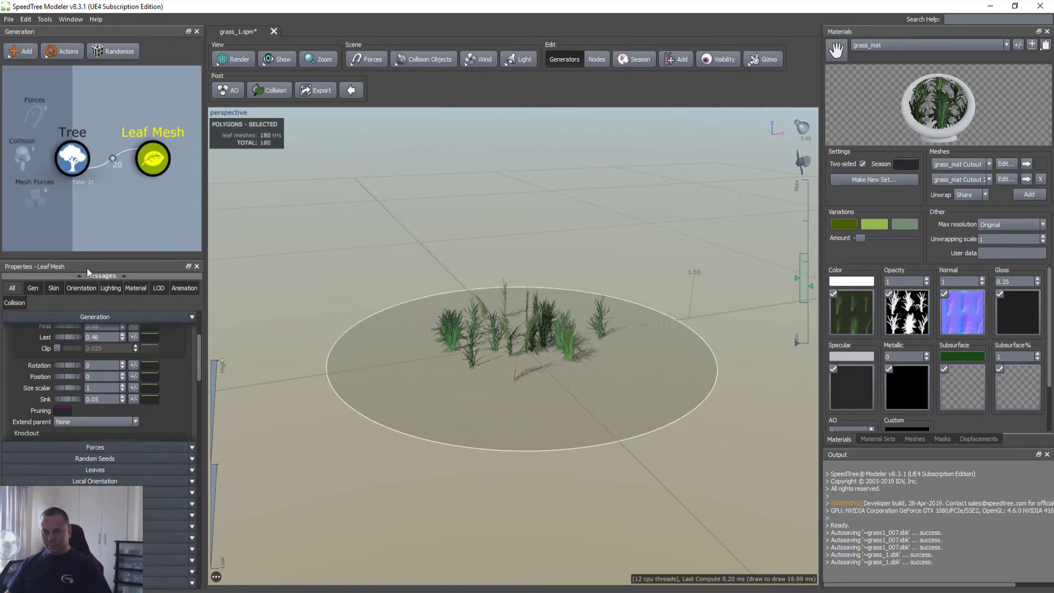
pyautogui.scroll(3, 163, 377)
pyautogui.scroll(3, 163, 377)
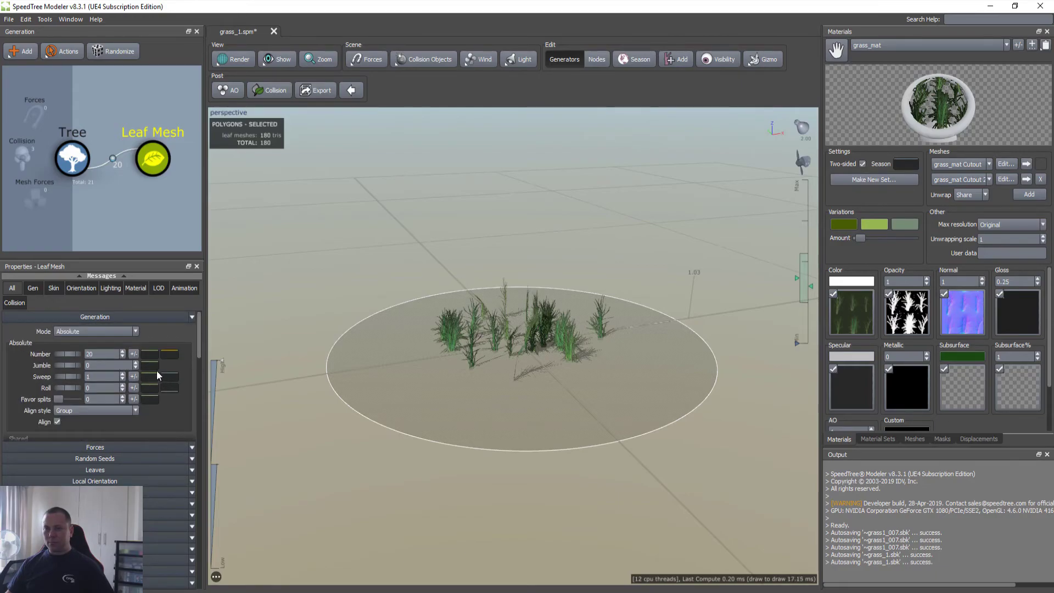
pyautogui.click(98, 226)
pyautogui.click(59, 361)
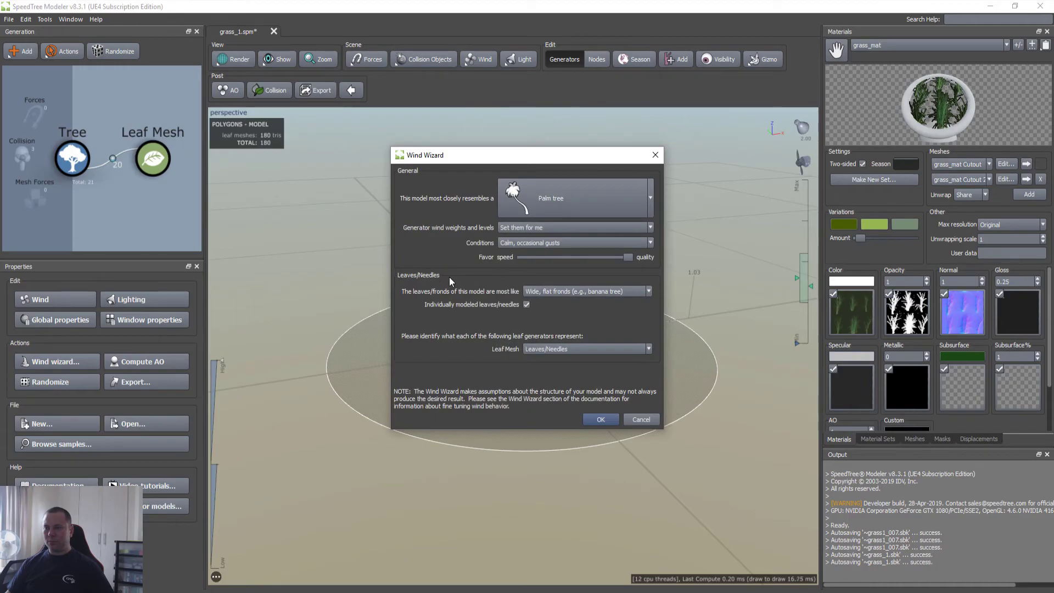
pyautogui.click(650, 196)
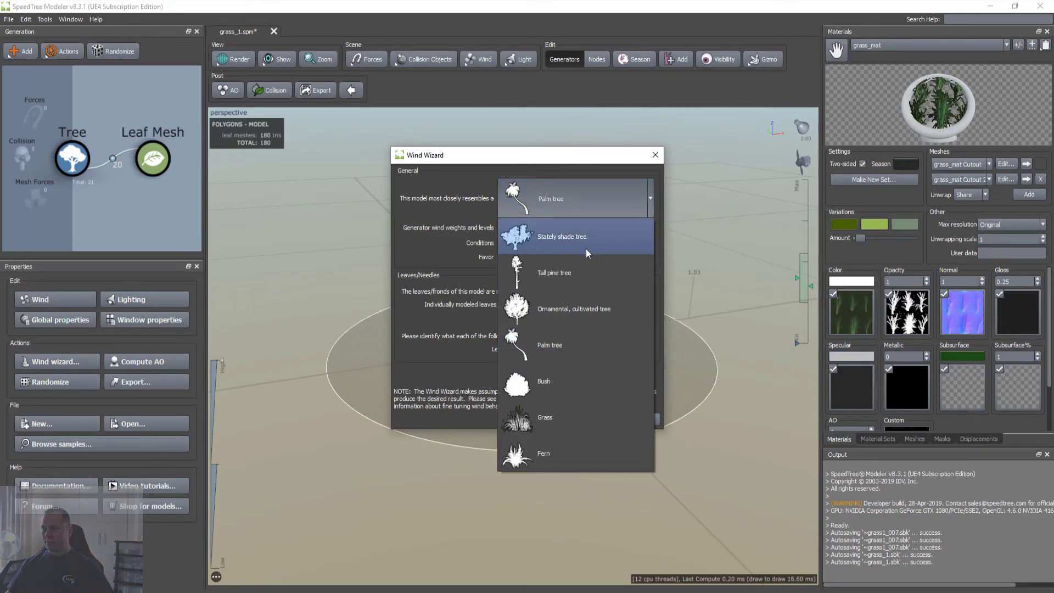
pyautogui.click(561, 416)
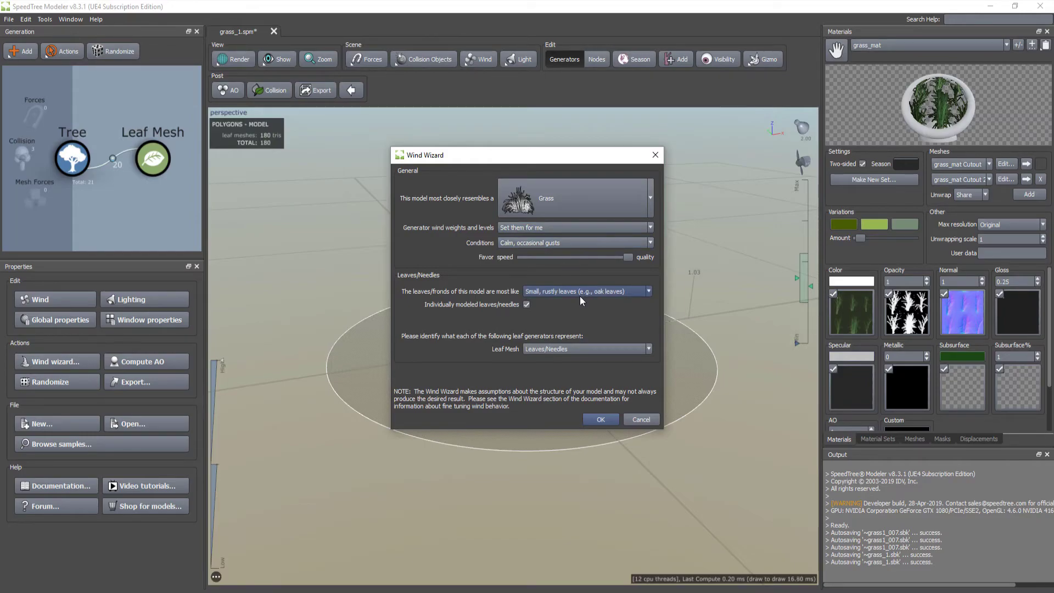
pyautogui.click(602, 421)
pyautogui.scroll(5, 518, 360)
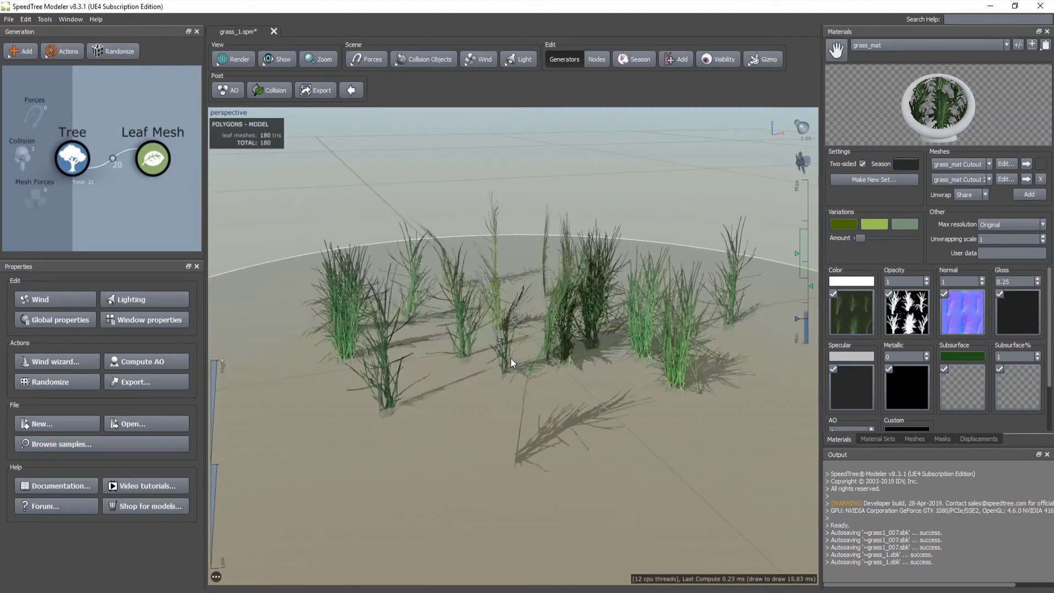
pyautogui.scroll(-3, 515, 358)
pyautogui.moveTo(515, 358); pyautogui.dragTo(469, 382)
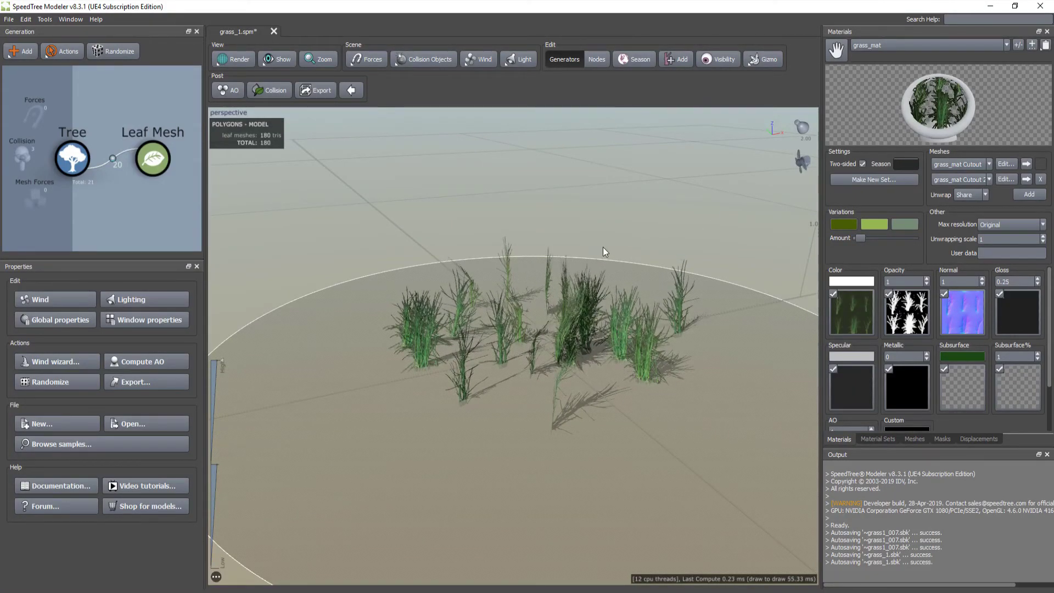
# Duplicate the Leaf Mesh generator under the Tree
pyautogui.click(153, 160)
pyautogui.rightClick(153, 159)
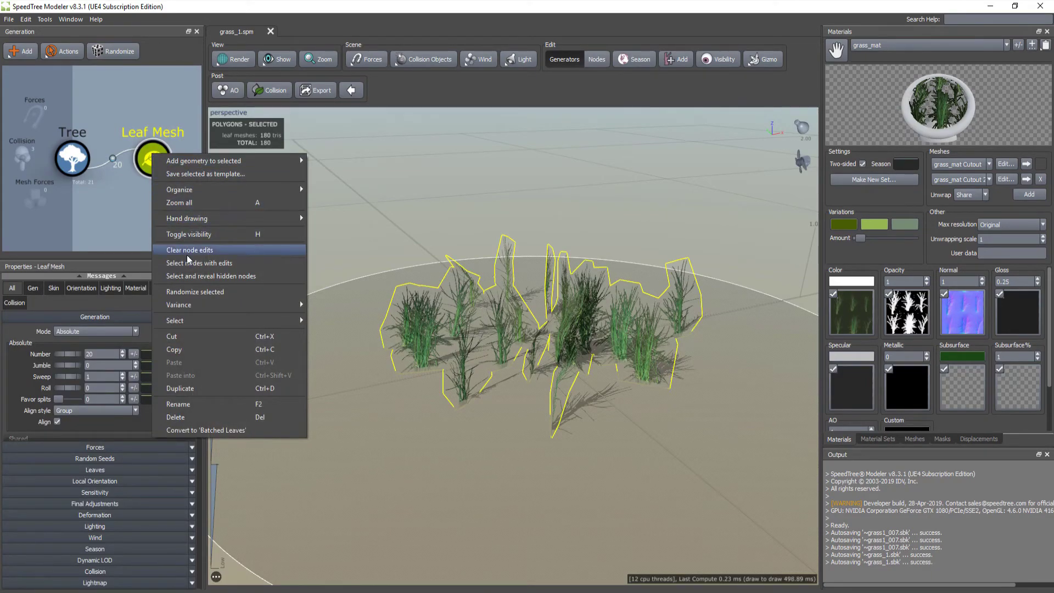
pyautogui.click(215, 391)
pyautogui.moveTo(159, 207); pyautogui.dragTo(74, 161)
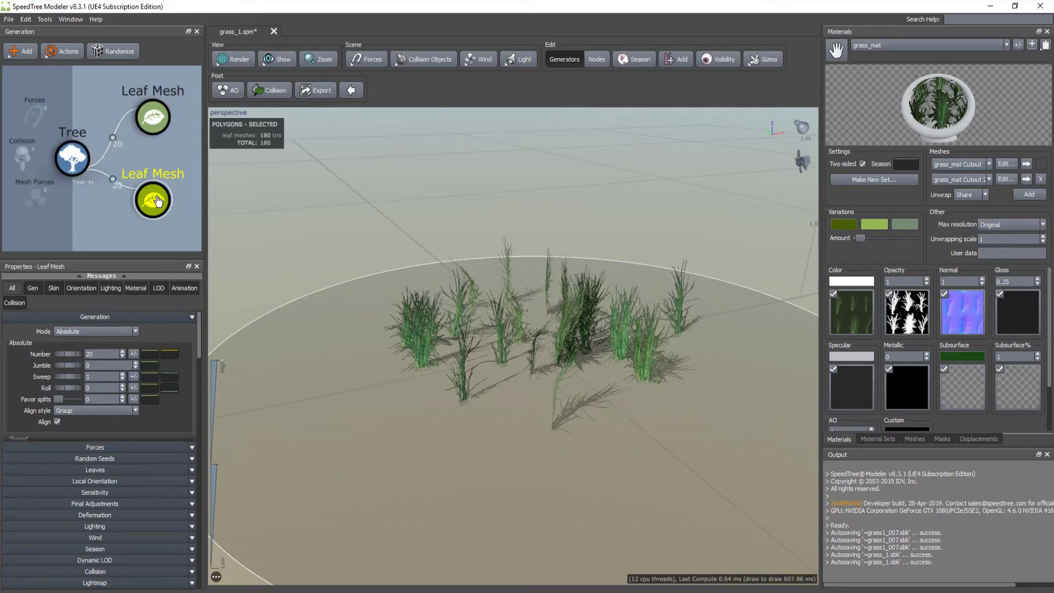
pyautogui.moveTo(358, 344); pyautogui.dragTo(260, 289)
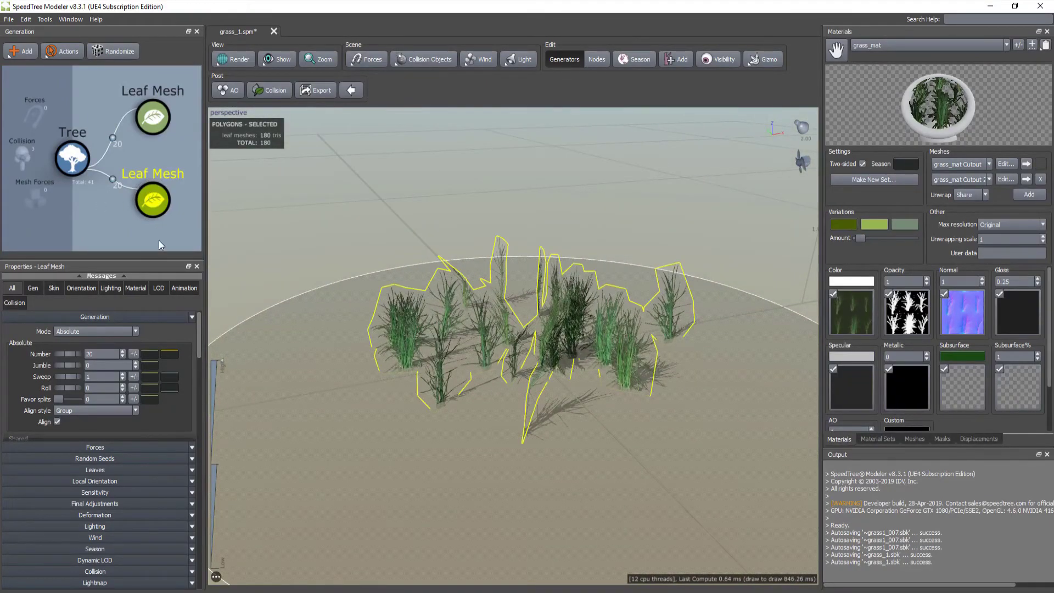
# Set the duplicated Leaf Mesh's Right value in Final Adjustments to 0.5 with a variance of 0.1
pyautogui.scroll(-5, 159, 434)
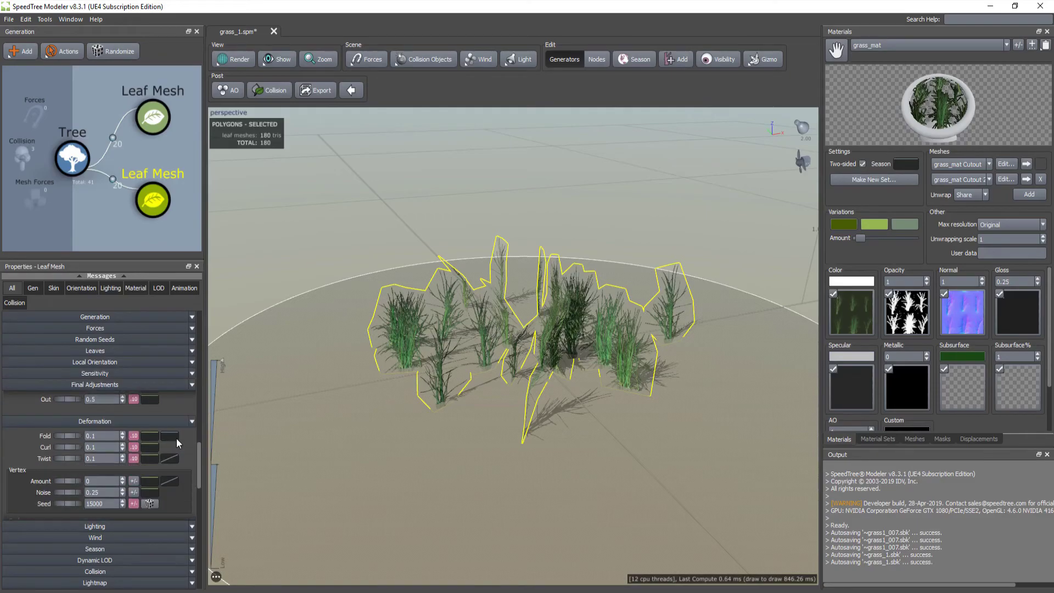
pyautogui.scroll(1, 171, 437)
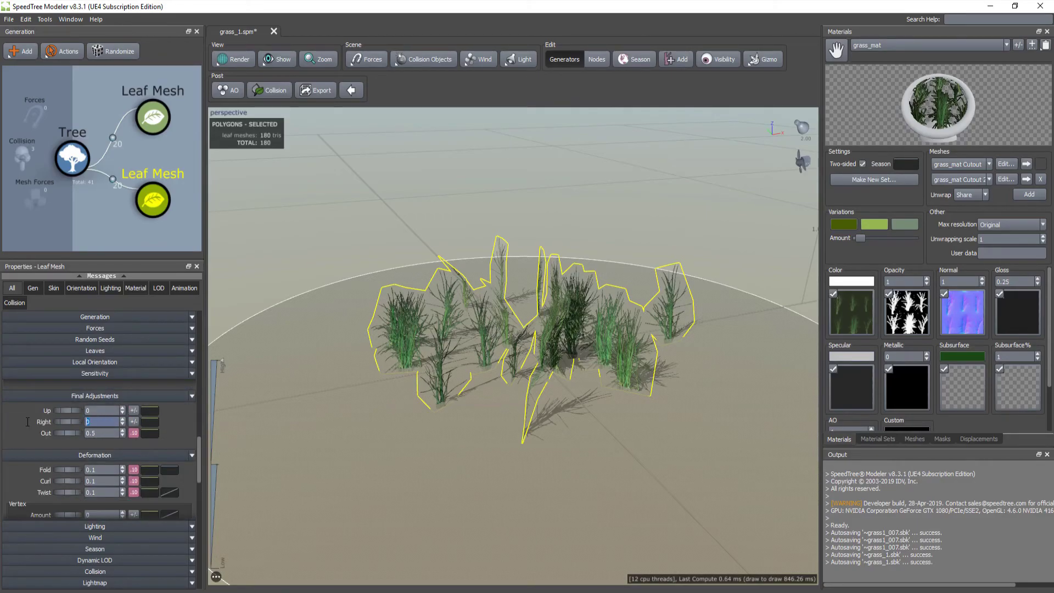
pyautogui.write('5')
pyautogui.press('Return')
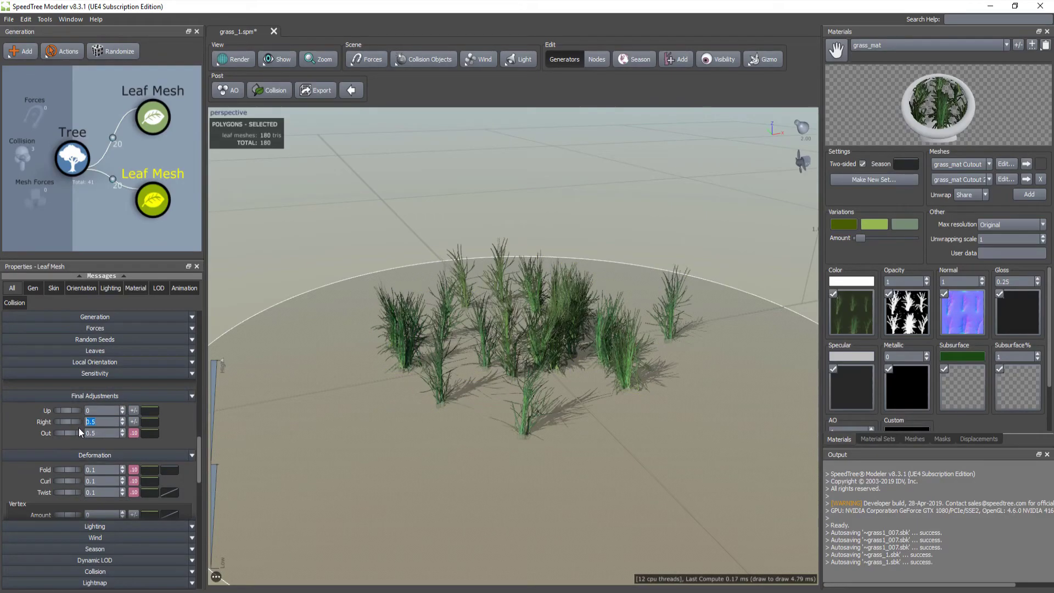
pyautogui.click(283, 441)
pyautogui.write('.1')
pyautogui.press('Return')
# Examine the crossed grass meshes from close up, farther away and different angles
pyautogui.moveTo(487, 388); pyautogui.dragTo(535, 387)
pyautogui.scroll(4, 470, 397)
pyautogui.scroll(-5, 471, 397)
pyautogui.scroll(3, 489, 404)
pyautogui.scroll(3, 489, 404)
pyautogui.scroll(-4, 526, 393)
pyautogui.scroll(3, 497, 387)
pyautogui.scroll(-3, 535, 387)
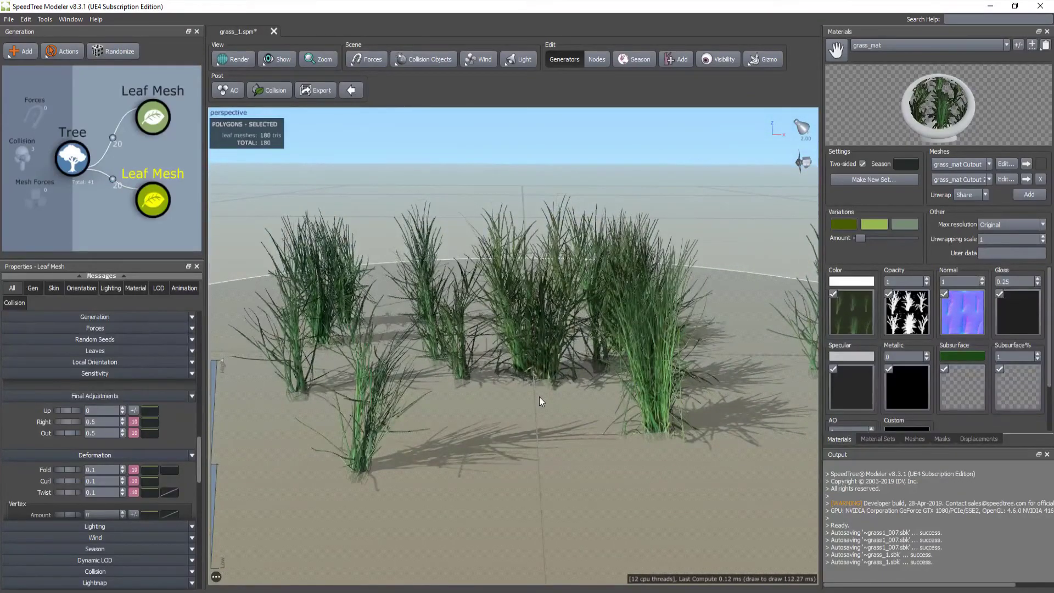
pyautogui.scroll(-2, 539, 397)
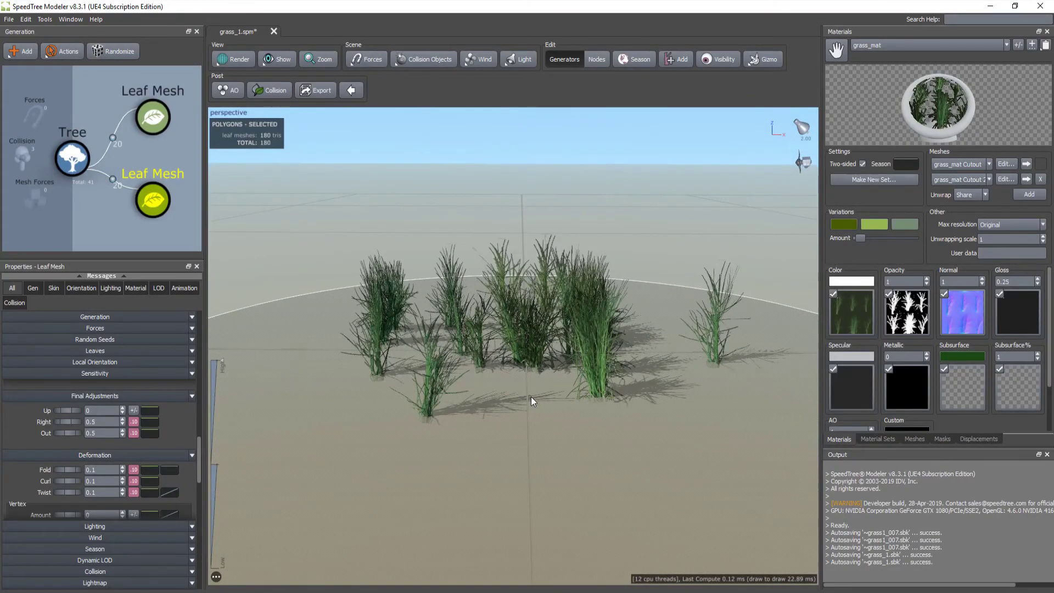
pyautogui.scroll(2, 505, 361)
pyautogui.scroll(-4, 506, 364)
pyautogui.moveTo(506, 364); pyautogui.dragTo(499, 389)
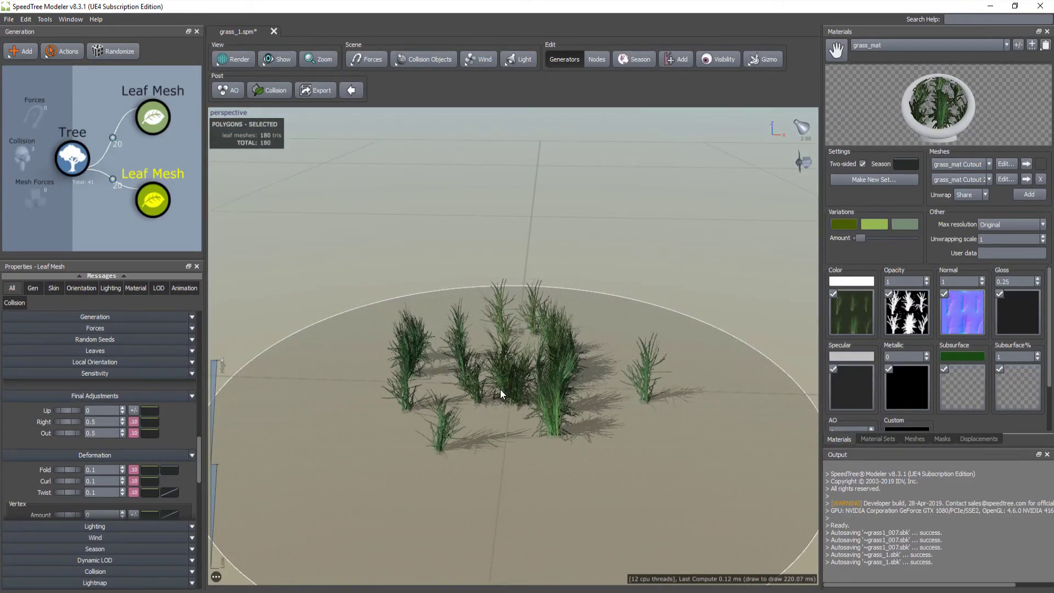
pyautogui.moveTo(498, 391)
pyautogui.mouseDown()
pyautogui.moveTo(520, 427)
pyautogui.moveTo(499, 393)
pyautogui.moveTo(528, 413)
pyautogui.moveTo(482, 400)
pyautogui.moveTo(496, 404)
pyautogui.mouseUp()
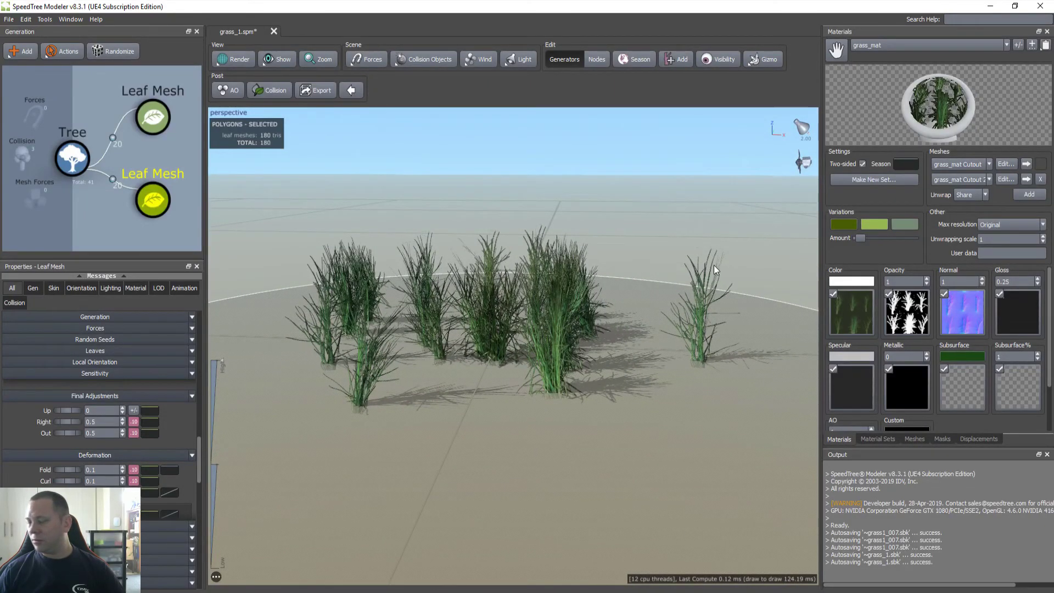
pyautogui.moveTo(501, 387); pyautogui.dragTo(504, 396)
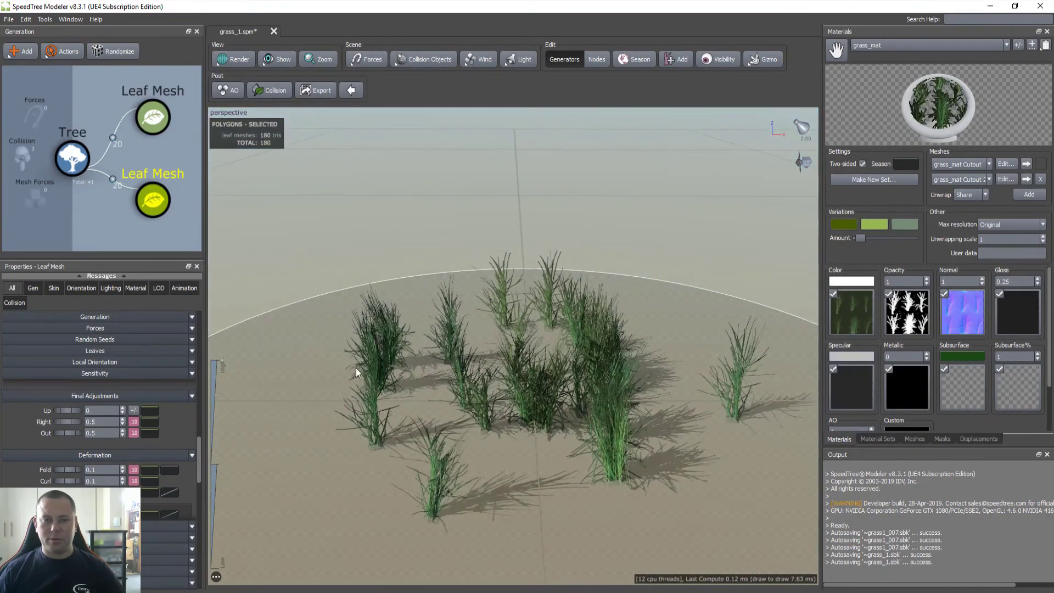
# Try randomizing the model with both Leaf Meshes, and remove the duplicated Leaf Mesh
pyautogui.click(456, 265)
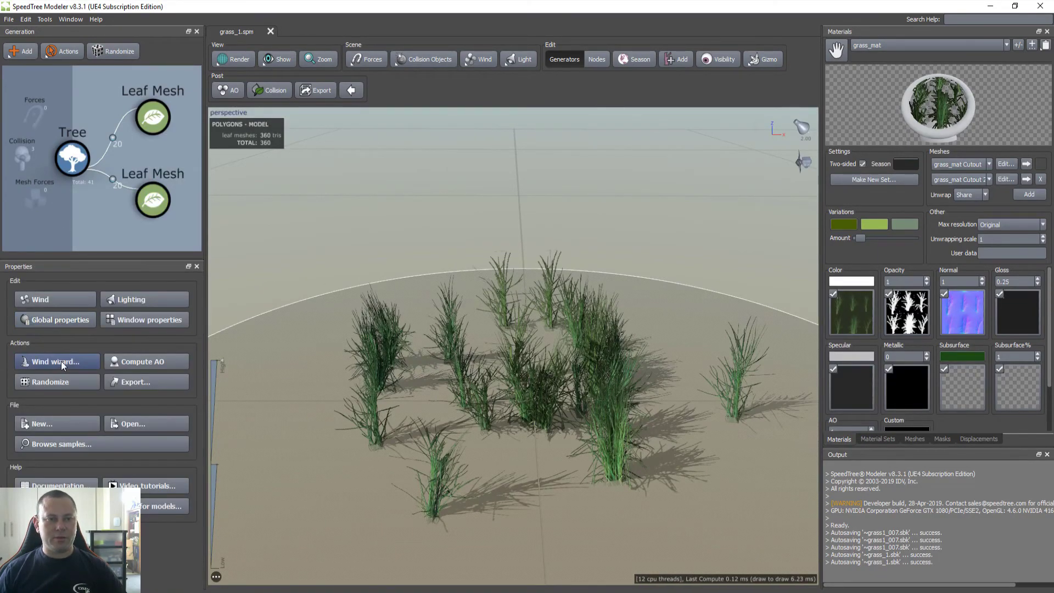
pyautogui.click(51, 383)
pyautogui.moveTo(442, 382)
pyautogui.mouseDown()
pyautogui.moveTo(424, 399)
pyautogui.moveTo(430, 407)
pyautogui.moveTo(412, 390)
pyautogui.moveTo(434, 402)
pyautogui.mouseUp()
pyautogui.moveTo(527, 424); pyautogui.dragTo(488, 383)
pyautogui.scroll(-3, 490, 383)
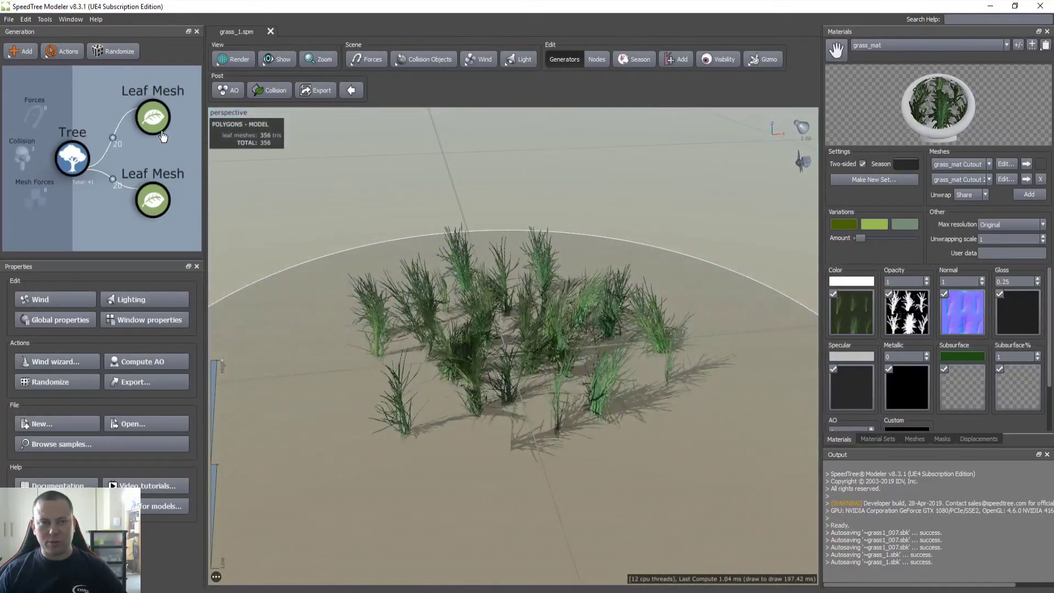
pyautogui.scroll(3, 502, 430)
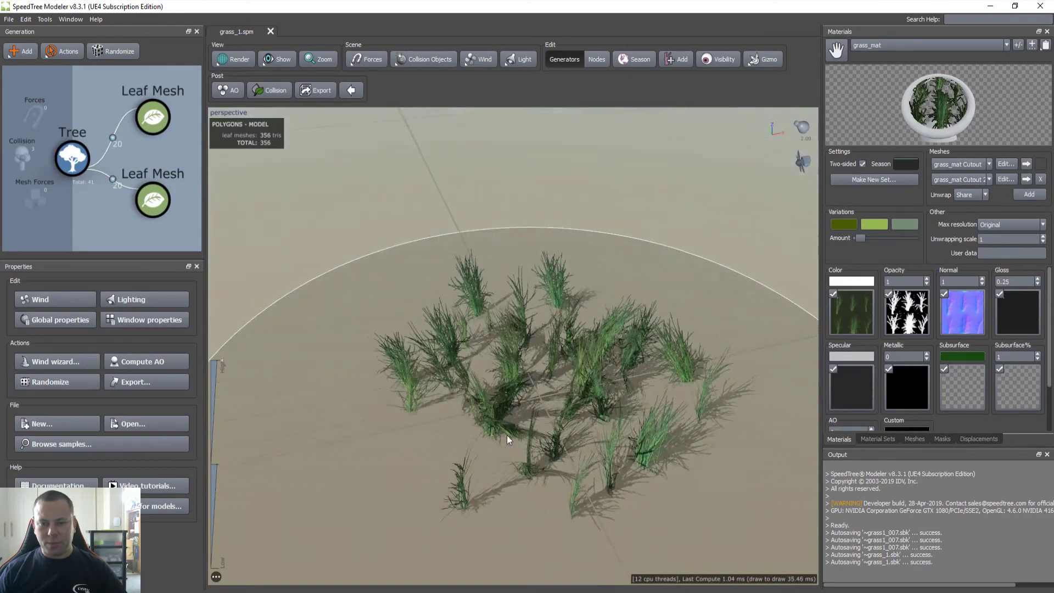
pyautogui.moveTo(507, 435); pyautogui.dragTo(492, 426)
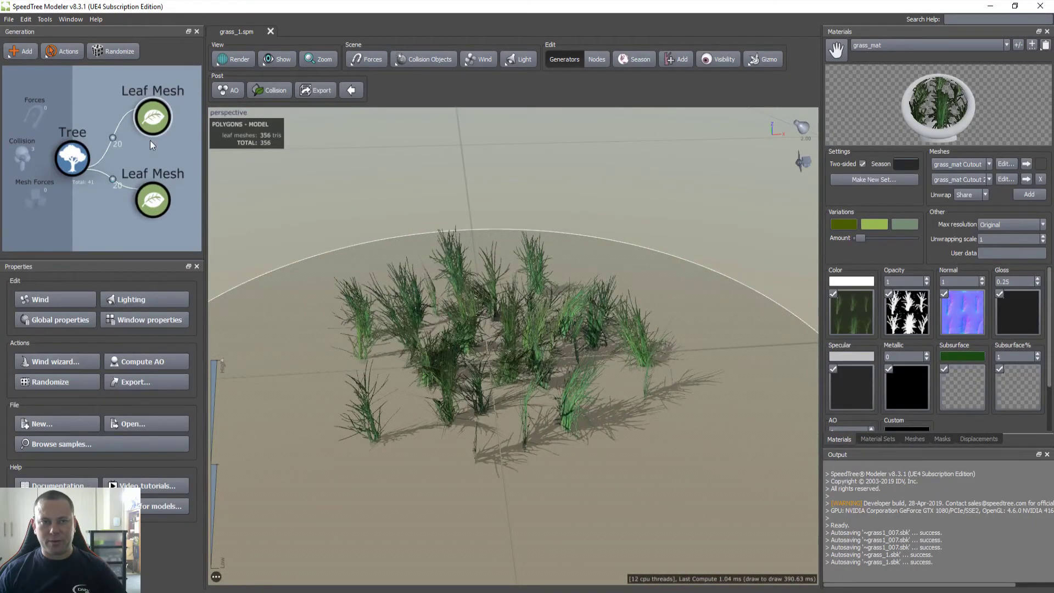
pyautogui.moveTo(433, 361)
pyautogui.mouseDown()
pyautogui.moveTo(442, 370)
pyautogui.moveTo(417, 344)
pyautogui.moveTo(482, 352)
pyautogui.moveTo(436, 354)
pyautogui.moveTo(435, 373)
pyautogui.mouseUp()
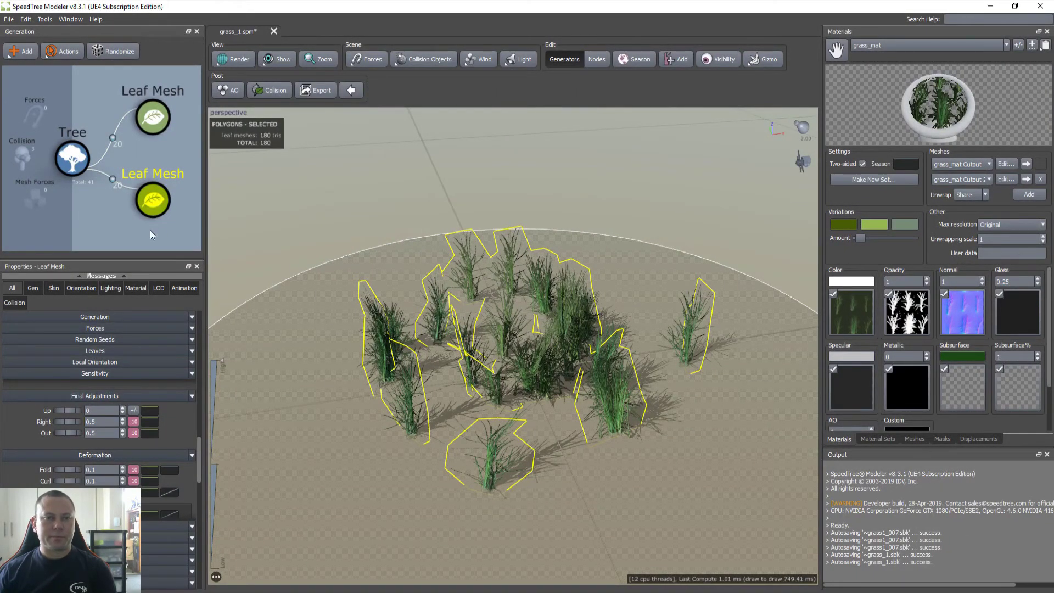
pyautogui.press('Delete')
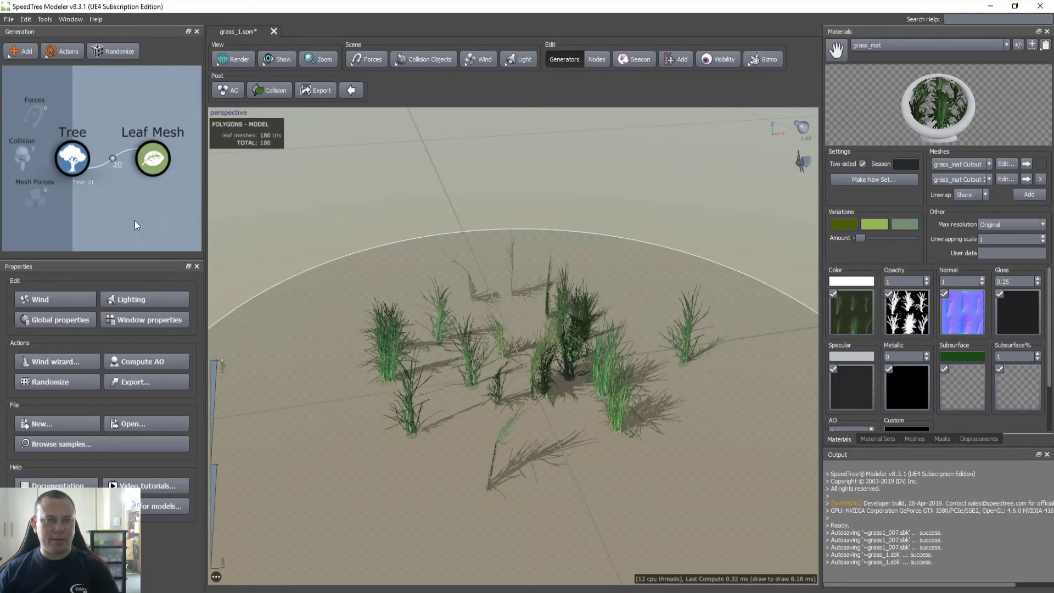
# Randomize the model with its single Leaf Mesh and duplicate that Leaf Mesh
pyautogui.click(64, 386)
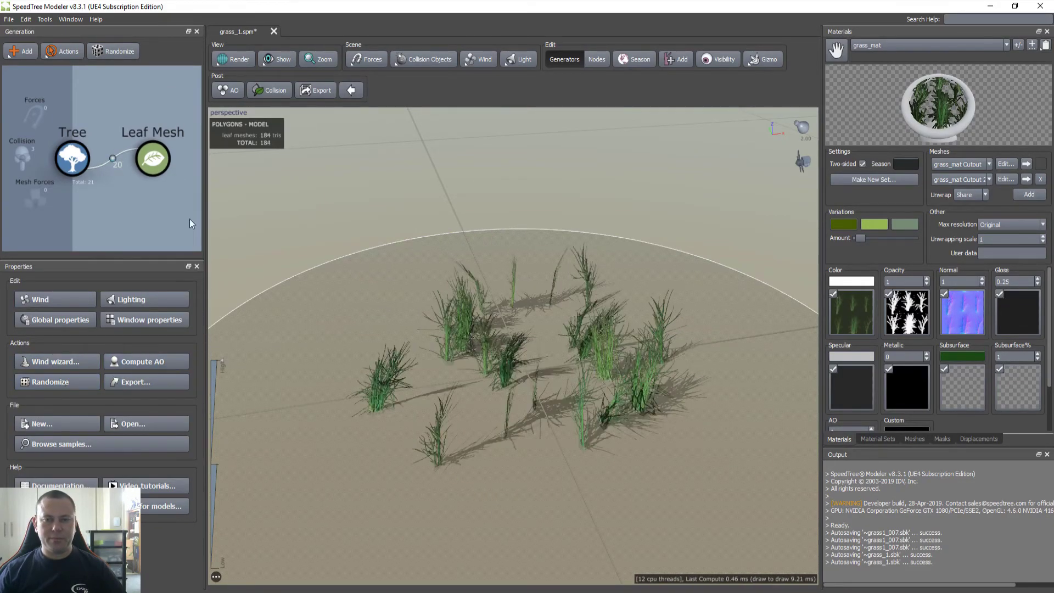
pyautogui.click(154, 161)
pyautogui.hotkey('ctrl', 'd')
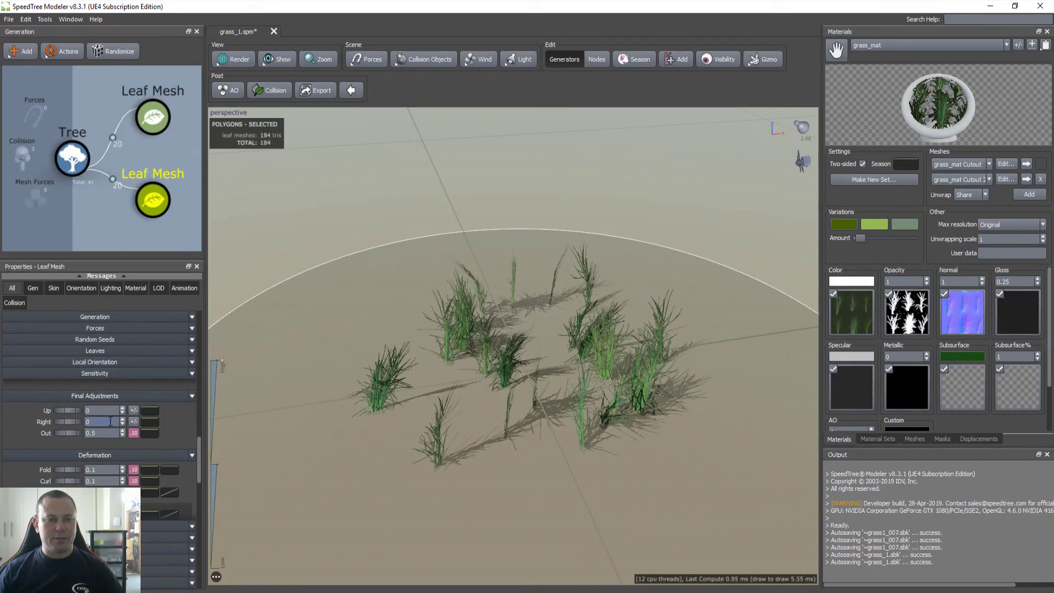
# Set the duplicated Leaf Mesh's Right rotation under Final Adjustments to 0.5 with a variance of 0.1, and clear the selection
pyautogui.write('.5')
pyautogui.press('Return')
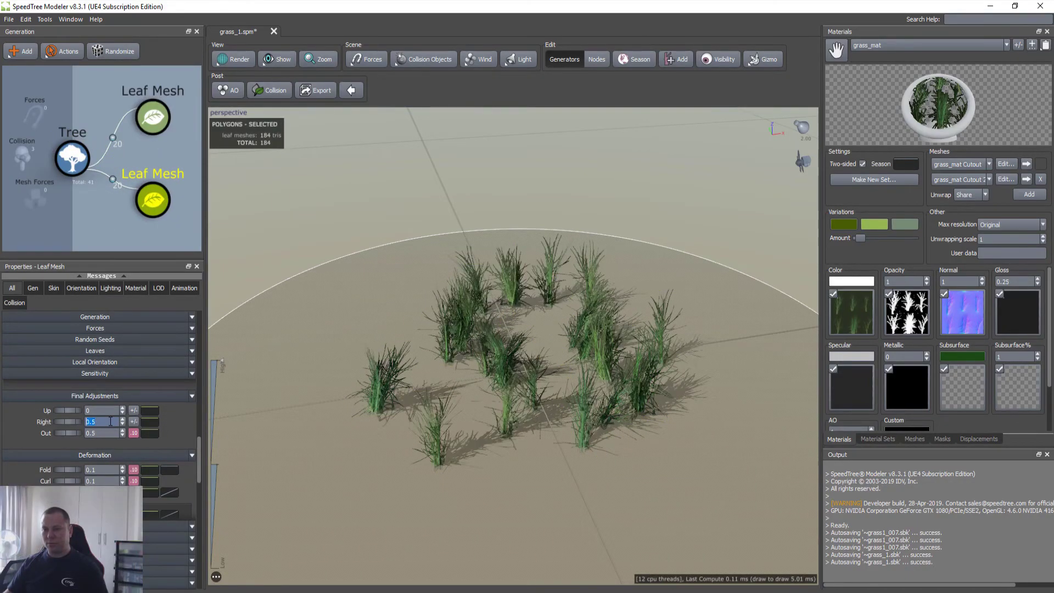
pyautogui.click(141, 421)
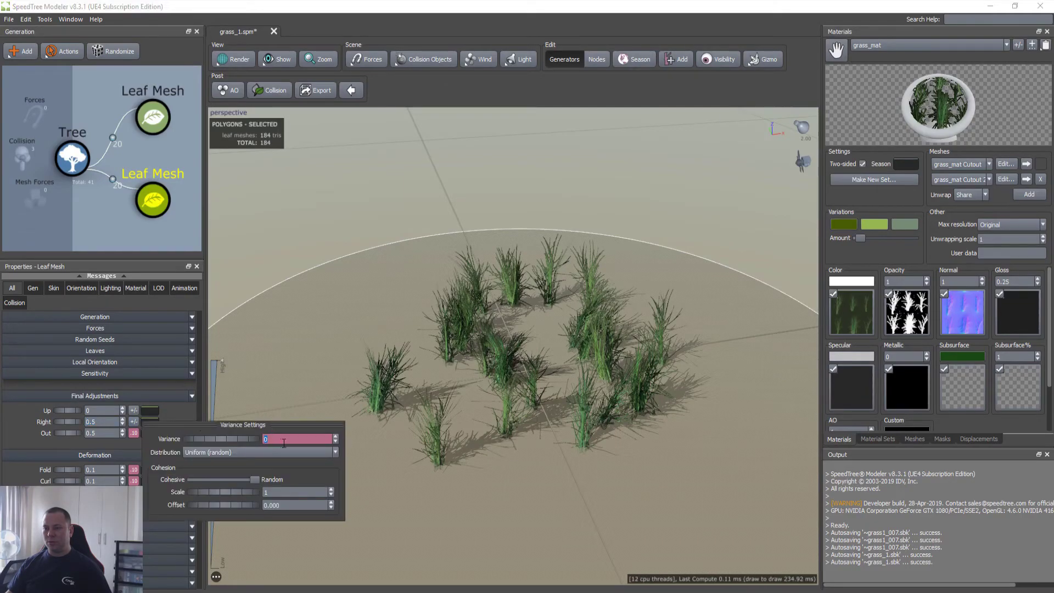
pyautogui.write('.1')
pyautogui.press('Return')
pyautogui.moveTo(374, 383); pyautogui.dragTo(439, 408)
pyautogui.moveTo(440, 409); pyautogui.dragTo(443, 399)
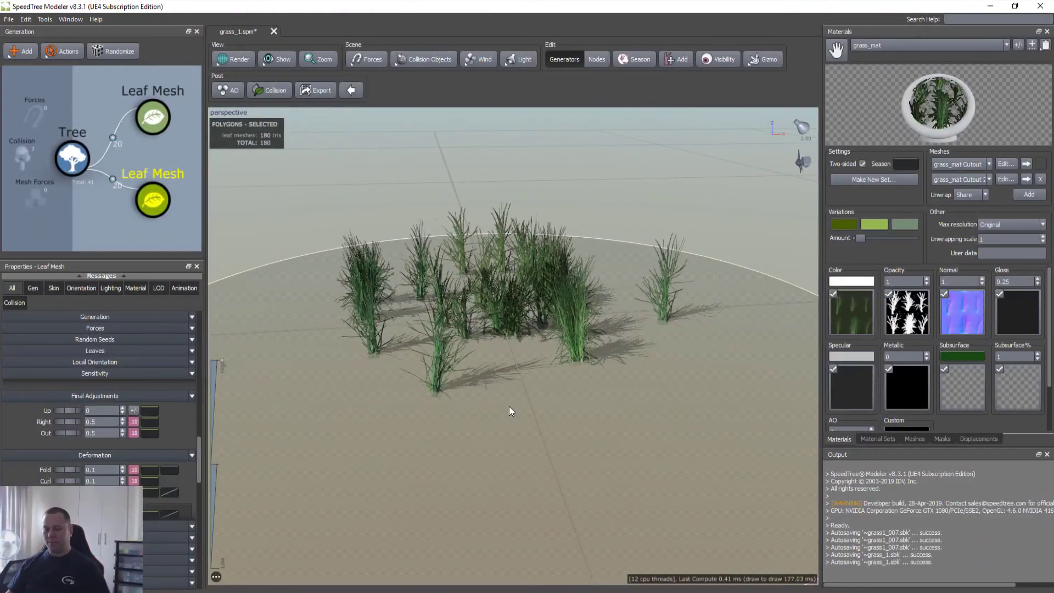
pyautogui.click(509, 406)
pyautogui.moveTo(485, 365)
pyautogui.mouseDown()
pyautogui.moveTo(493, 396)
pyautogui.moveTo(491, 372)
pyautogui.mouseUp()
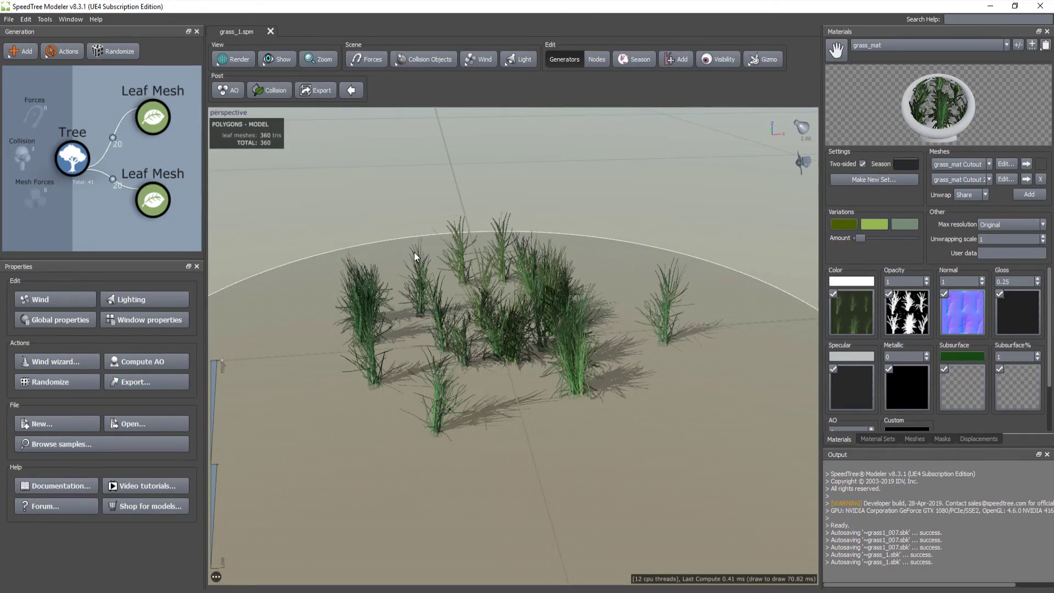
pyautogui.moveTo(432, 272); pyautogui.dragTo(475, 290)
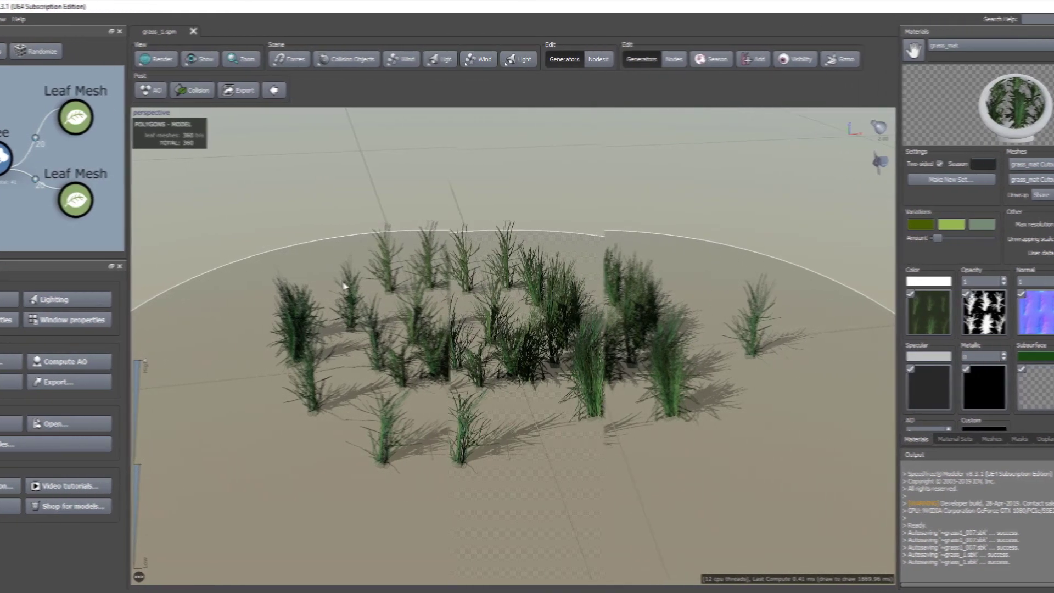
# Export the grass to C:\temp as grass_1.st for Unreal Engine 4, with LODs plus billboard and a non-wrapping atlas
pyautogui.hotkey('ctrl', 'e')
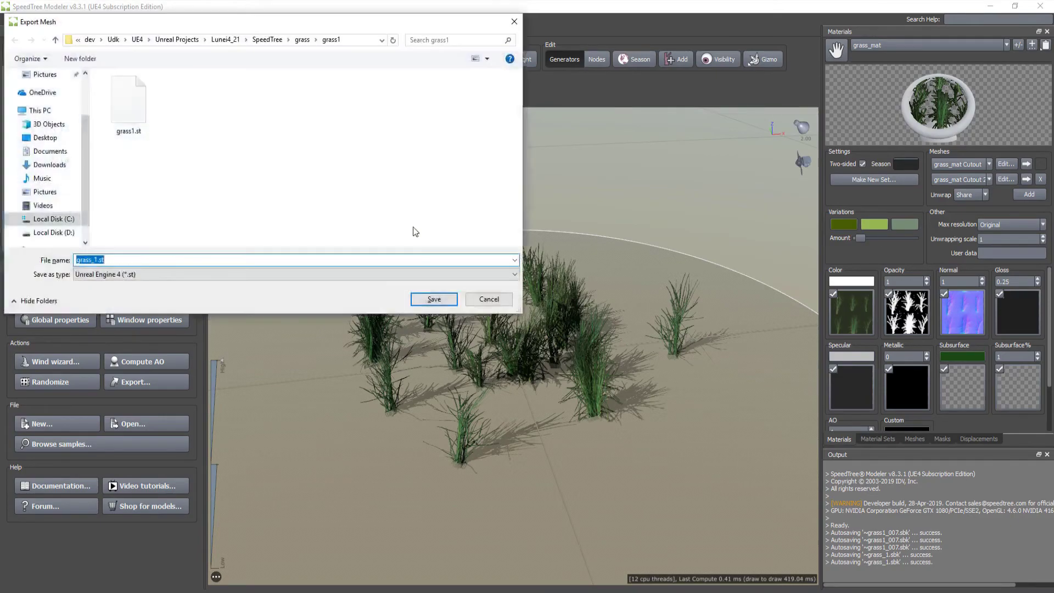
pyautogui.click(113, 40)
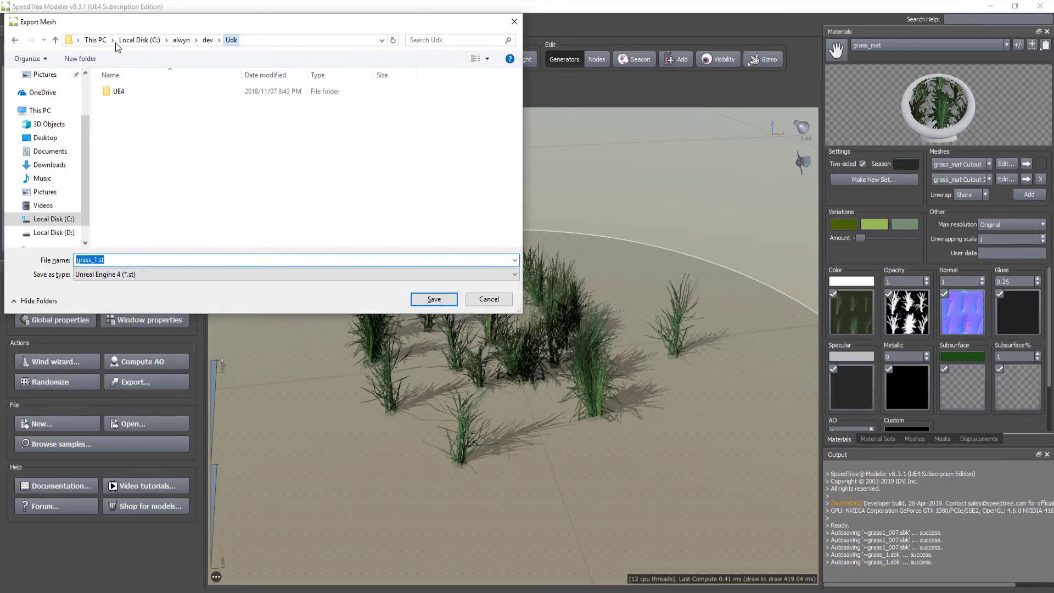
pyautogui.click(141, 40)
pyautogui.doubleClick(157, 233)
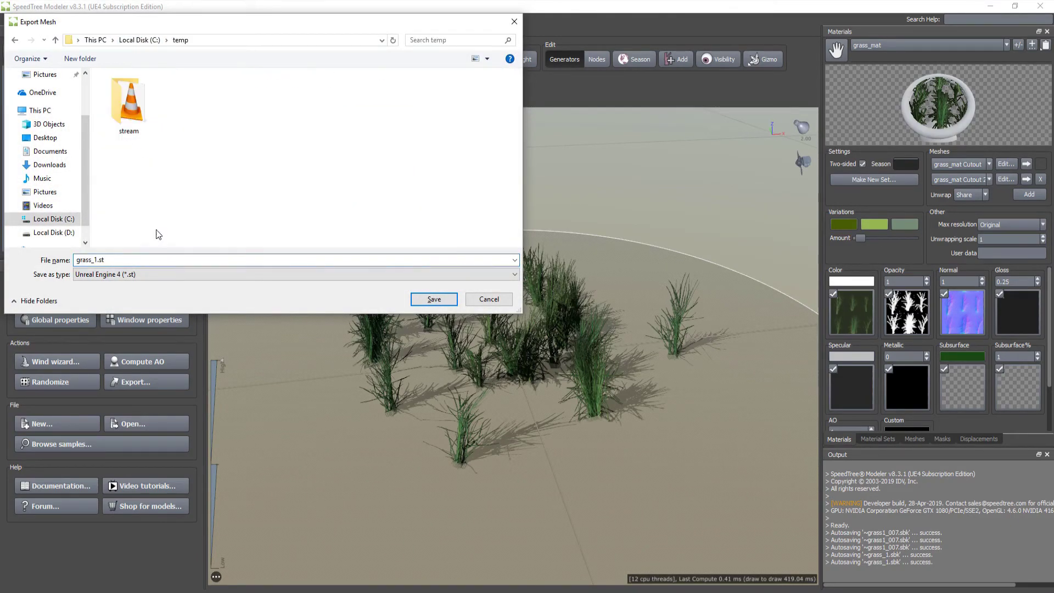
pyautogui.click(434, 299)
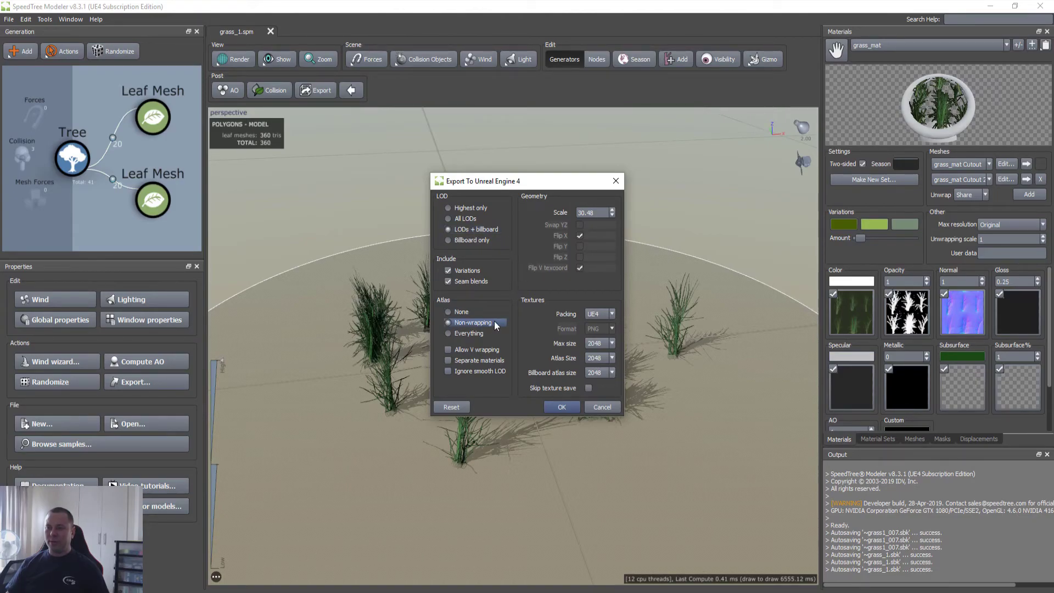
pyautogui.click(562, 407)
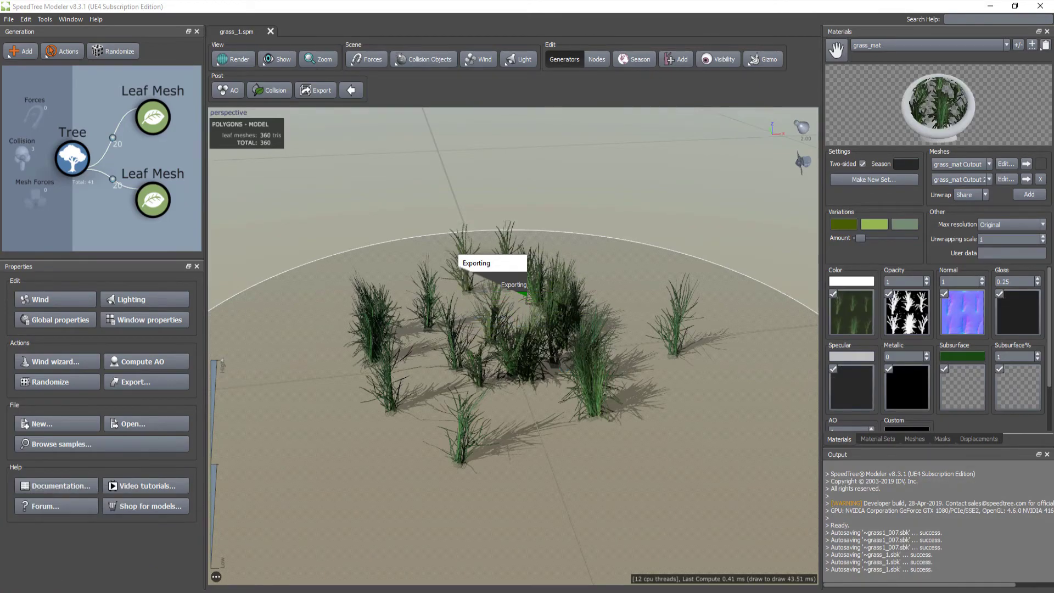
pyautogui.click(8, 19)
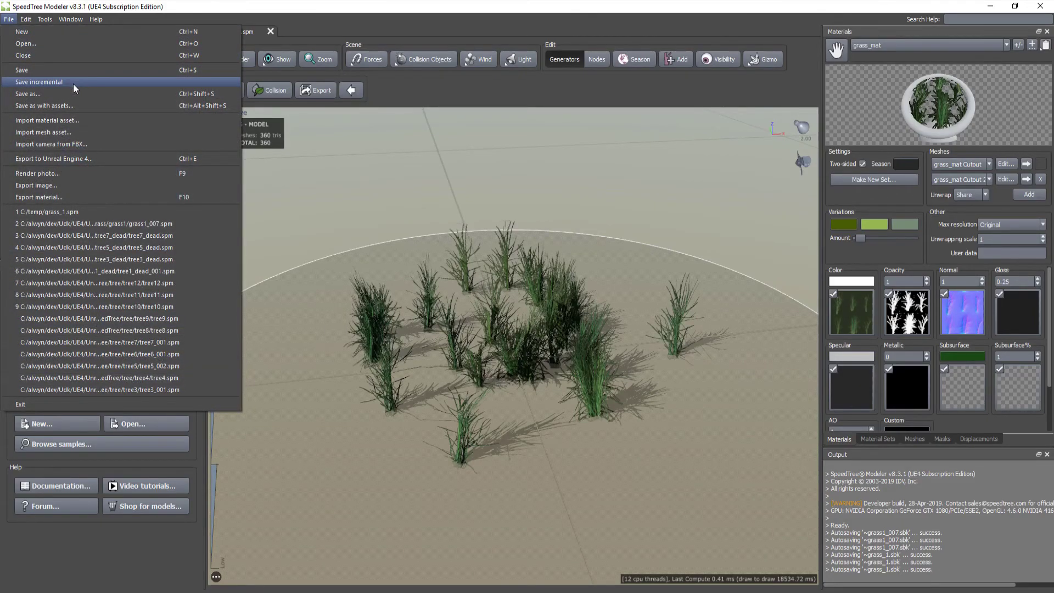
pyautogui.click(376, 6)
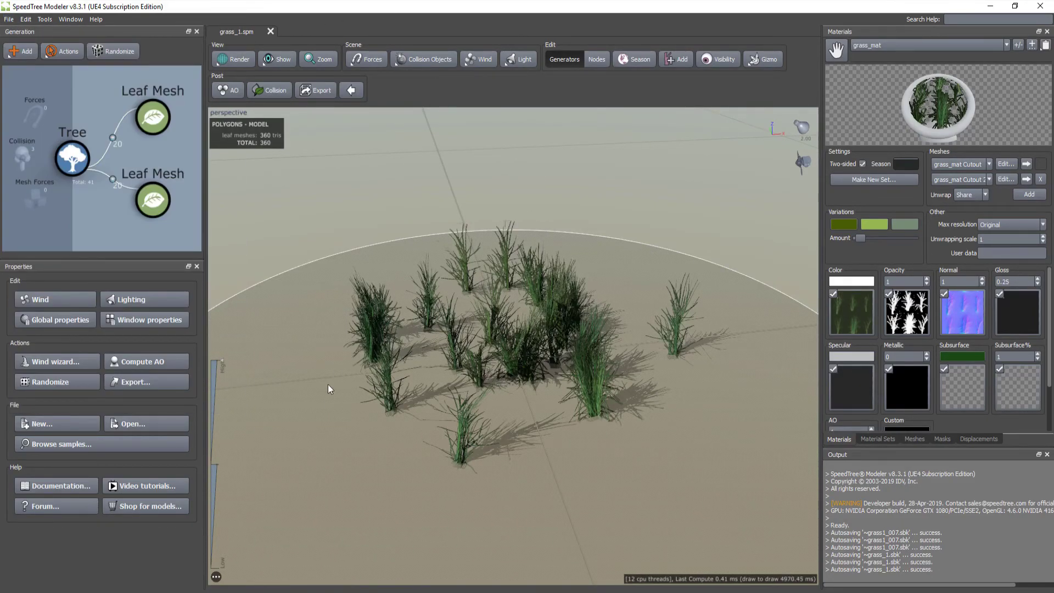
# Switch to File Explorer and open the C:\temp folder that holds the exported grass files
pyautogui.hotkey('alt', 'Tab')
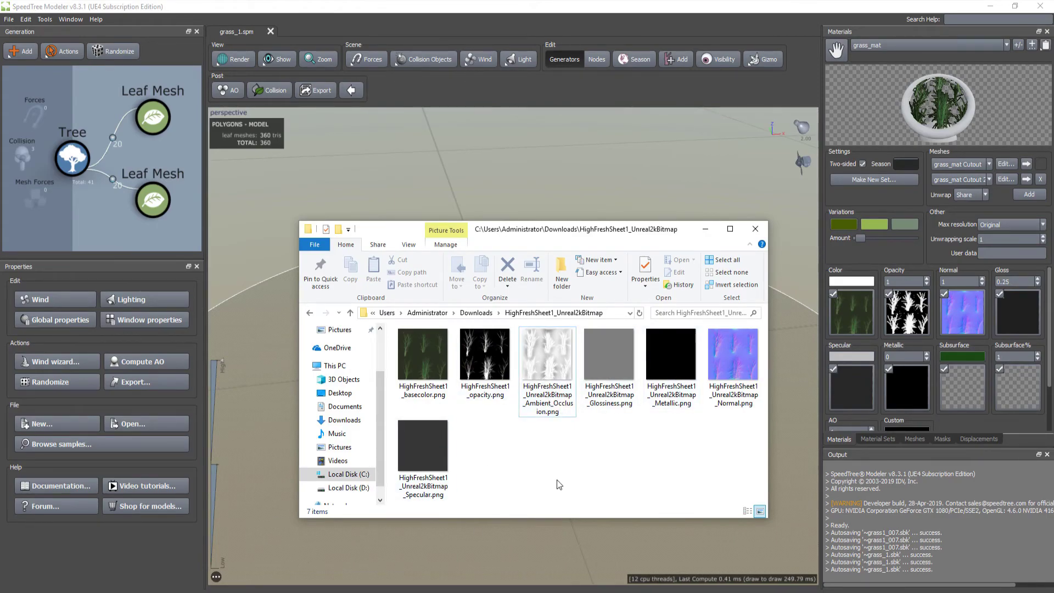
pyautogui.press('super+r')
pyautogui.write('c:\\')
pyautogui.press('Return')
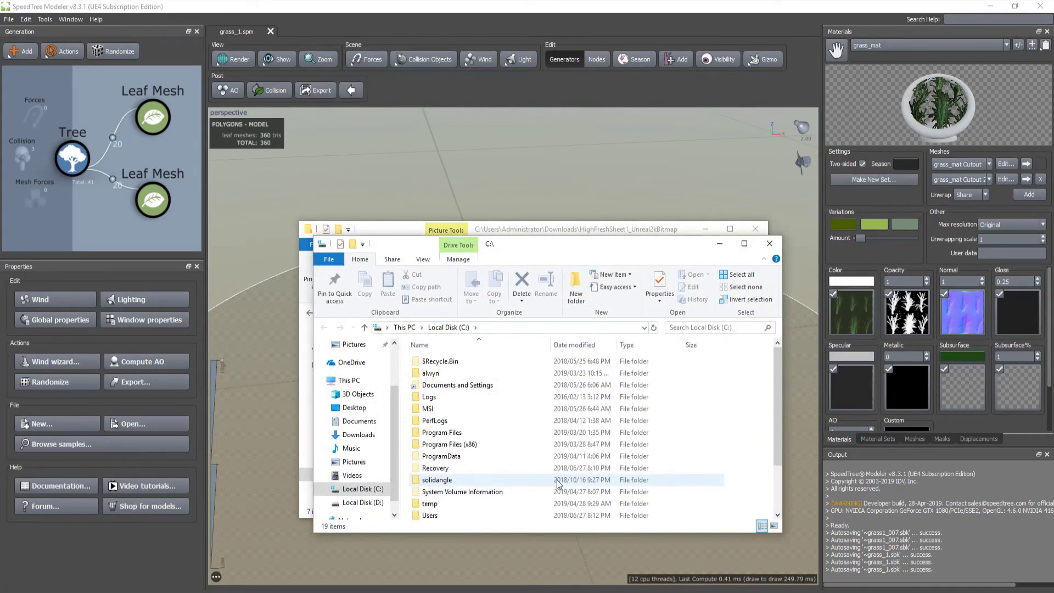
pyautogui.doubleClick(555, 504)
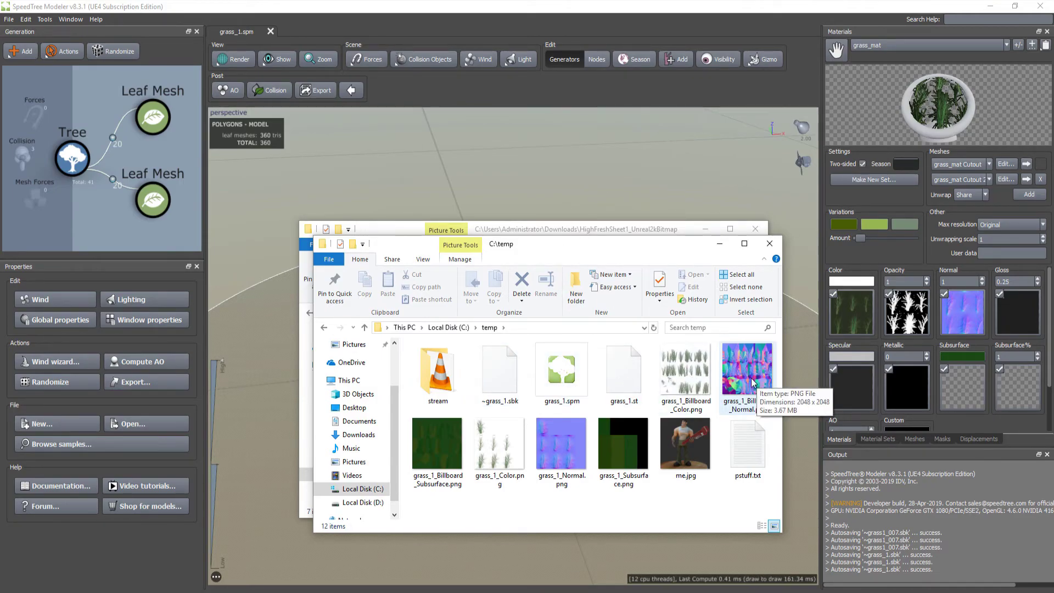
# Examine the exported grass_1 billboard subsurface, color and normal texture images one by one
pyautogui.doubleClick(445, 446)
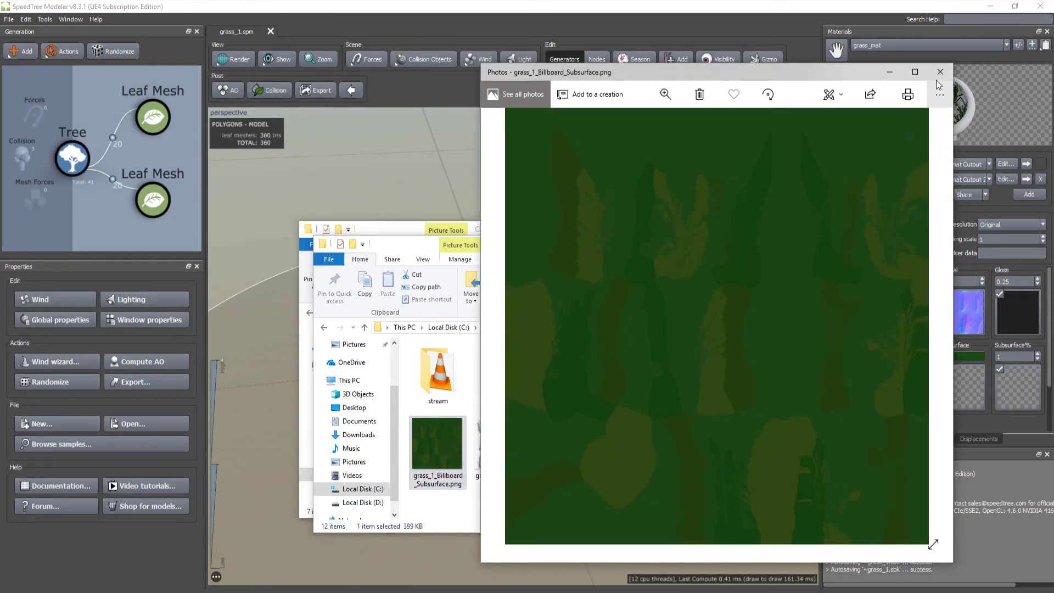
pyautogui.click(940, 72)
pyautogui.click(492, 442)
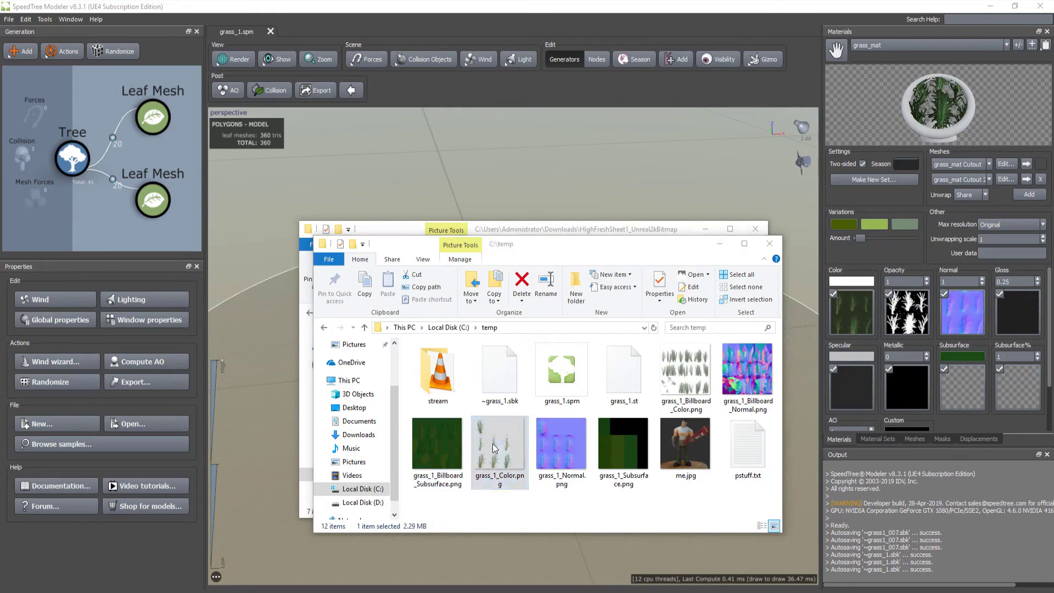
pyautogui.doubleClick(491, 443)
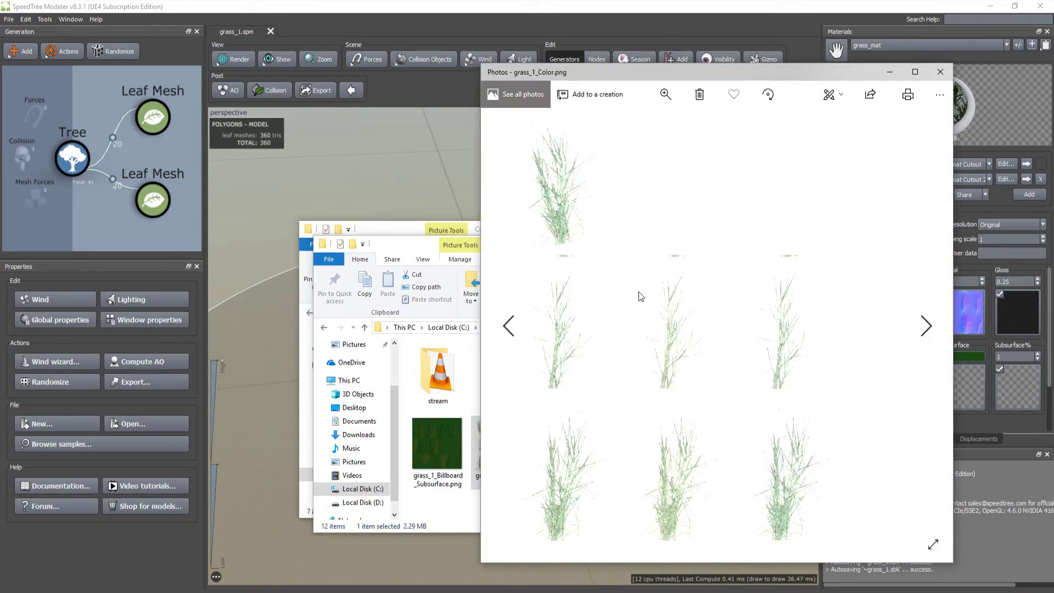
pyautogui.click(941, 73)
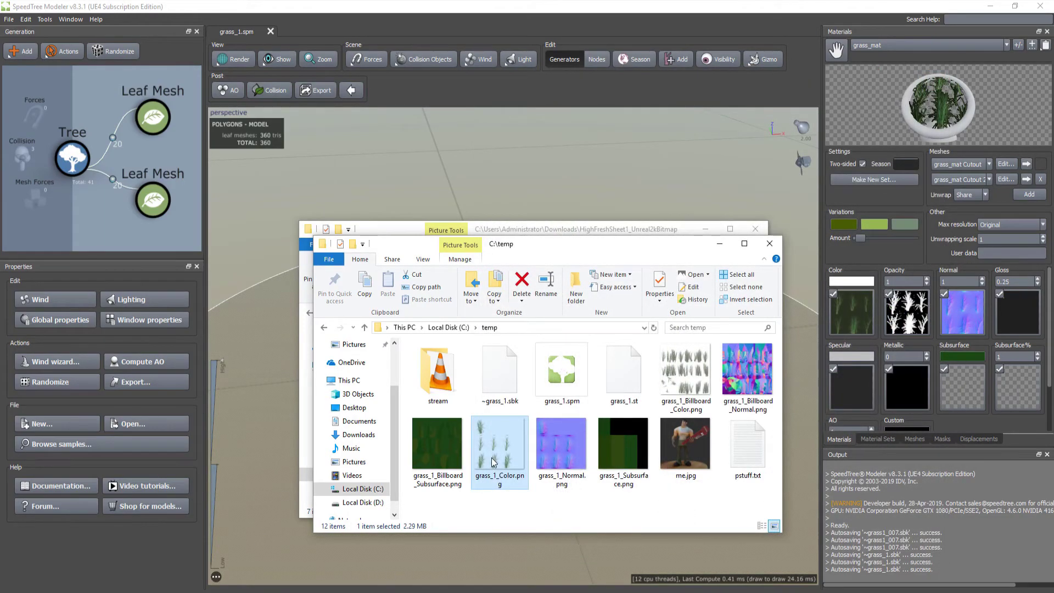
pyautogui.doubleClick(500, 448)
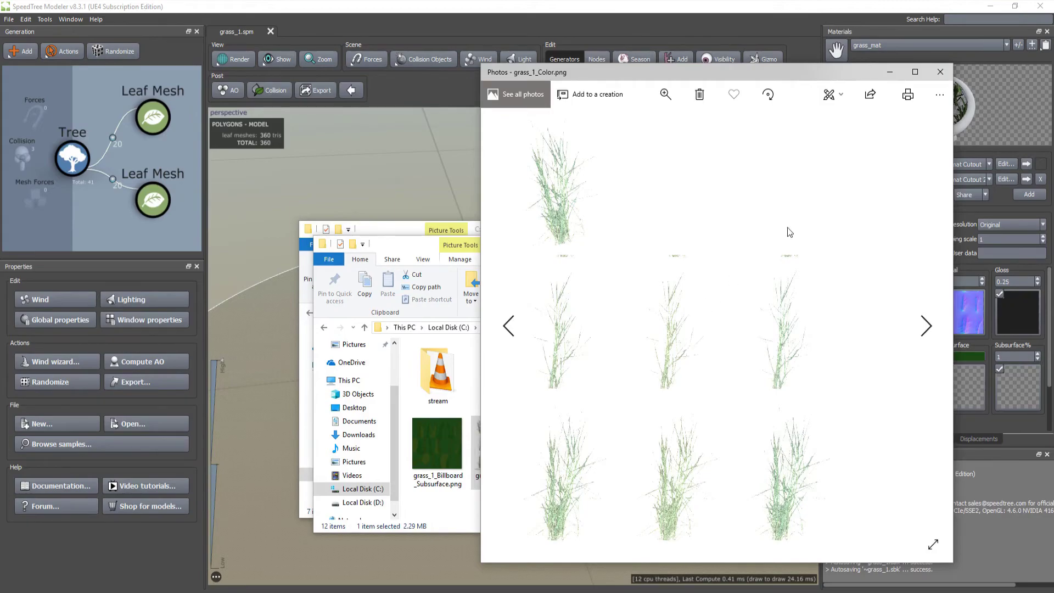
pyautogui.click(941, 74)
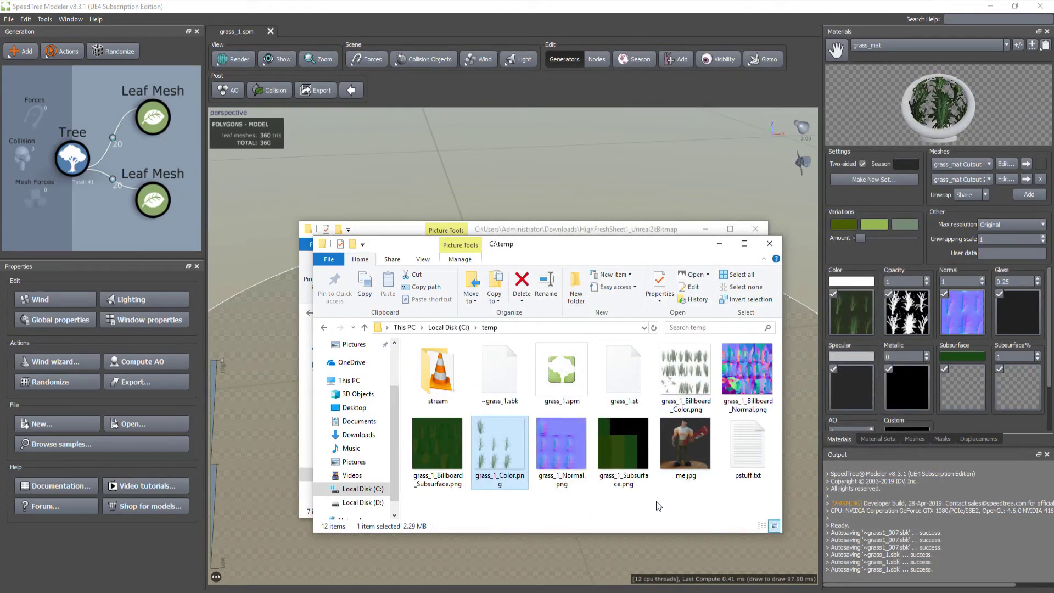
pyautogui.doubleClick(549, 448)
pyautogui.click(940, 72)
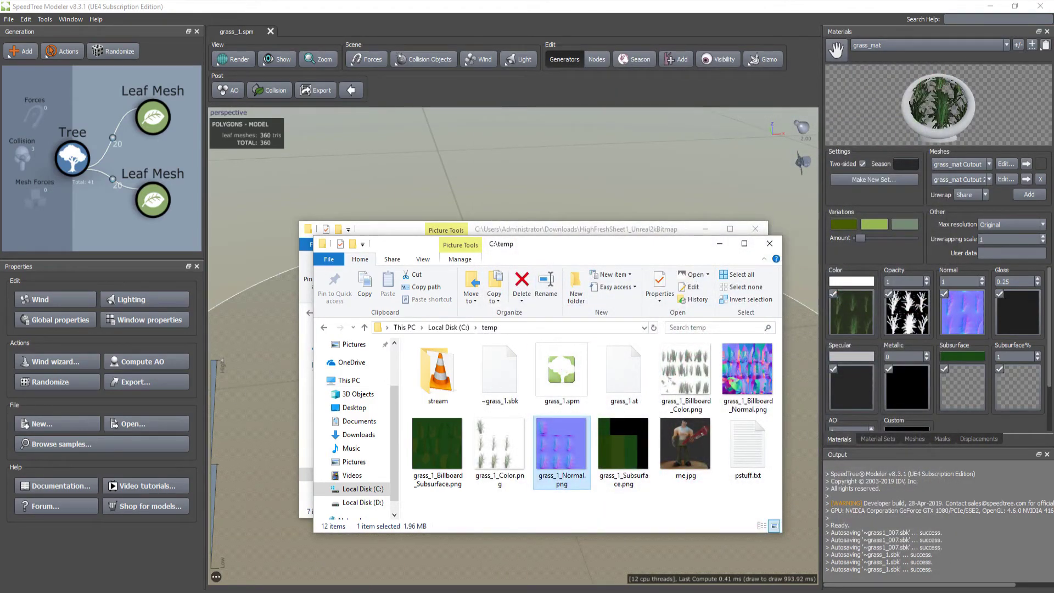
# Switch to the Epic Games Launcher, launch Unreal Engine 4.21.2 and minimize the launcher
pyautogui.hotkey('alt', 'Tab')
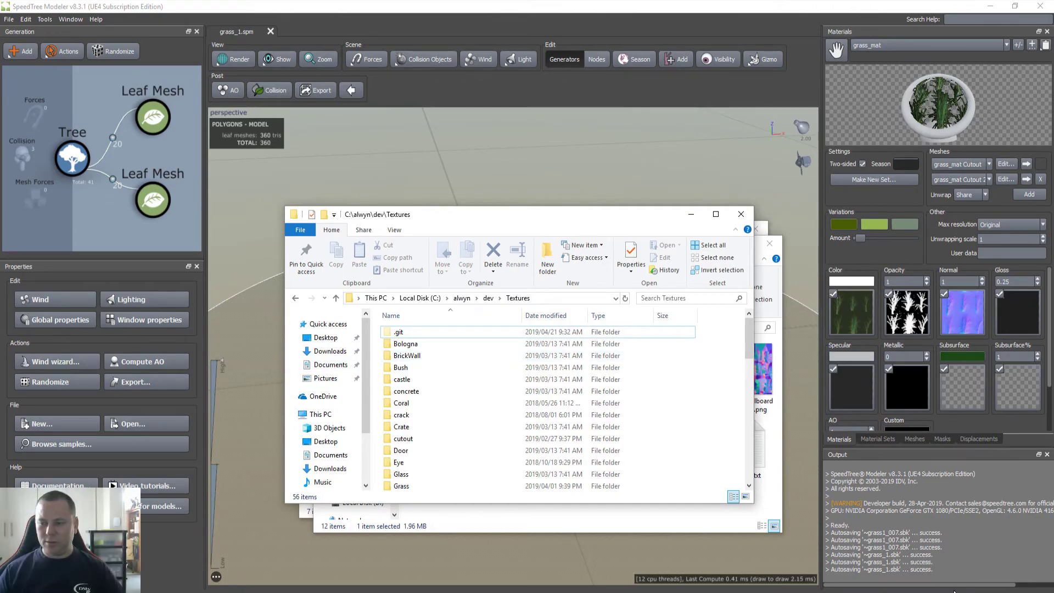
pyautogui.click(929, 590)
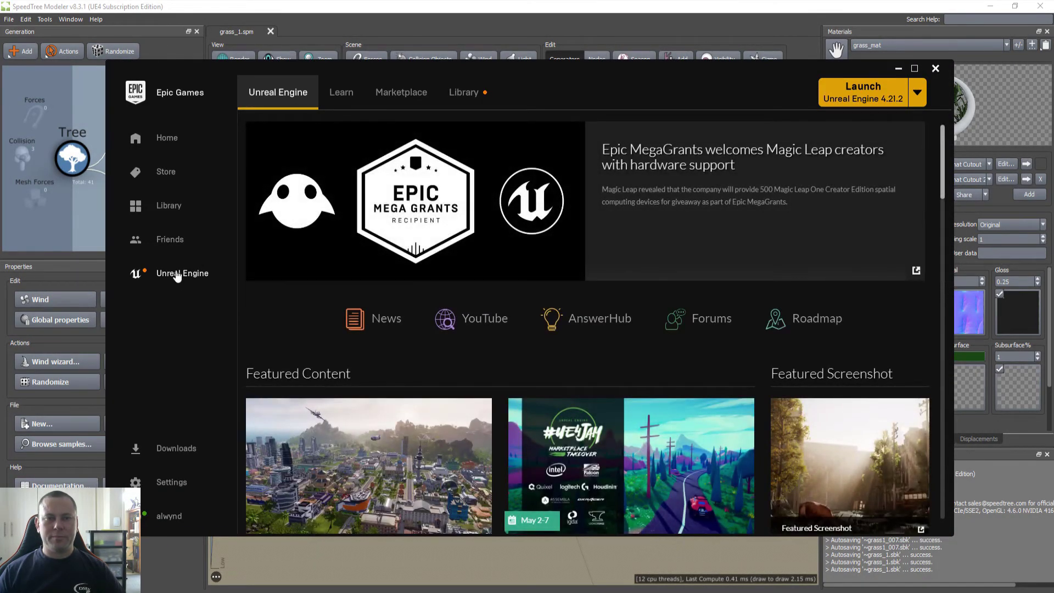
pyautogui.click(876, 100)
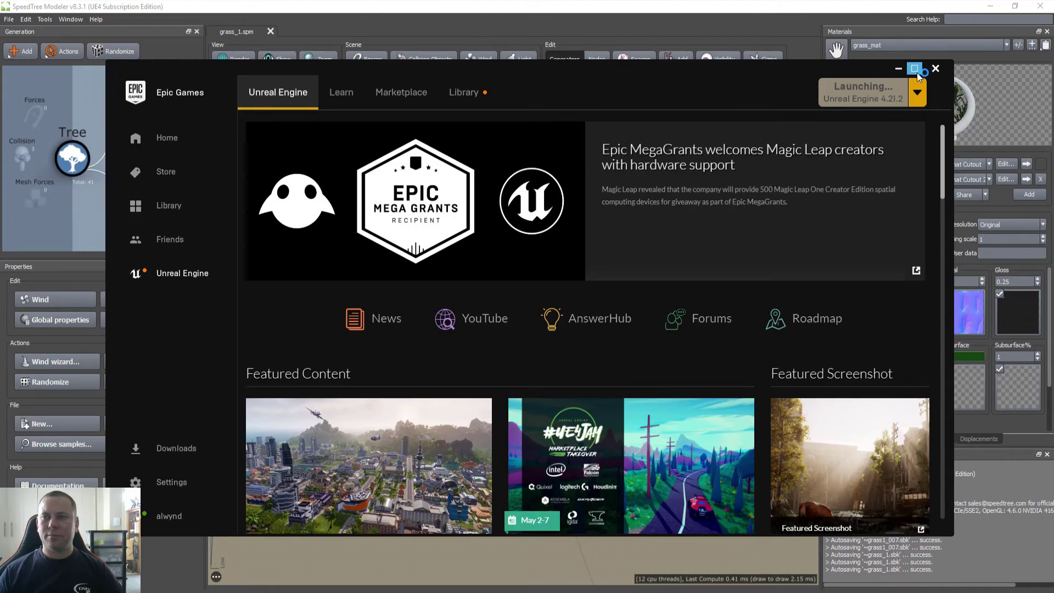
pyautogui.click(898, 68)
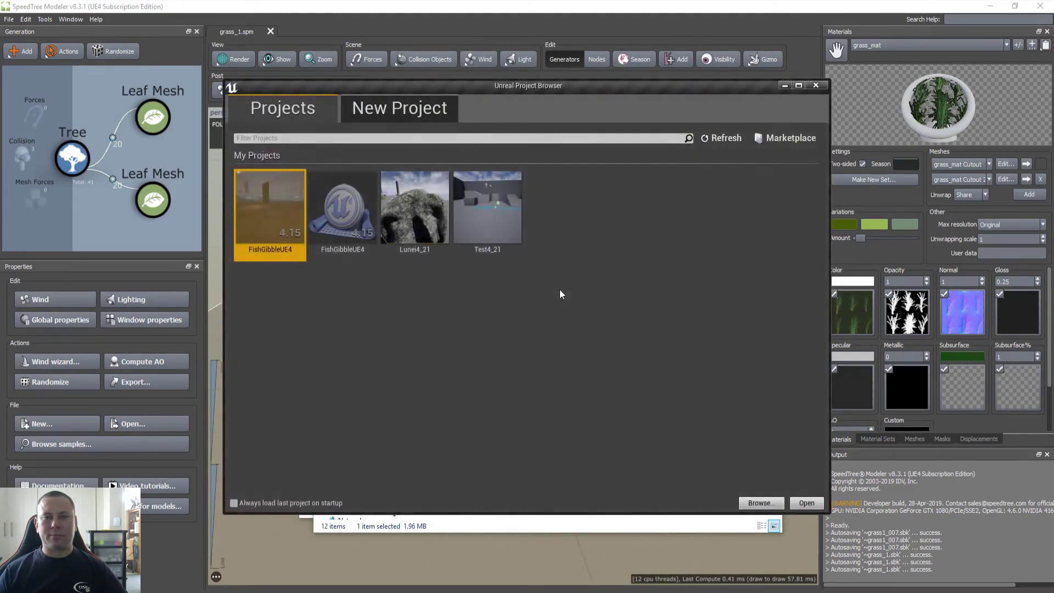
# Create a C++ Third Person project named TestGrass with starter content in the Unreal Projects folder
pyautogui.click(403, 108)
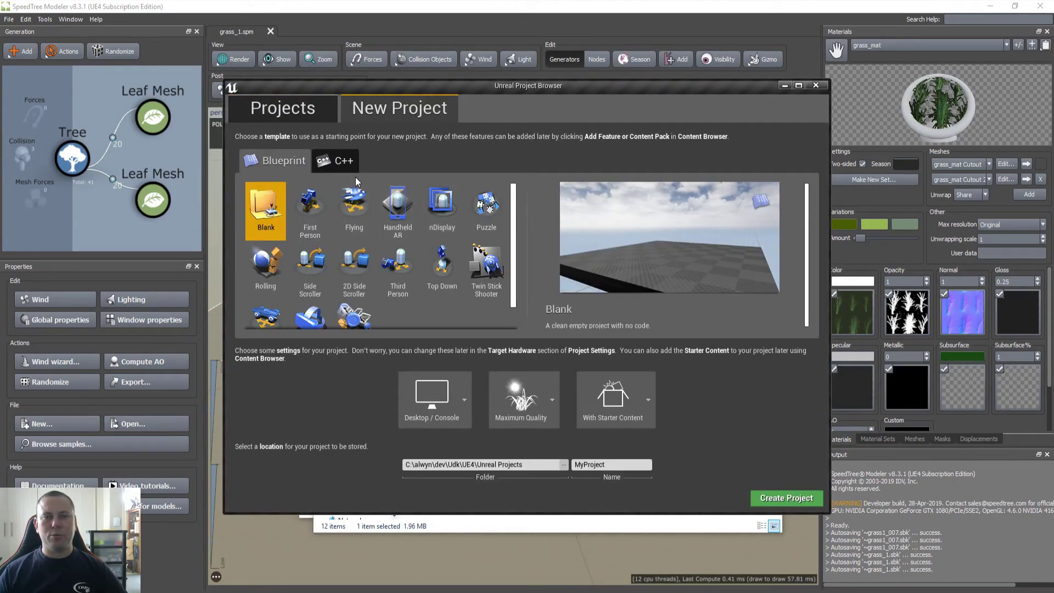
pyautogui.click(344, 162)
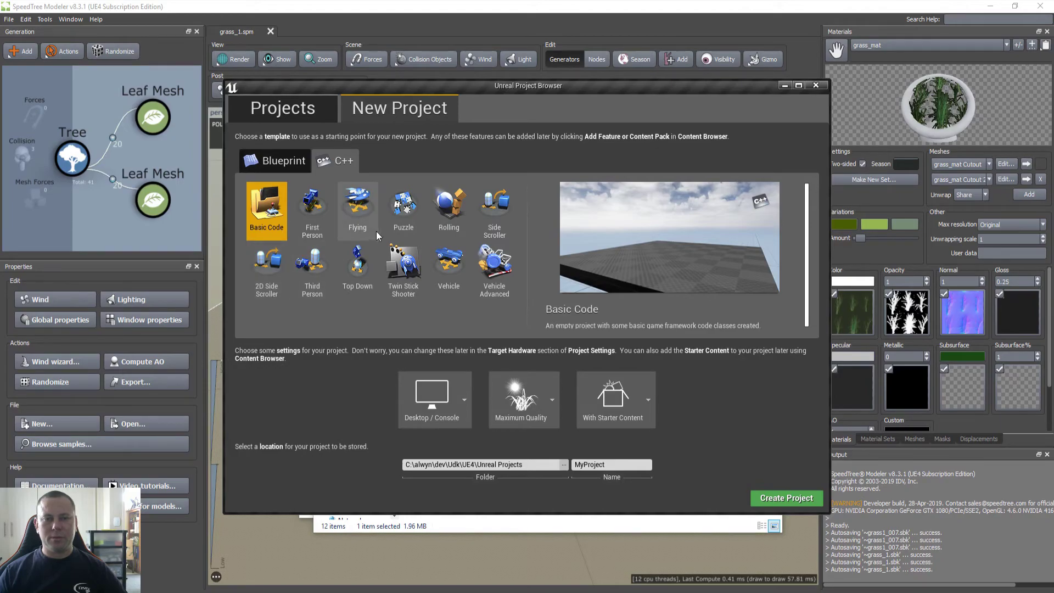
pyautogui.click(324, 273)
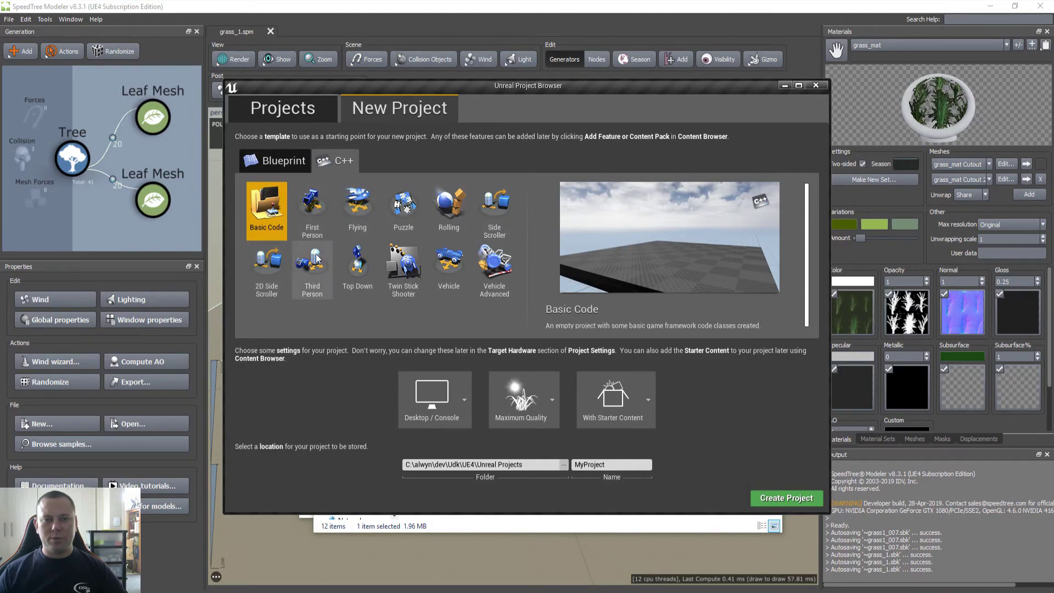
pyautogui.doubleClick(598, 465)
pyautogui.write('Test')
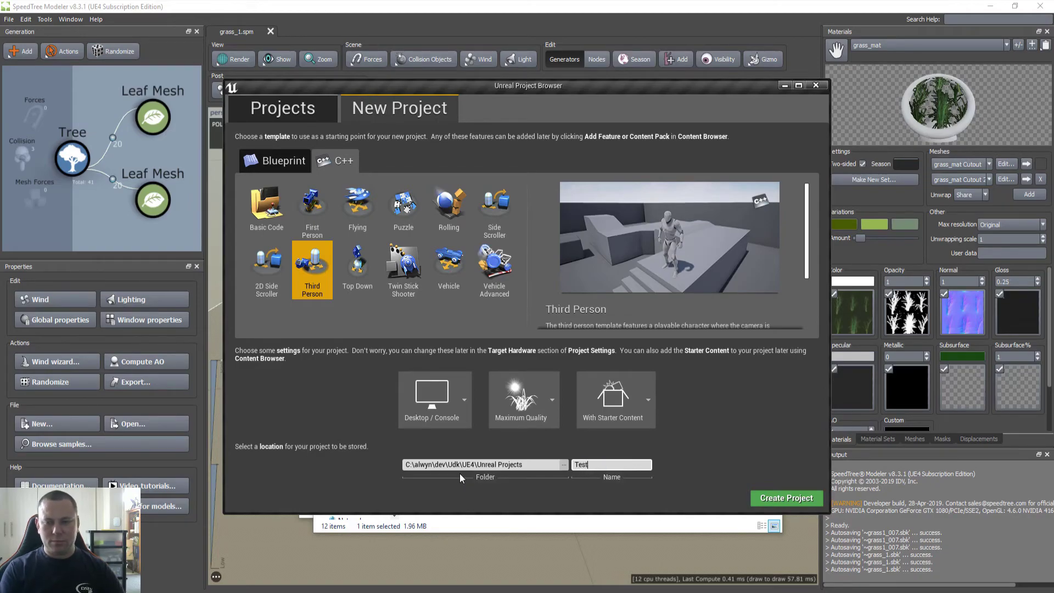
pyautogui.write('FGrass')
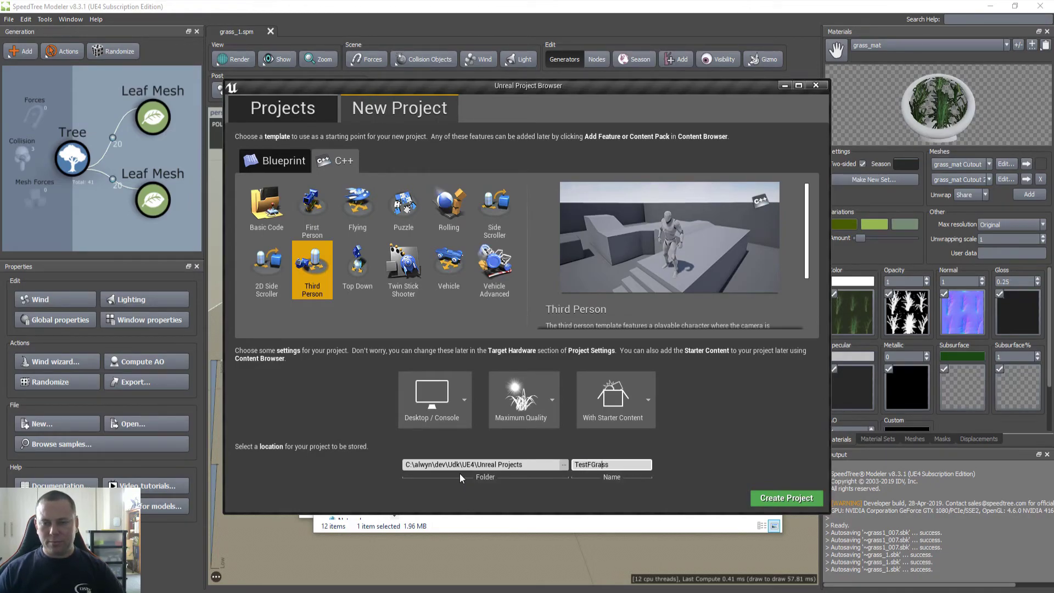
pyautogui.press('BackSpace')
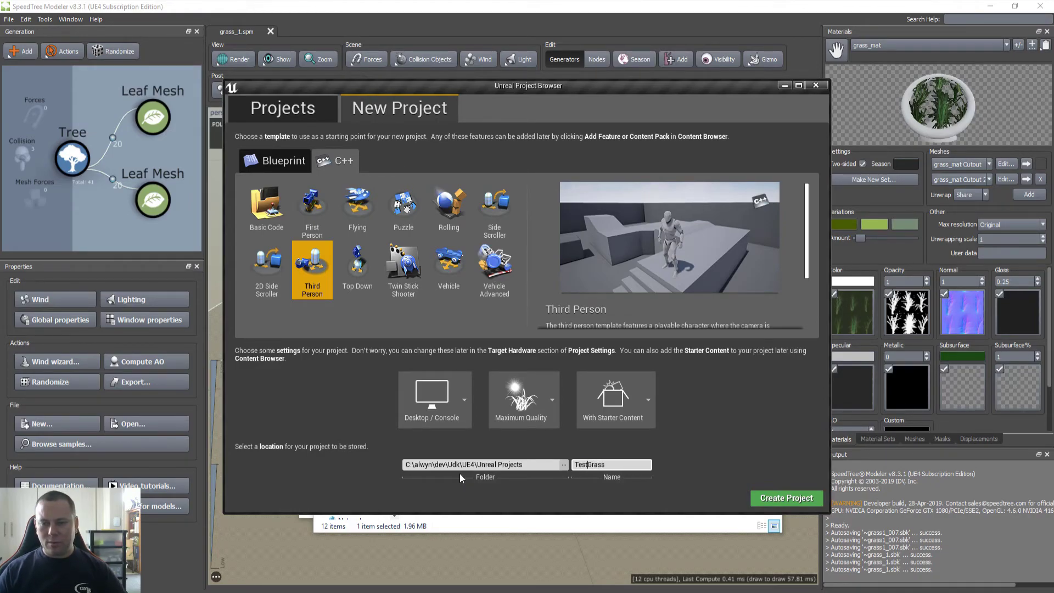
pyautogui.click(786, 498)
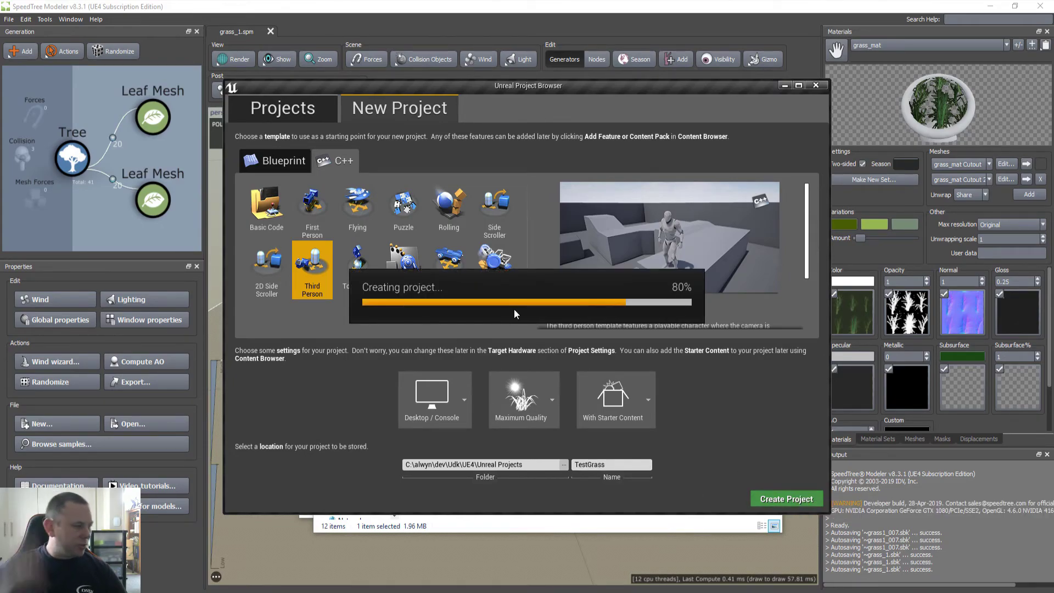
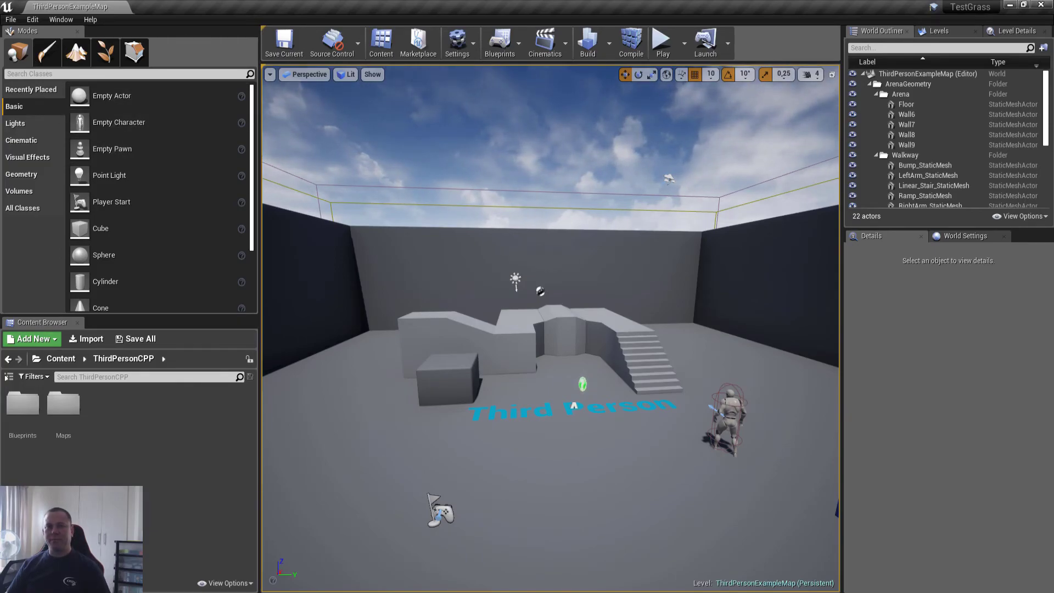
# Create a new level from the Empty Level template
pyautogui.press('s')
pyautogui.moveTo(454, 269); pyautogui.dragTo(500, 310, button='right')
pyautogui.hotkey('ctrl', 'n')
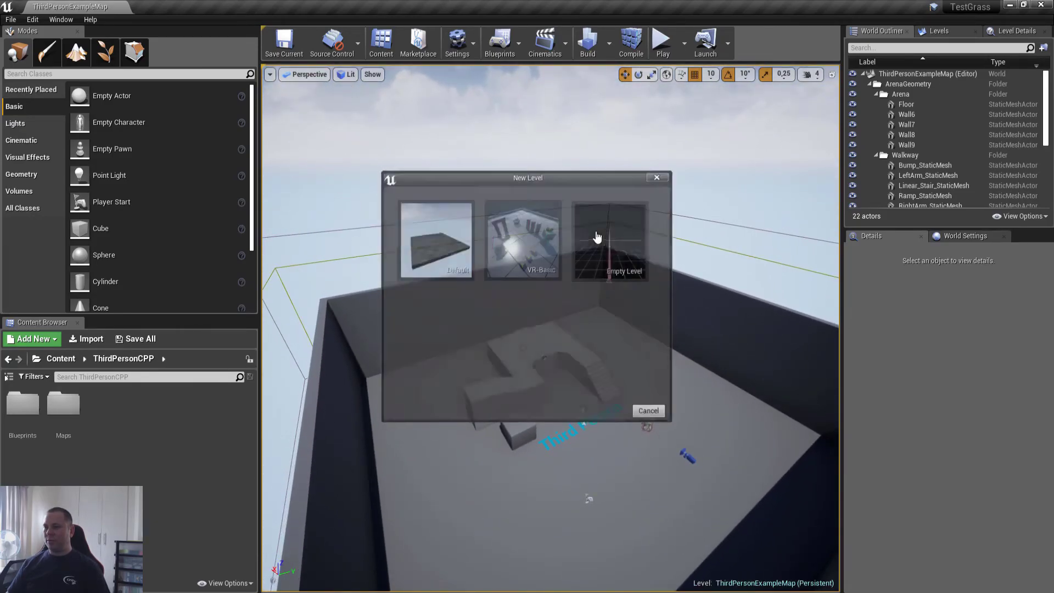
pyautogui.click(597, 235)
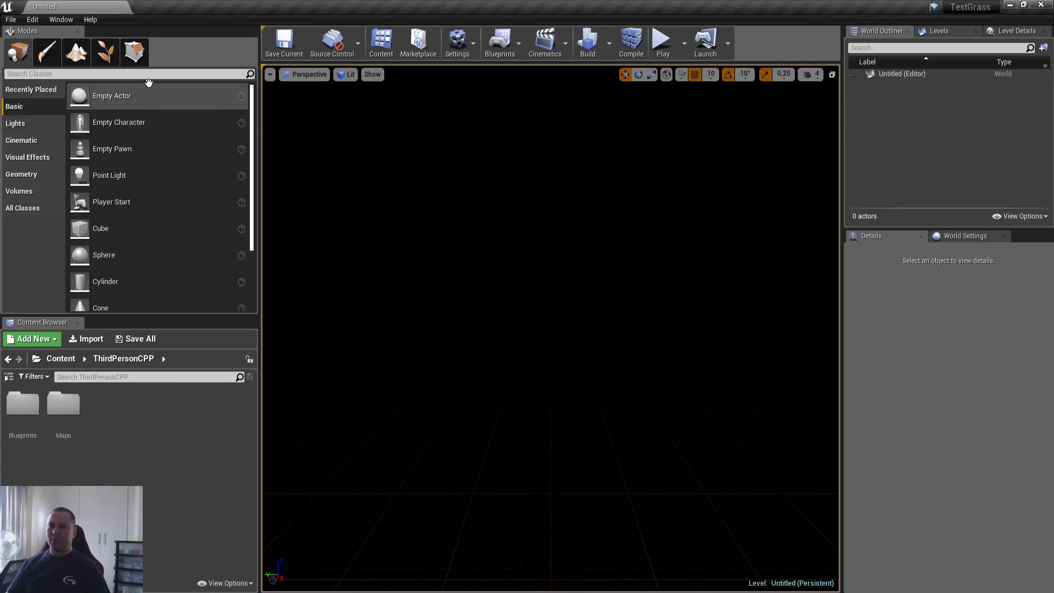
# Find the BP_Sky_Sphere actor by searching for sky and place it in the empty level
pyautogui.write('ky')
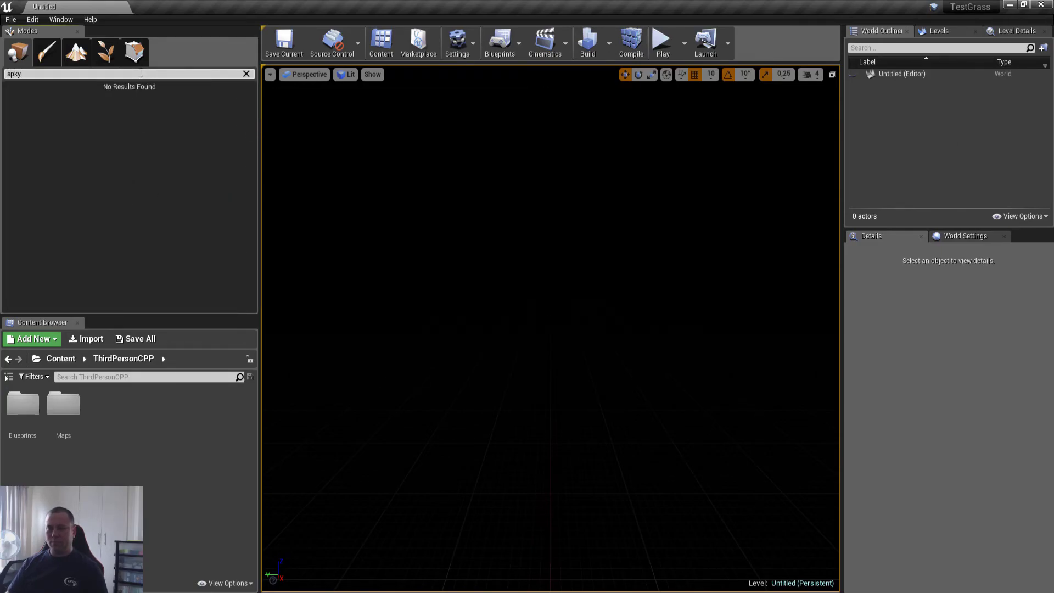
pyautogui.press('BackSpace')
pyautogui.press('BackSpace')
pyautogui.press('BackSpace')
pyautogui.write('ky')
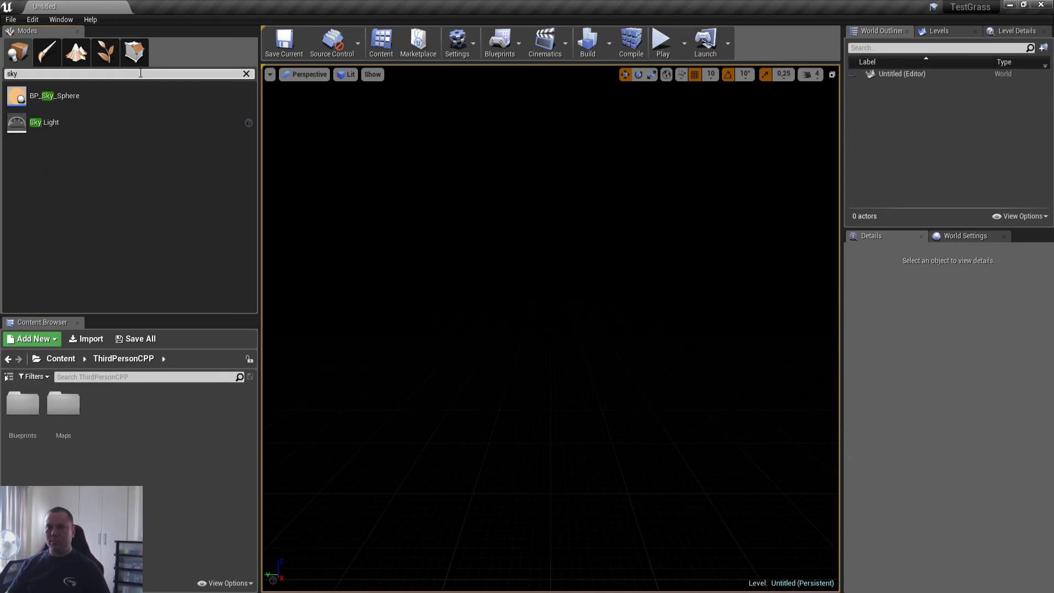
pyautogui.moveTo(76, 98); pyautogui.dragTo(567, 330)
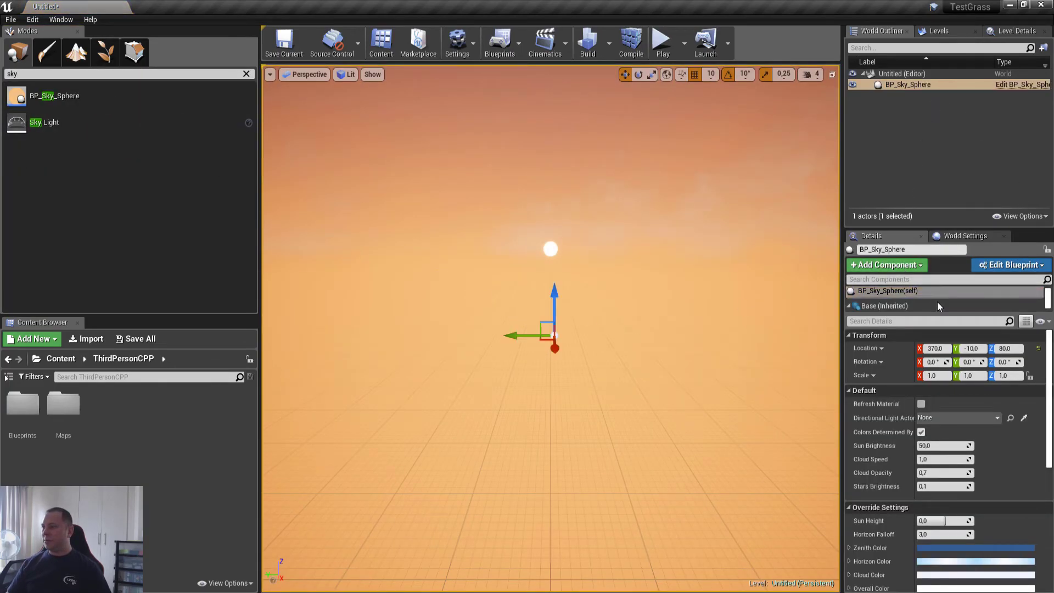
# Set the sky sphere's location to 0, 0, 0
pyautogui.click(940, 349)
pyautogui.write('0')
pyautogui.press('Tab')
pyautogui.write('0')
pyautogui.press('Tab')
pyautogui.write('0')
pyautogui.press('Return')
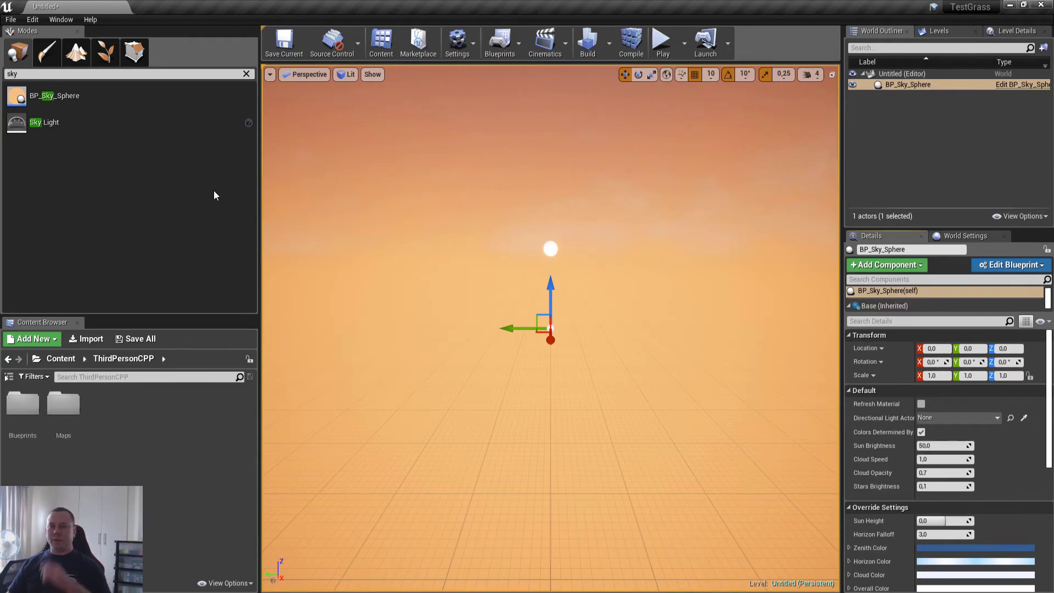
# Add a Directional Light to the level and set its location to 0, 0, 0
pyautogui.click(155, 74)
pyautogui.write('direc')
pyautogui.moveTo(55, 96); pyautogui.dragTo(543, 361)
pyautogui.click(942, 349)
pyautogui.write('0')
pyautogui.press('Tab')
pyautogui.write('0')
pyautogui.press('Tab')
pyautogui.write('0')
pyautogui.press('Return')
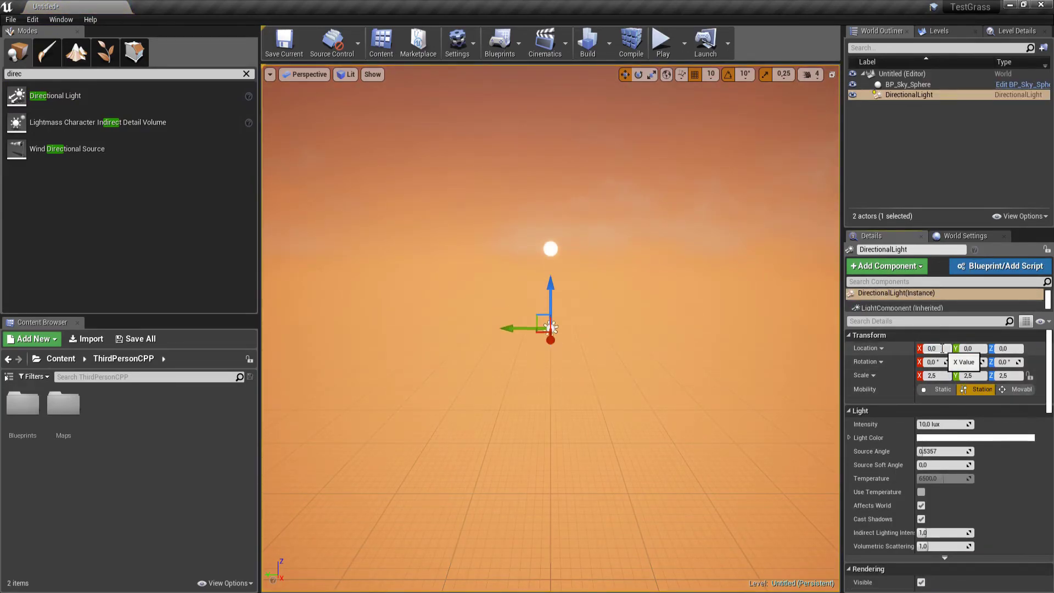
# Assign the DirectionalLight as the sky sphere's Directional Light Actor and deselect the sky sphere
pyautogui.click(909, 84)
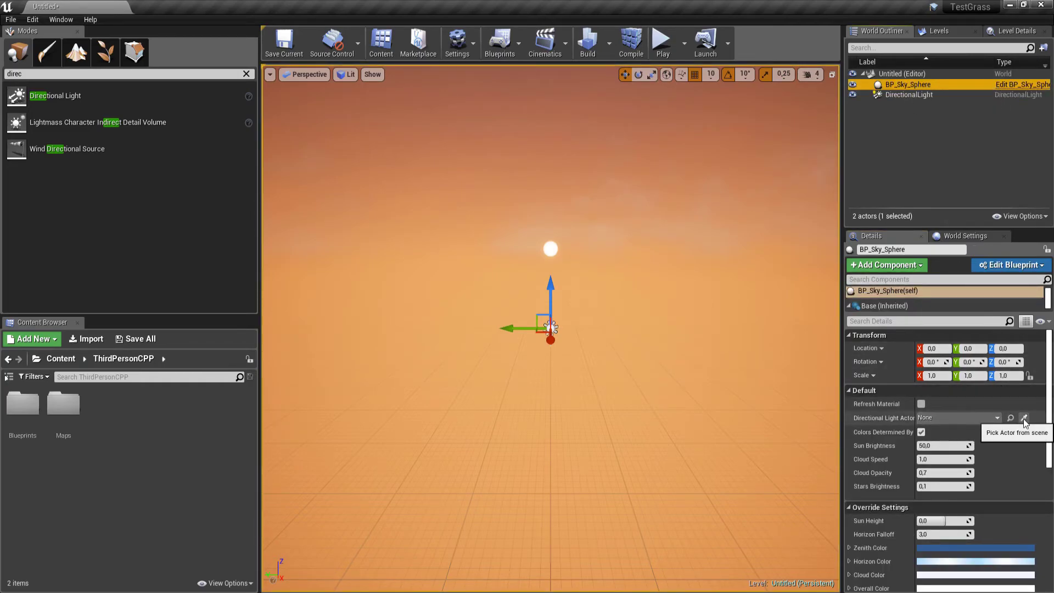
pyautogui.click(1023, 419)
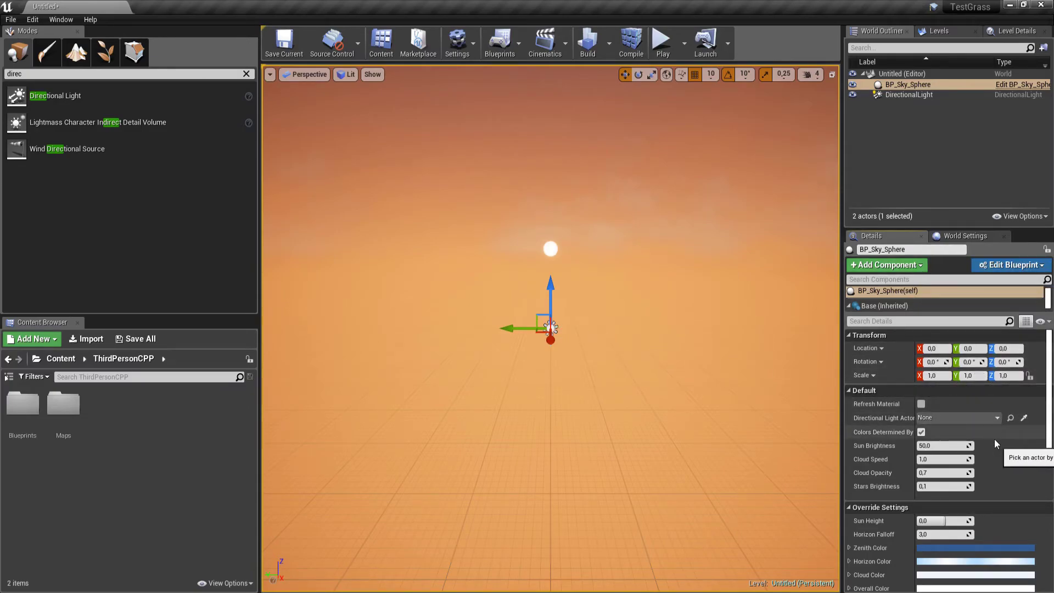
pyautogui.click(961, 417)
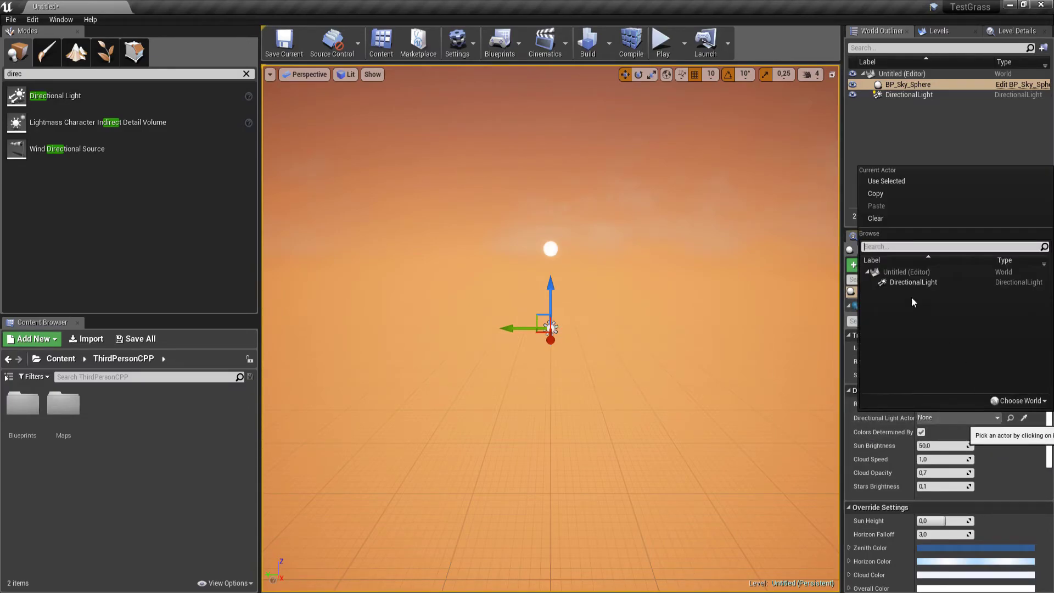
pyautogui.click(919, 308)
pyautogui.press('Escape')
pyautogui.moveTo(613, 344); pyautogui.dragTo(625, 348, button='right')
pyautogui.press('Escape')
# Save the level as TestLevel in the ThirdPersonCPP/Maps folder
pyautogui.hotkey('ctrl', 's')
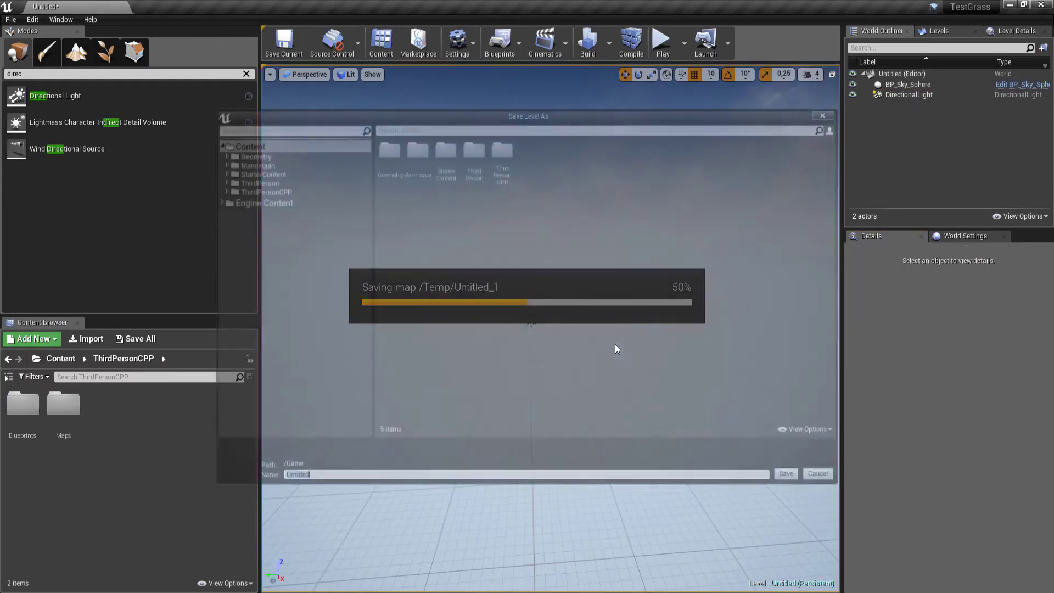
pyautogui.press('Escape')
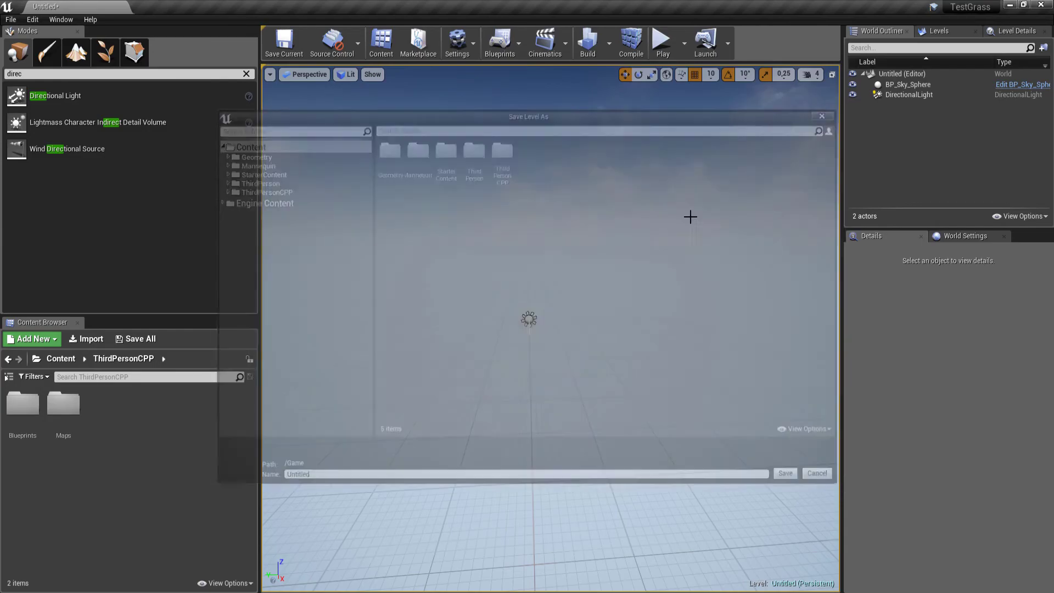
pyautogui.hotkey('ctrl', 's')
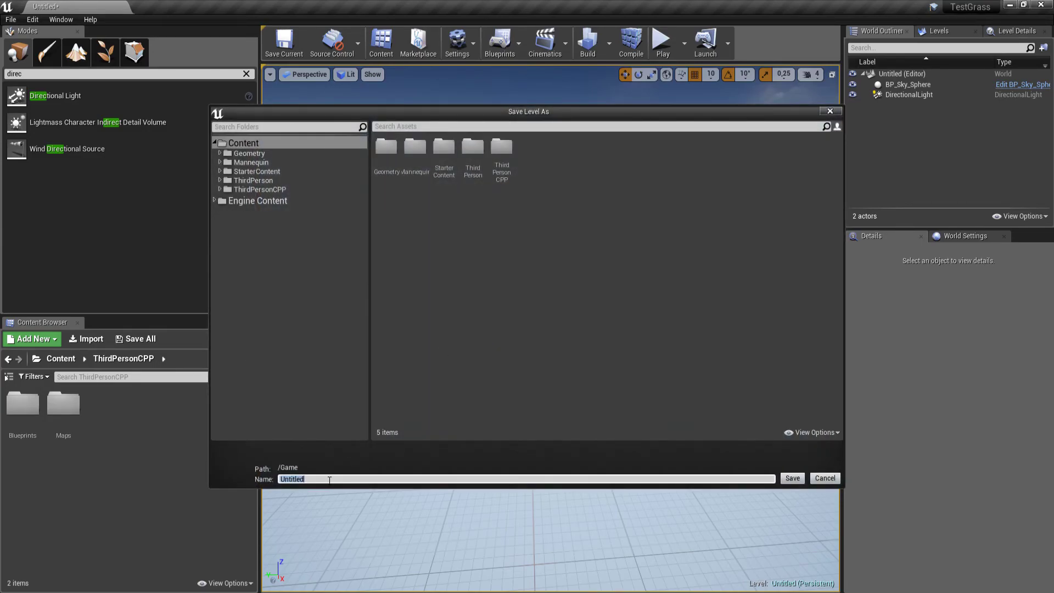
pyautogui.click(221, 189)
pyautogui.click(222, 208)
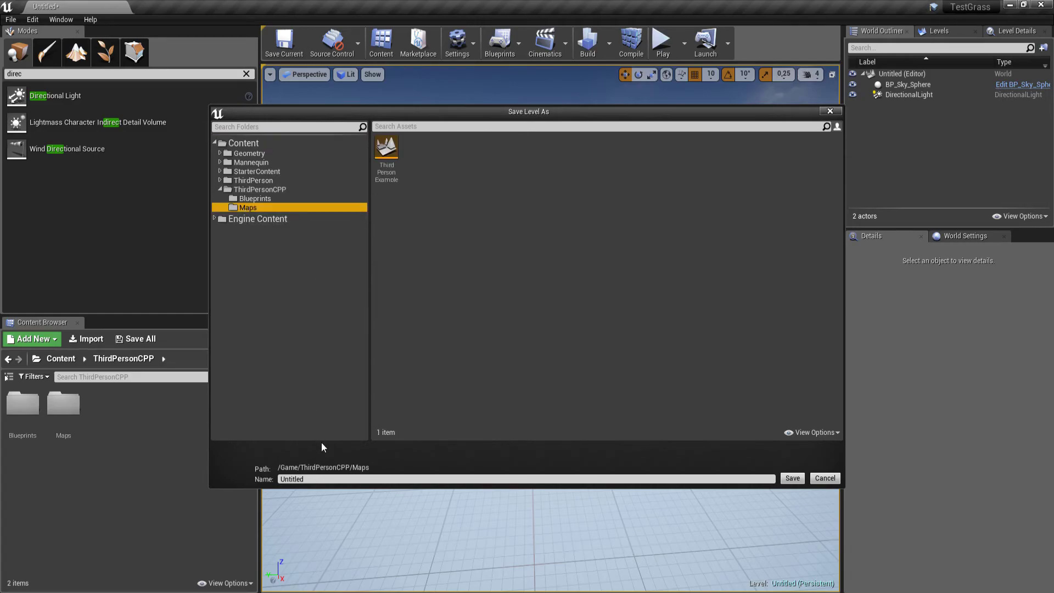
pyautogui.click(340, 478)
pyautogui.write('Test')
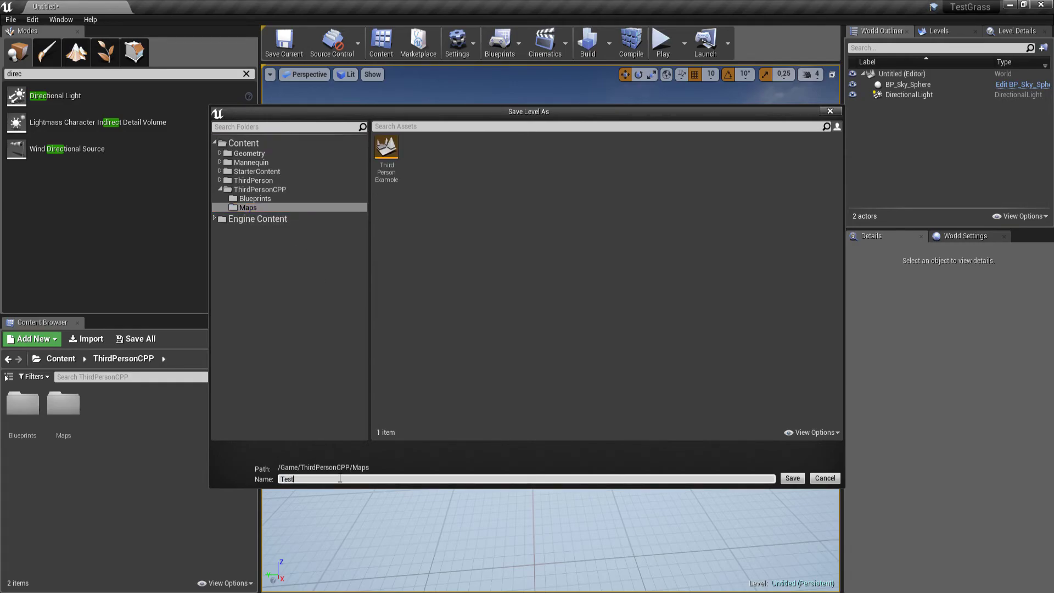
pyautogui.write('Level')
pyautogui.press('Return')
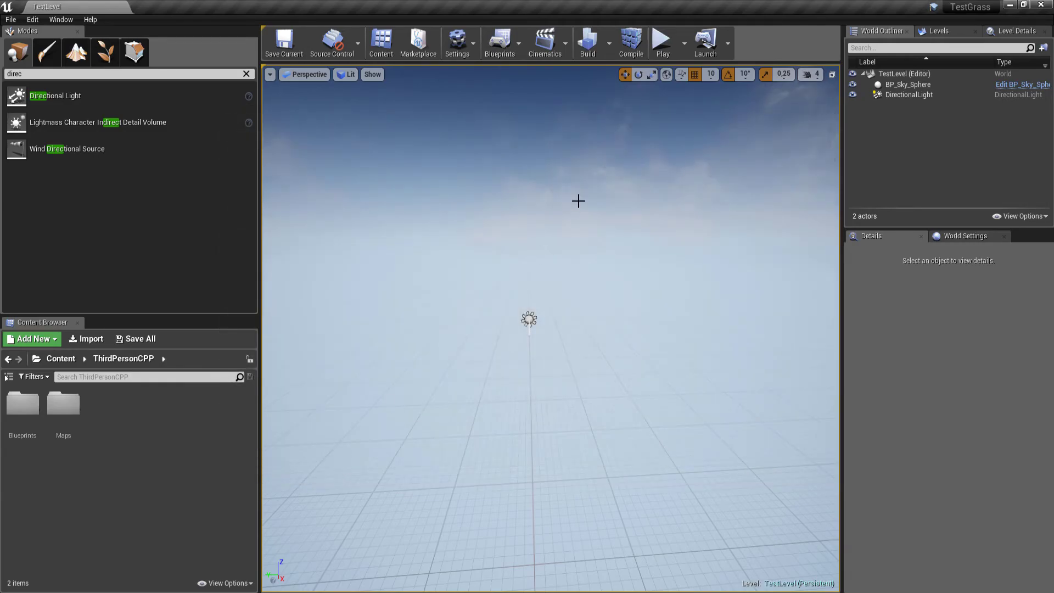
# Play-test the level briefly, stop the session and clear the class search
pyautogui.click(653, 43)
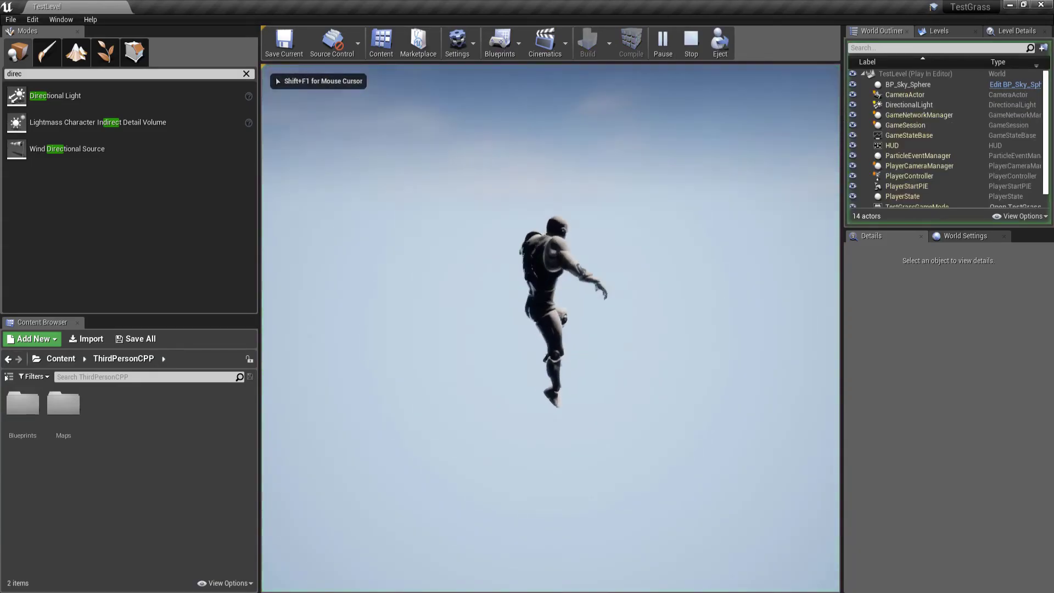
pyautogui.press('Escape')
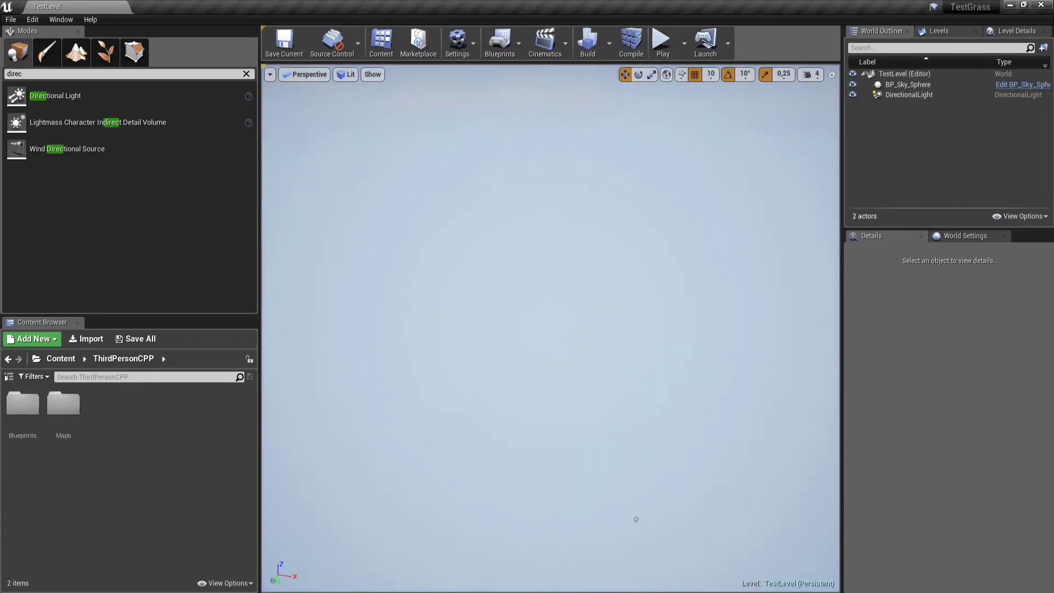
pyautogui.click(246, 75)
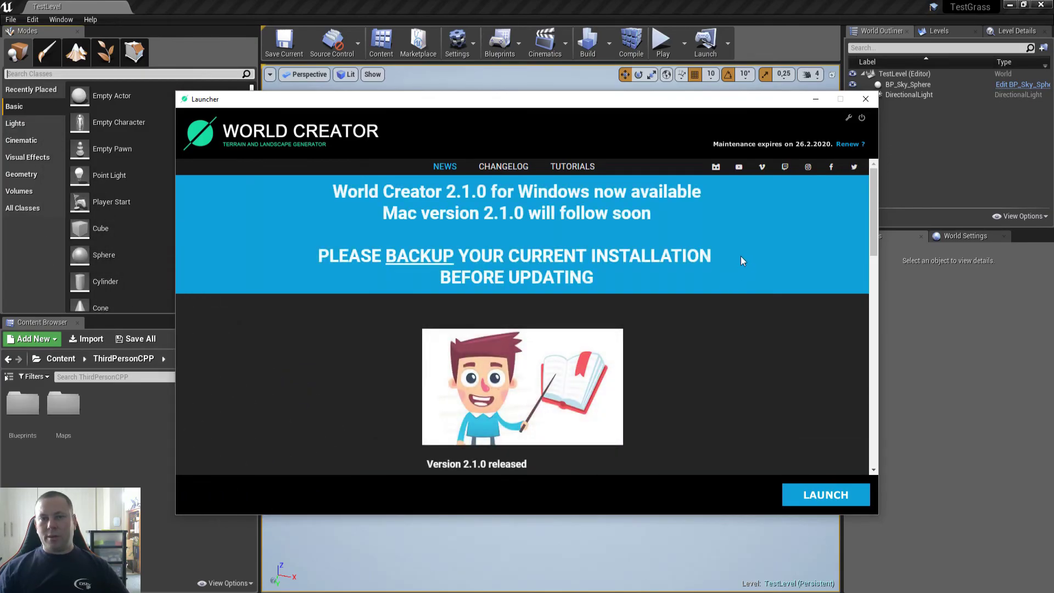
# Switch to World Creator in a maximized window and set the fractal generator seed to 32
pyautogui.click(822, 497)
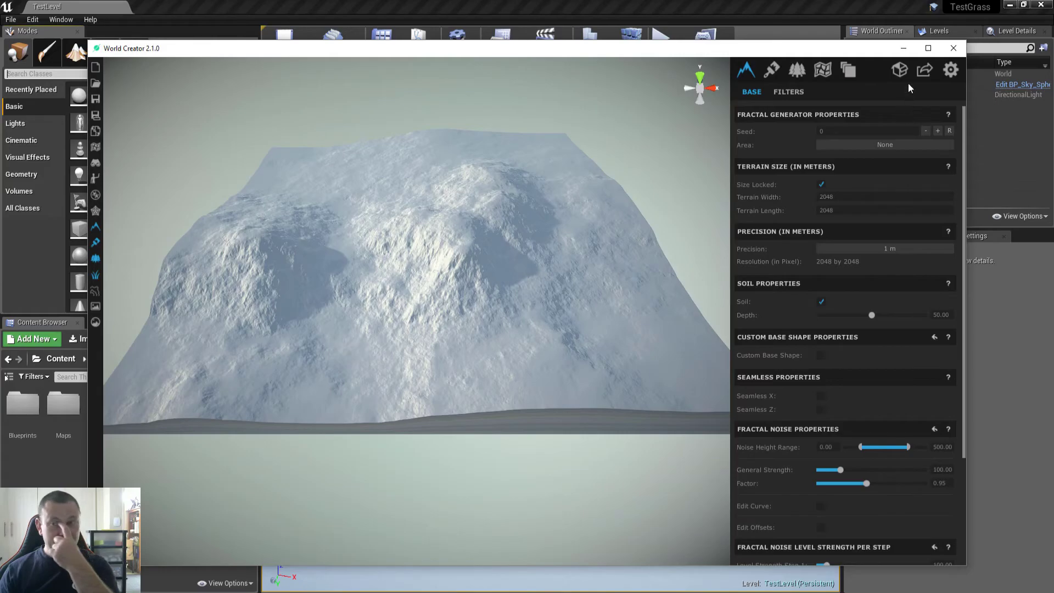
pyautogui.click(928, 48)
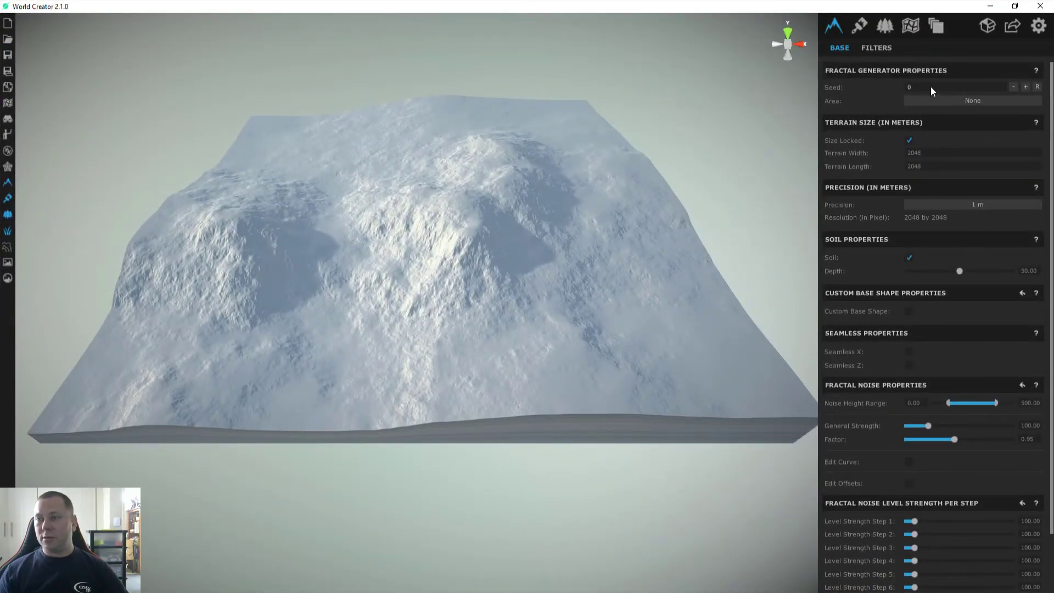
pyautogui.write('32')
pyautogui.press('Tab')
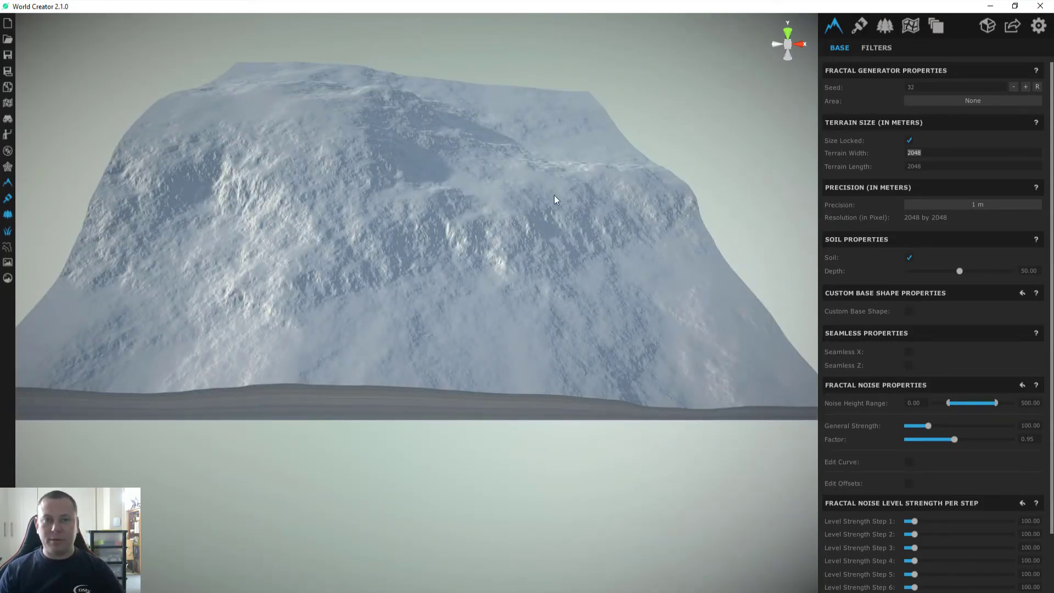
# Start adding a terrain filter and preview the Canyon Smooth, Canyon Rocky Cliffs and Canyon Sand Covered filters
pyautogui.click(876, 48)
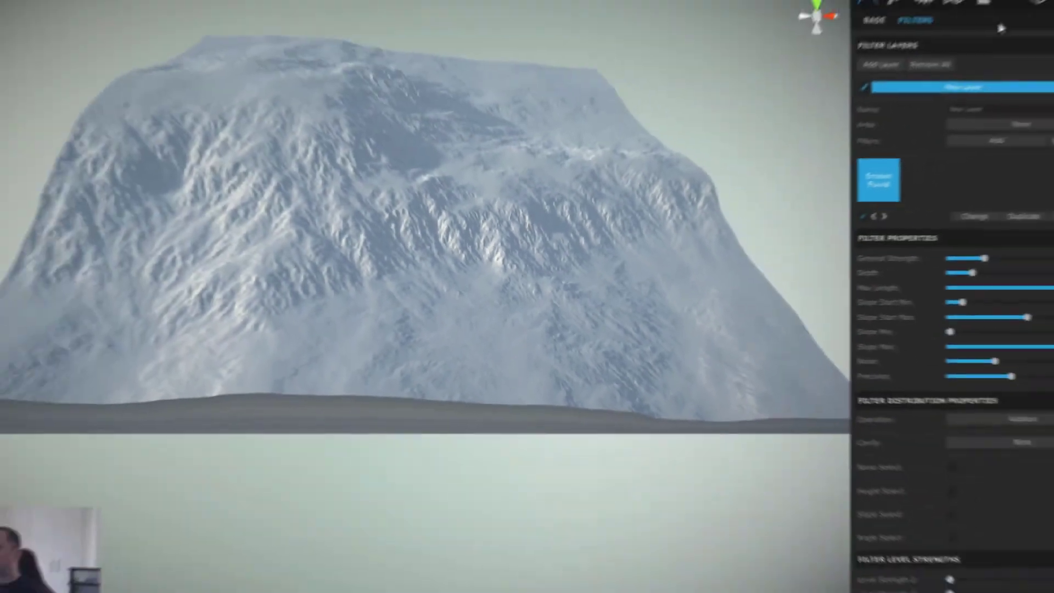
pyautogui.click(970, 158)
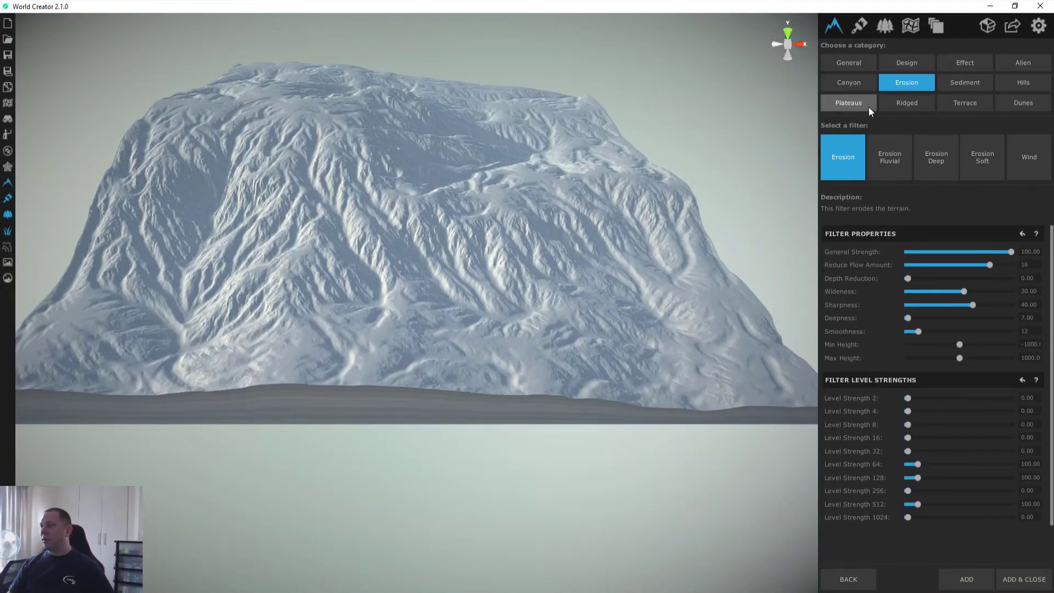
pyautogui.click(850, 84)
pyautogui.click(981, 161)
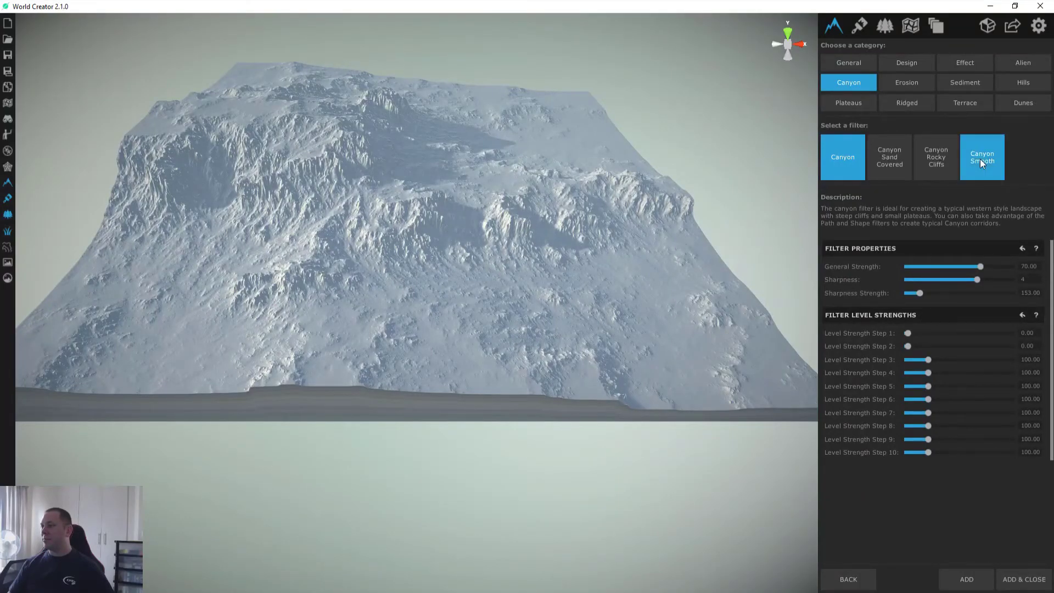
pyautogui.click(919, 161)
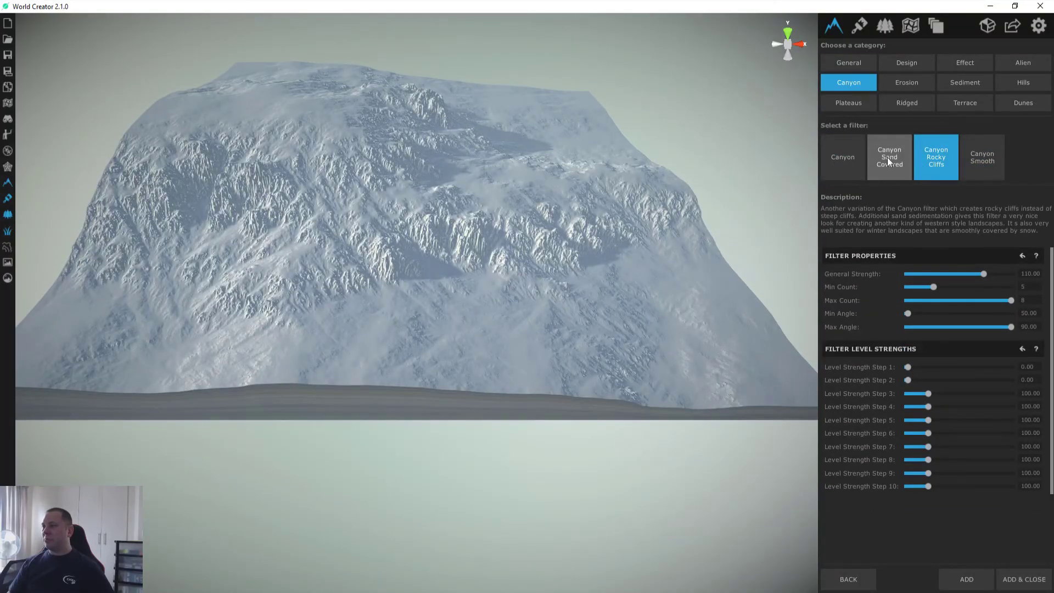
pyautogui.click(883, 161)
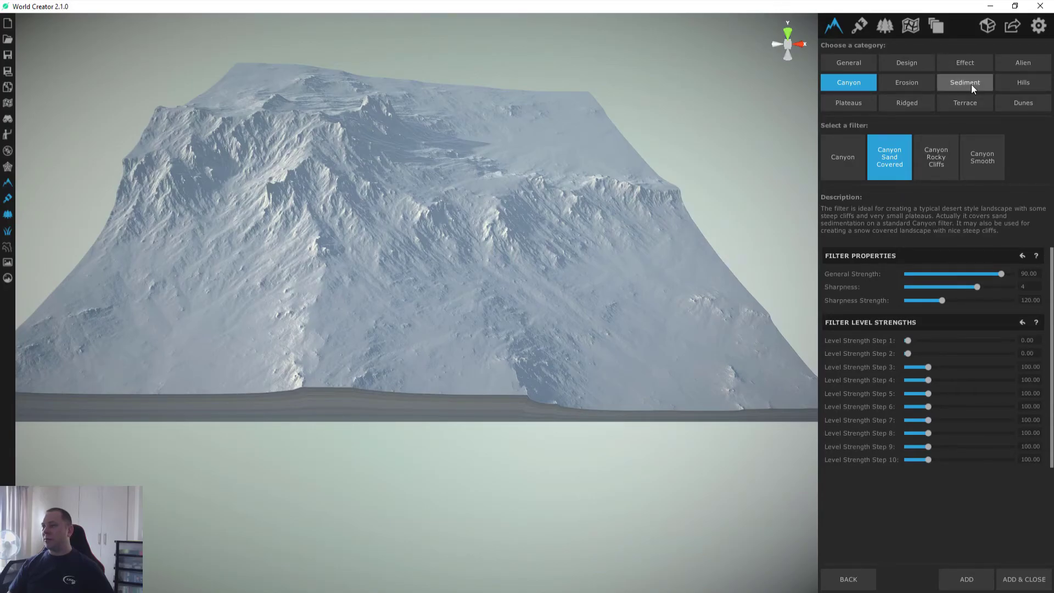
# Preview the Terrace Smooth, Terrace Irregular and Terrace Cliffs filters on the terrain
pyautogui.click(970, 103)
pyautogui.click(932, 159)
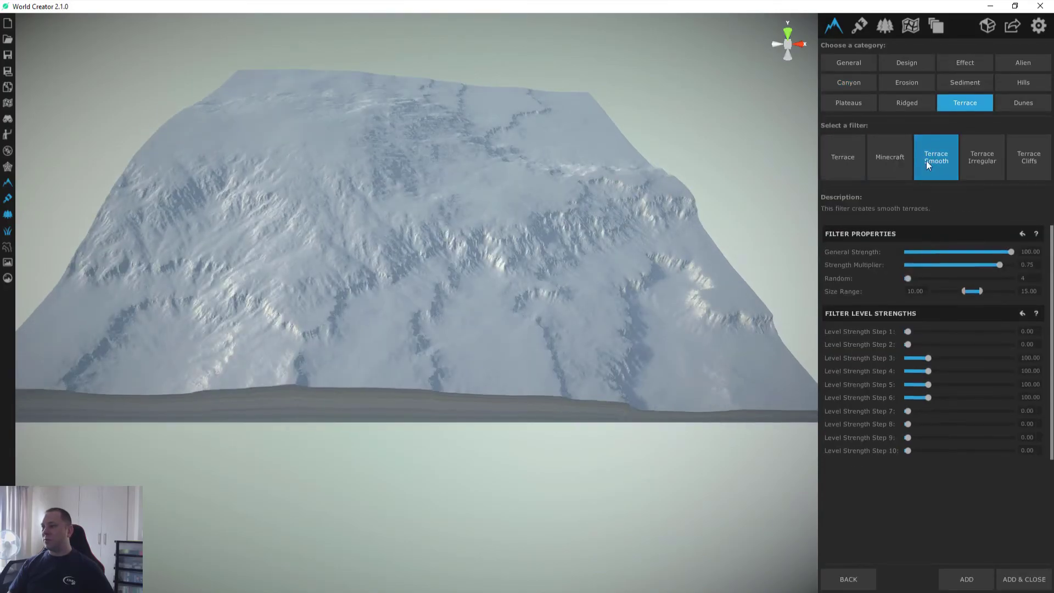
pyautogui.click(970, 158)
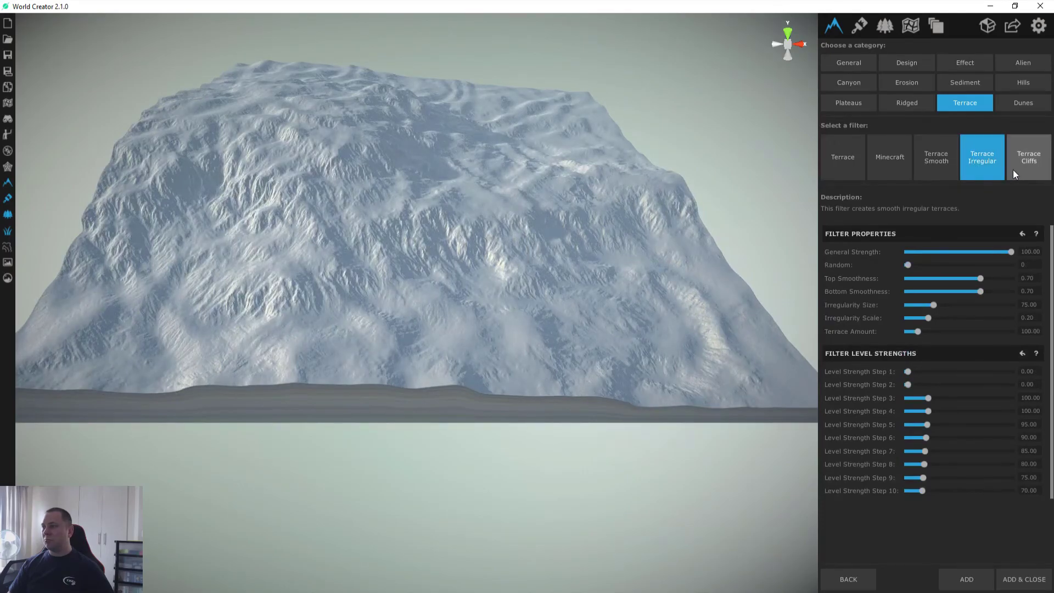
pyautogui.click(1014, 166)
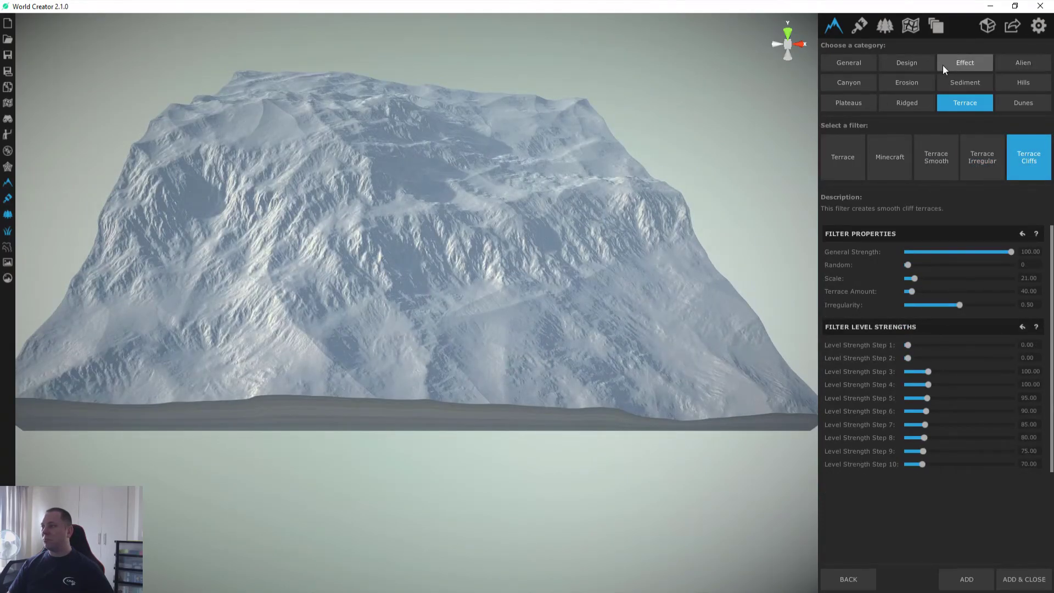
# Preview the Curve, Dunes, Hills, Mountains and Rocky Hills filters on the terrain
pyautogui.click(908, 63)
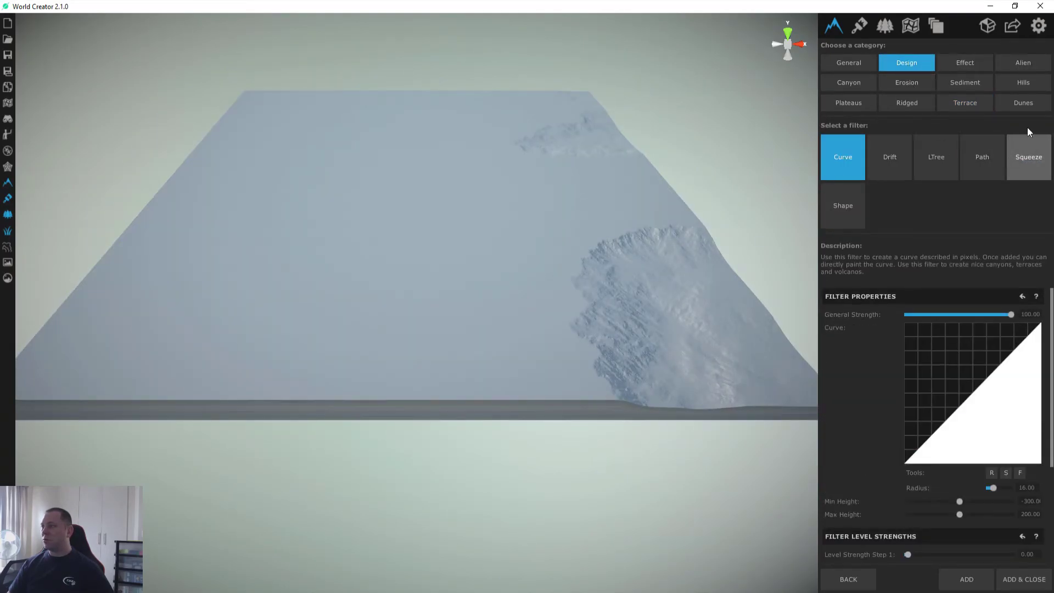
pyautogui.click(1023, 103)
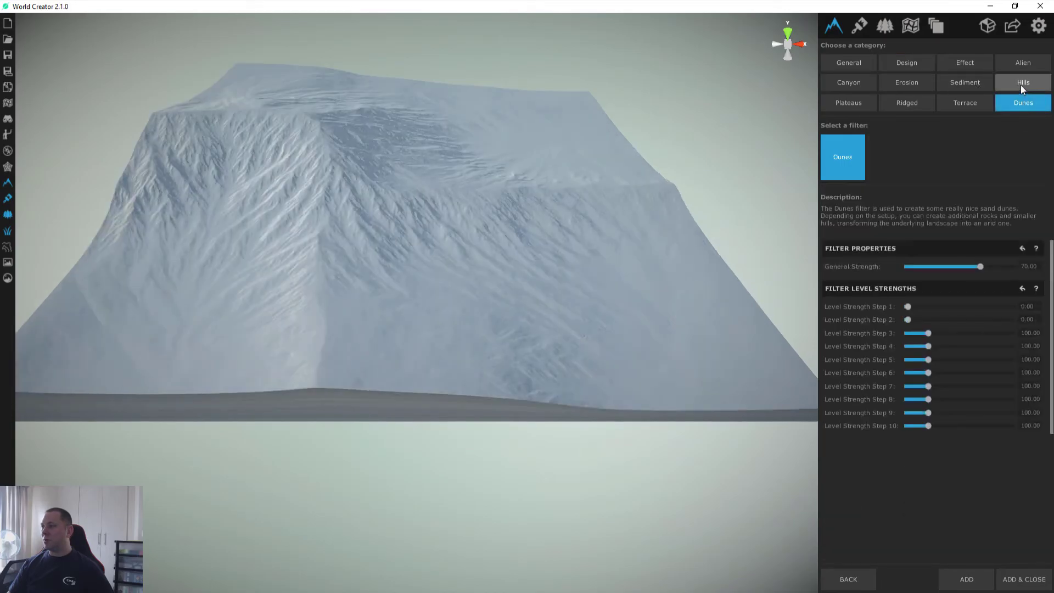
pyautogui.click(1021, 84)
pyautogui.click(1023, 156)
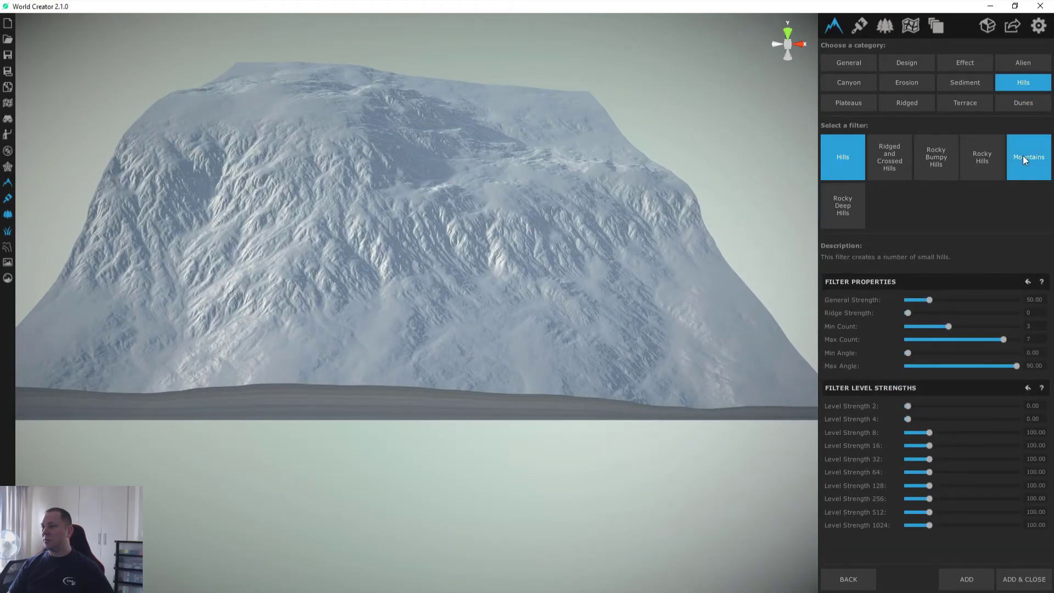
pyautogui.click(968, 161)
pyautogui.click(949, 164)
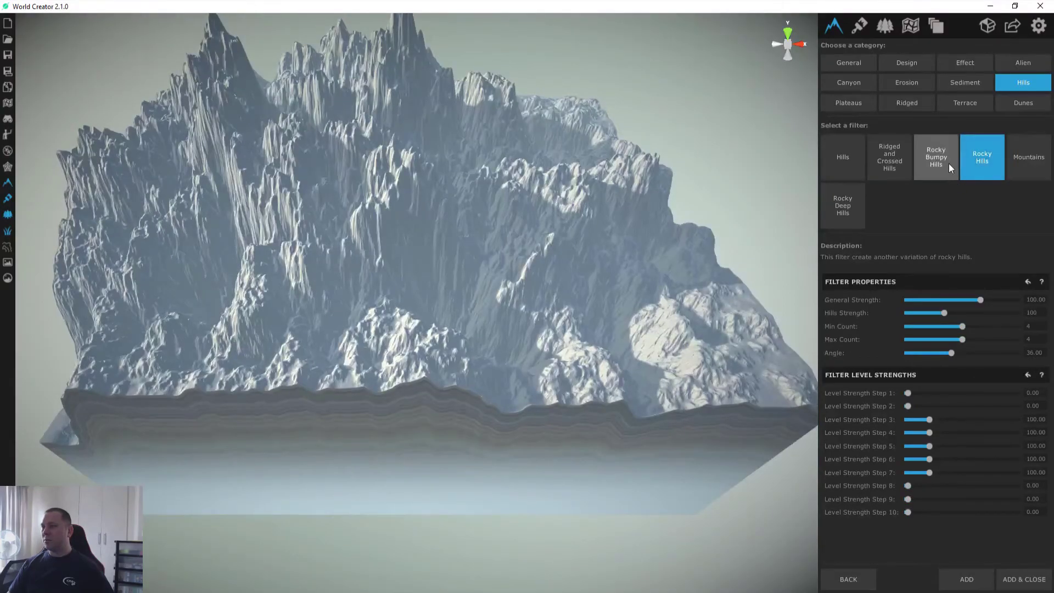
# Preview the Ridged and Crossed Hills and Rocky Deep Hills filters, and add the Mountains filter to the layer
pyautogui.click(881, 162)
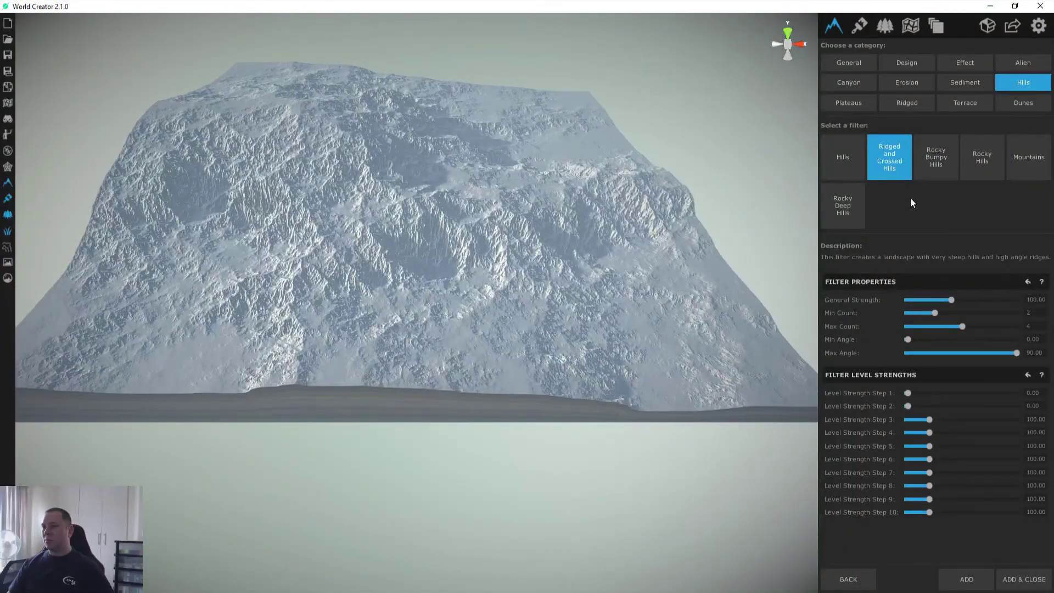
pyautogui.click(832, 210)
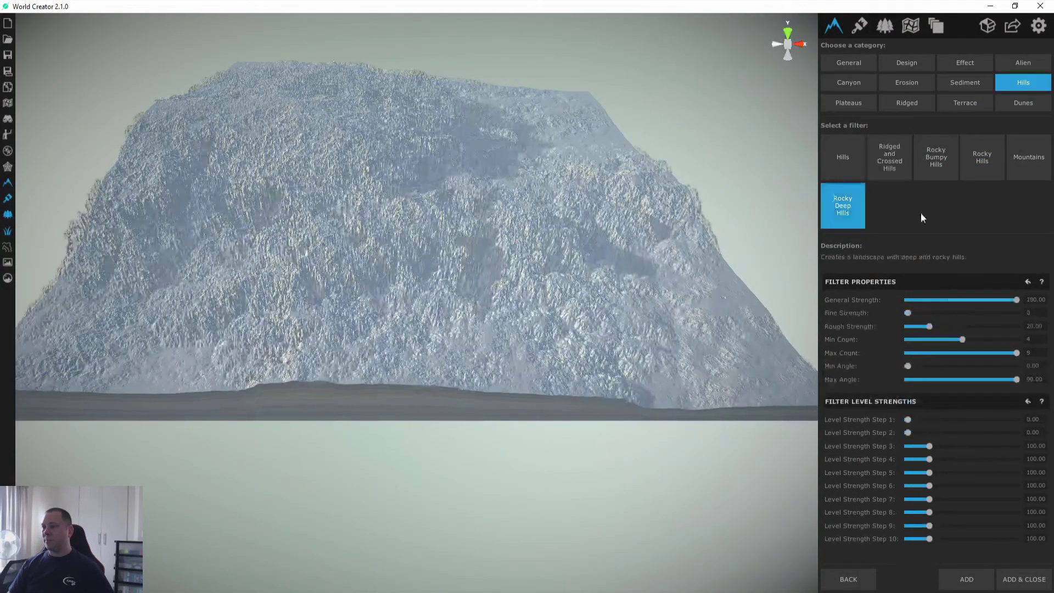
pyautogui.click(1041, 162)
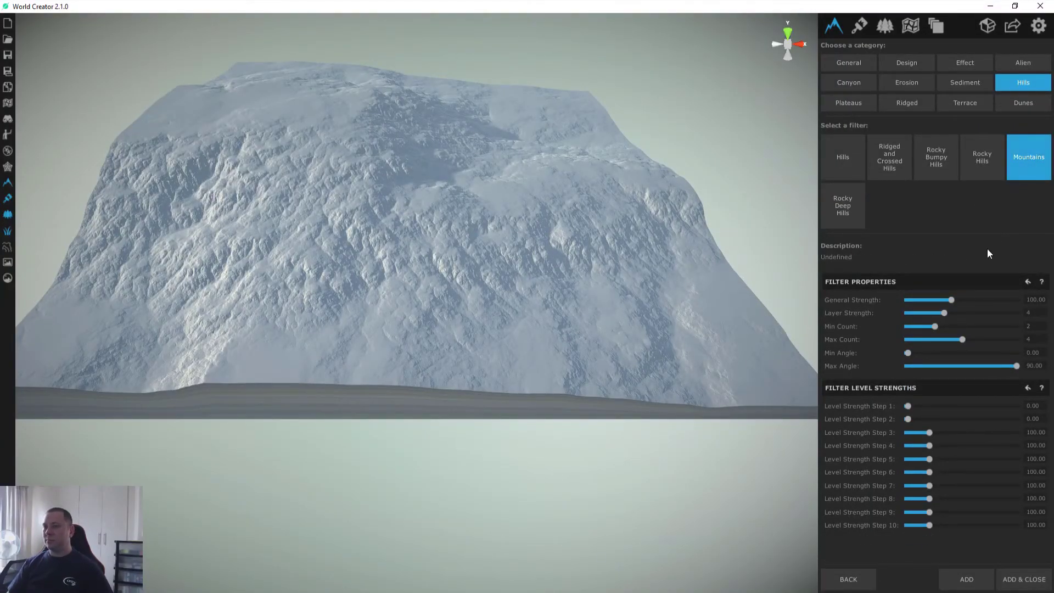
pyautogui.click(1022, 587)
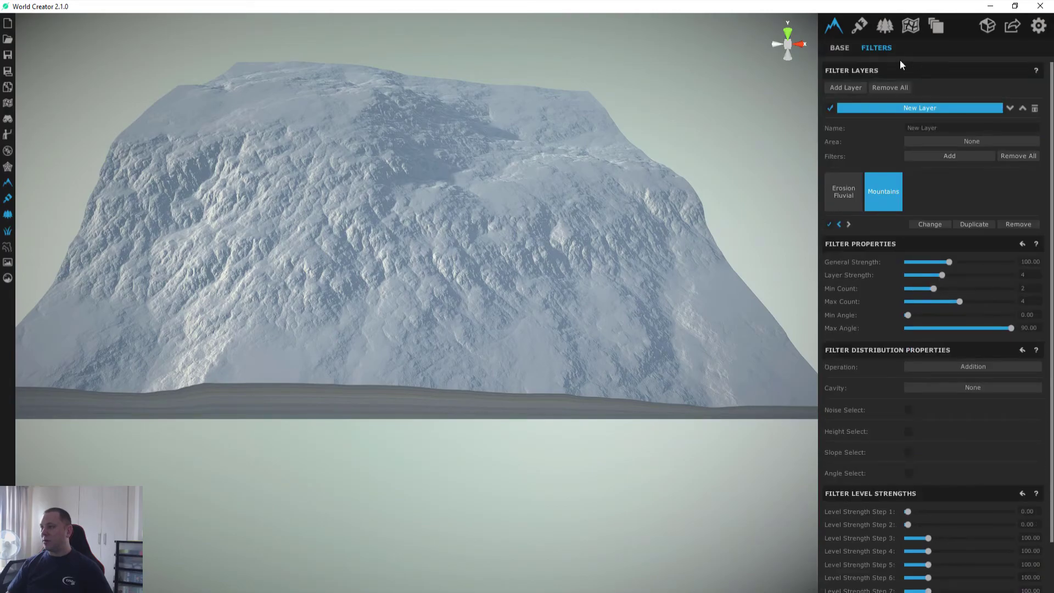
# Add the Clean Plateaus filter from the Plateaus category to the filter layer
pyautogui.click(967, 157)
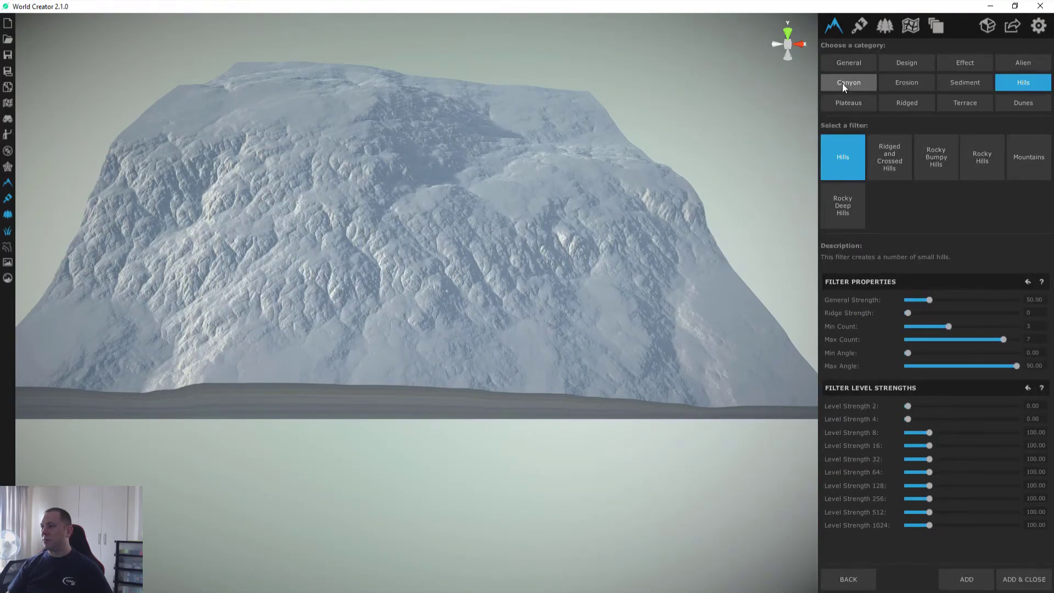
pyautogui.click(846, 82)
pyautogui.click(852, 102)
pyautogui.click(895, 156)
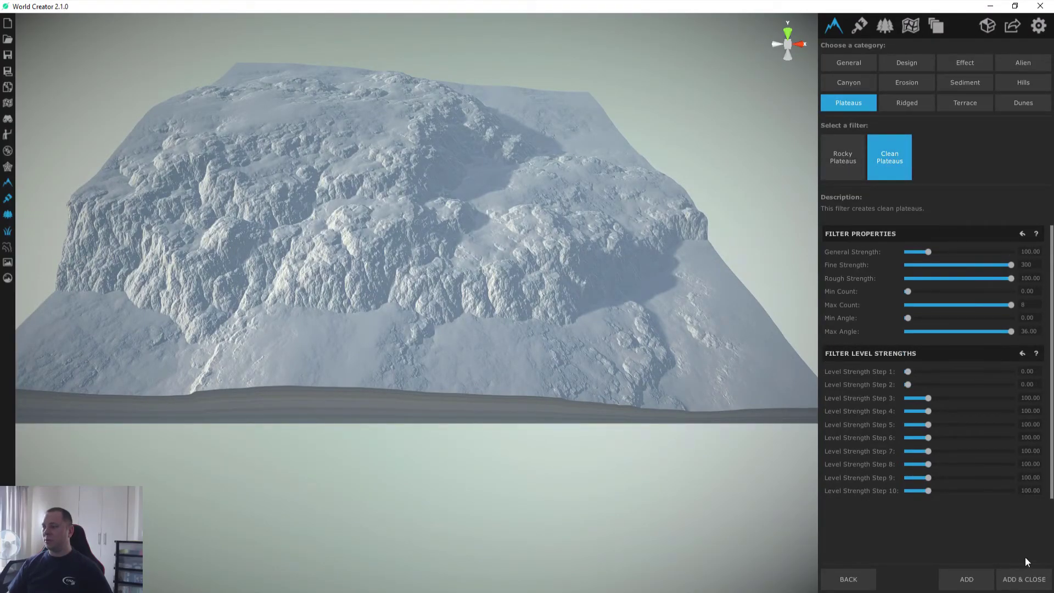
pyautogui.click(1025, 579)
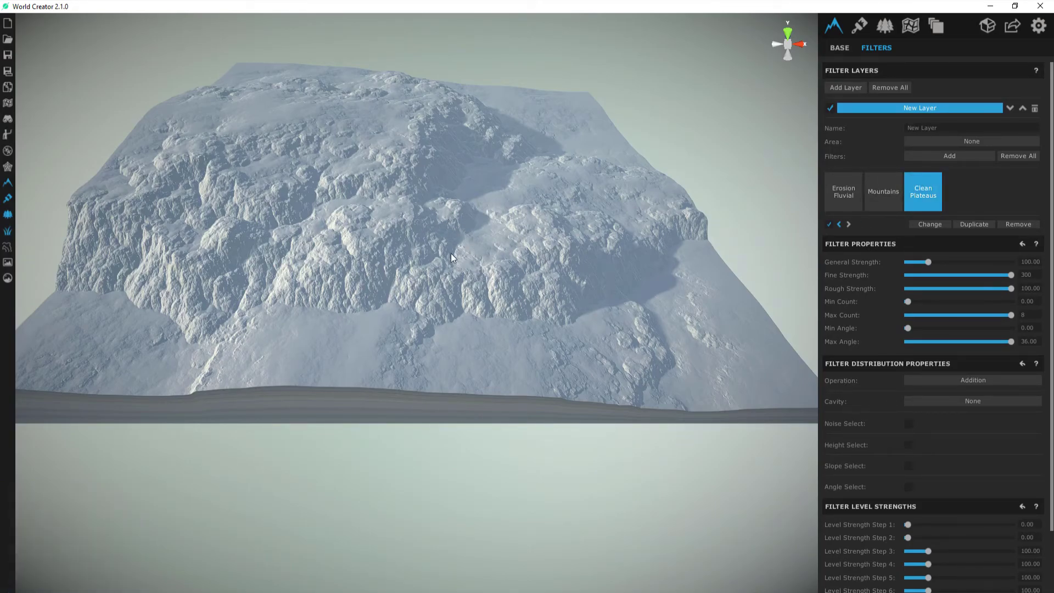
# Turn off the terrain's soil in the base properties
pyautogui.scroll(3, 483, 225)
pyautogui.moveTo(365, 221); pyautogui.dragTo(637, 235)
pyautogui.scroll(-3, 479, 228)
pyautogui.scroll(3, 534, 210)
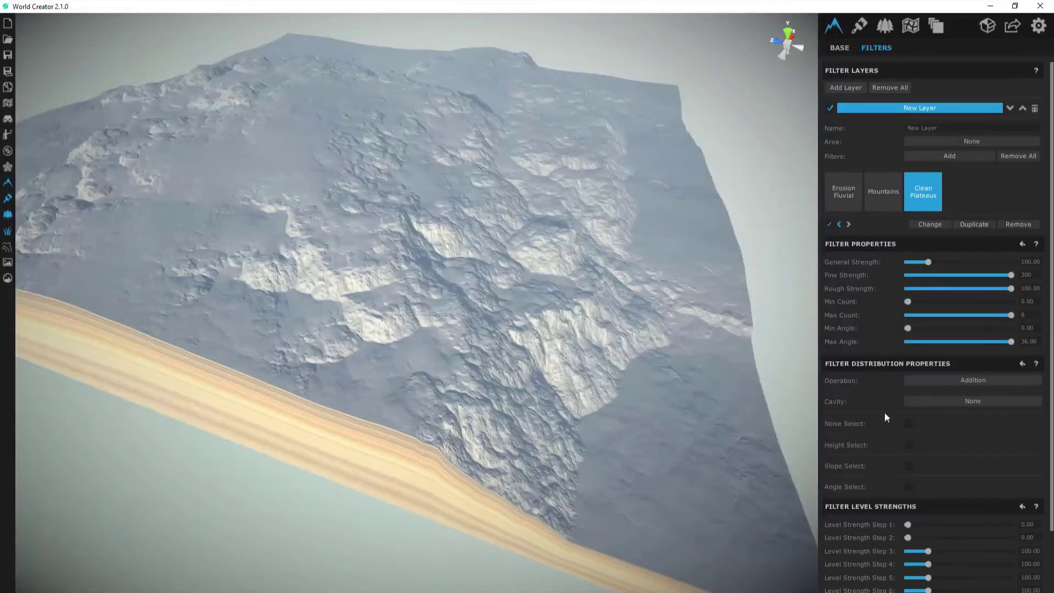
pyautogui.click(841, 48)
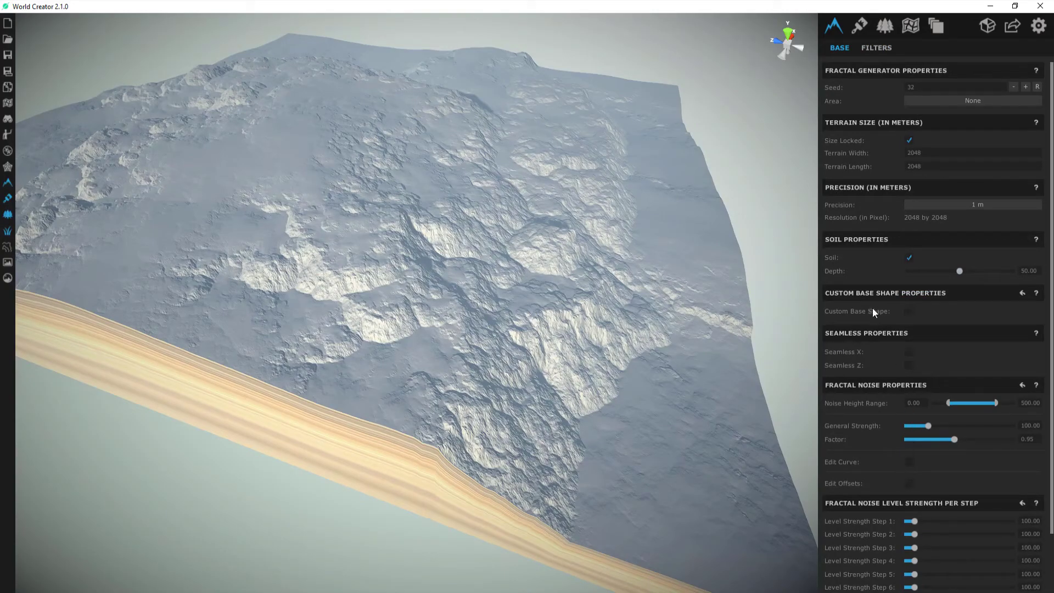
pyautogui.click(909, 257)
pyautogui.moveTo(414, 344); pyautogui.dragTo(427, 341, button='right')
pyautogui.scroll(-4, 427, 341)
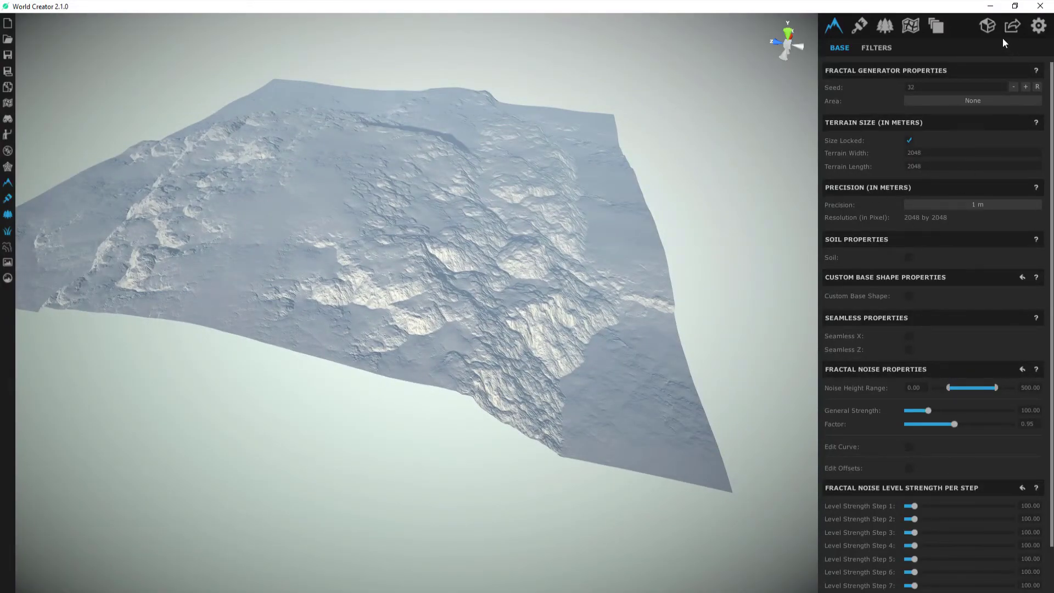
# Set the game engine to Unreal in the surface export settings
pyautogui.click(1013, 26)
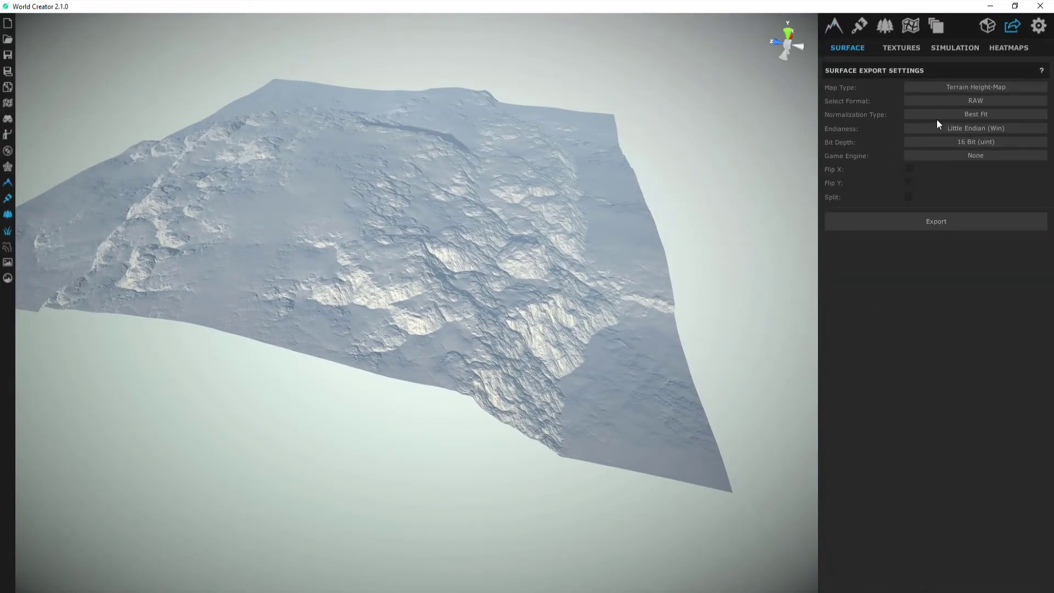
pyautogui.click(957, 156)
pyautogui.click(986, 187)
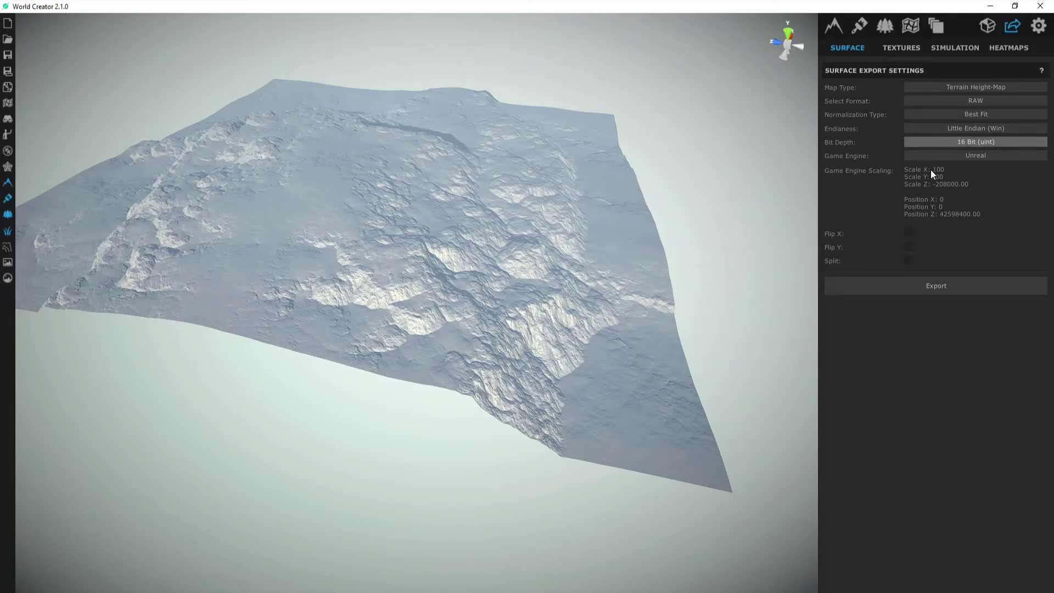
# Turn the terrain's soil back on and return to the surface export settings
pyautogui.click(840, 26)
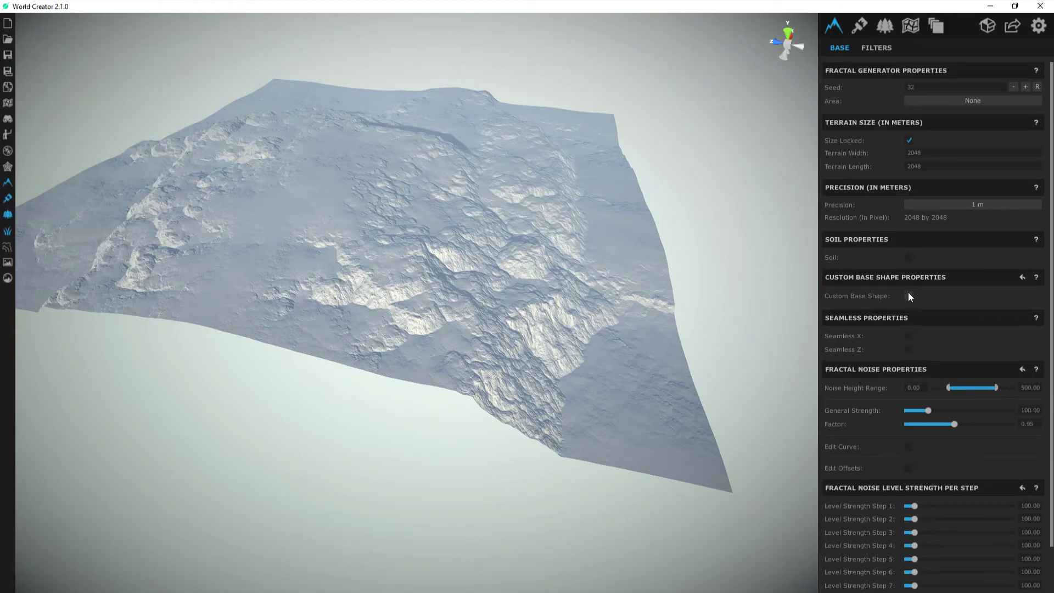
pyautogui.click(909, 257)
pyautogui.click(1013, 27)
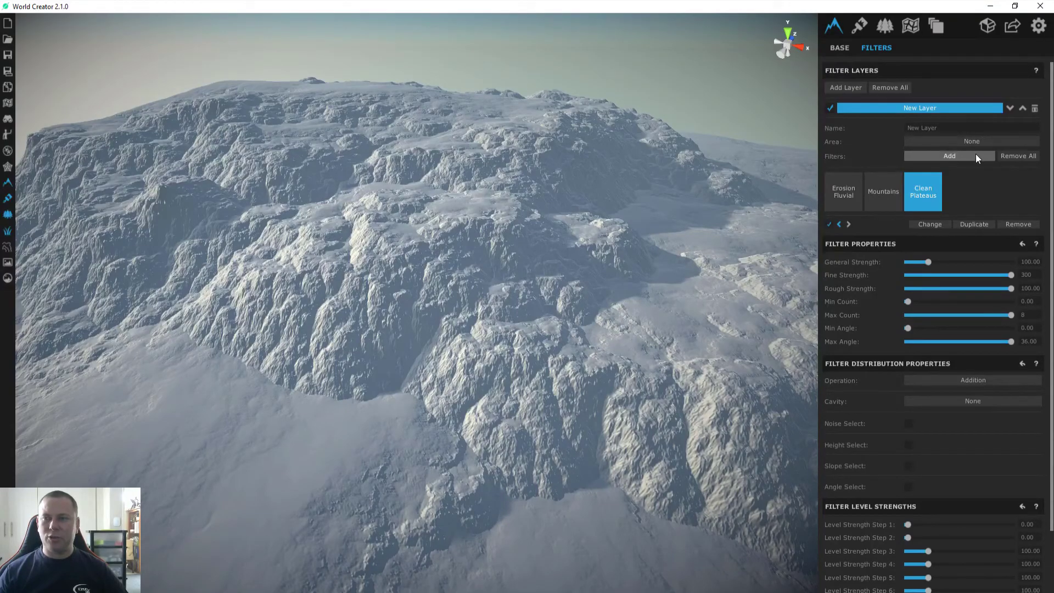
# Start adding another filter, preview Rocky Plateaus, Canyon and Canyon Sand Covered, and inspect the sand-covered peaks up close
pyautogui.click(968, 155)
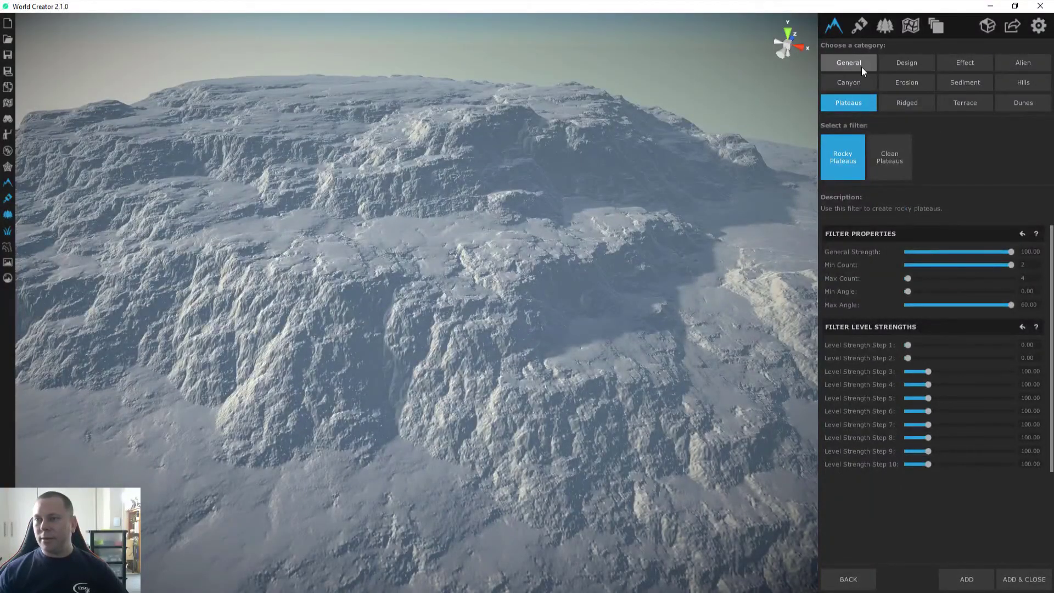
pyautogui.click(849, 82)
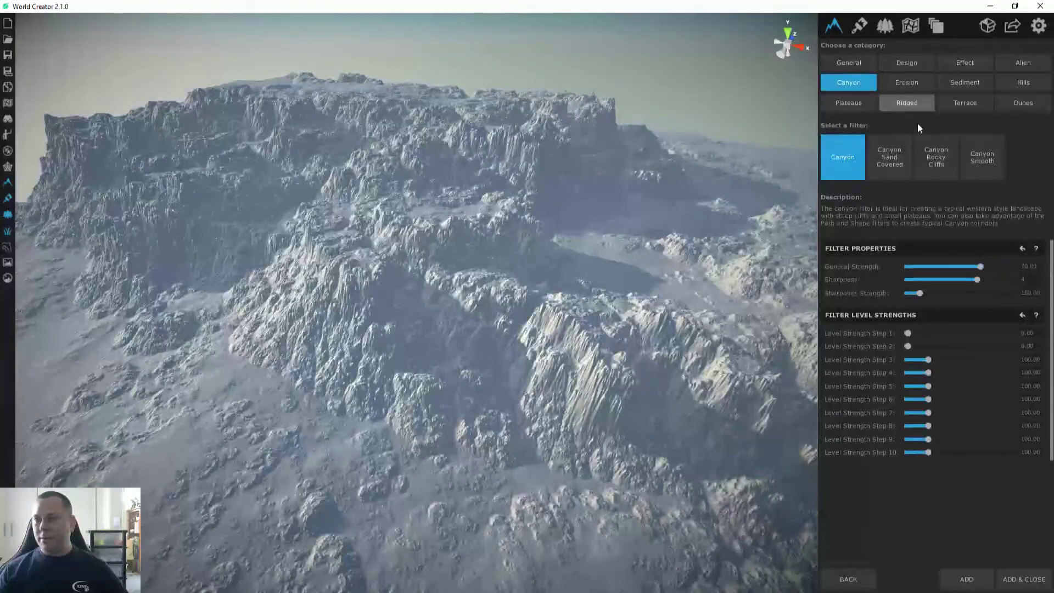
pyautogui.click(890, 162)
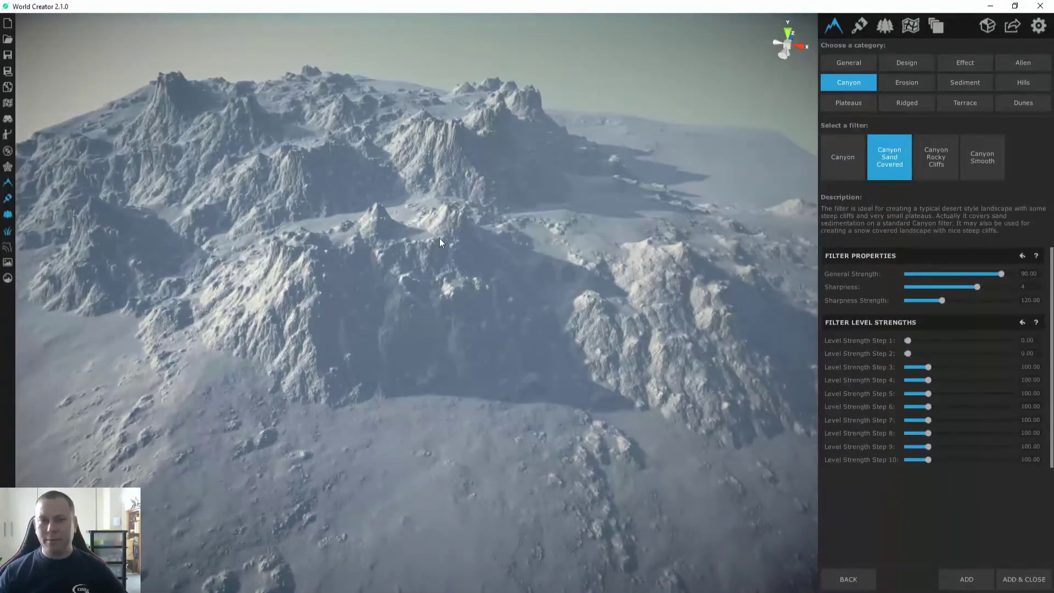
pyautogui.scroll(-4, 440, 239)
pyautogui.moveTo(439, 238); pyautogui.dragTo(462, 220, button='right')
pyautogui.scroll(-2, 387, 227)
pyautogui.scroll(5, 388, 226)
pyautogui.scroll(4, 387, 225)
pyautogui.press('s')
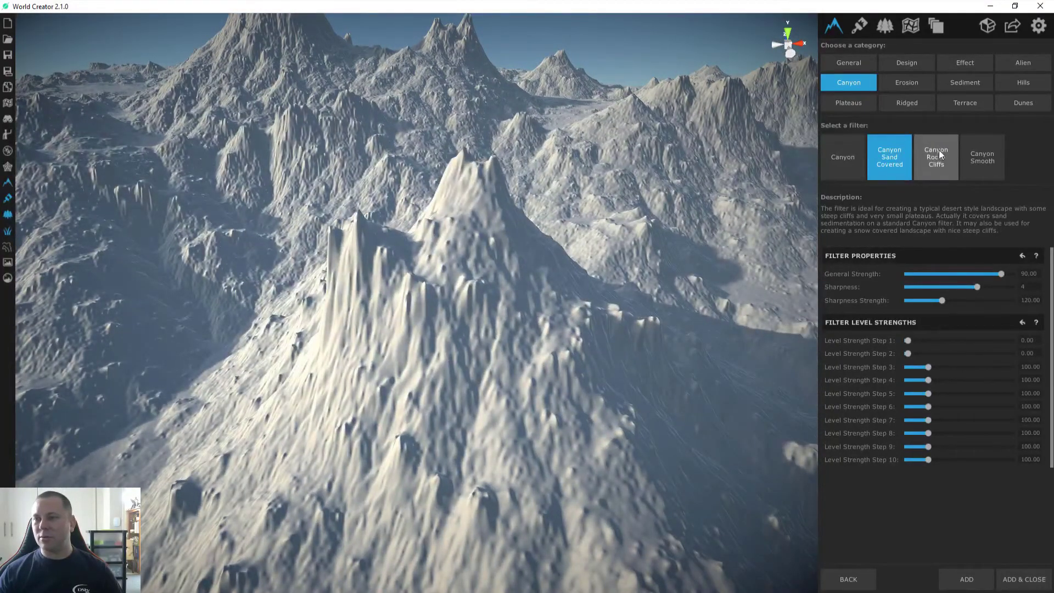
# Preview the Canyon Smooth, Canyon Rocky Cliffs and standard Canyon filters on the terrain
pyautogui.click(974, 159)
pyautogui.click(936, 157)
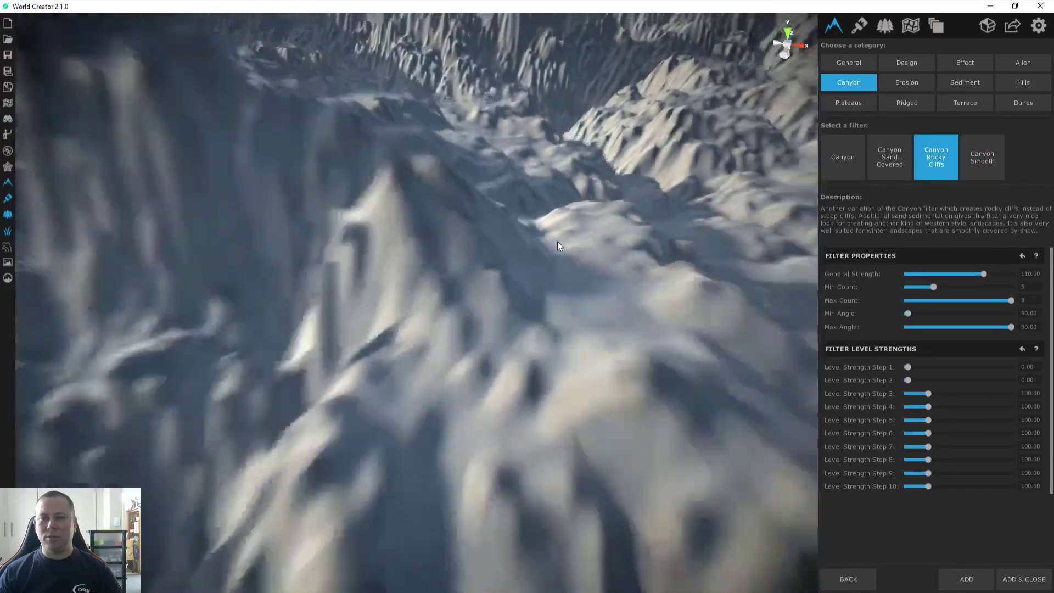
pyautogui.press('s')
pyautogui.moveTo(557, 241); pyautogui.dragTo(575, 210, button='right')
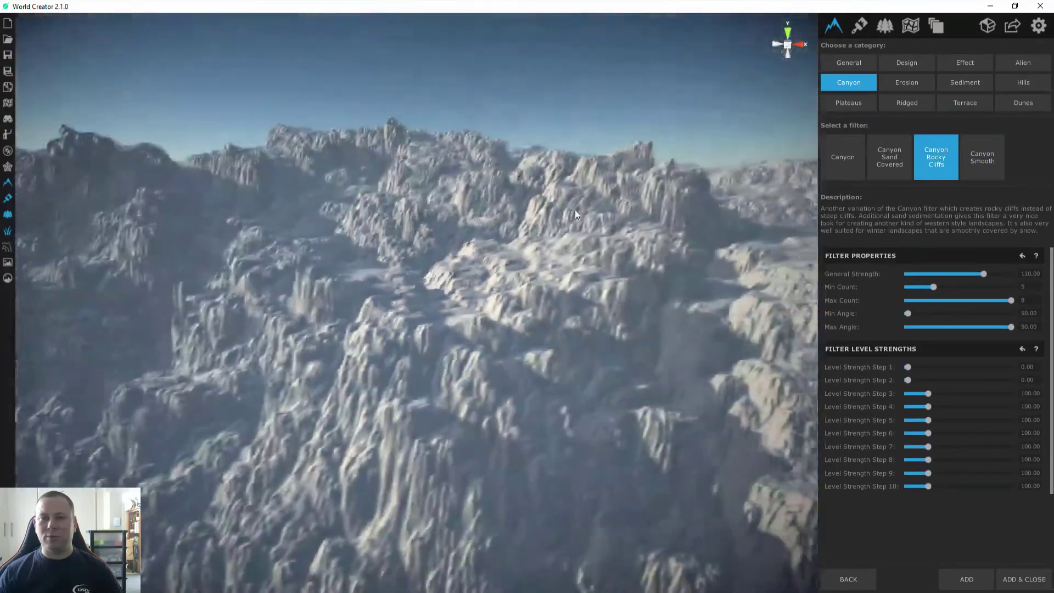
pyautogui.click(848, 149)
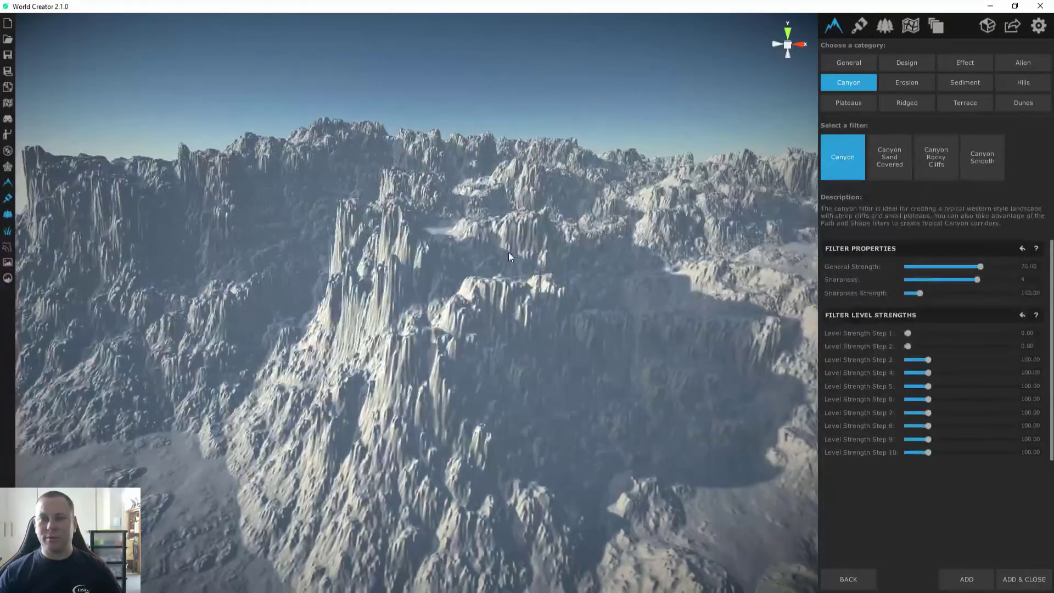
# Preview the Ridged filter, add the Small Sharp Ridges filter to the layer, and view the whole terrain
pyautogui.click(906, 103)
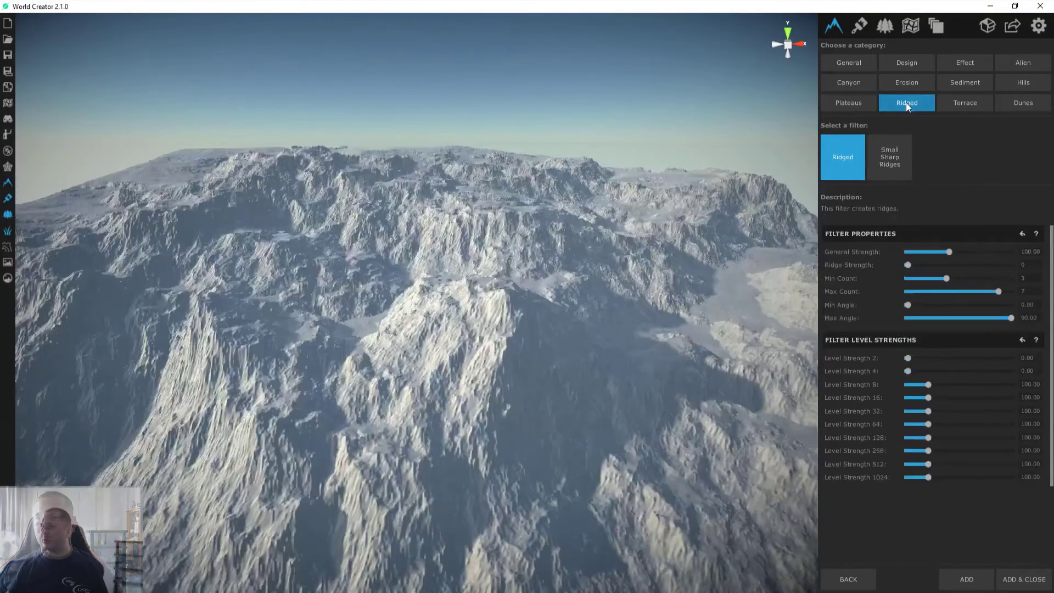
pyautogui.click(885, 177)
pyautogui.press('w')
pyautogui.moveTo(521, 320); pyautogui.dragTo(569, 349, button='right')
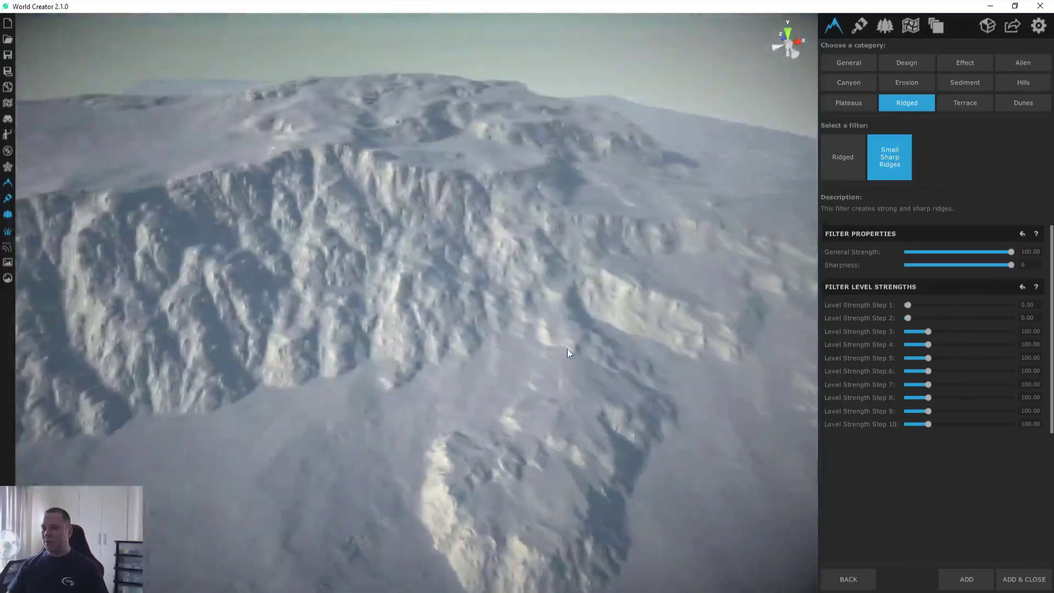
pyautogui.click(1024, 580)
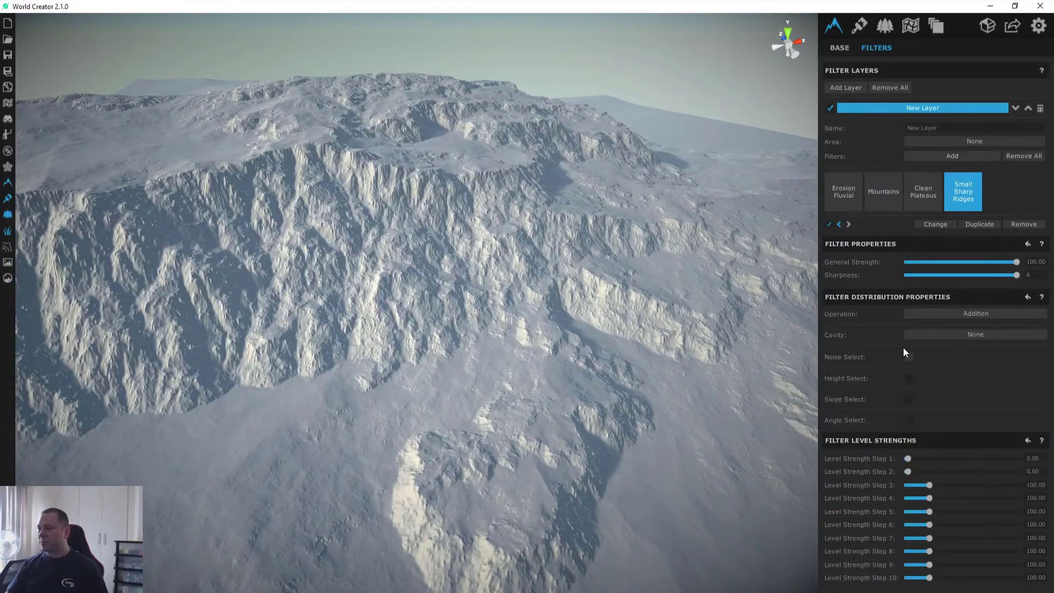
pyautogui.moveTo(304, 335); pyautogui.dragTo(255, 371, button='right')
pyautogui.press('f')
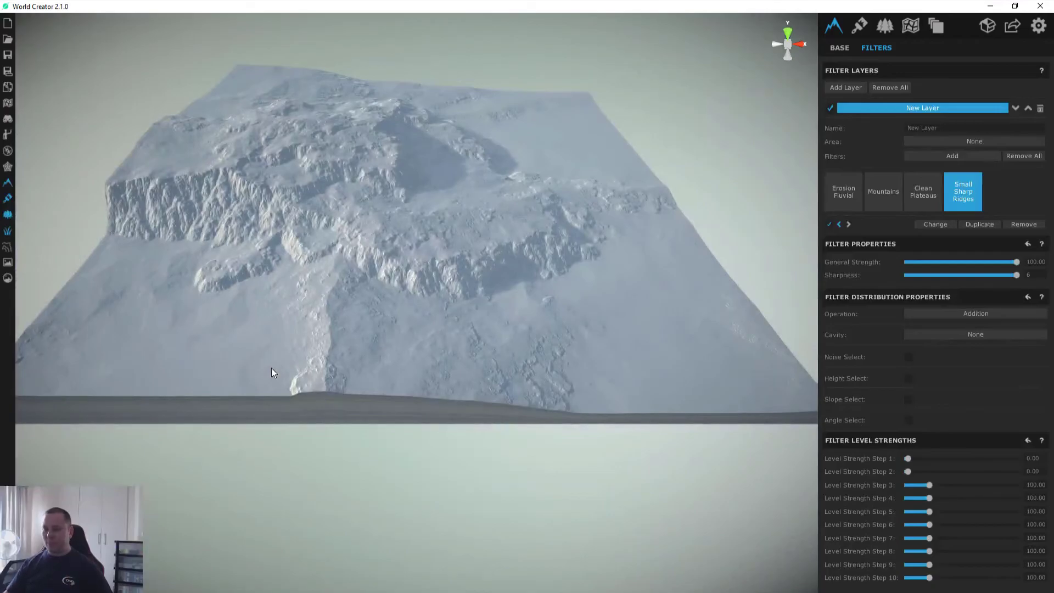
# Save the project as an archive named "grasste" in the temp folder on the C: drive
pyautogui.hotkey('ctrl', 's')
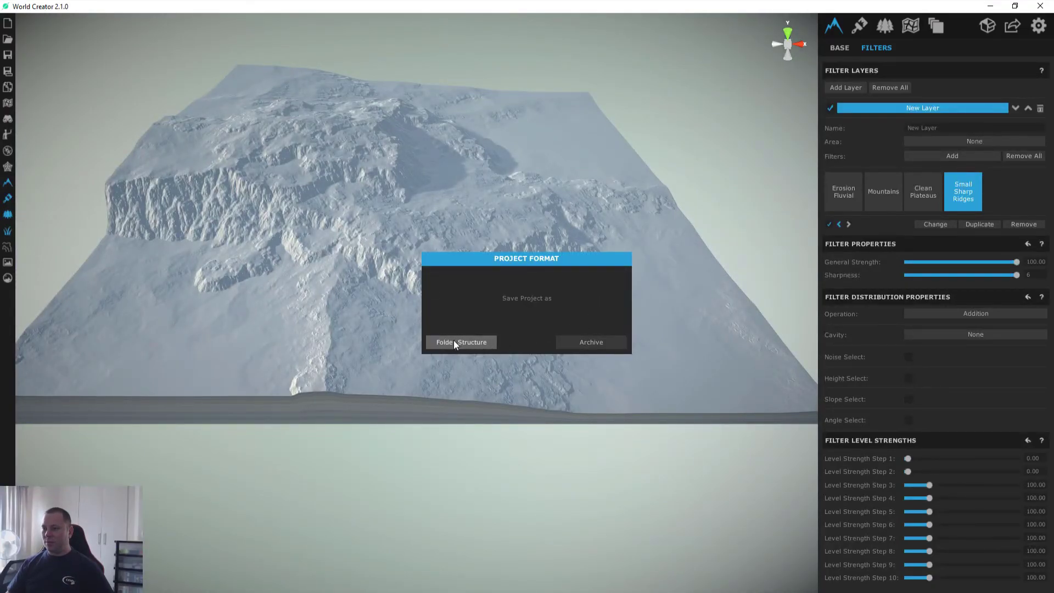
pyautogui.click(608, 342)
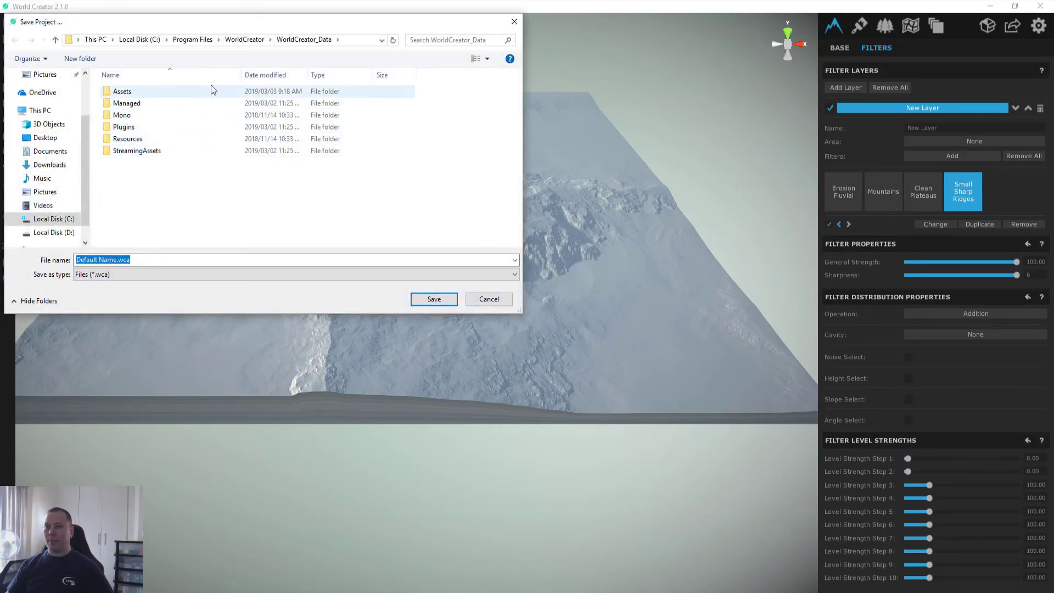
pyautogui.click(139, 39)
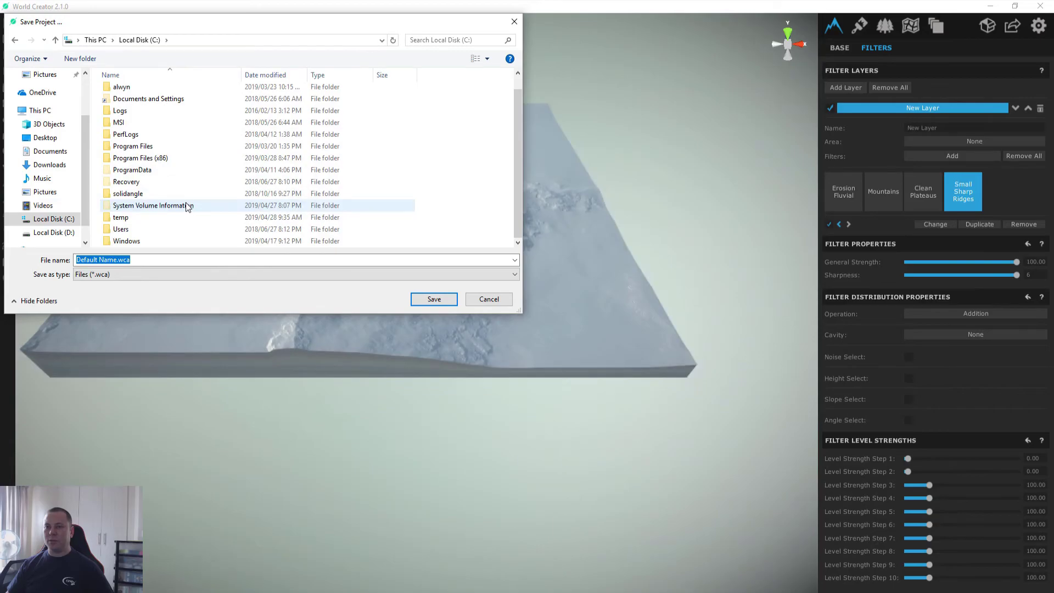
pyautogui.doubleClick(147, 220)
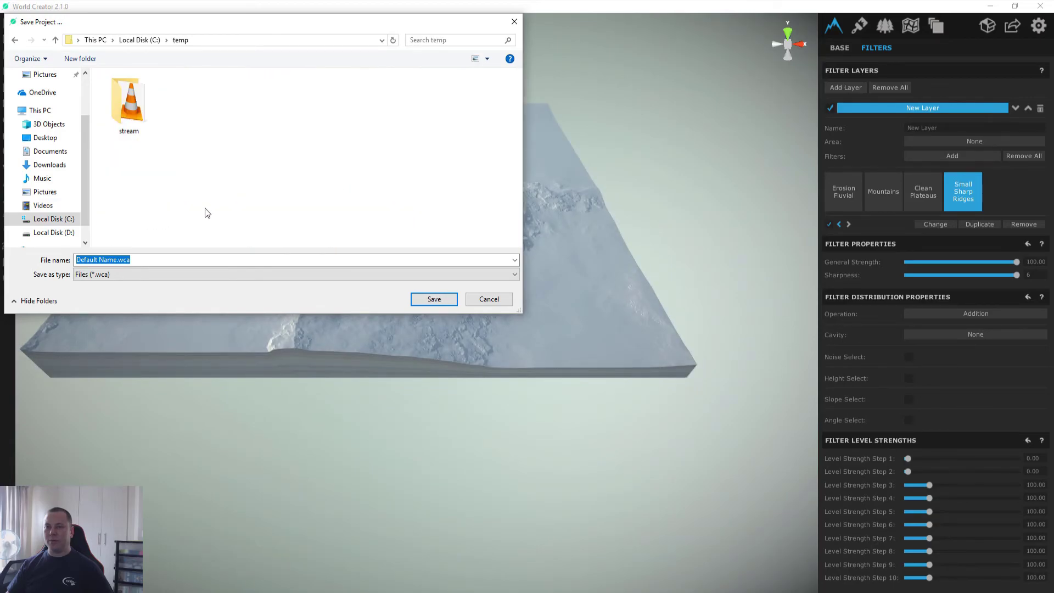
pyautogui.click(229, 264)
pyautogui.click(228, 262)
pyautogui.hotkey('ctrl', 'a')
pyautogui.write('grassetst')
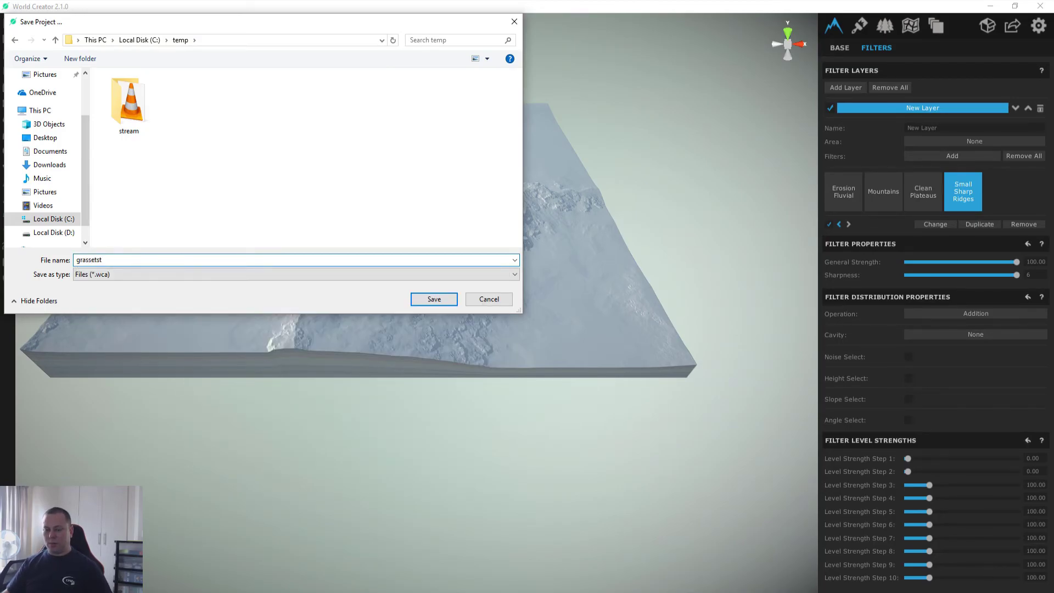
pyautogui.hotkey('ctrl', 'a')
pyautogui.write('grasste')
pyautogui.press('Return')
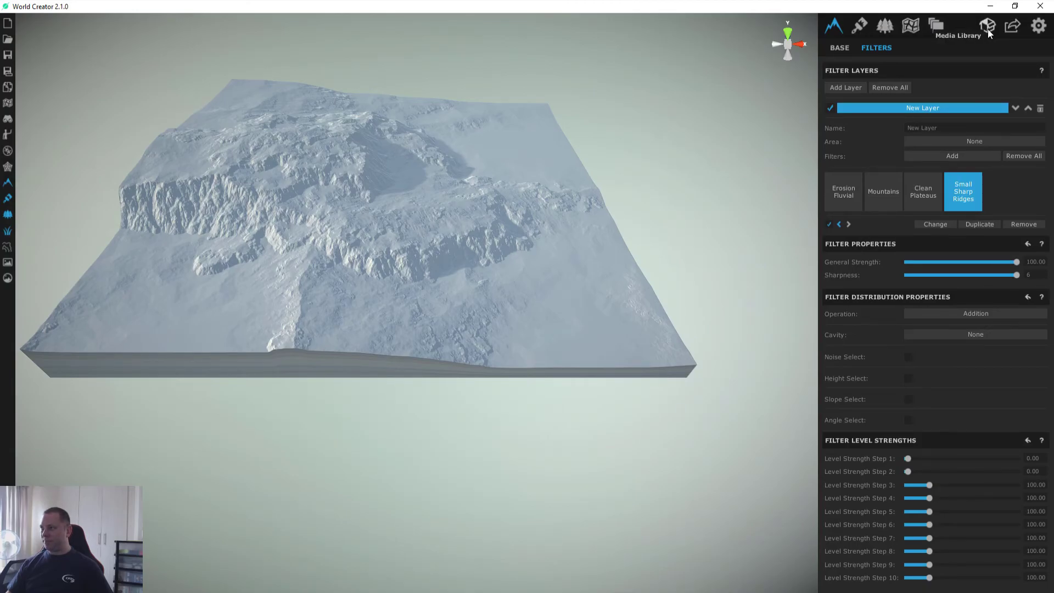
# Name the terrain's texture layer "Grass" and add the Grass_03 ground texture from the WorldCreator library to it
pyautogui.click(860, 27)
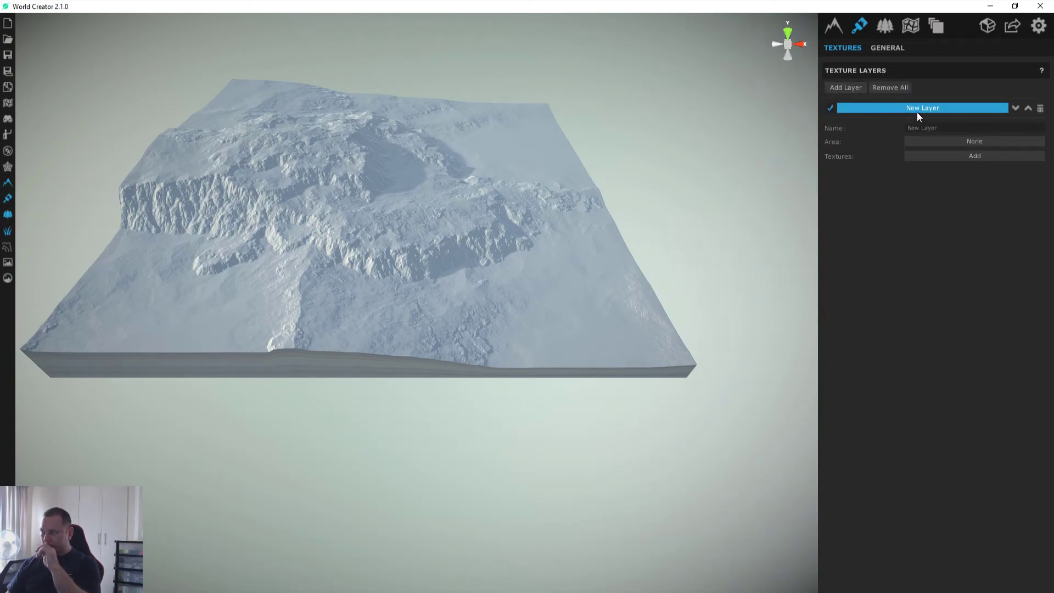
pyautogui.click(950, 126)
pyautogui.write('Grass')
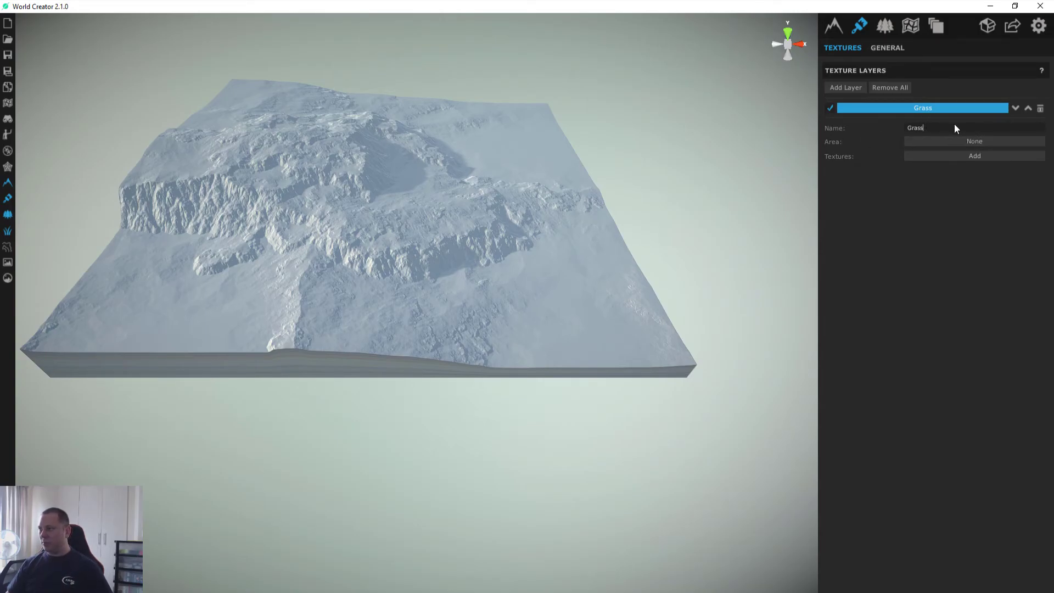
pyautogui.click(980, 156)
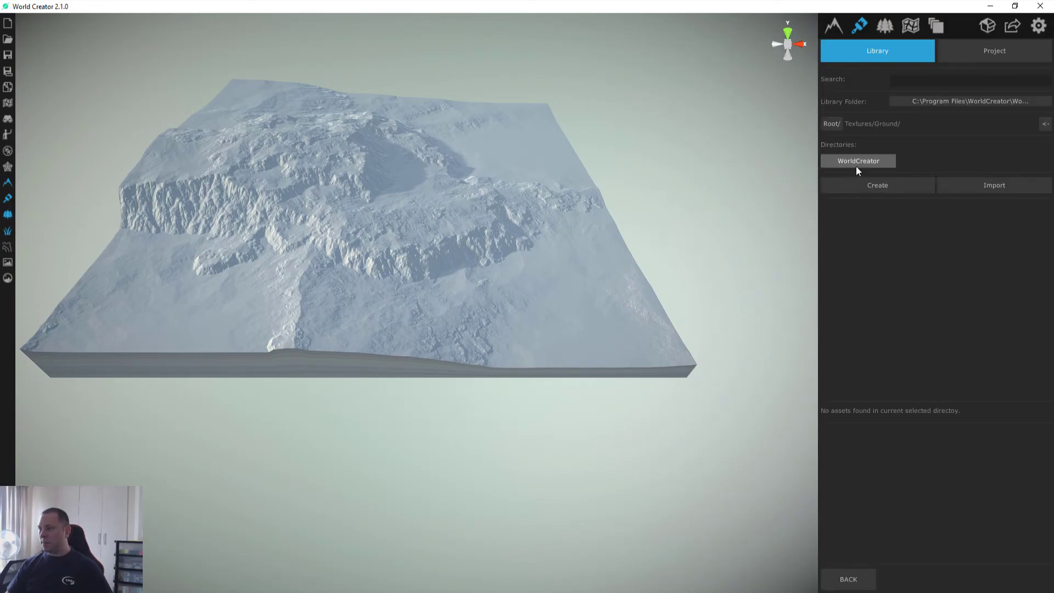
pyautogui.click(856, 166)
pyautogui.click(1017, 265)
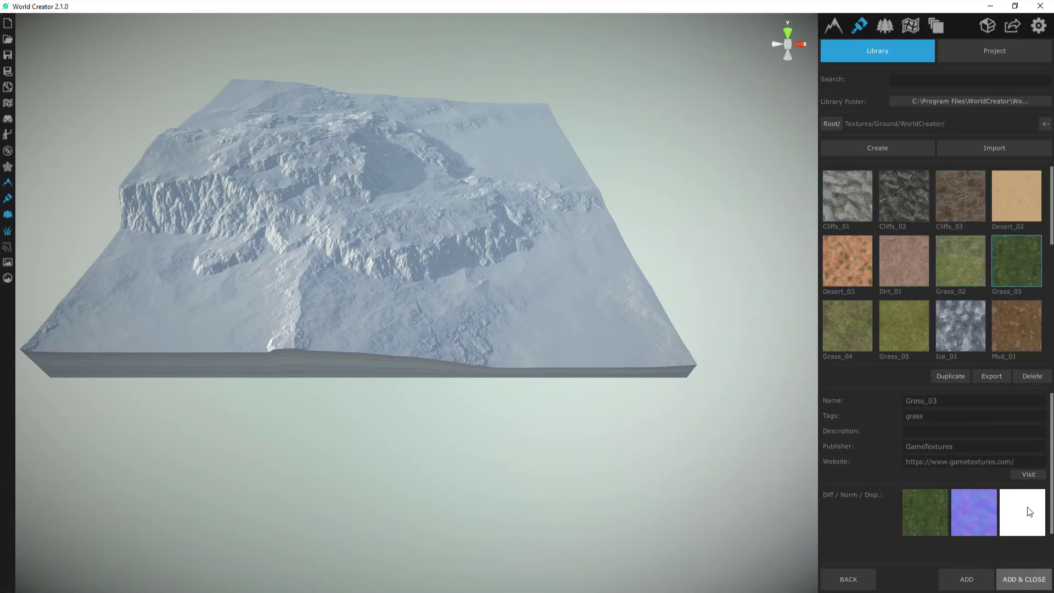
pyautogui.click(1022, 579)
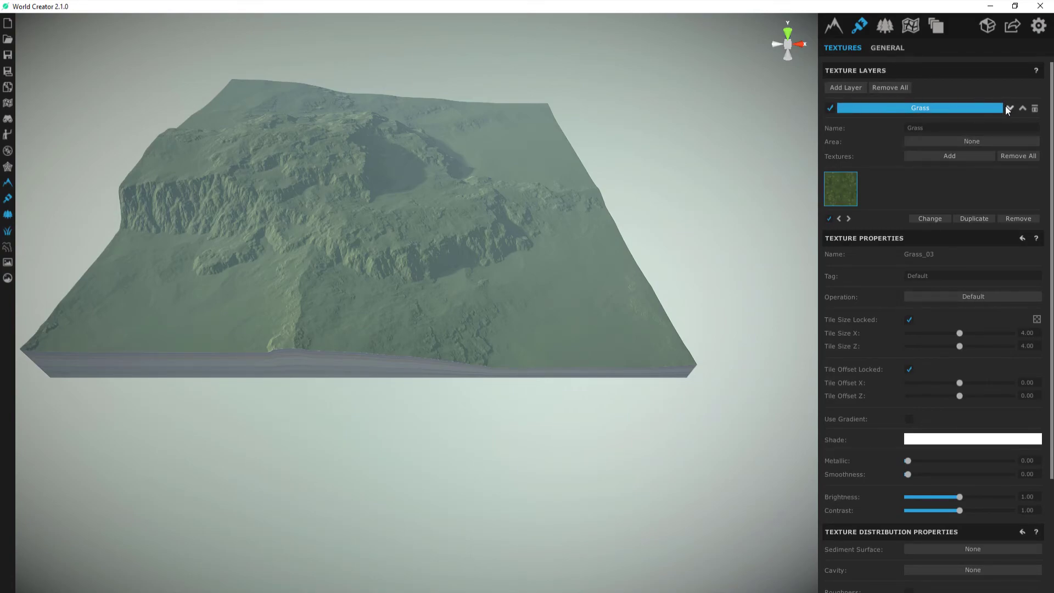
# Add a second texture layer named "Rock" and give it the Cliffs_02 ground texture
pyautogui.click(848, 88)
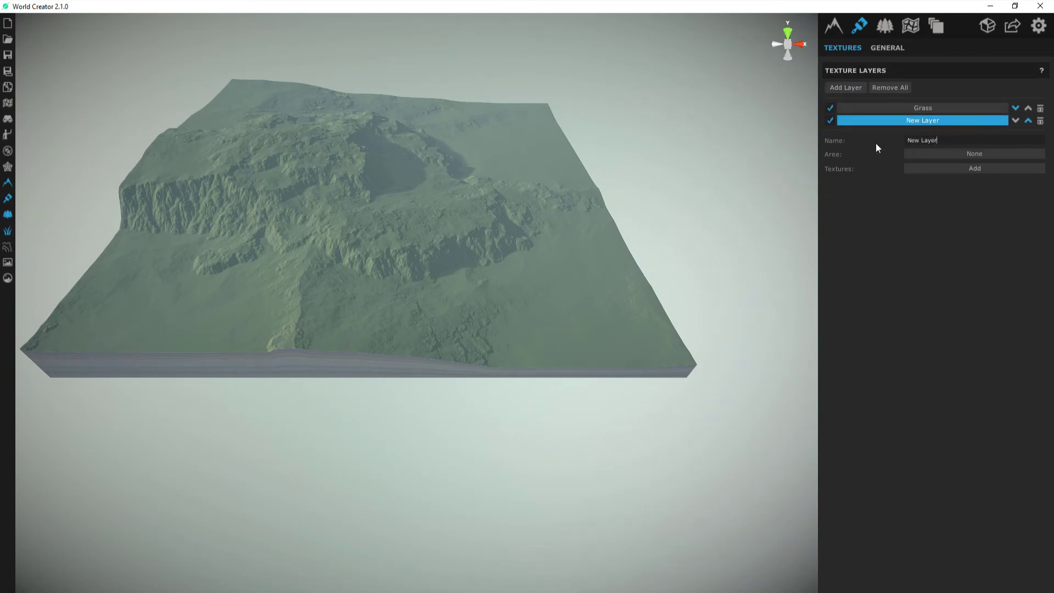
pyautogui.write('Sa')
pyautogui.click(975, 168)
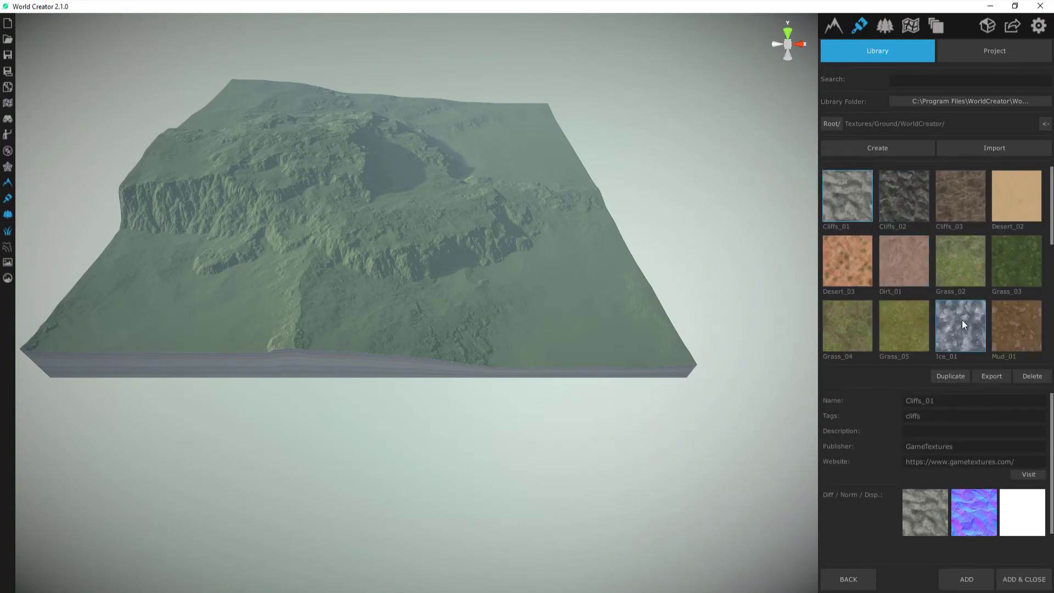
pyautogui.click(903, 195)
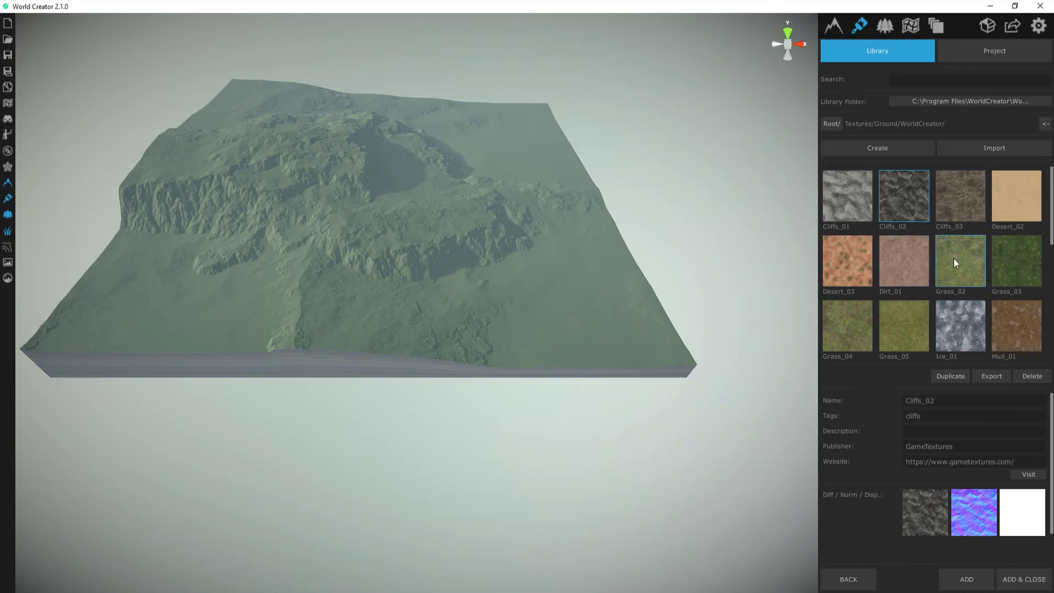
pyautogui.click(1024, 579)
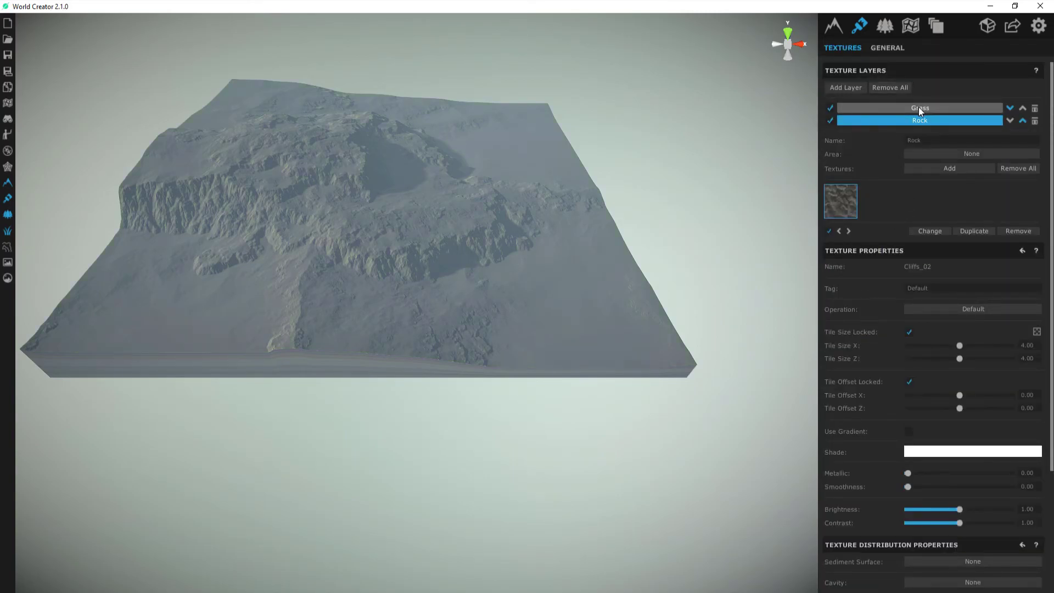
pyautogui.scroll(-4, 955, 466)
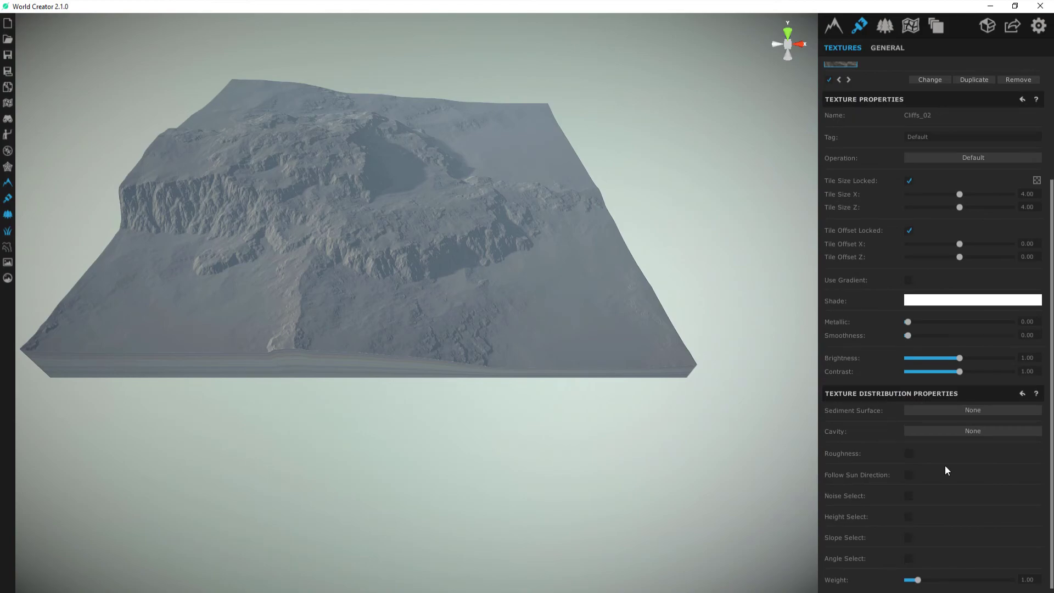
pyautogui.click(909, 558)
pyautogui.scroll(-1, 965, 569)
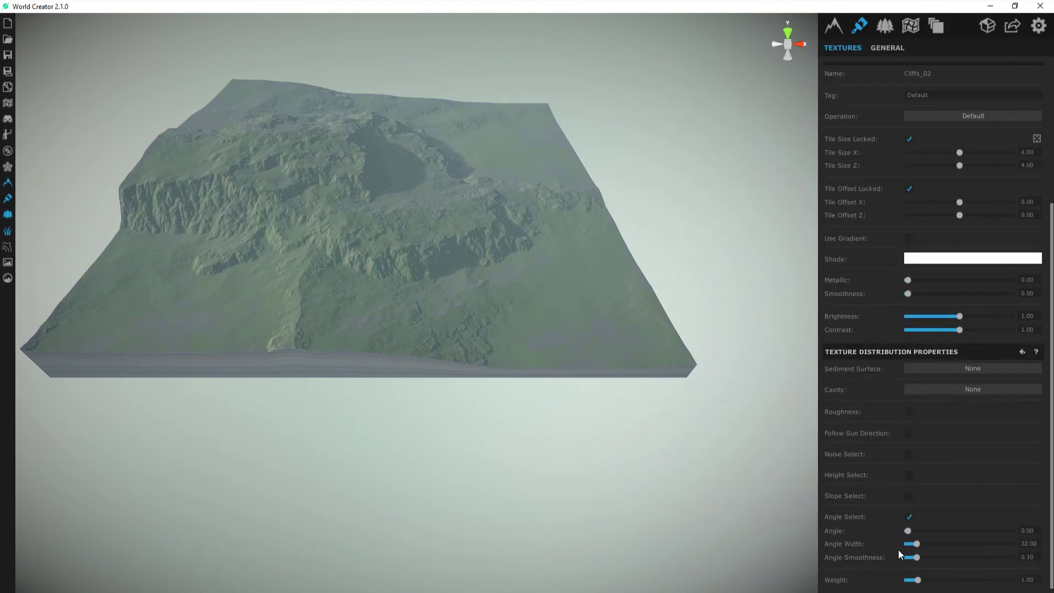
pyautogui.click(908, 517)
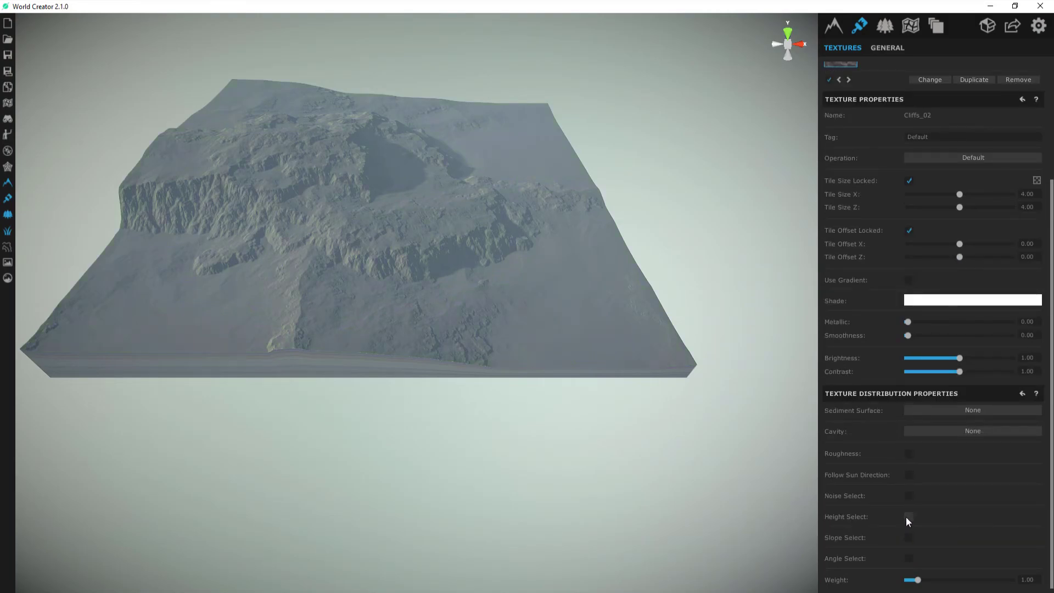
# Restrict the Cliffs_02 texture by slope, with the slope range starting at 45, and inspect the cliffs on the terrain
pyautogui.click(908, 536)
pyautogui.scroll(-1, 891, 558)
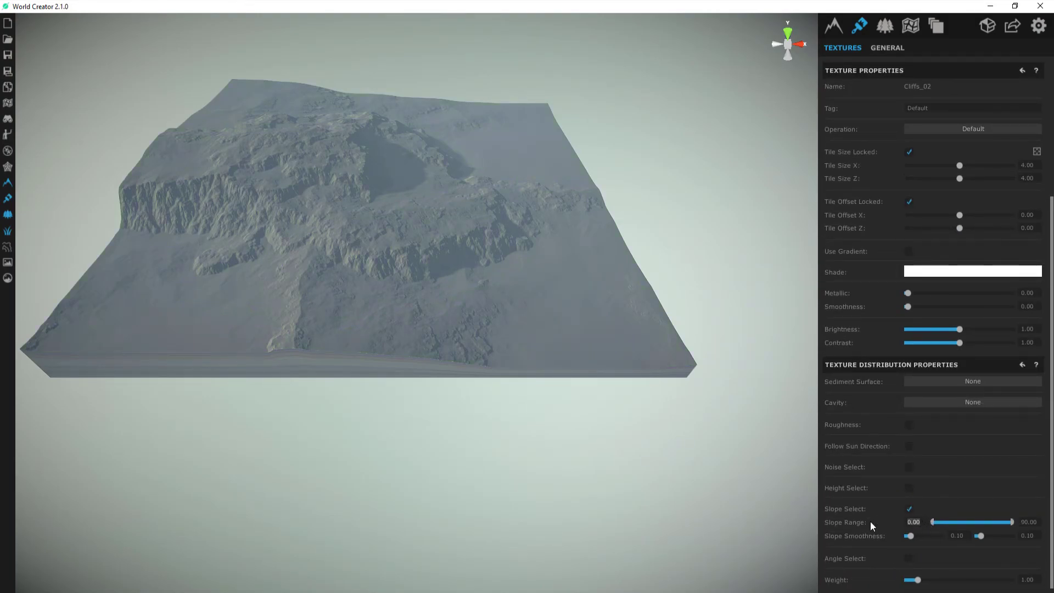
pyautogui.write('45')
pyautogui.press('Tab')
pyautogui.moveTo(450, 256); pyautogui.dragTo(470, 229, button='right')
pyautogui.press('w')
pyautogui.press('s')
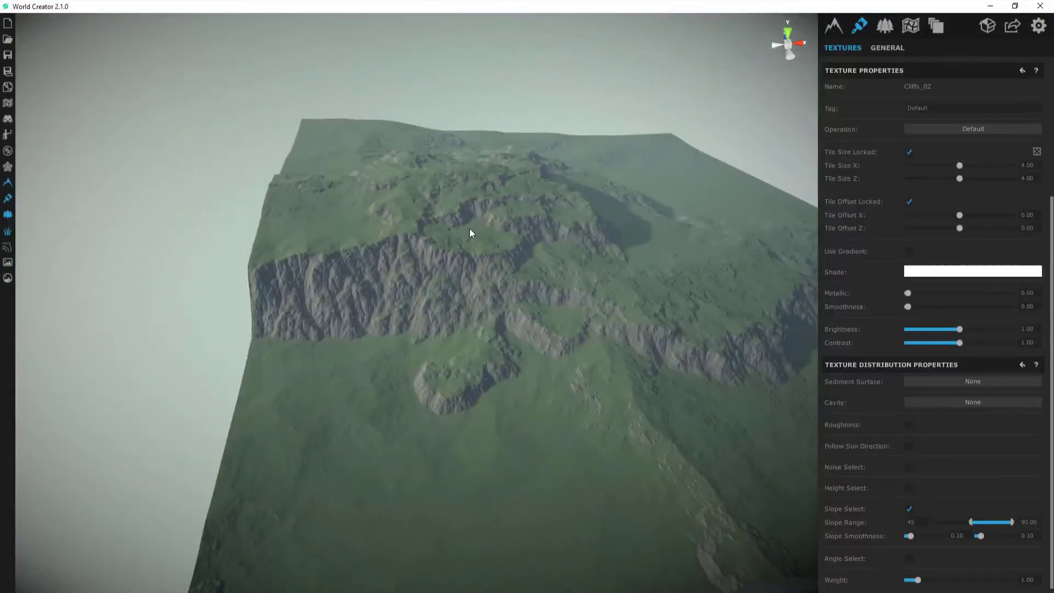
pyautogui.press('f')
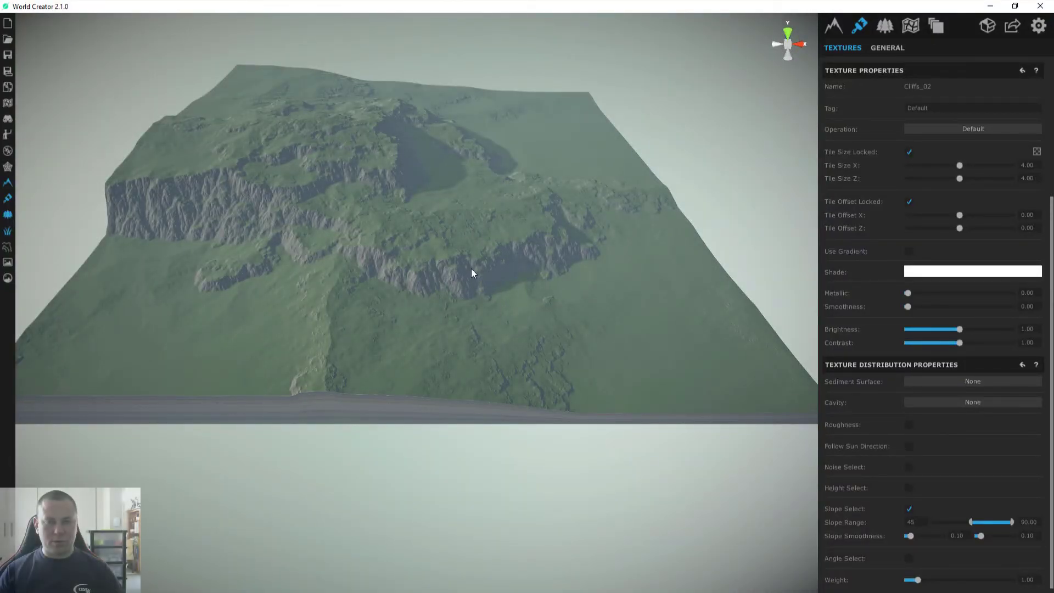
# Open the surface export settings and note the Unreal Z scale of 54.22 in a new Notepad document
pyautogui.click(1013, 26)
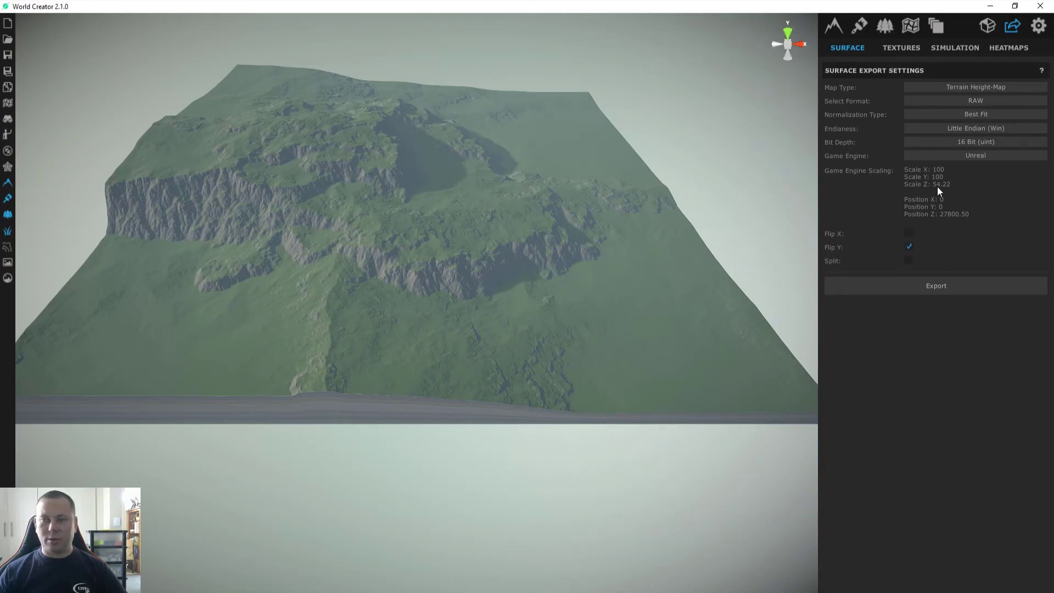
pyautogui.press('super+r')
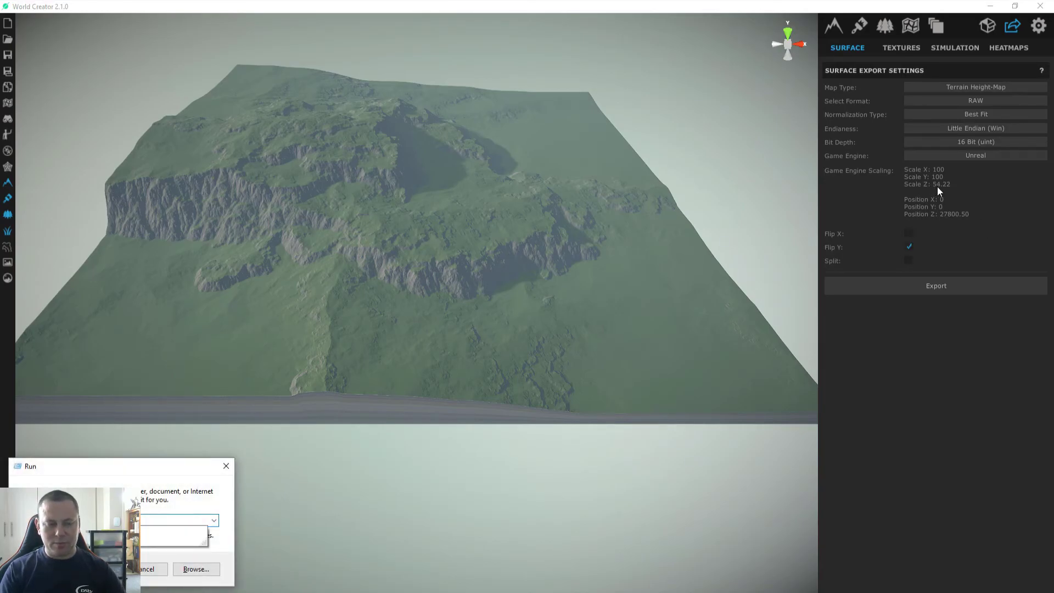
pyautogui.press('Return')
pyautogui.write('54.22')
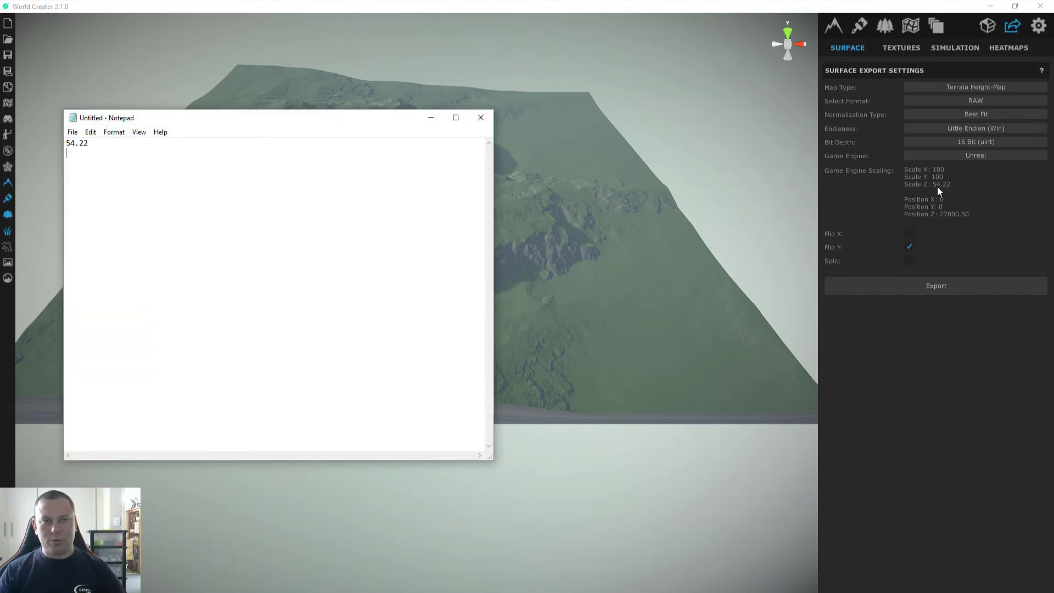
pyautogui.click(937, 186)
# Show the terrain's base size settings, and search the web in Chrome for "ue4 terrain size"
pyautogui.click(834, 26)
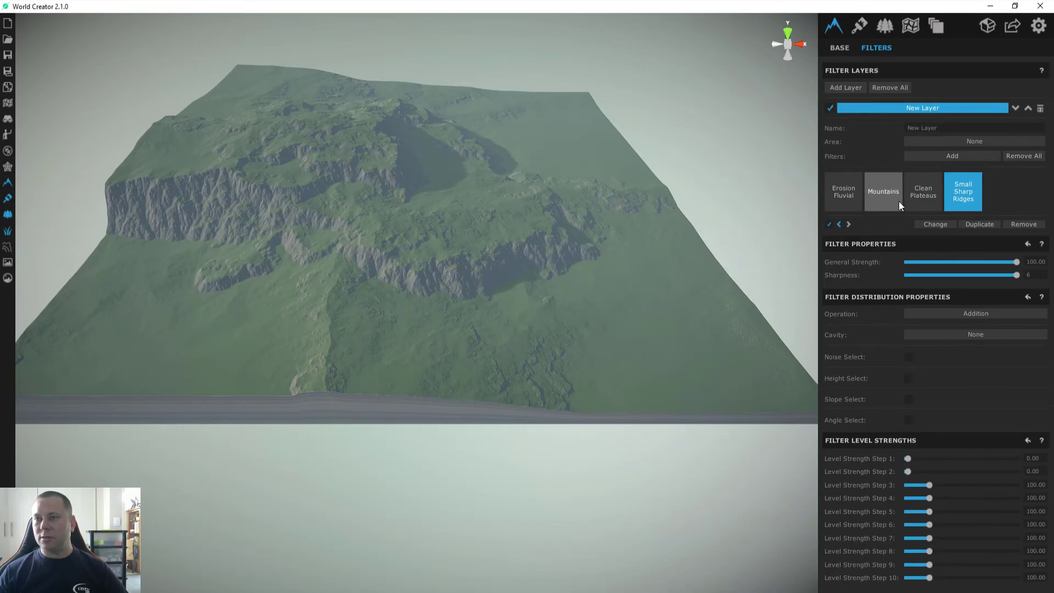
pyautogui.click(840, 48)
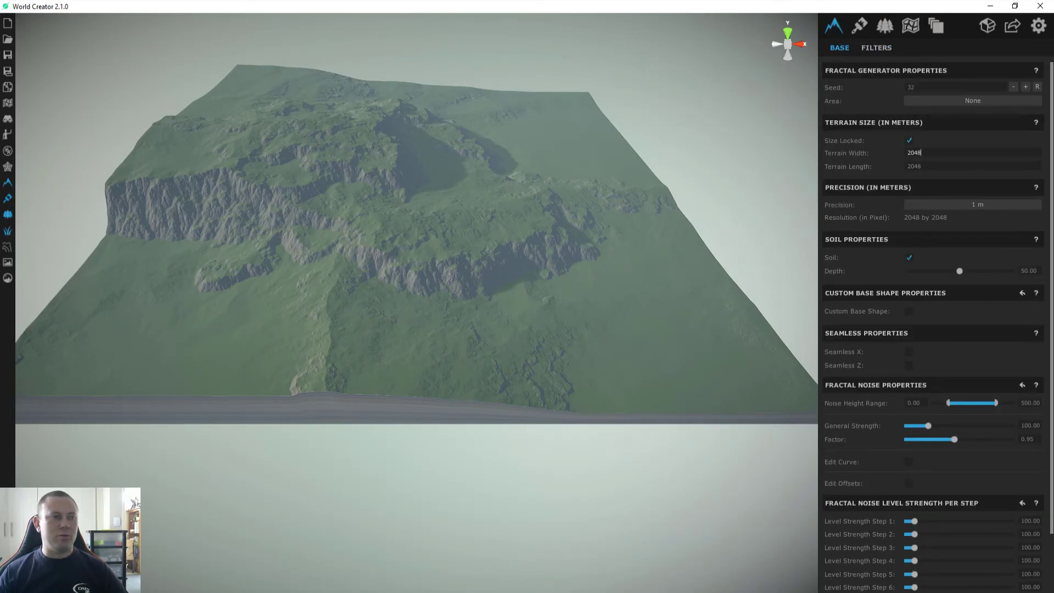
pyautogui.press('super+r')
pyautogui.write('chrome')
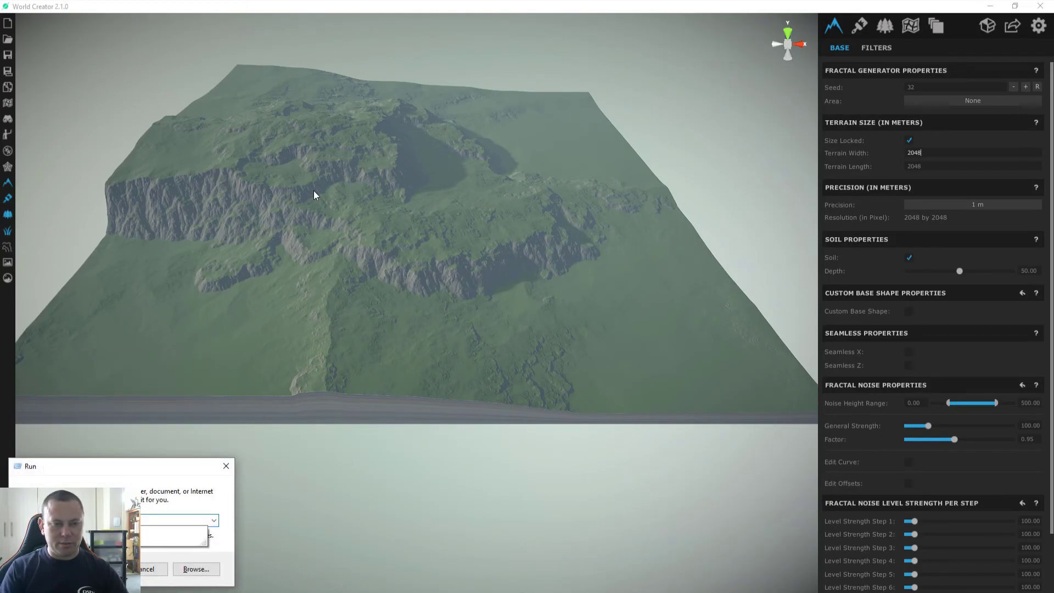
pyautogui.press('Return')
pyautogui.write('ue4 terrain si')
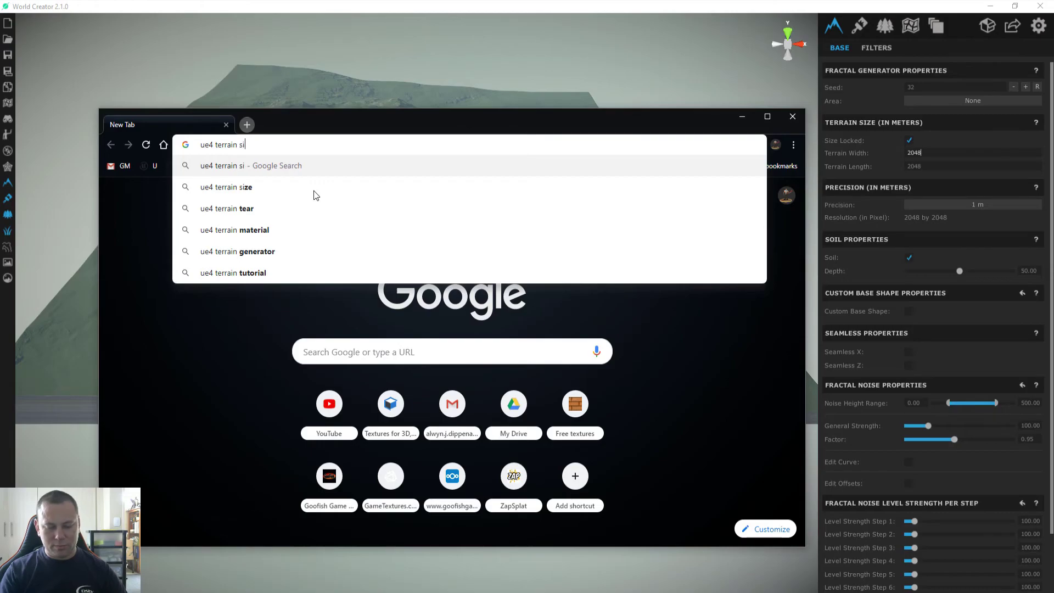
pyautogui.click(314, 190)
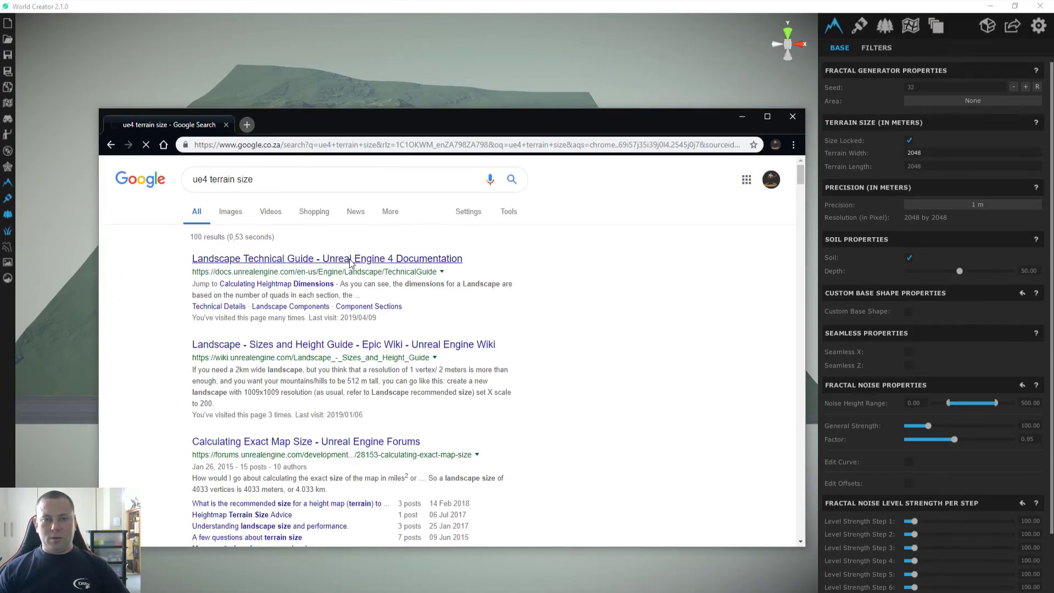
# Look up the recommended landscape sizes in Unreal's Landscape Technical Guide, and close the browser
pyautogui.click(371, 267)
pyautogui.click(225, 125)
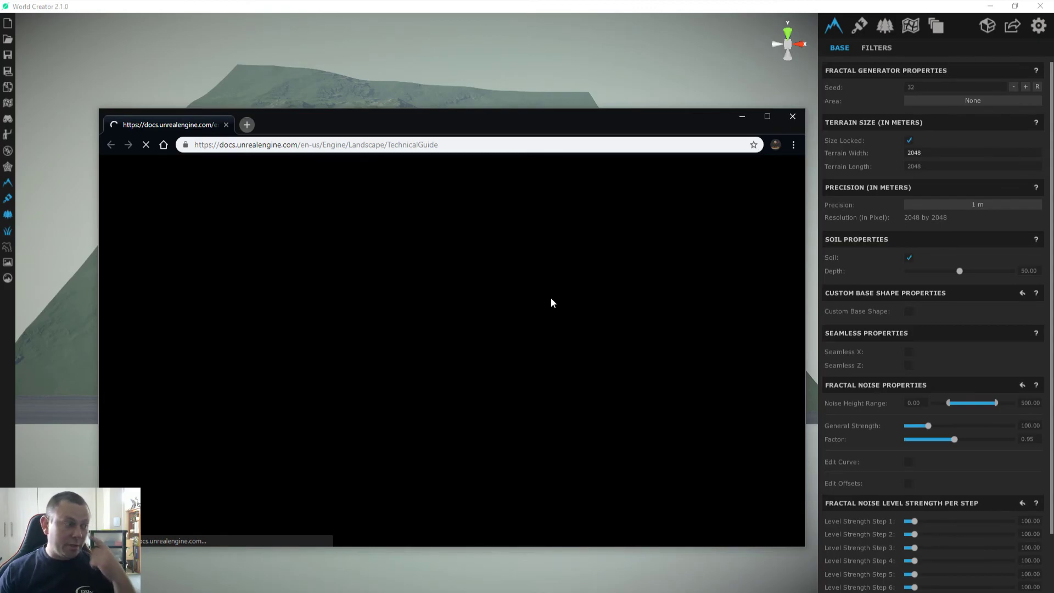
pyautogui.scroll(-8, 571, 316)
pyautogui.scroll(-15, 596, 339)
pyautogui.scroll(1, 329, 399)
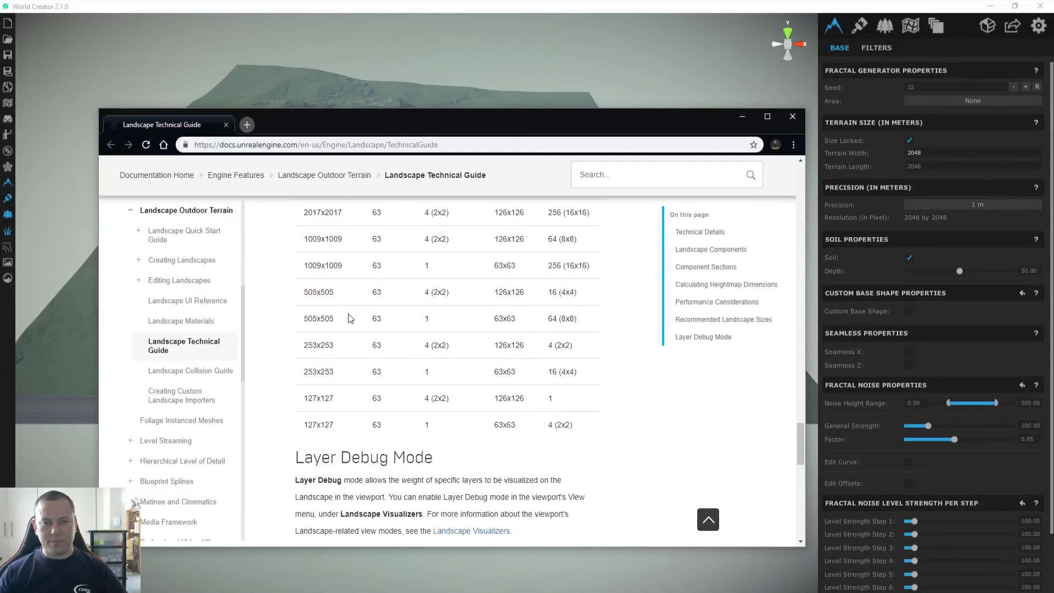
pyautogui.scroll(2, 368, 331)
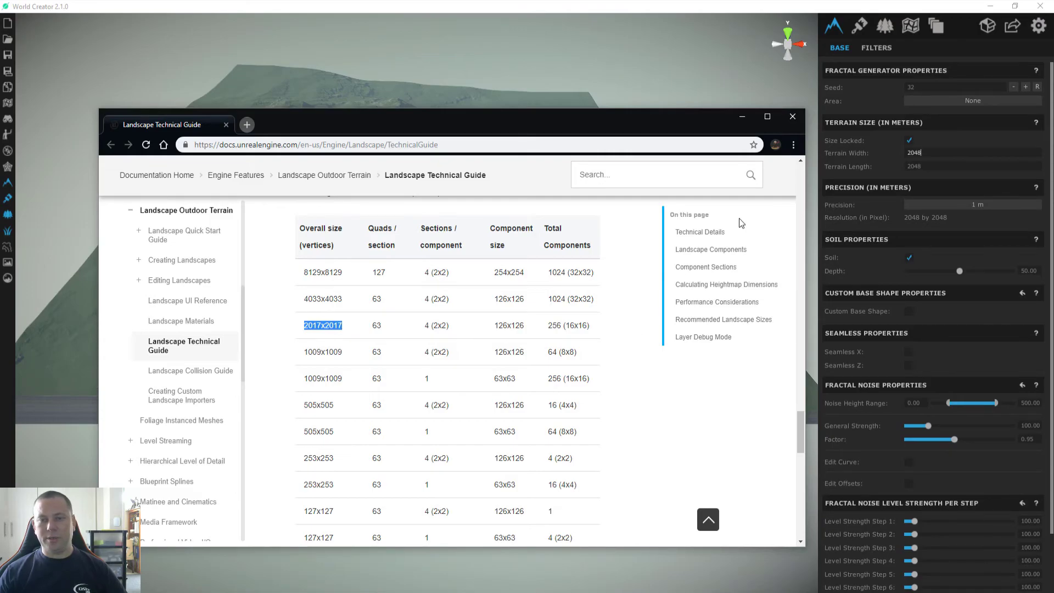
pyautogui.click(792, 117)
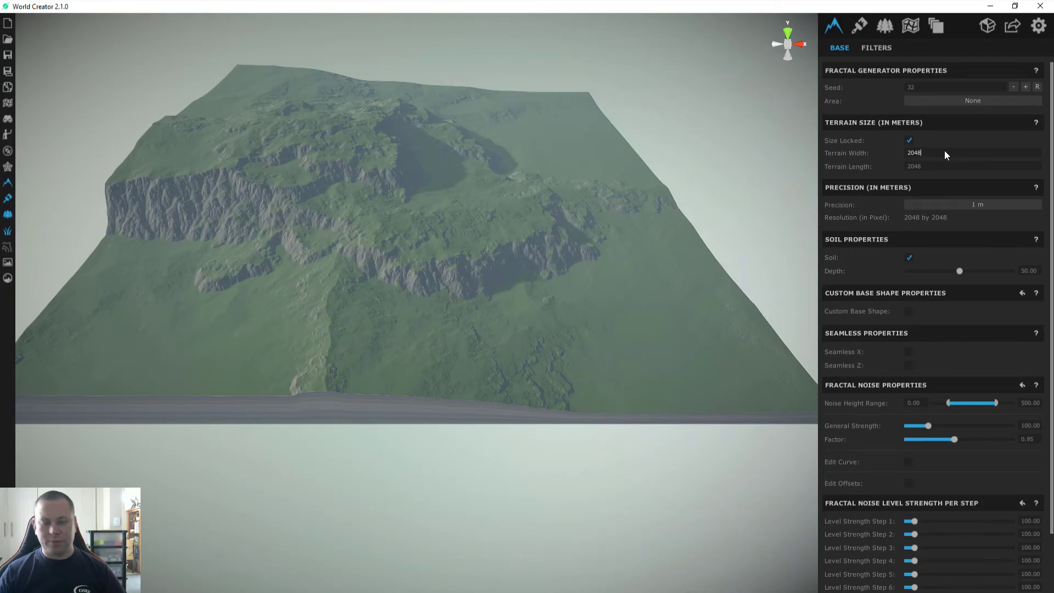
# Set the size-locked terrain width and length to 2017 m
pyautogui.press('BackSpace')
pyautogui.press('BackSpace')
pyautogui.write('17')
pyautogui.press('Tab')
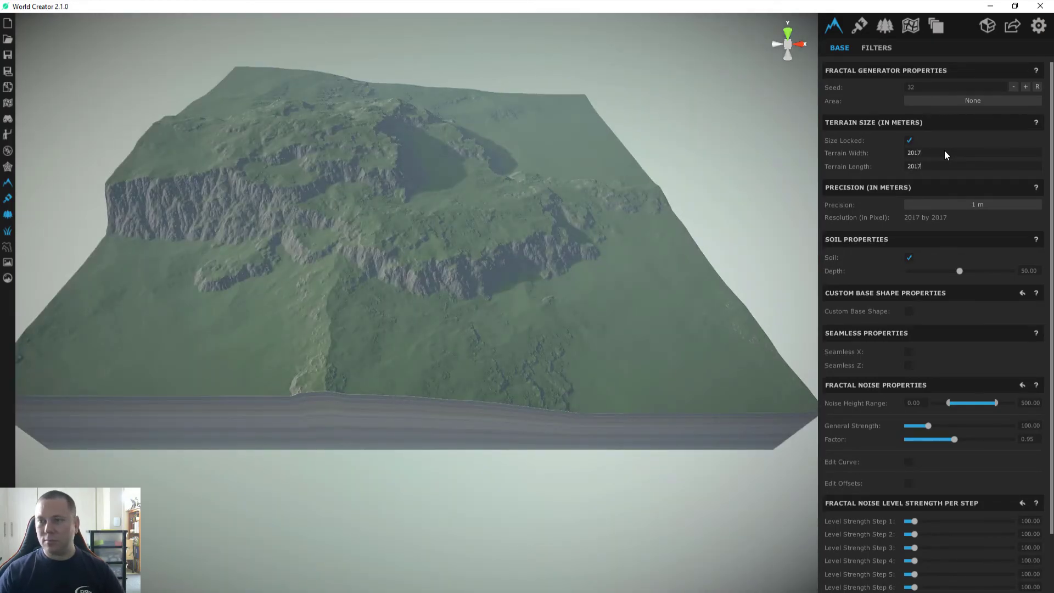
pyautogui.moveTo(546, 184); pyautogui.dragTo(537, 187, button='right')
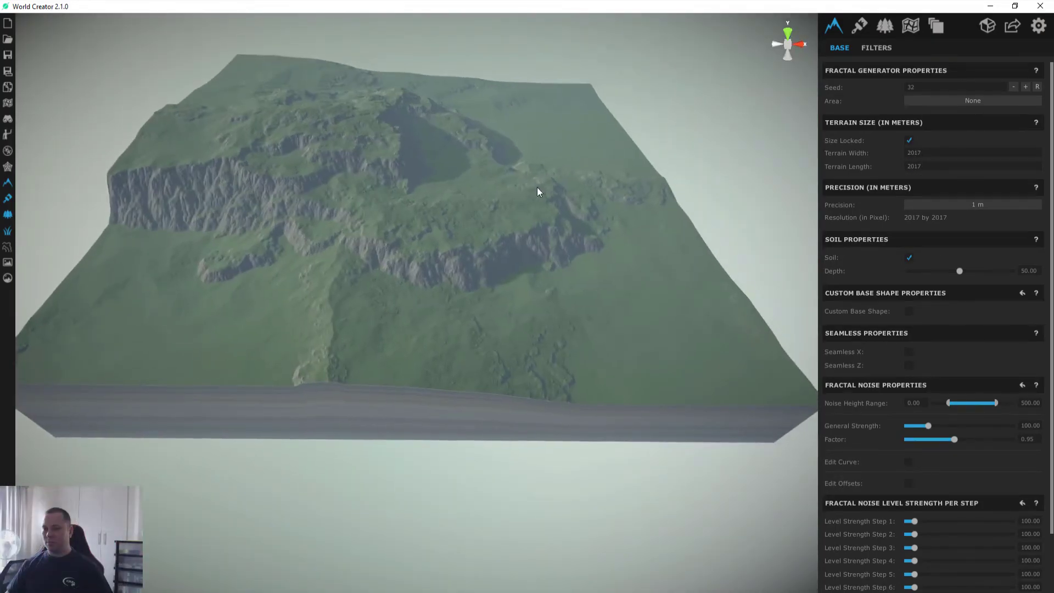
# Reopen the surface export settings and add the Z scale of 81.41 to the Notepad notes
pyautogui.click(1012, 26)
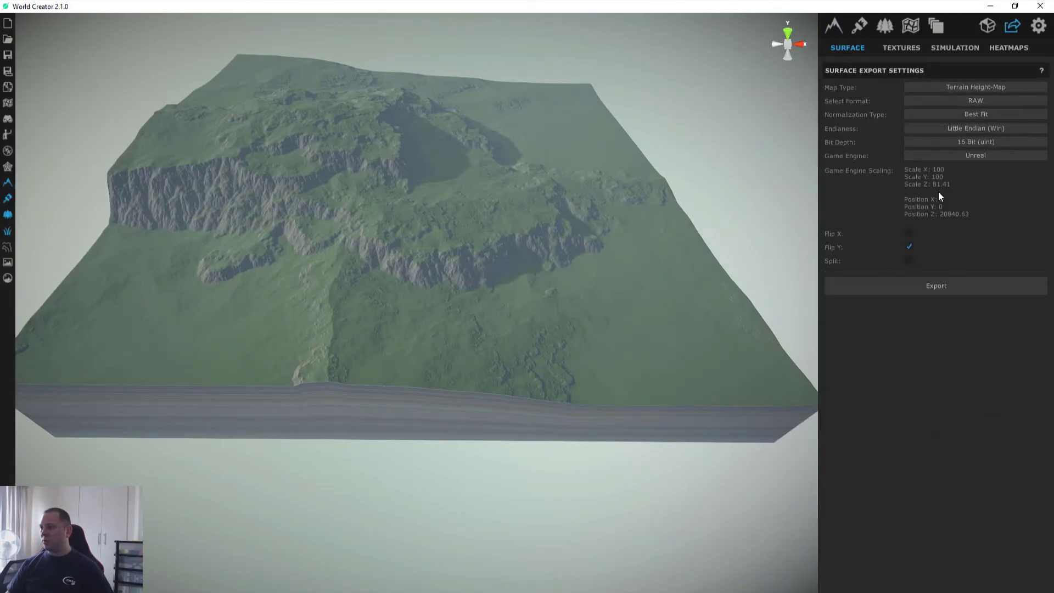
pyautogui.hotkey('alt', 'Tab')
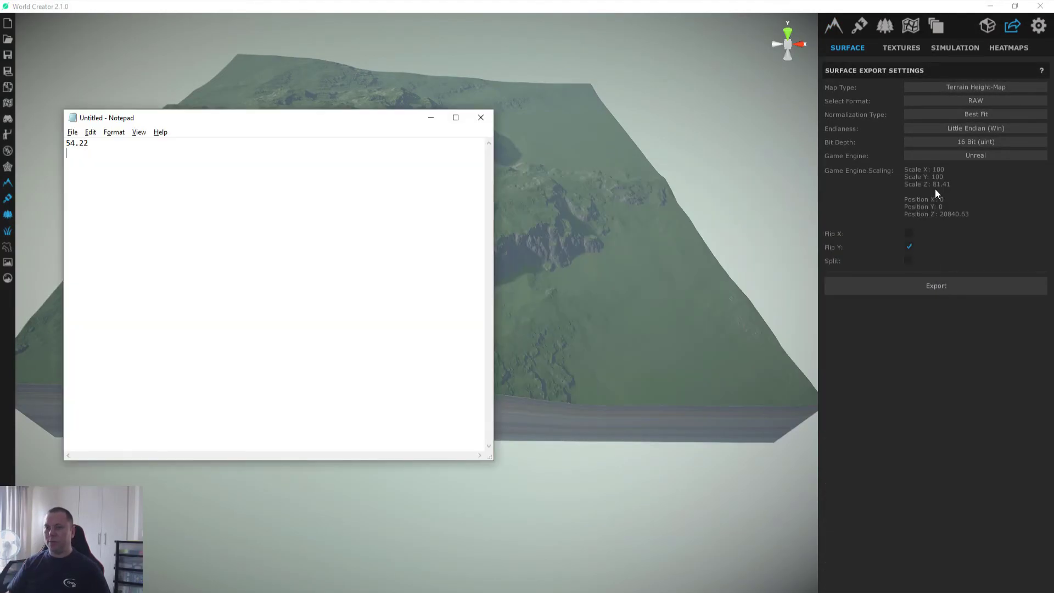
pyautogui.write('81.41')
pyautogui.hotkey('alt', 'Tab')
# Export the terrain height map as "heightmap.raw" into the temp folder on the C: drive
pyautogui.click(929, 286)
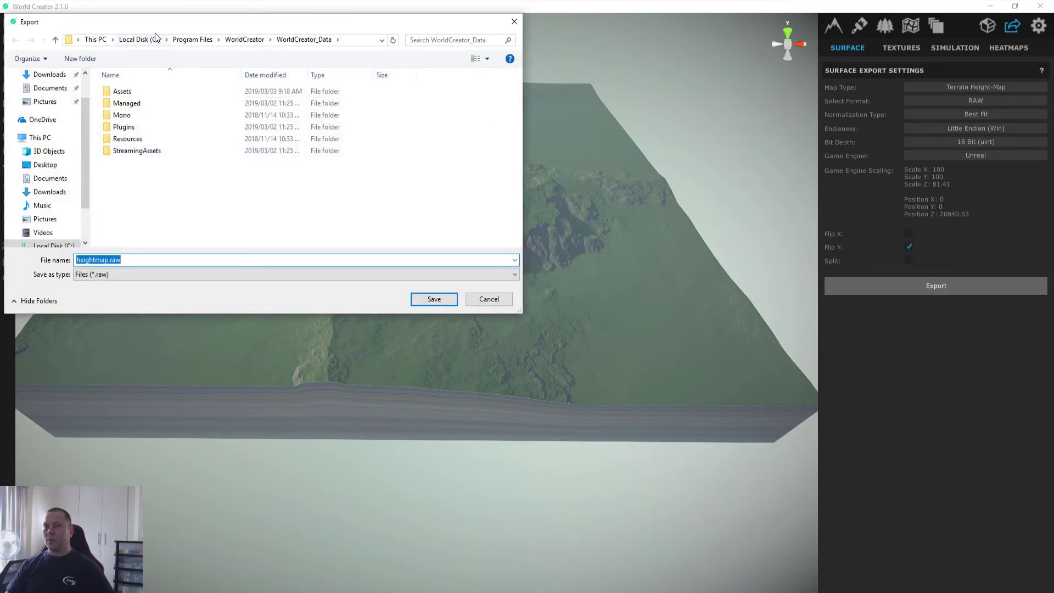
pyautogui.click(155, 37)
pyautogui.click(190, 152)
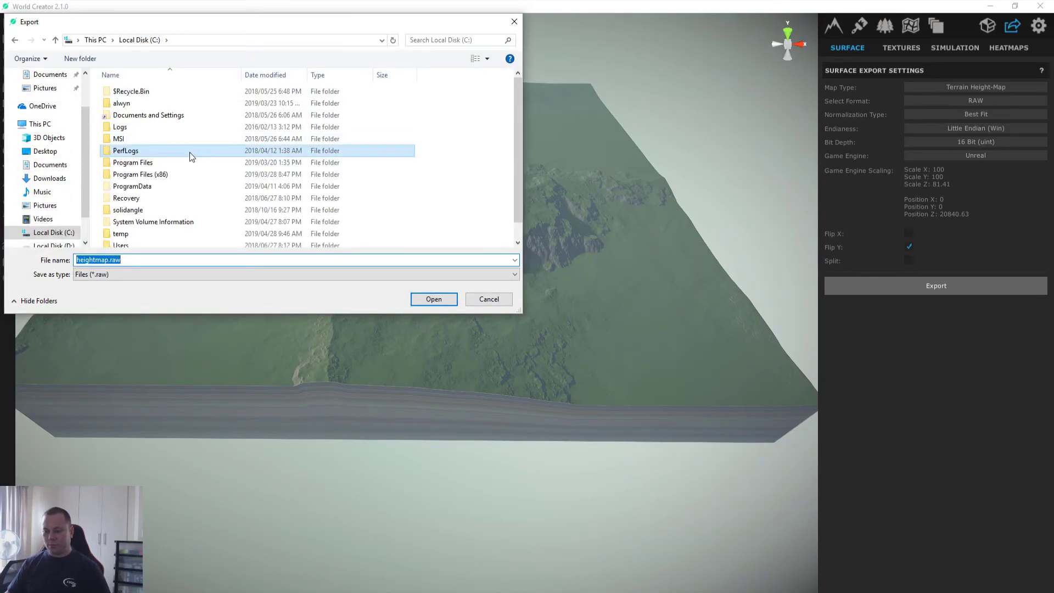
pyautogui.press('t')
pyautogui.press('Return')
pyautogui.doubleClick(169, 260)
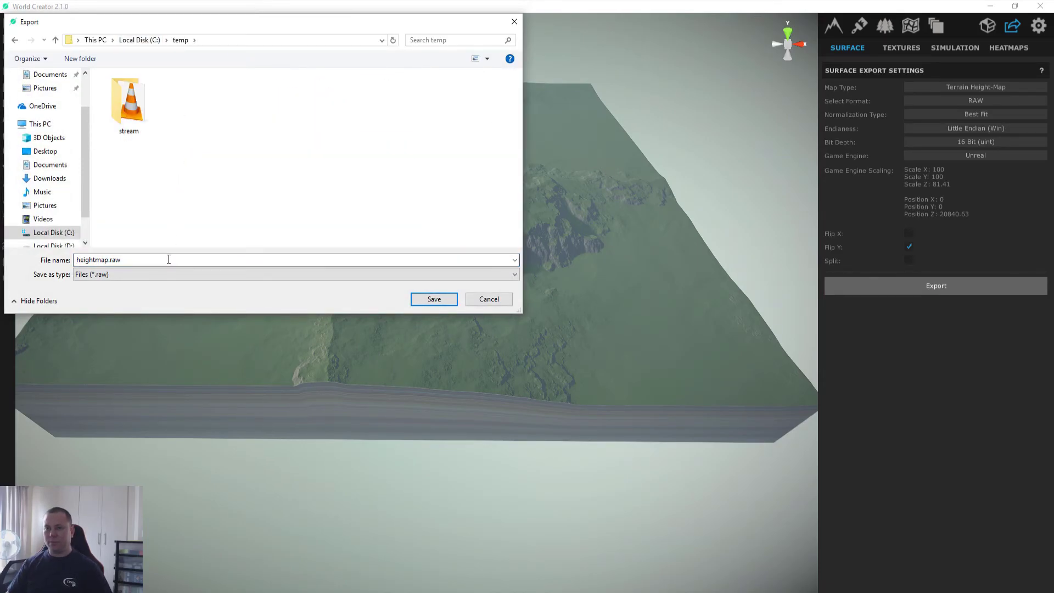
pyautogui.click(434, 299)
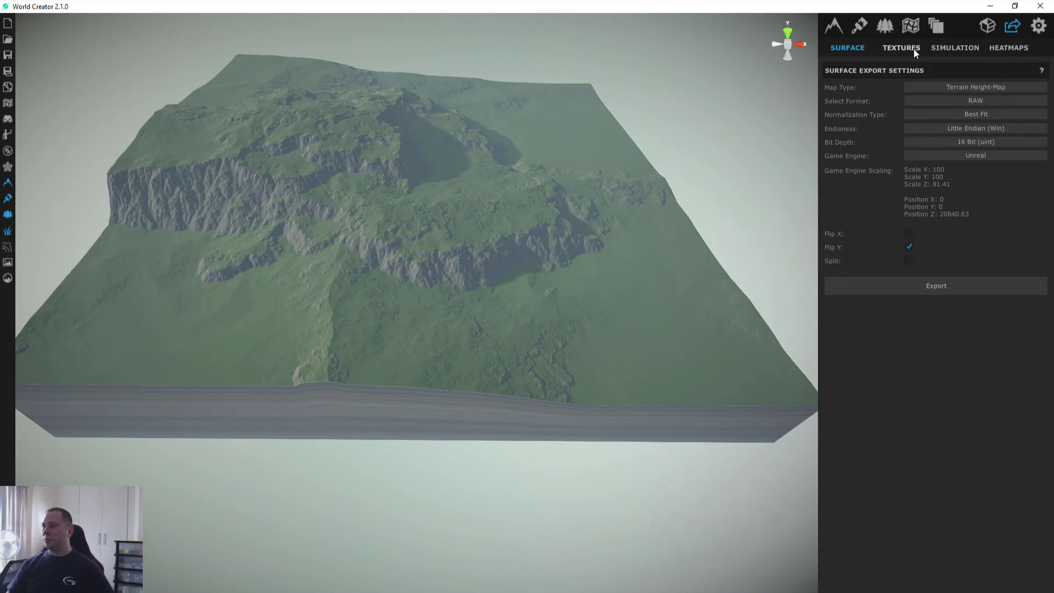
# Export the Grass and Rock texture heatmaps as PNG with Flip Y on, using the name "heatmap.PNG" in C:\temp
pyautogui.click(1012, 49)
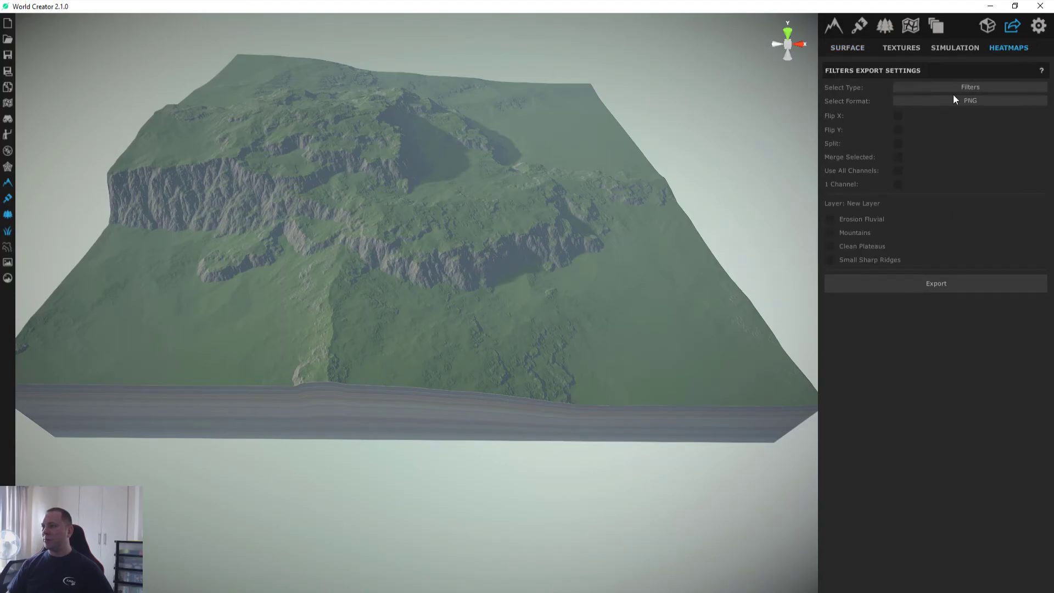
pyautogui.click(977, 87)
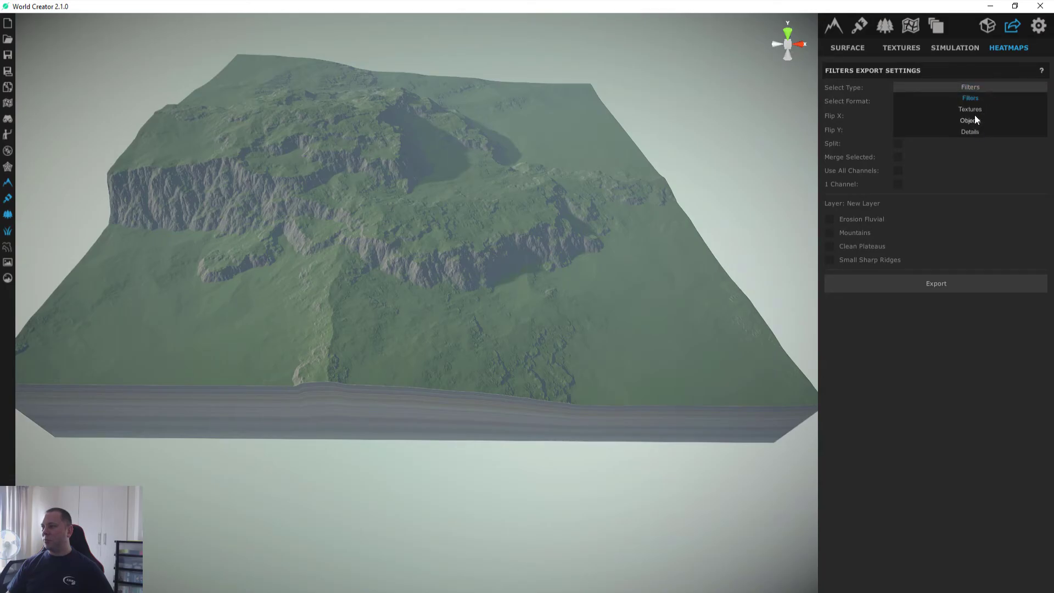
pyautogui.click(971, 109)
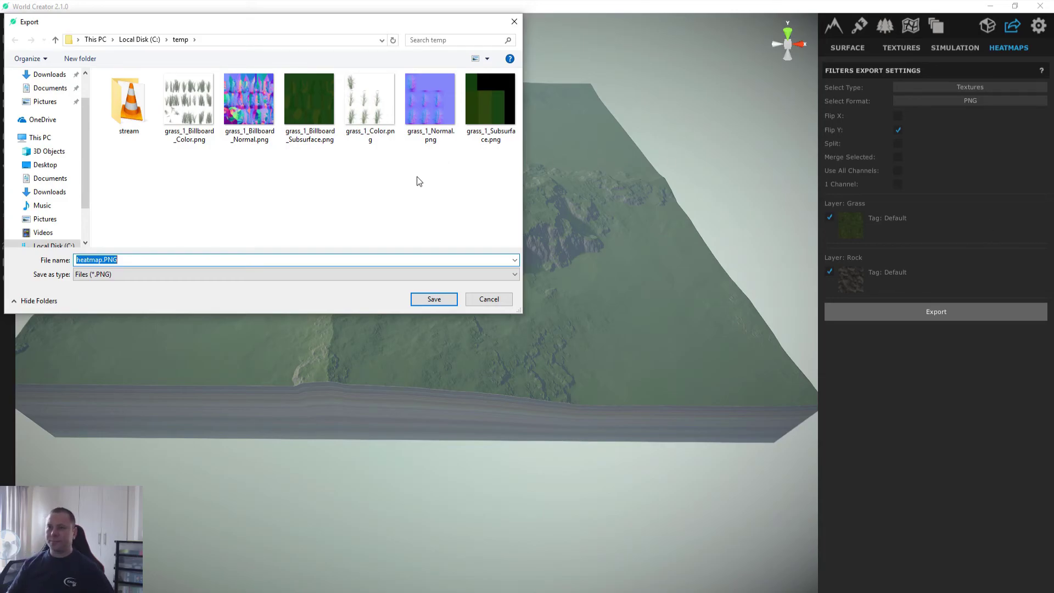
pyautogui.click(440, 301)
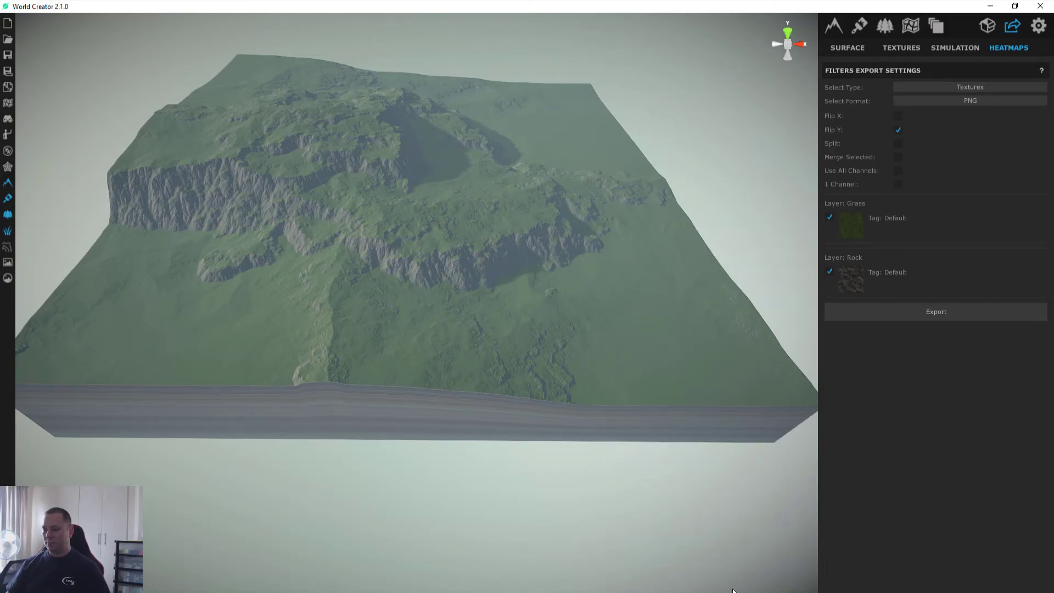
# Switch to the Unreal Editor, then show the Content Browser's folder tree and widen it
pyautogui.hotkey('alt', 'Tab')
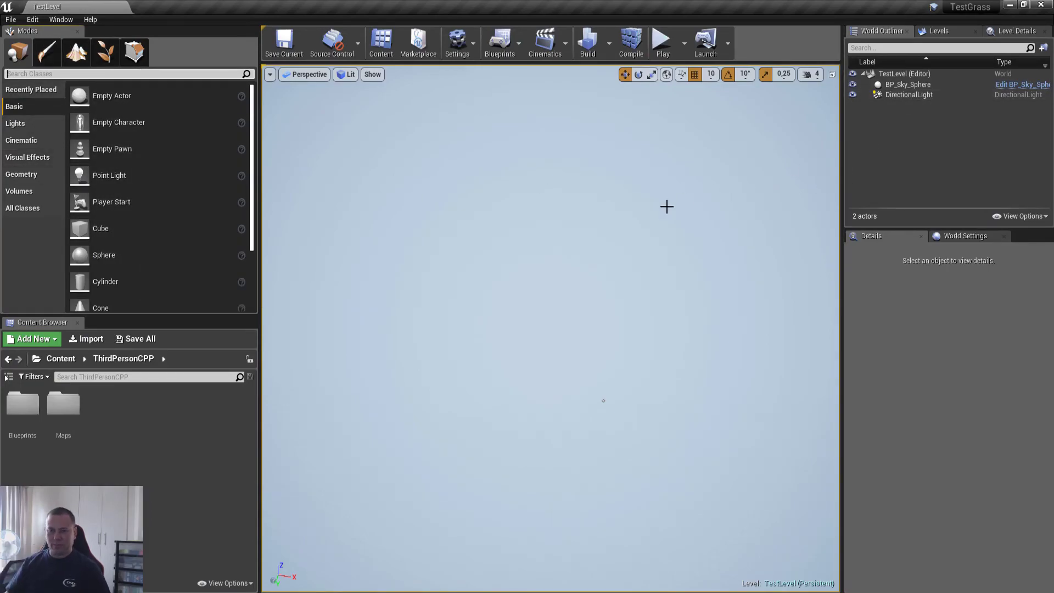
pyautogui.click(9, 376)
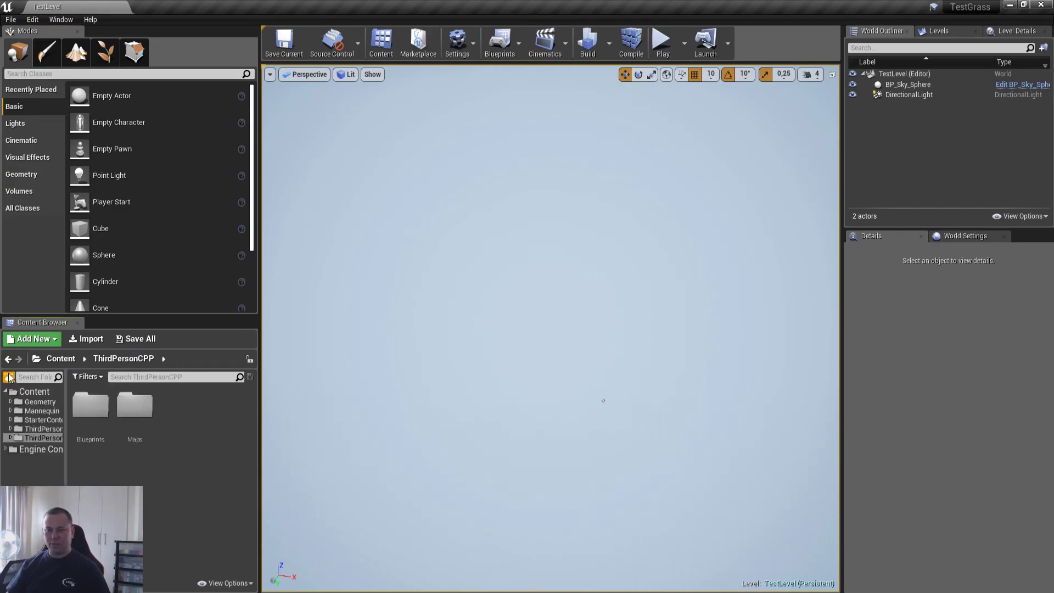
pyautogui.moveTo(67, 429); pyautogui.dragTo(119, 429)
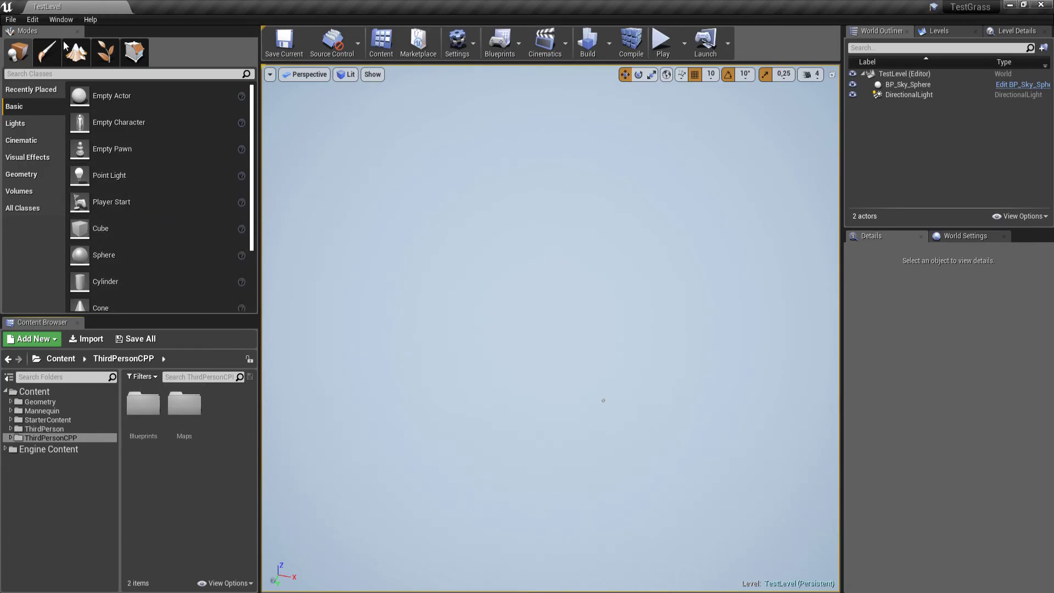
# Set up a new landscape imported from file, using heightmap.raw from C:\temp as the heightmap
pyautogui.click(86, 64)
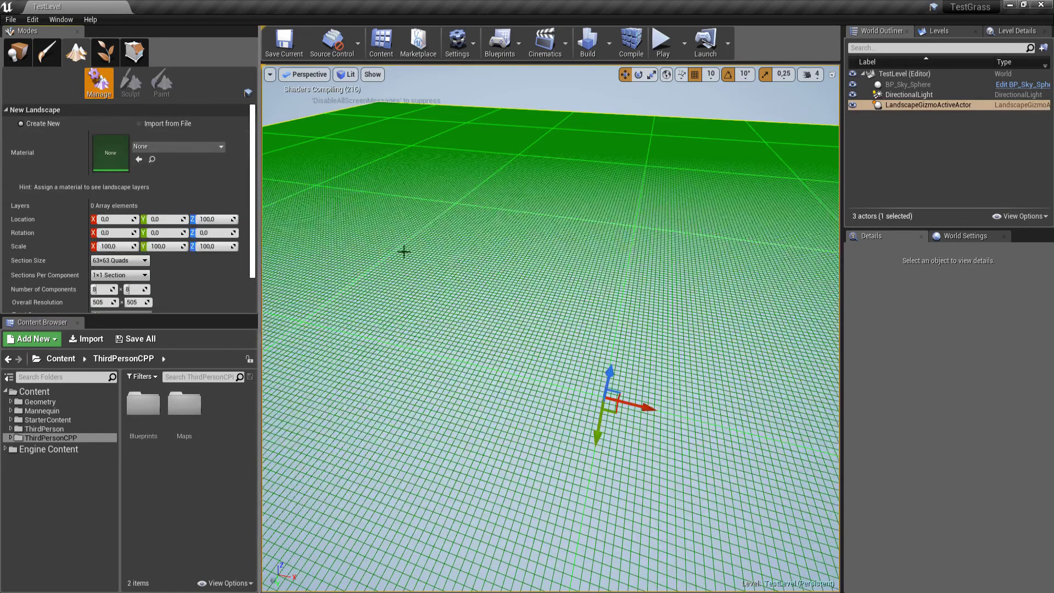
pyautogui.click(156, 125)
pyautogui.click(213, 137)
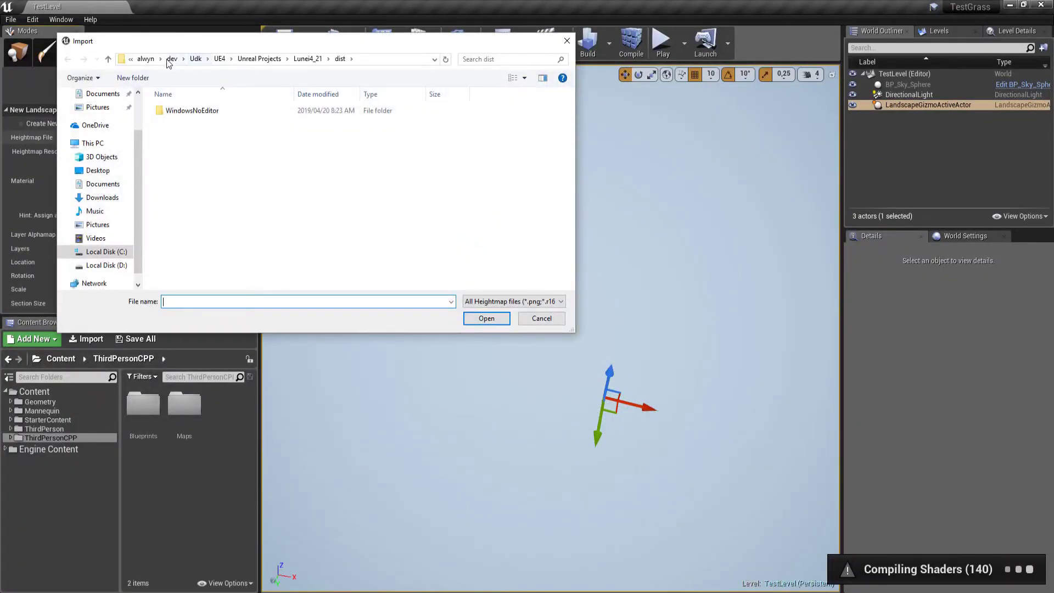
pyautogui.click(147, 59)
pyautogui.click(202, 59)
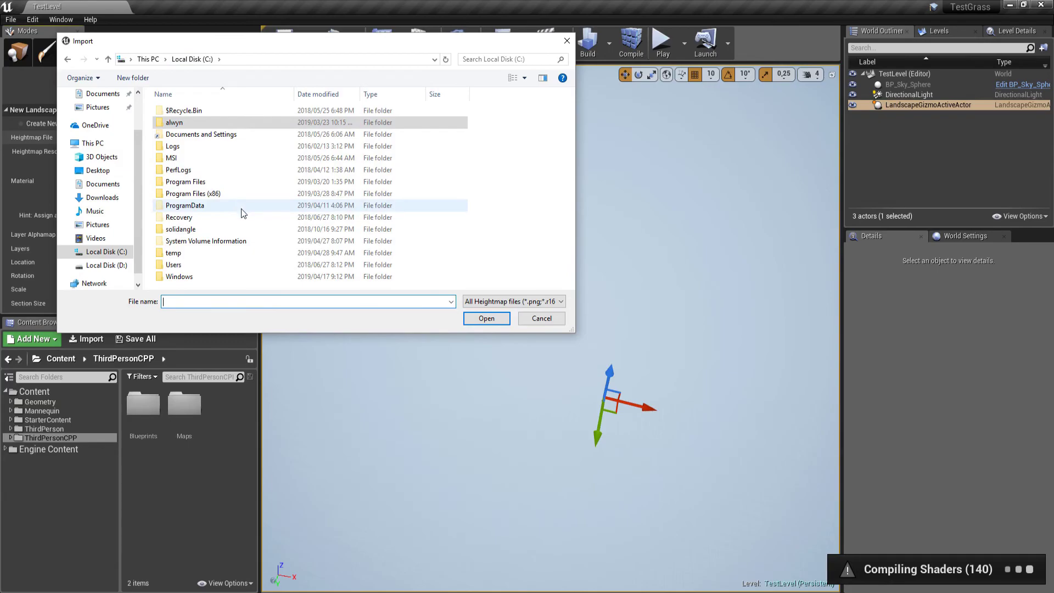
pyautogui.doubleClick(229, 255)
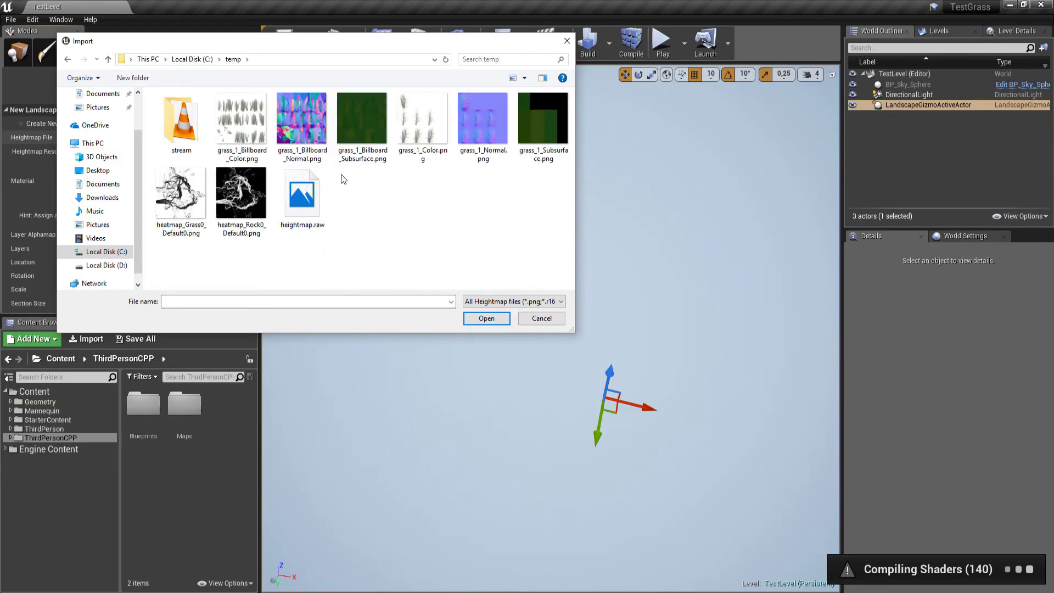
pyautogui.doubleClick(303, 203)
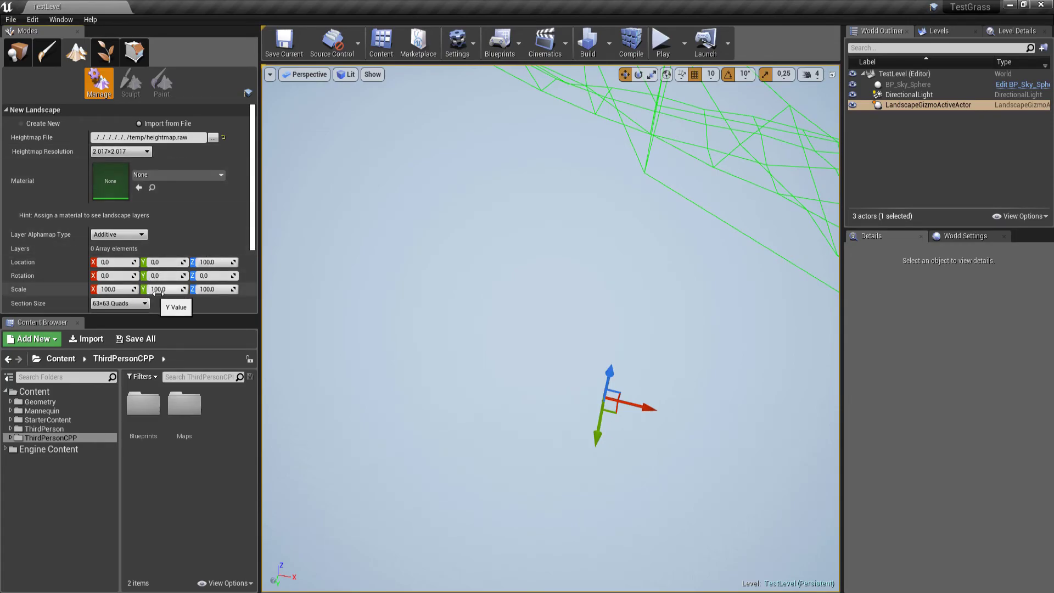
# Look up the noted height scale in Notepad and set the new landscape's Z scale to 81.41
pyautogui.hotkey('alt', 'Tab')
pyautogui.hotkey('alt', 'Tab')
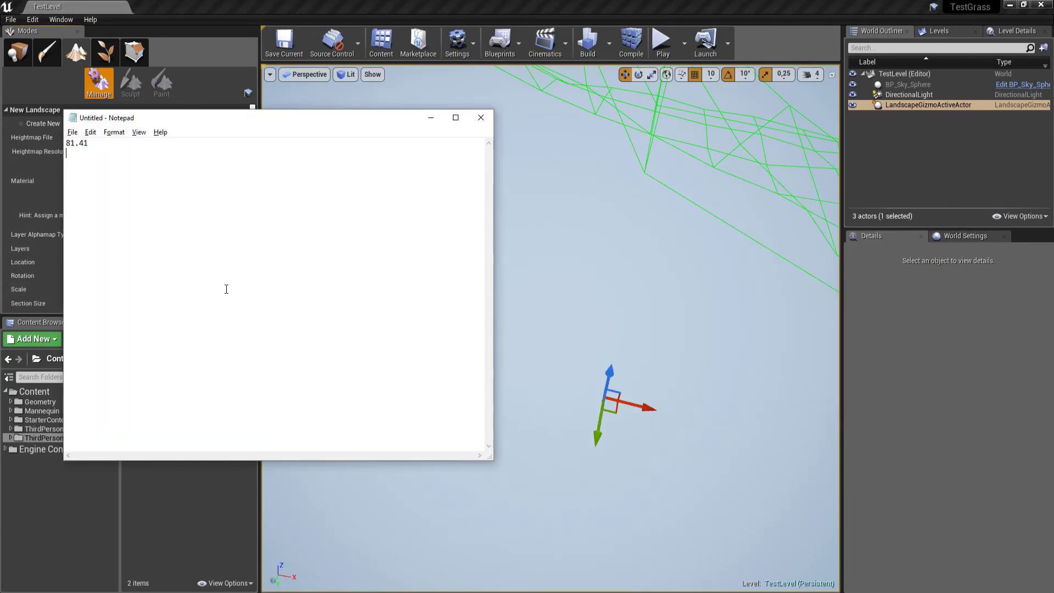
pyautogui.hotkey('alt', 'Tab')
pyautogui.write('81.41')
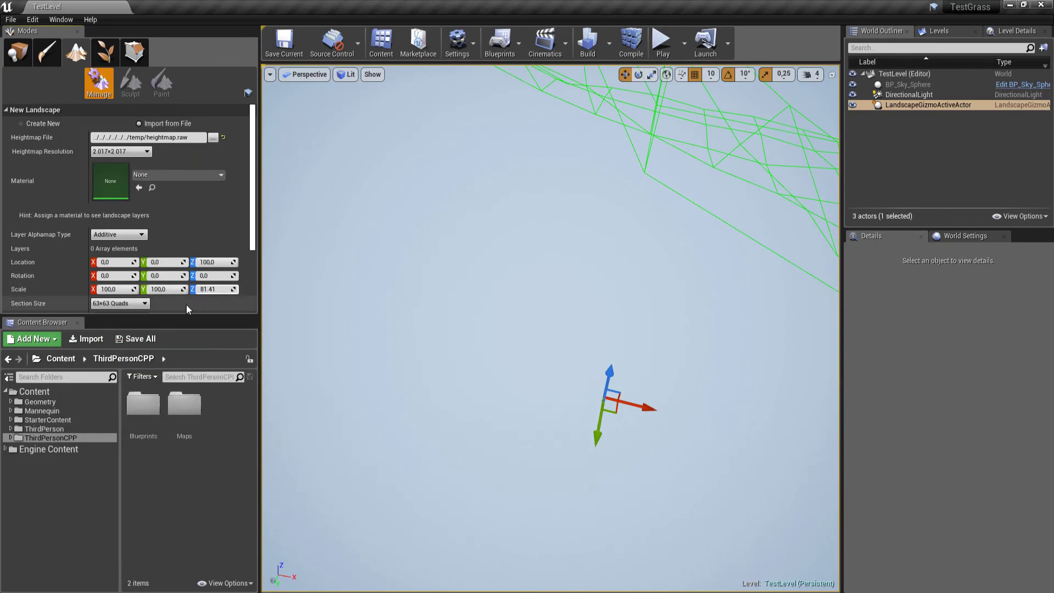
pyautogui.press('Return')
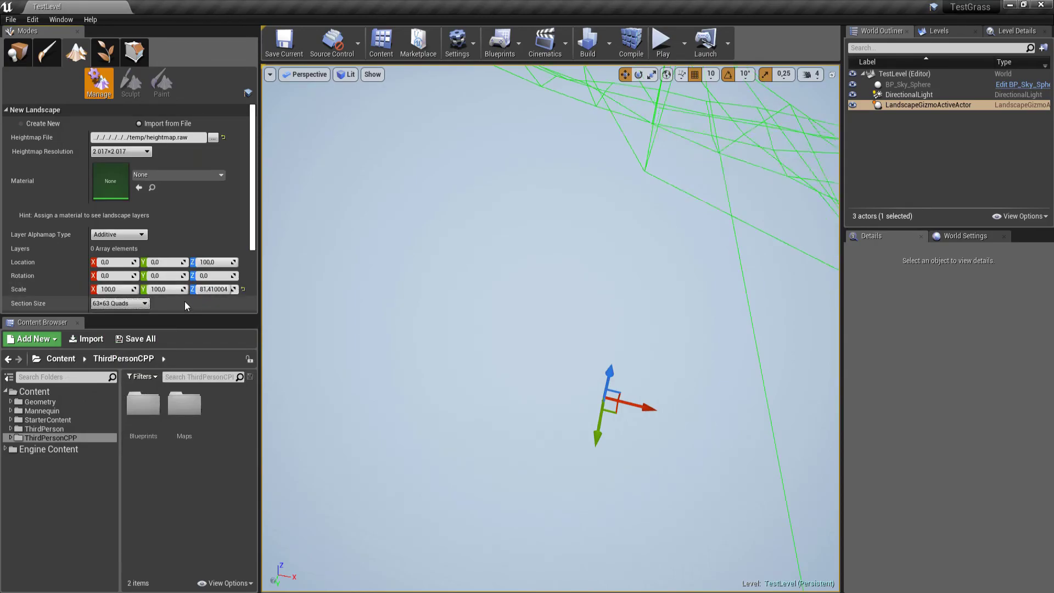
# Check the new landscape's section and component settings against the recommended sizes in Unreal's Landscape Technical Guide, and close the browser
pyautogui.scroll(-1, 140, 297)
pyautogui.click(144, 287)
pyautogui.click(145, 286)
pyautogui.scroll(-3, 193, 291)
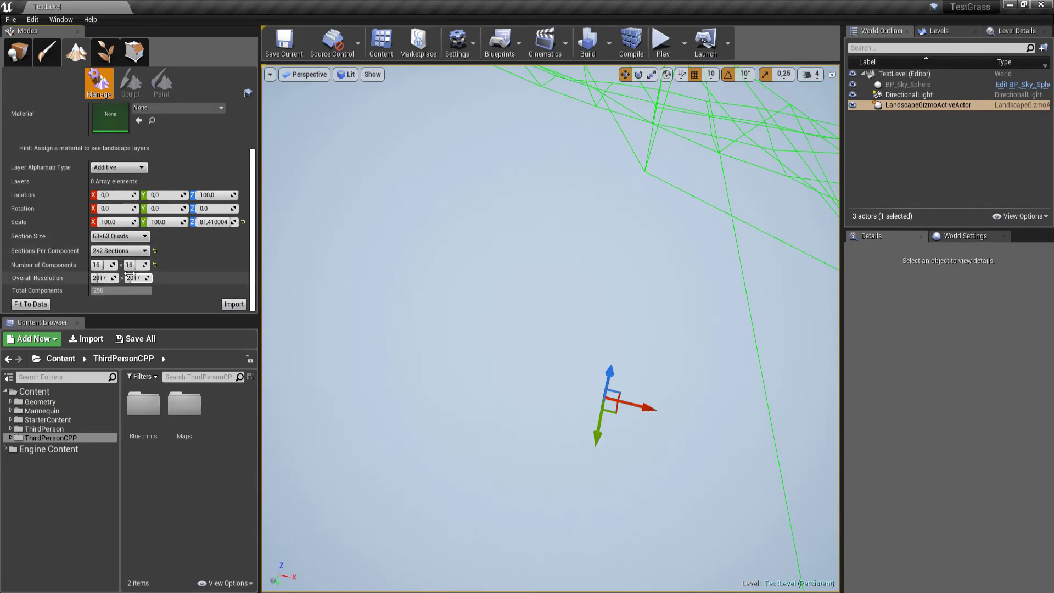
pyautogui.hotkey('alt', 'Tab')
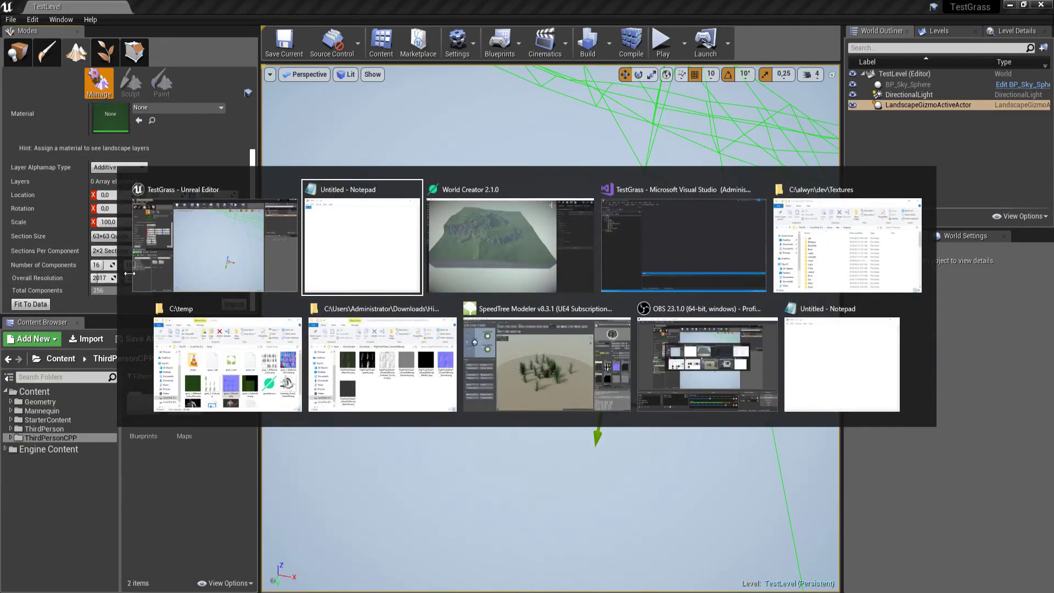
pyautogui.press('Escape')
pyautogui.press('super+r')
pyautogui.write('chrome')
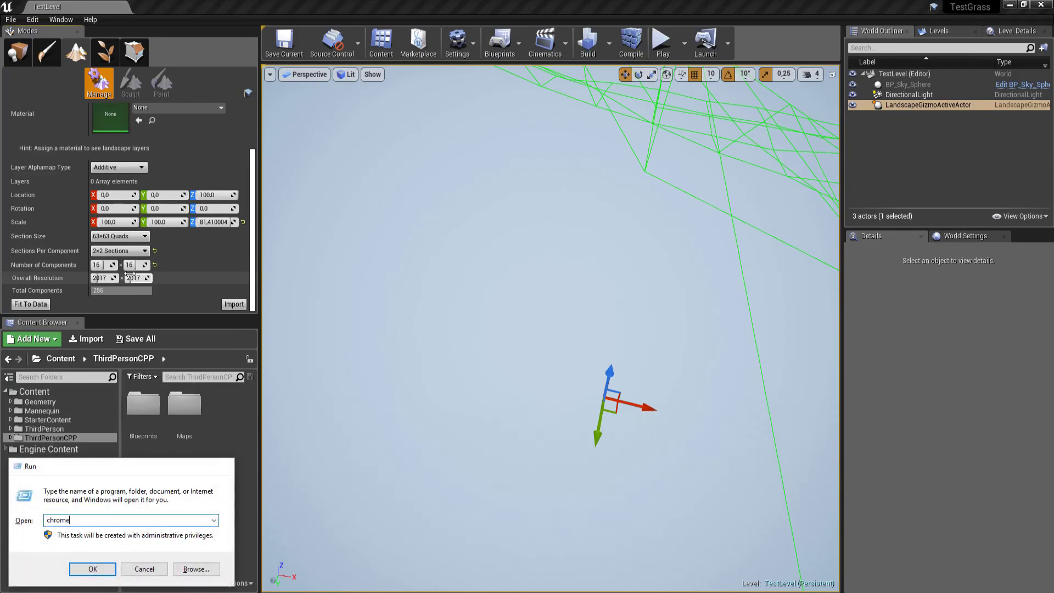
pyautogui.press('Return')
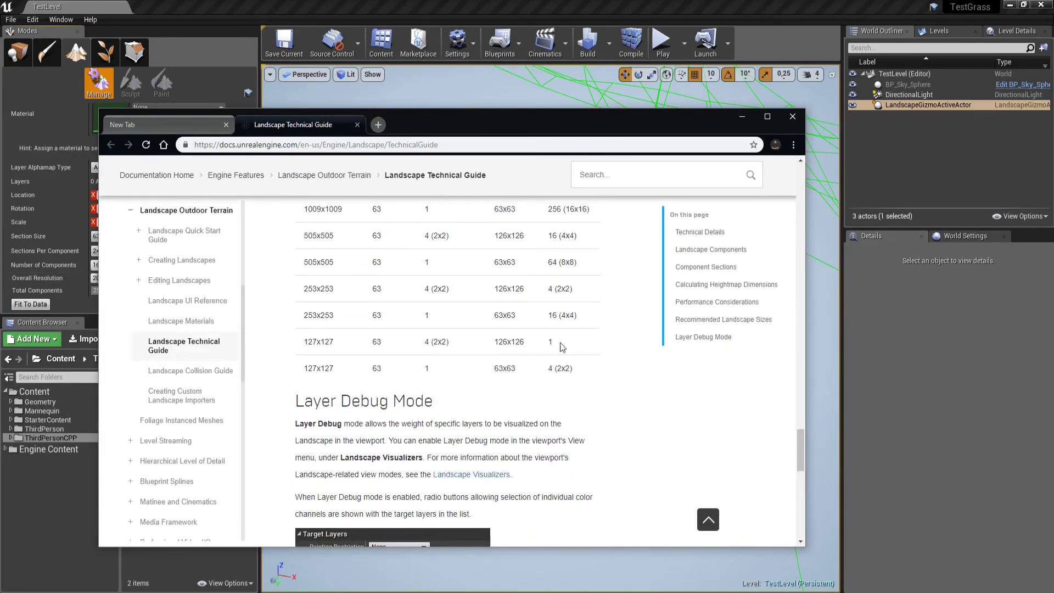
pyautogui.scroll(3, 569, 336)
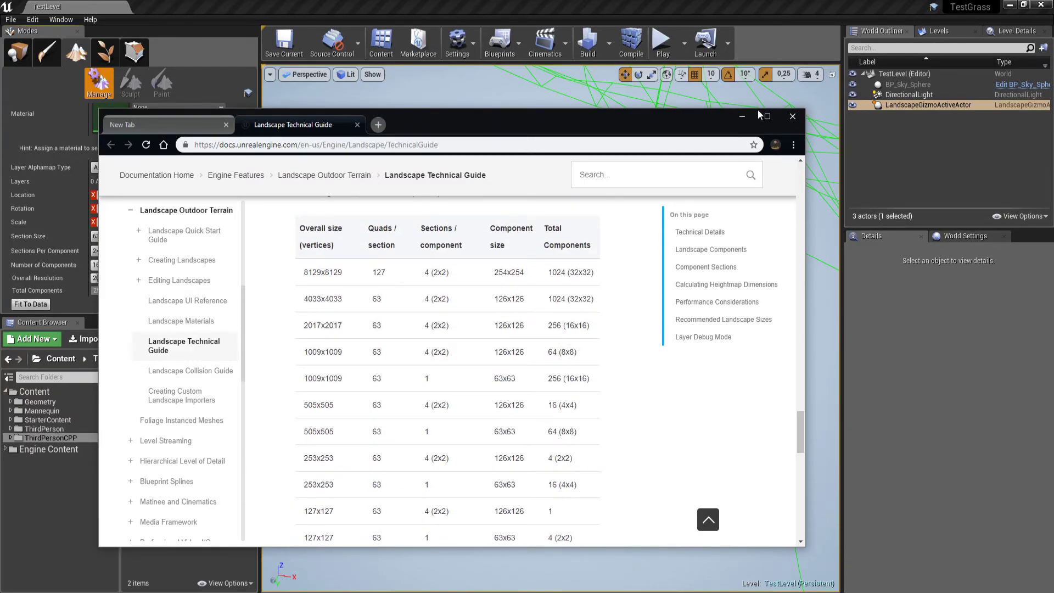
pyautogui.click(792, 116)
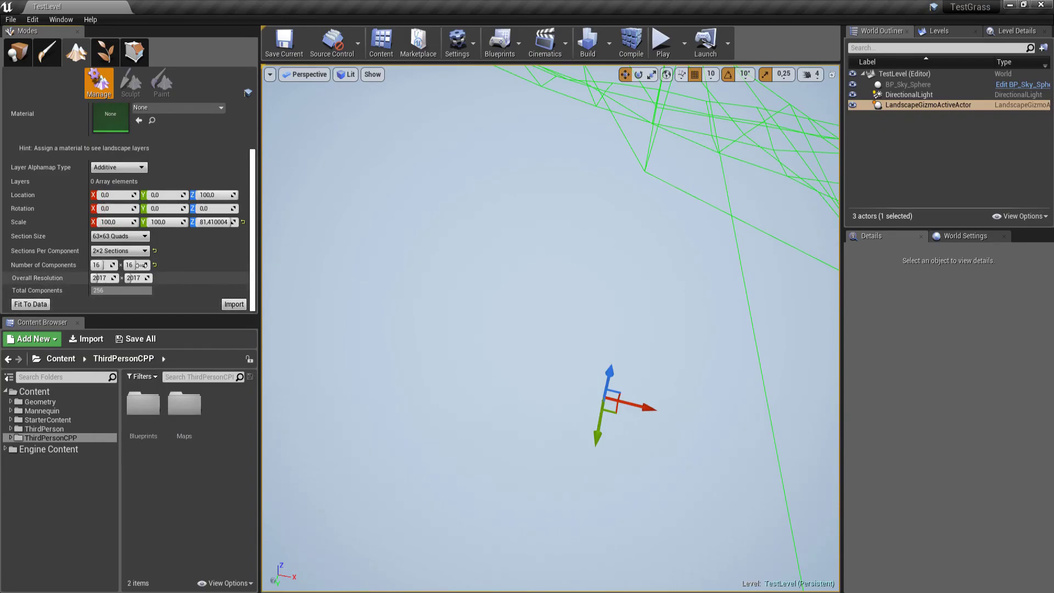
# Review the new landscape settings and import the heightmap at 2017 × 2017 with 2×2 sections and 16 × 16 components
pyautogui.scroll(2, 215, 223)
pyautogui.scroll(-2, 215, 222)
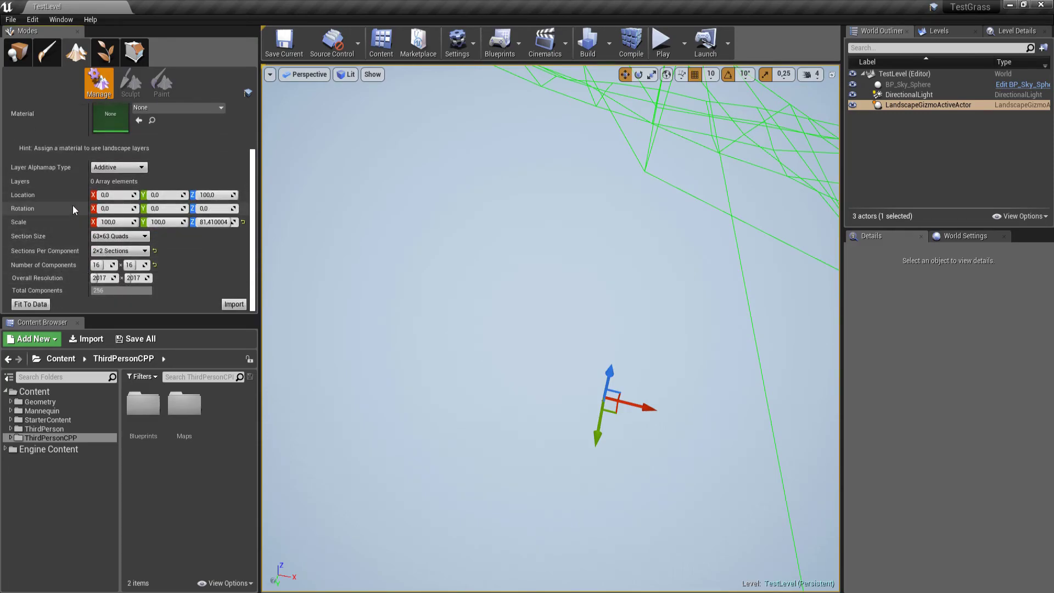
pyautogui.scroll(2, 137, 236)
pyautogui.scroll(-2, 173, 208)
pyautogui.scroll(-1, 173, 208)
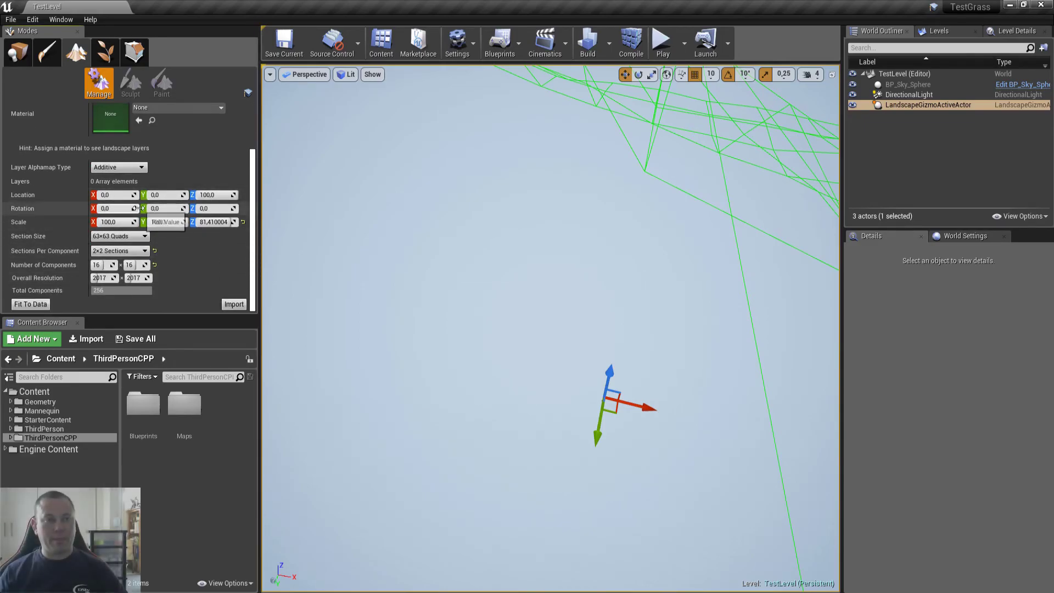
pyautogui.click(234, 304)
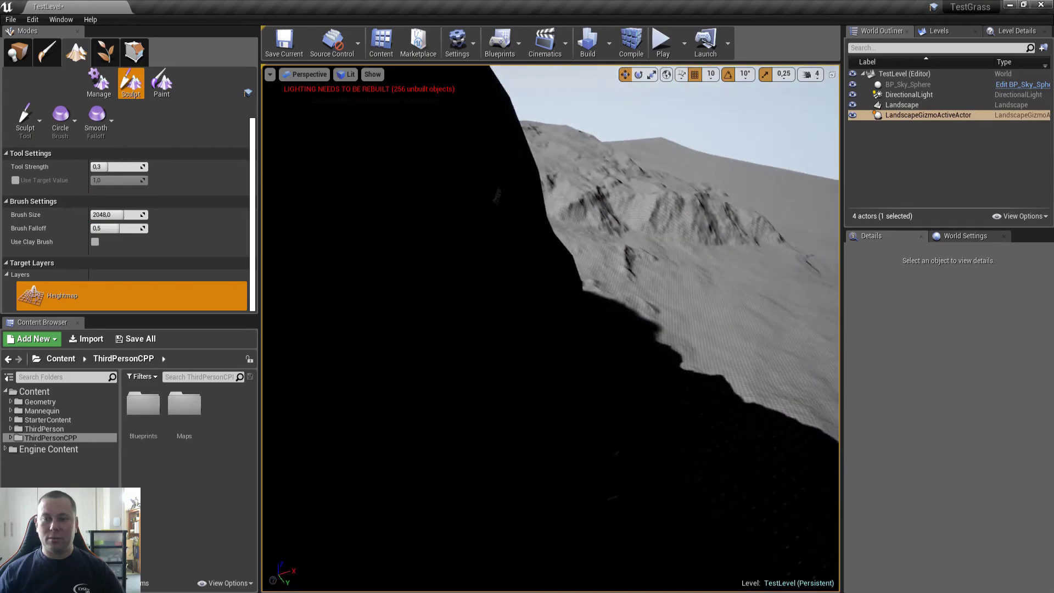
# Set the DirectionalLight's mobility to Movable
pyautogui.moveTo(551, 327); pyautogui.dragTo(440, 333, button='right')
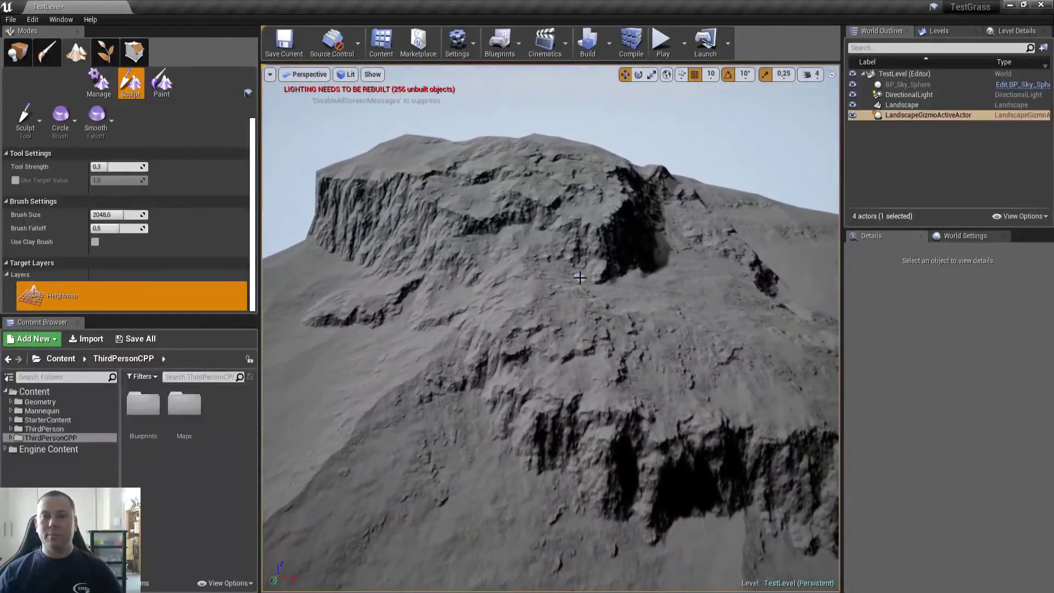
pyautogui.click(909, 95)
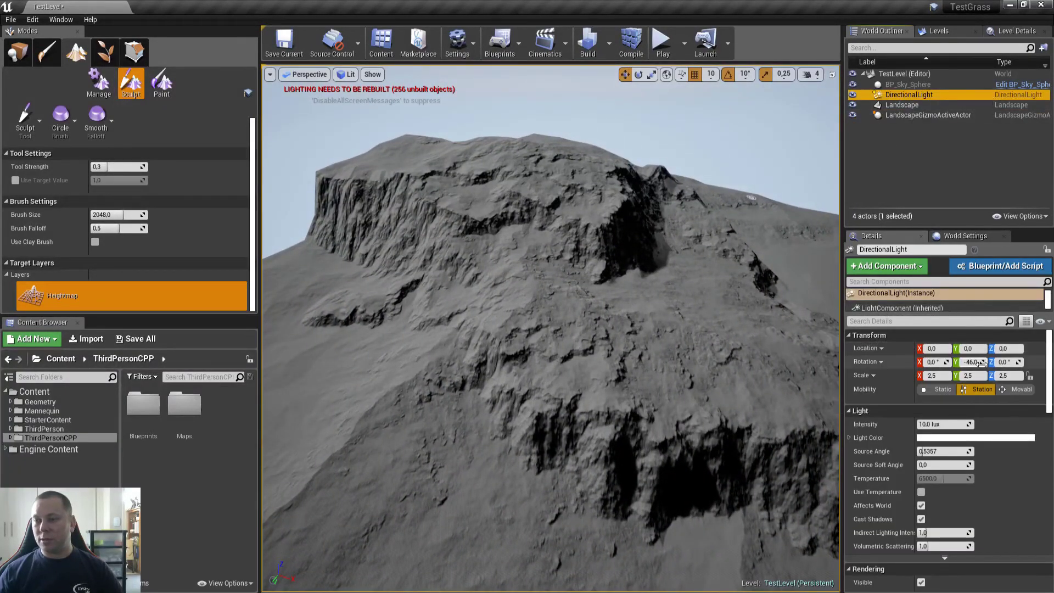
pyautogui.click(1018, 389)
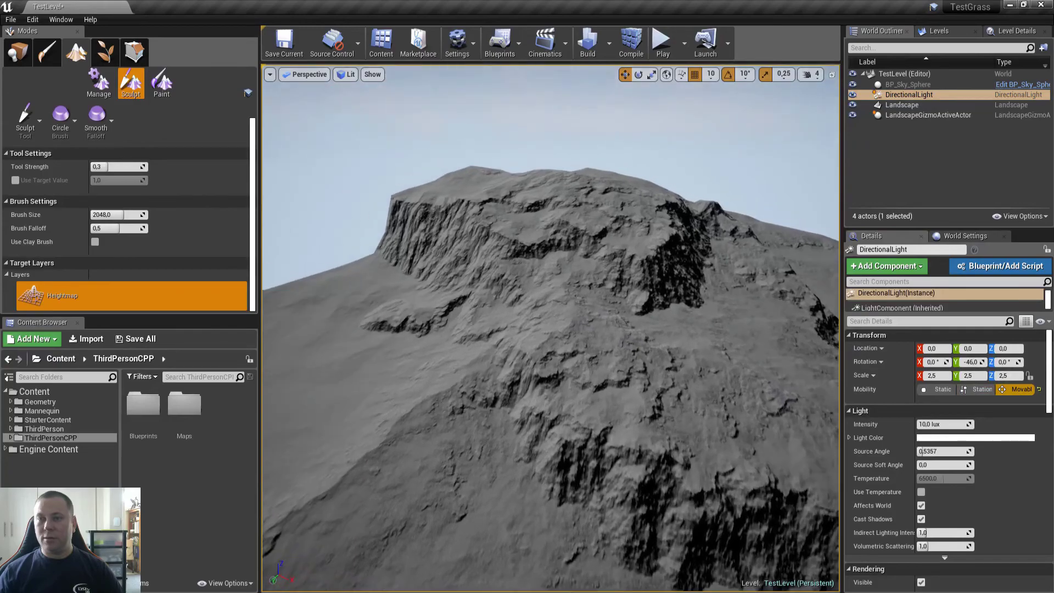
# Examine the imported landscape's cliffs, slopes and overall shape from several viewpoints
pyautogui.press('w')
pyautogui.moveTo(571, 242); pyautogui.dragTo(539, 237, button='right')
pyautogui.press('w')
pyautogui.press('w')
pyautogui.press('s')
pyautogui.press('w')
pyautogui.press('w')
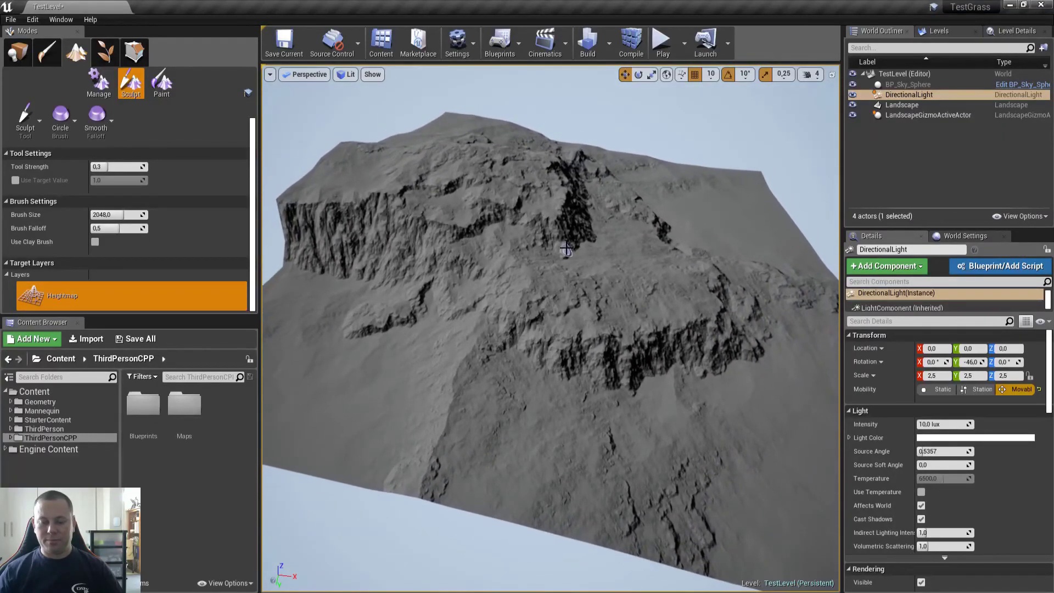
pyautogui.press('F11')
pyautogui.moveTo(566, 248); pyautogui.dragTo(561, 241, button='right')
pyautogui.press('F11')
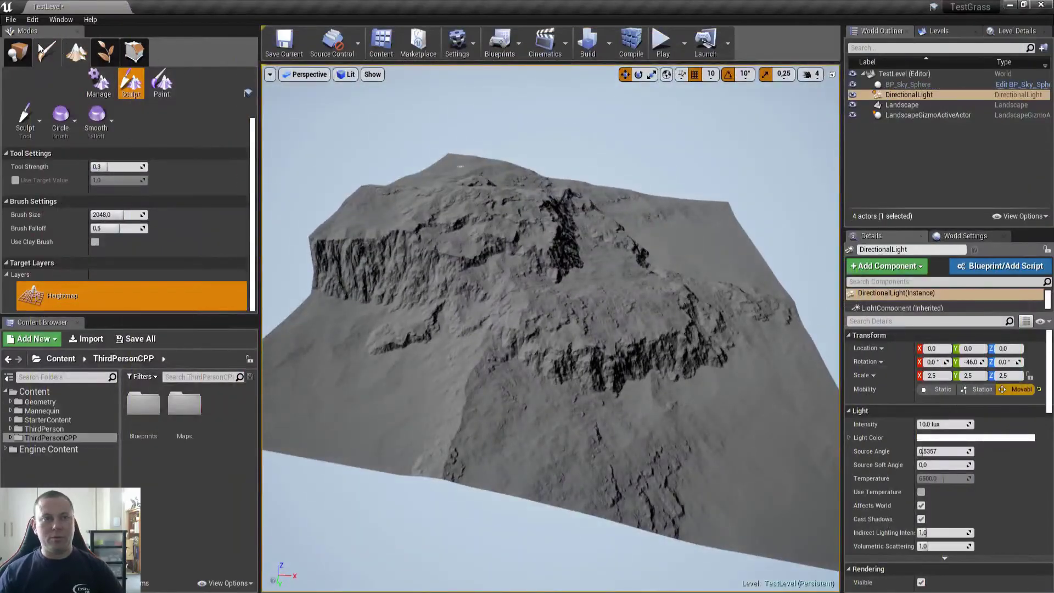
# Return to Place mode, show the viewport full screen and select the landscape
pyautogui.click(19, 53)
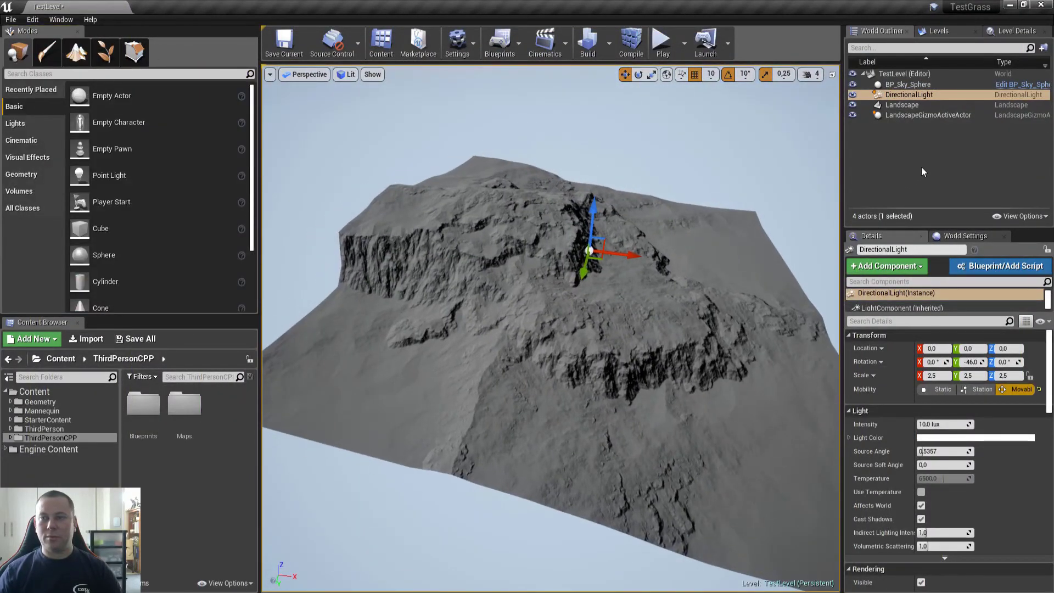
pyautogui.click(911, 174)
pyautogui.moveTo(633, 254); pyautogui.dragTo(713, 210, button='right')
pyautogui.click(915, 113)
pyautogui.moveTo(542, 311); pyautogui.dragTo(561, 283, button='right')
pyautogui.press('F11')
pyautogui.click(665, 271)
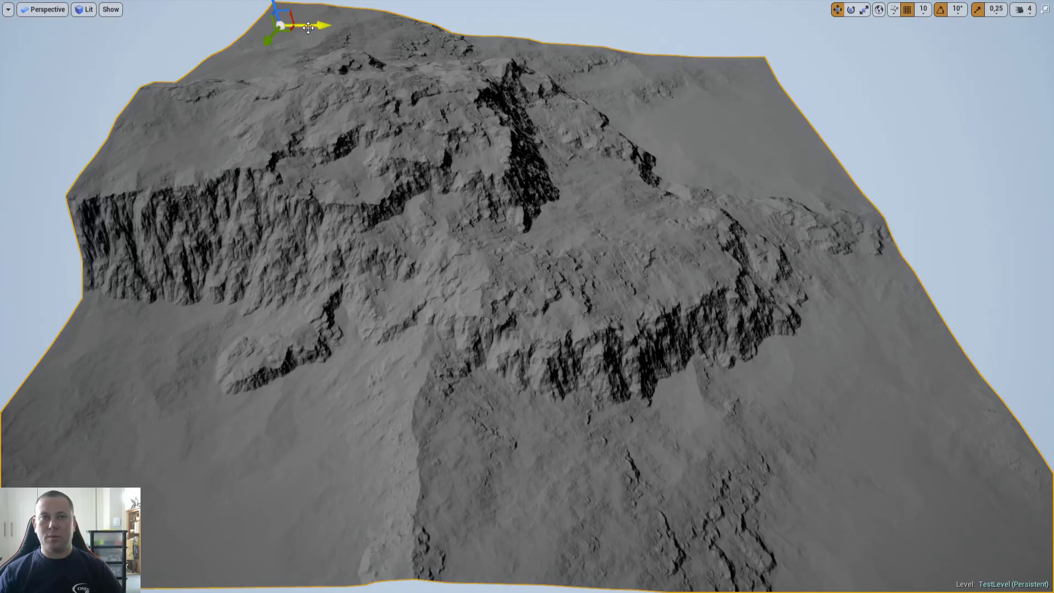
# Switch to World Creator and compare its terrain with the landscape imported into Unreal
pyautogui.hotkey('alt', 'Tab')
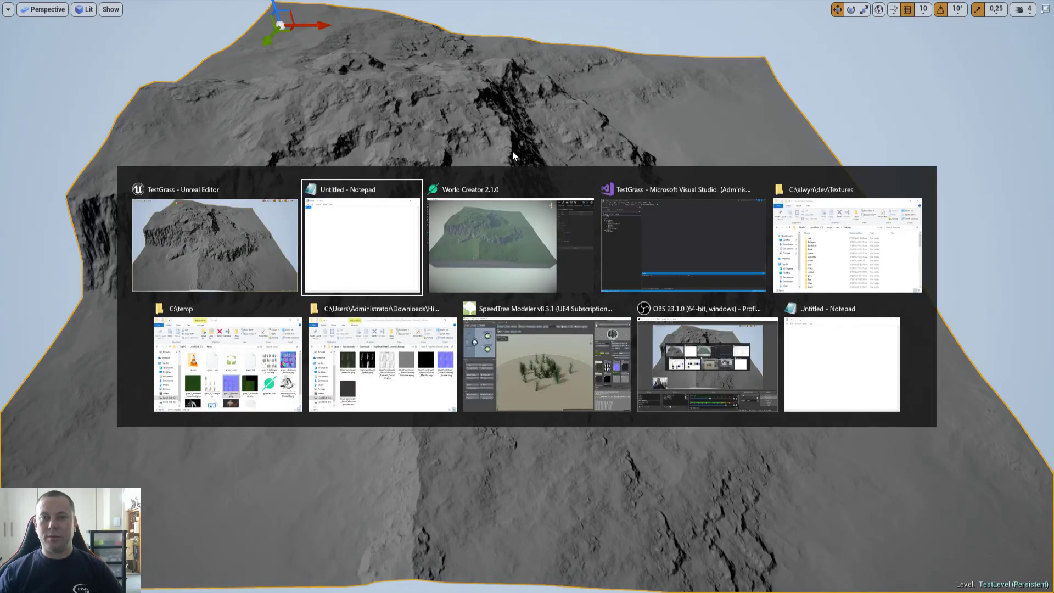
pyautogui.click(513, 183)
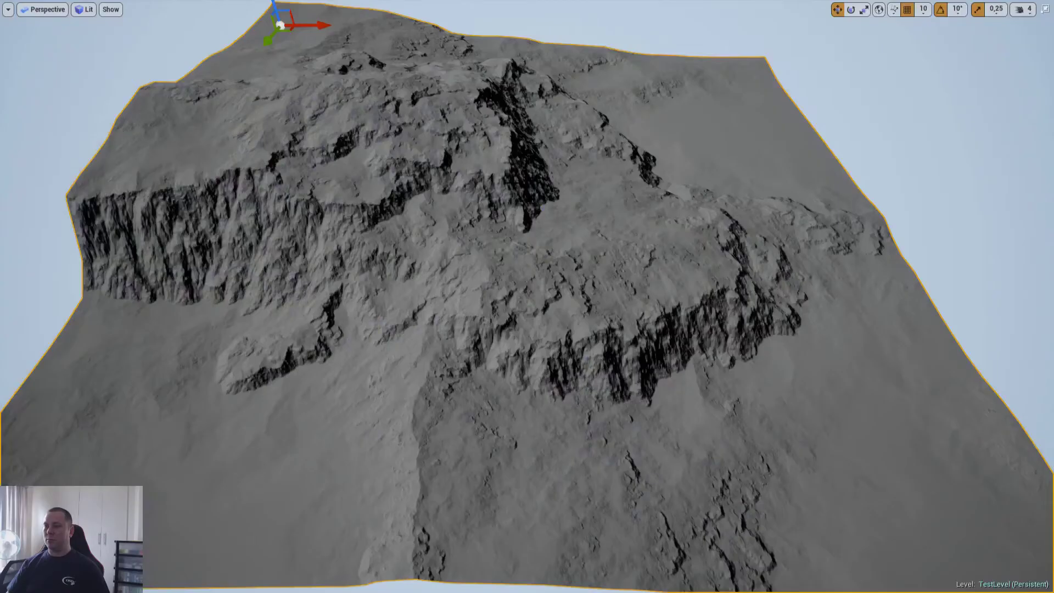
pyautogui.moveTo(513, 183); pyautogui.dragTo(447, 183, button='right')
pyautogui.press('g')
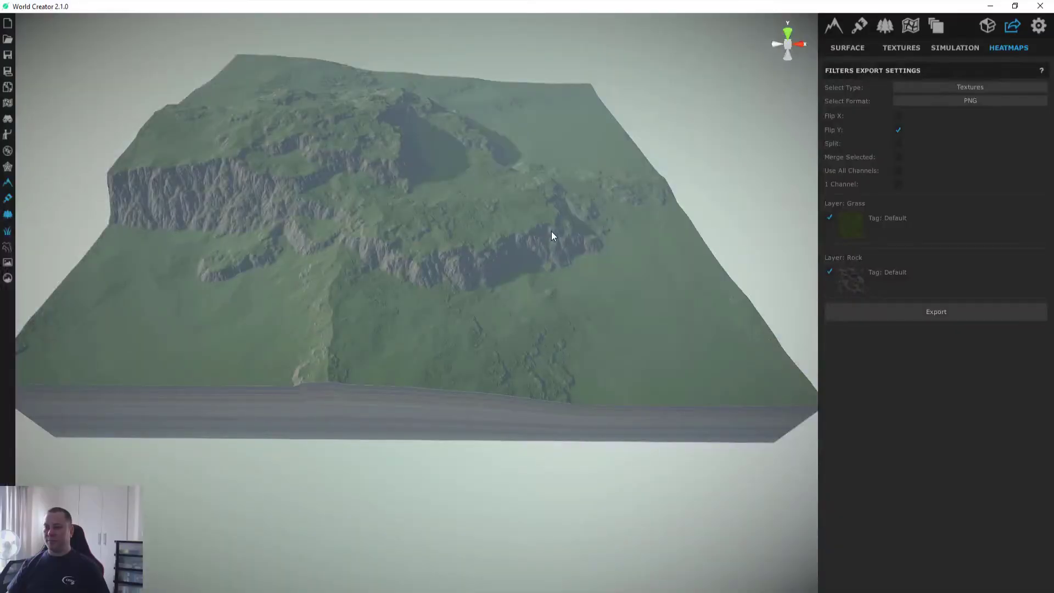
pyautogui.moveTo(552, 232); pyautogui.dragTo(551, 232, button='right')
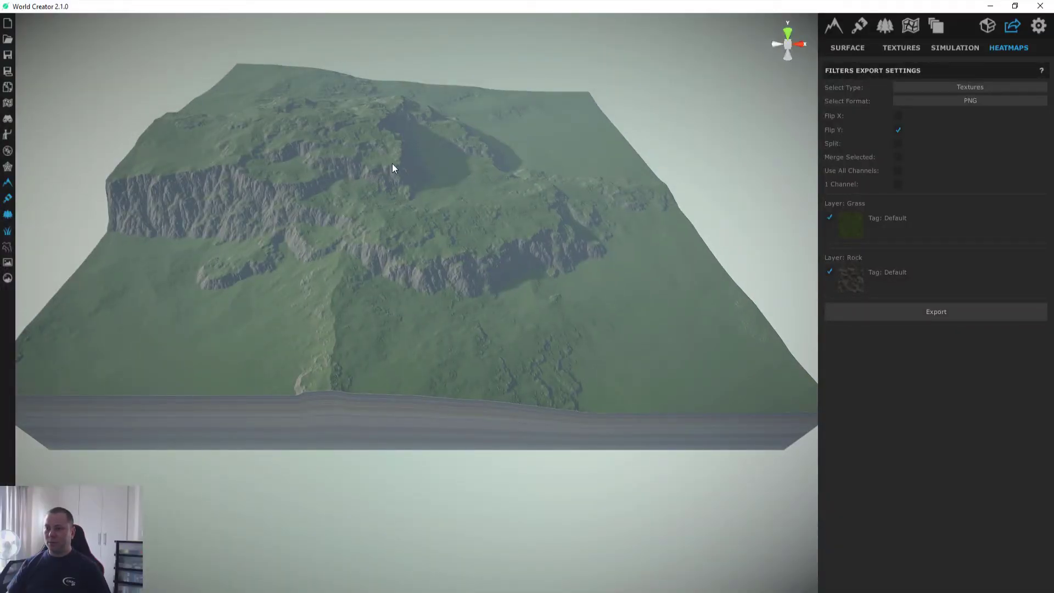
# Switch back to Unreal Editor, reangle the landscape view and deselect the landscape
pyautogui.hotkey('alt', 'Tab')
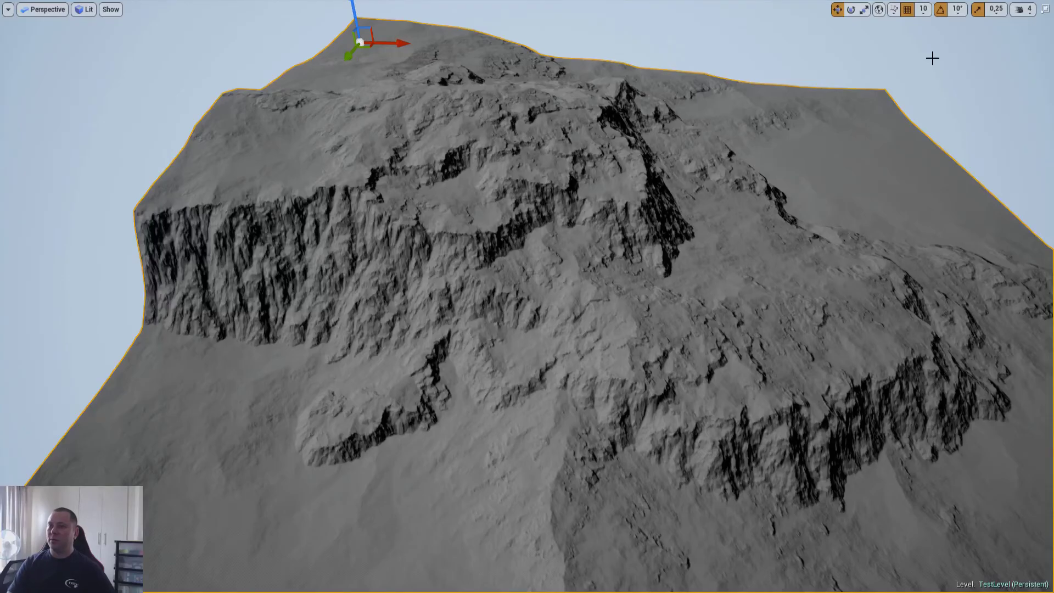
pyautogui.moveTo(652, 149); pyautogui.dragTo(571, 166, button='right')
pyautogui.press('Escape')
# Examine the landscape's cliffs, ridges and slopes up close, including in the normal editor layout
pyautogui.press('w')
pyautogui.press('w')
pyautogui.press('w')
pyautogui.press('w')
pyautogui.press('w')
pyautogui.press('w')
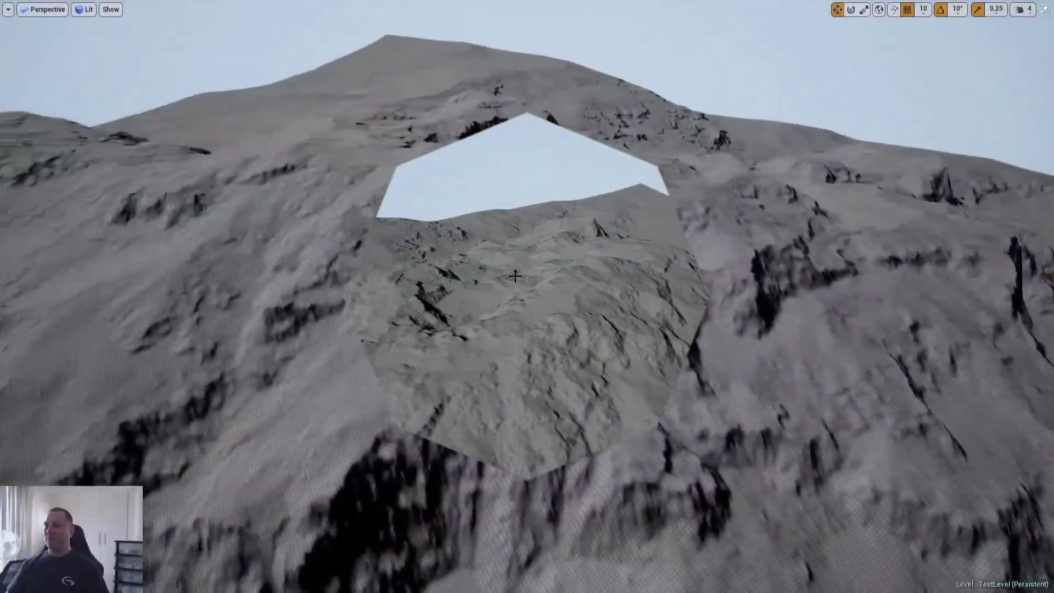
pyautogui.moveTo(549, 329); pyautogui.dragTo(541, 332, button='right')
pyautogui.press('w')
pyautogui.moveTo(541, 332); pyautogui.dragTo(832, 333, button='right')
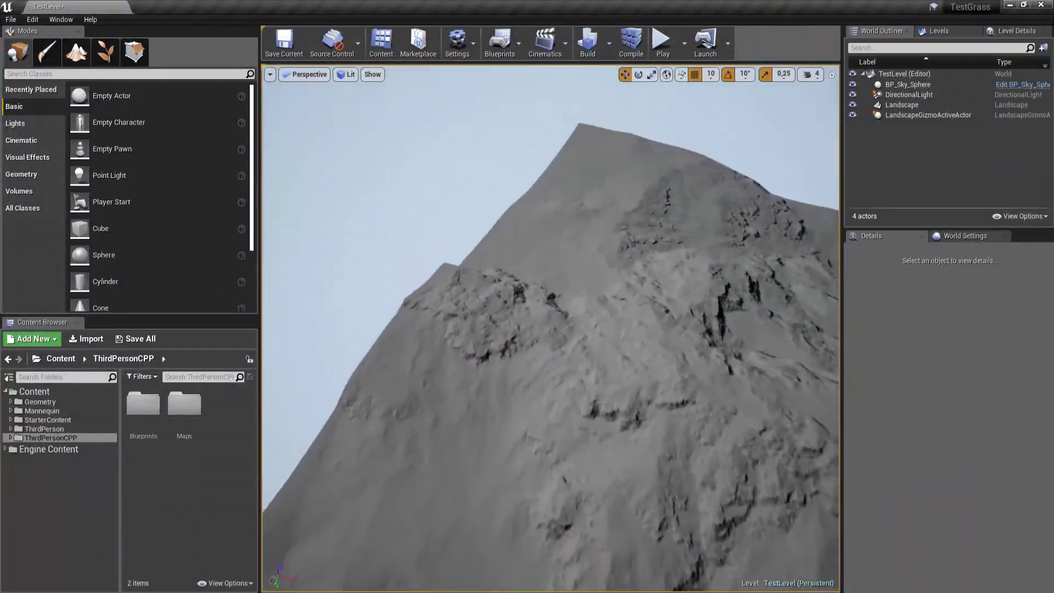
pyautogui.press('w')
pyautogui.press('w')
pyautogui.press('w')
pyautogui.press('w')
pyautogui.press('s')
pyautogui.moveTo(521, 273); pyautogui.dragTo(516, 277, button='right')
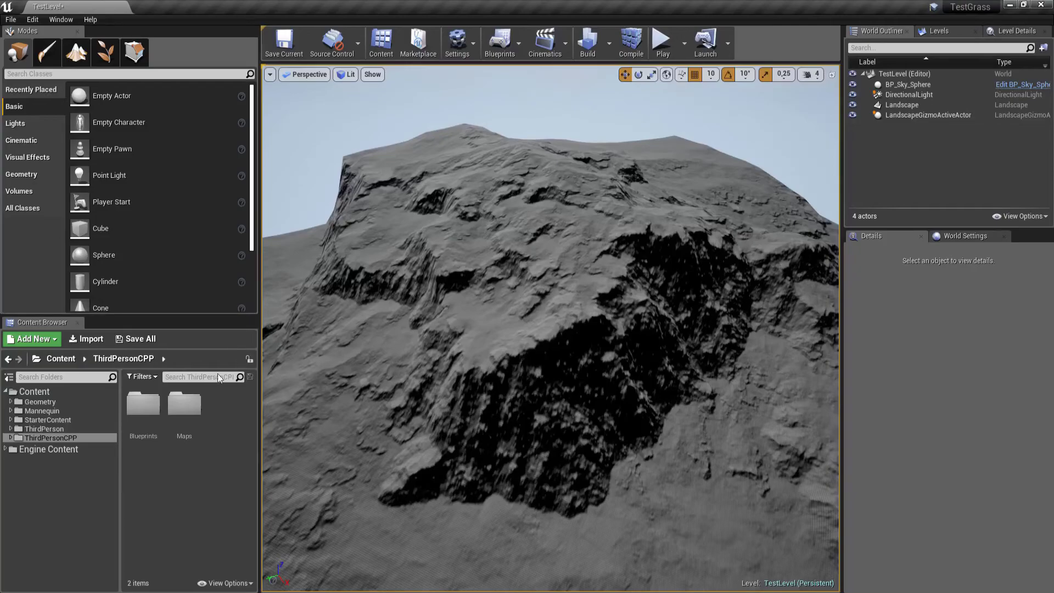
pyautogui.press('s')
pyautogui.moveTo(565, 324); pyautogui.dragTo(565, 333, button='right')
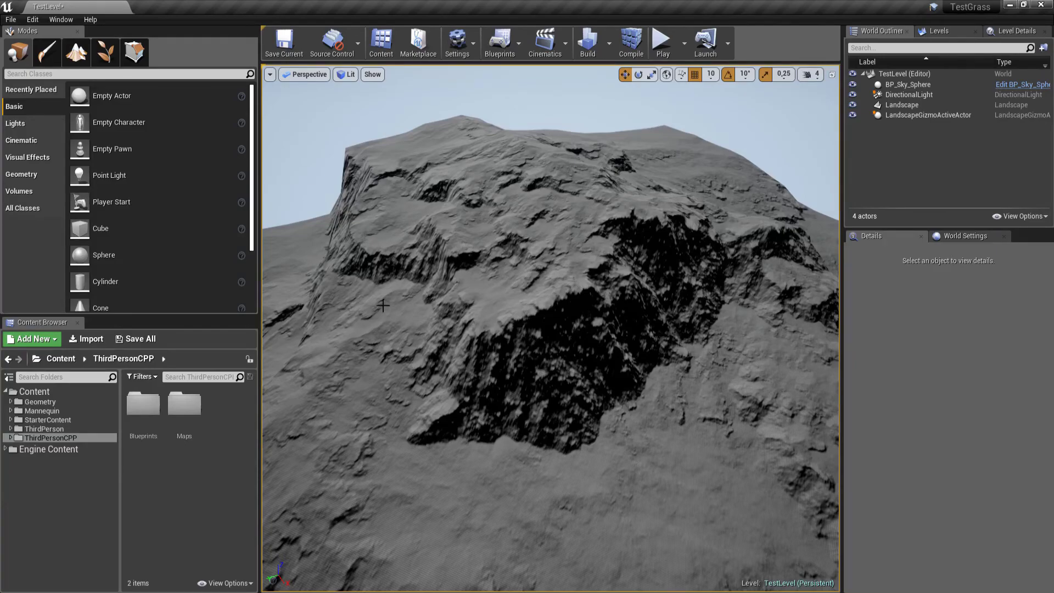
# Save the level and create a new material named Landscape in the Geometry folder
pyautogui.hotkey('ctrl', 's')
pyautogui.click(41, 403)
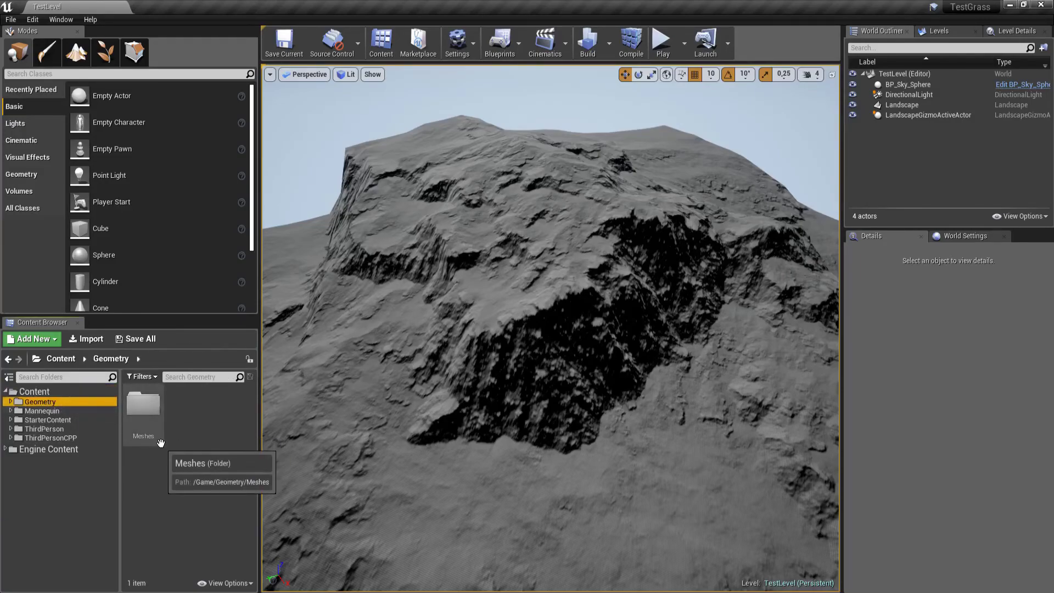
pyautogui.rightClick(189, 415)
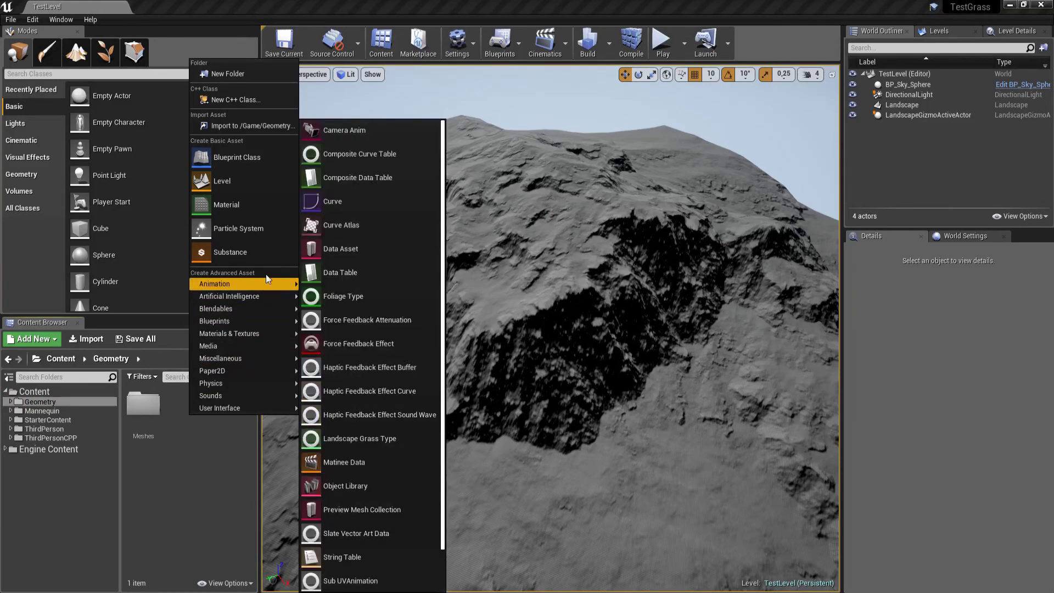
pyautogui.click(230, 205)
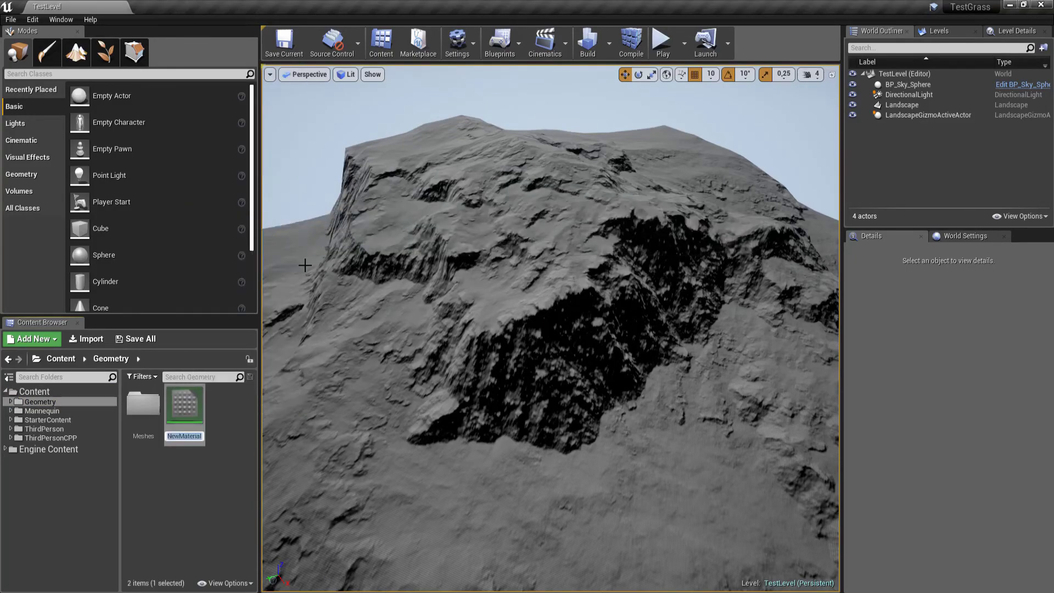
pyautogui.write('Landscape')
pyautogui.press('Return')
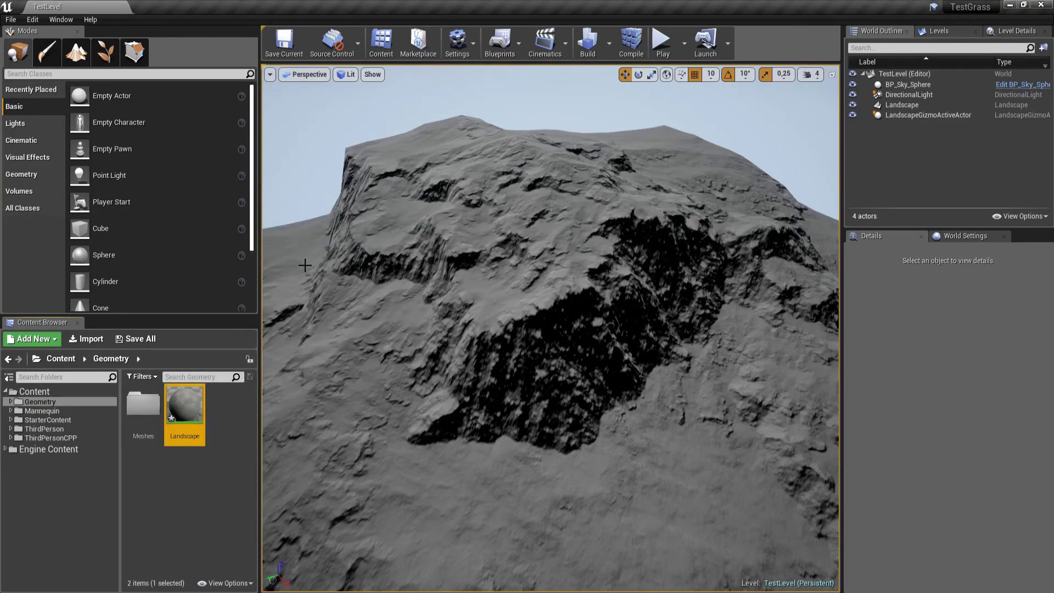
# Open the Landscape material and add a LandscapeLayerCoords node well away from the main material node
pyautogui.doubleClick(197, 391)
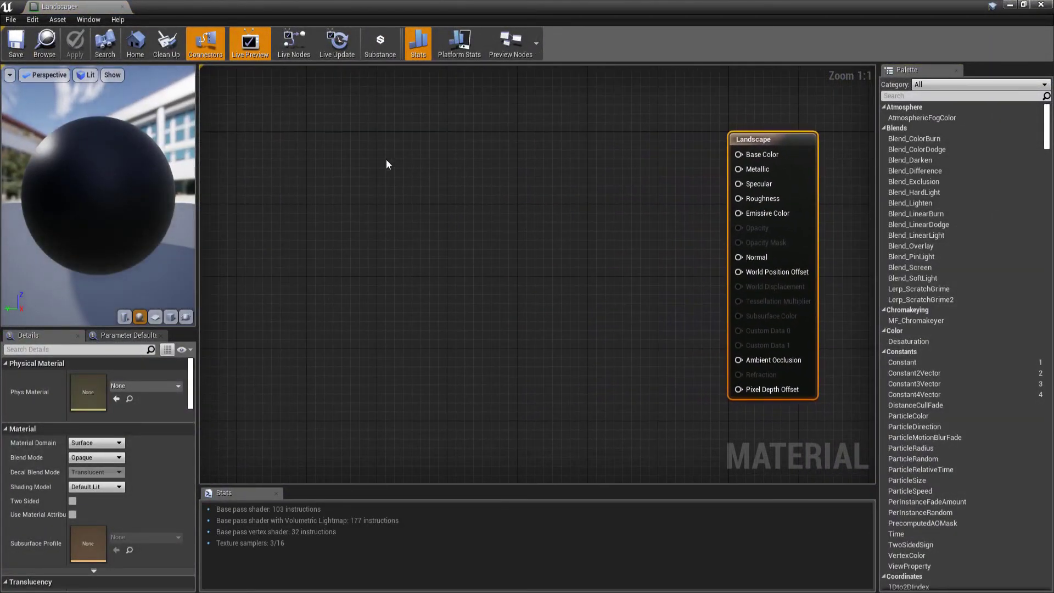
pyautogui.rightClick(357, 151)
pyautogui.write('lands')
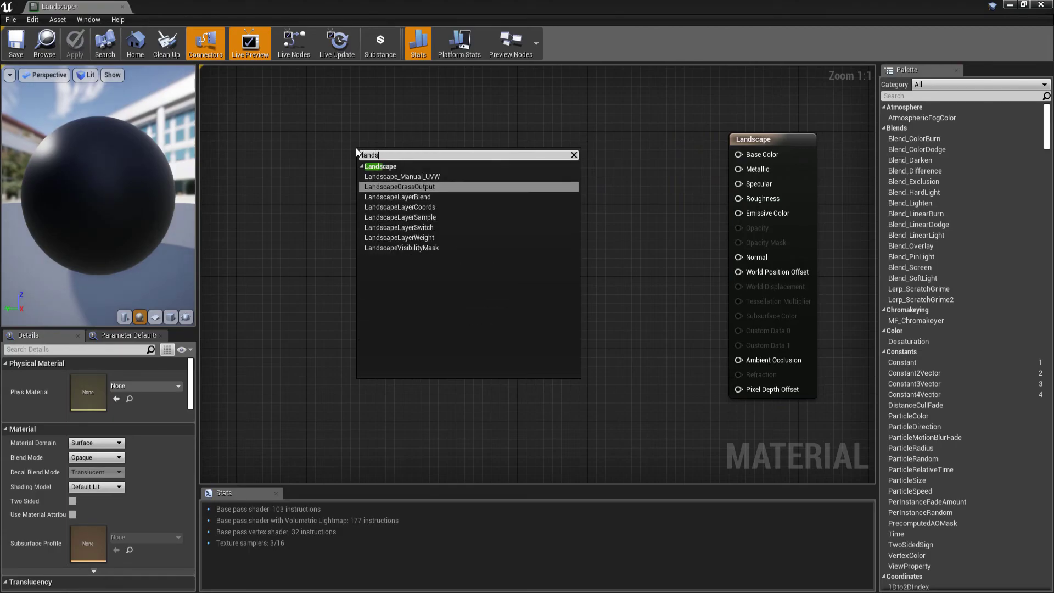
pyautogui.click(423, 208)
pyautogui.moveTo(385, 160); pyautogui.dragTo(282, 163)
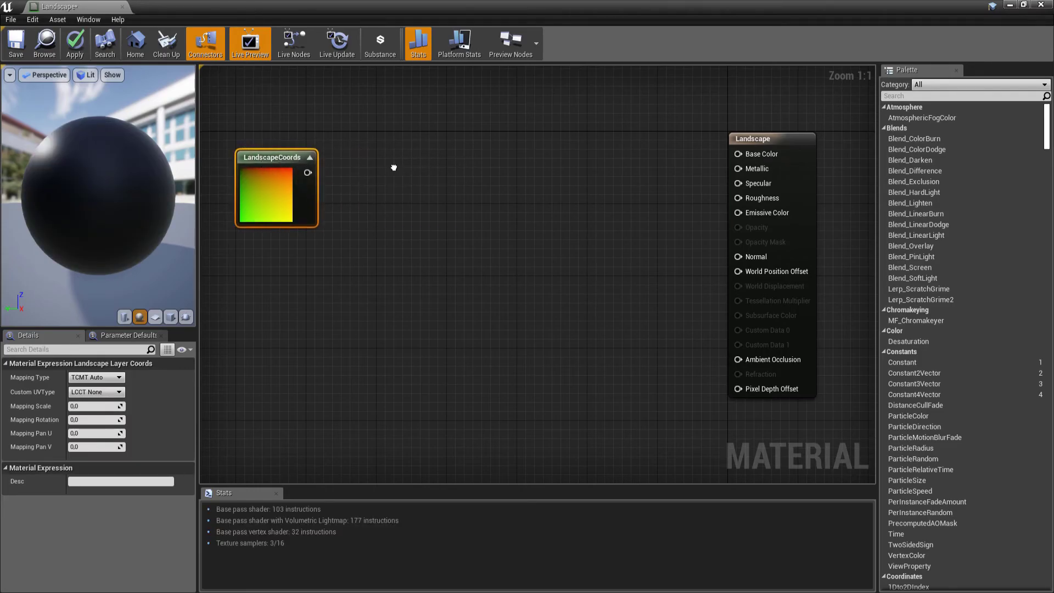
# Add a LandscapeLayerBlend node beside LandscapeCoords and give it two layer entries
pyautogui.rightClick(393, 168)
pyautogui.write('land')
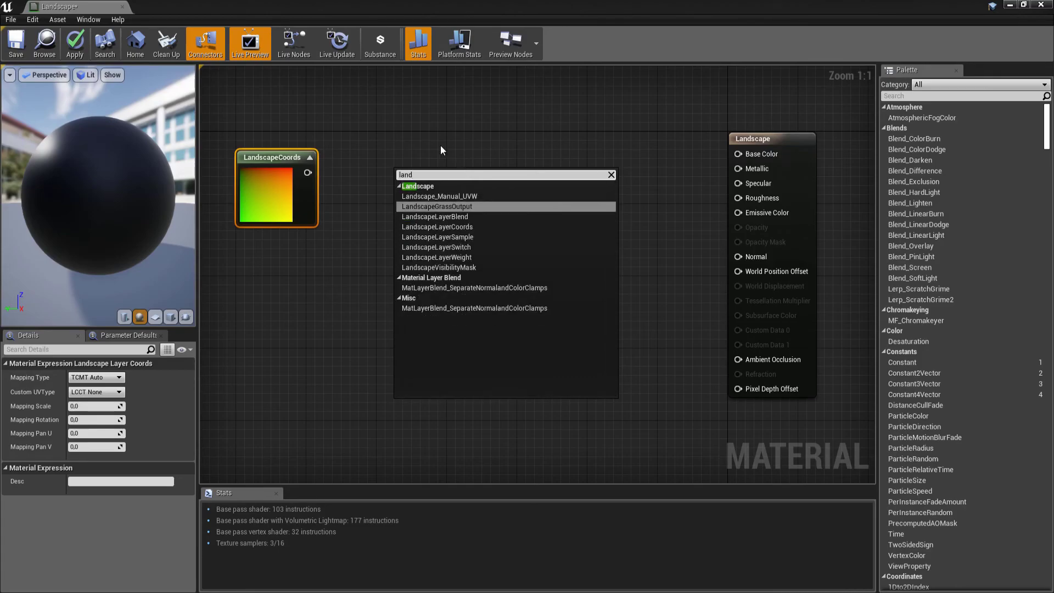
pyautogui.click(490, 216)
pyautogui.moveTo(425, 178); pyautogui.dragTo(460, 189)
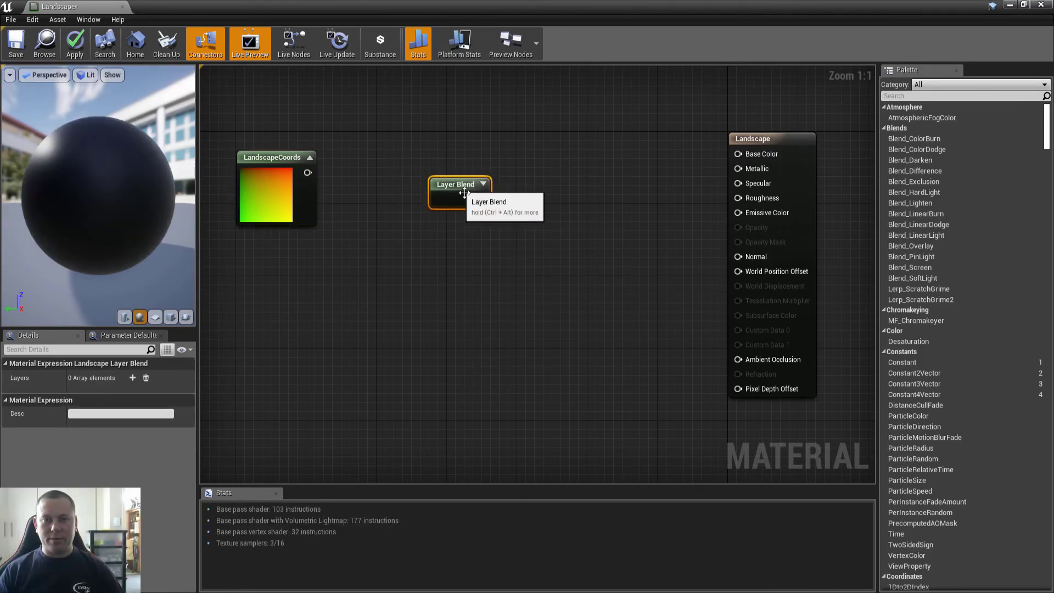
pyautogui.click(133, 377)
pyautogui.click(131, 378)
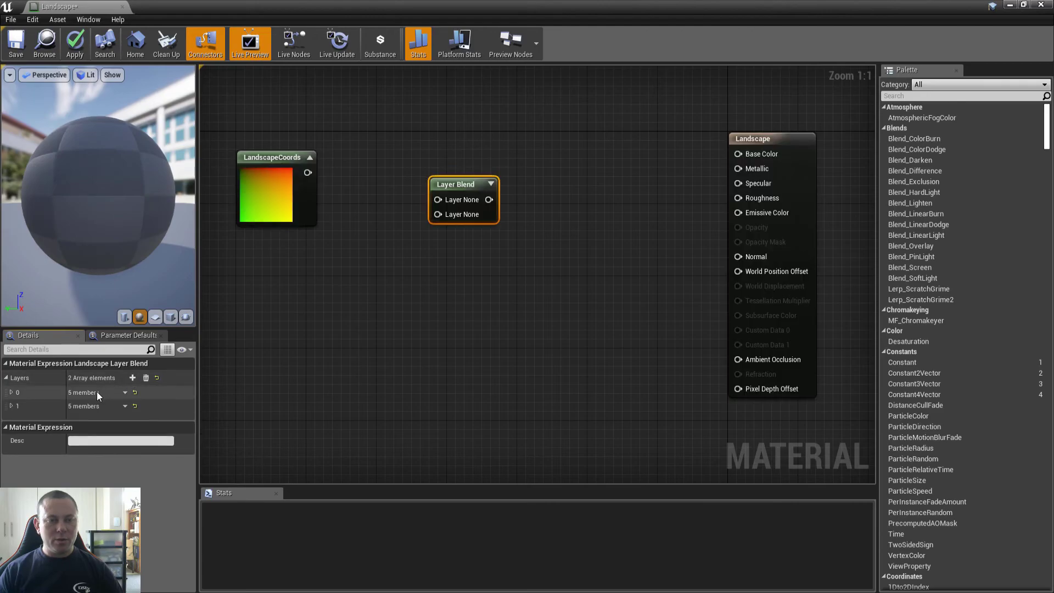
# Name the two Layer Blend layers Grass and Rock
pyautogui.click(12, 404)
pyautogui.click(12, 392)
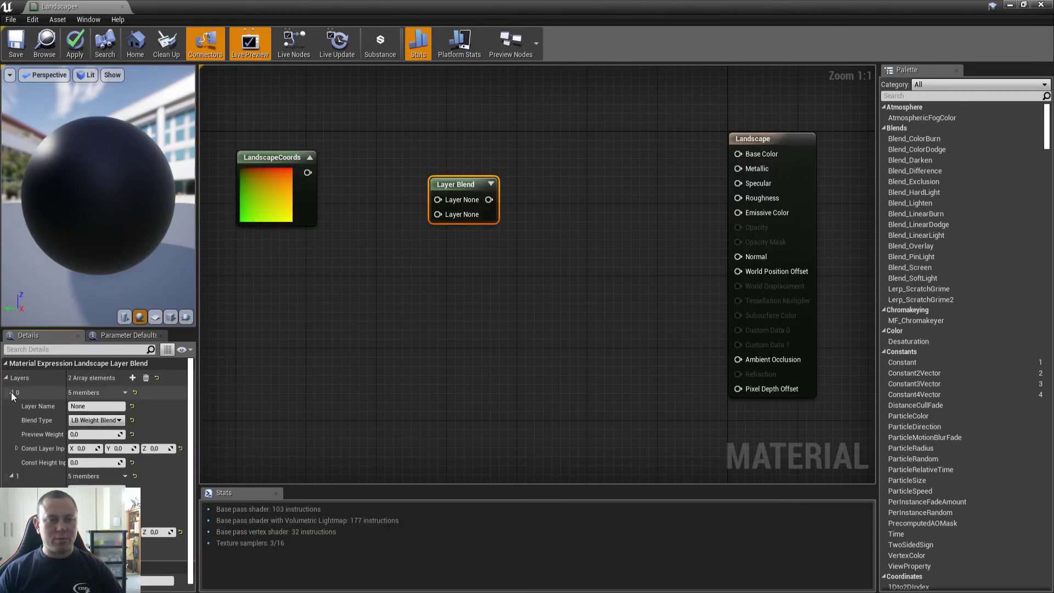
pyautogui.click(79, 405)
pyautogui.write('Grass')
pyautogui.press('Return')
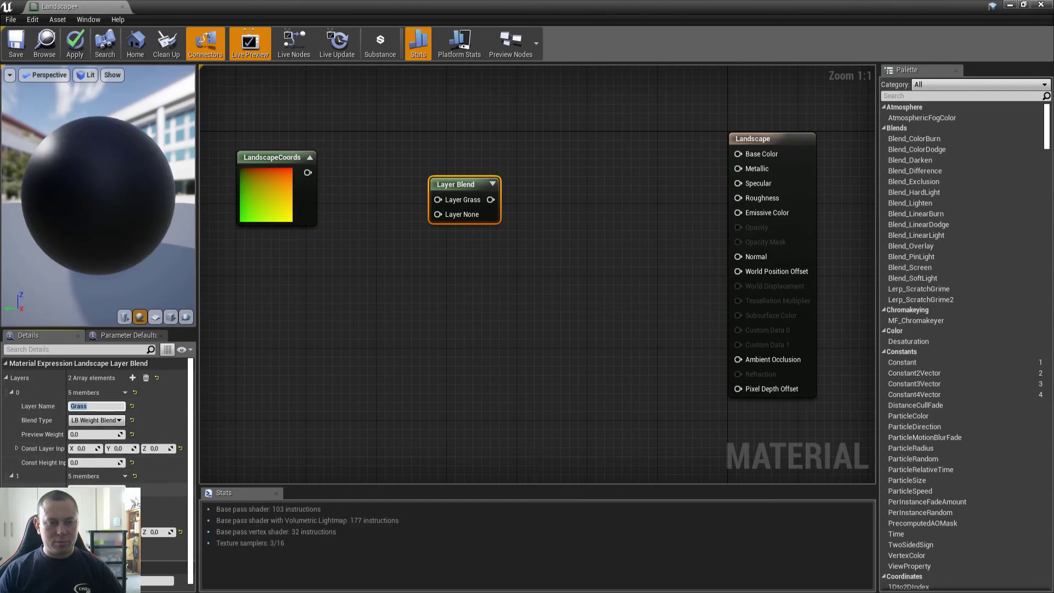
pyautogui.write('Rock')
pyautogui.press('Return')
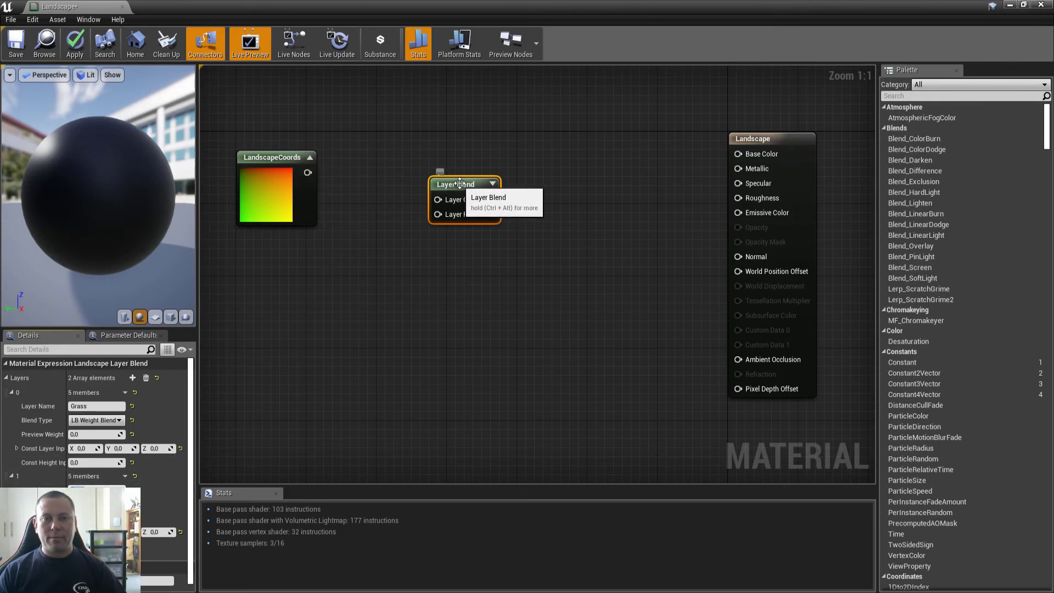
# Spread the nodes apart, add two Texture Sample nodes between LandscapeCoords and the Layer Blend, and select the upper one
pyautogui.moveTo(456, 185); pyautogui.dragTo(517, 203)
pyautogui.moveTo(270, 161); pyautogui.dragTo(243, 152)
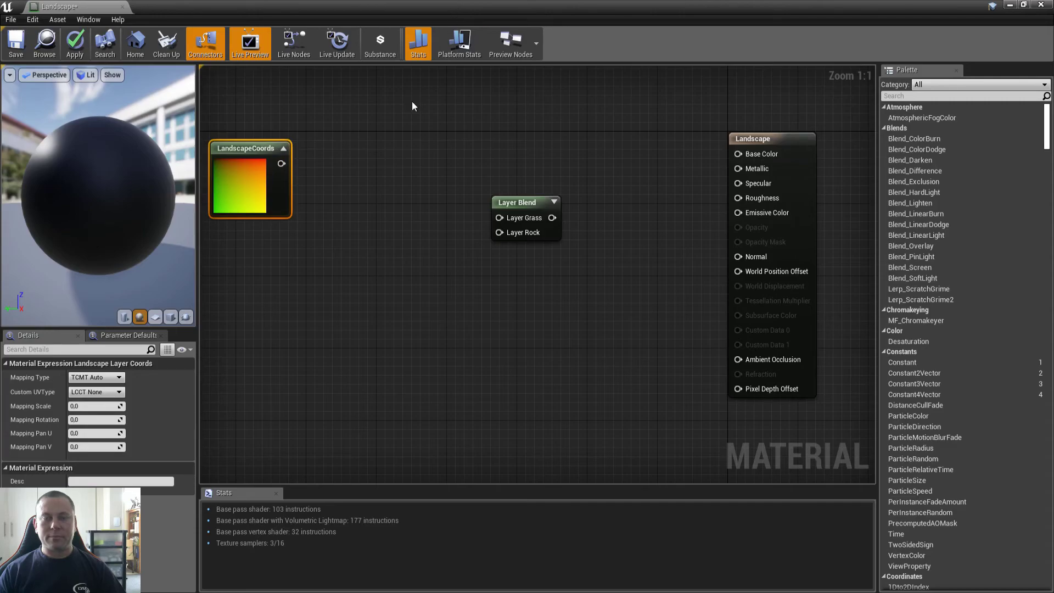
pyautogui.click(377, 196)
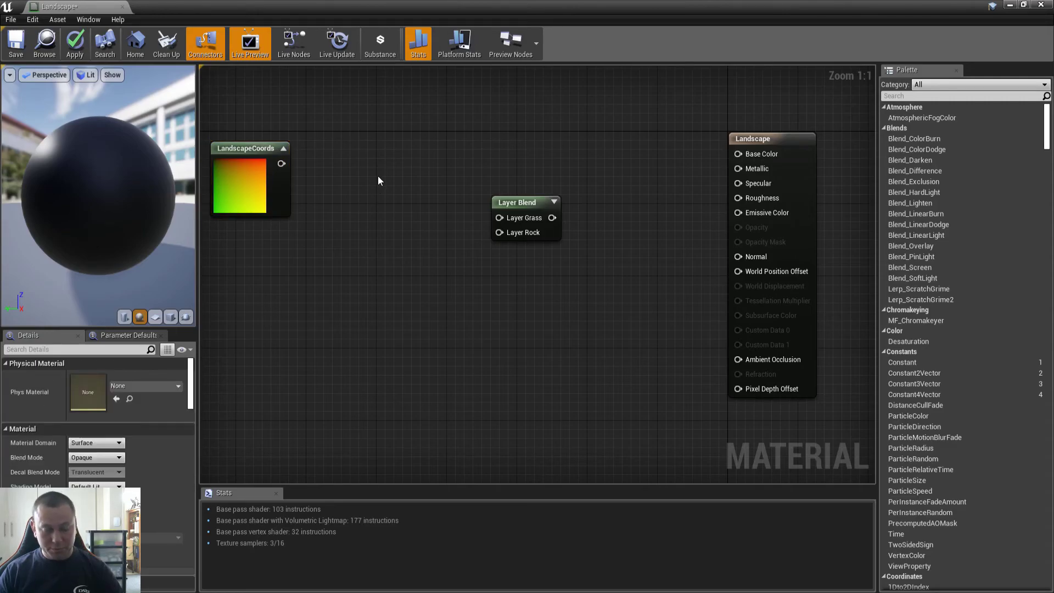
pyautogui.click(377, 179)
pyautogui.click(370, 360)
pyautogui.click(387, 371)
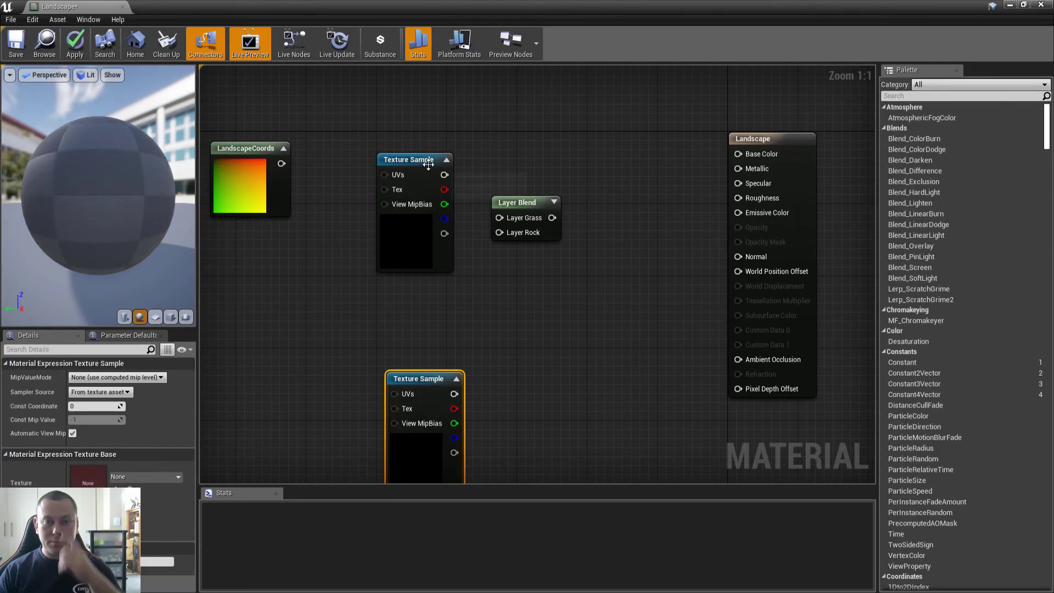
pyautogui.moveTo(415, 160); pyautogui.dragTo(423, 166)
pyautogui.moveTo(427, 380); pyautogui.dragTo(418, 338)
pyautogui.click(434, 250)
pyautogui.click(147, 476)
pyautogui.write('grass')
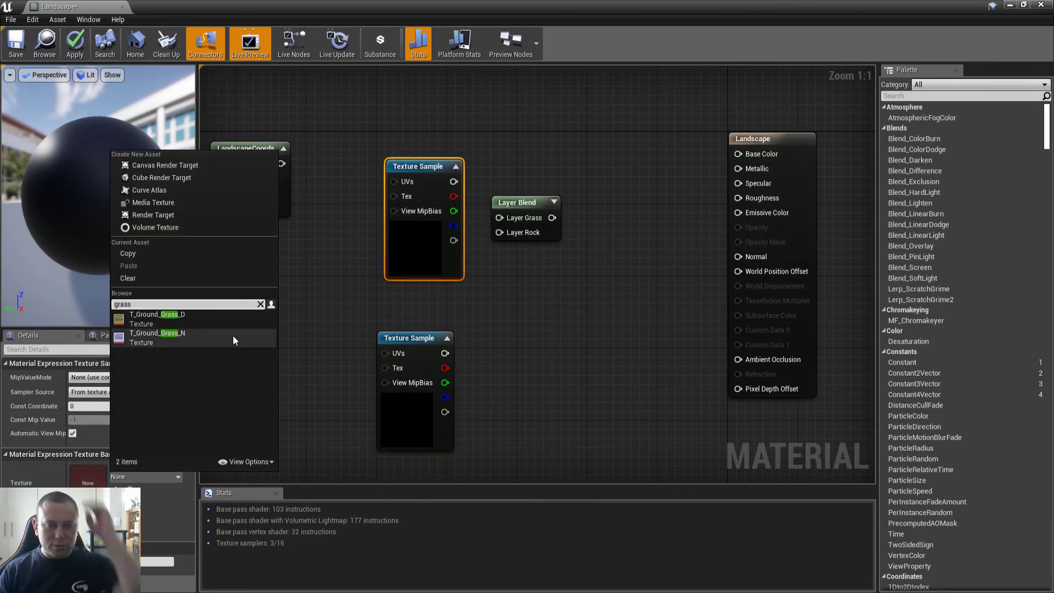
pyautogui.click(180, 335)
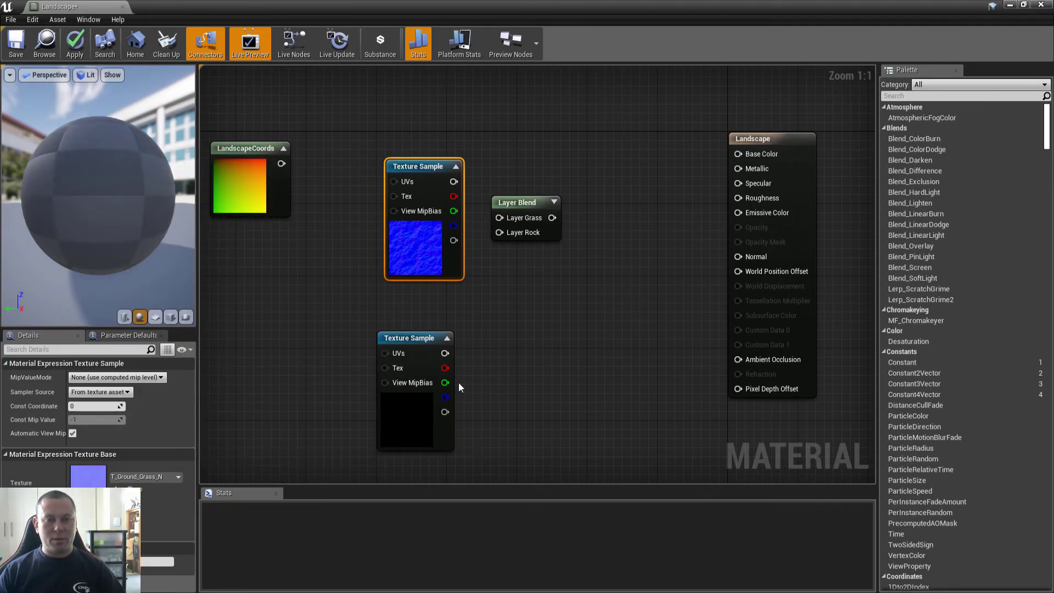
# Assign T_Ground_Grass_D to the upper Texture Sample and wire it between LandscapeCoords and the Layer Blend's Grass input
pyautogui.click(147, 477)
pyautogui.write('grass')
pyautogui.click(204, 318)
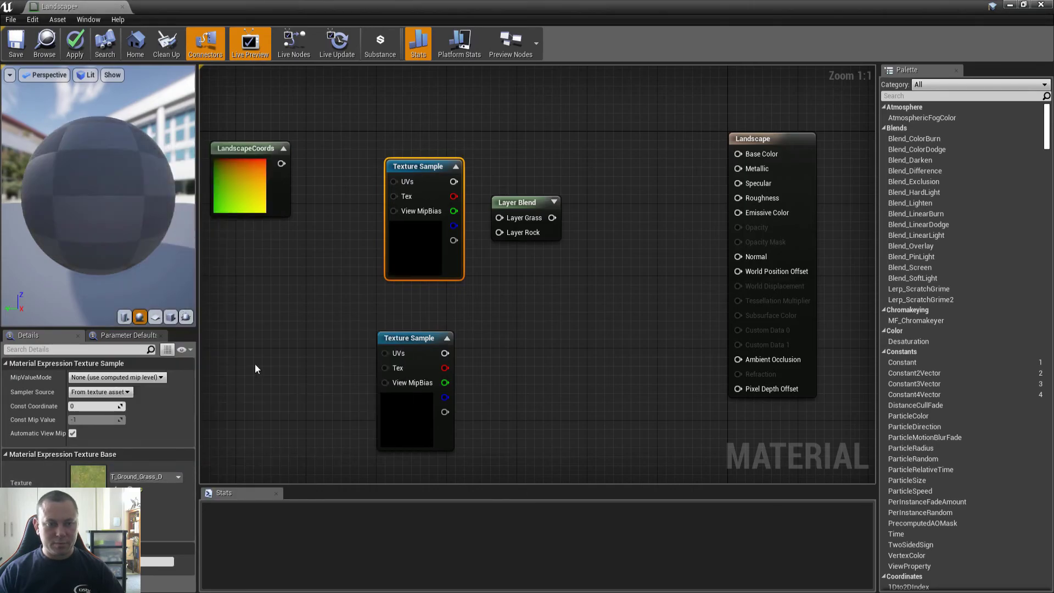
pyautogui.moveTo(417, 166); pyautogui.dragTo(382, 148)
pyautogui.moveTo(282, 163); pyautogui.dragTo(363, 164)
pyautogui.moveTo(418, 163); pyautogui.dragTo(502, 219)
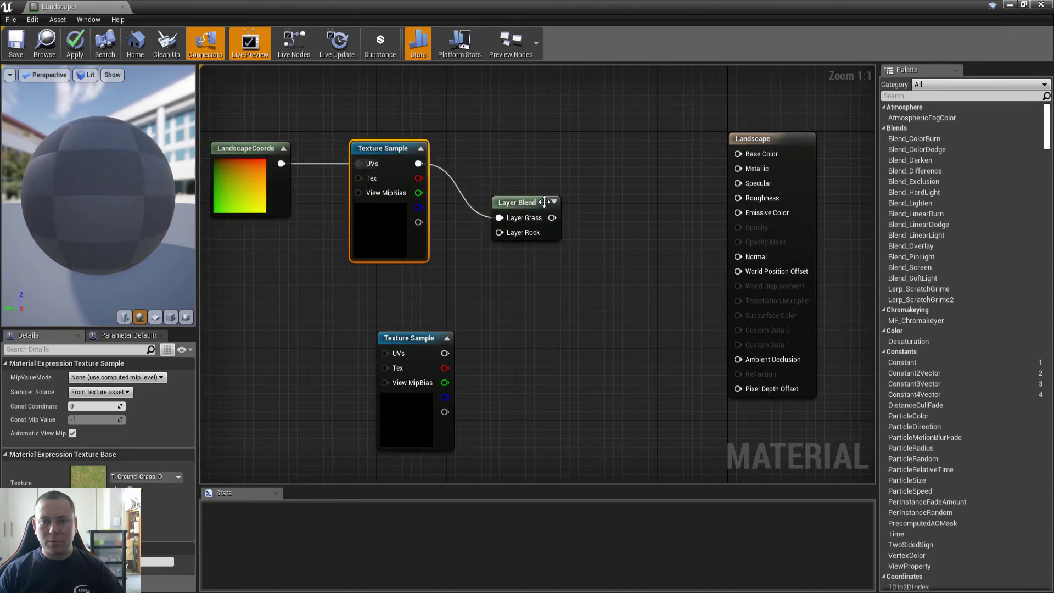
# Duplicate the Layer Blend node and place the copy below the original
pyautogui.click(533, 204)
pyautogui.hotkey('ctrl', 'w')
pyautogui.moveTo(578, 224); pyautogui.dragTo(577, 337)
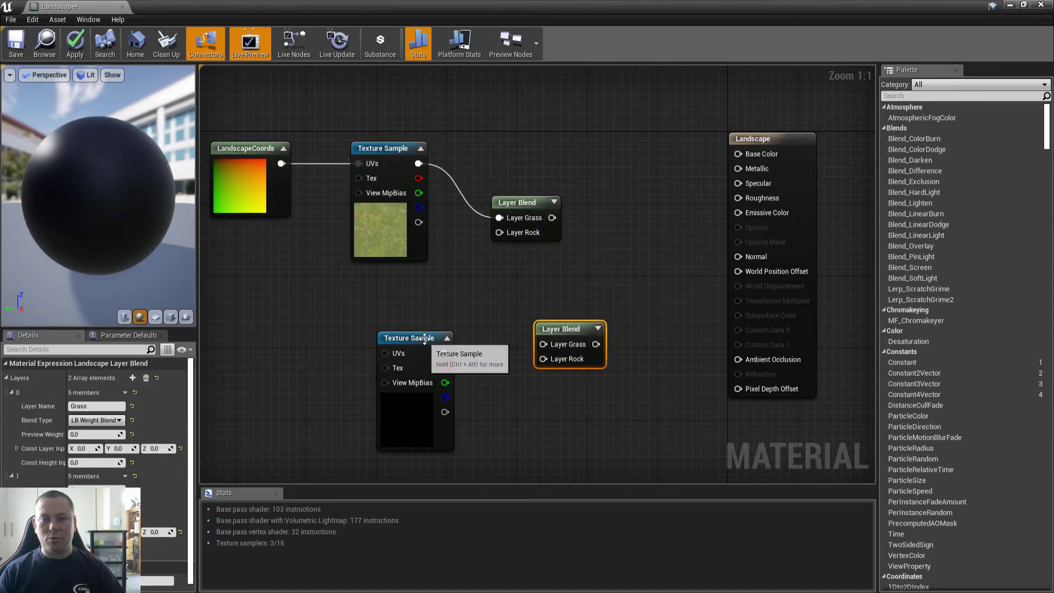
# Assign T_Rock_Basalt_D to the lower Texture Sample and wire it between LandscapeCoords and the first Layer Blend's Rock input
pyautogui.moveTo(413, 339); pyautogui.dragTo(395, 321)
pyautogui.click(147, 477)
pyautogui.write('rock')
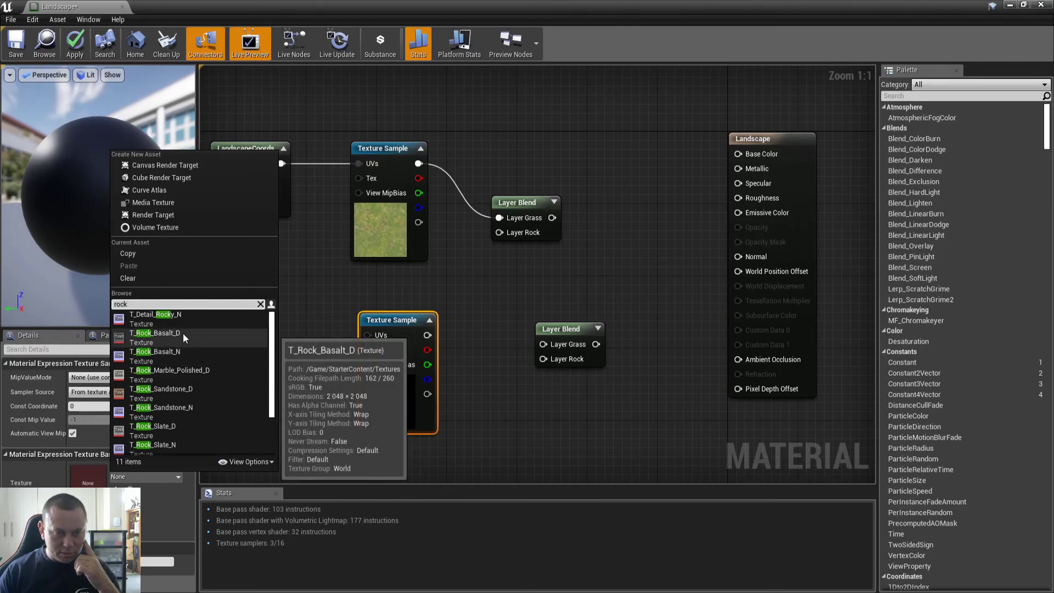
pyautogui.click(186, 332)
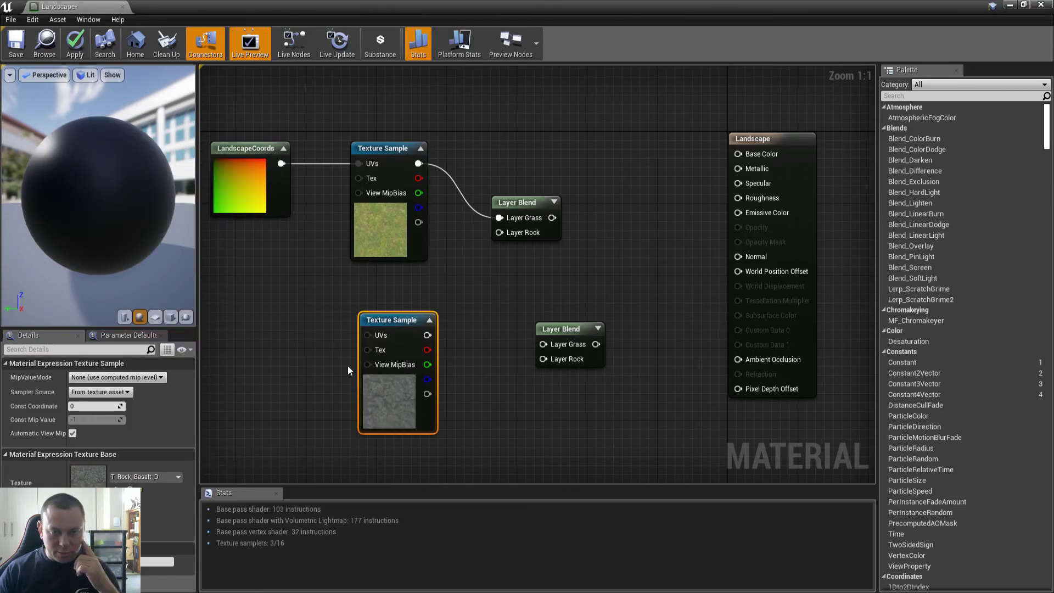
pyautogui.moveTo(281, 163); pyautogui.dragTo(499, 232)
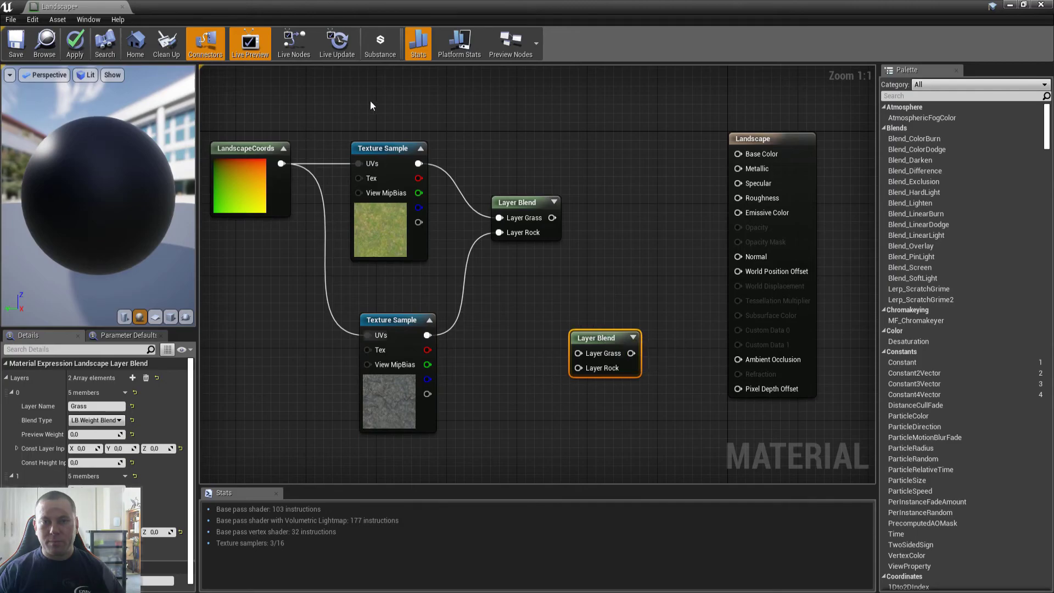
# Rearrange the texture, coordinate and first blend nodes for more room, and connect the first Layer Blend to Base Color
pyautogui.moveTo(341, 111); pyautogui.dragTo(420, 365)
pyautogui.moveTo(472, 302)
pyautogui.mouseDown(button='right')
pyautogui.moveTo(499, 283)
pyautogui.moveTo(472, 283)
pyautogui.mouseUp(button='right')
pyautogui.scroll(-1, 472, 284)
pyautogui.scroll(-3, 444, 282)
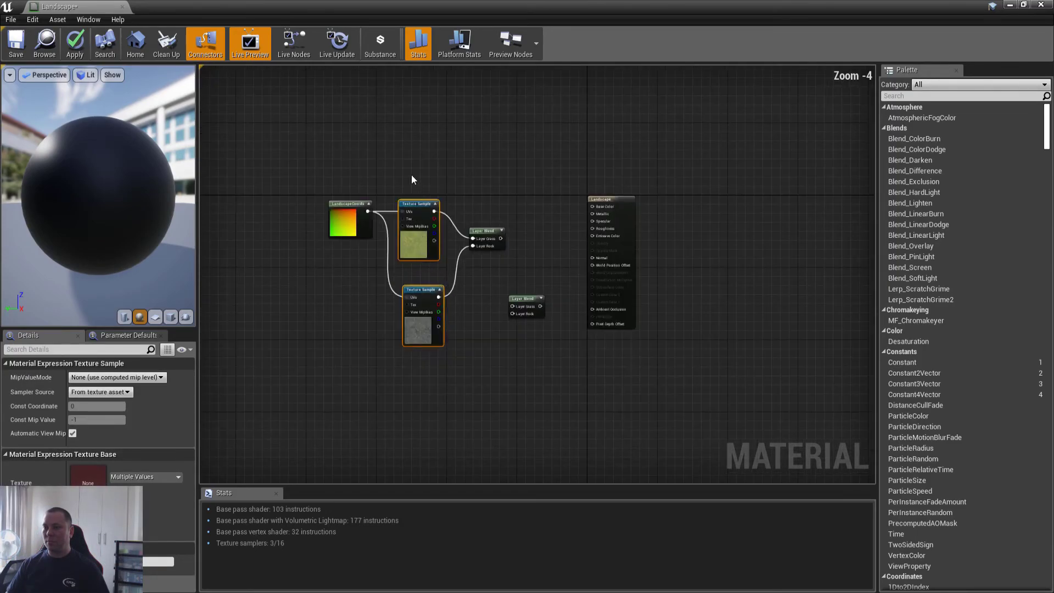
pyautogui.click(424, 166)
pyautogui.moveTo(400, 165); pyautogui.dragTo(425, 350)
pyautogui.moveTo(423, 209); pyautogui.dragTo(433, 156)
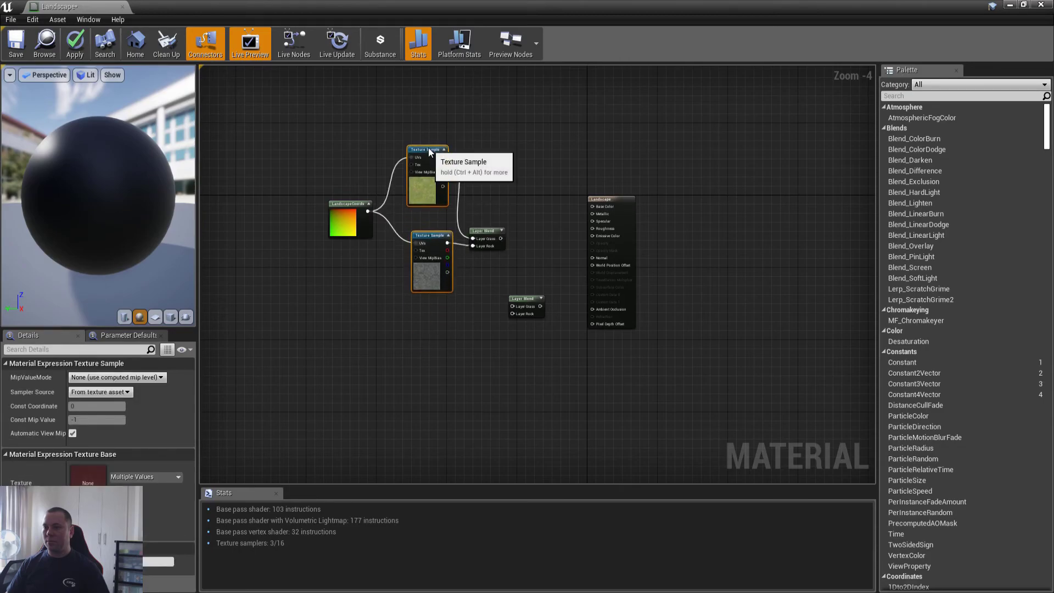
pyautogui.moveTo(350, 205); pyautogui.dragTo(257, 205)
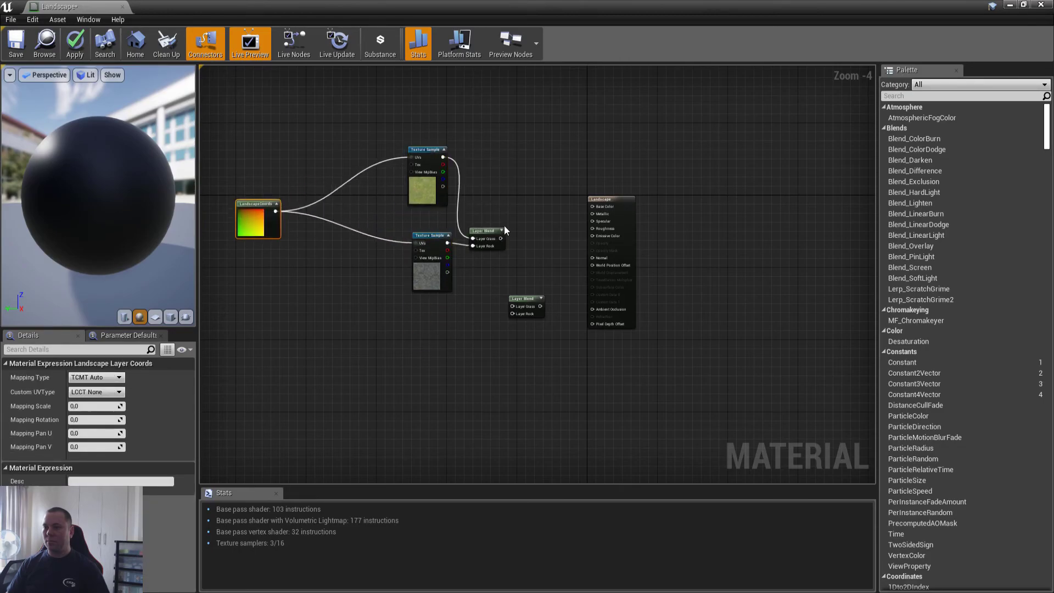
pyautogui.moveTo(483, 229); pyautogui.dragTo(500, 192)
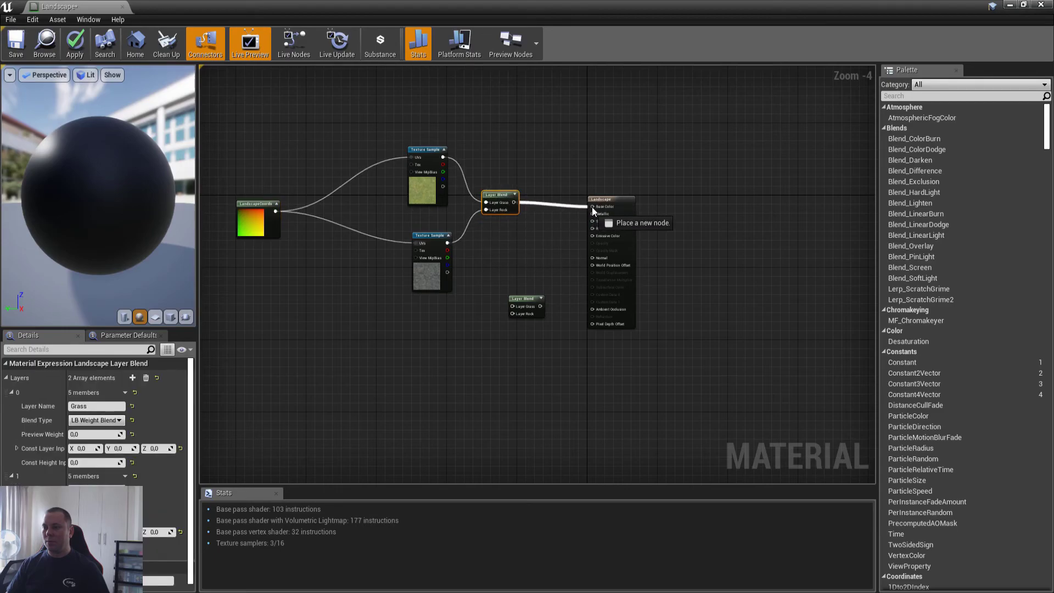
pyautogui.moveTo(591, 208); pyautogui.dragTo(592, 206)
# Copy the grass and rock Texture Samples and paste the duplicates below the originals
pyautogui.moveTo(355, 124); pyautogui.dragTo(417, 318)
pyautogui.hotkey('ctrl', 'c')
pyautogui.hotkey('ctrl', 'v')
pyautogui.scroll(3, 449, 337)
pyautogui.scroll(-2, 449, 337)
# Assign the normal maps T_Ground_Grass_N and T_Rock_Basalt_N to the duplicated grass and rock Texture Samples respectively
pyautogui.click(384, 357)
pyautogui.click(147, 482)
pyautogui.click(165, 411)
pyautogui.moveTo(496, 418); pyautogui.dragTo(504, 349, button='right')
pyautogui.click(418, 393)
pyautogui.click(144, 476)
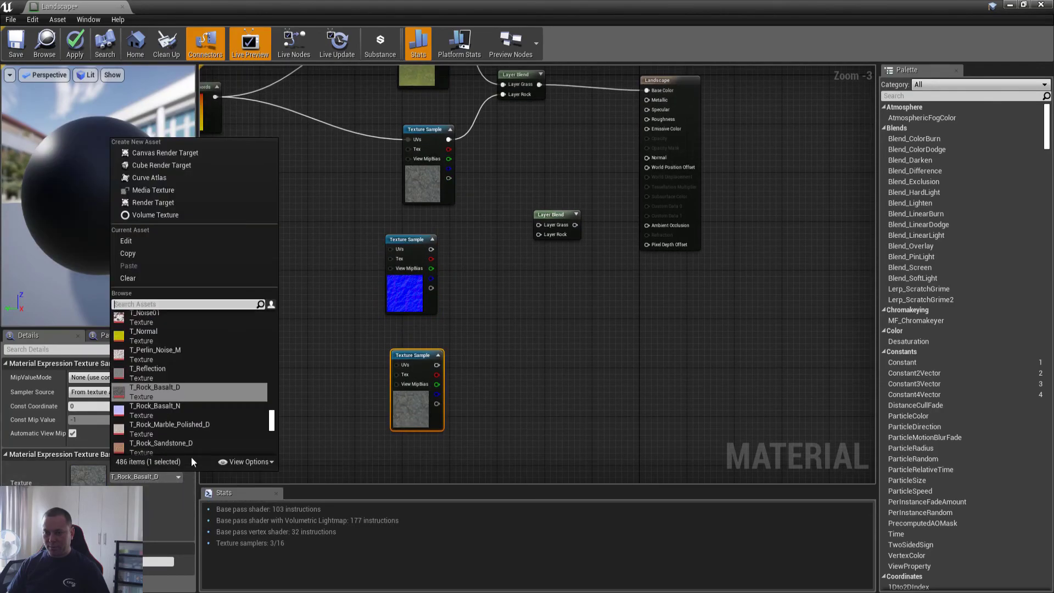
pyautogui.click(169, 409)
# Connect LandscapeCoords to the UVs inputs of both normal-map Texture Samples
pyautogui.moveTo(541, 292); pyautogui.dragTo(564, 356, button='right')
pyautogui.moveTo(238, 162); pyautogui.dragTo(415, 314)
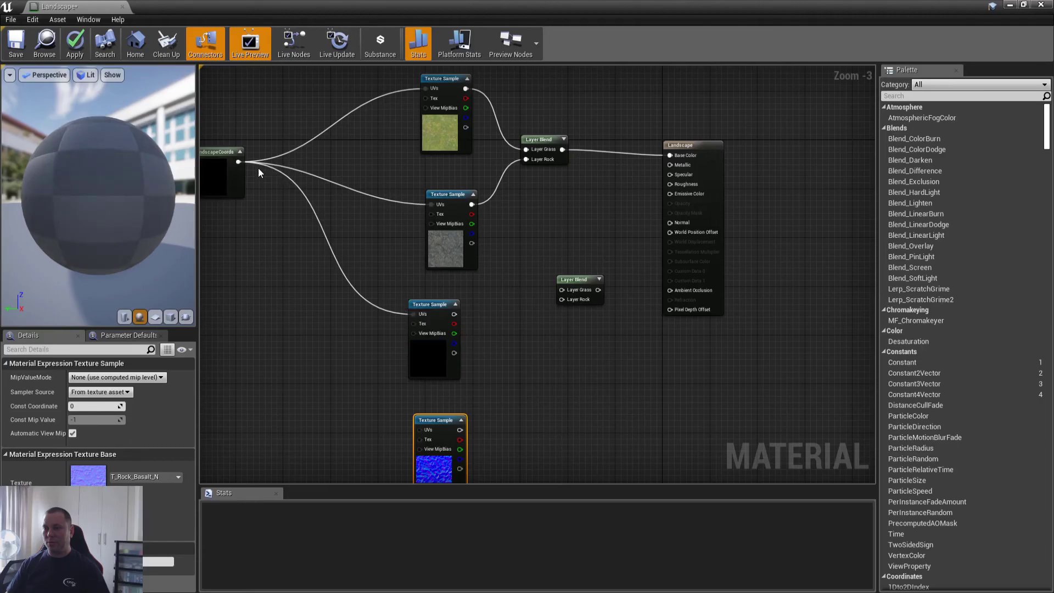
pyautogui.moveTo(236, 162); pyautogui.dragTo(416, 430)
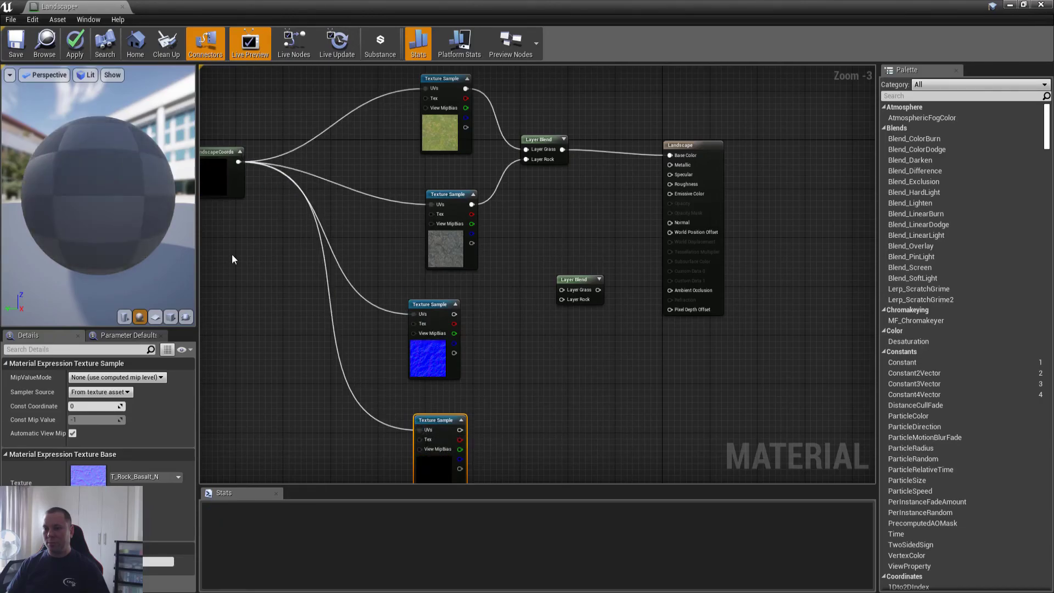
# Set the mapping scale of the LandscapeCoords node to 0.3
pyautogui.click(210, 149)
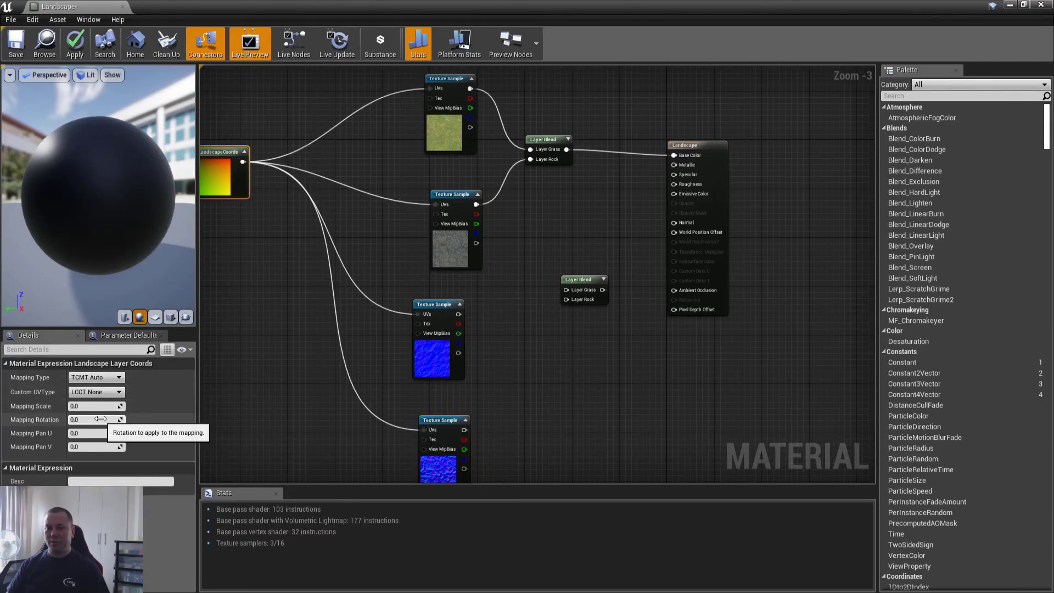
pyautogui.click(100, 406)
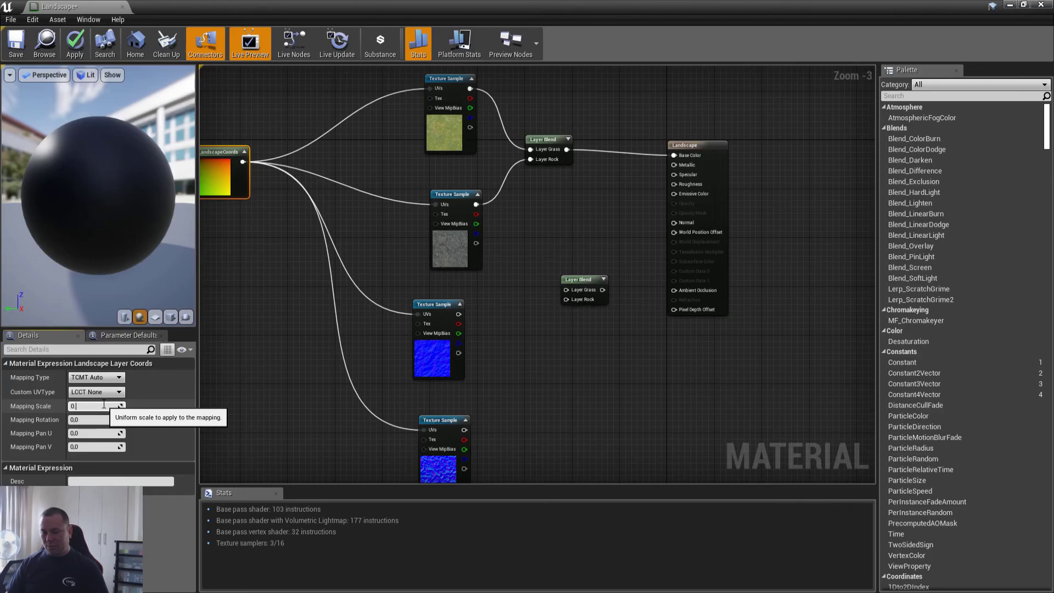
pyautogui.write('0.1')
pyautogui.press('Return')
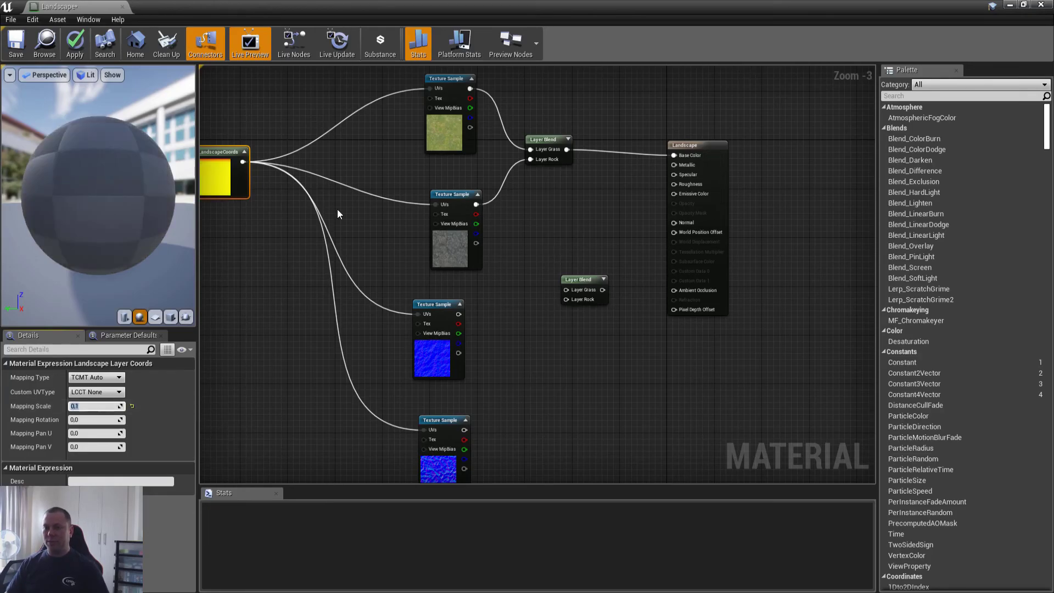
pyautogui.write('0.3')
pyautogui.press('Return')
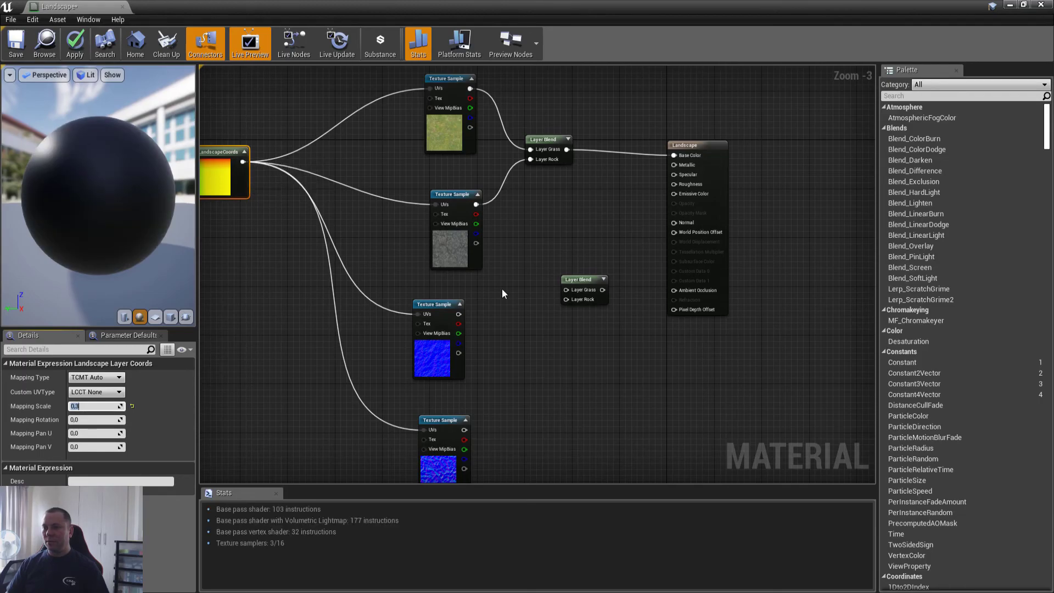
# Wire the grass and rock normal maps through the second Layer Blend into Normal, and save and close the material
pyautogui.moveTo(463, 313); pyautogui.dragTo(566, 290)
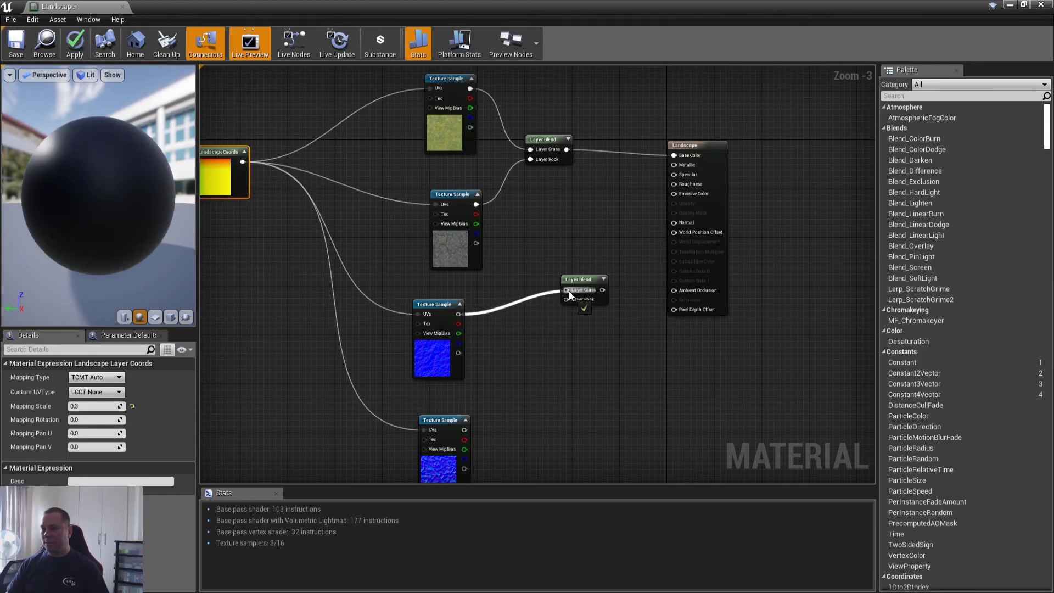
pyautogui.moveTo(464, 430); pyautogui.dragTo(674, 223)
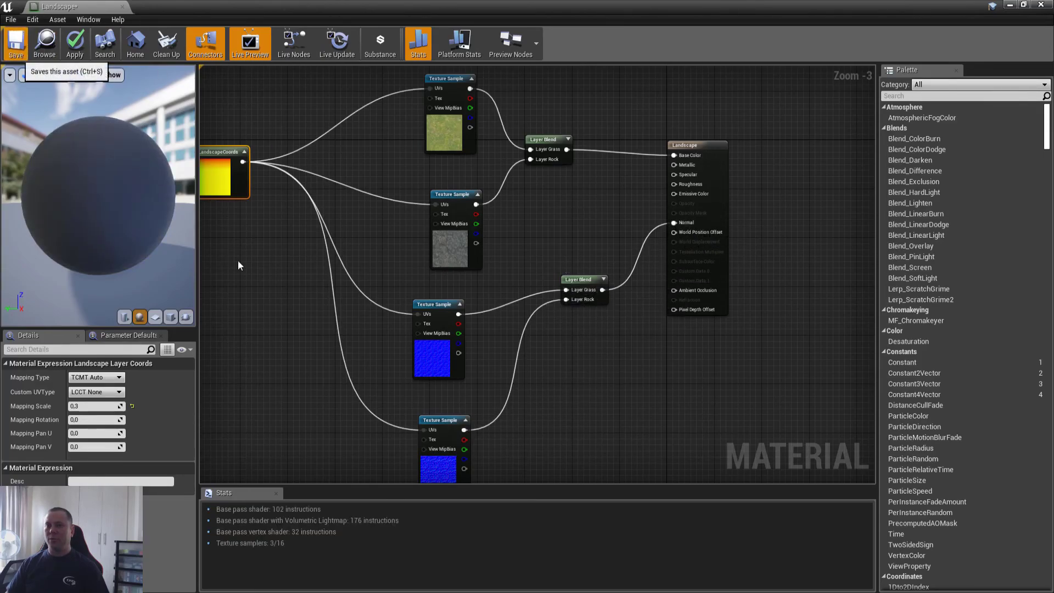
pyautogui.click(16, 44)
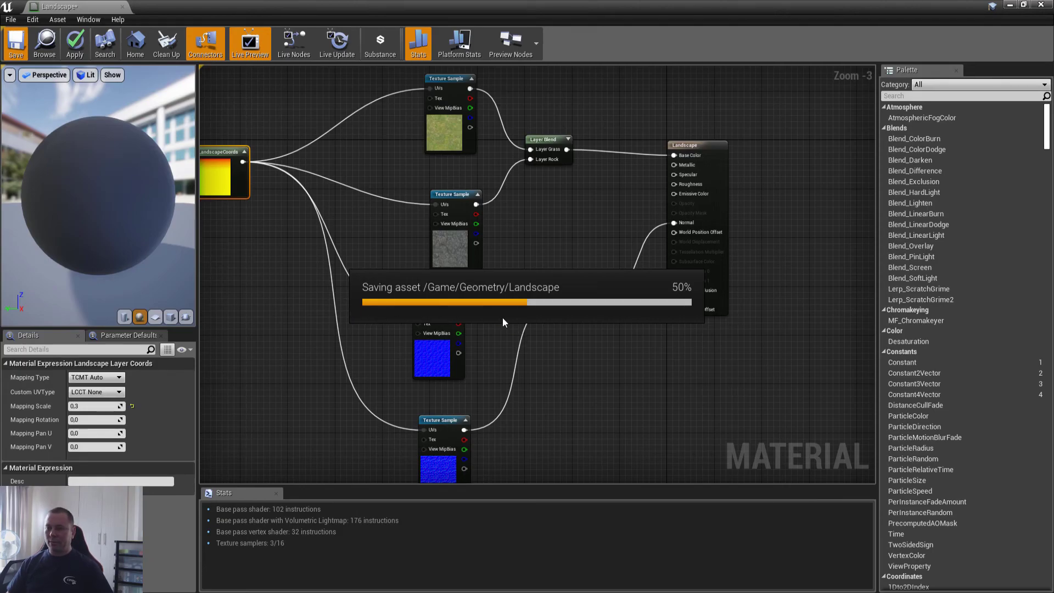
pyautogui.click(1024, 5)
pyautogui.click(825, 92)
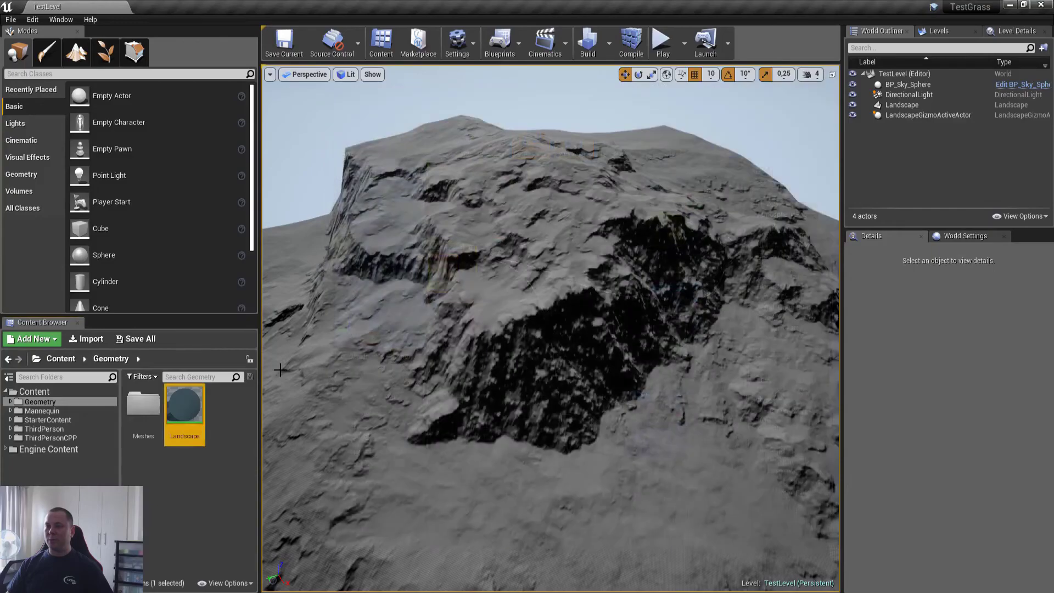
# Assign the Landscape material as the terrain's Landscape Material and save the level
pyautogui.click(507, 314)
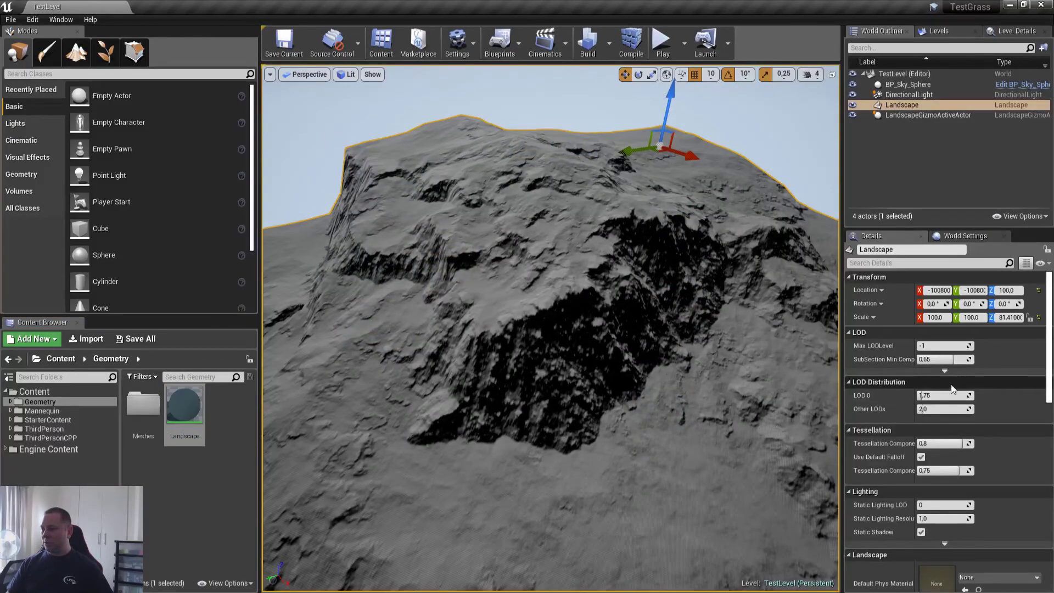
pyautogui.scroll(-2, 892, 411)
pyautogui.scroll(-2, 892, 410)
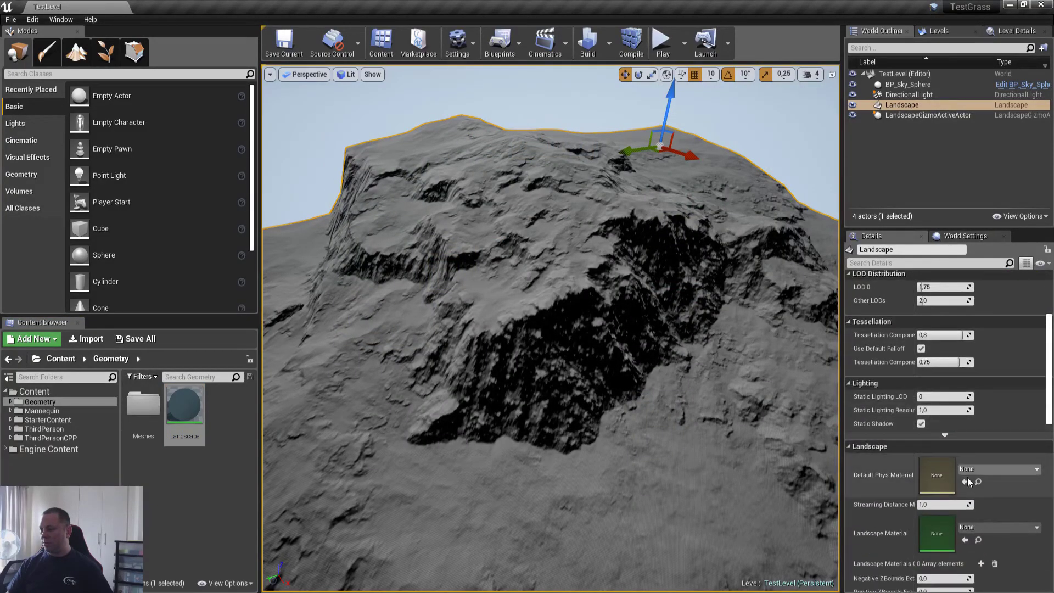
pyautogui.click(965, 540)
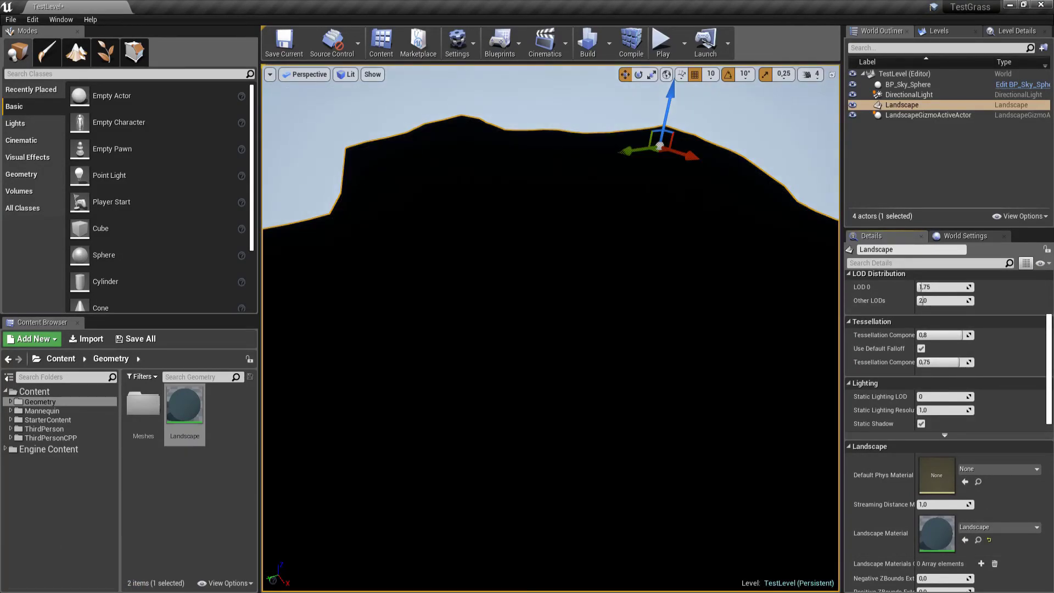
pyautogui.hotkey('ctrl', 's')
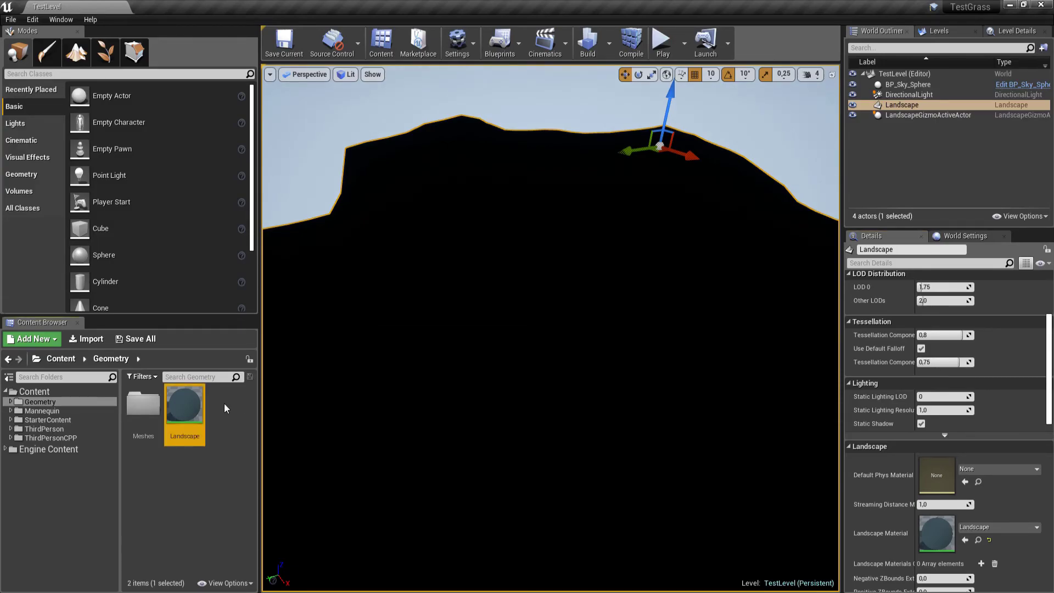
# Reopen the Landscape material and check its material domain, blend mode and shading model options
pyautogui.doubleClick(203, 409)
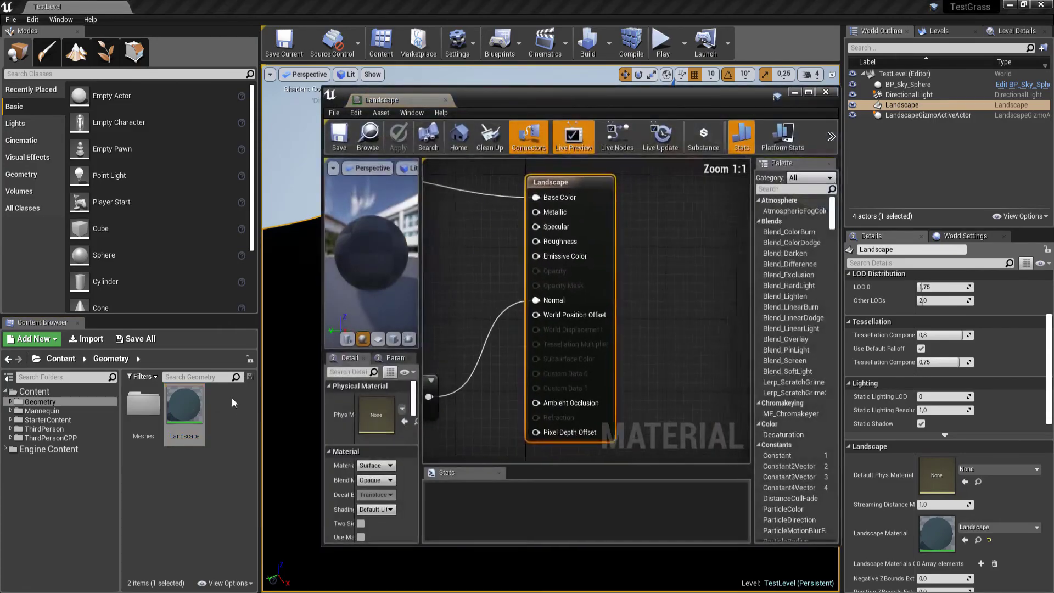
pyautogui.click(809, 92)
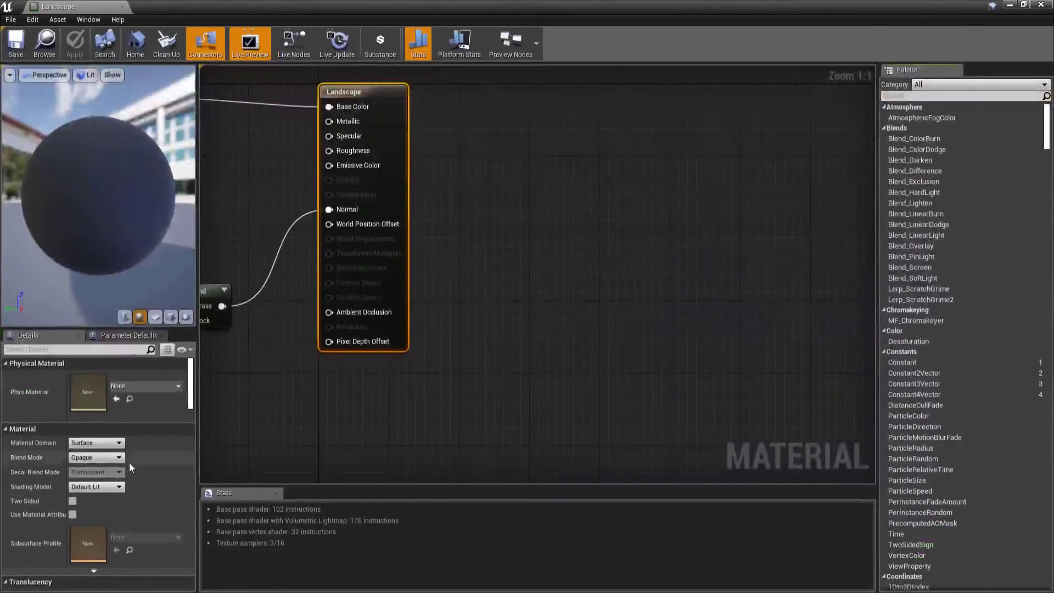
pyautogui.click(101, 444)
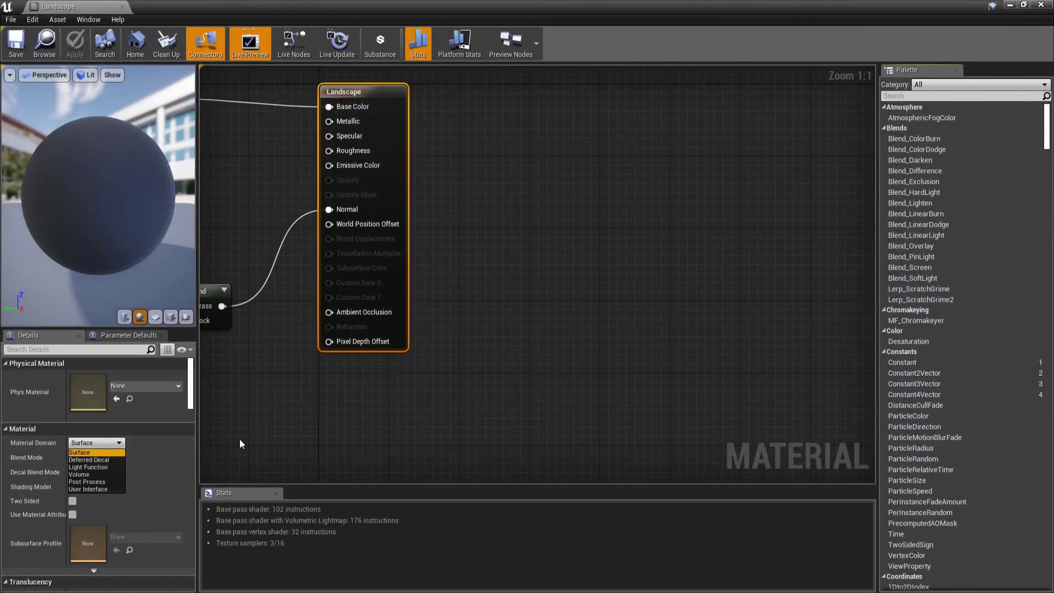
pyautogui.click(102, 453)
pyautogui.click(105, 460)
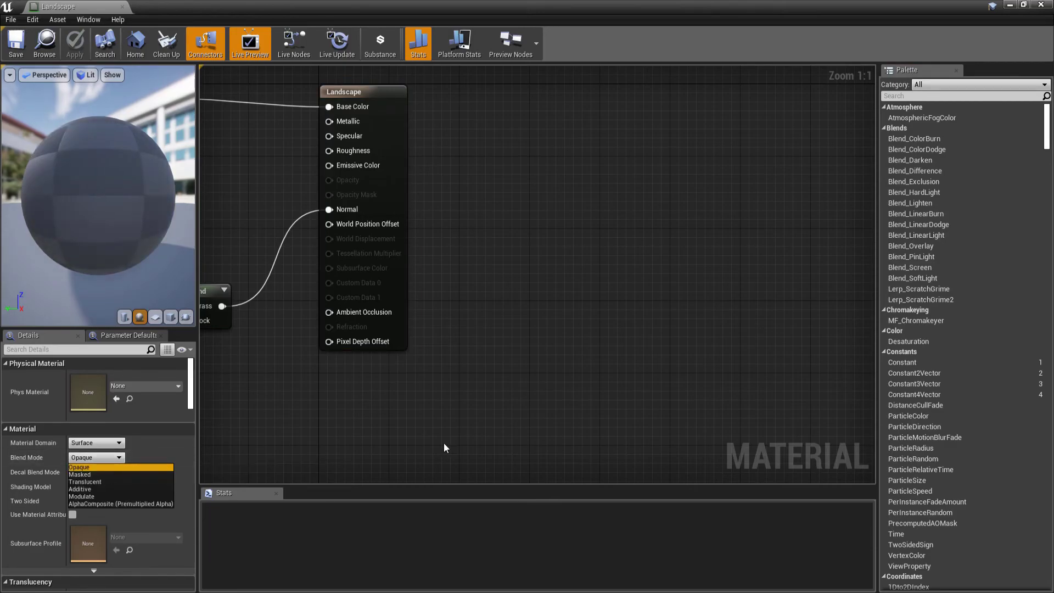
pyautogui.click(103, 467)
pyautogui.click(113, 487)
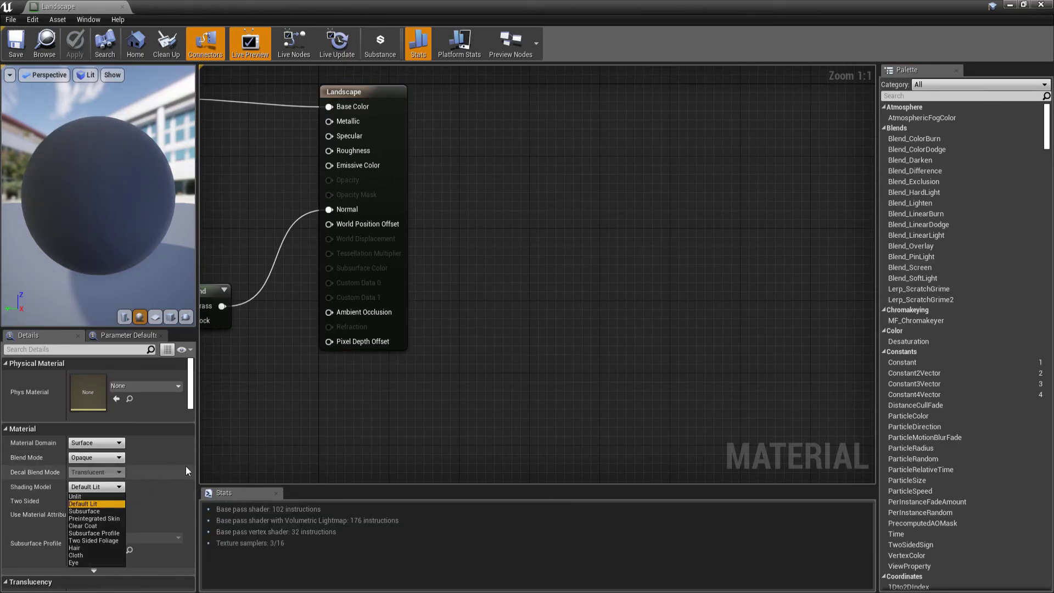
pyautogui.click(481, 336)
pyautogui.click(1025, 6)
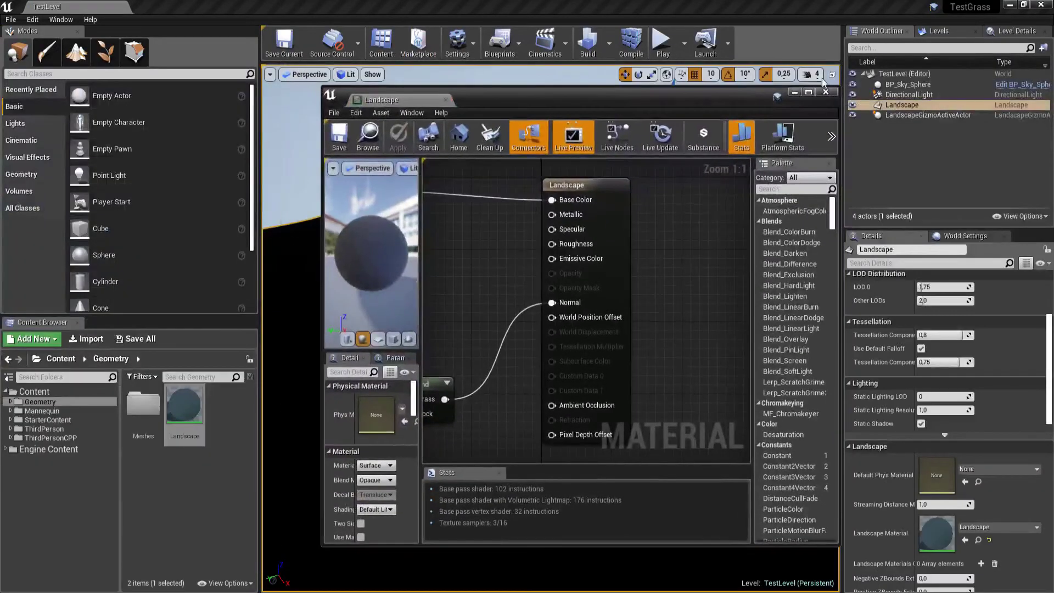
pyautogui.click(828, 95)
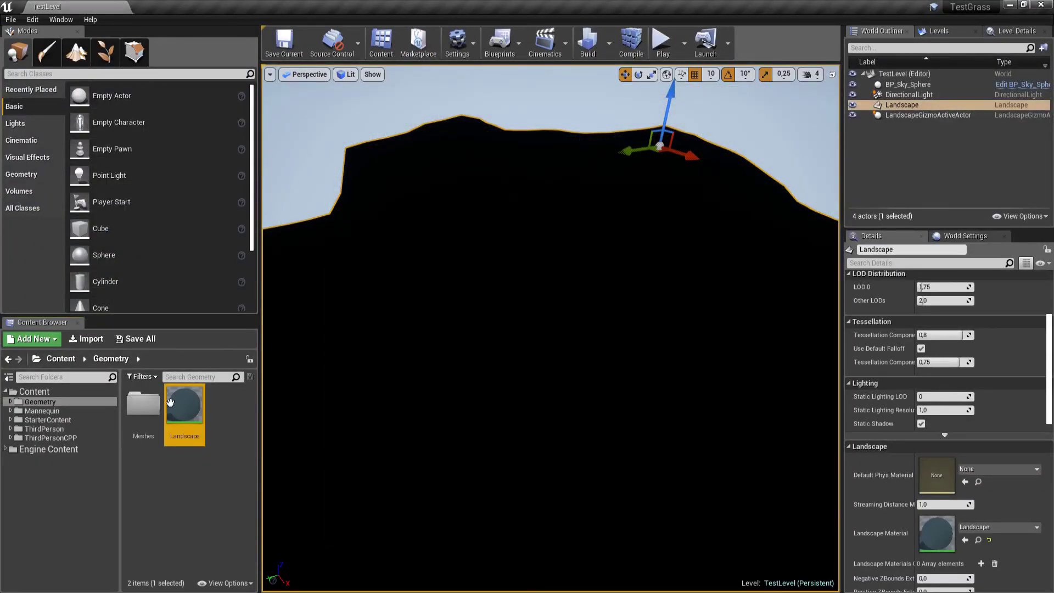
# In landscape paint mode, create the weight-blended layer info Grass_LayerInfo in TestLevel_sharedassets for the Grass layer
pyautogui.click(76, 53)
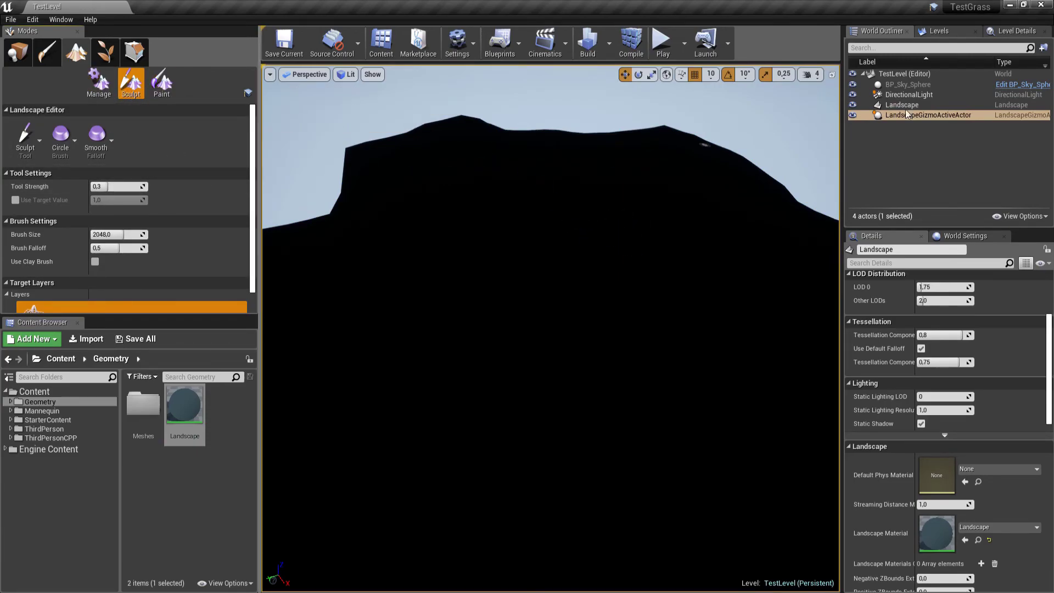
pyautogui.scroll(-1, 189, 202)
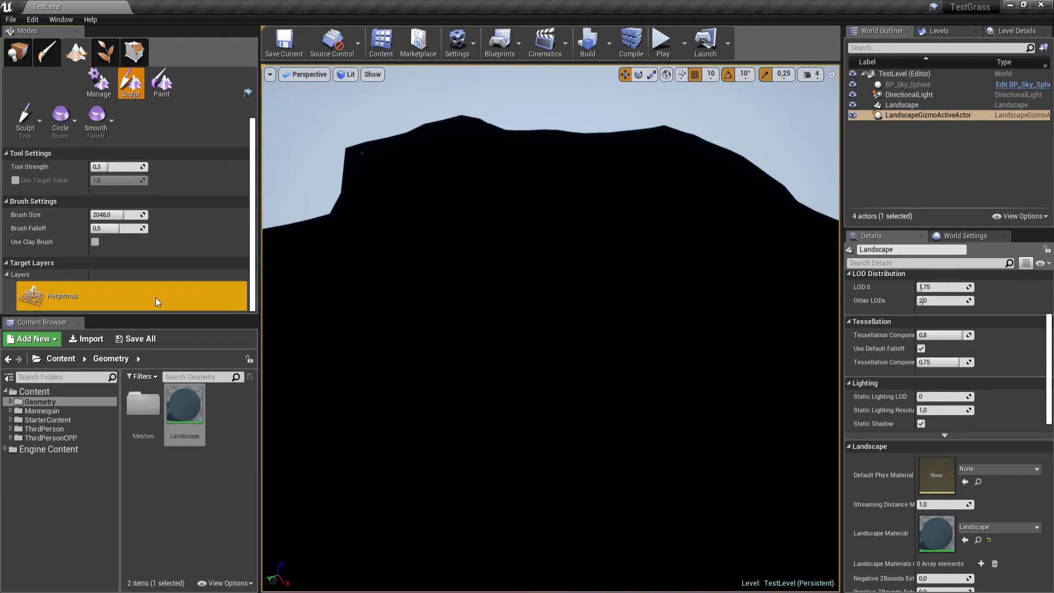
pyautogui.click(165, 86)
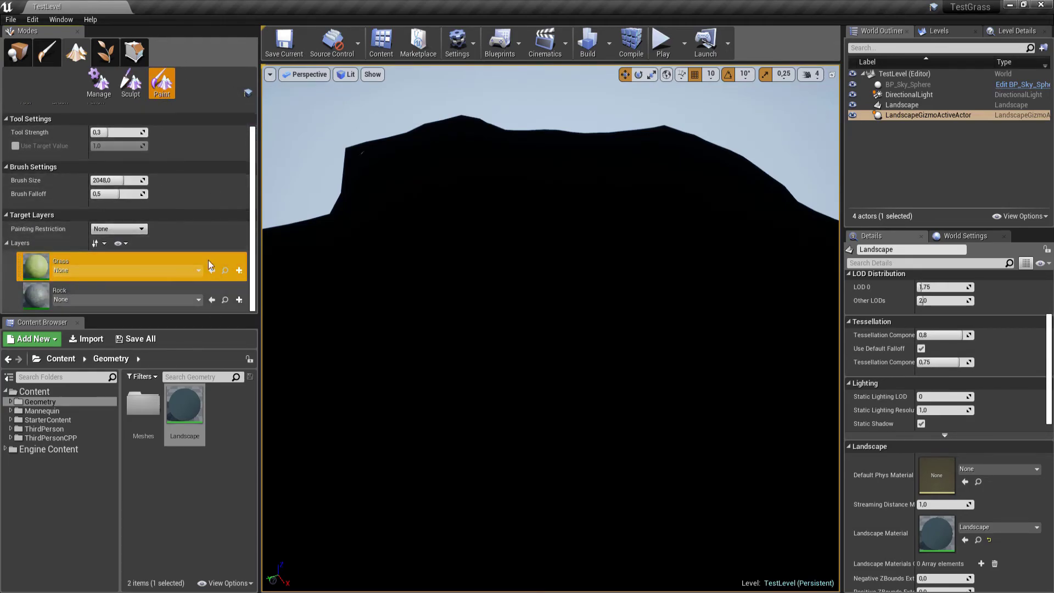
pyautogui.click(238, 270)
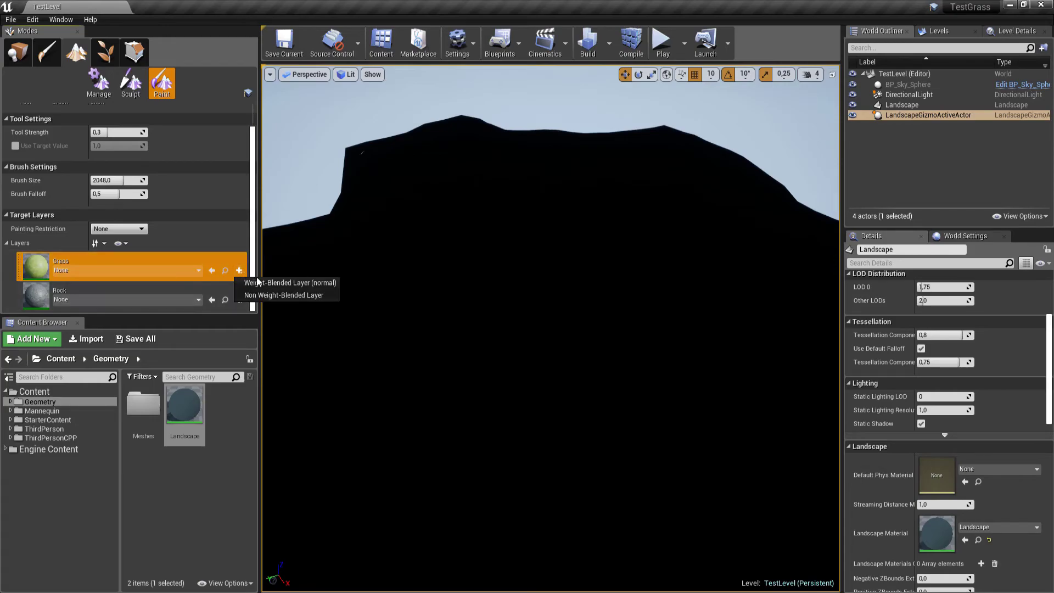
pyautogui.click(294, 283)
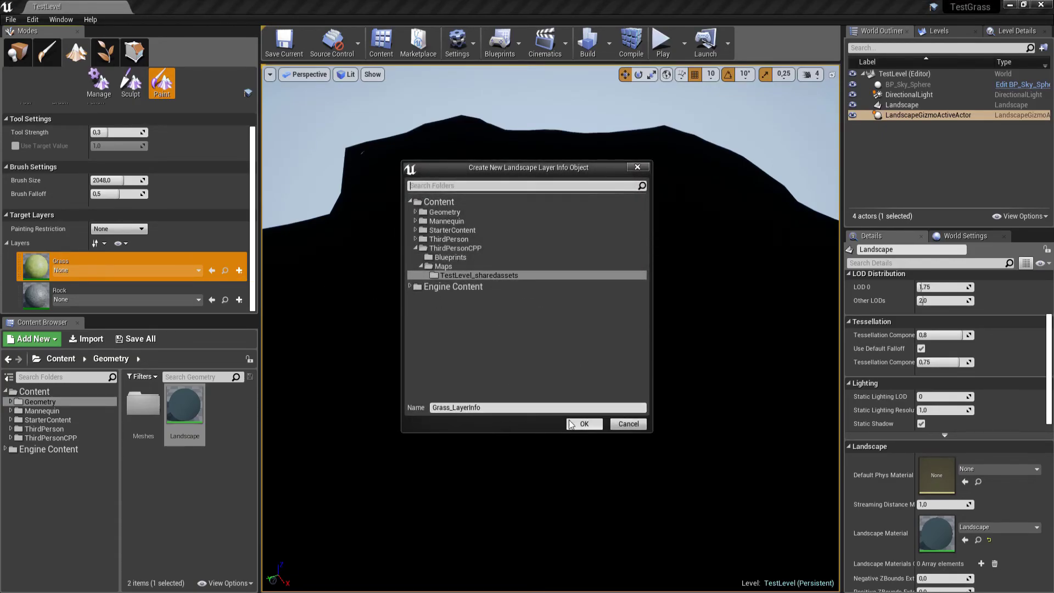
pyautogui.click(585, 424)
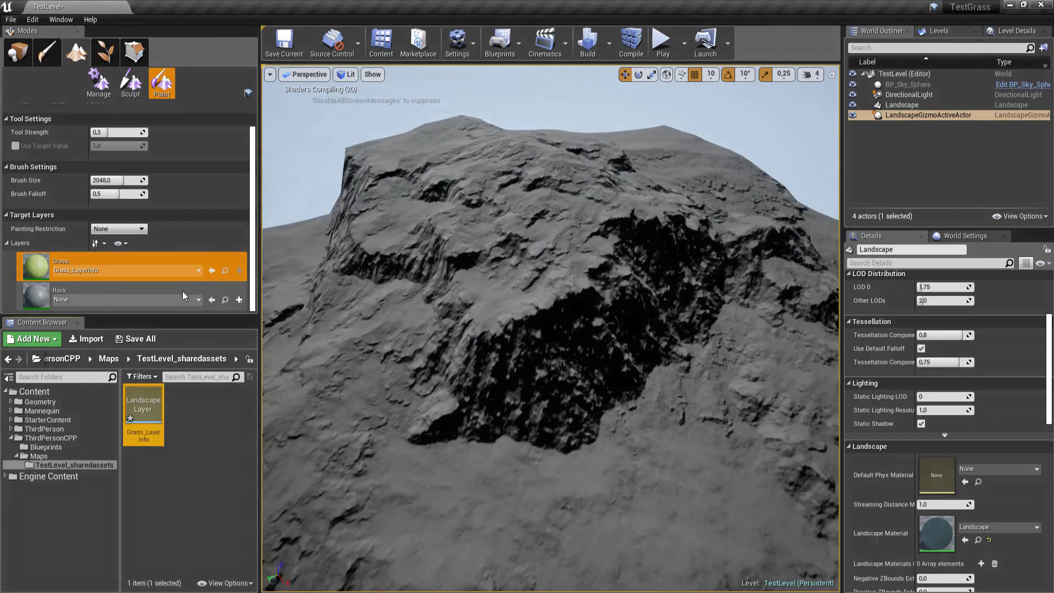
# Create the weight-blended layer info Rock_LayerInfo for the Rock layer
pyautogui.click(182, 294)
pyautogui.click(239, 299)
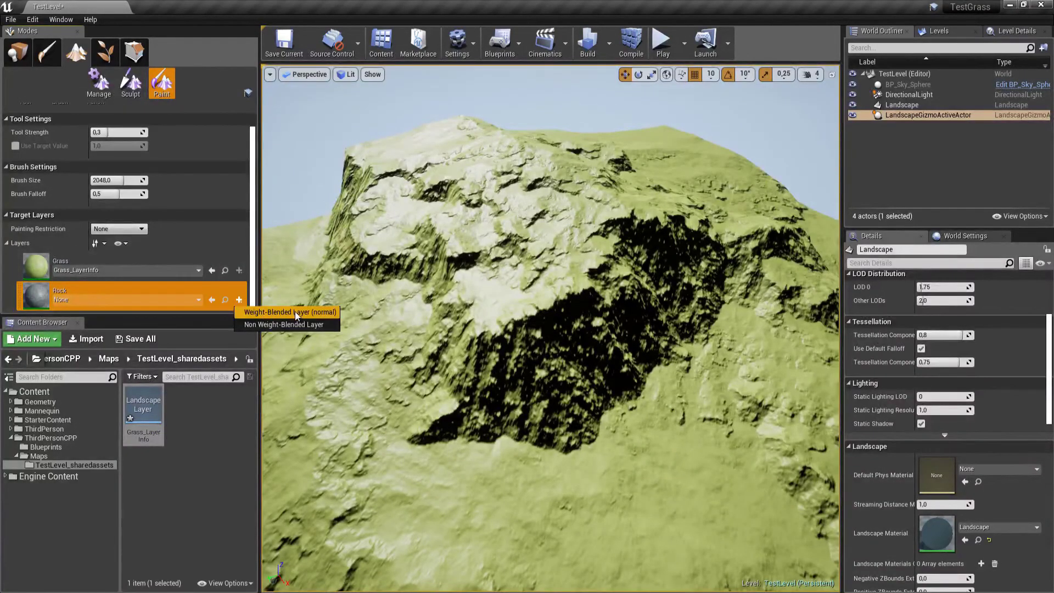
pyautogui.click(295, 311)
pyautogui.click(585, 424)
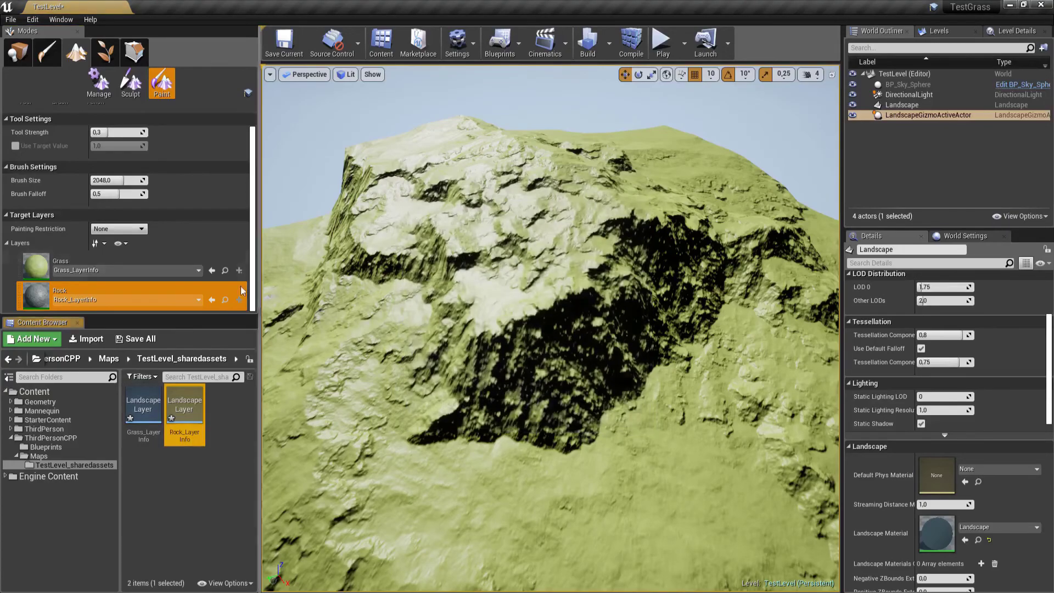
# Import heatmap_Grass0_Default0.png into the Grass layer, accepting the color PNG despite grayscale being expected
pyautogui.click(163, 261)
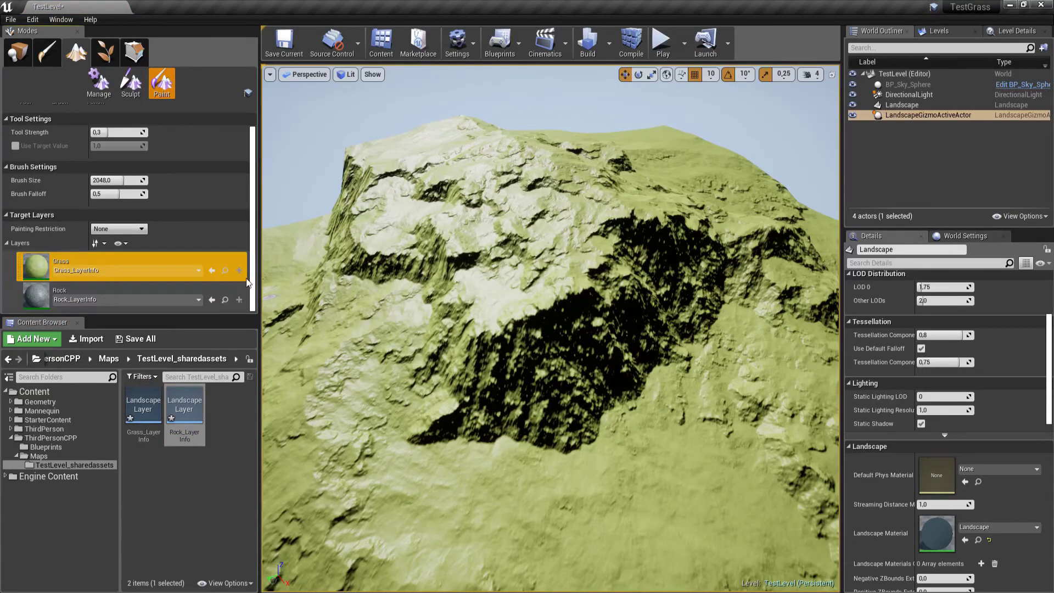
pyautogui.rightClick(208, 261)
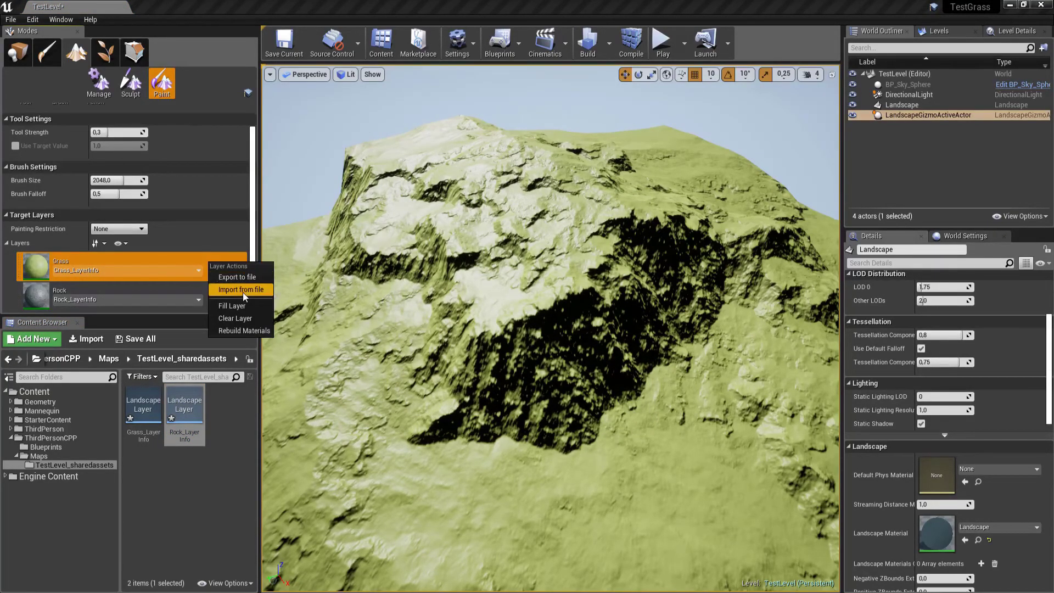
pyautogui.click(243, 291)
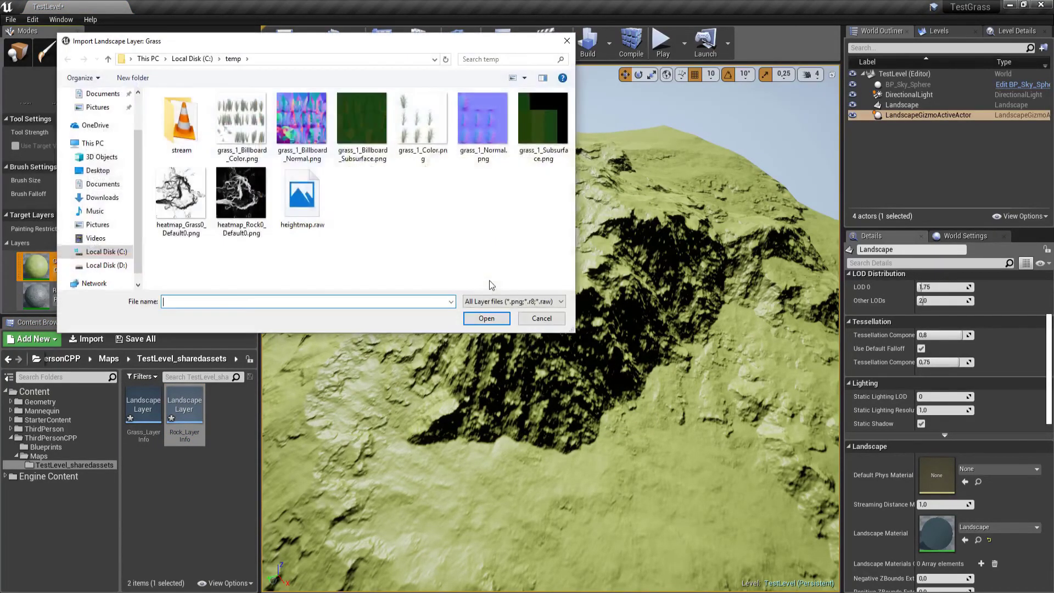
pyautogui.doubleClick(190, 206)
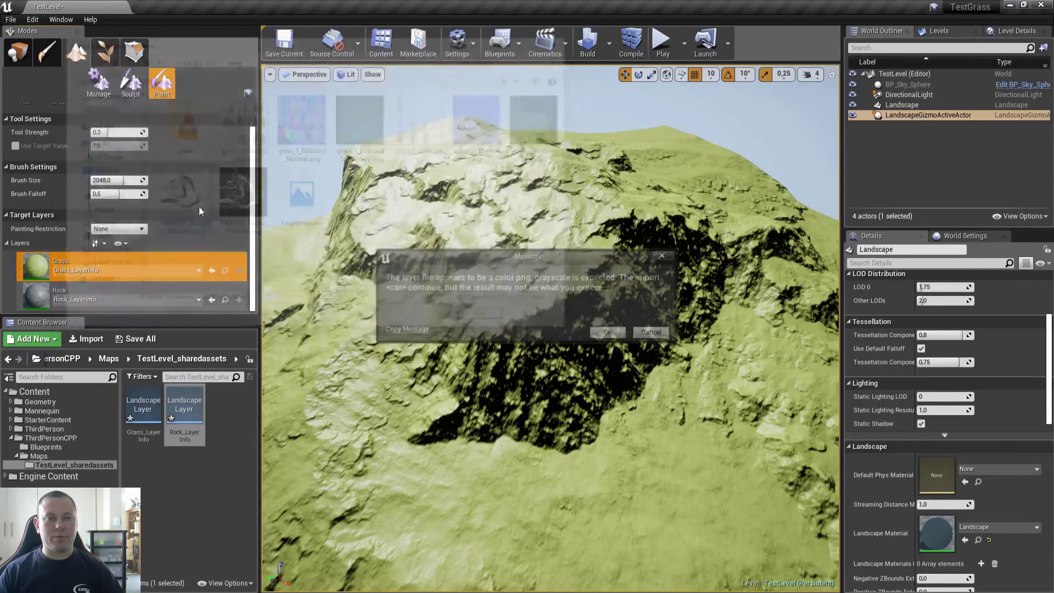
pyautogui.click(608, 333)
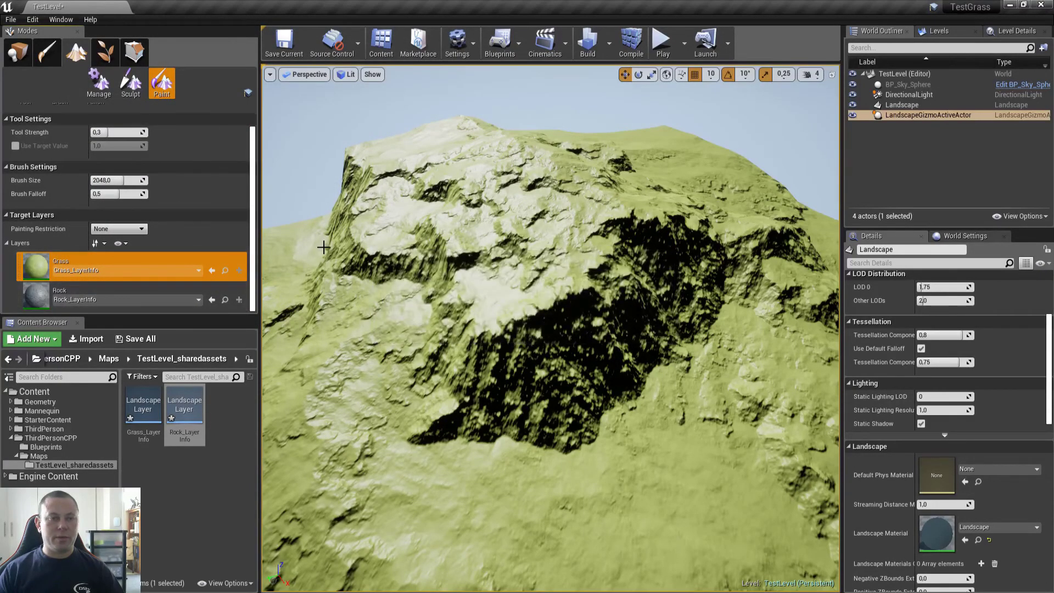
# Import heatmap_Rock0_Default0.png into the Rock landscape layer, accepting the color PNG
pyautogui.rightClick(133, 291)
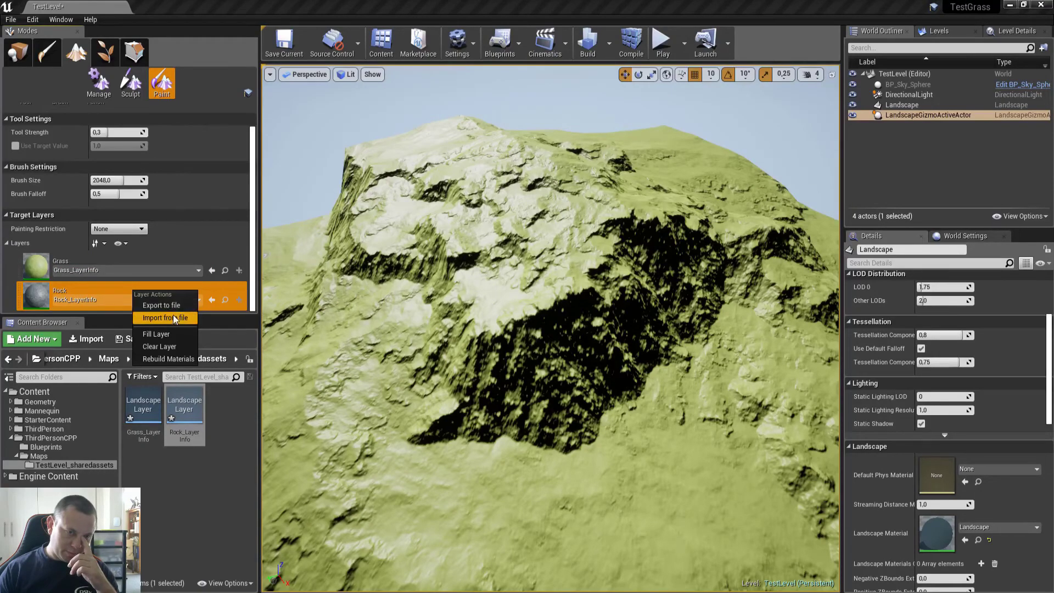
pyautogui.click(173, 317)
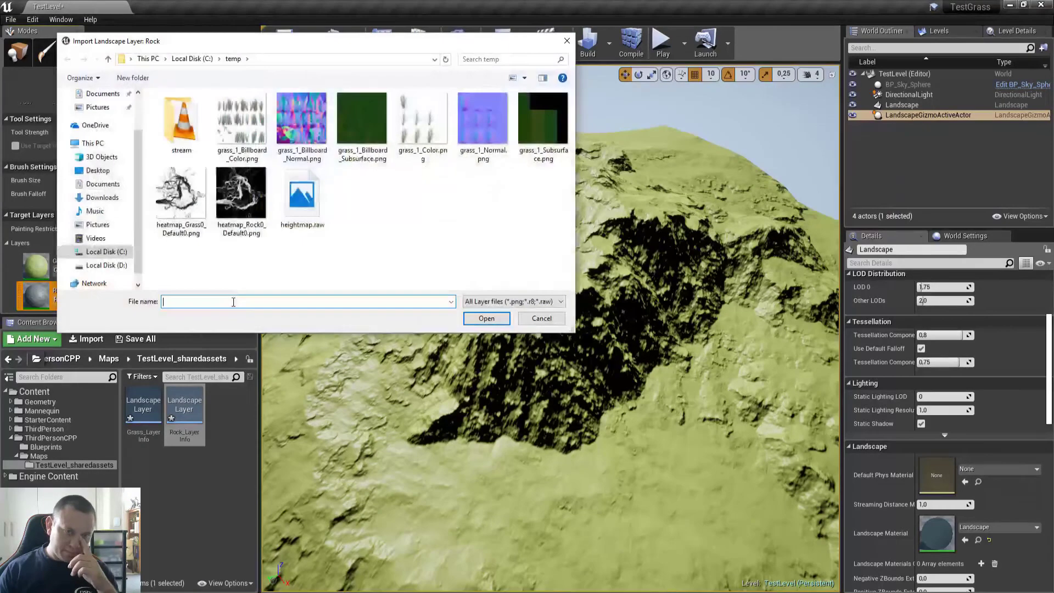
pyautogui.doubleClick(236, 203)
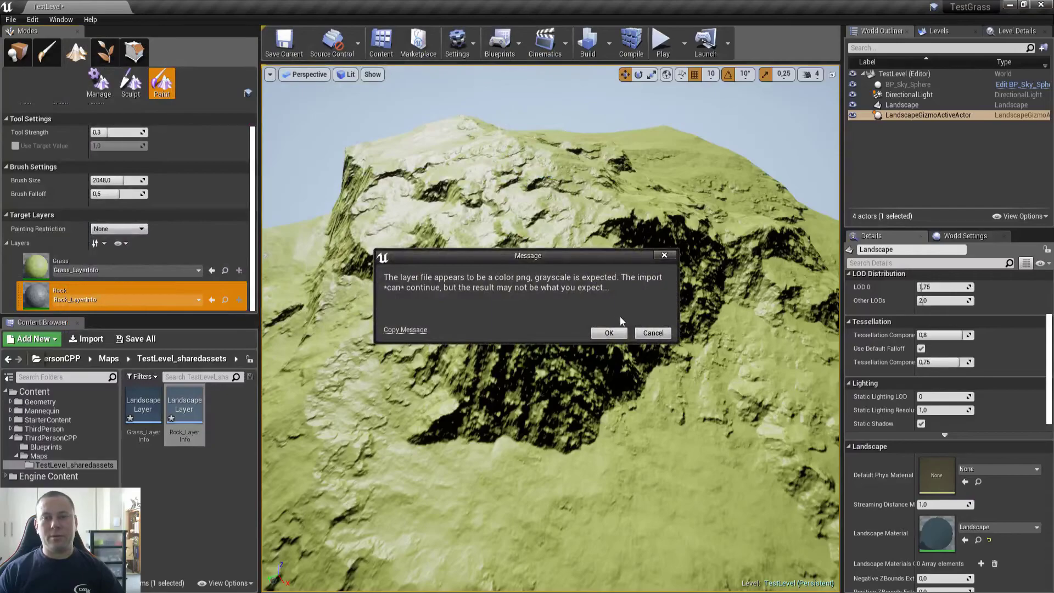
pyautogui.click(609, 333)
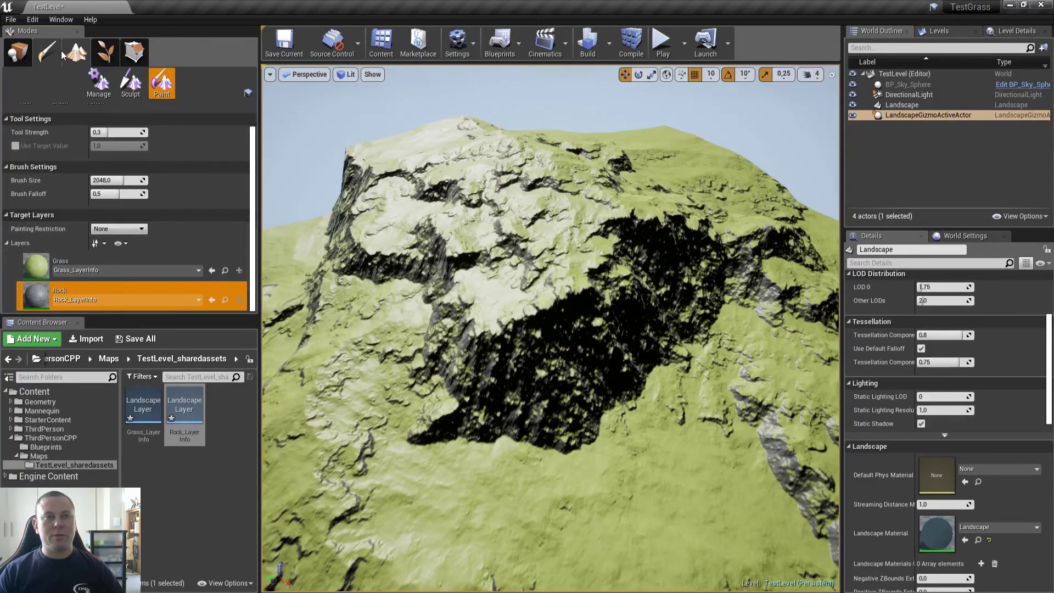
# Leave landscape painting for placement mode, inspect the painted grass and rock up close, and save the level
pyautogui.click(18, 52)
pyautogui.press('f')
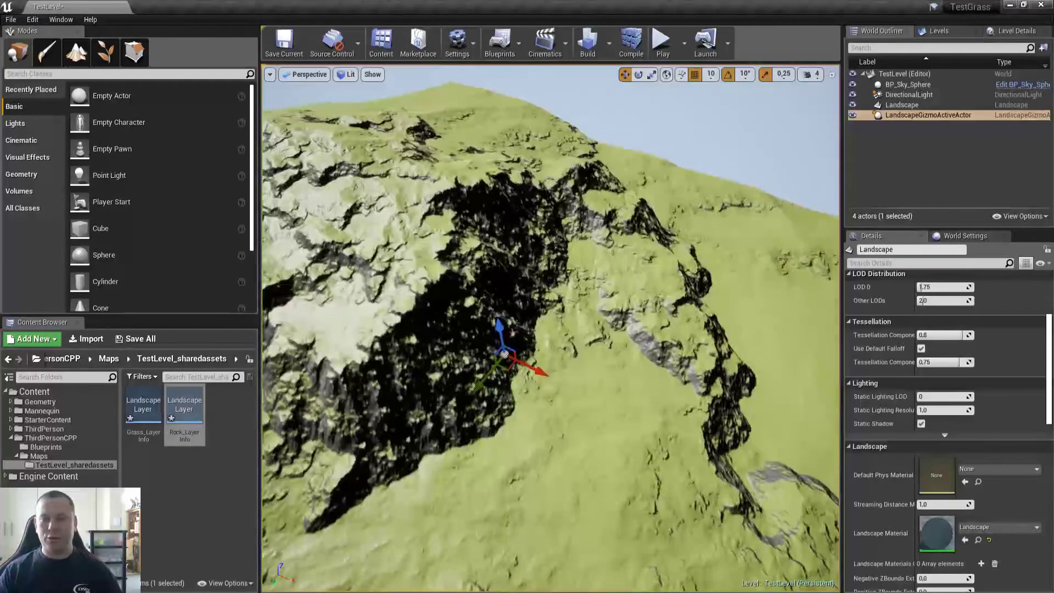
pyautogui.click(922, 159)
pyautogui.press('w')
pyautogui.moveTo(659, 264); pyautogui.dragTo(703, 302, button='right')
pyautogui.press('w')
pyautogui.moveTo(551, 329)
pyautogui.mouseDown(button='right')
pyautogui.moveTo(642, 304)
pyautogui.moveTo(568, 302)
pyautogui.moveTo(577, 299)
pyautogui.moveTo(565, 318)
pyautogui.mouseUp(button='right')
pyautogui.press('w')
pyautogui.press('s')
pyautogui.moveTo(414, 322); pyautogui.dragTo(417, 341, button='right')
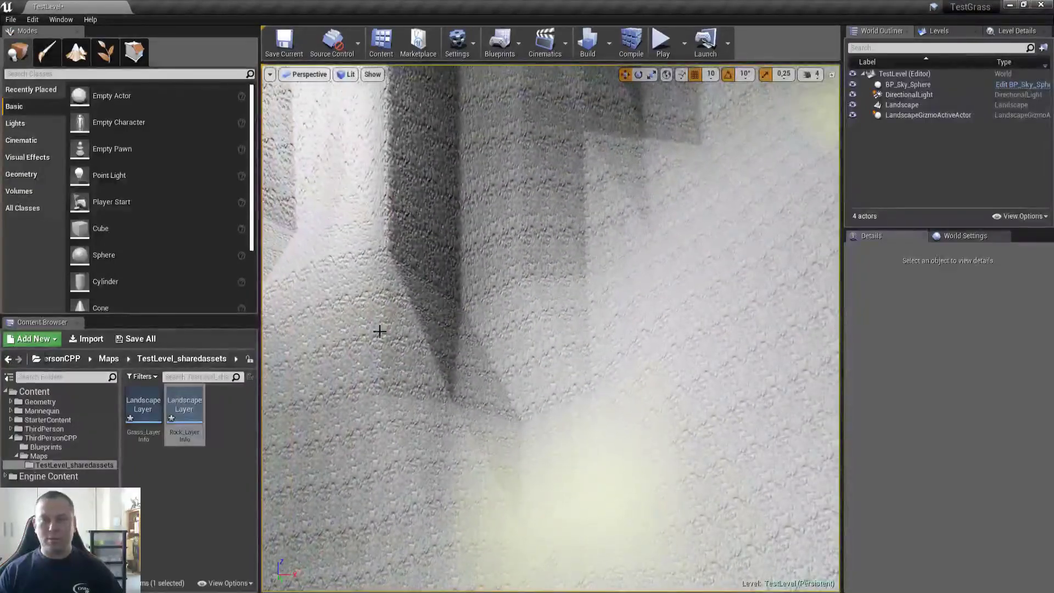
pyautogui.press('s')
pyautogui.moveTo(390, 375); pyautogui.dragTo(340, 374, button='right')
pyautogui.hotkey('ctrl', 's')
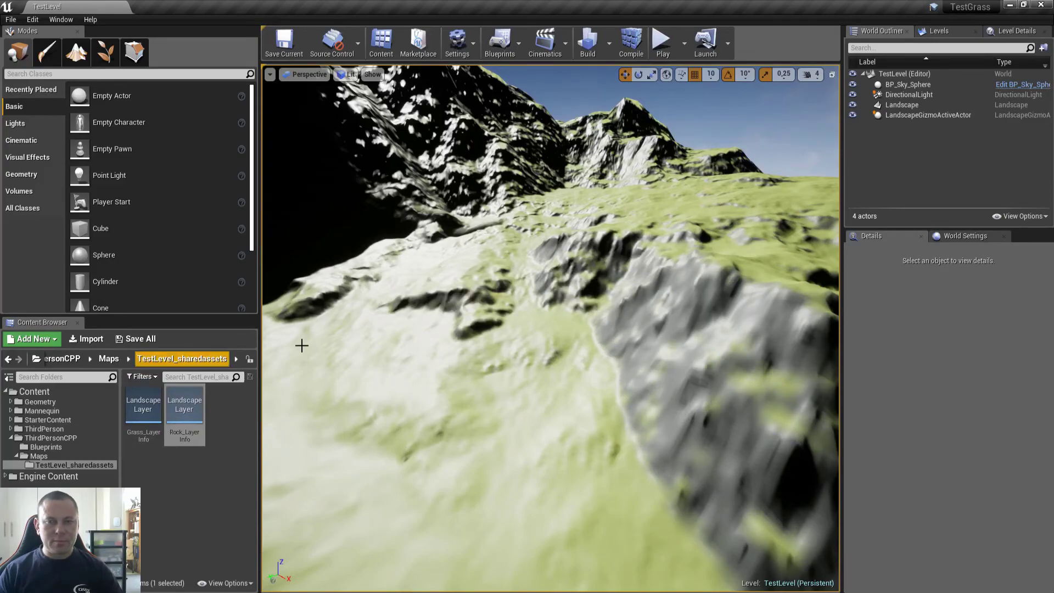
# Open the material assigned to the landscape in a maximized material editor
pyautogui.click(783, 301)
pyautogui.click(978, 539)
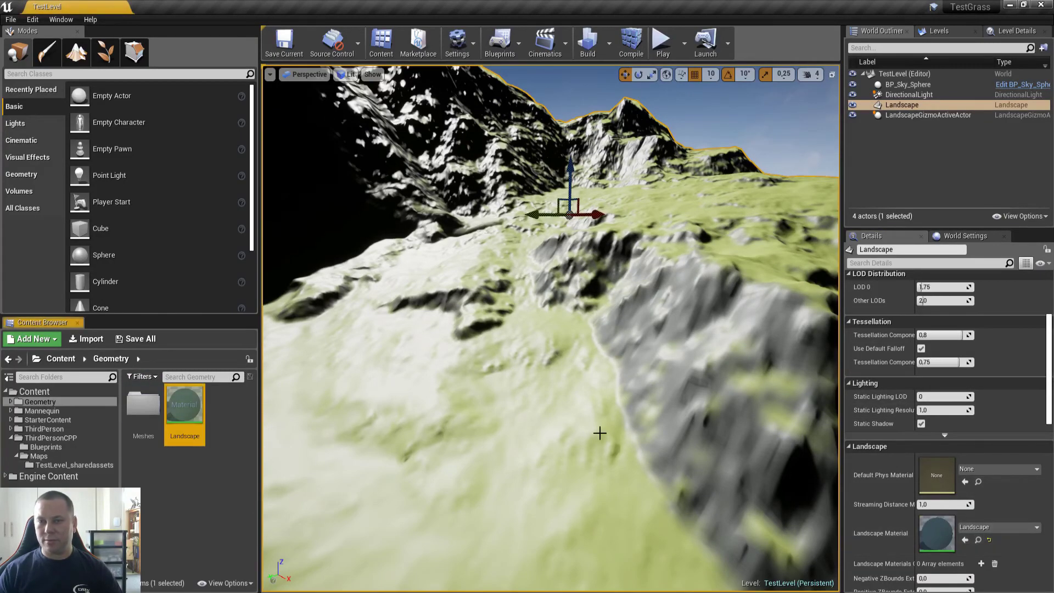
pyautogui.doubleClick(184, 405)
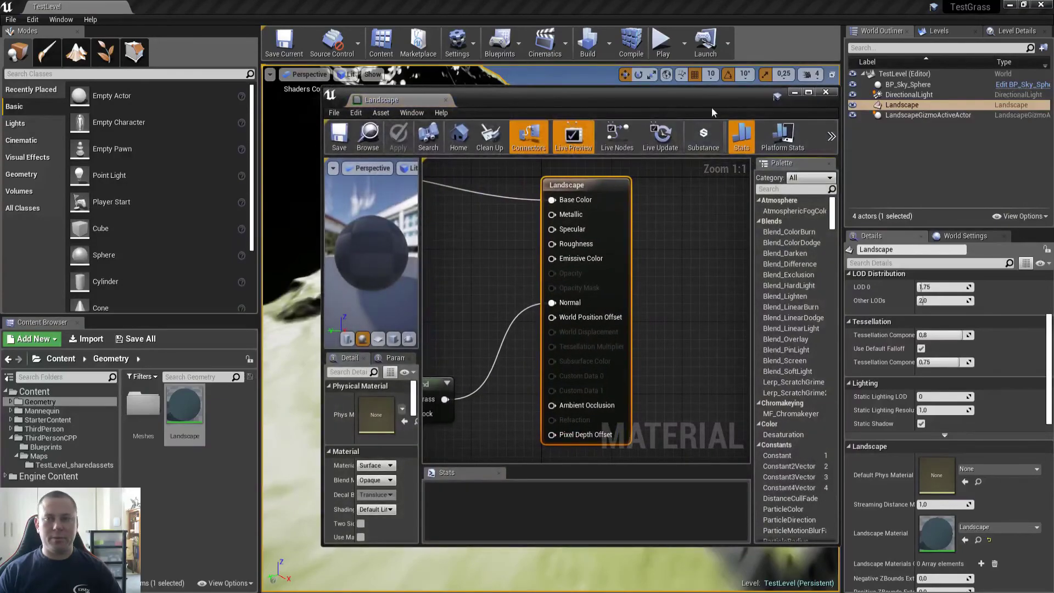
pyautogui.click(809, 93)
pyautogui.moveTo(434, 183); pyautogui.dragTo(696, 231, button='right')
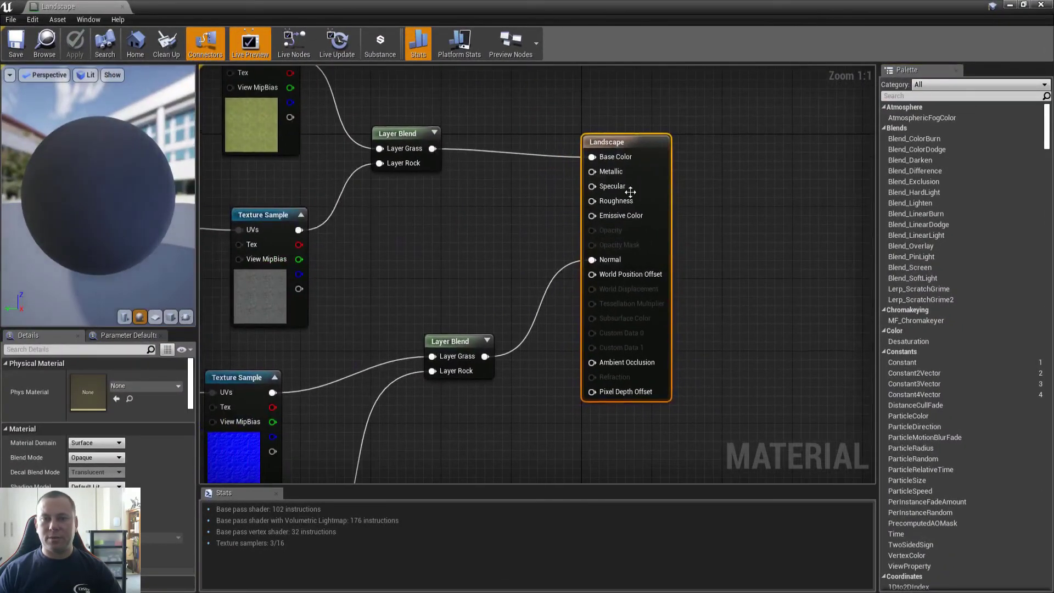
# Add two constants of 0 and connect one to Specular and the other to Metallic
pyautogui.click(435, 217)
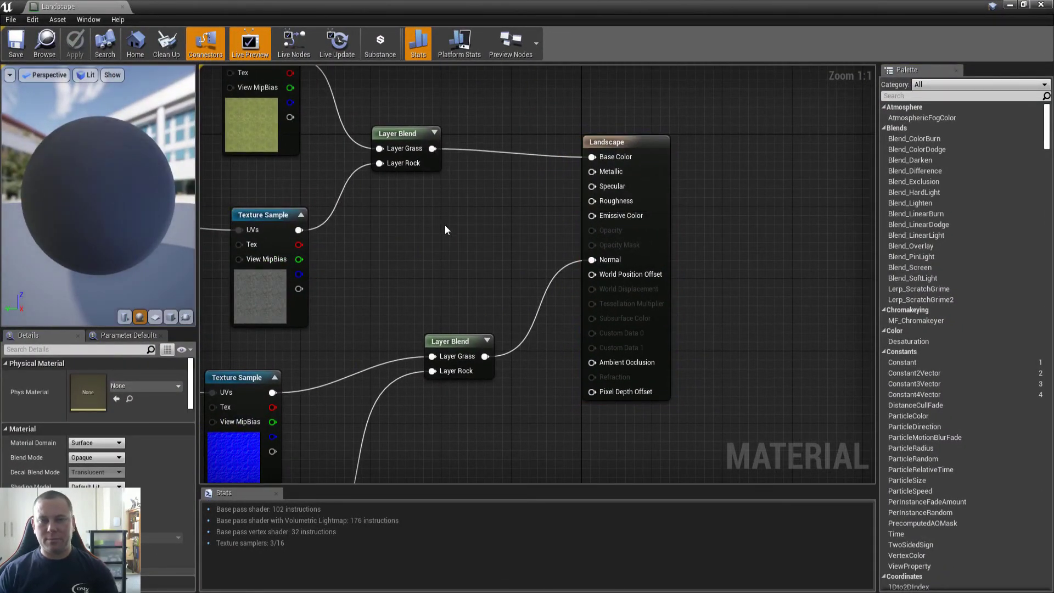
pyautogui.click(442, 226)
pyautogui.moveTo(453, 238); pyautogui.dragTo(592, 186)
pyautogui.moveTo(452, 221); pyautogui.dragTo(409, 207)
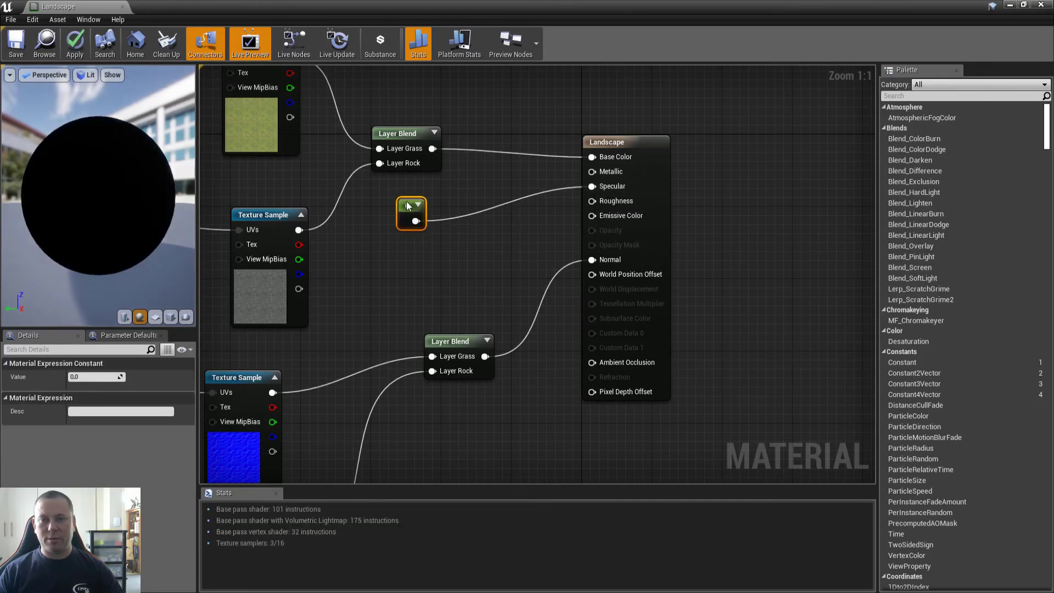
pyautogui.click(409, 249)
pyautogui.moveTo(428, 273); pyautogui.dragTo(467, 194)
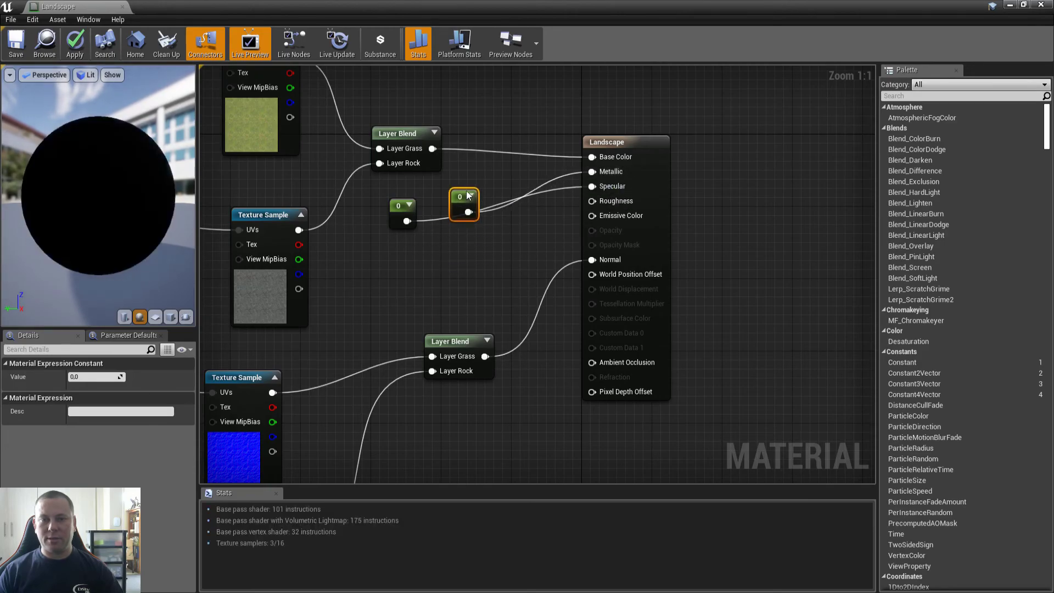
# Add a constant of 1 connected to Roughness and save the Landscape material
pyautogui.click(416, 255)
pyautogui.moveTo(433, 277); pyautogui.dragTo(592, 201)
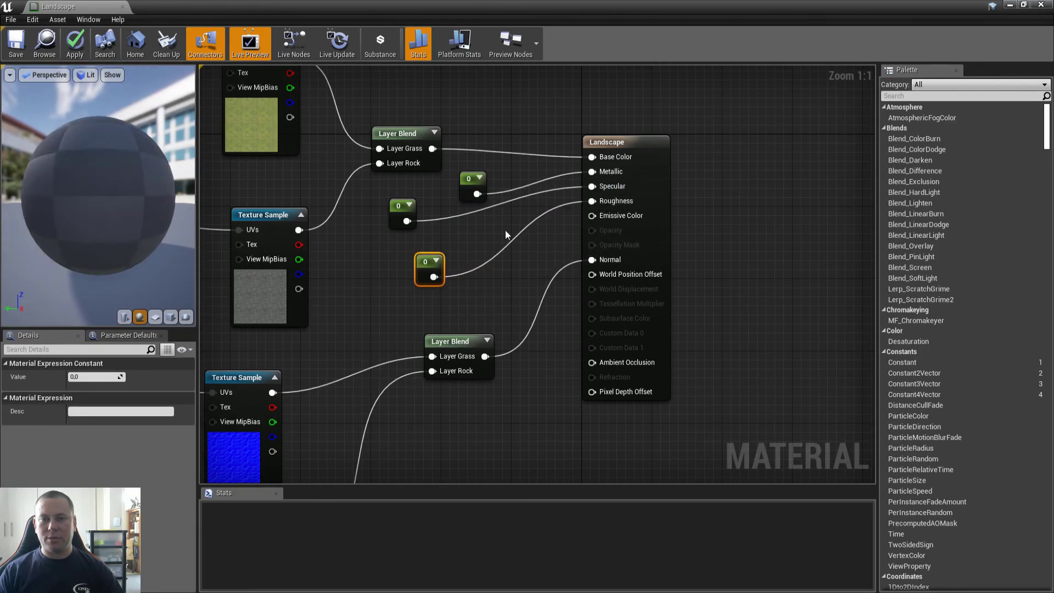
pyautogui.click(100, 375)
pyautogui.write('1')
pyautogui.press('Tab')
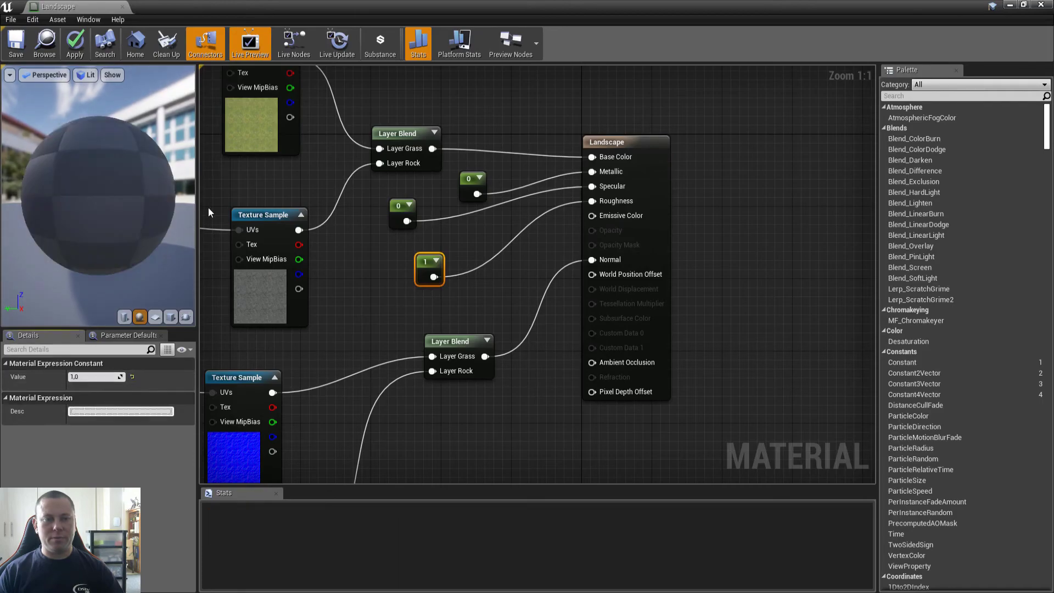
pyautogui.click(16, 43)
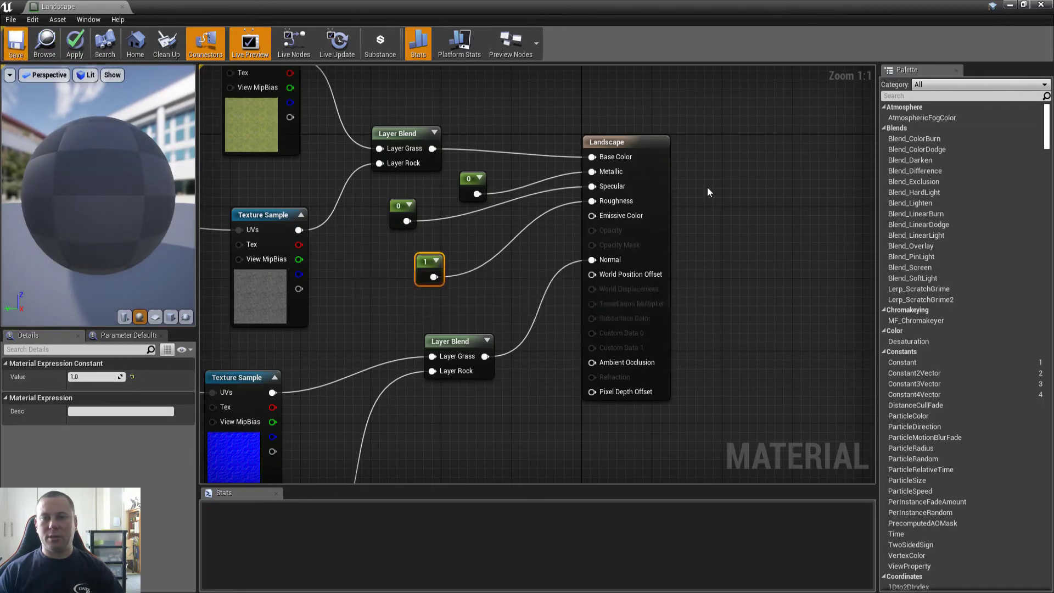
# Move the material editor out of the way and examine the terrain's shading from several viewpoints
pyautogui.click(1023, 5)
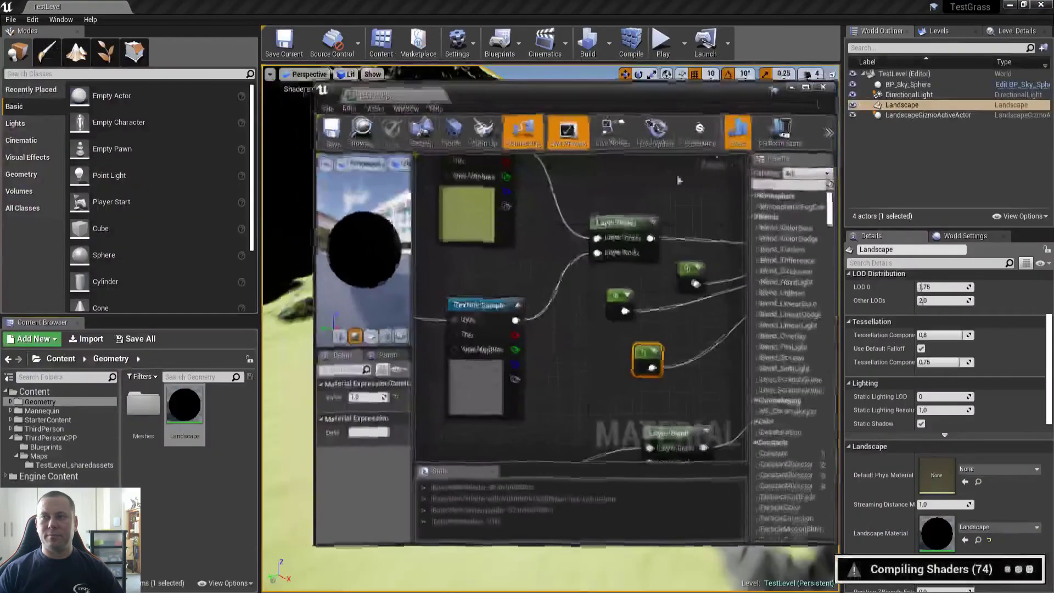
pyautogui.moveTo(627, 101); pyautogui.dragTo(0, 109)
pyautogui.moveTo(494, 308); pyautogui.dragTo(596, 313, button='right')
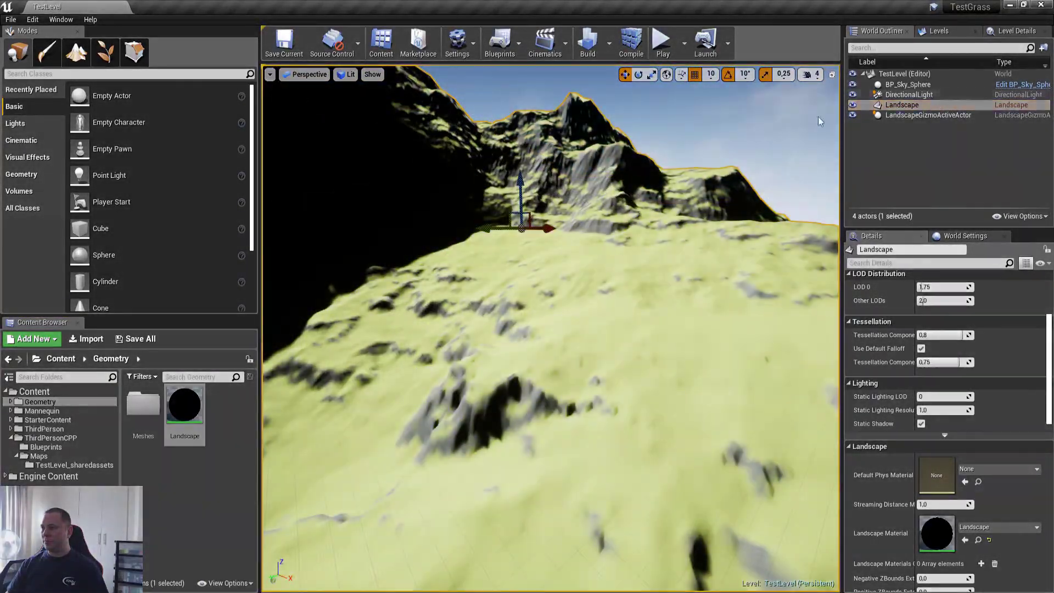
pyautogui.moveTo(549, 330); pyautogui.dragTo(574, 236, button='right')
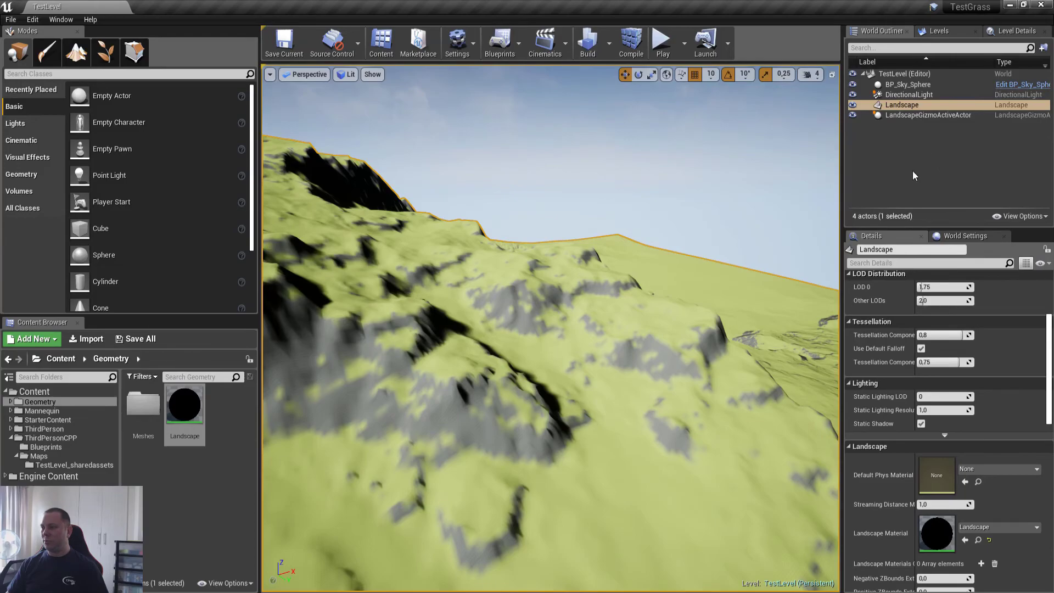
pyautogui.moveTo(648, 264); pyautogui.dragTo(637, 235, button='right')
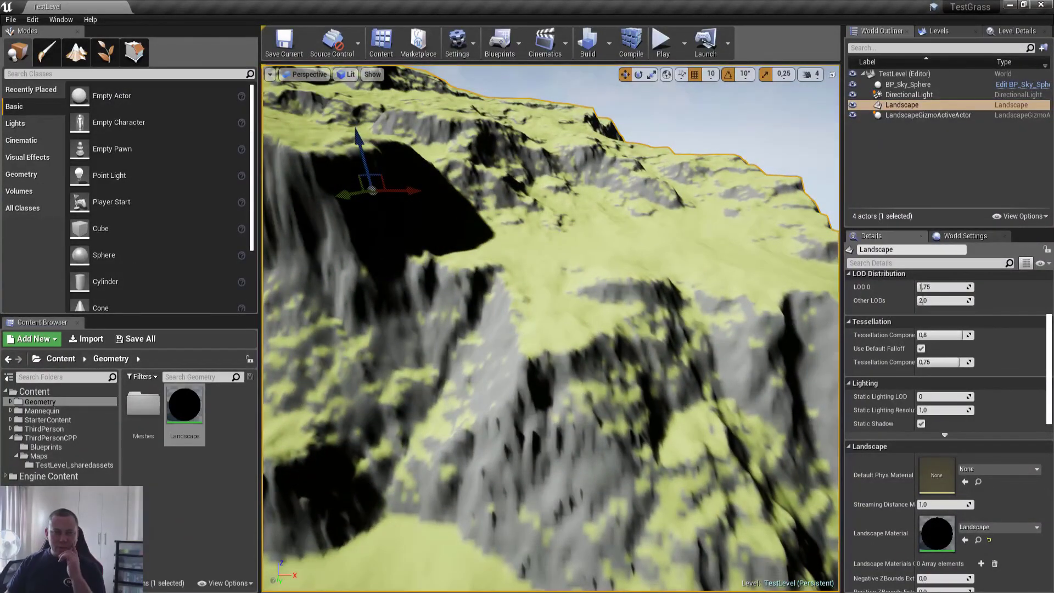
# Bring the Landscape material editor back into view and select its LandscapeCoords node
pyautogui.moveTo(0, 104); pyautogui.dragTo(594, 113)
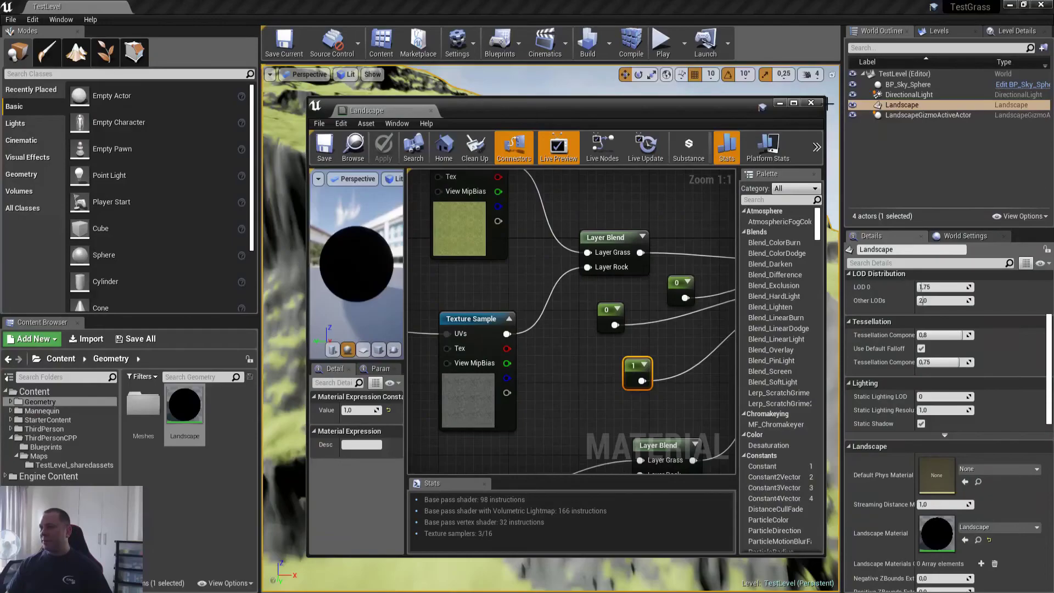
pyautogui.moveTo(703, 107); pyautogui.dragTo(829, 123)
pyautogui.moveTo(604, 275); pyautogui.dragTo(833, 338, button='right')
pyautogui.scroll(-2, 593, 322)
pyautogui.moveTo(593, 323); pyautogui.dragTo(738, 288, button='right')
pyautogui.scroll(2, 738, 288)
pyautogui.click(644, 298)
# Set the LandscapeCoords mapping scale to 1, save the material, and check the rock texture up close
pyautogui.click(490, 456)
pyautogui.write('1')
pyautogui.press('Tab')
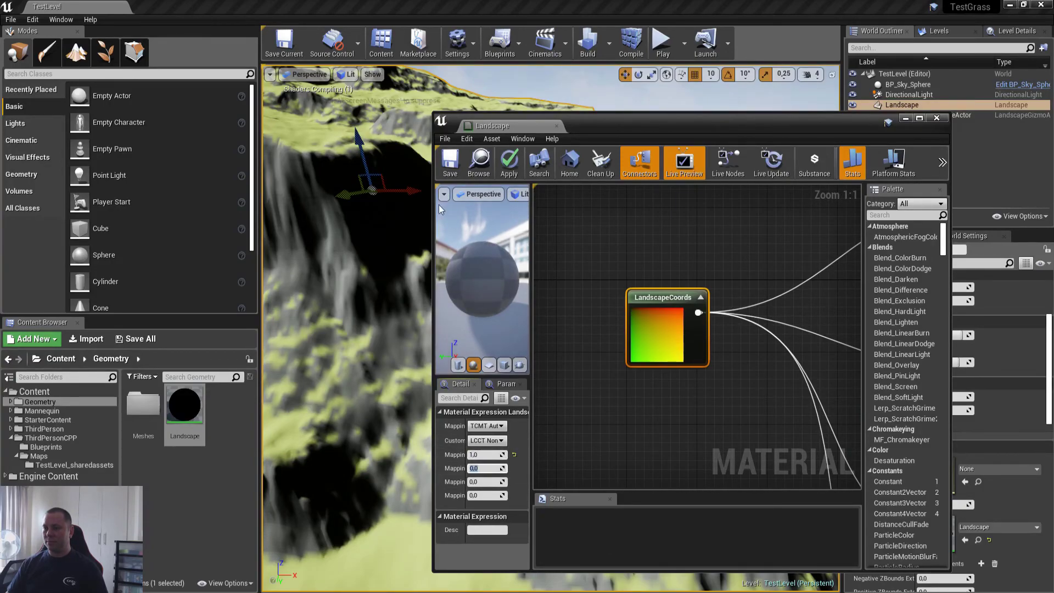
pyautogui.click(450, 164)
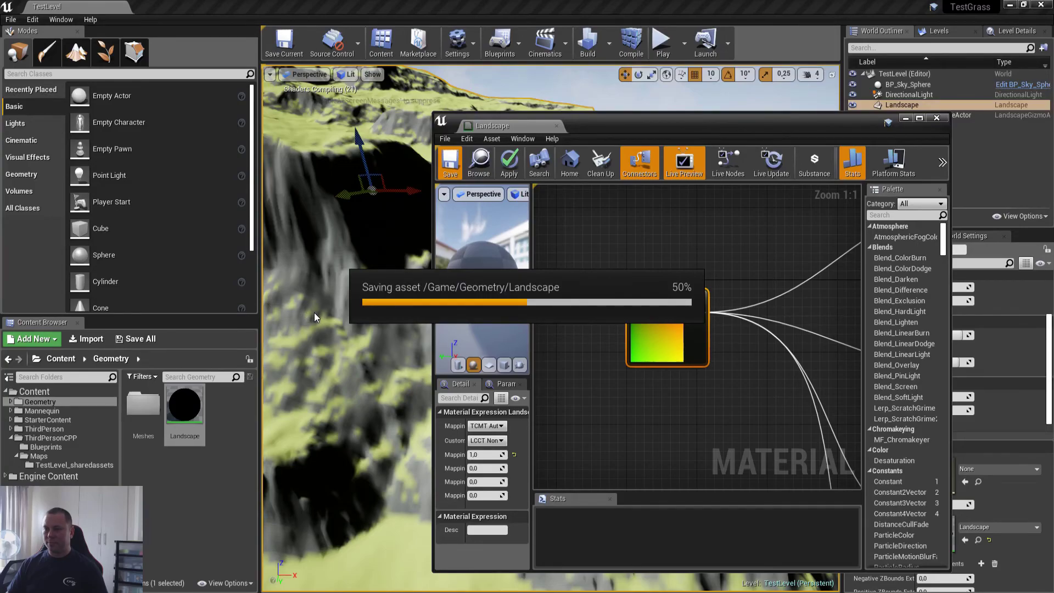
pyautogui.press('w')
pyautogui.moveTo(317, 314); pyautogui.dragTo(321, 282, button='right')
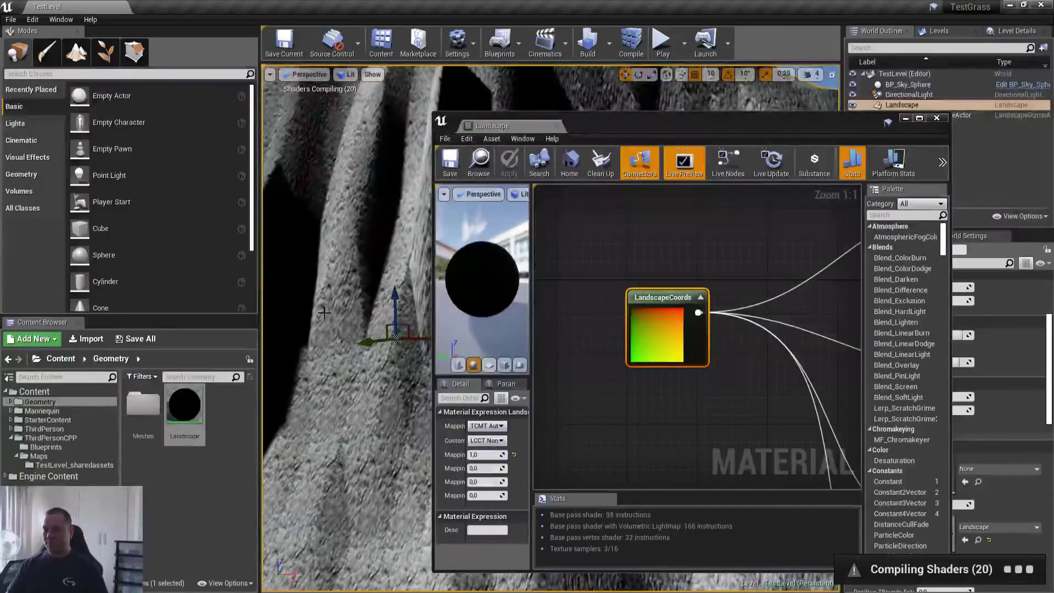
# Set the LandscapeCoords mapping scale to 10, save and close the material, check the terrain, and clear the selection
pyautogui.write('10')
pyautogui.press('Tab')
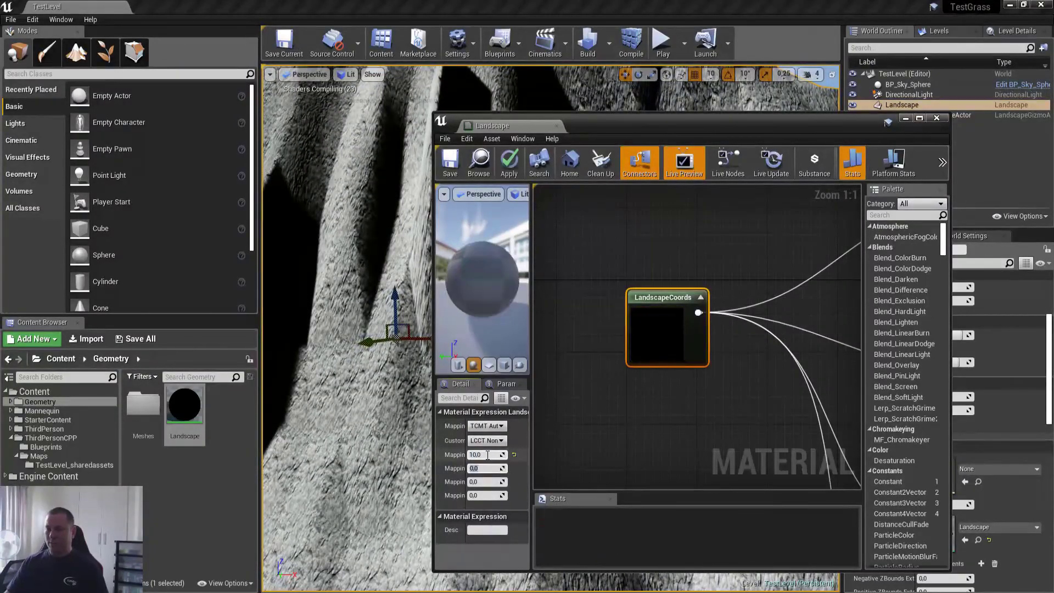
pyautogui.click(449, 161)
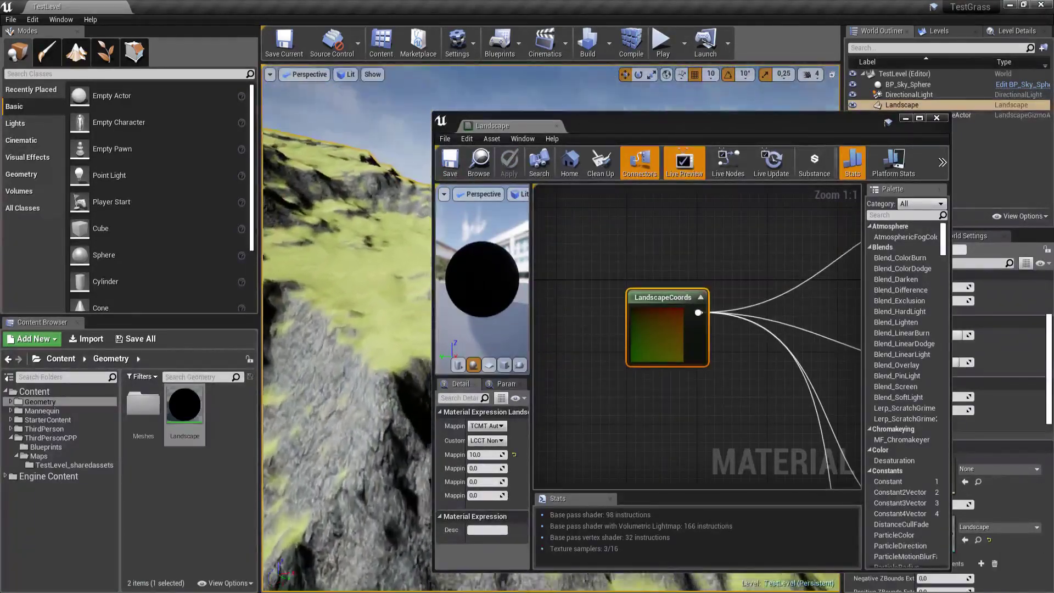
pyautogui.press('w')
pyautogui.moveTo(346, 247); pyautogui.dragTo(352, 308, button='right')
pyautogui.click(937, 120)
pyautogui.moveTo(686, 247); pyautogui.dragTo(750, 209, button='right')
pyautogui.press('Escape')
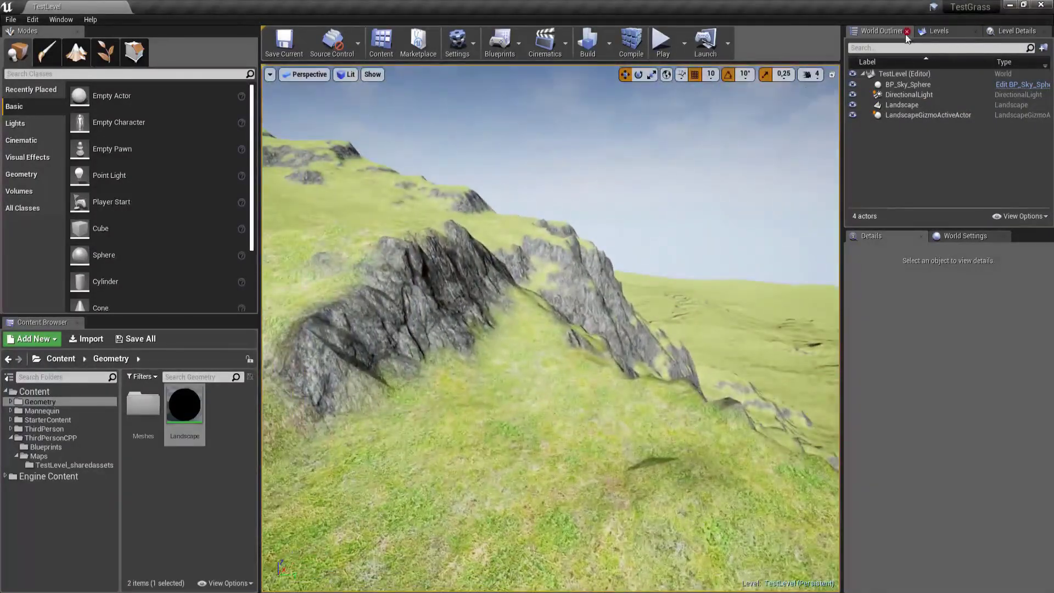
# Select the directional light and check its settings and the lighting across the terrain
pyautogui.click(912, 95)
pyautogui.scroll(5, 1017, 370)
pyautogui.click(1002, 375)
pyautogui.moveTo(714, 352); pyautogui.dragTo(541, 346, button='right')
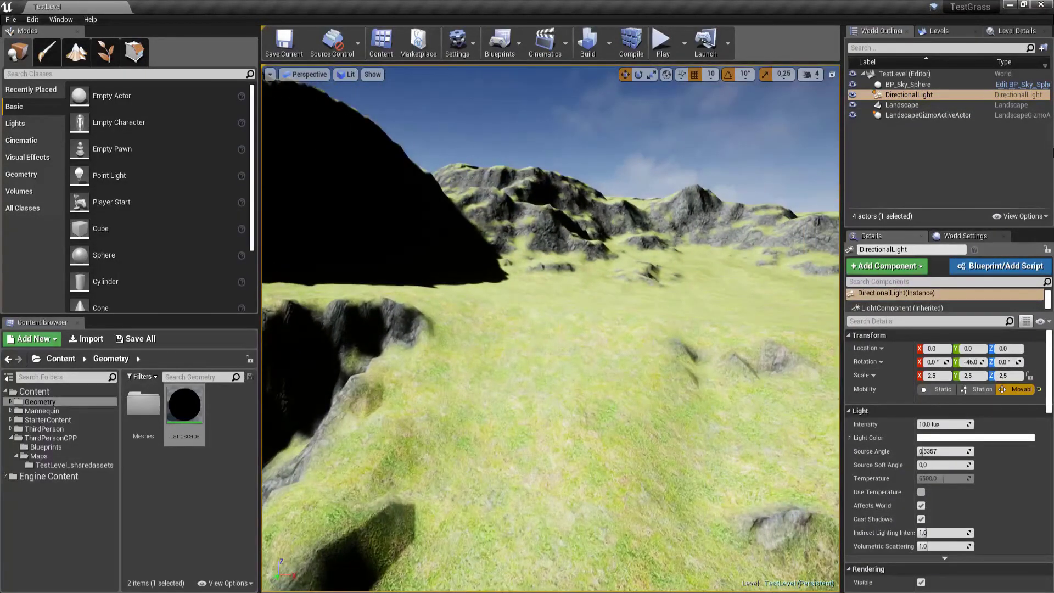
# Place a post process volume in the level and set its location to 0, 0, 0
pyautogui.click(69, 74)
pyautogui.write('post')
pyautogui.moveTo(63, 96); pyautogui.dragTo(548, 315)
pyautogui.click(246, 73)
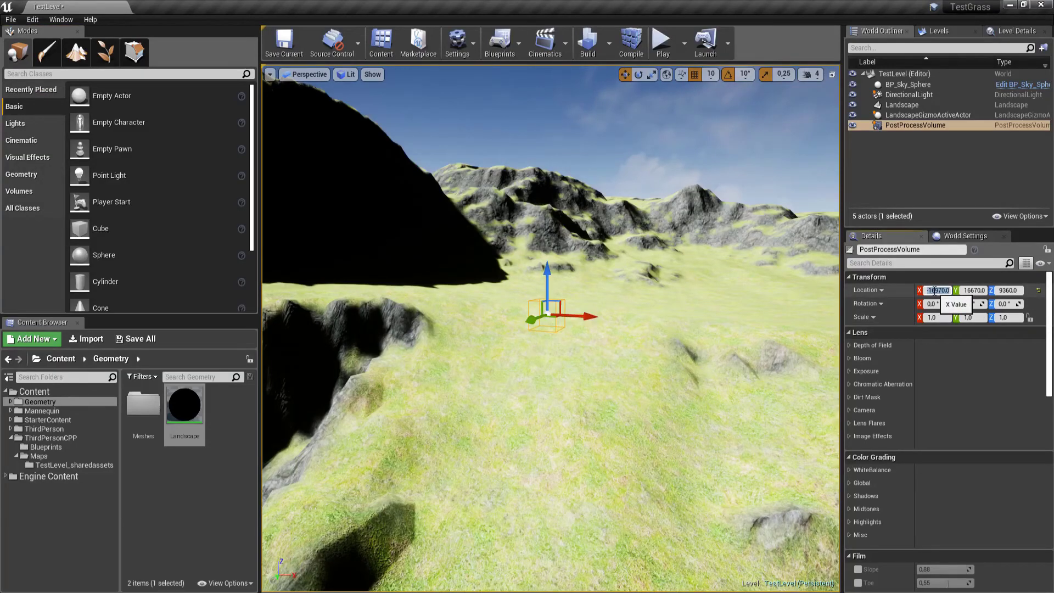
pyautogui.write('0')
pyautogui.press('Tab')
pyautogui.write('0')
# Enable Infinite Extent (Unbound) on the post process volume
pyautogui.scroll(-10, 871, 490)
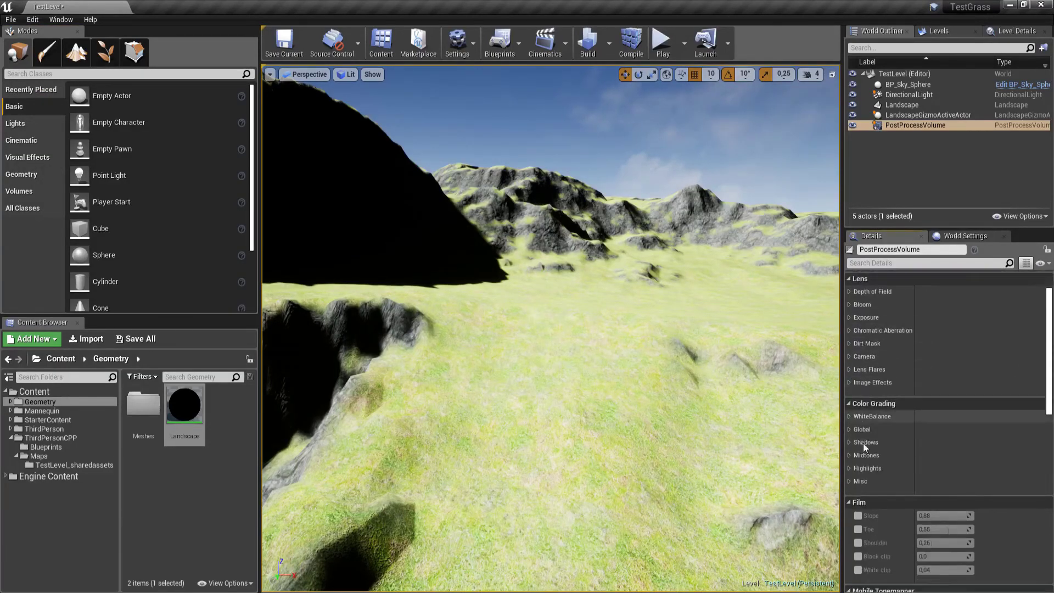
pyautogui.scroll(-8, 884, 519)
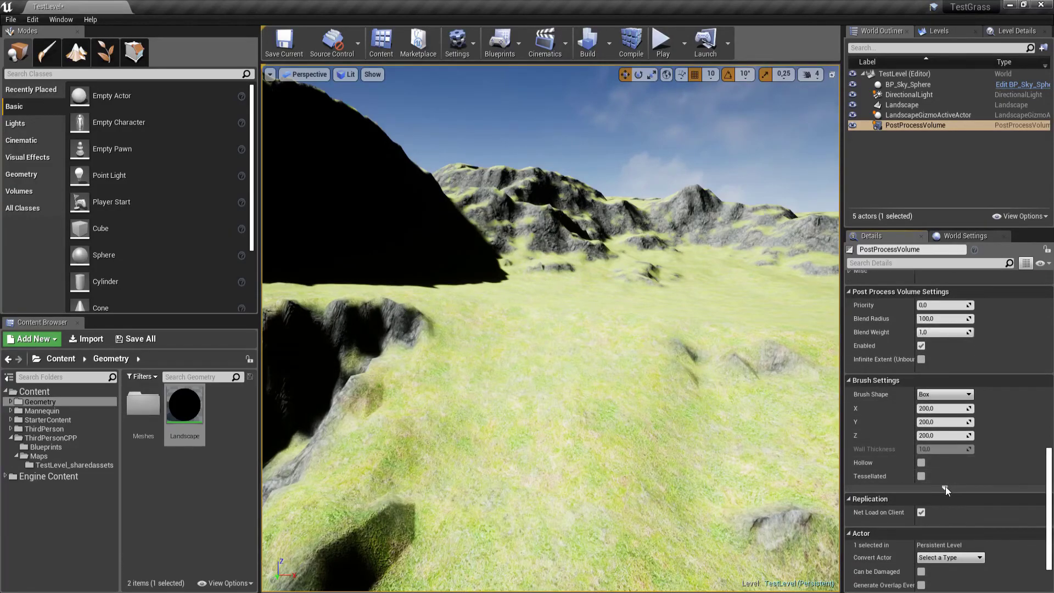
pyautogui.moveTo(881, 360)
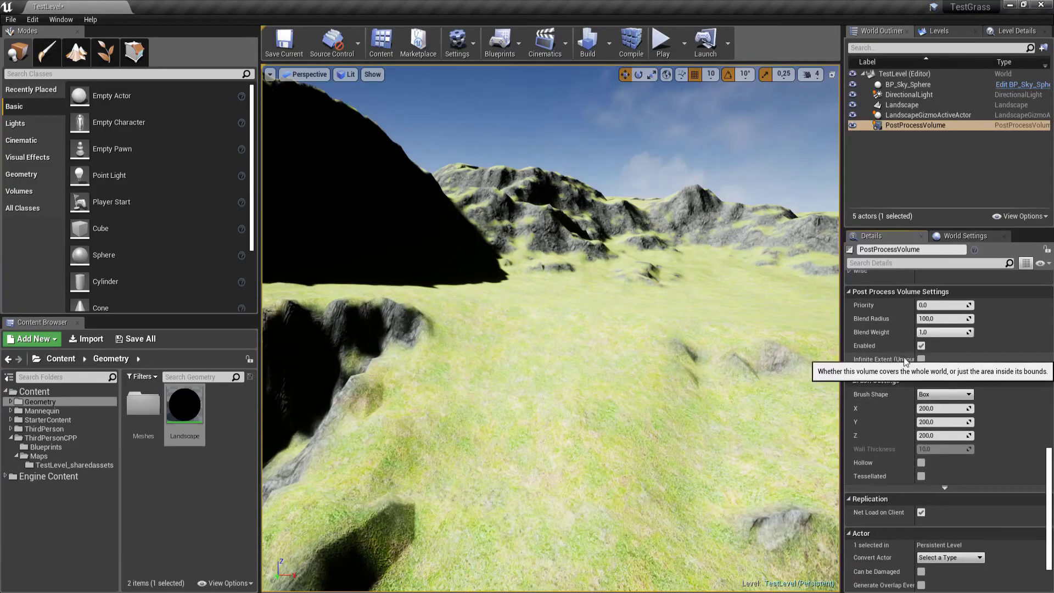
pyautogui.click(920, 360)
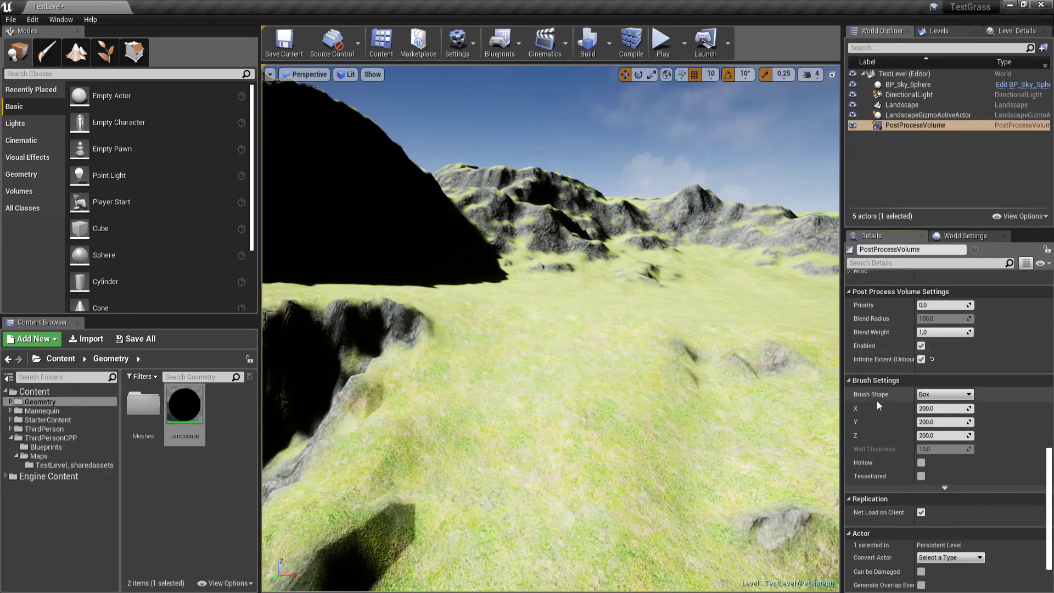
# Enable the volume's exposure overrides for metering mode, exposure compensation, minimum and maximum brightness, speed up and speed down
pyautogui.scroll(10, 885, 393)
pyautogui.scroll(5, 869, 401)
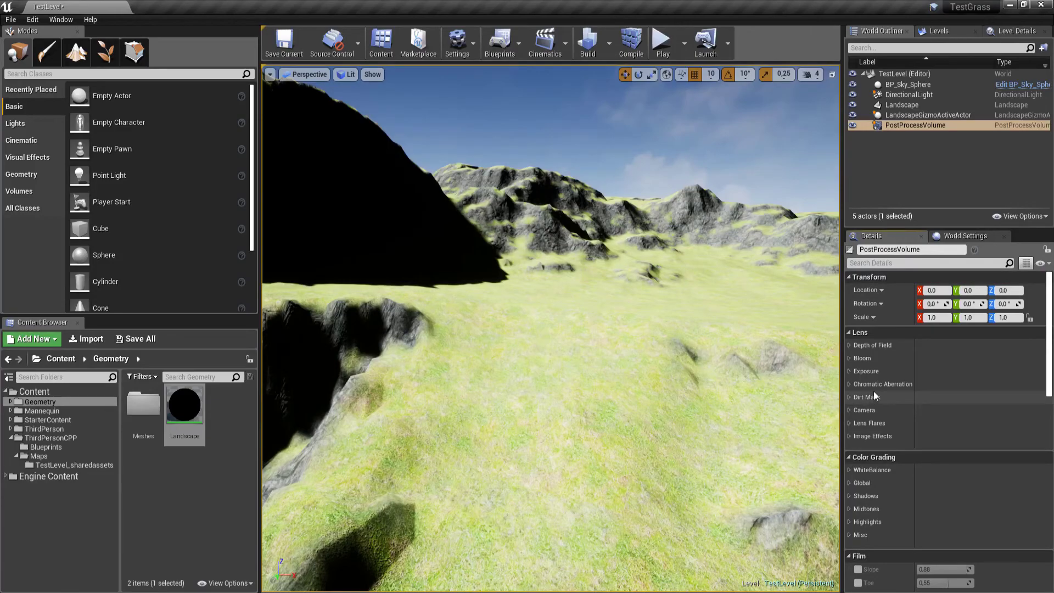
pyautogui.click(849, 371)
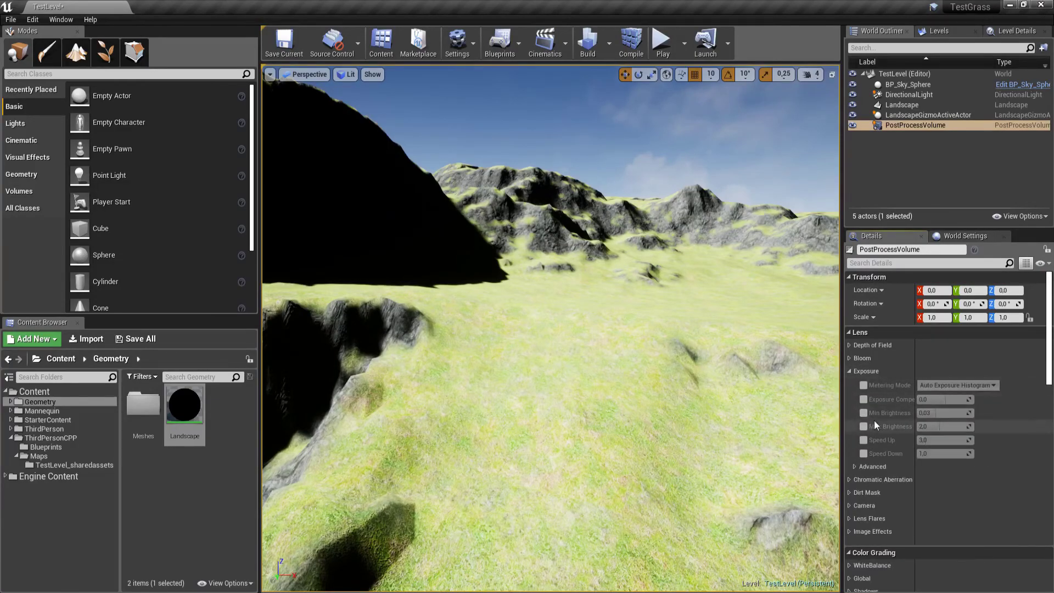
pyautogui.click(864, 385)
pyautogui.click(863, 399)
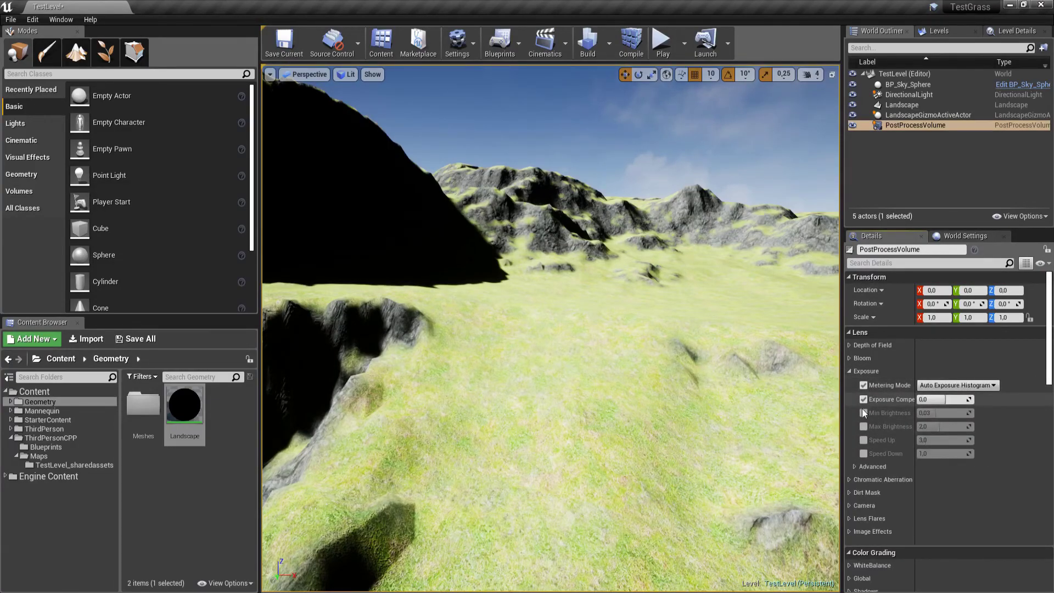
pyautogui.click(863, 413)
pyautogui.click(863, 426)
pyautogui.click(863, 440)
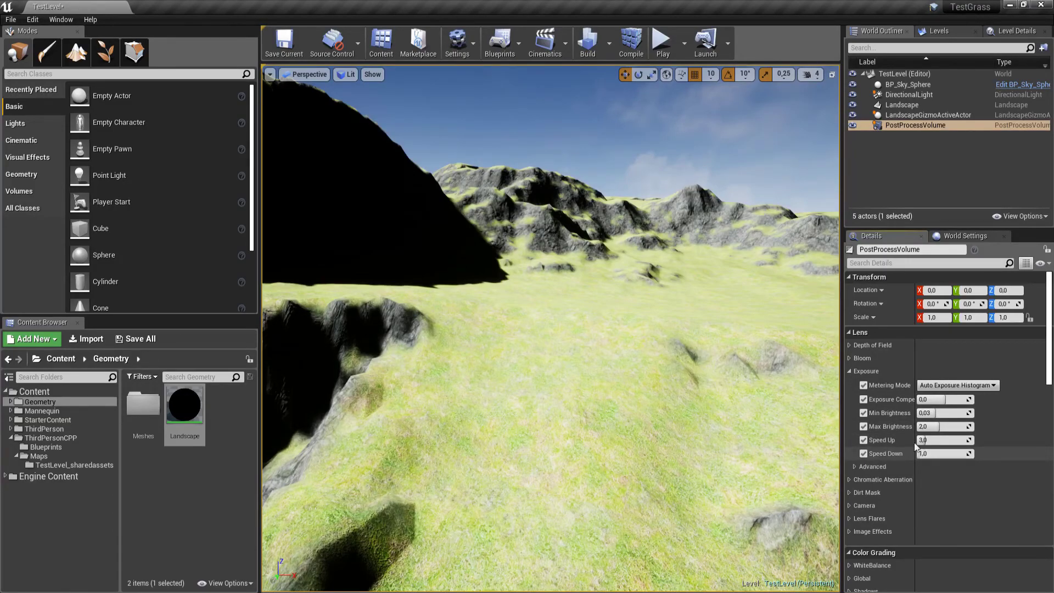
# Set both the Min Brightness and Max Brightness of the volume's exposure to 1
pyautogui.click(959, 412)
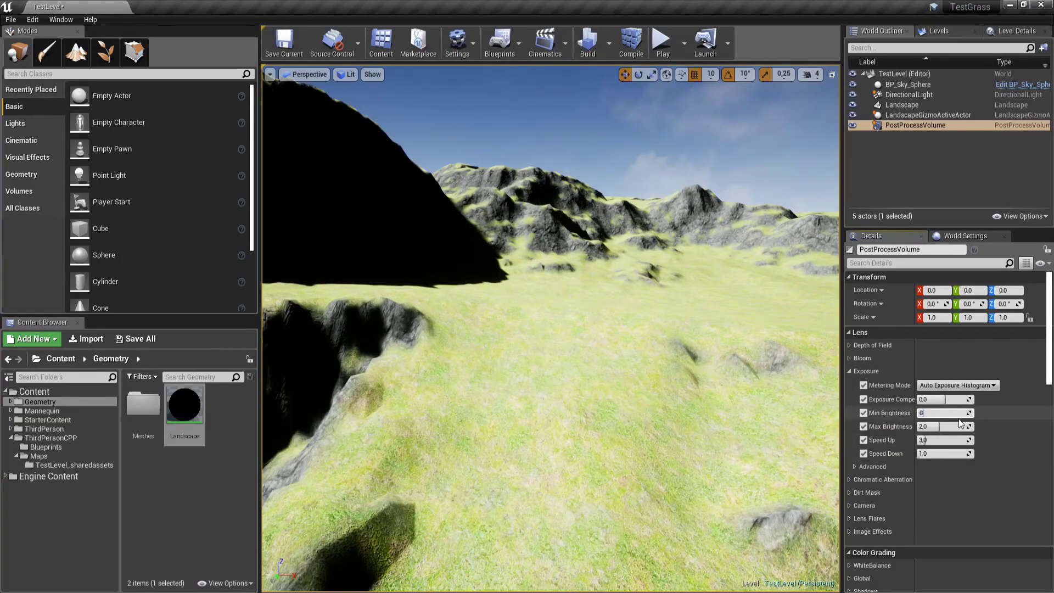
pyautogui.press('Return')
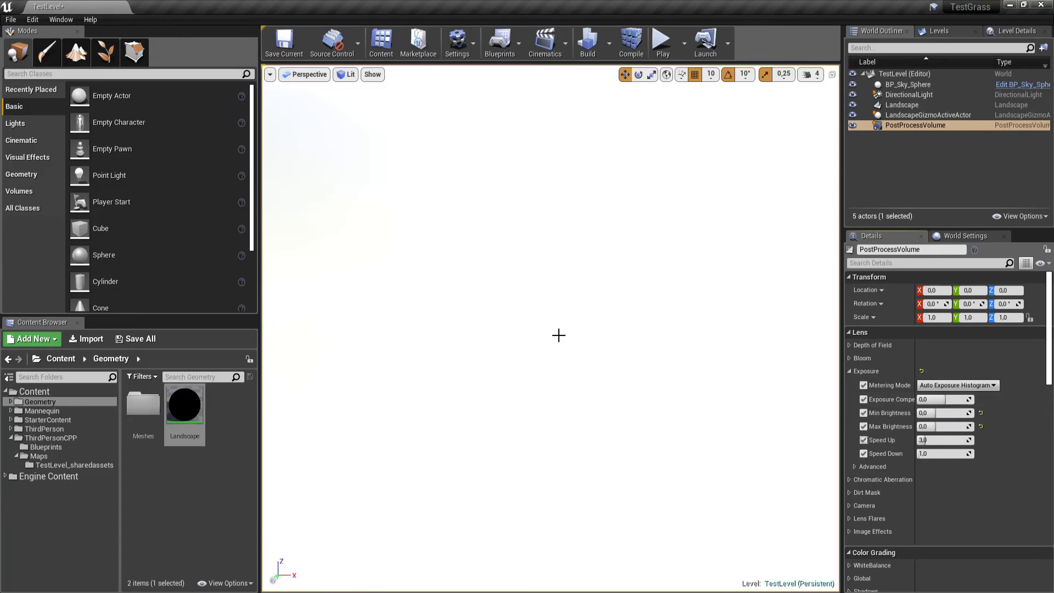
pyautogui.click(955, 413)
pyautogui.write('1')
pyautogui.press('Tab')
pyautogui.click(950, 426)
pyautogui.write('1')
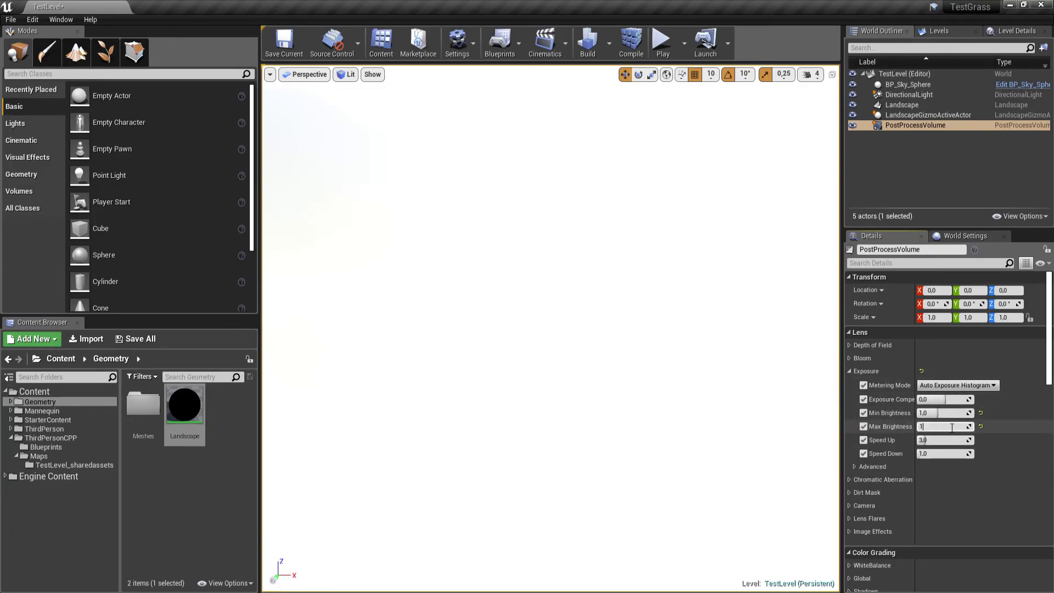
pyautogui.press('Return')
# Check the terrain under the new exposure, clear the selection and save the TestLevel map
pyautogui.press('w')
pyautogui.moveTo(550, 329); pyautogui.dragTo(656, 353, button='right')
pyautogui.press('Escape')
pyautogui.hotkey('ctrl', 's')
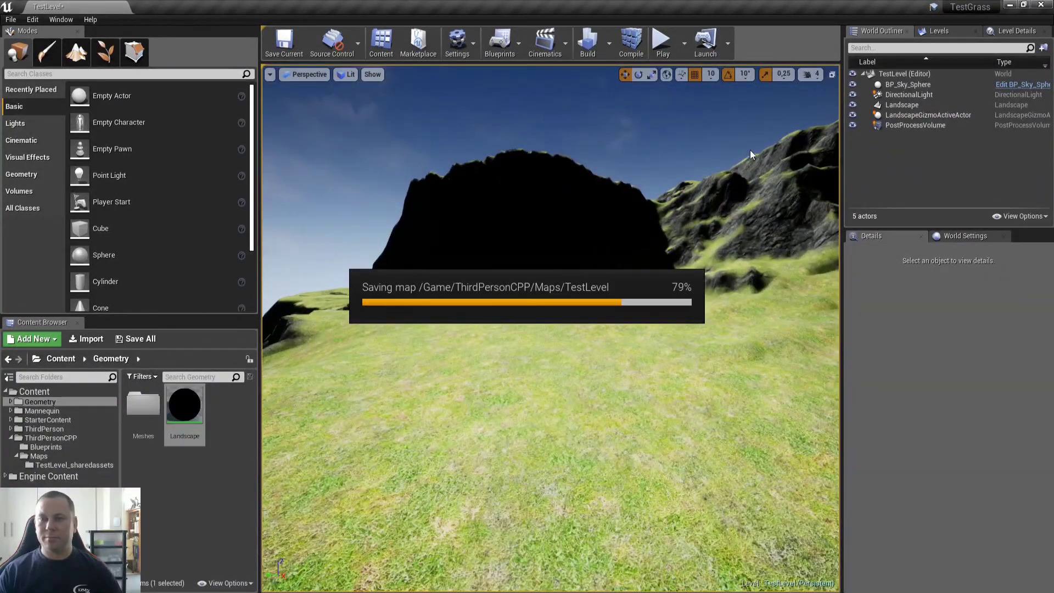
# Play the level in the editor, release the mouse cursor and expand the game view to full screen
pyautogui.click(661, 41)
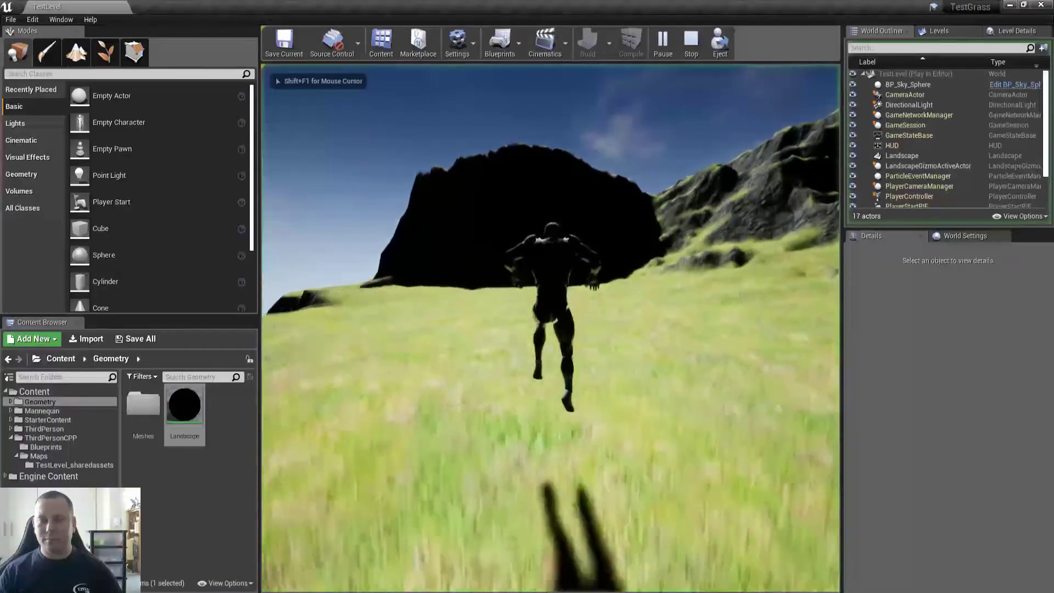
pyautogui.hotkey('shift', 'F1')
pyautogui.press('F11')
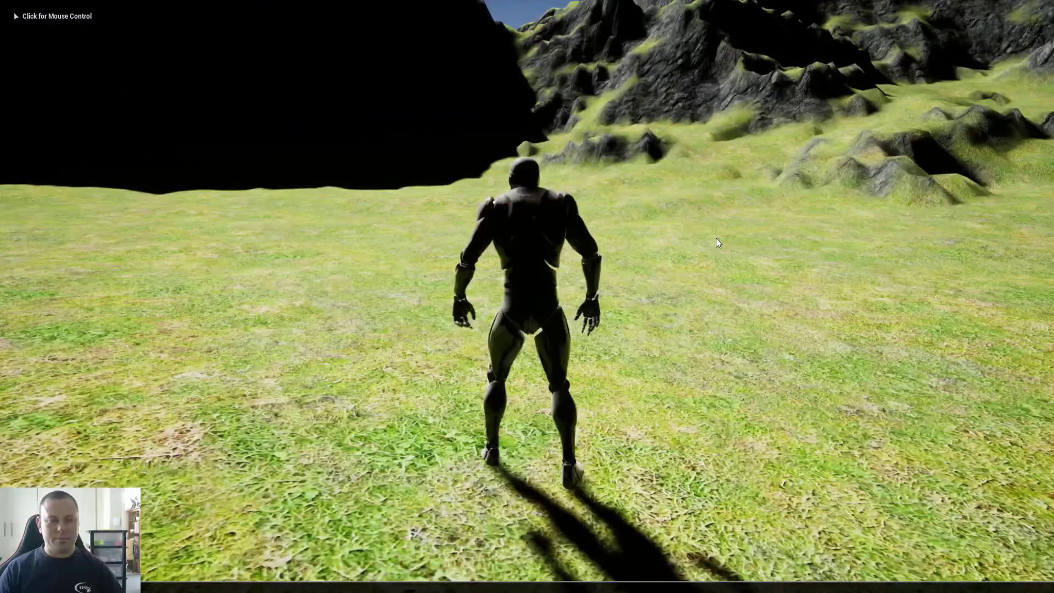
# Display the frame rate with the console command stat fps and start entering another stat command
pyautogui.write('stat fps')
pyautogui.press('Return')
pyautogui.press('`')
pyautogui.write('stat')
pyautogui.press('BackSpace')
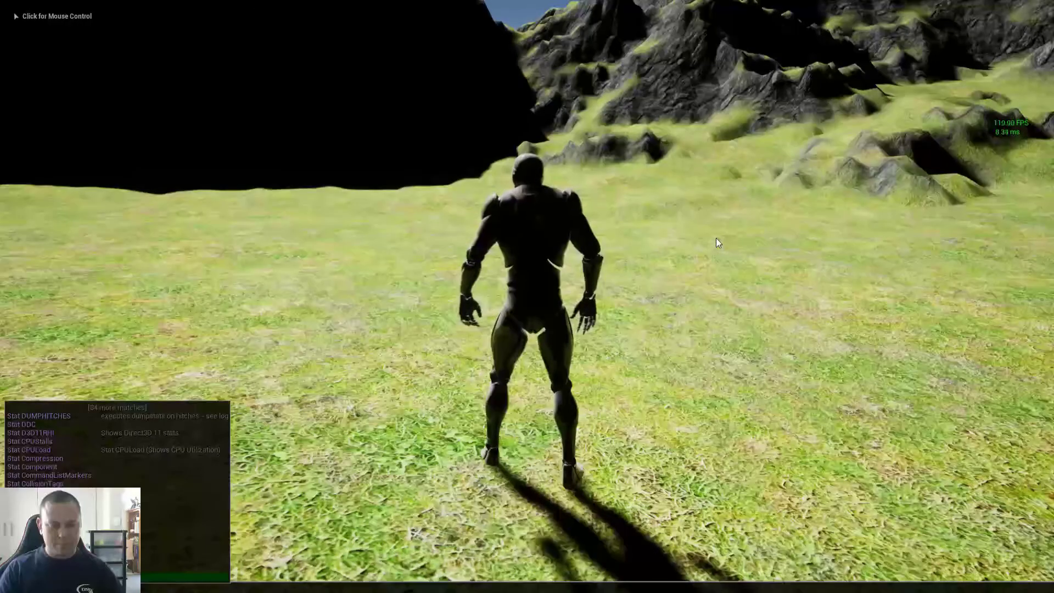
# Display the frame timing breakdown with the console command "stat unit"
pyautogui.write('unit')
pyautogui.press('BackSpace')
pyautogui.press('BackSpace')
pyautogui.write('nt')
pyautogui.press('BackSpace')
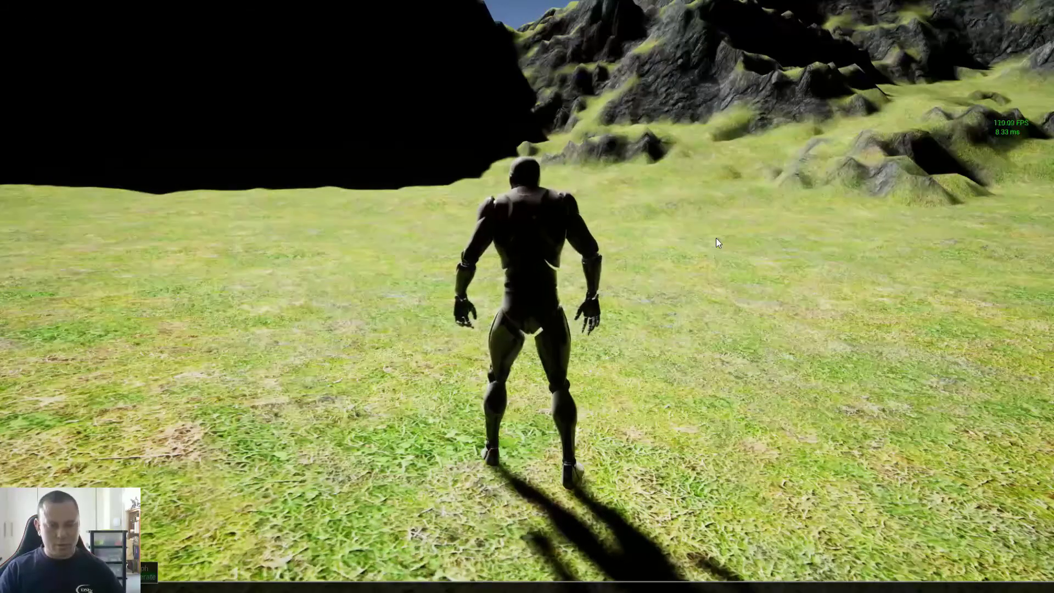
pyautogui.press('Return')
# Run the character across the terrain, examine the shader complexity view, return to the lit view and end the play session
pyautogui.press('w')
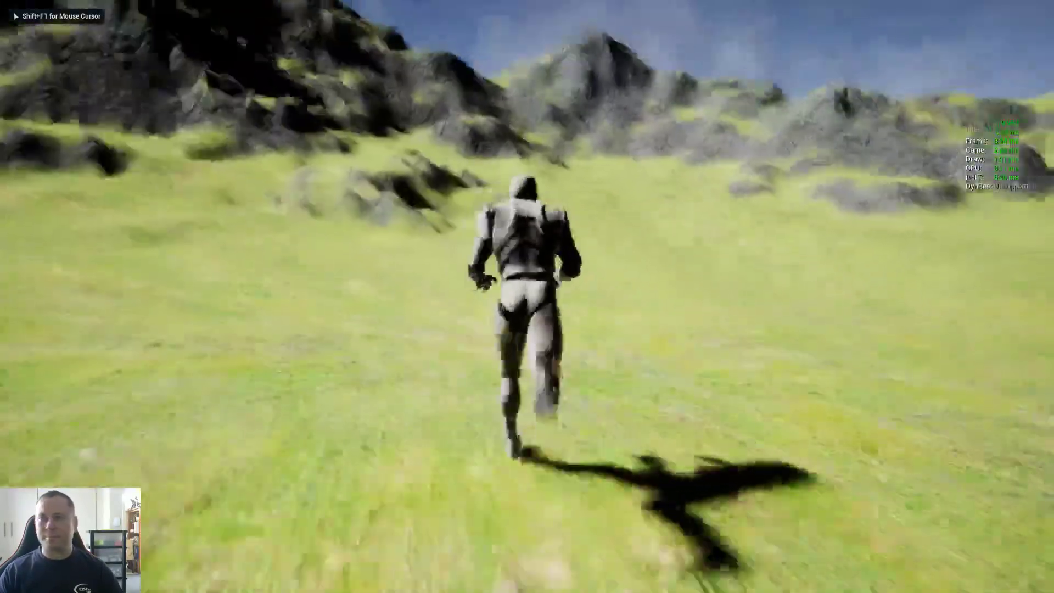
pyautogui.press('F5')
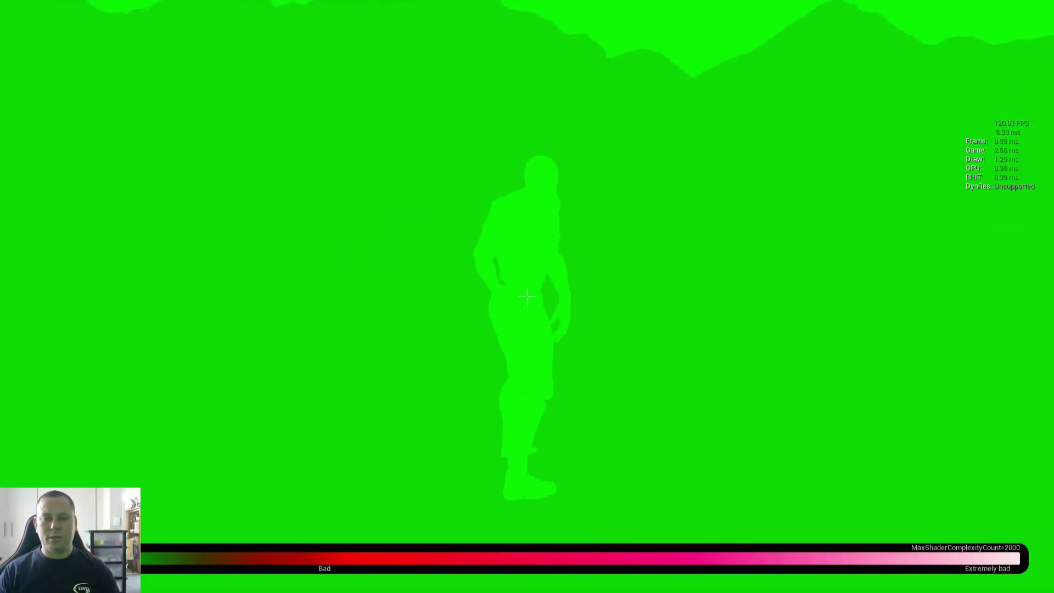
pyautogui.press('F3')
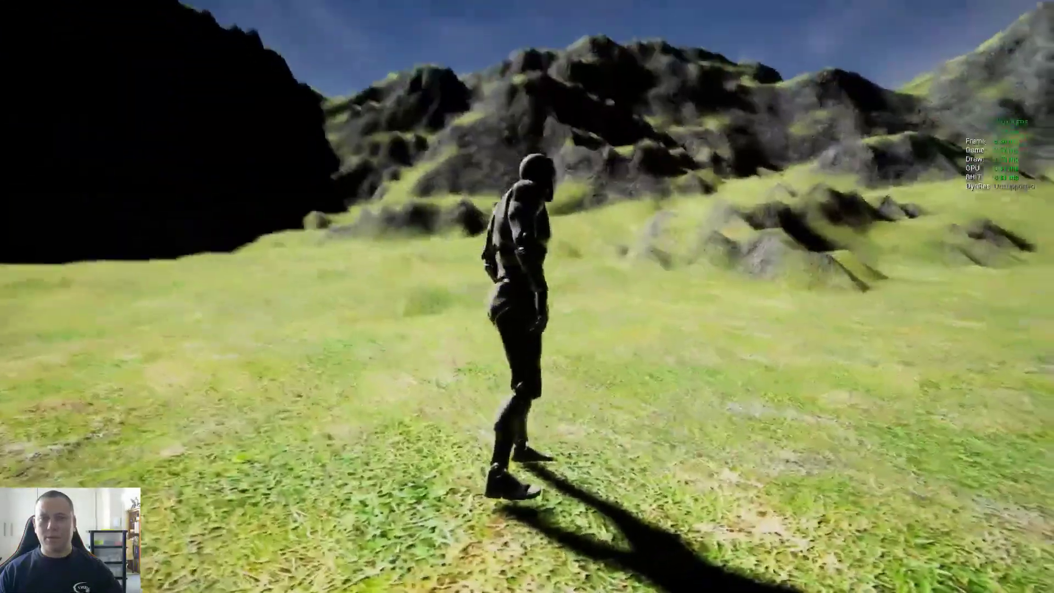
pyautogui.press('w')
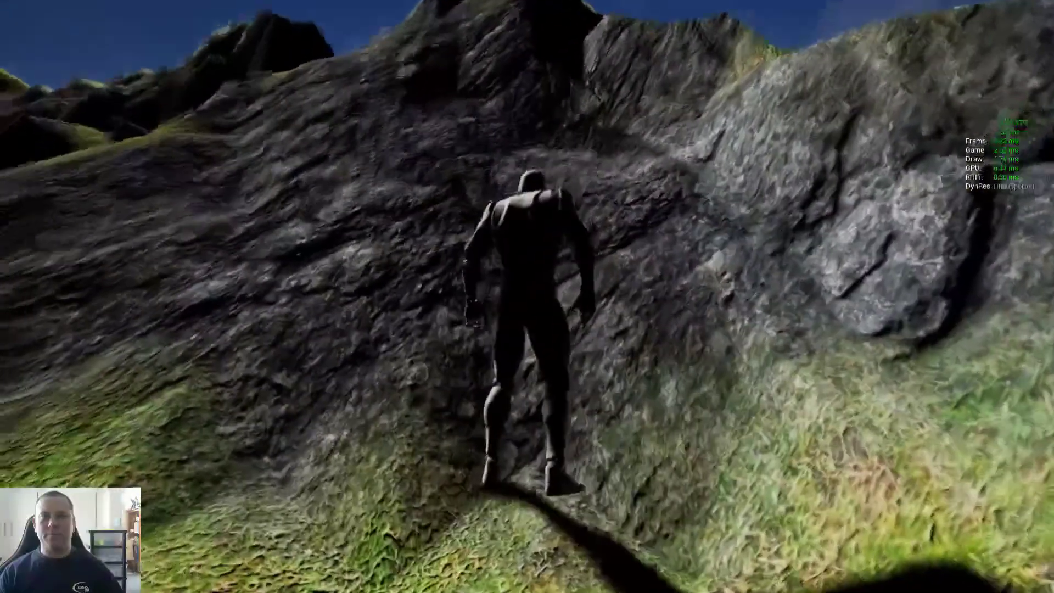
pyautogui.press('Escape')
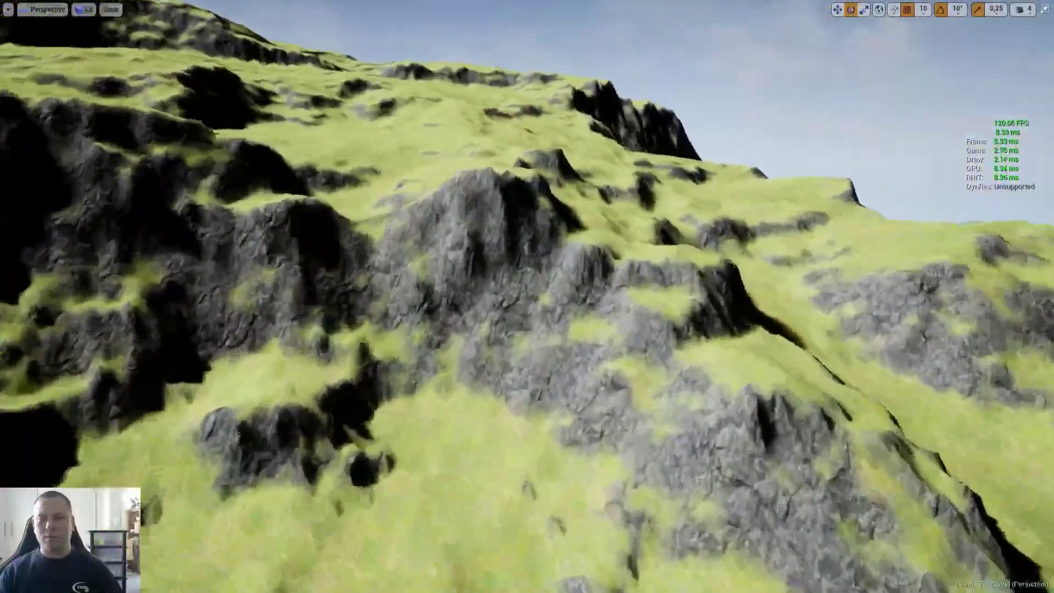
# Leave the full-screen viewport so the complete editor layout is available
pyautogui.press('w')
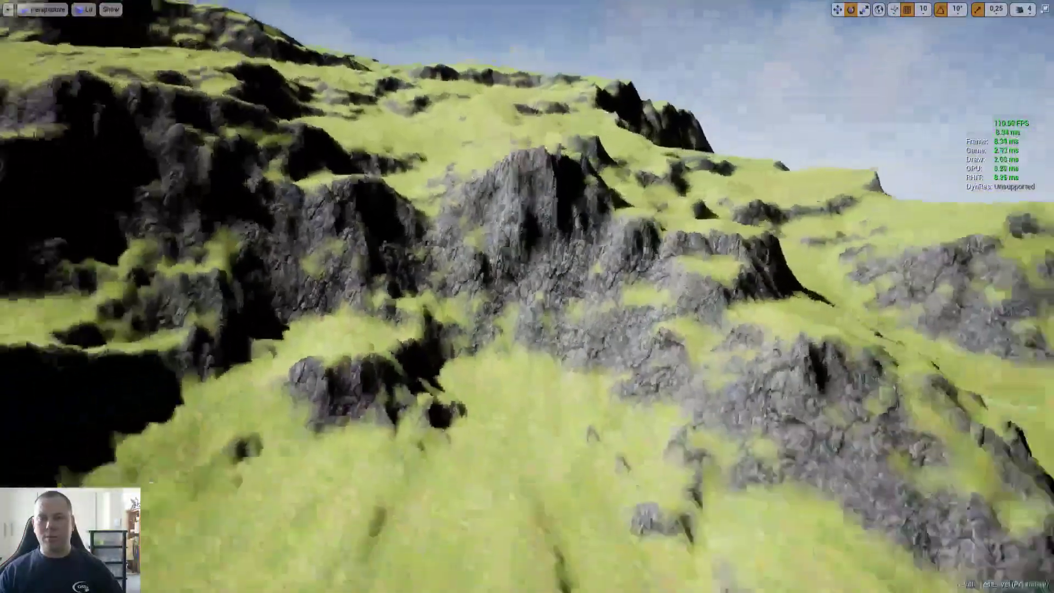
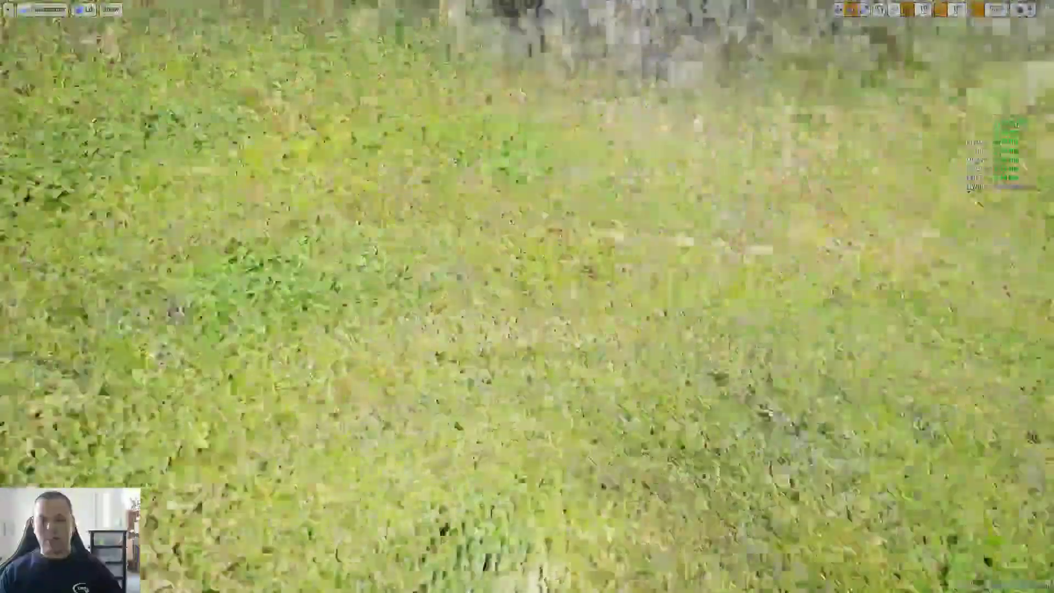
pyautogui.moveTo(527, 297); pyautogui.dragTo(587, 212, button='right')
pyautogui.moveTo(527, 232); pyautogui.dragTo(609, 240, button='right')
pyautogui.press('F11')
# Try a DirectionalLight intensity of 67 lux and check its effect on the landscape
pyautogui.click(928, 96)
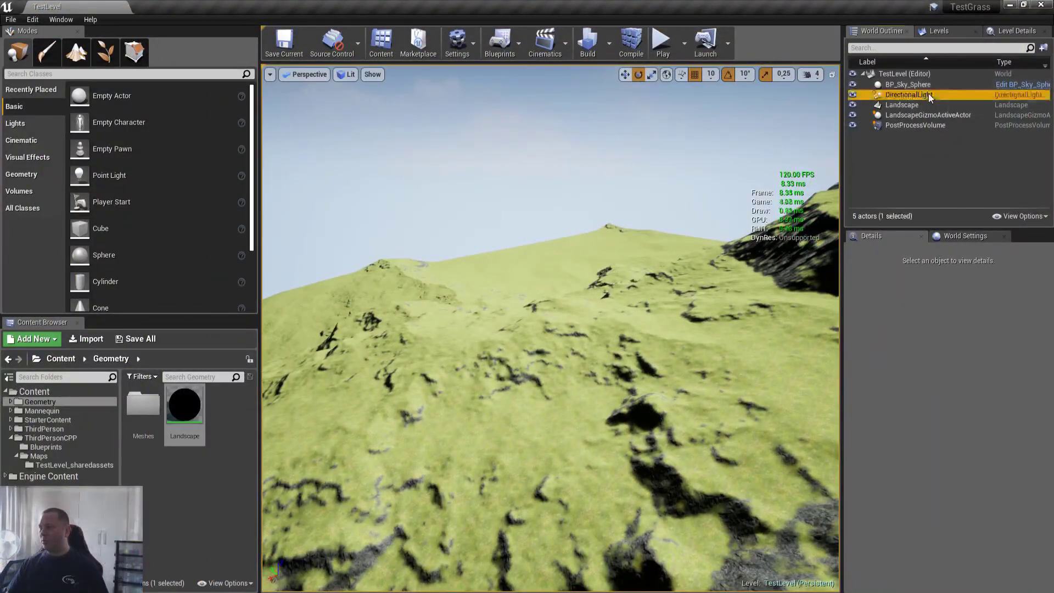
pyautogui.click(956, 423)
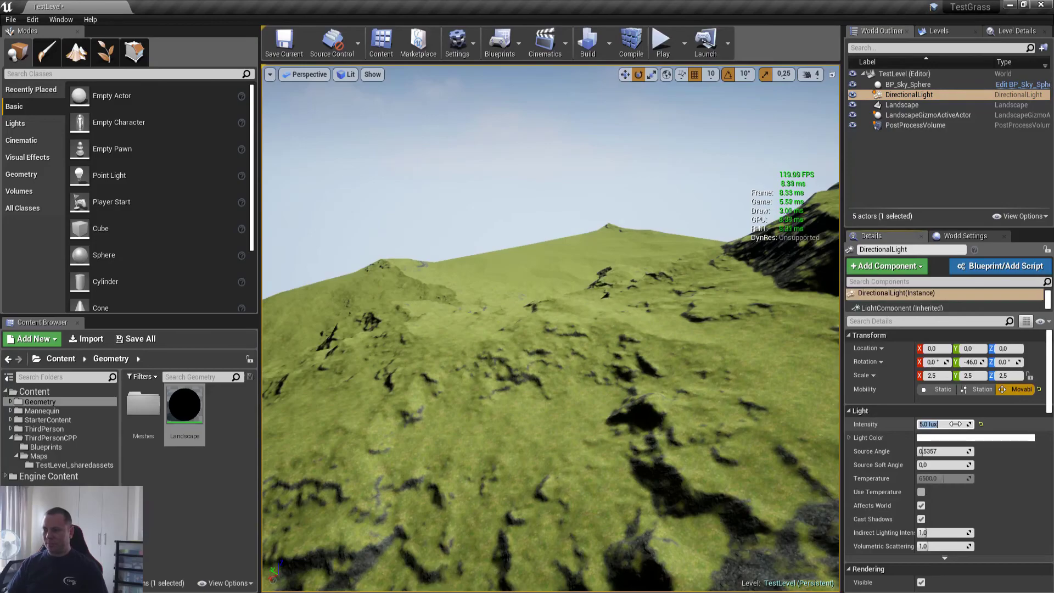
pyautogui.moveTo(676, 340); pyautogui.dragTo(785, 349, button='right')
pyautogui.moveTo(524, 401); pyautogui.dragTo(530, 398, button='right')
pyautogui.click(956, 423)
pyautogui.write('67')
pyautogui.press('Return')
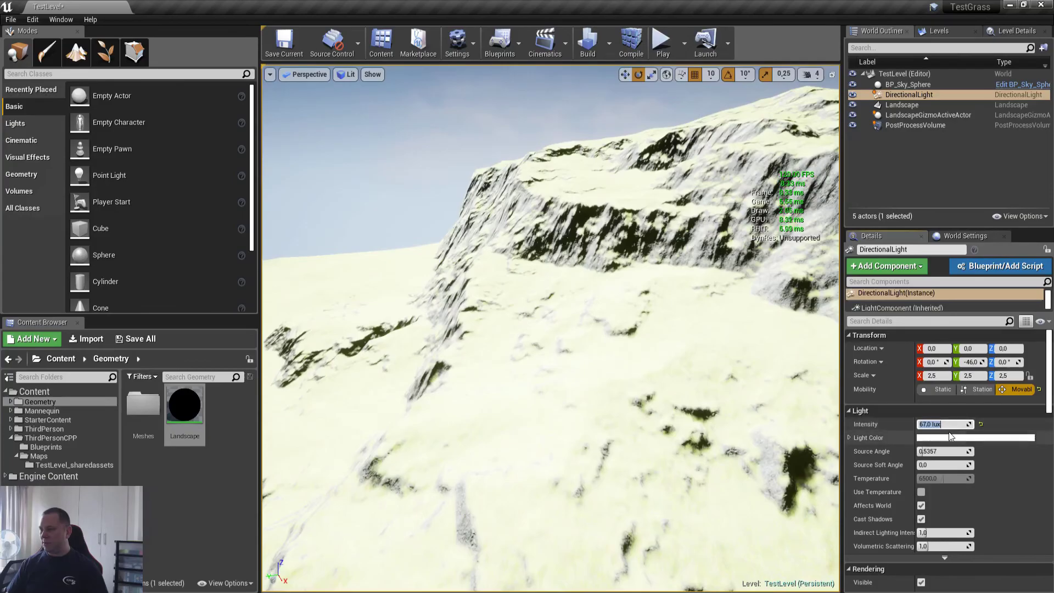
pyautogui.press('Return')
pyautogui.moveTo(534, 404); pyautogui.dragTo(505, 439, button='right')
pyautogui.moveTo(498, 358)
pyautogui.mouseDown(button='right')
pyautogui.moveTo(513, 346)
pyautogui.moveTo(498, 358)
pyautogui.mouseUp(button='right')
pyautogui.press('Escape')
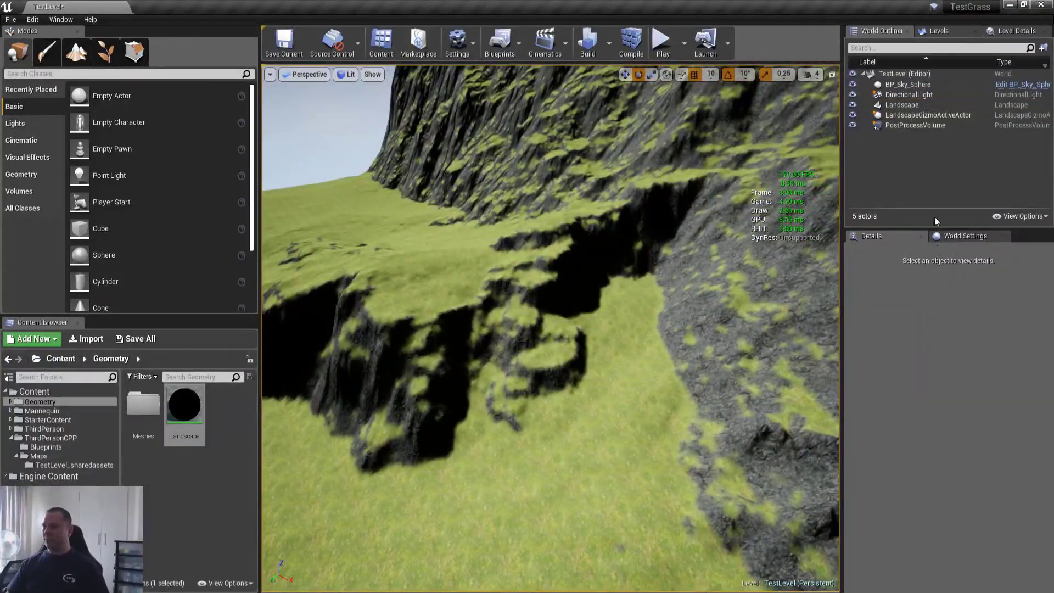
# Set the DirectionalLight intensity to 7 lux and deselect the light
pyautogui.click(940, 94)
pyautogui.click(949, 425)
pyautogui.write('7,0 lux')
pyautogui.press('Return')
pyautogui.moveTo(550, 329); pyautogui.dragTo(410, 366, button='right')
pyautogui.press('Escape')
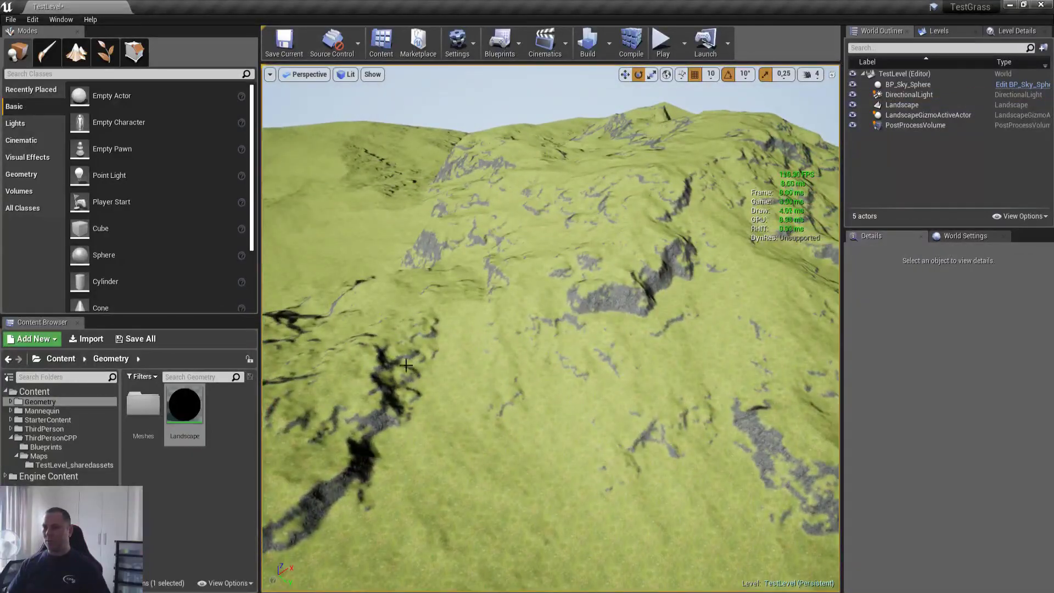
# Play-test the level to check the landscape lighting at ground level
pyautogui.click(662, 44)
pyautogui.press('Escape')
pyautogui.moveTo(551, 329); pyautogui.dragTo(546, 301, button='right')
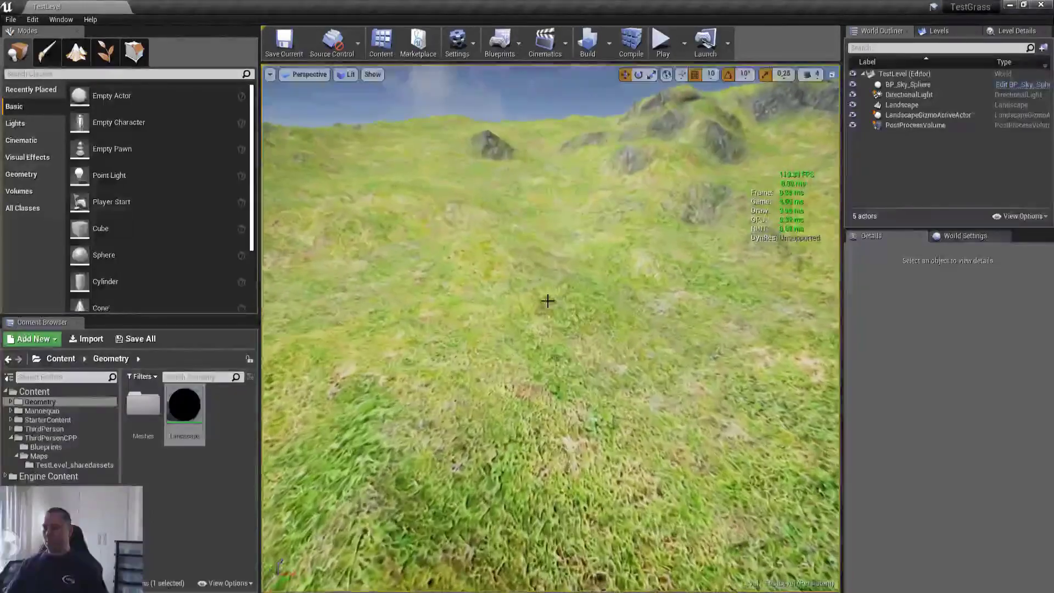
pyautogui.hotkey('alt', 'p')
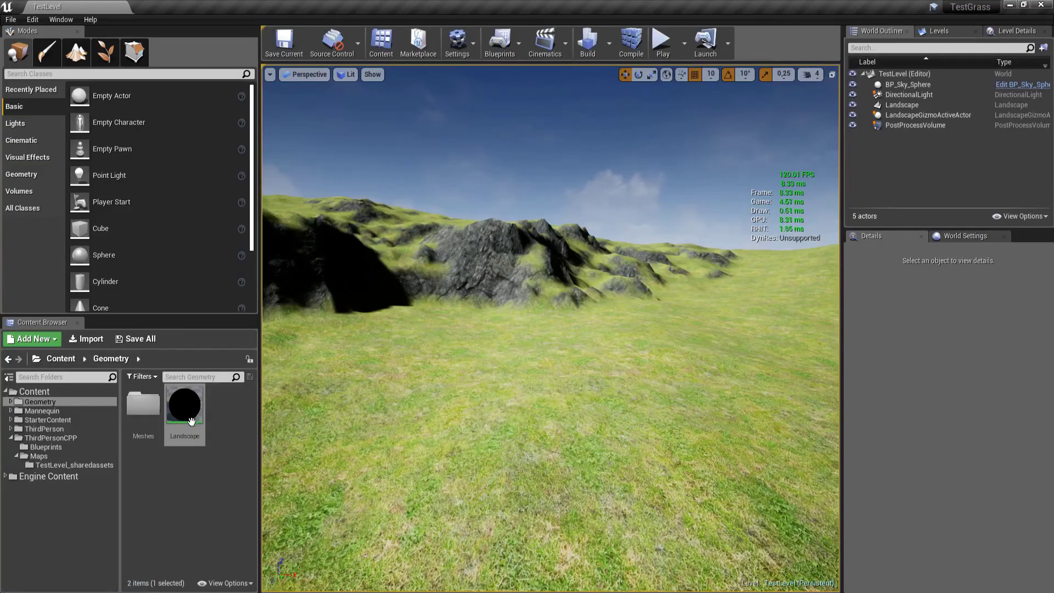
# Create a folder named grass inside the Geometry content folder and open it
pyautogui.click(191, 488)
pyautogui.rightClick(153, 479)
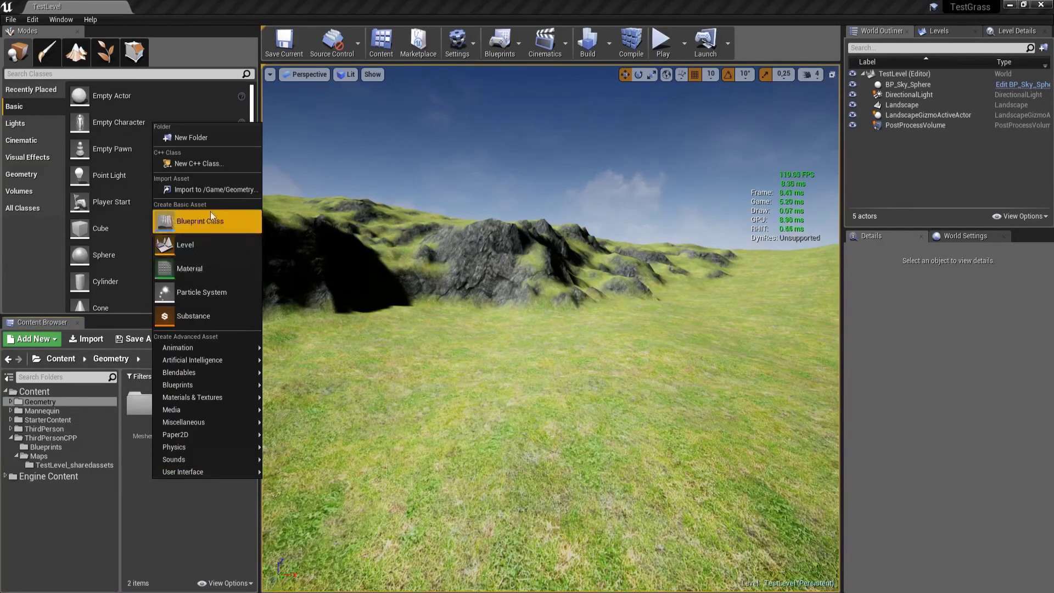
pyautogui.click(201, 137)
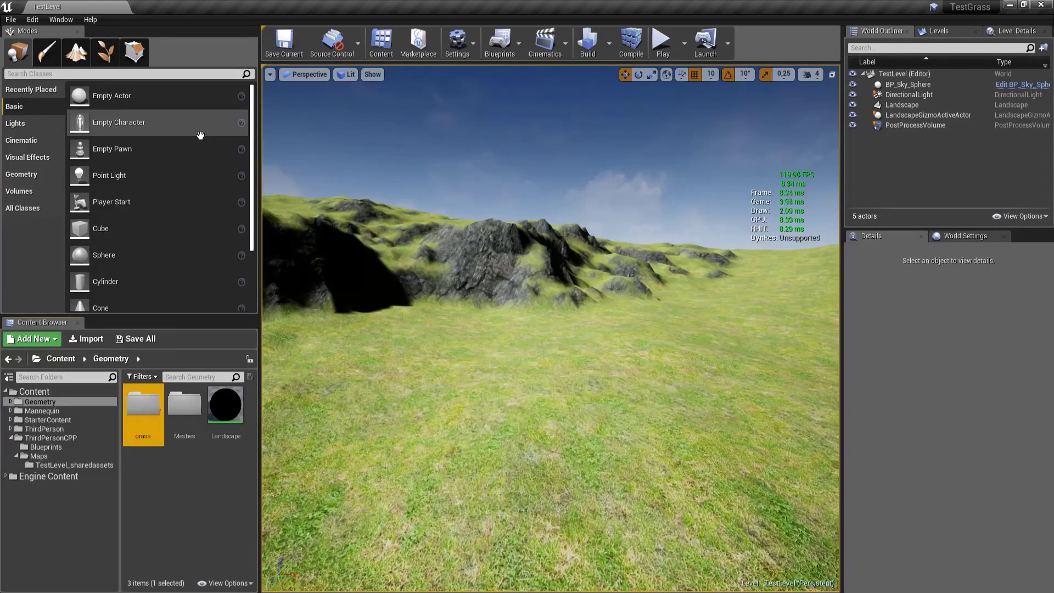
pyautogui.press('Return')
# Switch to File Explorer at C:\temp and try to bring grass_1.spm and grass_1.st into the grass content folder
pyautogui.hotkey('alt', 'Tab')
pyautogui.hotkey('alt', 'Tab')
pyautogui.hotkey('alt', 'Tab')
pyautogui.hotkey('alt', 'Tab')
pyautogui.hotkey('alt', 'Tab')
pyautogui.hotkey('alt', 'Tab')
pyautogui.hotkey('alt', 'shift', 'Tab')
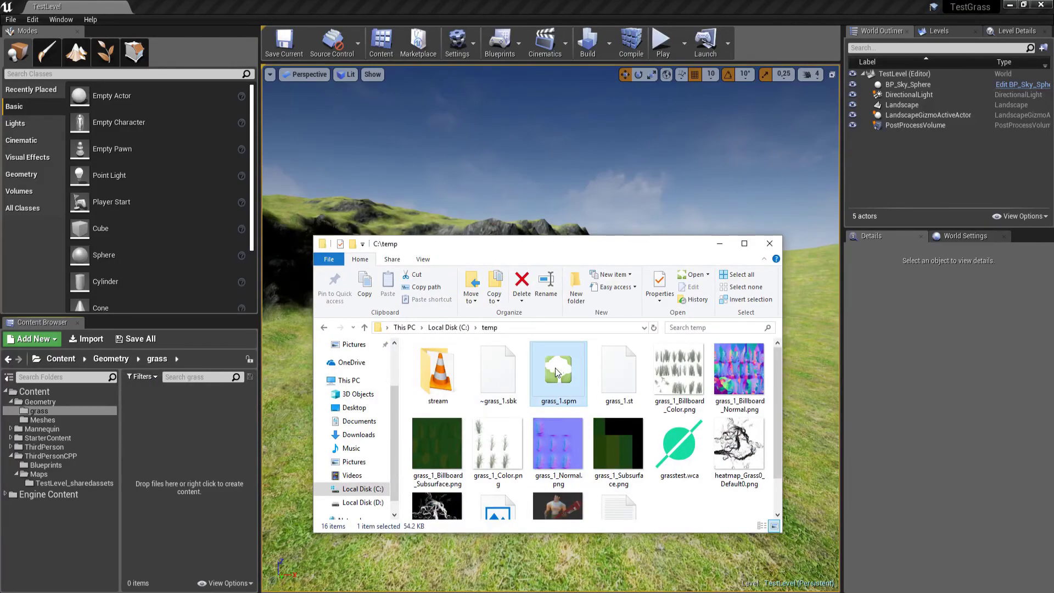
pyautogui.moveTo(555, 368); pyautogui.dragTo(651, 371)
pyautogui.hotkey('alt', 'Tab')
pyautogui.hotkey('alt', 'Tab')
pyautogui.click(609, 372)
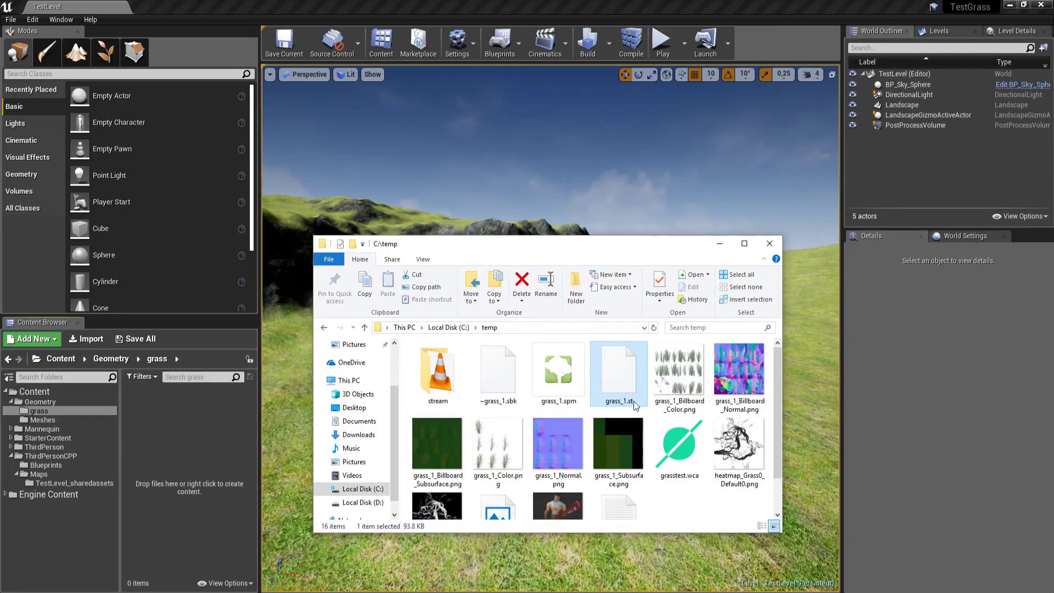
pyautogui.moveTo(628, 405); pyautogui.dragTo(475, 376)
pyautogui.hotkey('alt', 'Tab')
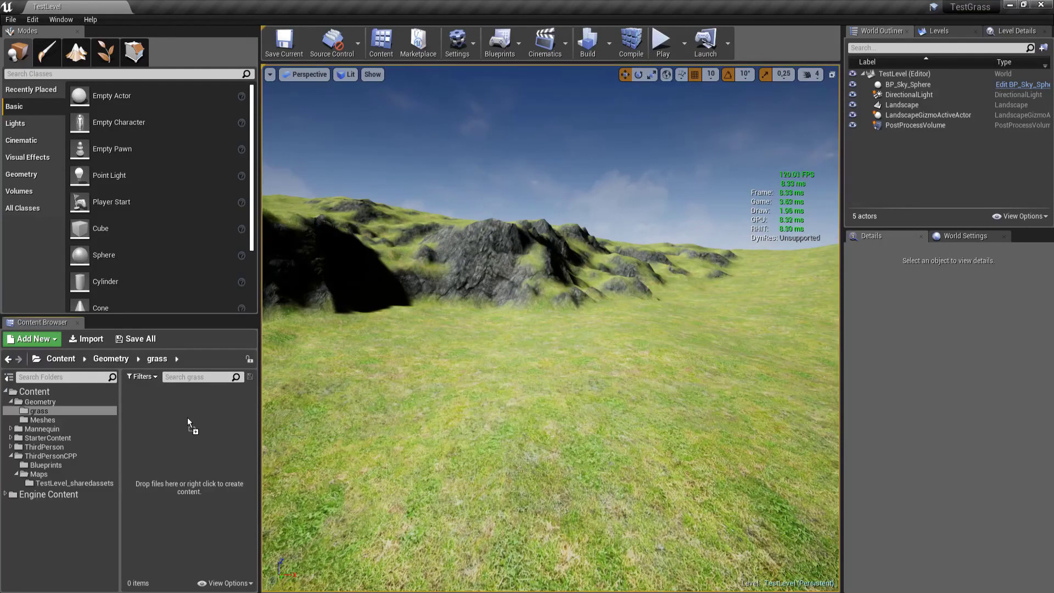
pyautogui.moveTo(479, 217); pyautogui.dragTo(489, 222, button='right')
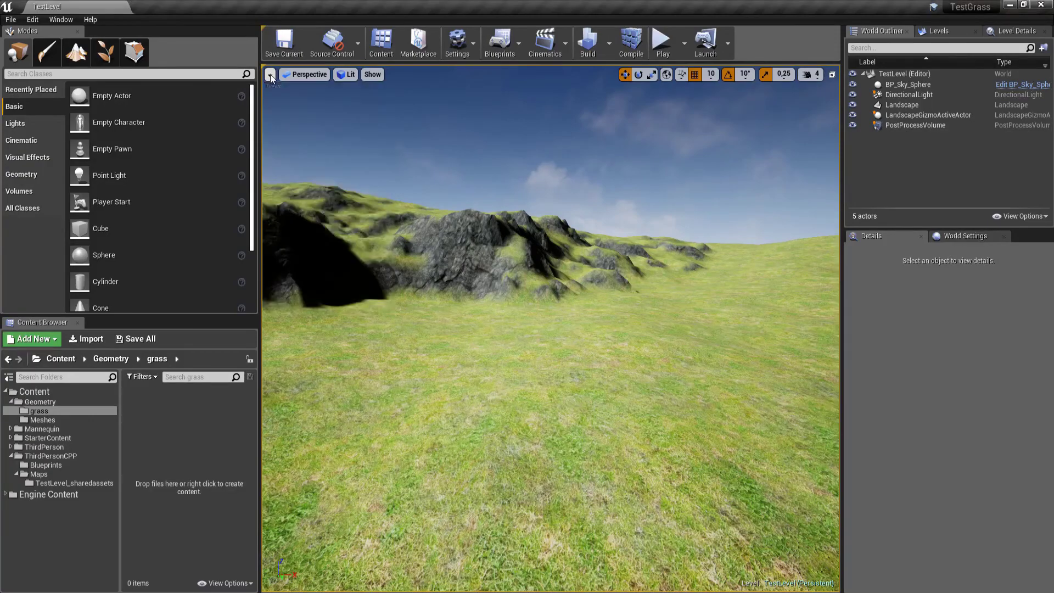
# Import grass_1.st from File Explorer into the grass folder with Create Materials, Include Subsurface and Include Vertex Processing enabled, and save everything
pyautogui.hotkey('alt', 'Tab')
pyautogui.moveTo(620, 376); pyautogui.dragTo(800, 384)
pyautogui.hotkey('alt', 'Tab')
pyautogui.moveTo(800, 383); pyautogui.dragTo(172, 407)
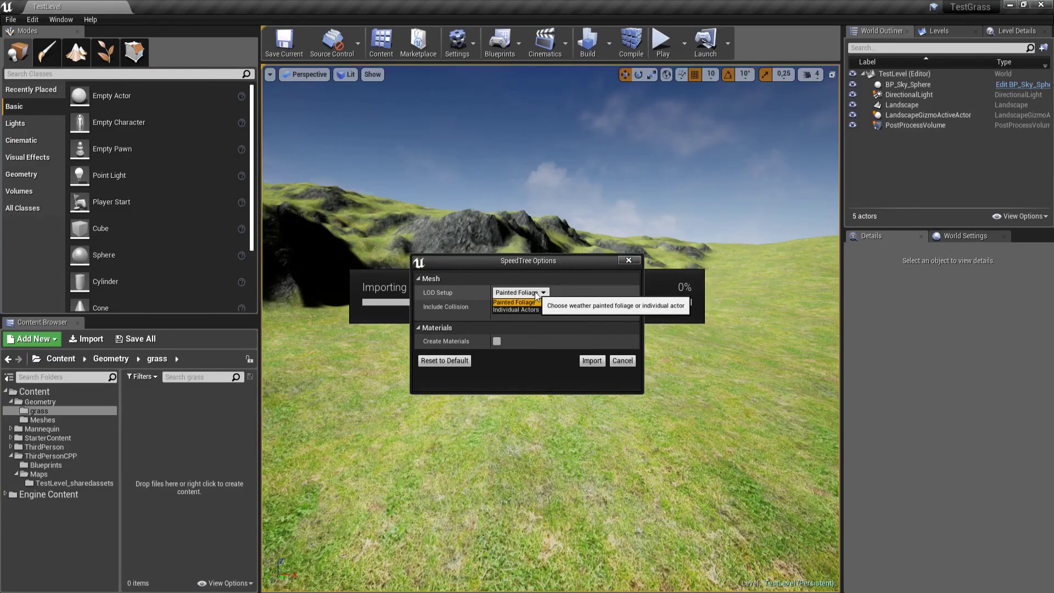
pyautogui.click(497, 342)
pyautogui.click(497, 355)
pyautogui.click(497, 368)
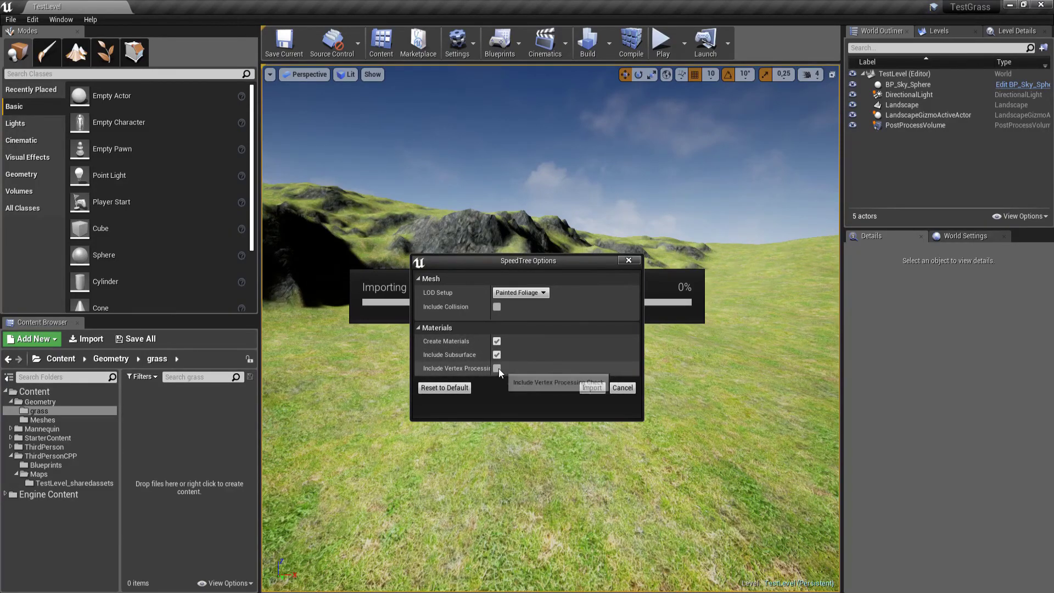
pyautogui.click(592, 388)
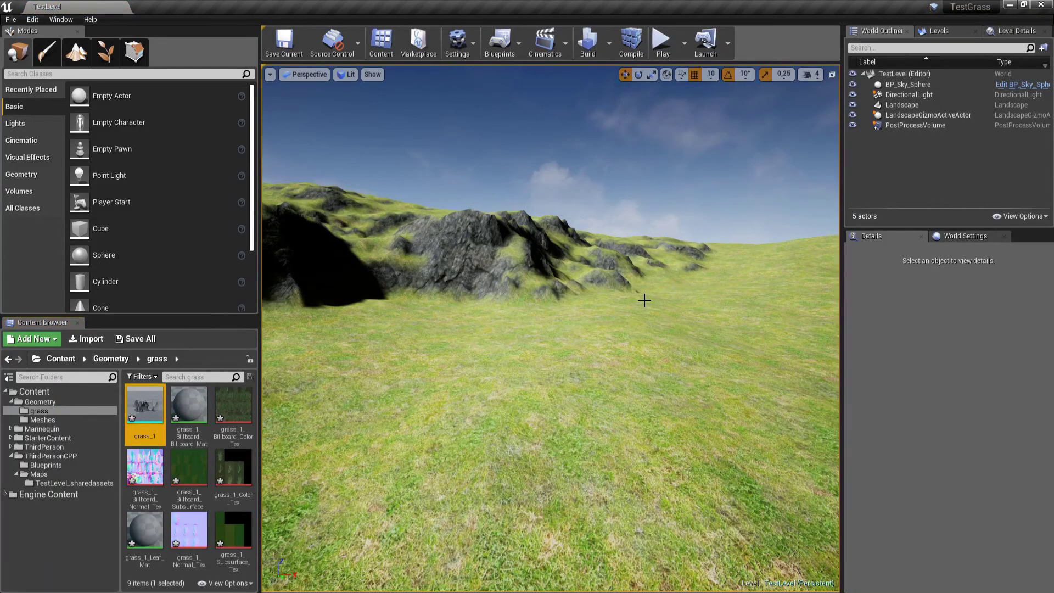
pyautogui.hotkey('ctrl', 'shift', 's')
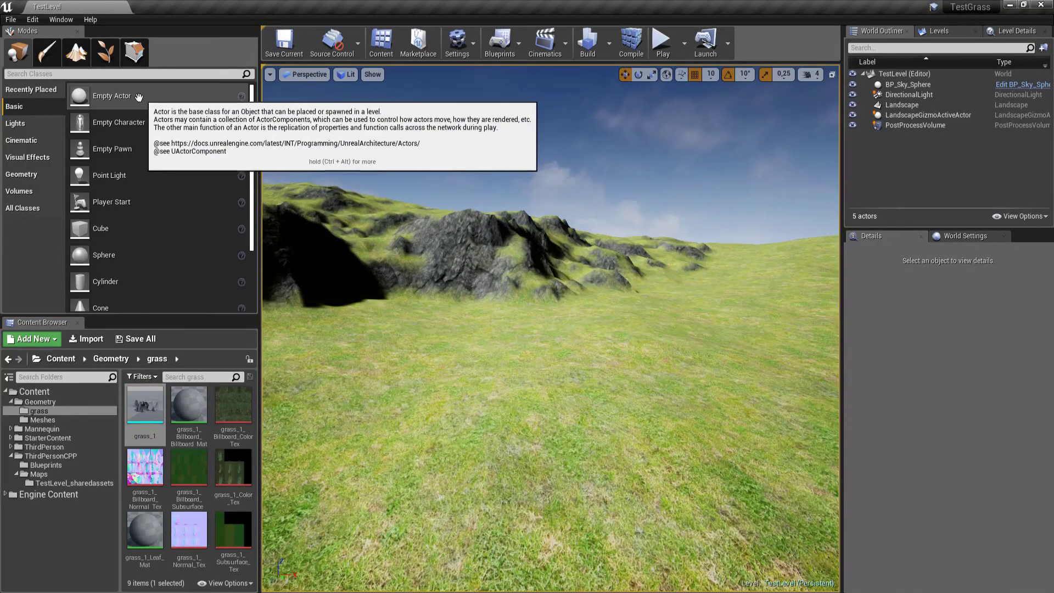
# Add a Wind Directional Source to the level and set its location to 0, 0, 0
pyautogui.write('wi')
pyautogui.moveTo(67, 122); pyautogui.dragTo(489, 336)
pyautogui.click(940, 291)
pyautogui.press('Tab')
pyautogui.write('0')
pyautogui.press('Tab')
pyautogui.write('0')
pyautogui.press('Return')
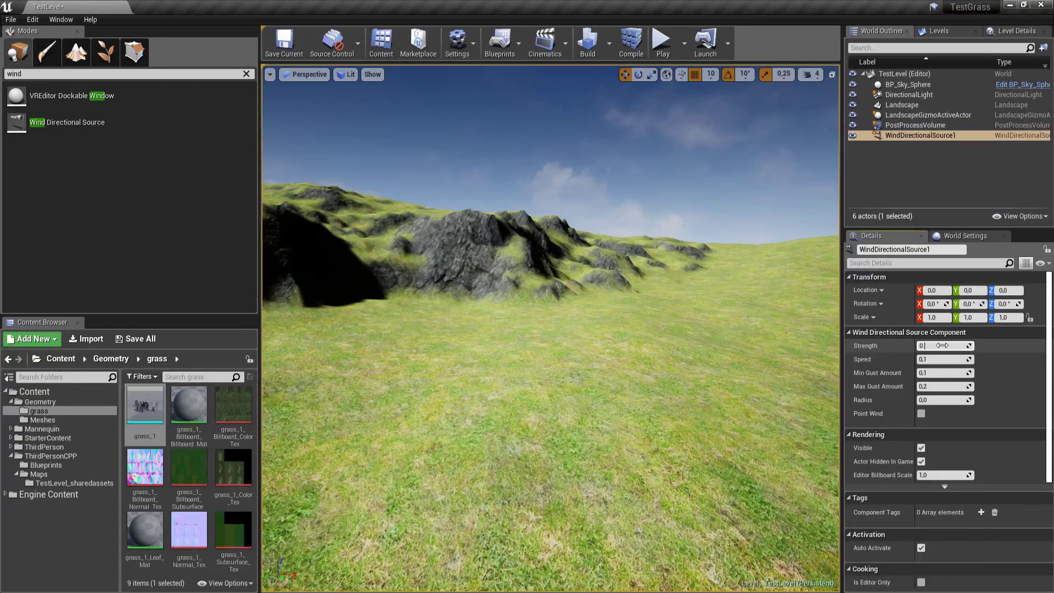
# Set the wind source's Strength, Speed and Min Gust Amount to 0,5 and Max Gust Amount to 0,7, and save the level
pyautogui.write('0,5')
pyautogui.press('Tab')
pyautogui.write('0,5')
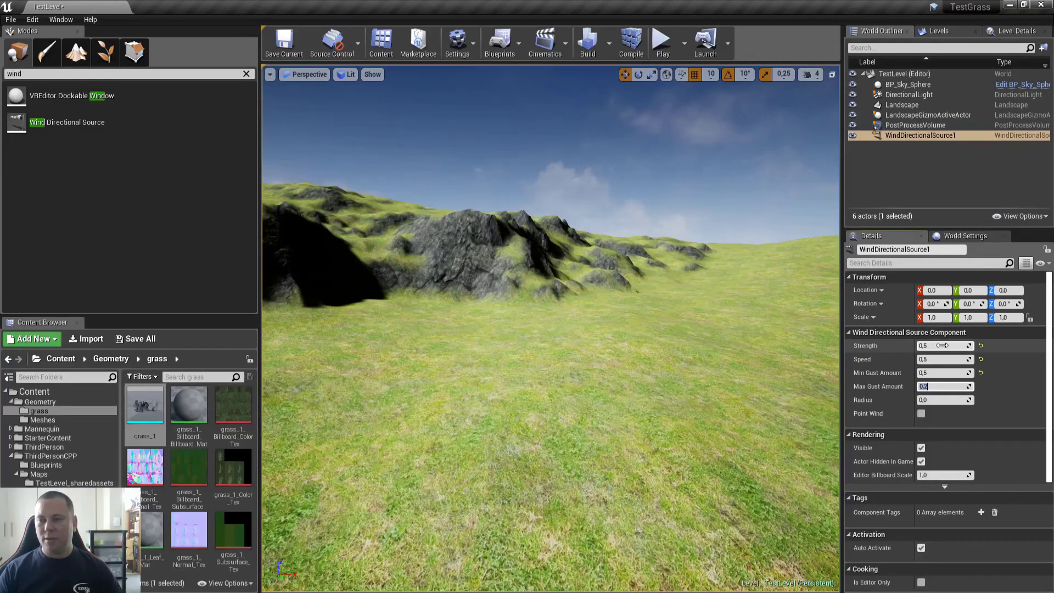
pyautogui.write('0')
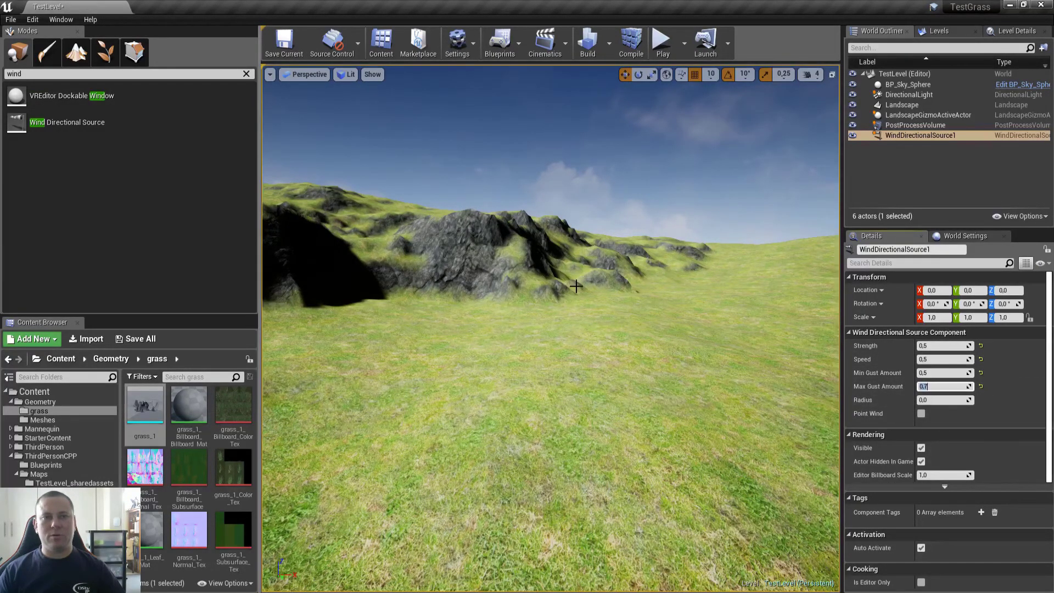
pyautogui.moveTo(576, 285); pyautogui.dragTo(603, 297, button='right')
pyautogui.hotkey('ctrl', 's')
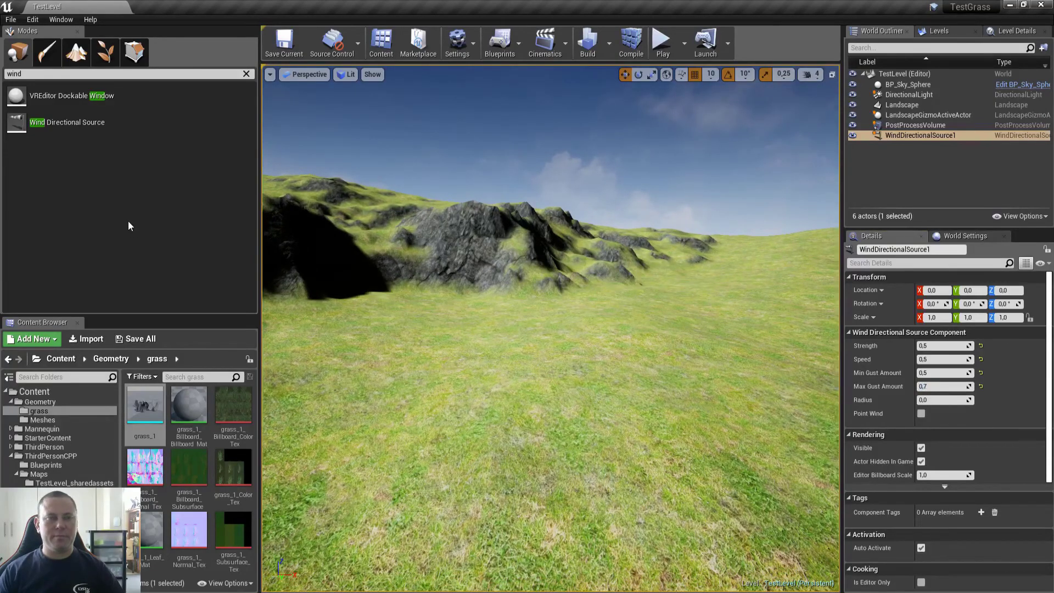
pyautogui.click(246, 75)
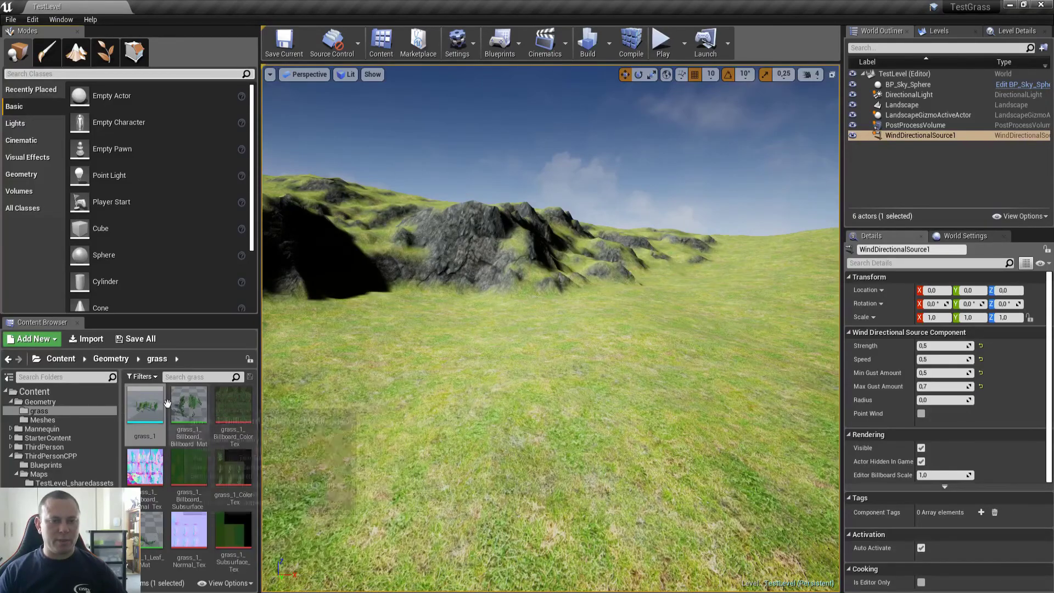
# Open the grass_1 mesh in a maximized editor, inspect it from several angles and close it
pyautogui.doubleClick(149, 410)
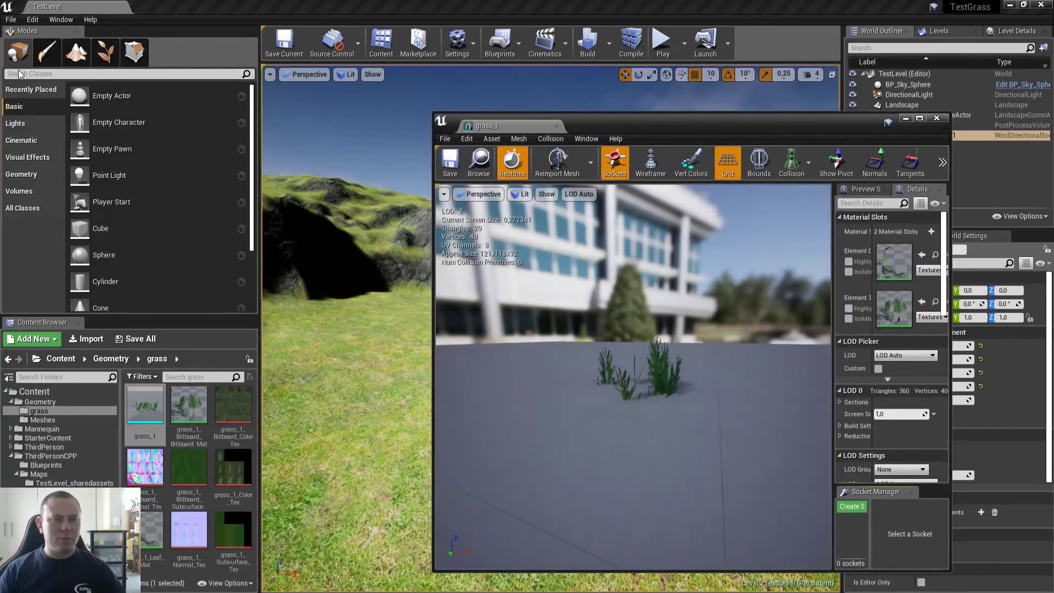
pyautogui.doubleClick(722, 124)
pyautogui.moveTo(598, 179); pyautogui.dragTo(576, 157)
pyautogui.moveTo(576, 156); pyautogui.dragTo(768, 162, button='right')
pyautogui.click(1046, 5)
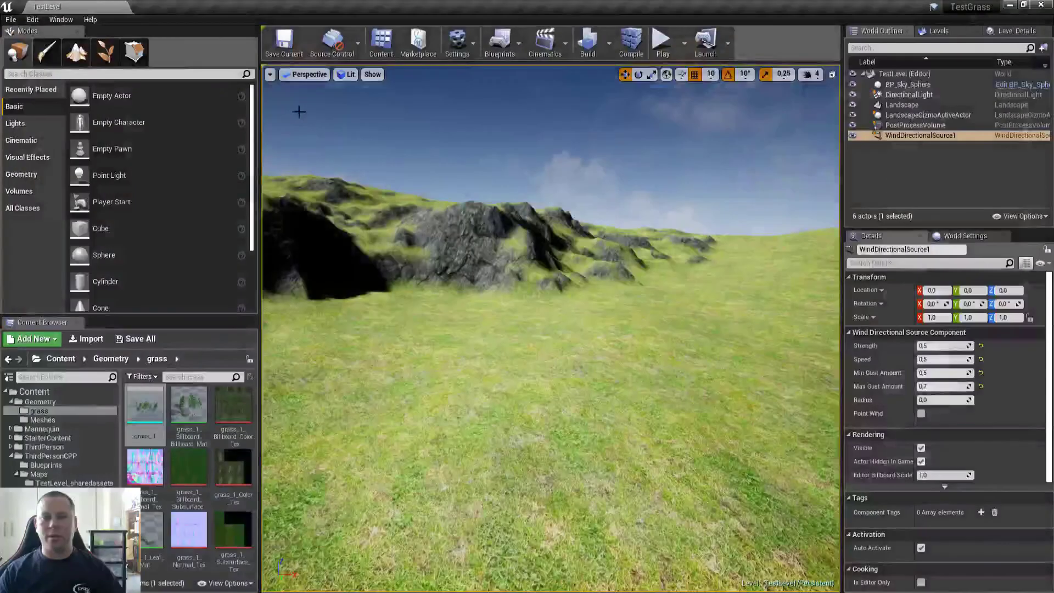
# Turn off the Game Settings exposure option for the level viewport
pyautogui.click(307, 74)
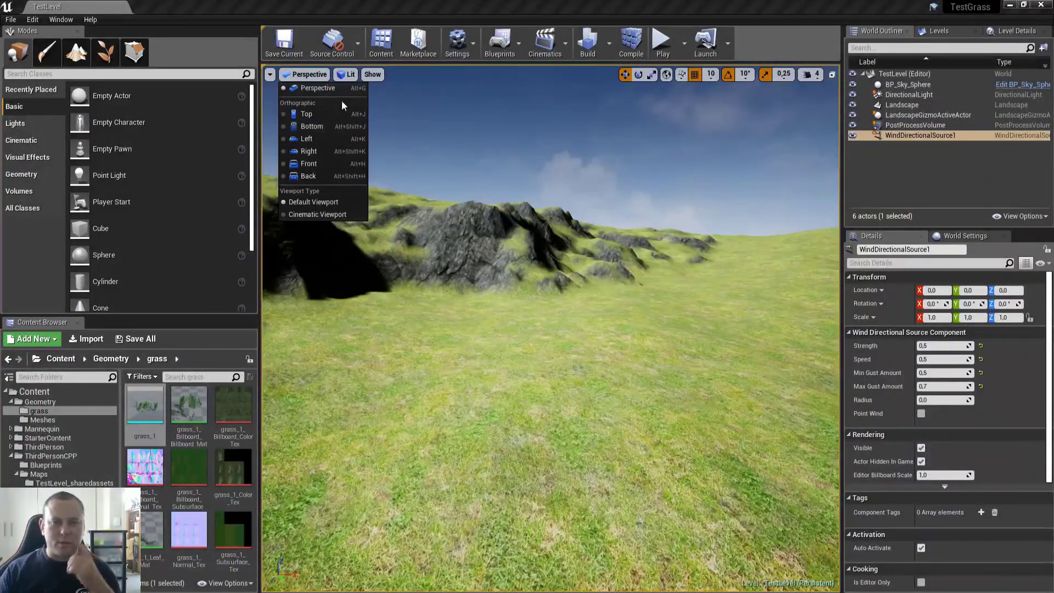
pyautogui.click(372, 75)
pyautogui.moveTo(335, 79)
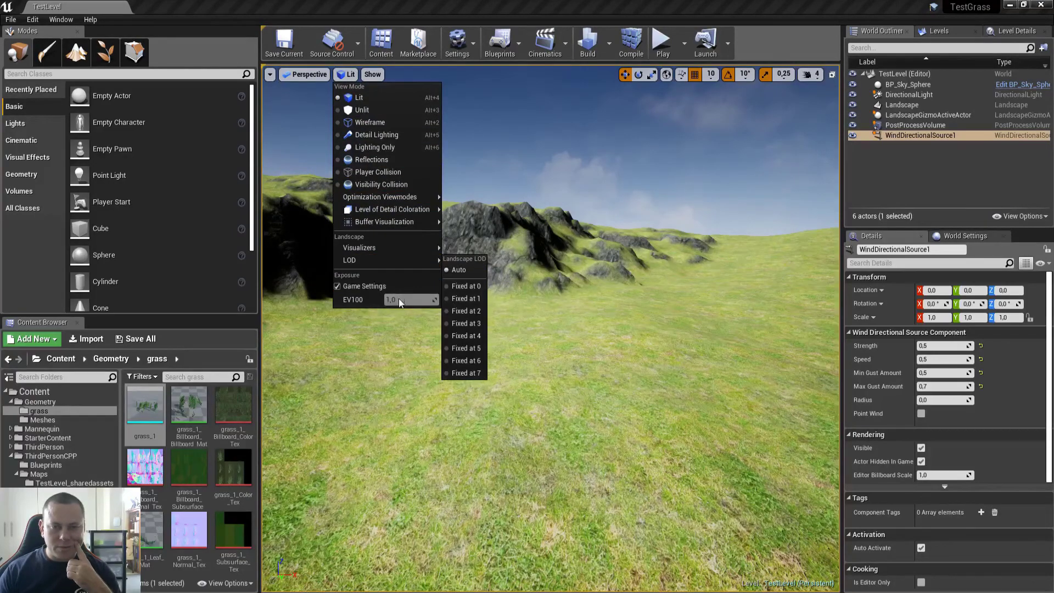
pyautogui.click(407, 287)
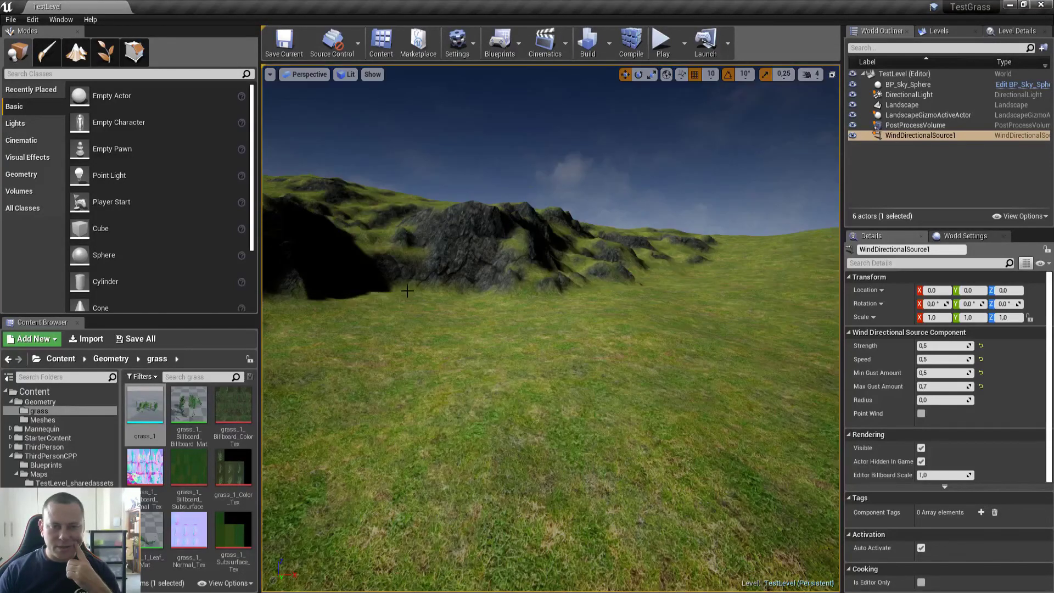
# Run the level briefly to compare the in-game brightness with the editor viewport
pyautogui.click(350, 74)
pyautogui.moveTo(681, 234); pyautogui.dragTo(511, 235, button='right')
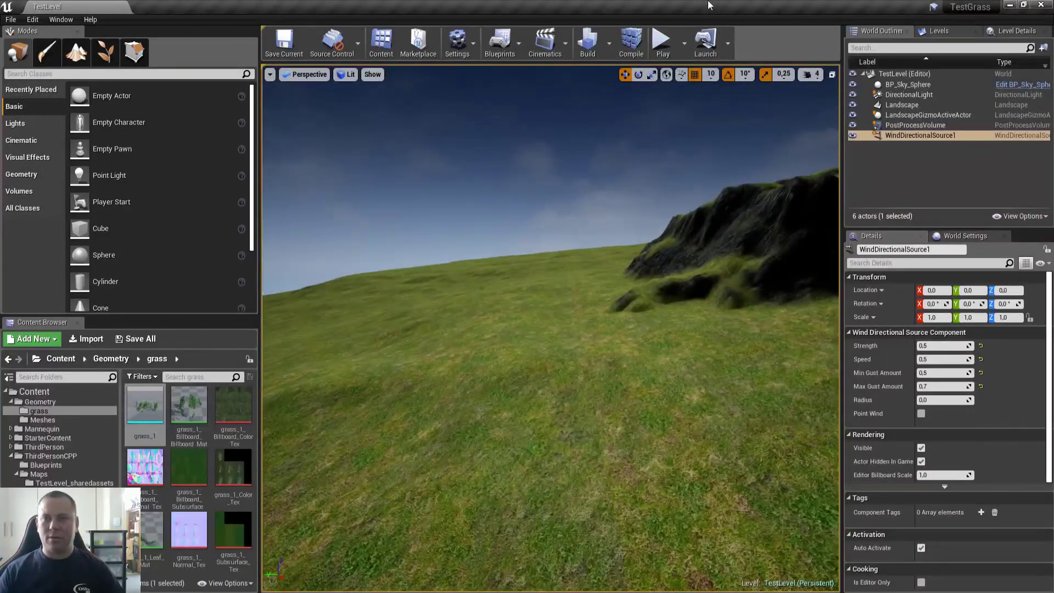
pyautogui.click(662, 41)
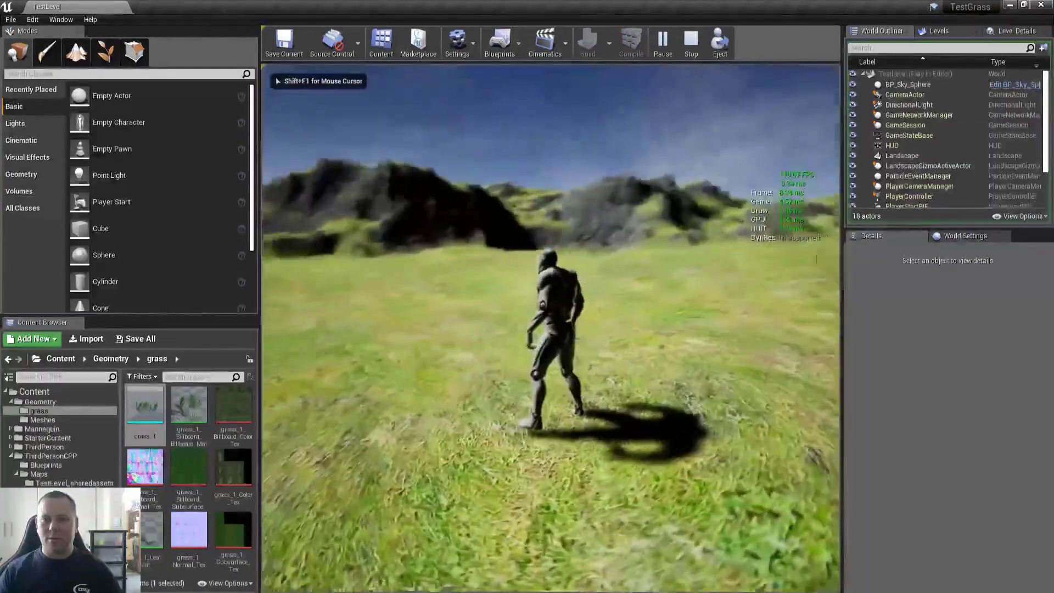
pyautogui.press('Escape')
pyautogui.moveTo(550, 328); pyautogui.dragTo(445, 328, button='right')
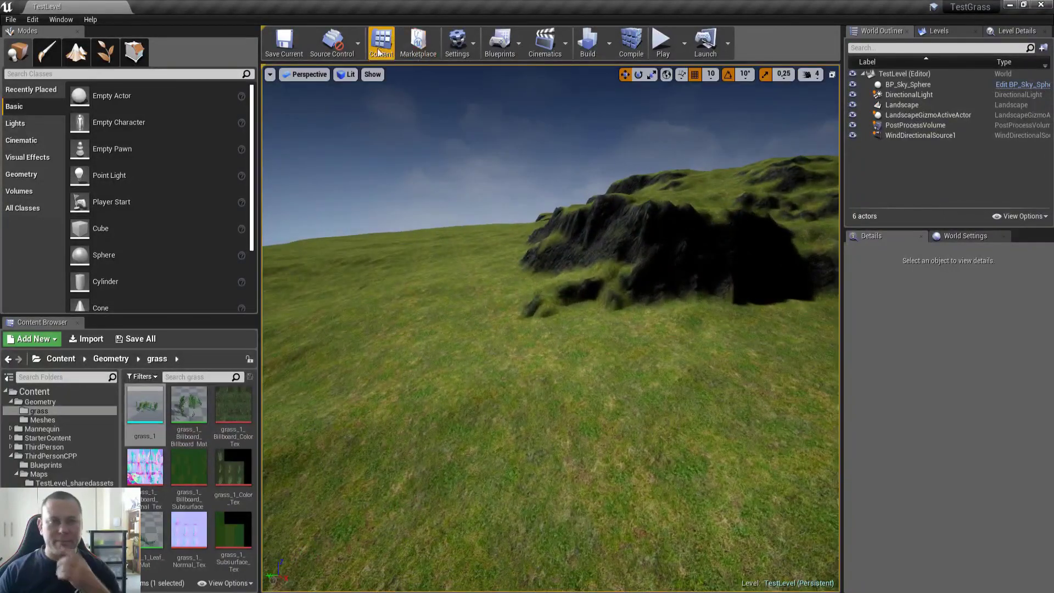
# Set the level viewport's fixed exposure EV100 to 0,0
pyautogui.click(305, 74)
pyautogui.click(346, 74)
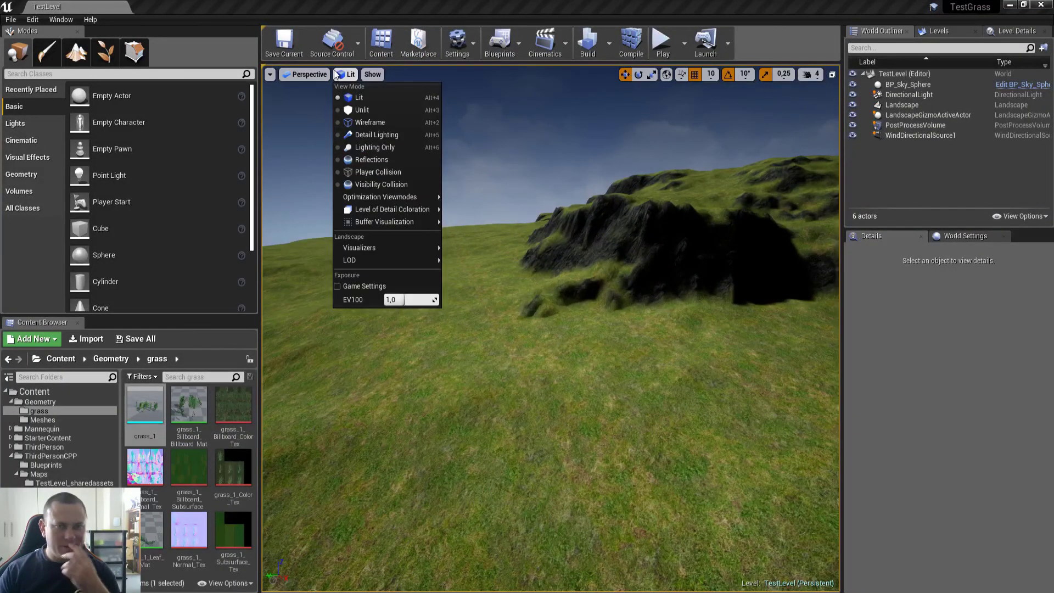
pyautogui.moveTo(404, 300)
pyautogui.mouseDown()
pyautogui.moveTo(437, 299)
pyautogui.moveTo(388, 300)
pyautogui.moveTo(420, 300)
pyautogui.mouseUp()
pyautogui.click(420, 300)
pyautogui.write('1')
pyautogui.press('Return')
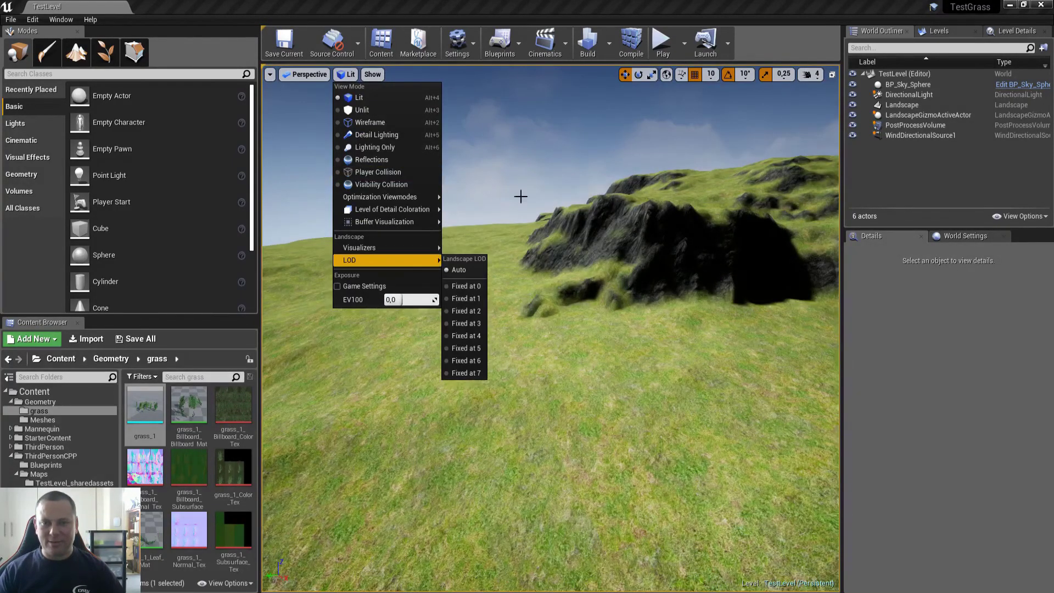
# Test-play the level again to check the in-game lighting against the adjusted viewport exposure, and stop it
pyautogui.moveTo(506, 193); pyautogui.dragTo(563, 174, button='right')
pyautogui.click(662, 40)
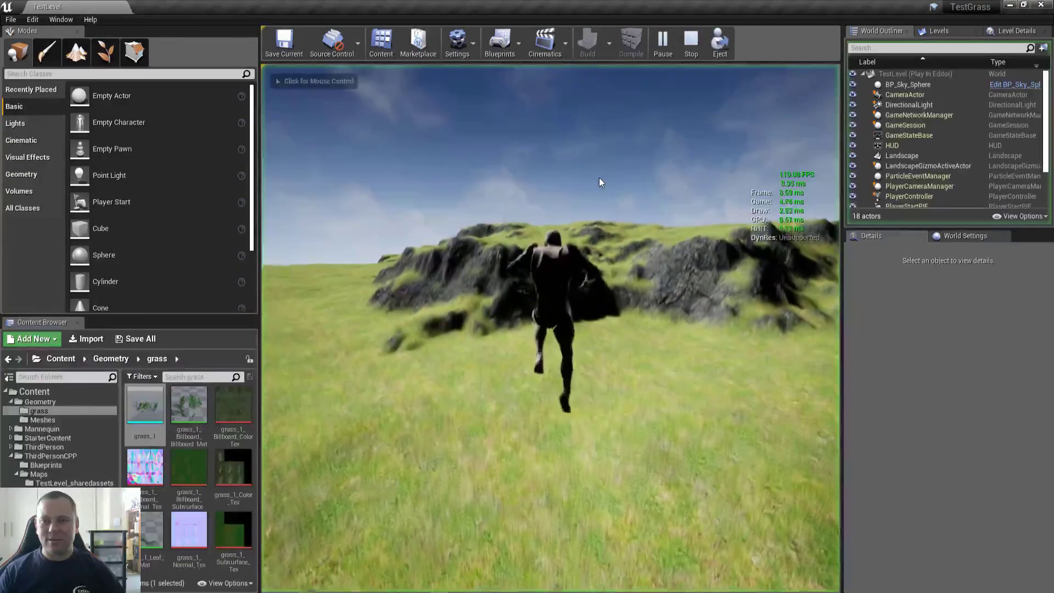
pyautogui.press('Escape')
pyautogui.moveTo(560, 223)
pyautogui.mouseDown(button='right')
pyautogui.moveTo(570, 213)
pyautogui.moveTo(573, 228)
pyautogui.mouseUp(button='right')
pyautogui.hotkey('alt', 'p')
pyautogui.press('Escape')
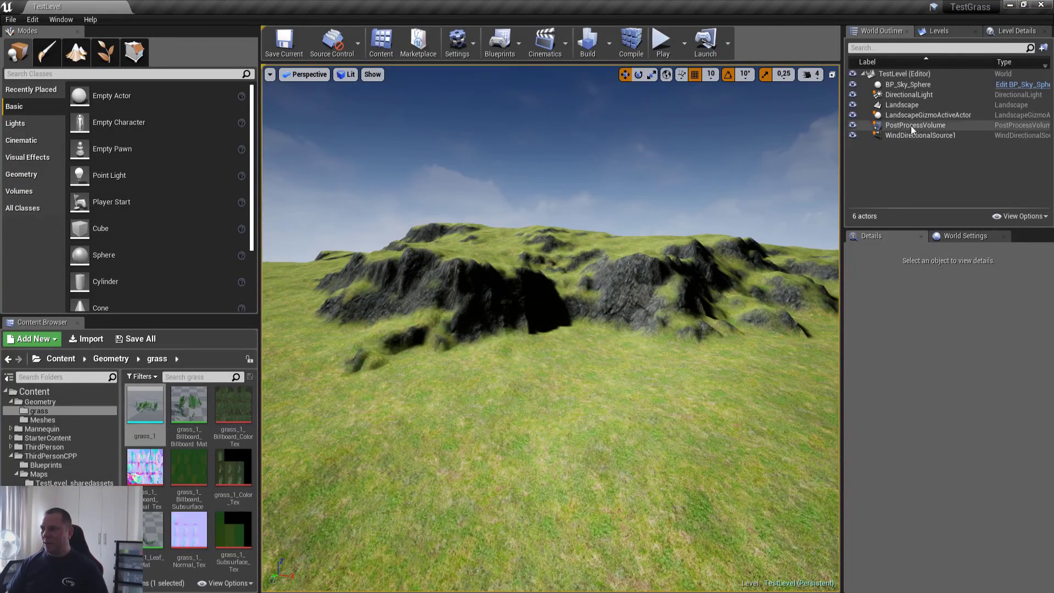
# Open the grass_1 mesh in its editor and view the grass clumps from another angle
pyautogui.doubleClick(162, 417)
pyautogui.moveTo(528, 292); pyautogui.dragTo(746, 368, button='right')
pyautogui.click(113, 76)
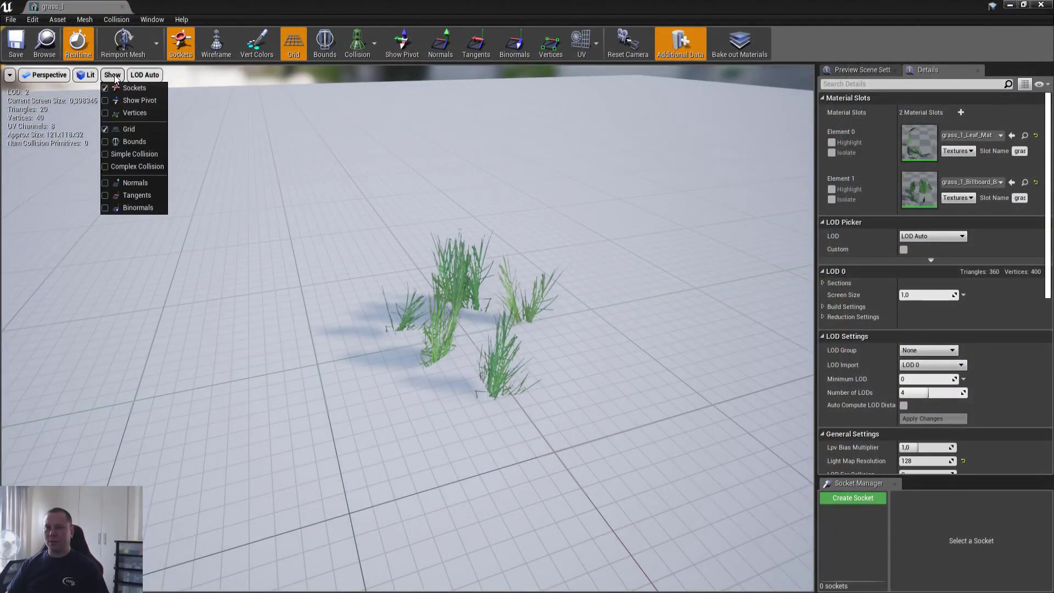
# Try a fixed EV100 exposure of 0,0 in the mesh preview and turn automatic exposure back on
pyautogui.moveTo(83, 82)
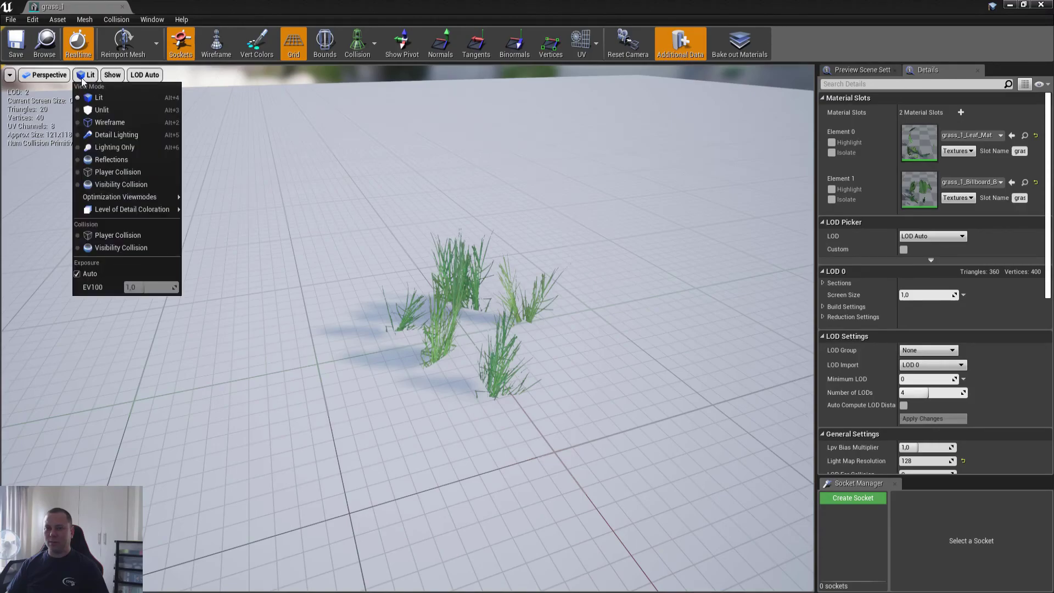
pyautogui.click(93, 274)
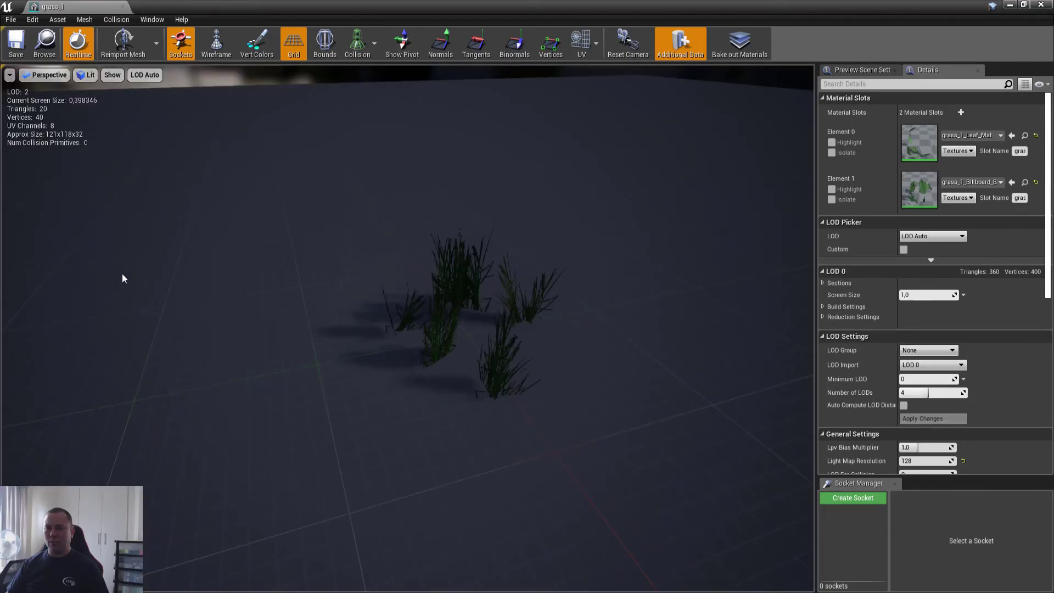
pyautogui.click(91, 76)
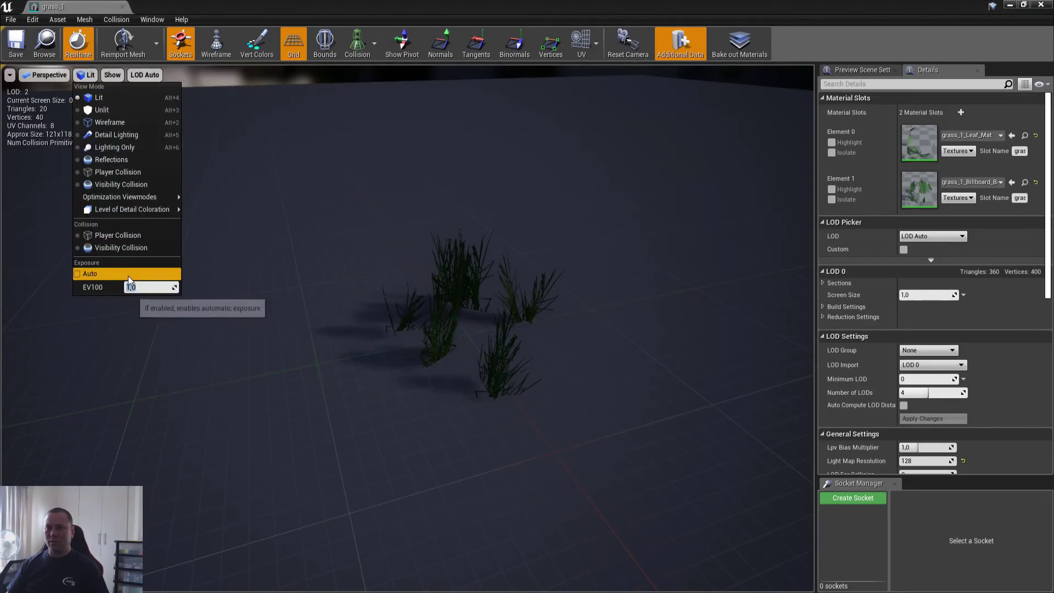
pyautogui.press('Return')
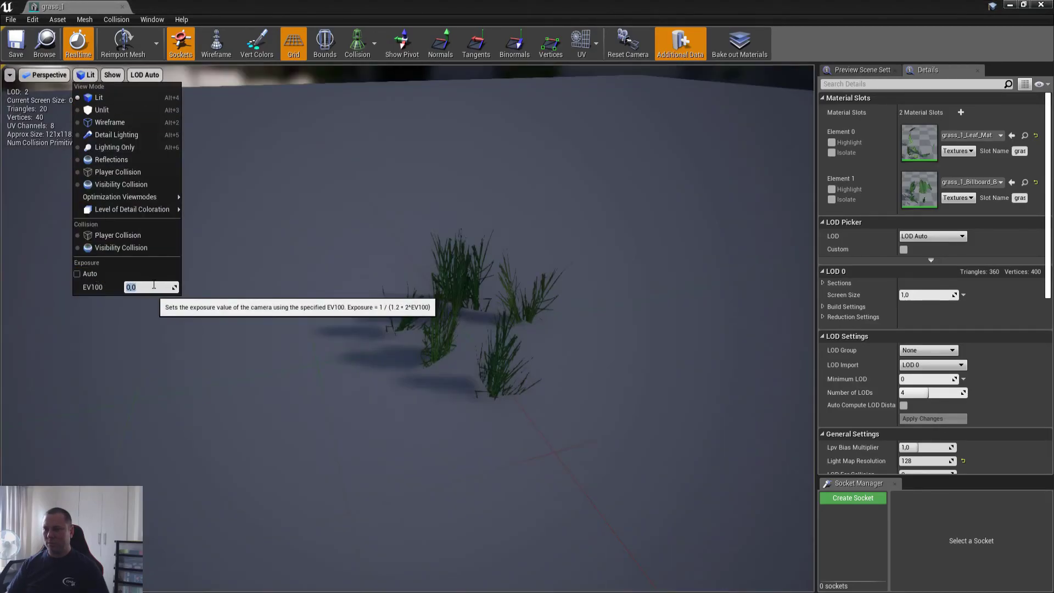
pyautogui.click(95, 276)
# Examine the grass mesh close up and from a distance, and review its LOD, collision and navigation settings
pyautogui.moveTo(346, 287); pyautogui.dragTo(422, 277, button='right')
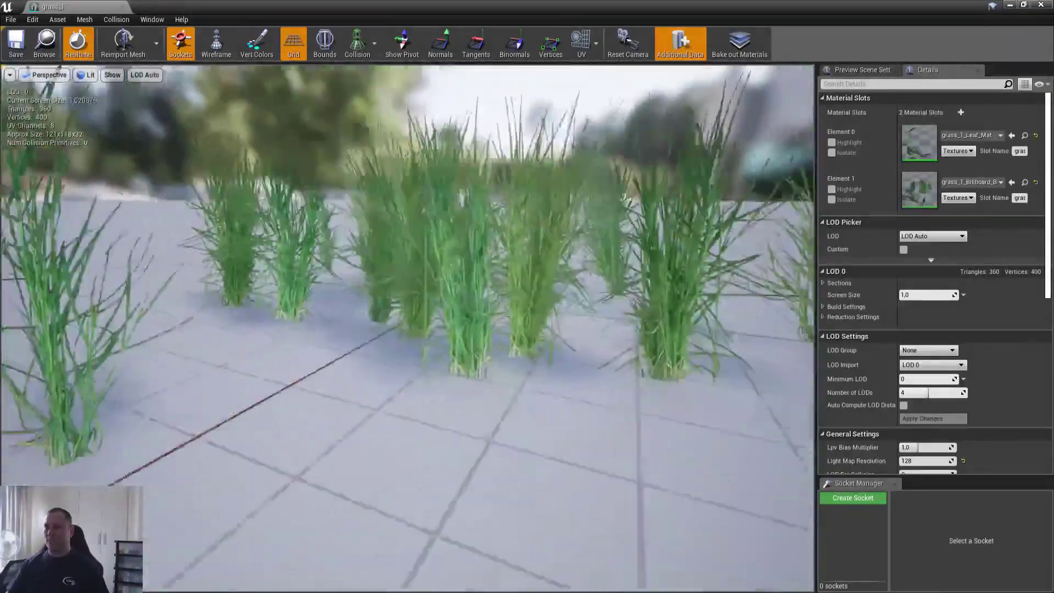
pyautogui.moveTo(407, 329); pyautogui.dragTo(461, 357, button='right')
pyautogui.moveTo(408, 328); pyautogui.dragTo(193, 293, button='right')
pyautogui.moveTo(408, 328); pyautogui.dragTo(489, 396, button='right')
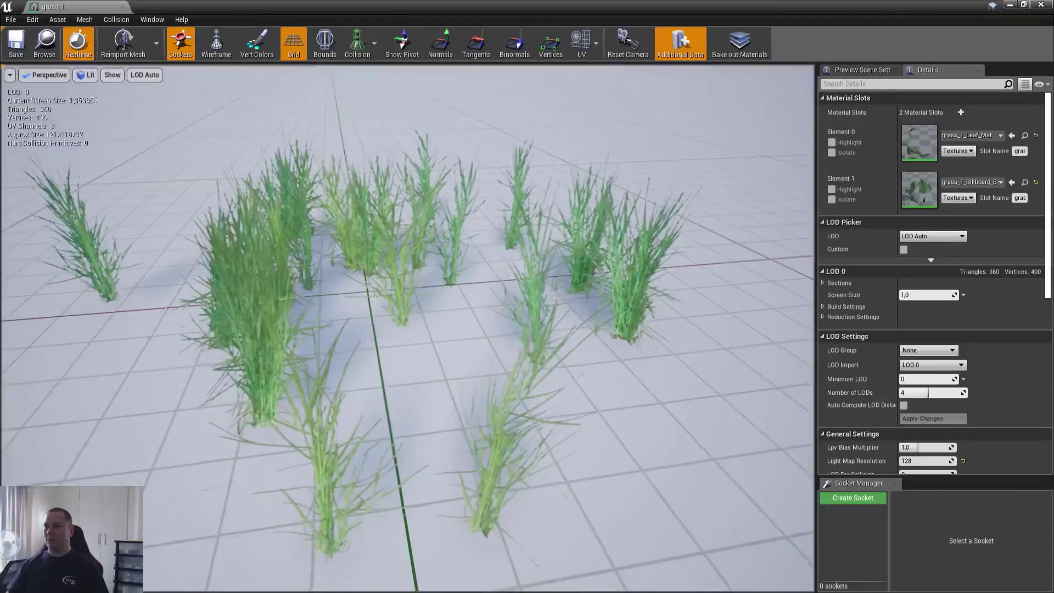
pyautogui.moveTo(407, 328); pyautogui.dragTo(433, 362, button='right')
pyautogui.moveTo(408, 329); pyautogui.dragTo(409, 217, button='right')
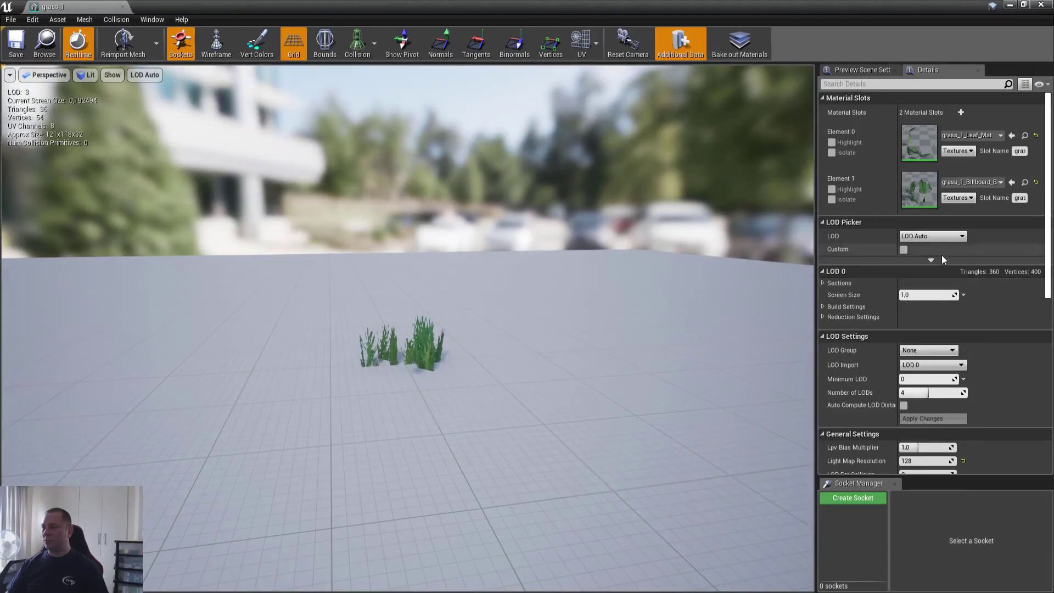
pyautogui.scroll(-5, 851, 361)
pyautogui.scroll(-3, 845, 346)
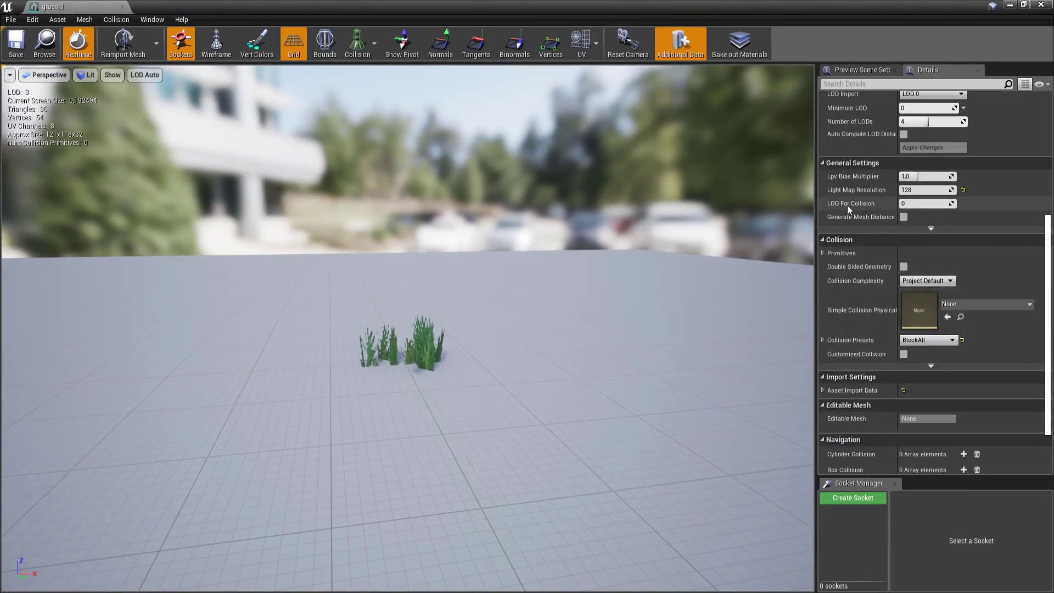
pyautogui.scroll(-2, 869, 331)
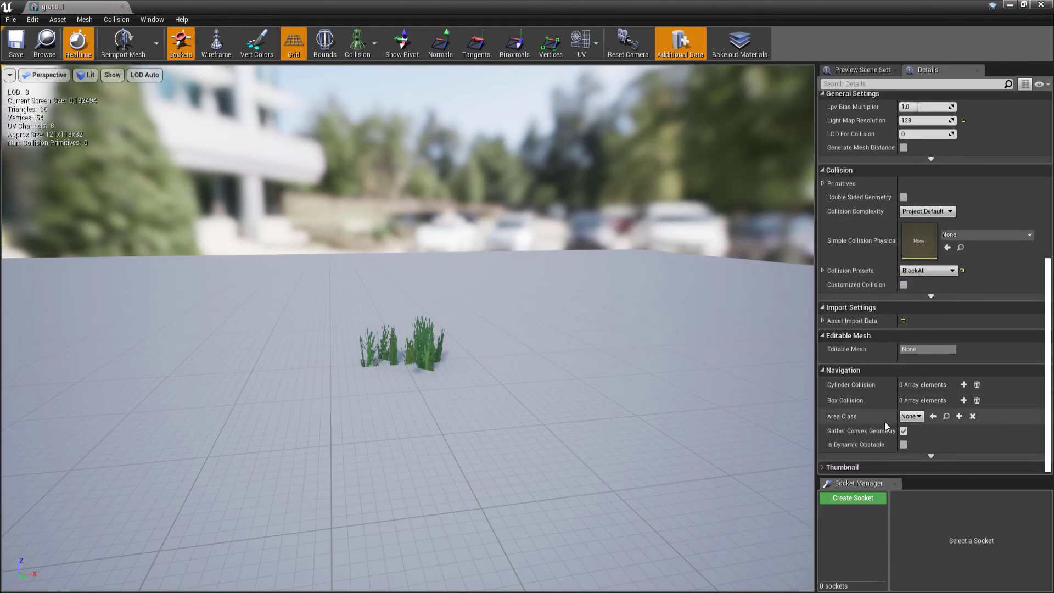
pyautogui.scroll(8, 861, 385)
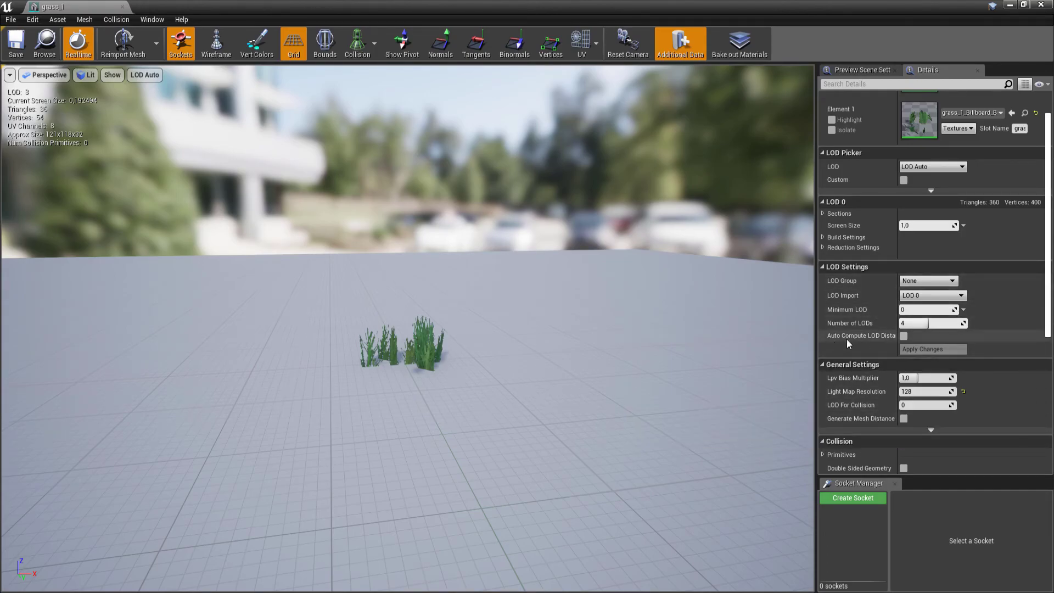
pyautogui.scroll(2, 875, 231)
# Edit the Screen Size of LOD 1 and LOD 2 of the grass mesh
pyautogui.click(935, 237)
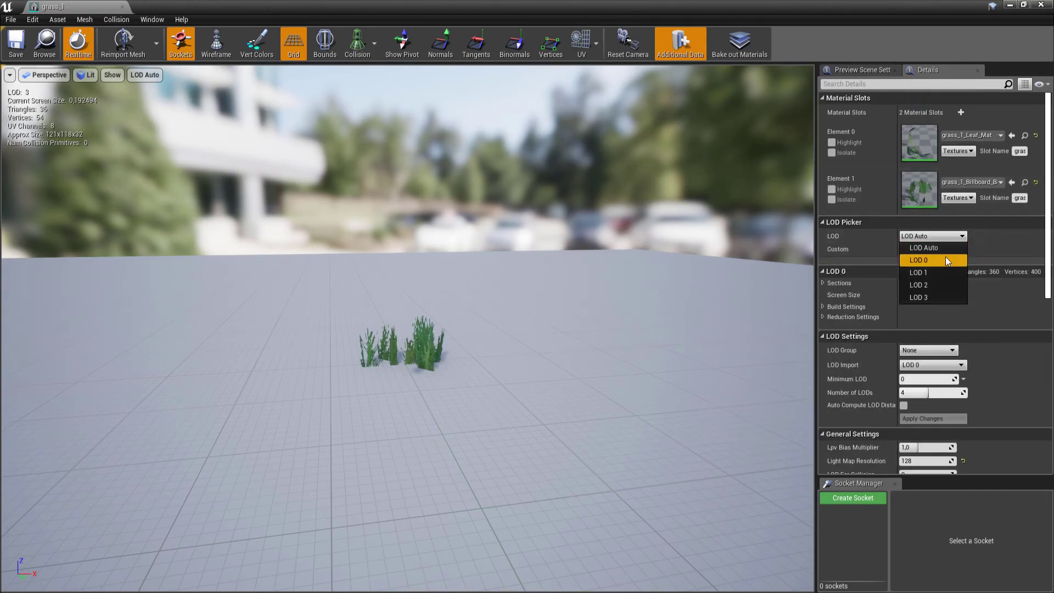
pyautogui.click(934, 273)
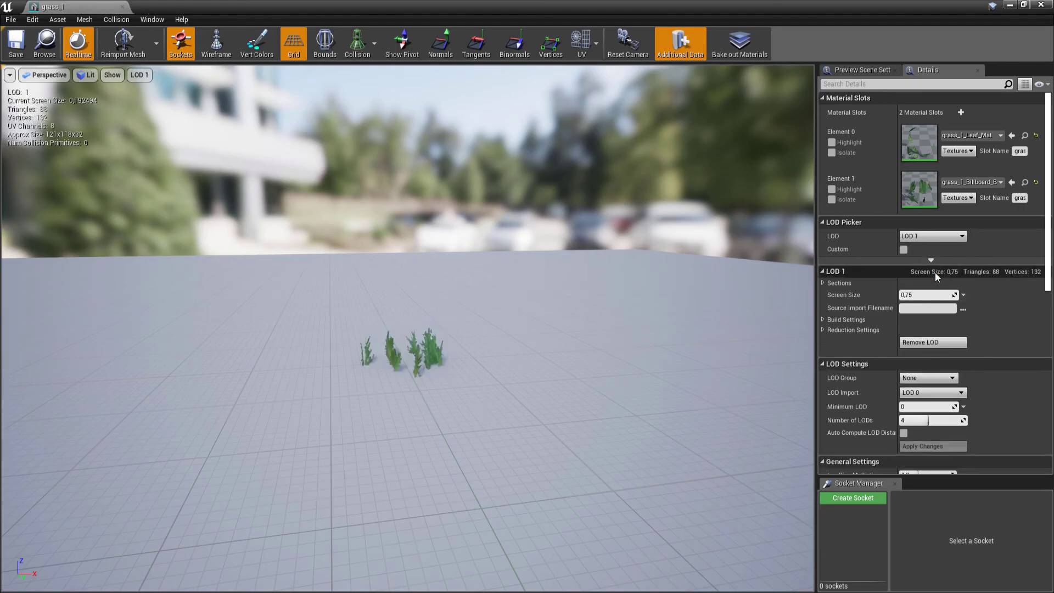
pyautogui.click(926, 295)
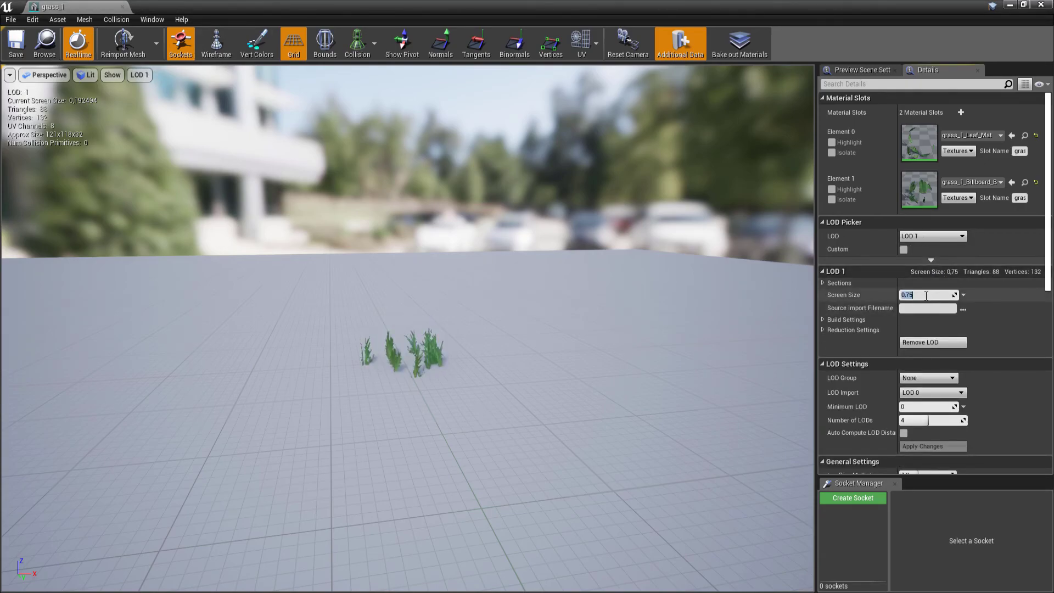
pyautogui.click(934, 236)
pyautogui.click(935, 285)
pyautogui.click(933, 297)
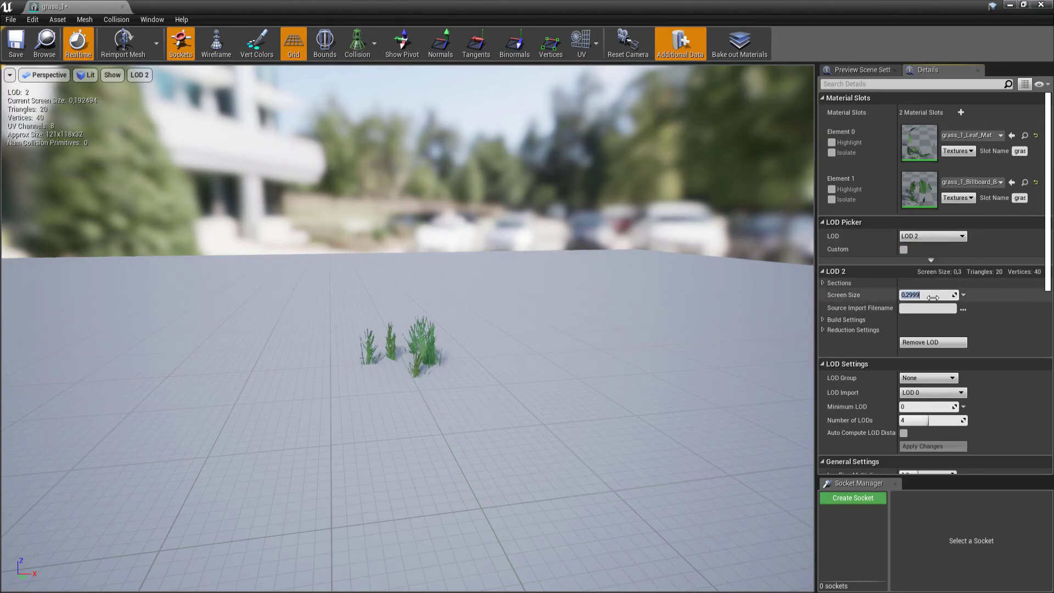
# Set the Screen Size of LOD 3 to 0,05 and save the grass mesh
pyautogui.click(932, 236)
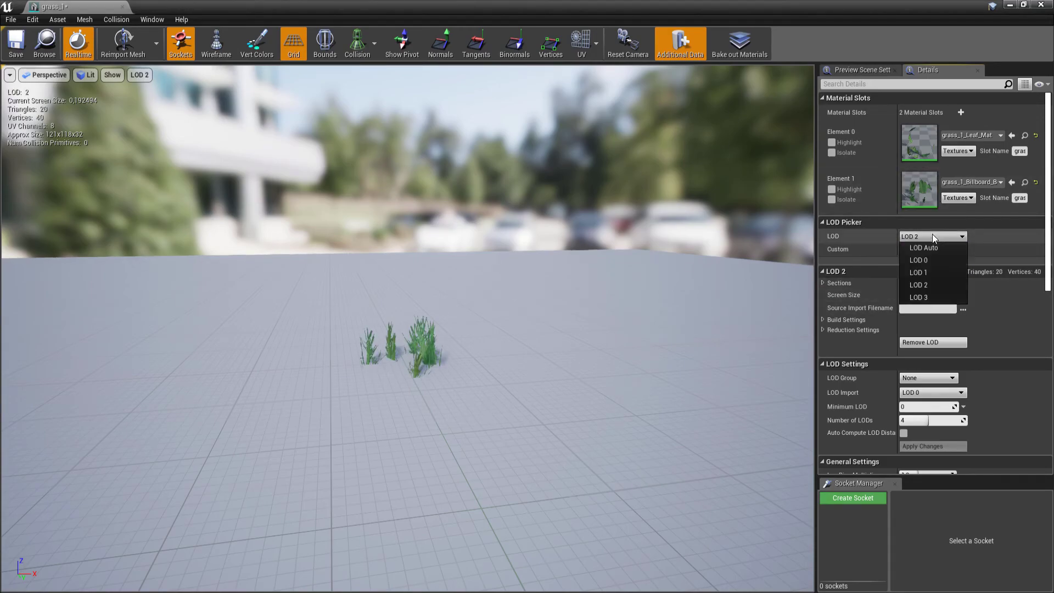
pyautogui.click(936, 297)
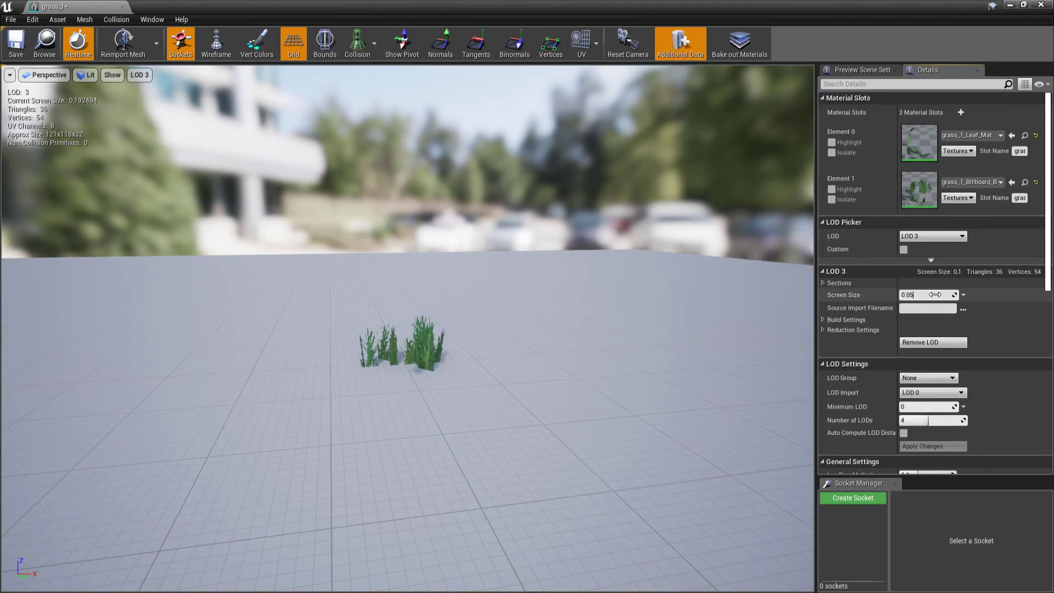
pyautogui.click(19, 37)
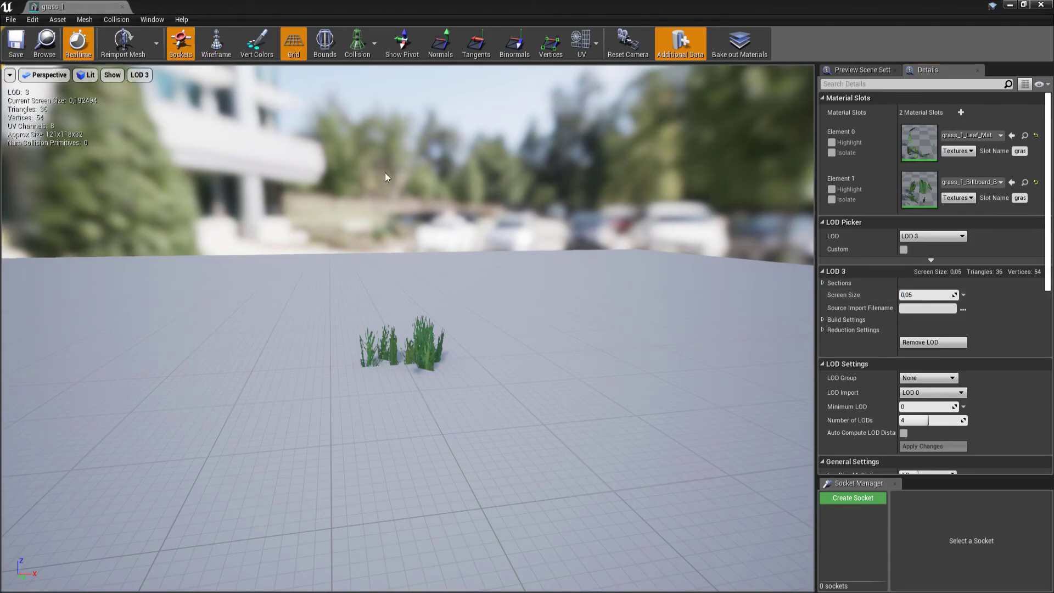
# Return the preview to LOD Auto, examine the grass LOD transitions at varying distances and close the mesh editor
pyautogui.click(933, 236)
pyautogui.click(922, 246)
pyautogui.moveTo(698, 265); pyautogui.dragTo(485, 242, button='right')
pyautogui.press('w')
pyautogui.press('s')
pyautogui.press('w')
pyautogui.press('s')
pyautogui.press('w')
pyautogui.press('s')
pyautogui.press('w')
pyautogui.press('s')
pyautogui.press('w')
pyautogui.press('s')
pyautogui.press('q')
pyautogui.press('s')
pyautogui.press('s')
pyautogui.press('w')
pyautogui.press('s')
pyautogui.press('w')
pyautogui.press('s')
pyautogui.press('a')
pyautogui.press('w')
pyautogui.press('d')
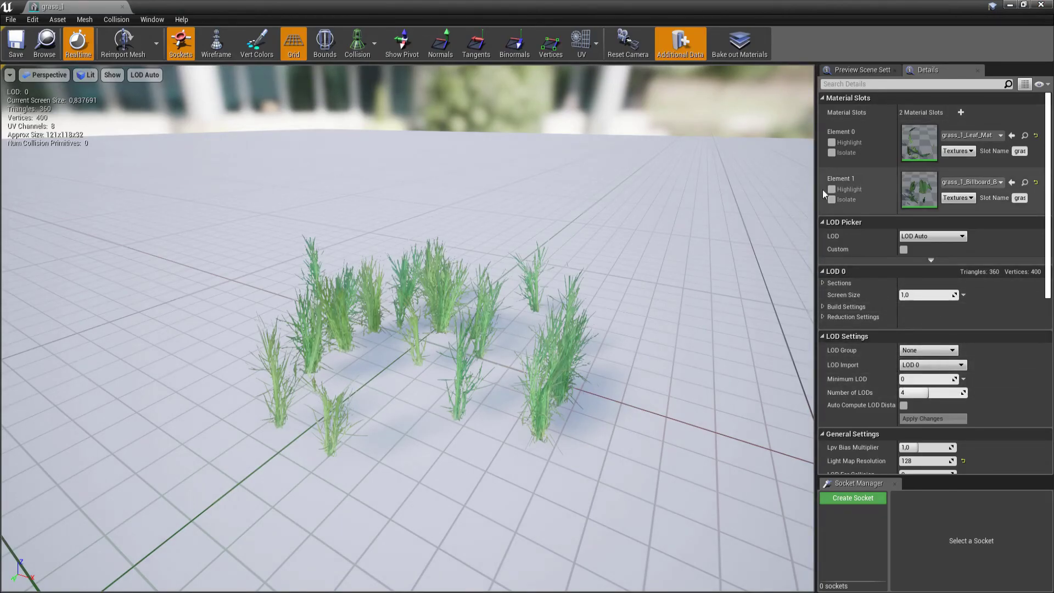
pyautogui.click(1041, 4)
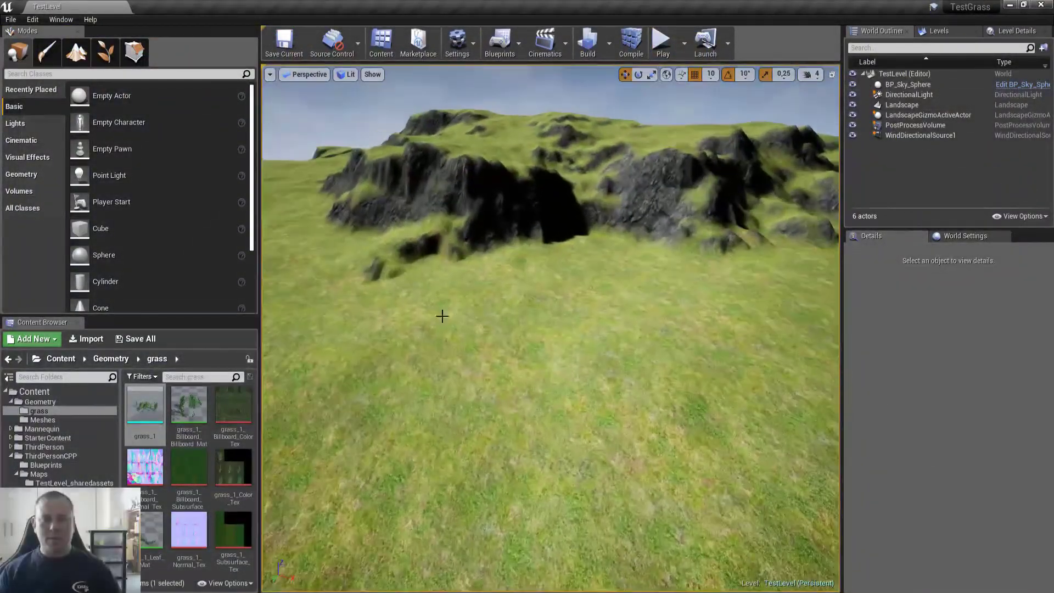
# Select the landscape, locate its assigned Landscape material and open that material for editing
pyautogui.click(535, 344)
pyautogui.scroll(-6, 954, 391)
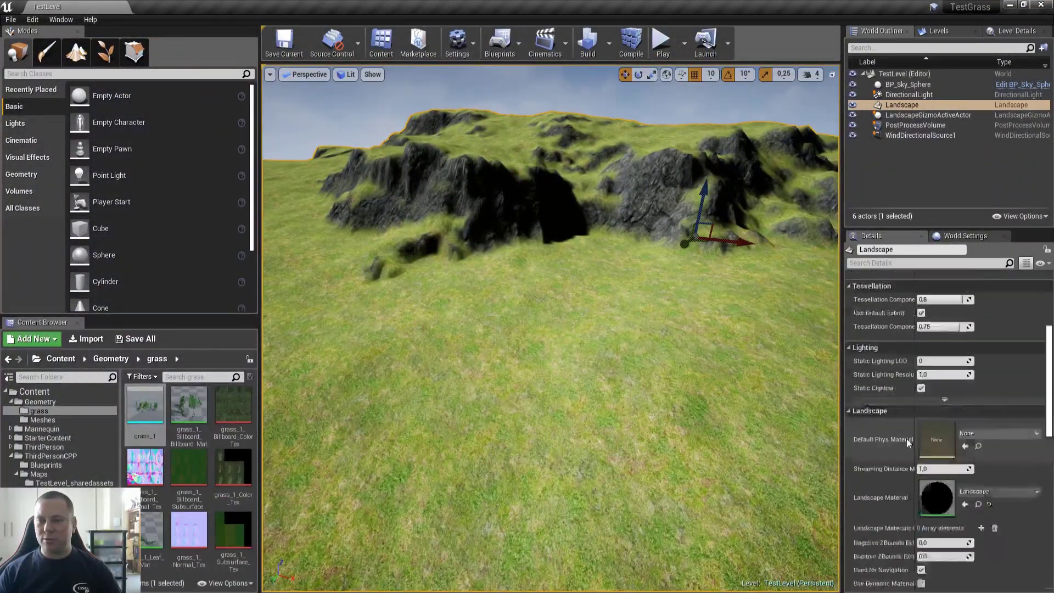
pyautogui.click(979, 487)
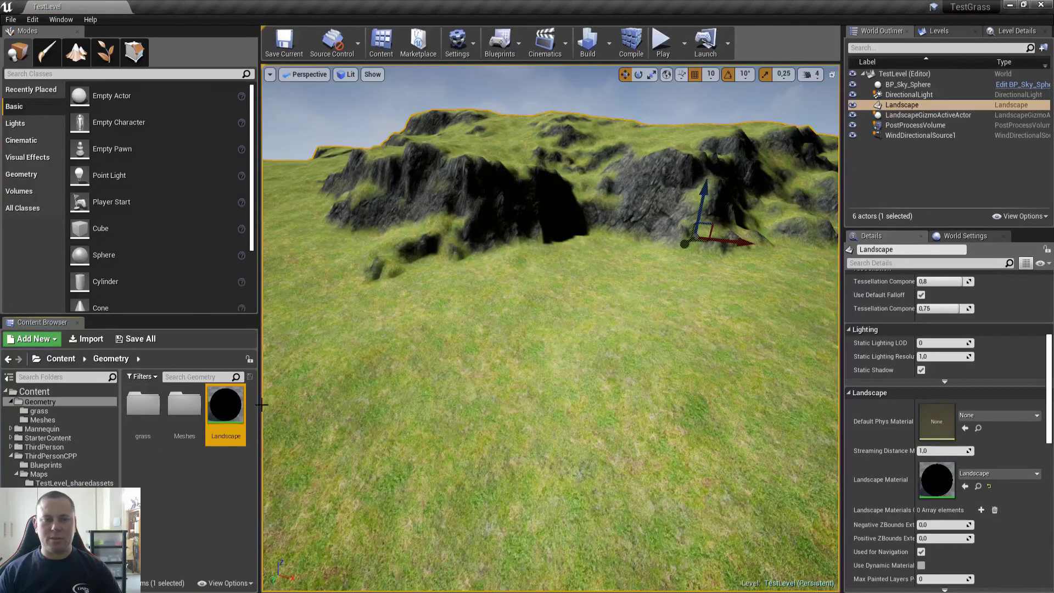
pyautogui.doubleClick(226, 409)
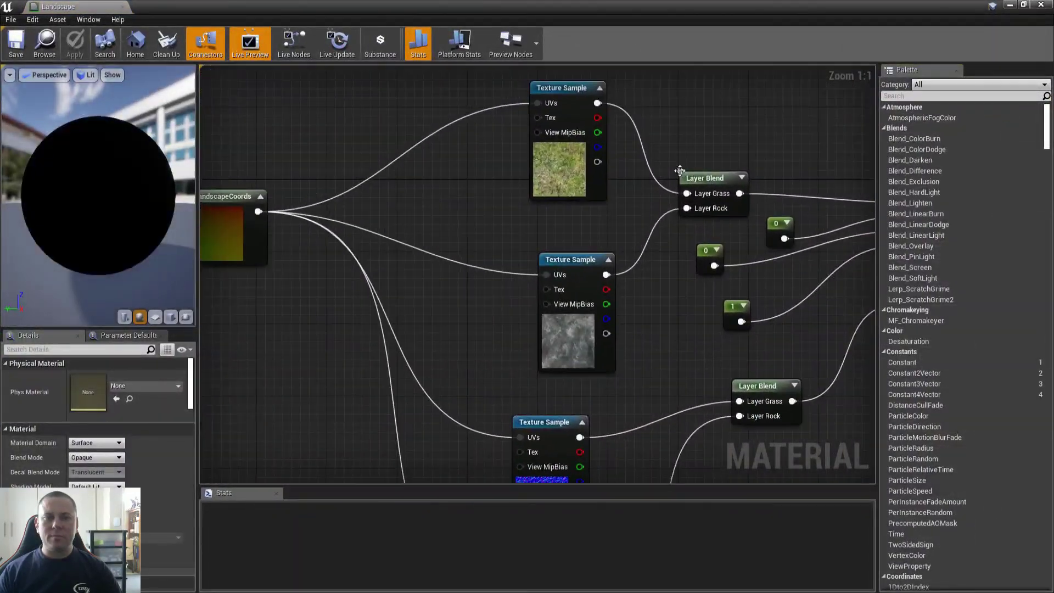
# Add a LandscapeGrassOutput node to the material graph, below the Layer Blend node that feeds the Normal input
pyautogui.scroll(-3, 421, 210)
pyautogui.scroll(3, 532, 206)
pyautogui.moveTo(61, 158); pyautogui.dragTo(239, 195)
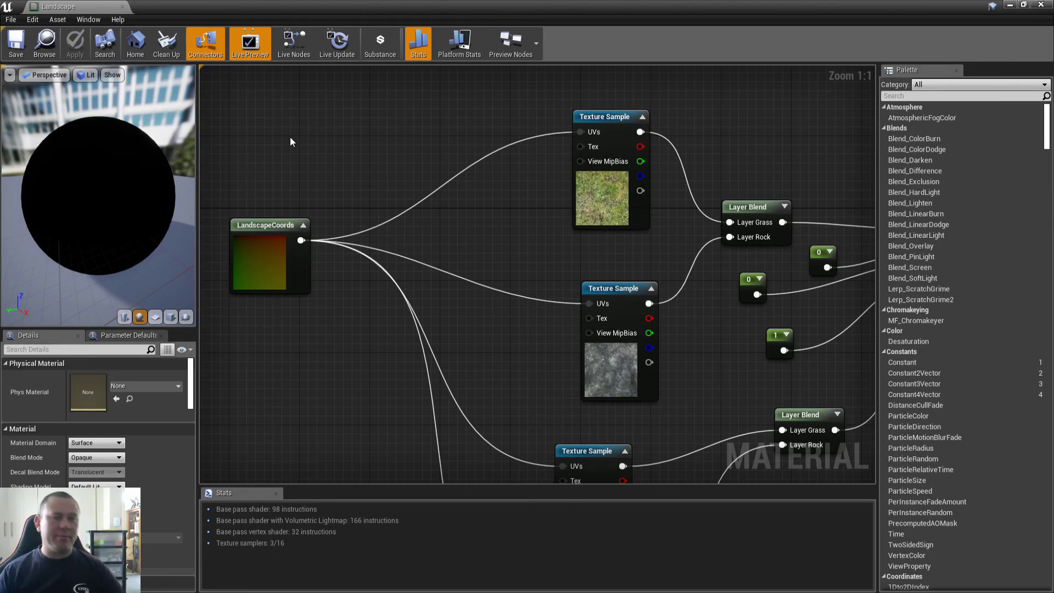
pyautogui.moveTo(302, 173); pyautogui.dragTo(270, 183, button='right')
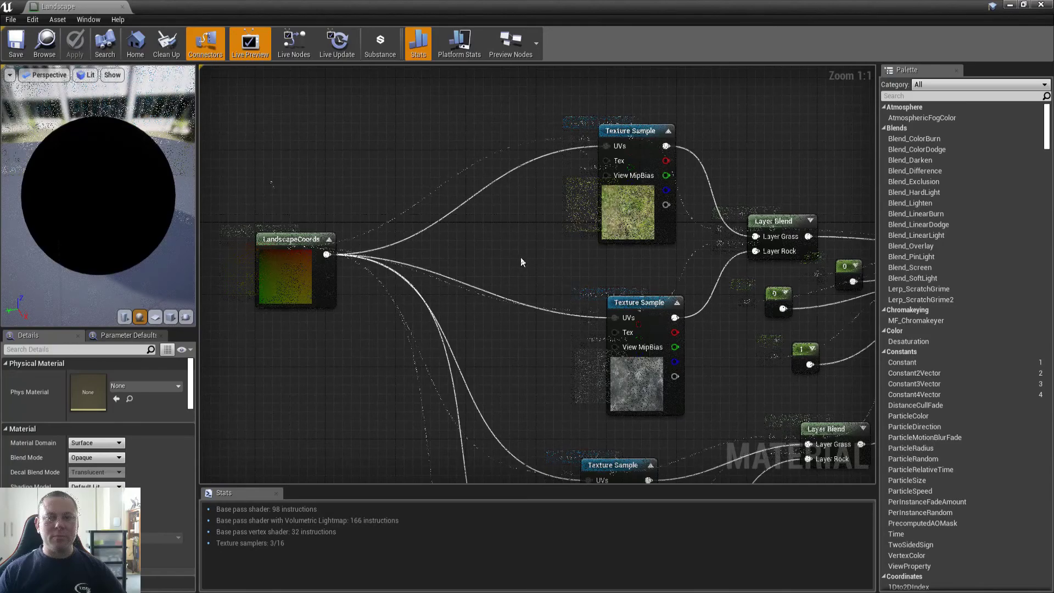
pyautogui.moveTo(522, 254); pyautogui.dragTo(350, 161, button='right')
pyautogui.scroll(-2, 351, 161)
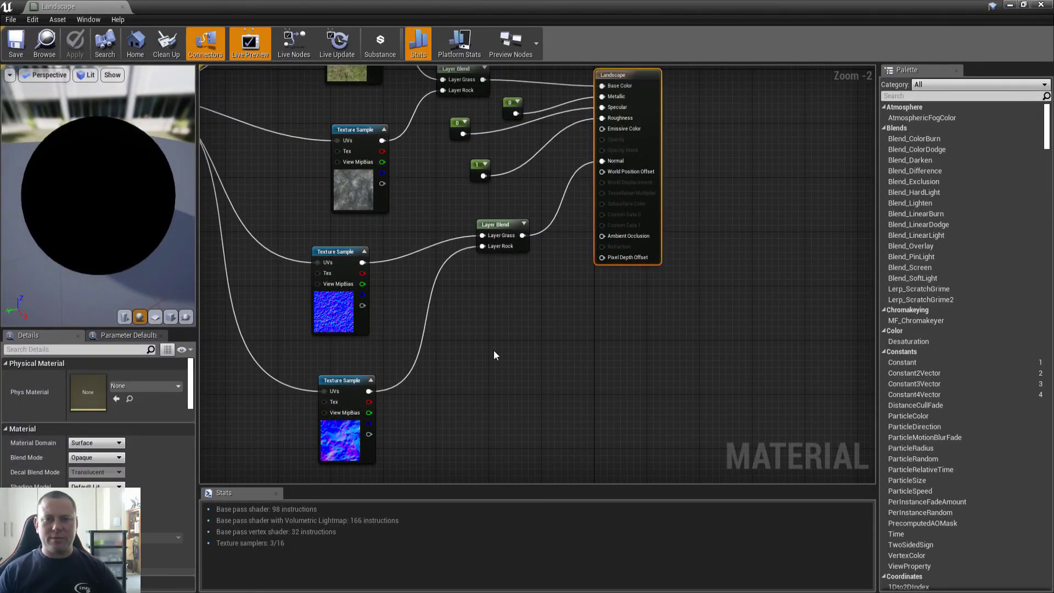
pyautogui.rightClick(481, 337)
pyautogui.write('landsc')
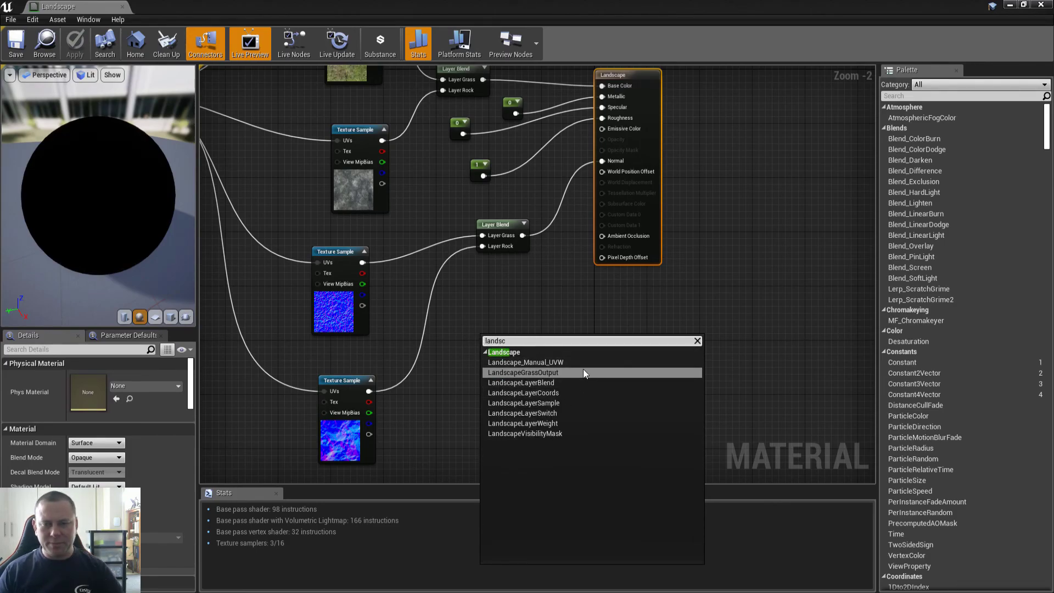
pyautogui.click(529, 372)
pyautogui.scroll(2, 482, 347)
pyautogui.moveTo(482, 347); pyautogui.dragTo(563, 322, button='right')
pyautogui.moveTo(583, 311); pyautogui.dragTo(625, 296)
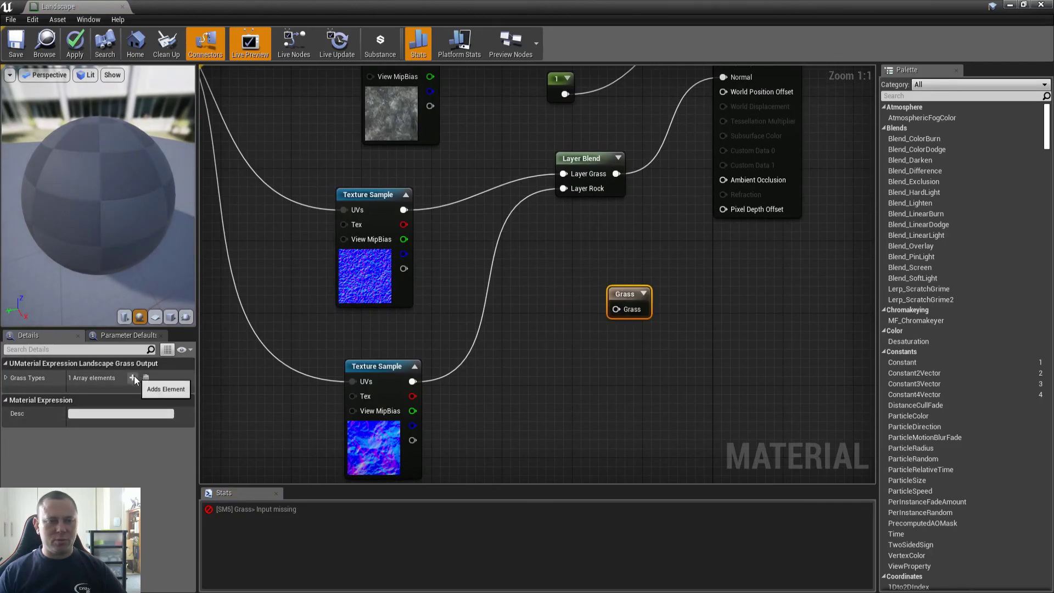
# Expand the first Grass Types entry of the Grass node and move the node beneath the main material node
pyautogui.click(6, 378)
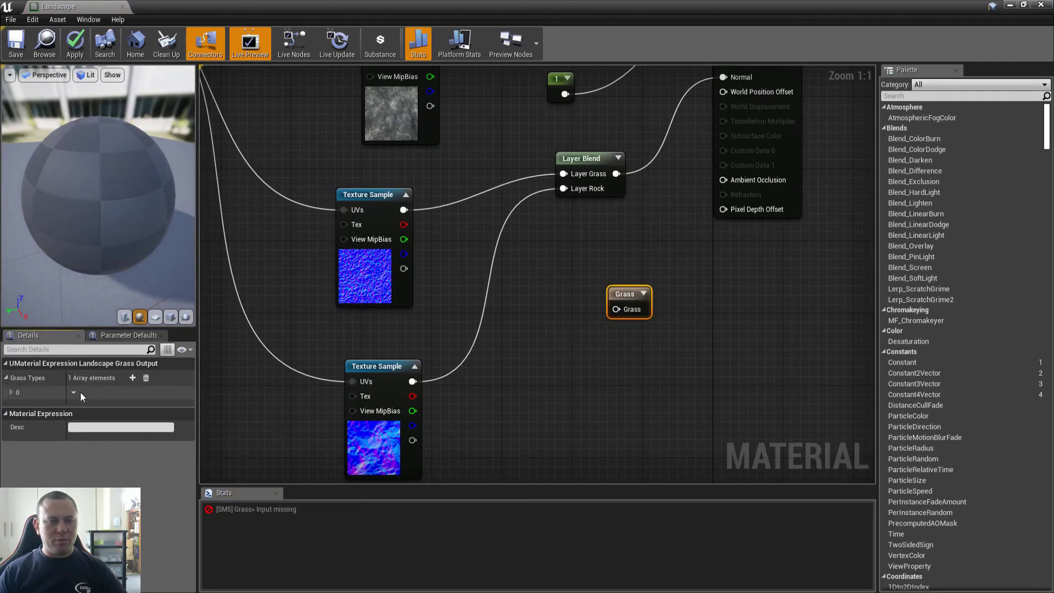
pyautogui.click(74, 393)
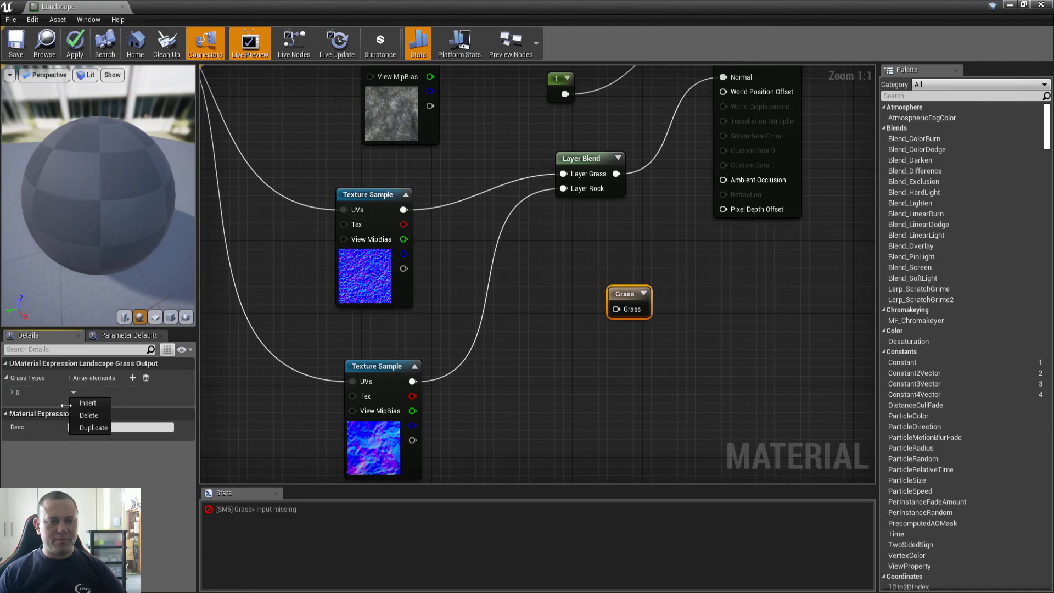
pyautogui.click(11, 392)
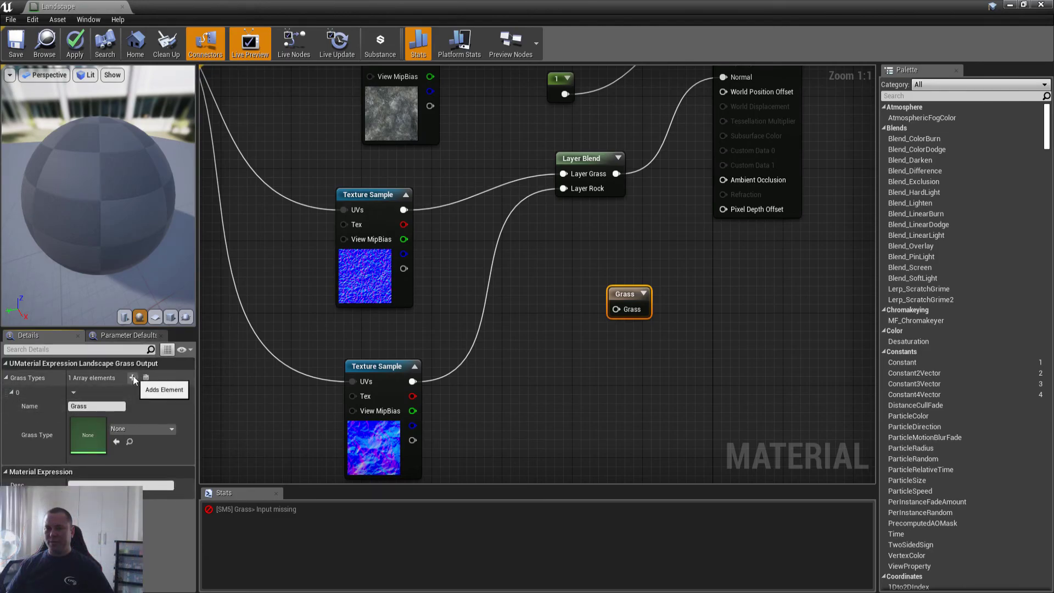
pyautogui.moveTo(579, 315); pyautogui.dragTo(584, 328, button='right')
pyautogui.moveTo(629, 307); pyautogui.dragTo(752, 309)
pyautogui.moveTo(677, 323); pyautogui.dragTo(555, 322, button='right')
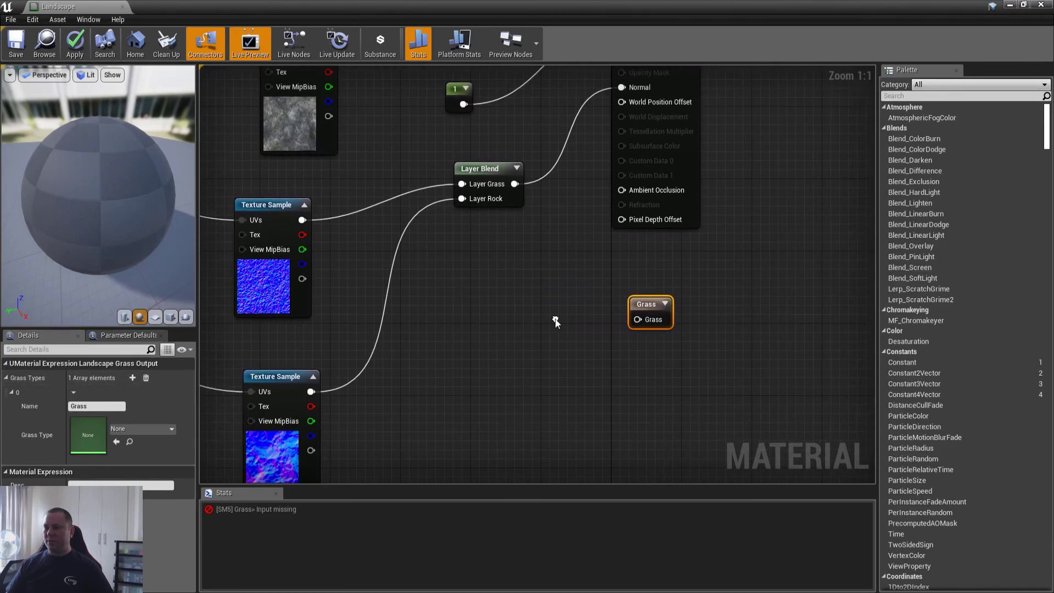
# Create a Landscape Grass Type asset named GrassType in the Geometry folder
pyautogui.doubleClick(199, 4)
pyautogui.rightClick(173, 486)
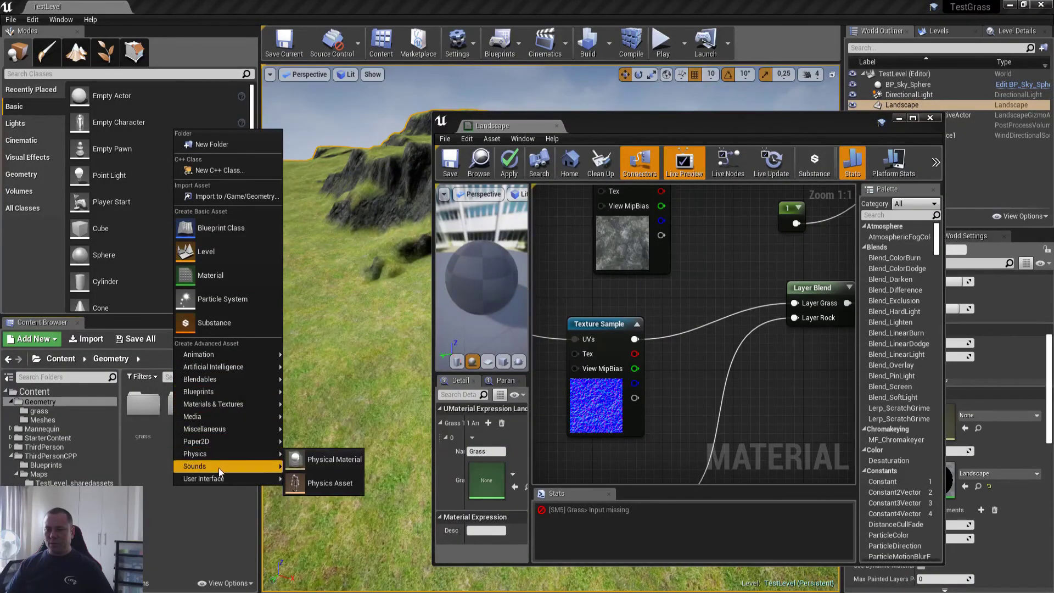
pyautogui.moveTo(235, 430)
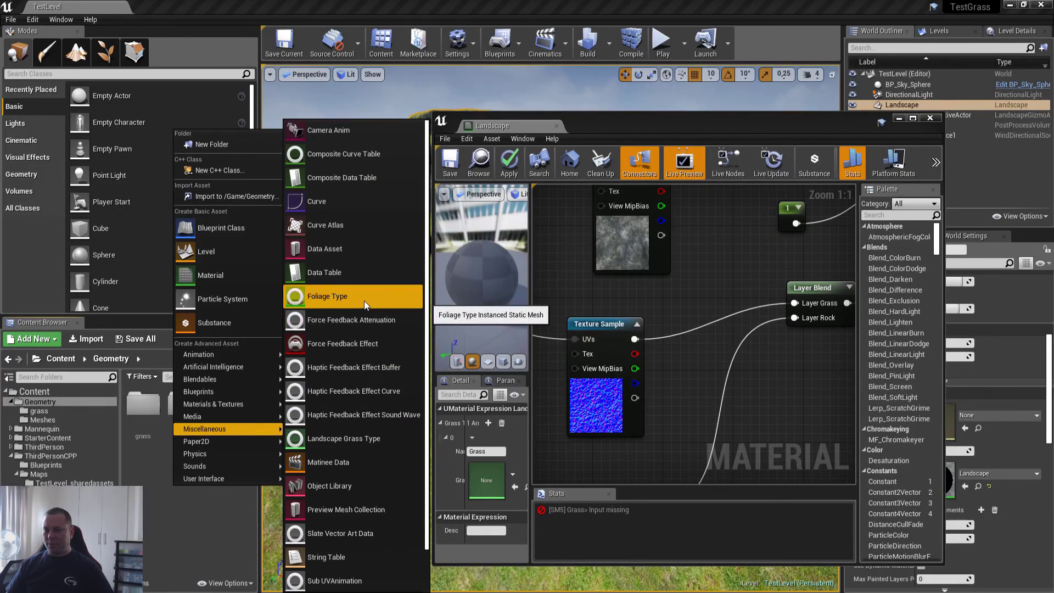
pyautogui.click(344, 438)
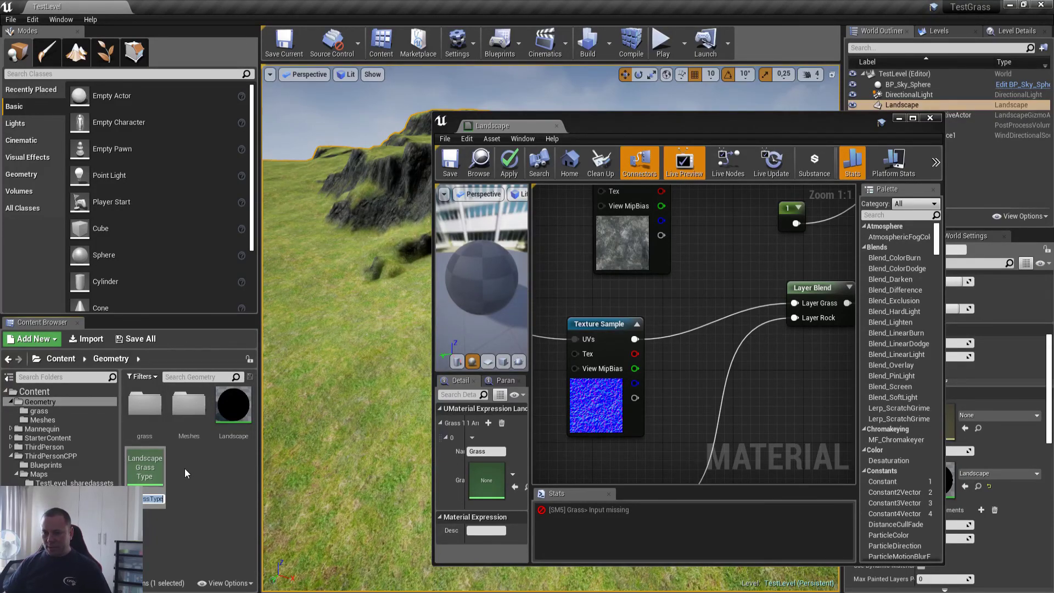
pyautogui.write('GrassType')
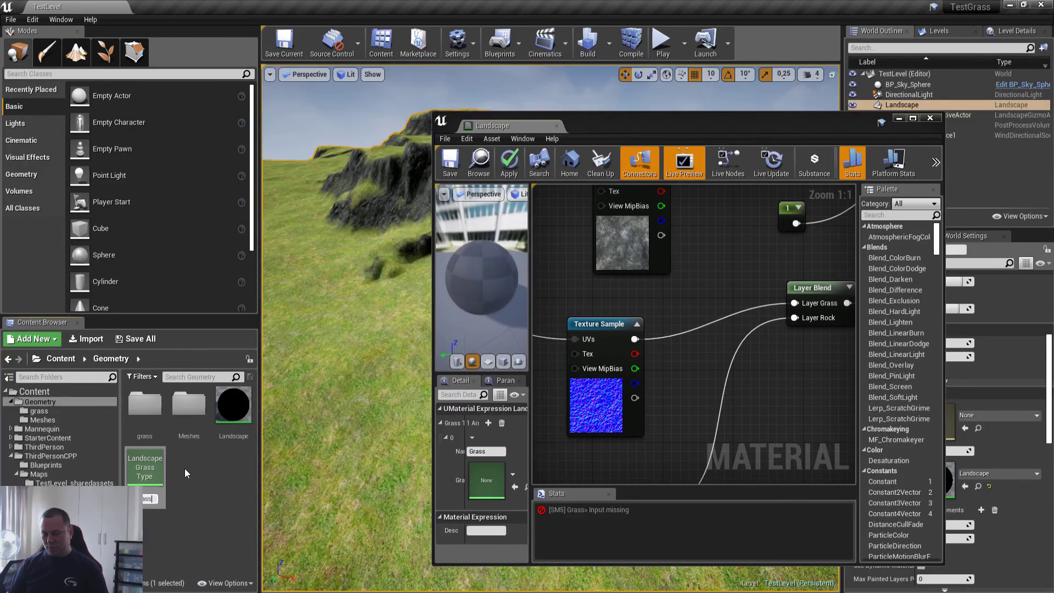
pyautogui.press('Return')
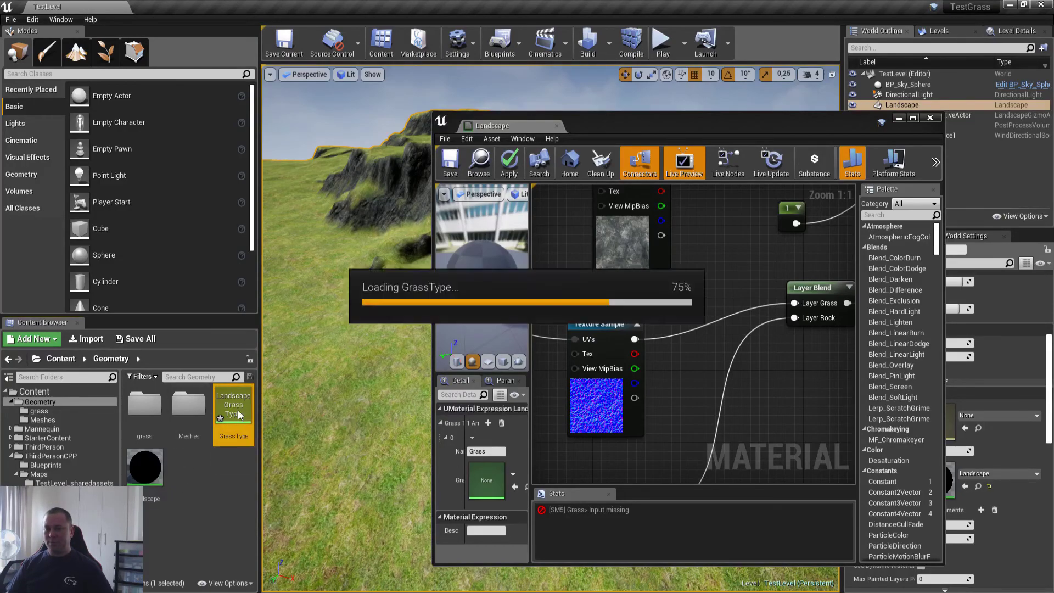
# Open the GrassType asset, add one Grass Varieties element and assign grass_1 as its Grass Mesh
pyautogui.doubleClick(235, 411)
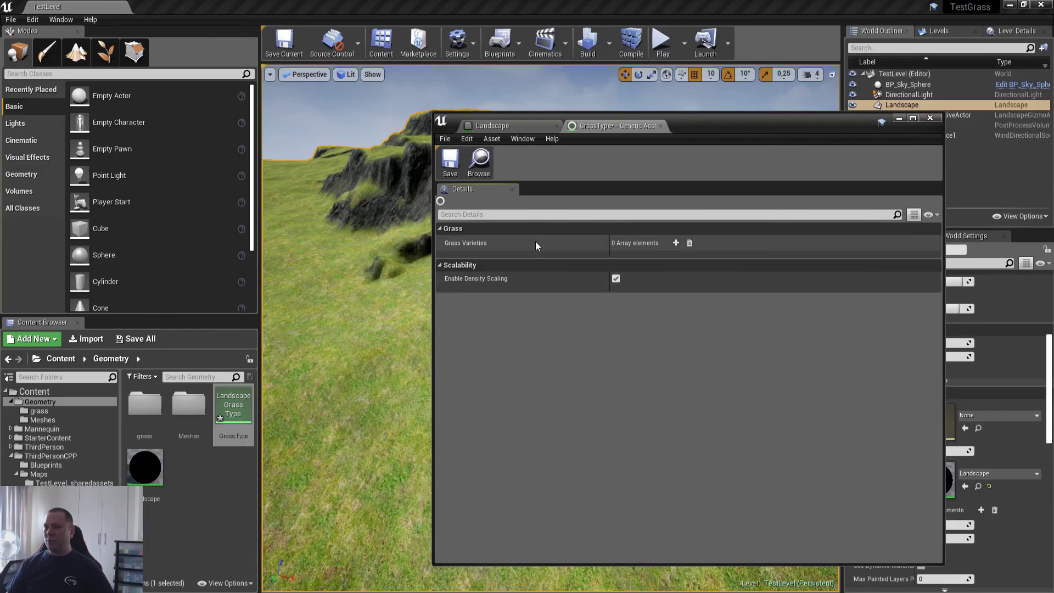
pyautogui.click(673, 242)
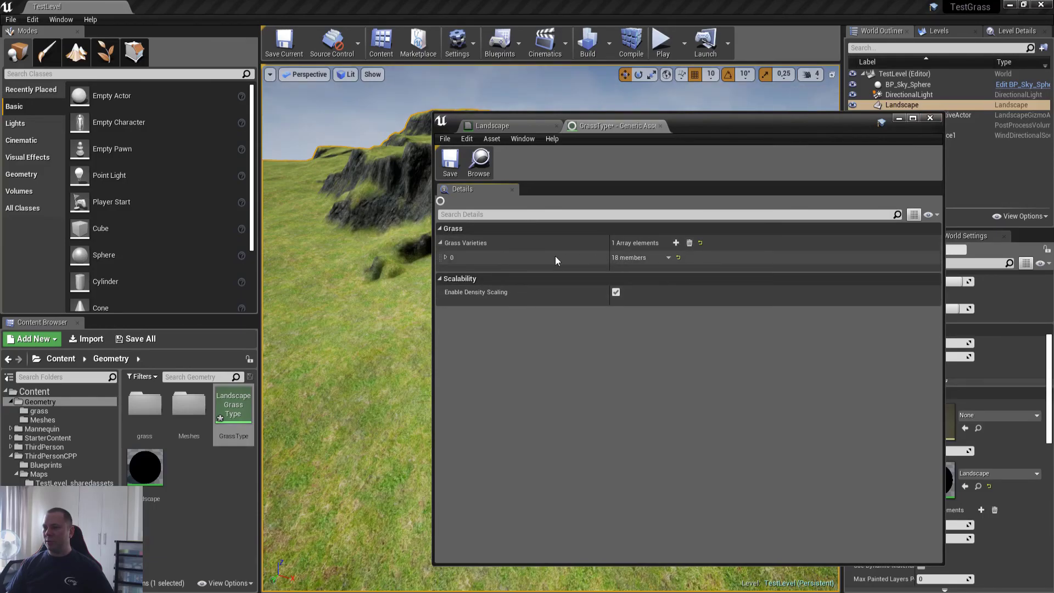
pyautogui.click(446, 257)
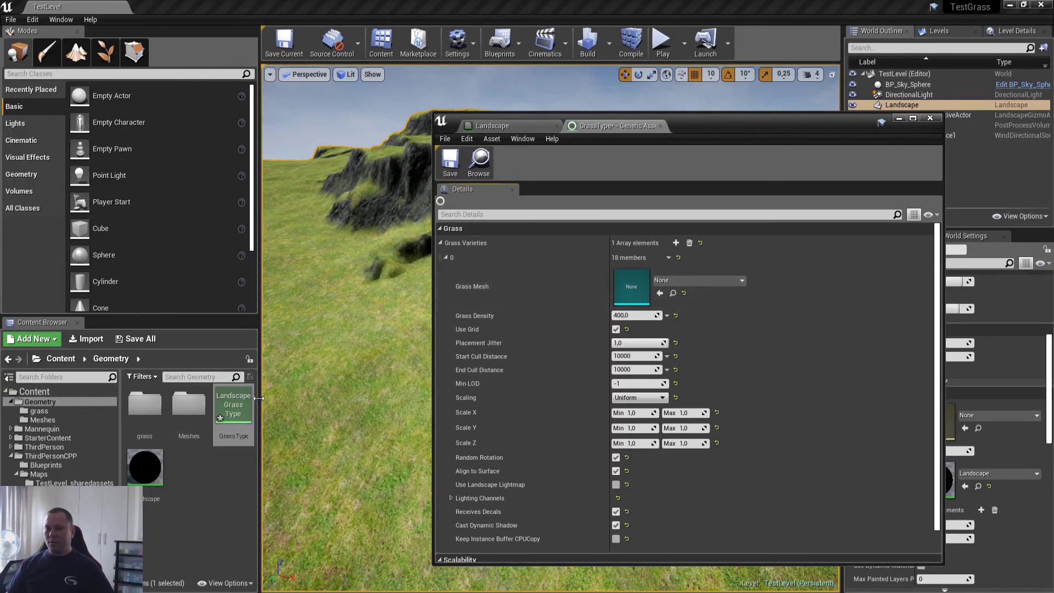
pyautogui.click(700, 281)
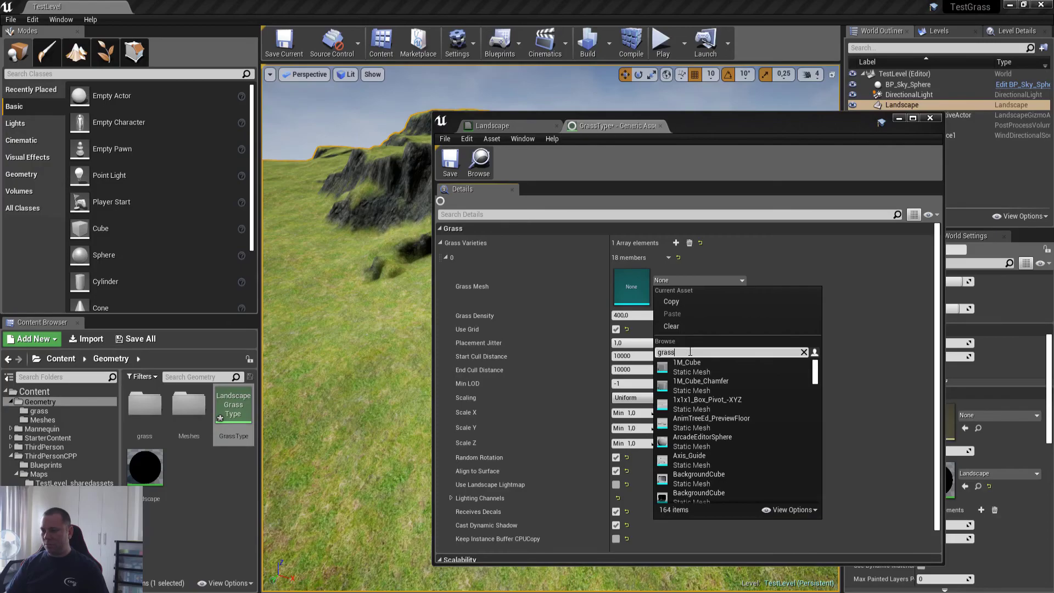
pyautogui.click(686, 364)
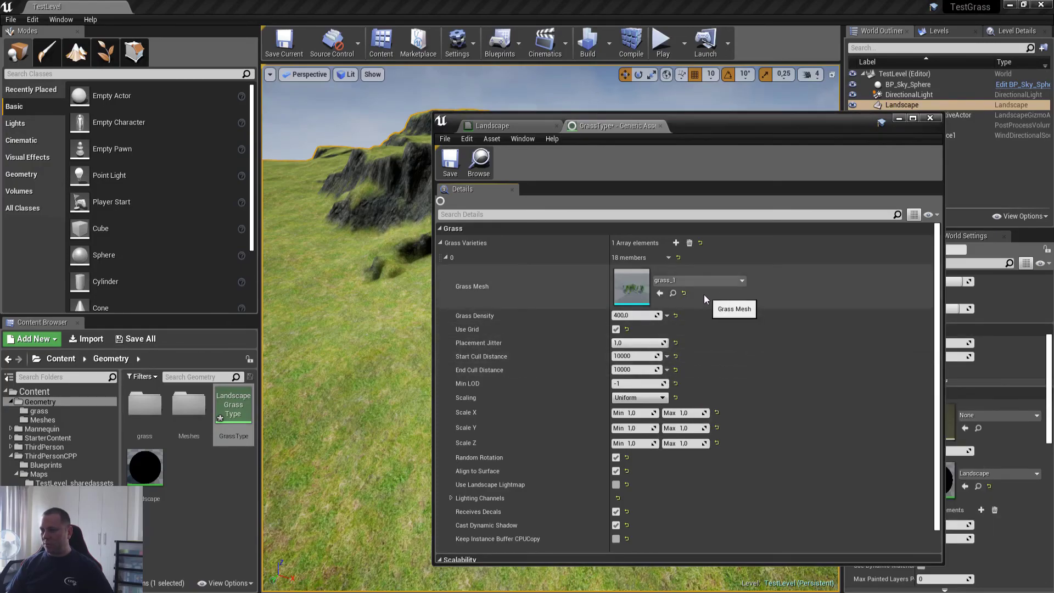
# Locate the grass_1 mesh and the GrassType asset in the project content and save GrassType
pyautogui.click(673, 293)
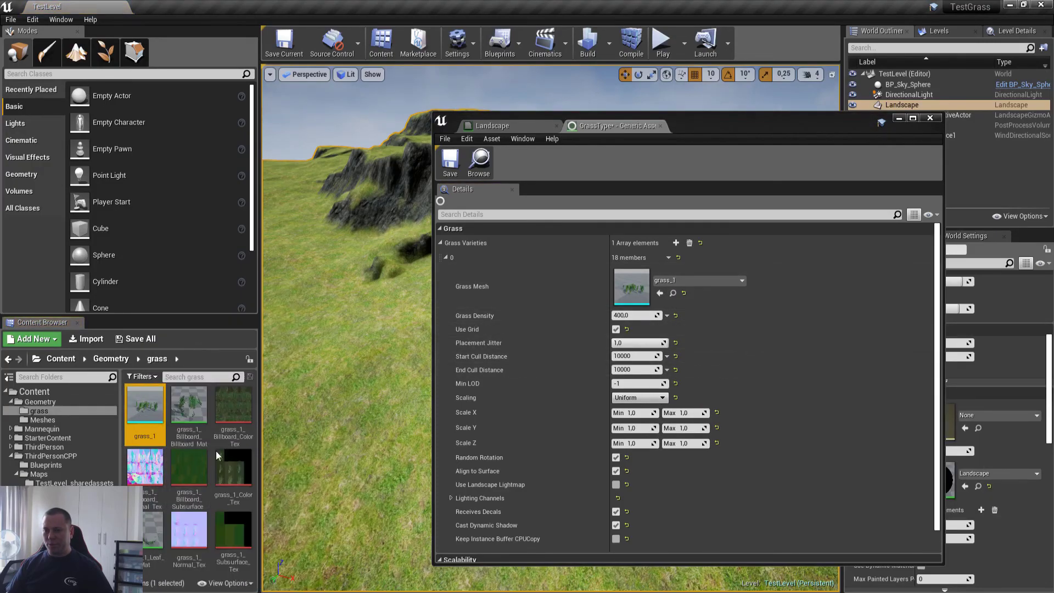
pyautogui.click(479, 162)
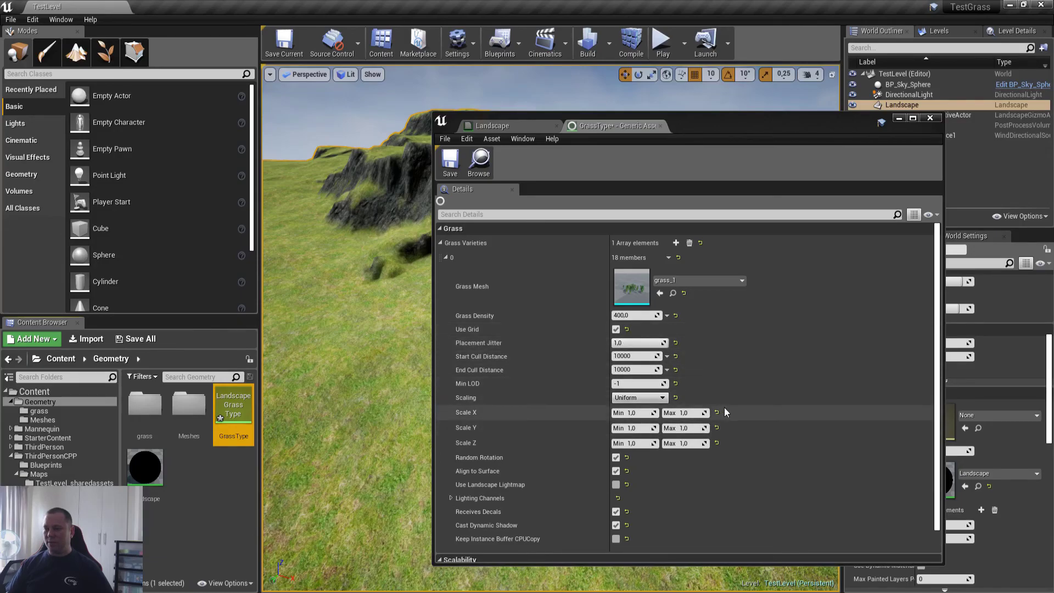
pyautogui.click(450, 162)
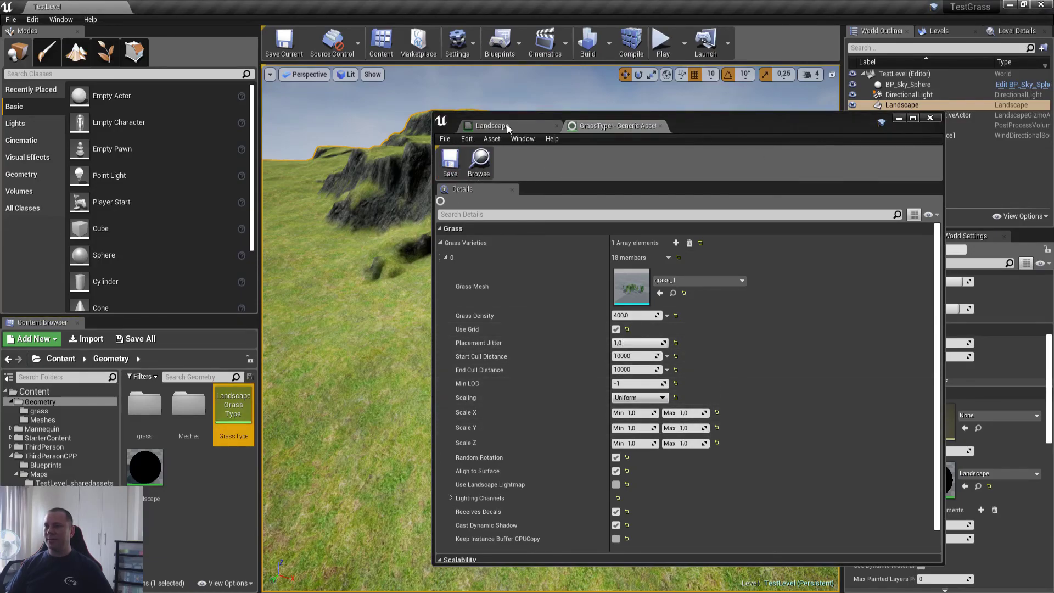
# Return to the Landscape material and add a LandscapeLayerSample node below the Layer Blend node, beside the Grass node
pyautogui.click(507, 129)
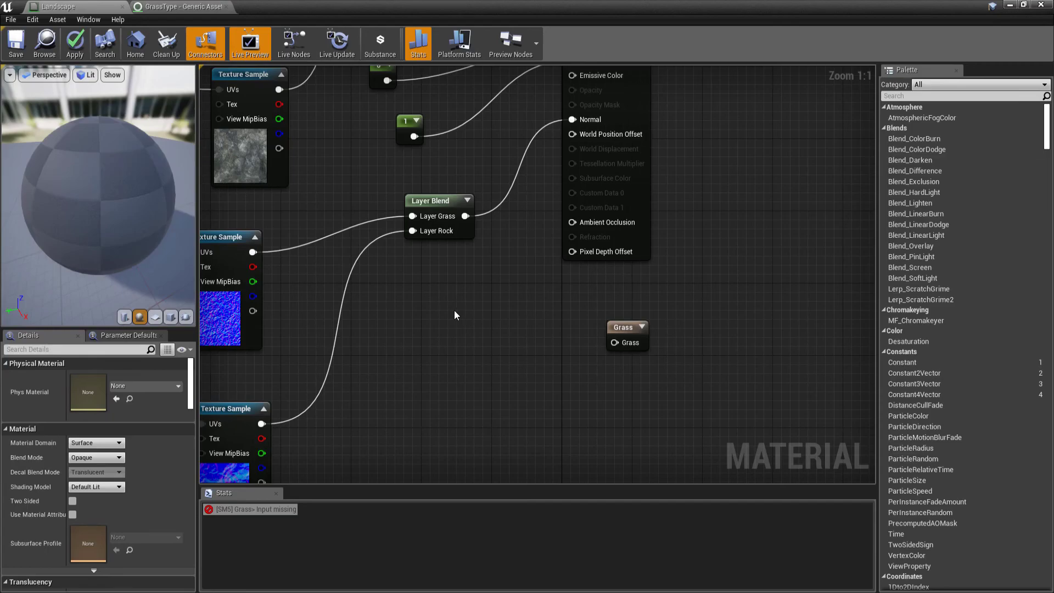
pyautogui.rightClick(454, 314)
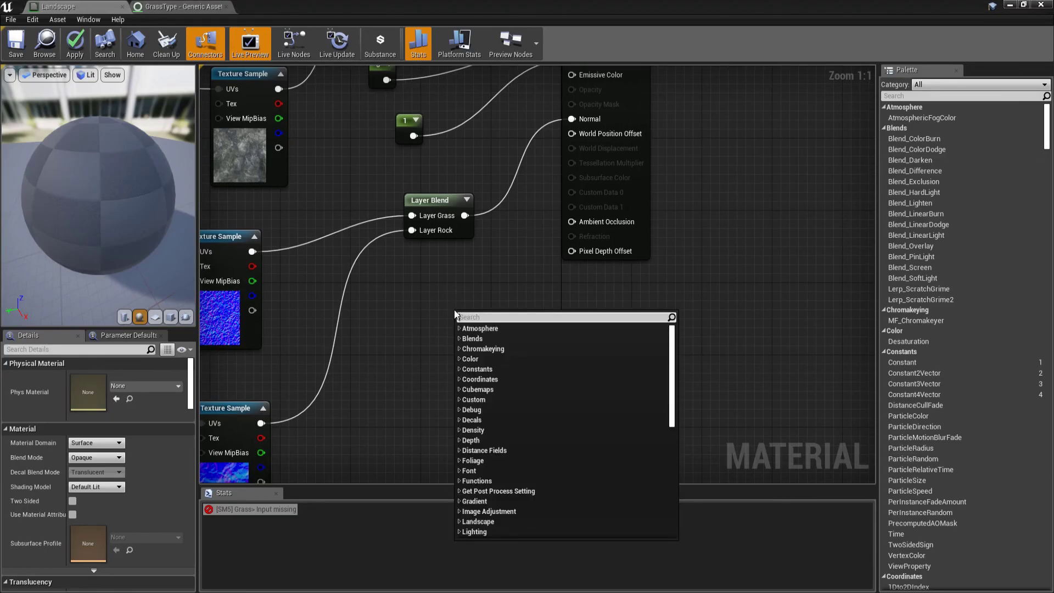
pyautogui.write('sample')
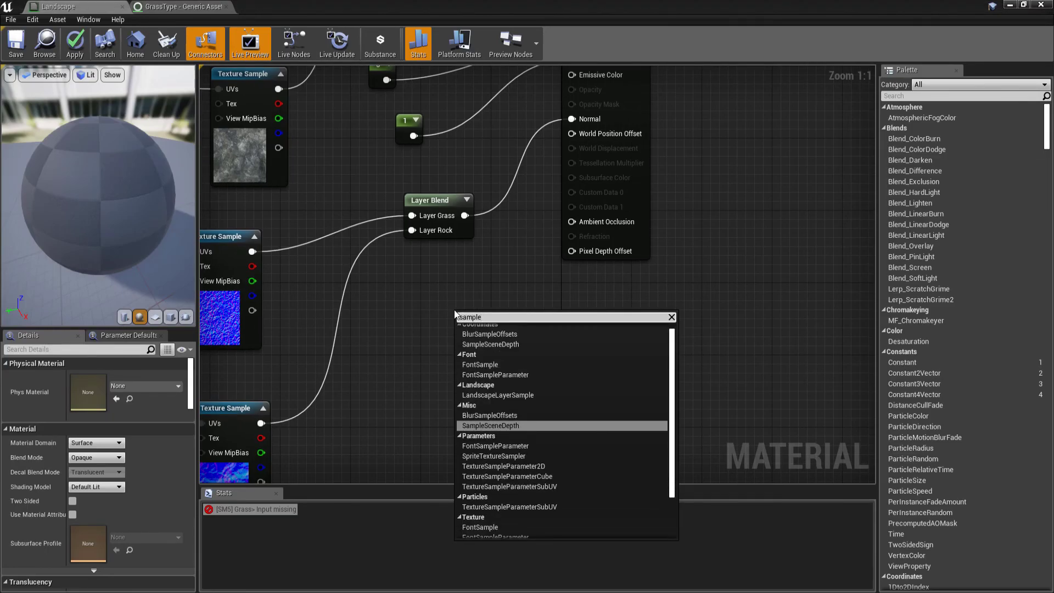
pyautogui.press('Up')
pyautogui.press('Up')
pyautogui.press('Up')
pyautogui.press('Down')
pyautogui.press('Return')
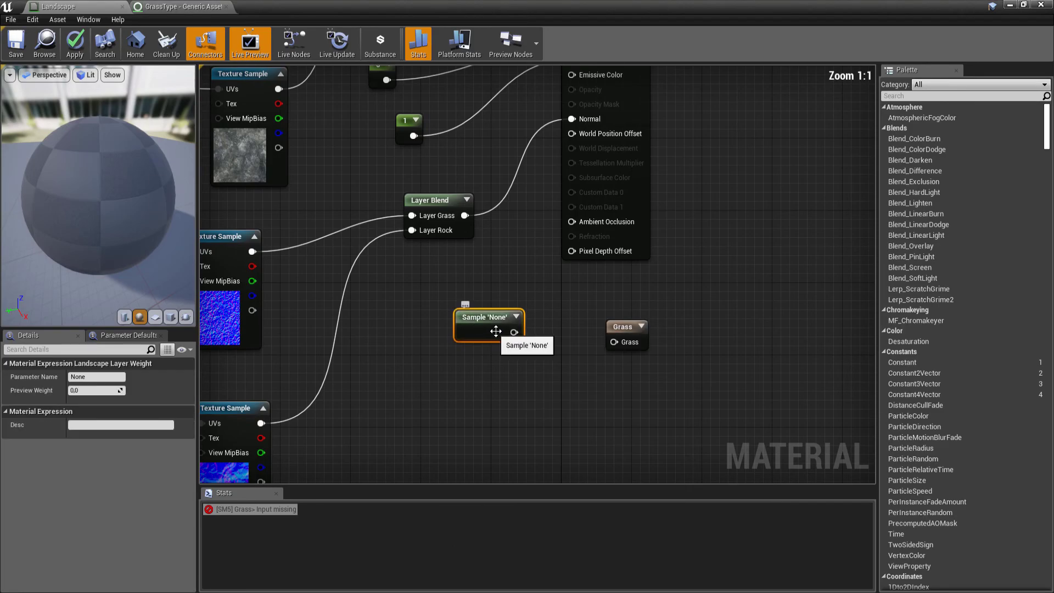
pyautogui.moveTo(490, 323); pyautogui.dragTo(430, 323)
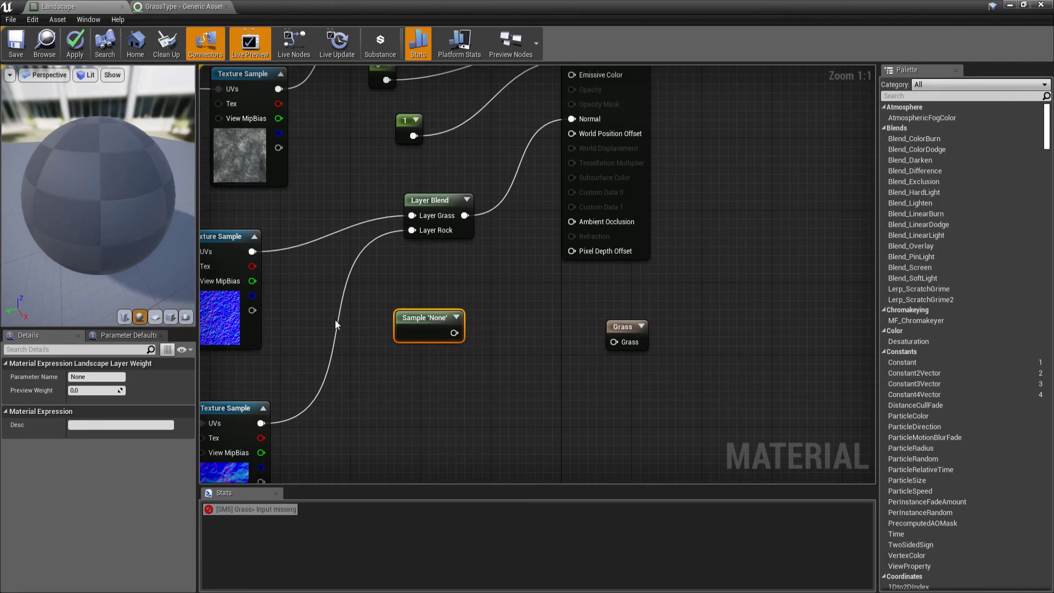
# Set the layer sample's Parameter Name to Grass and connect its output to the Grass node's input
pyautogui.click(91, 376)
pyautogui.write('Grass')
pyautogui.press('Return')
pyautogui.moveTo(456, 333); pyautogui.dragTo(613, 341)
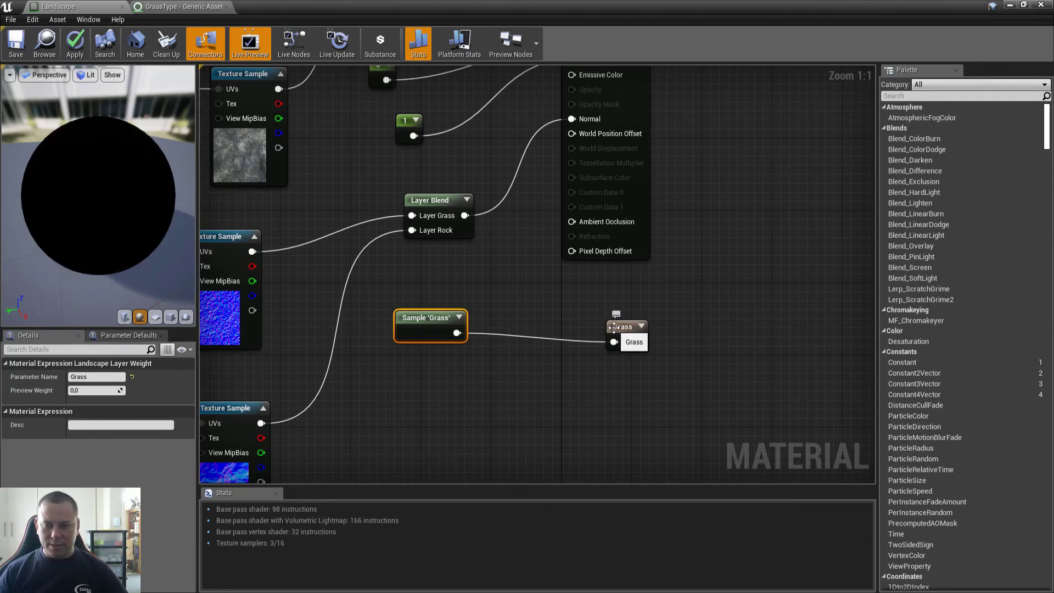
# Review the names and grass type set on the Grass output and layer sample nodes, save the Landscape material and close its editor
pyautogui.click(629, 344)
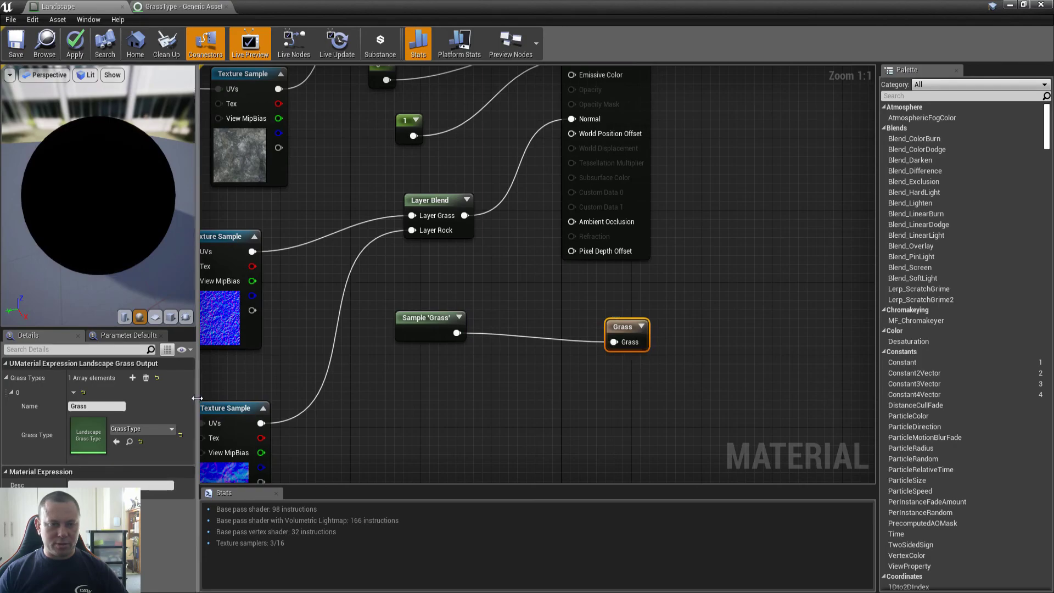
pyautogui.click(83, 406)
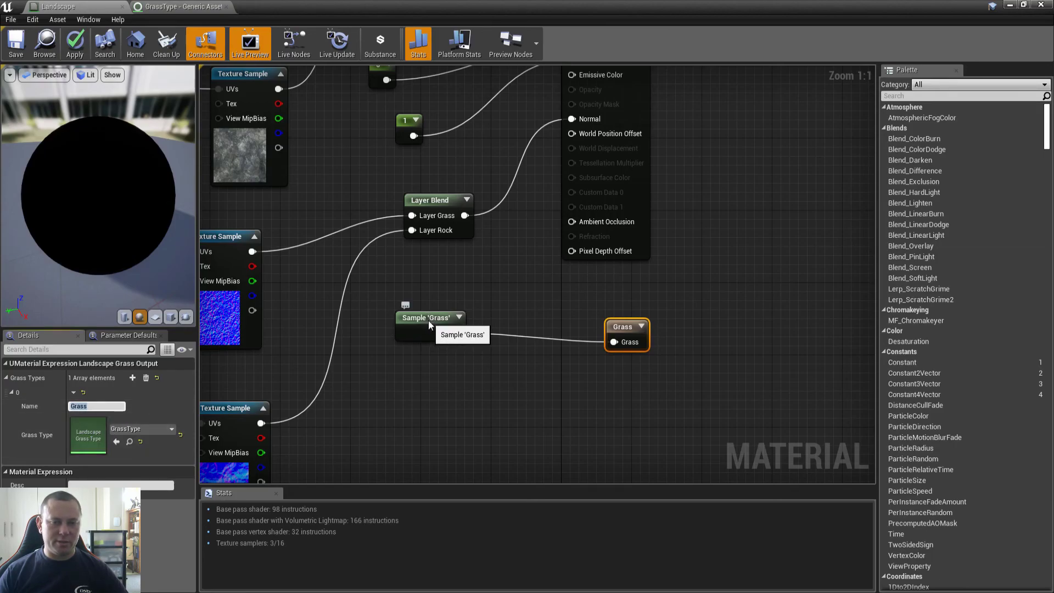
pyautogui.click(428, 320)
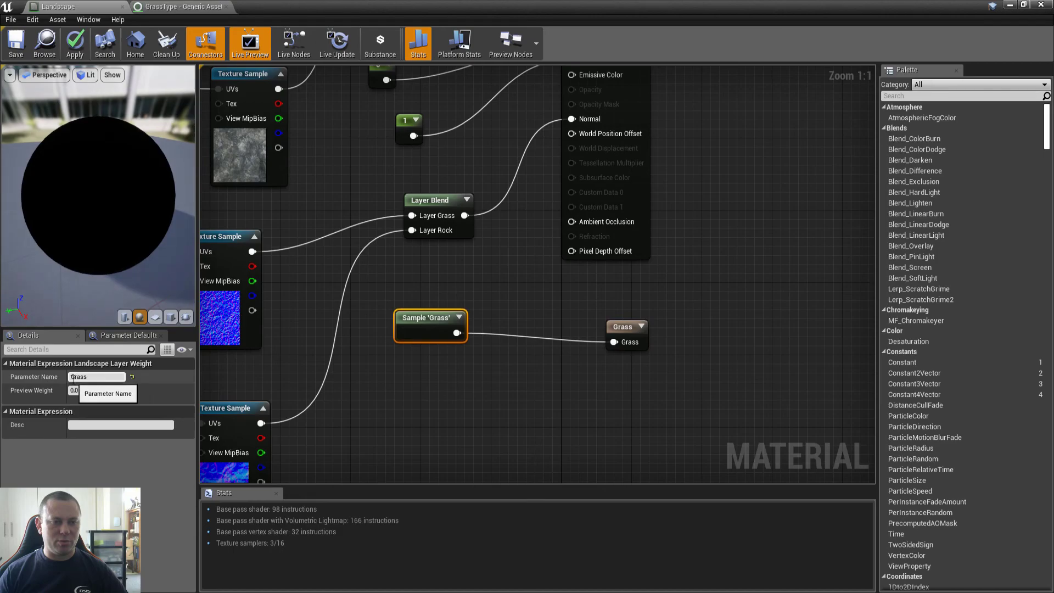
pyautogui.click(631, 332)
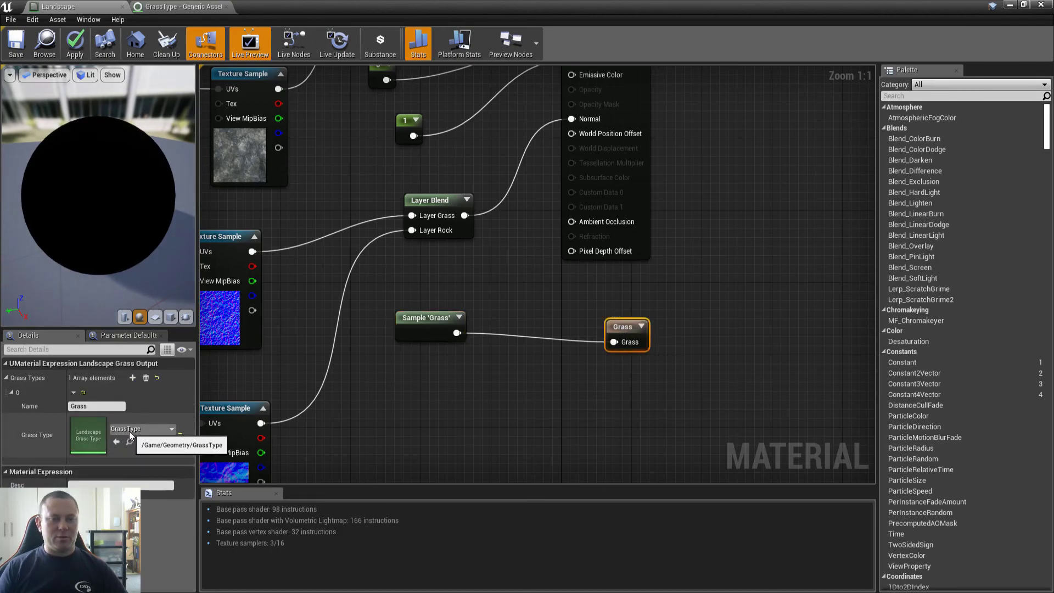
pyautogui.moveTo(415, 303); pyautogui.dragTo(752, 396)
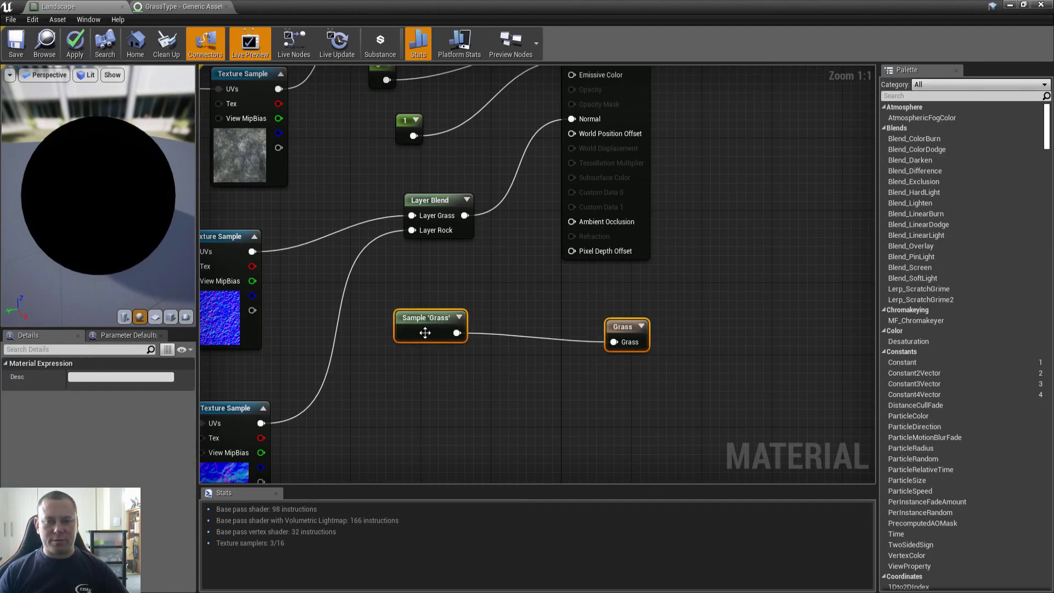
pyautogui.click(439, 289)
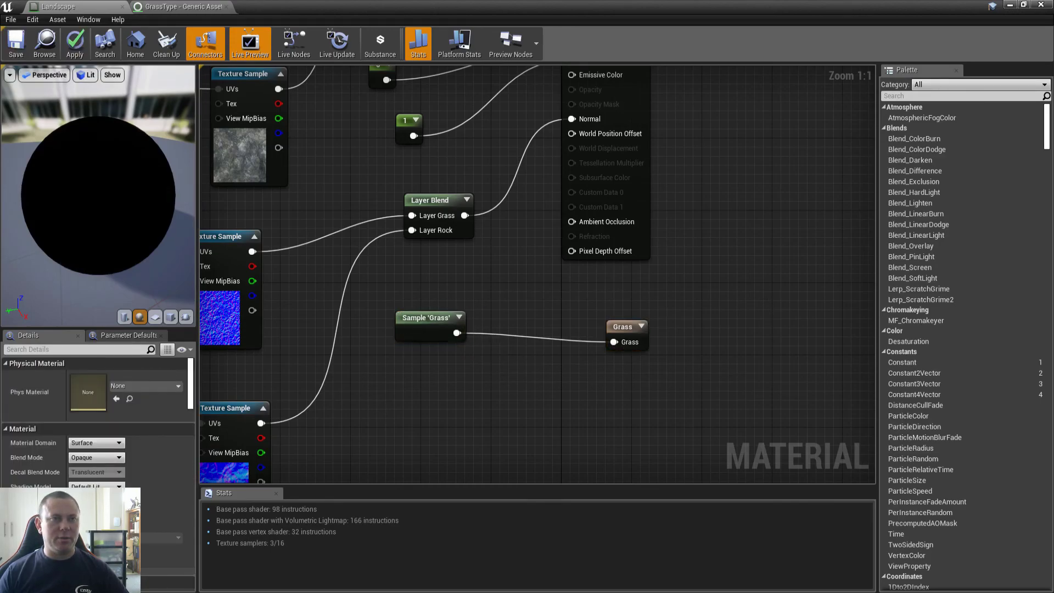
pyautogui.click(16, 44)
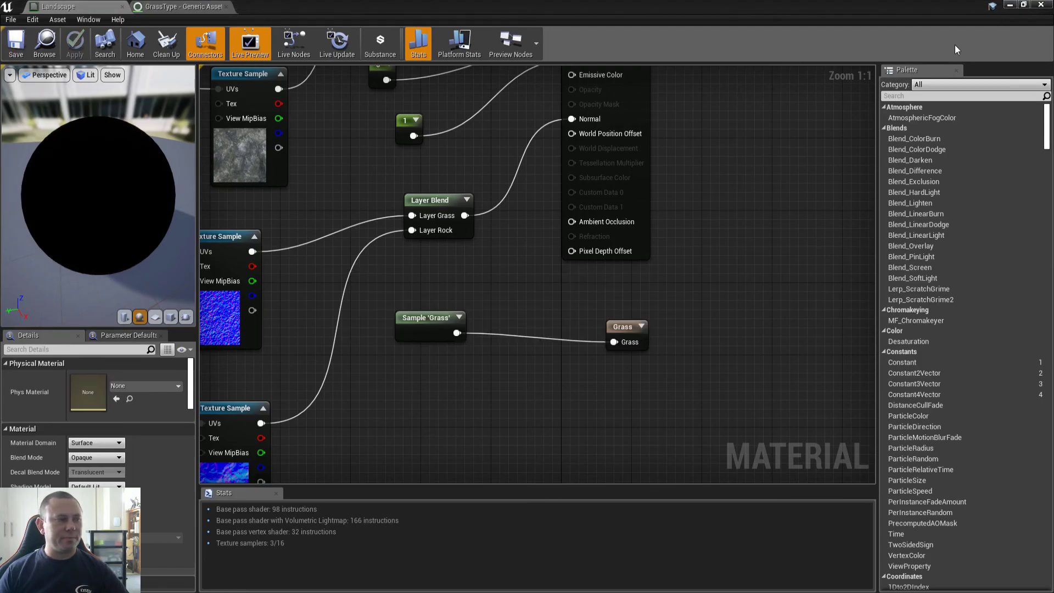
pyautogui.click(1041, 4)
# Play-test the level, run the character across the landscape to check the grass and stop the session
pyautogui.scroll(5, 549, 247)
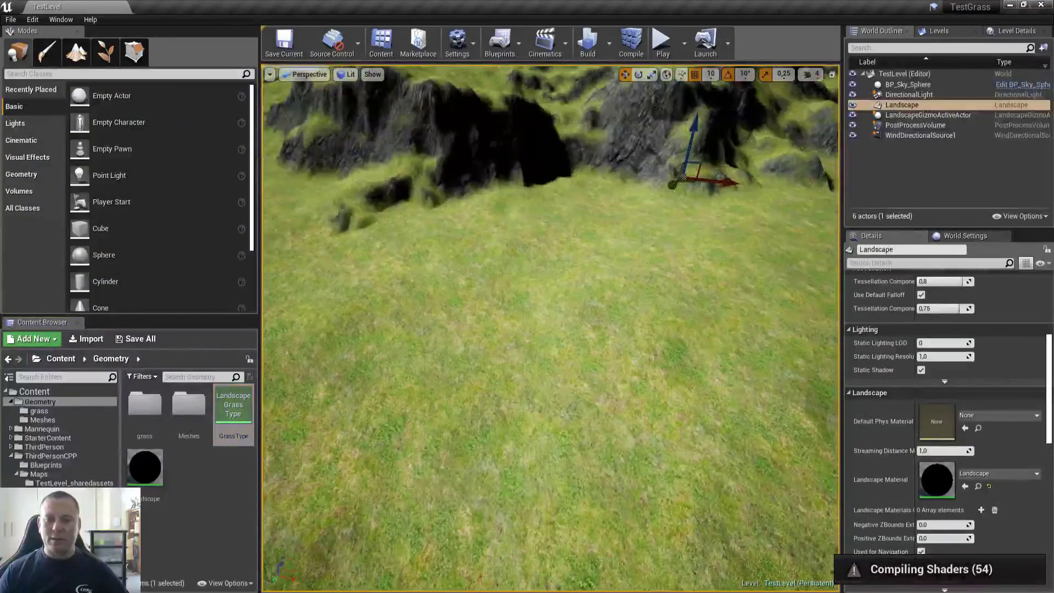
pyautogui.moveTo(571, 270); pyautogui.dragTo(601, 247, button='right')
pyautogui.click(657, 52)
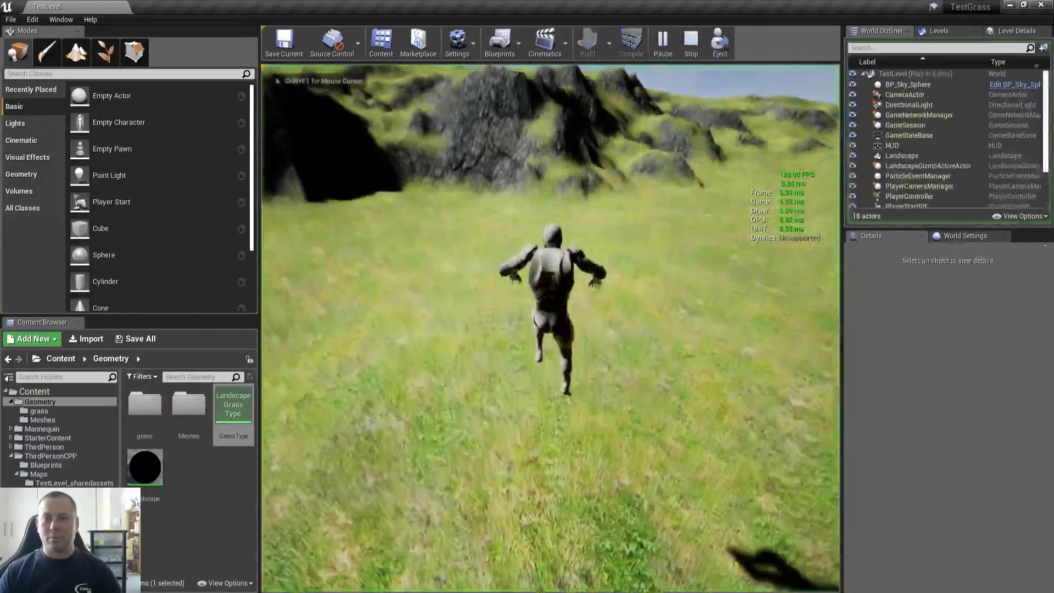
pyautogui.click(623, 159)
pyautogui.press('w')
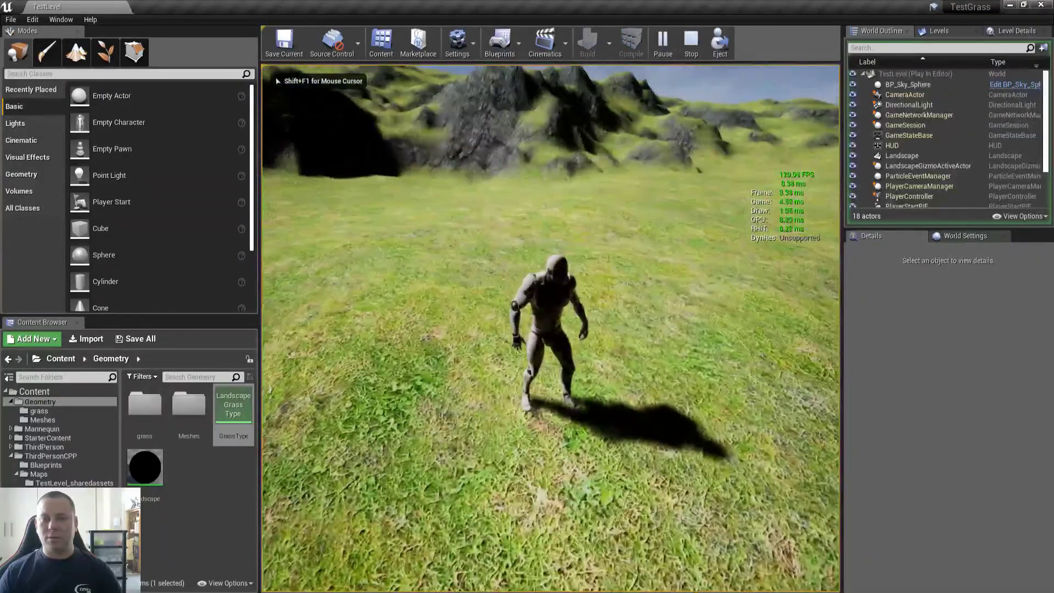
pyautogui.press('Escape')
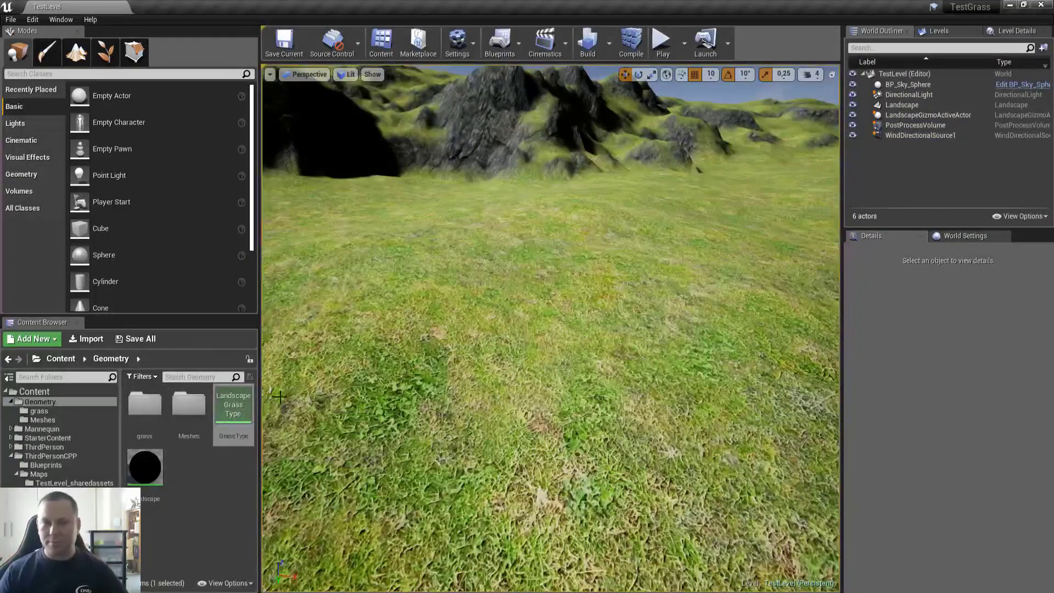
# Open the GrassType asset, set its End Cull Distance to 35000 and save it
pyautogui.doubleClick(234, 406)
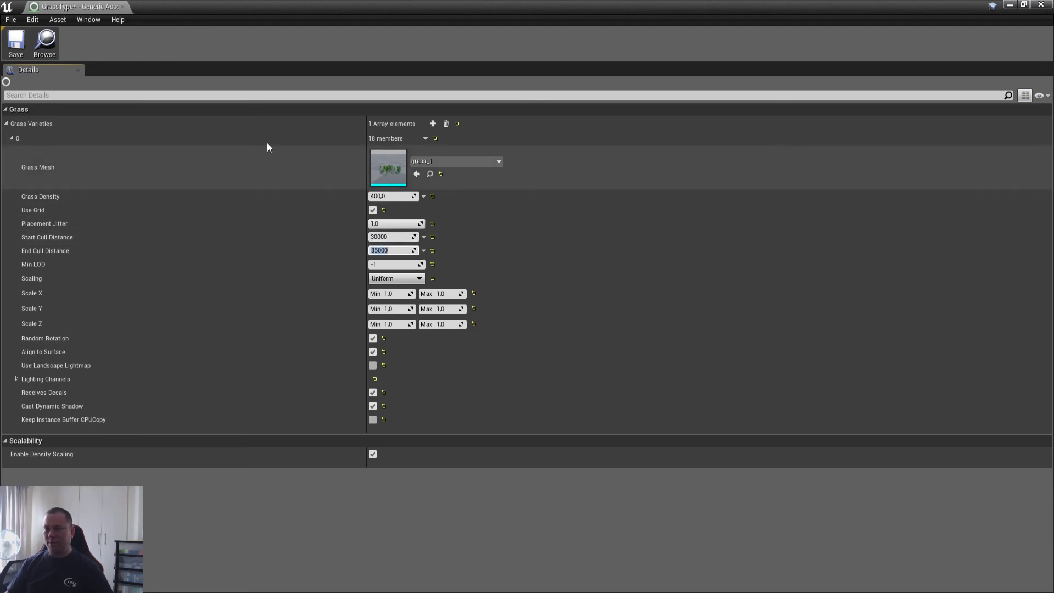
pyautogui.click(16, 44)
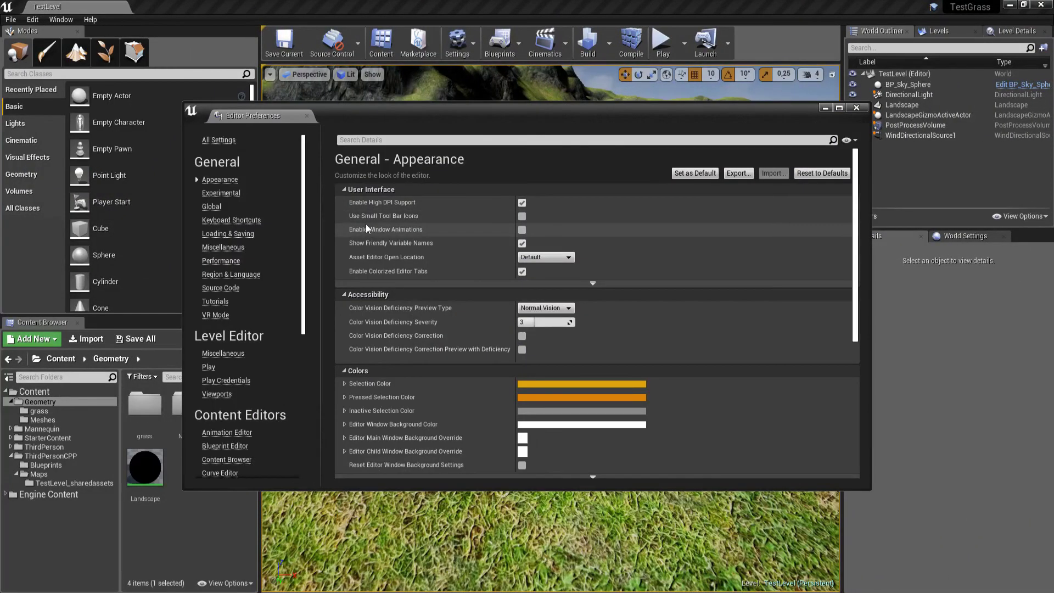
# Enable Procedural Foliage in the Experimental section of the Editor Preferences and close the preferences
pyautogui.click(221, 194)
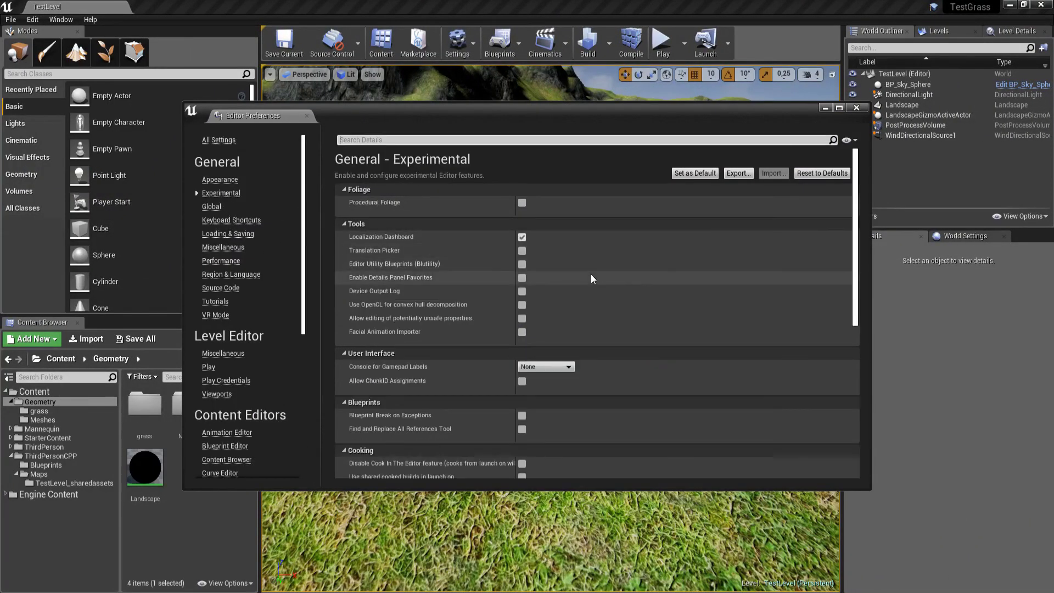
pyautogui.click(522, 202)
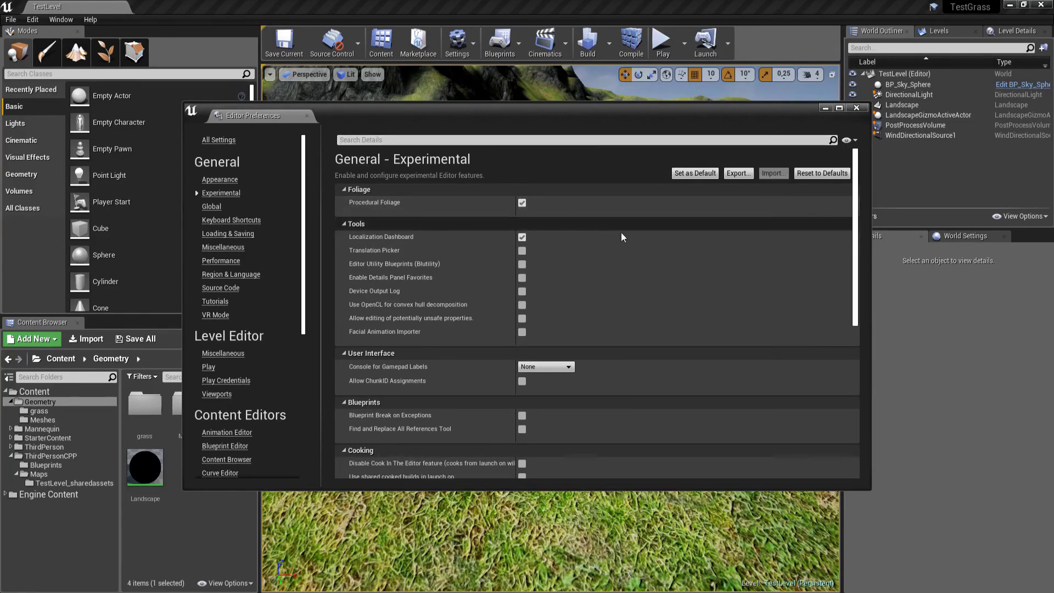
pyautogui.click(849, 108)
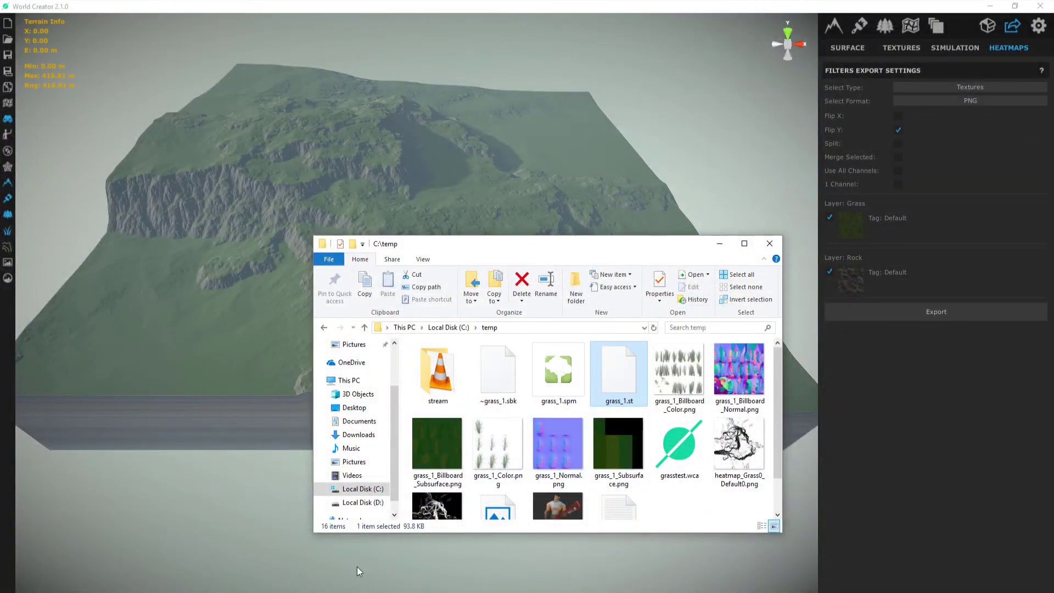
pyautogui.click(162, 521)
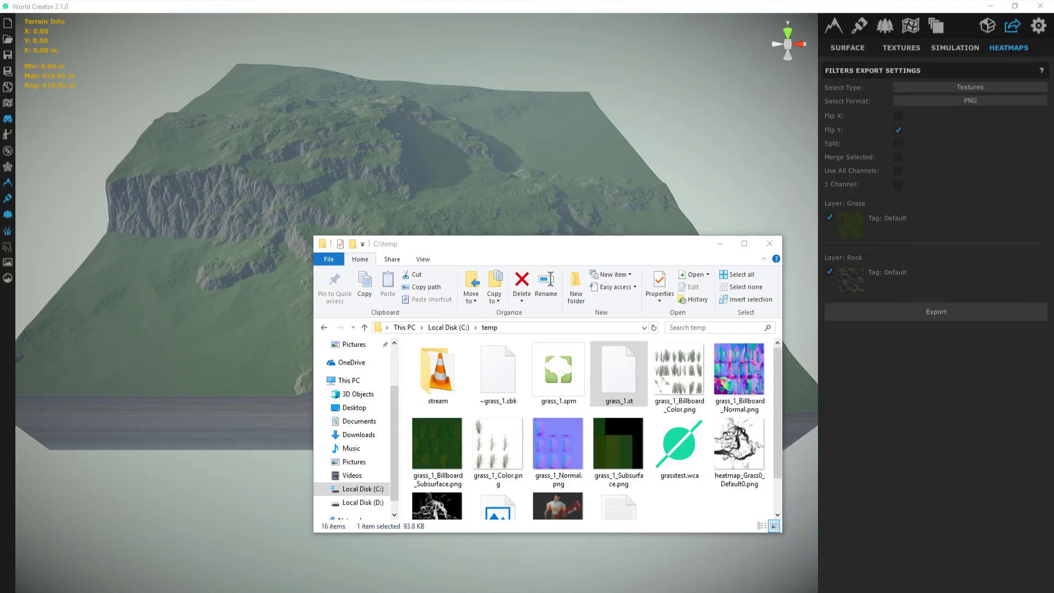
pyautogui.click(858, 585)
pyautogui.click(936, 70)
pyautogui.click(598, 586)
pyautogui.hotkey('alt', 'Left')
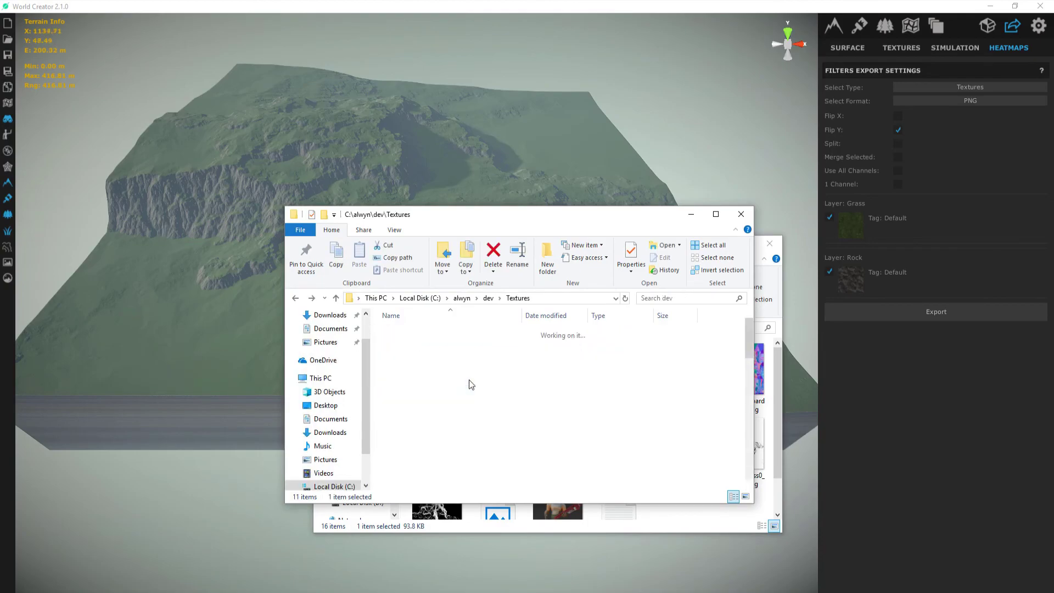
pyautogui.hotkey('alt', 'Left')
pyautogui.hotkey('alt', 'Left')
pyautogui.hotkey('alt', 'Left')
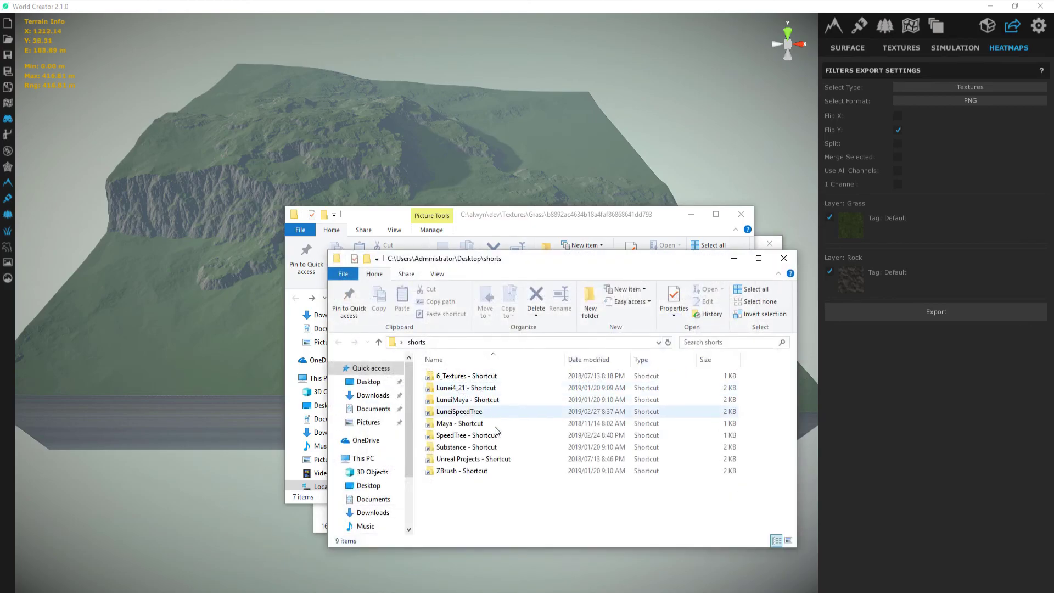
# Browse through the Unreal Projects shortcut to the TestGrass folder and reopen TestGrass.uproject in Unreal Editor
pyautogui.click(506, 460)
pyautogui.doubleClick(509, 464)
pyautogui.doubleClick(497, 413)
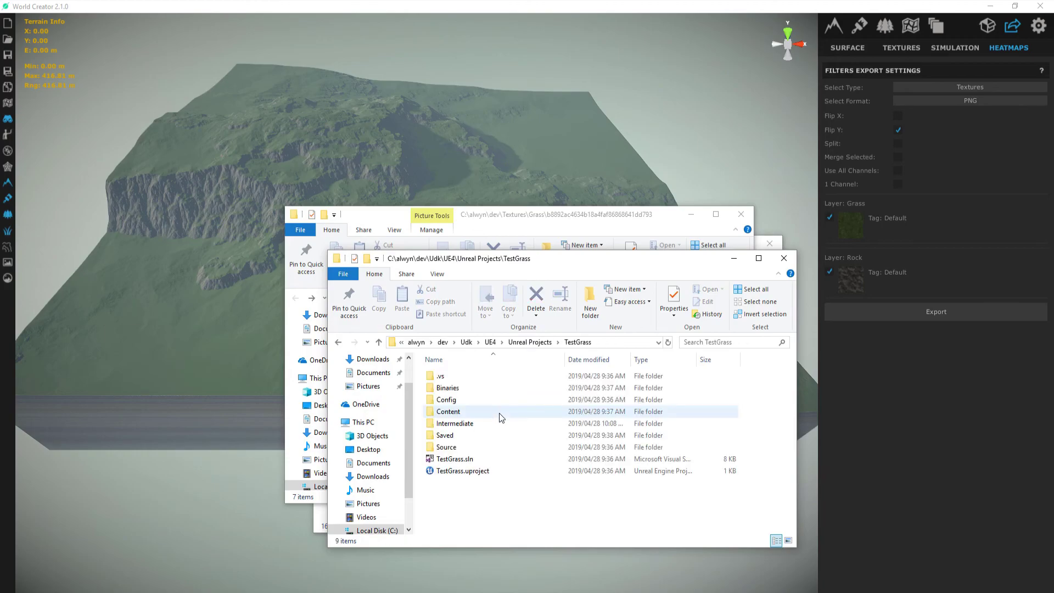
pyautogui.doubleClick(501, 470)
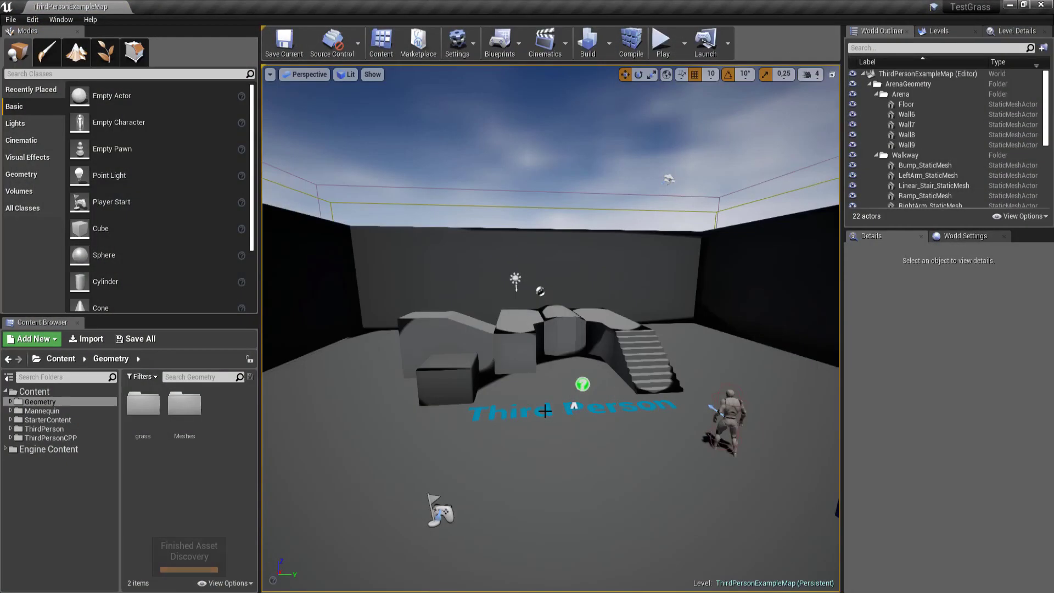
# Open the TestLevel map from the ThirdPersonCPP Maps folder
pyautogui.moveTo(587, 388); pyautogui.dragTo(610, 380, button='right')
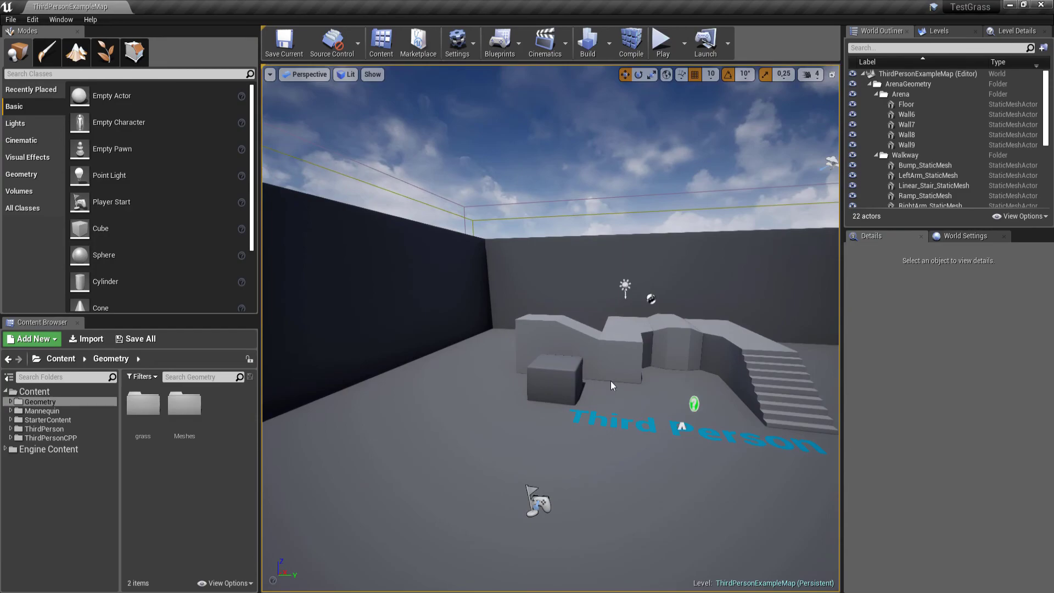
pyautogui.hotkey('ctrl', 'o')
pyautogui.doubleClick(259, 190)
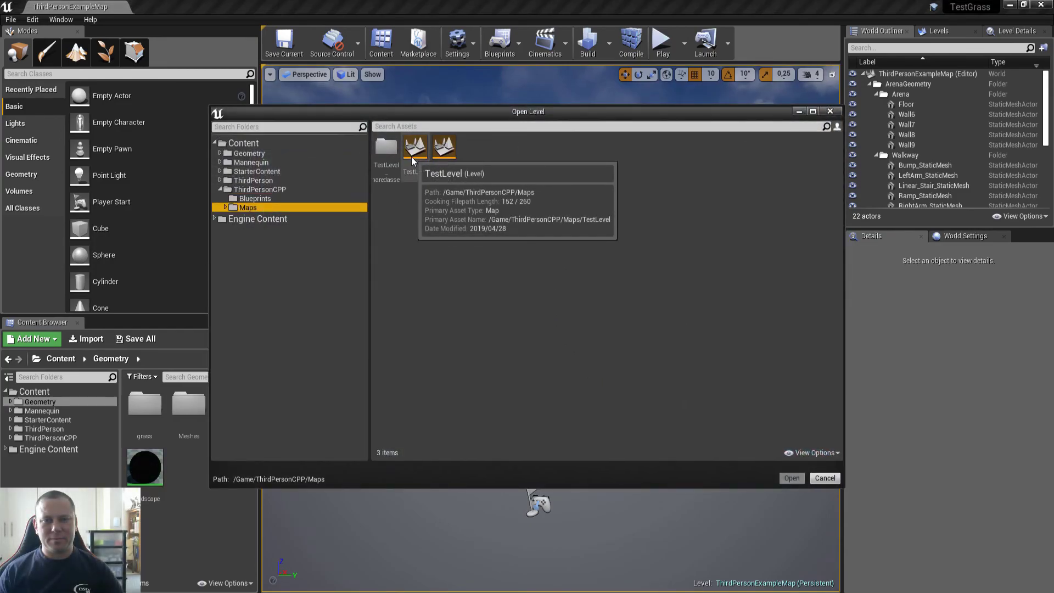
pyautogui.doubleClick(411, 157)
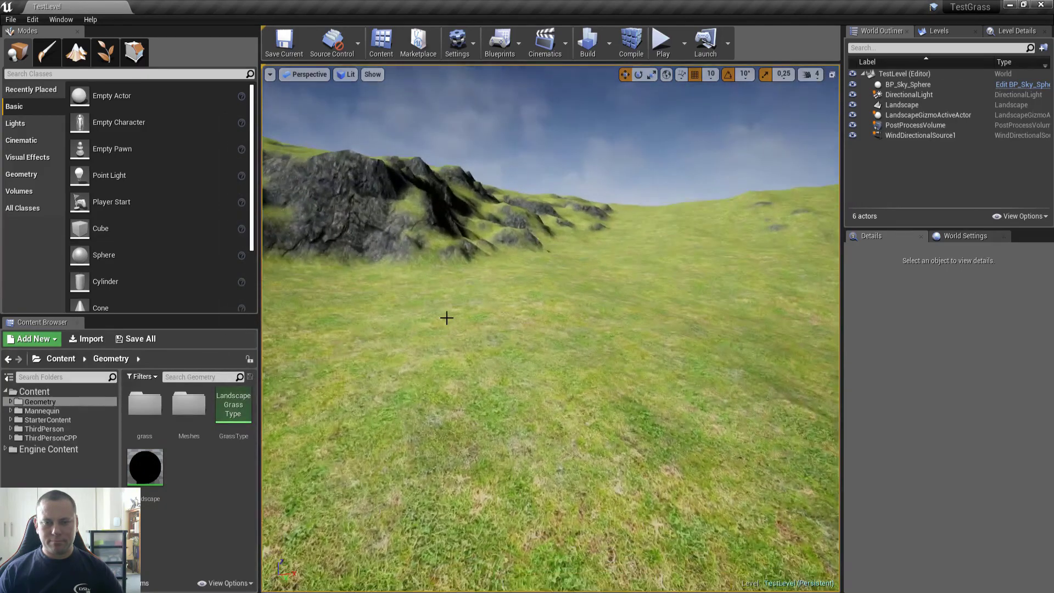
# Inspect the grass across the landscape and return from landscape sculpting to placement mode
pyautogui.press('w')
pyautogui.moveTo(447, 318)
pyautogui.mouseDown(button='right')
pyautogui.moveTo(471, 363)
pyautogui.moveTo(456, 313)
pyautogui.mouseUp(button='right')
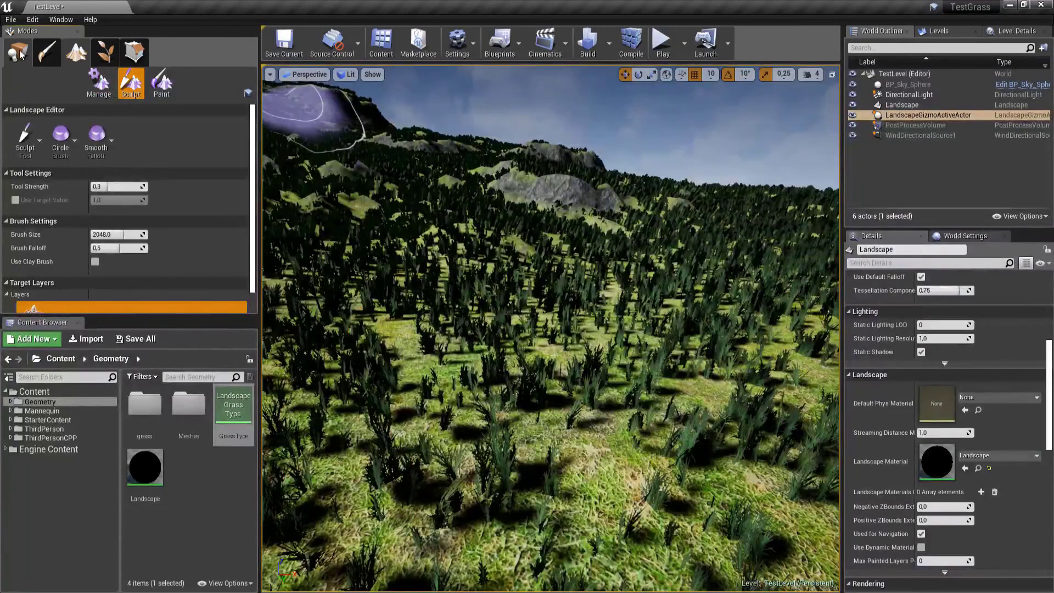
pyautogui.click(19, 52)
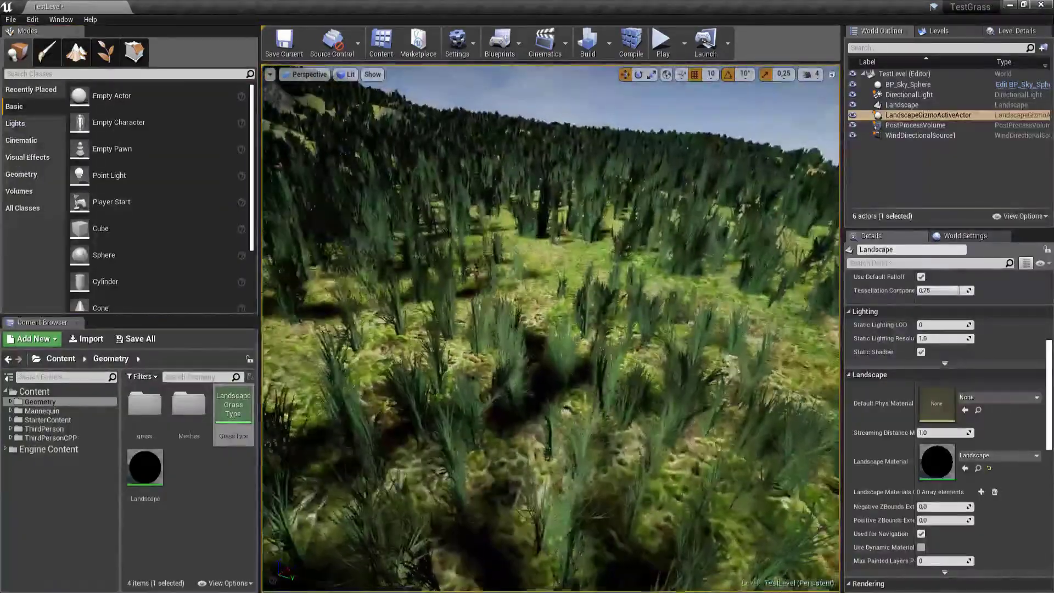
pyautogui.moveTo(551, 329); pyautogui.dragTo(192, 301, button='right')
pyautogui.moveTo(550, 328)
pyautogui.mouseDown(button='right')
pyautogui.moveTo(697, 340)
pyautogui.moveTo(554, 336)
pyautogui.mouseUp(button='right')
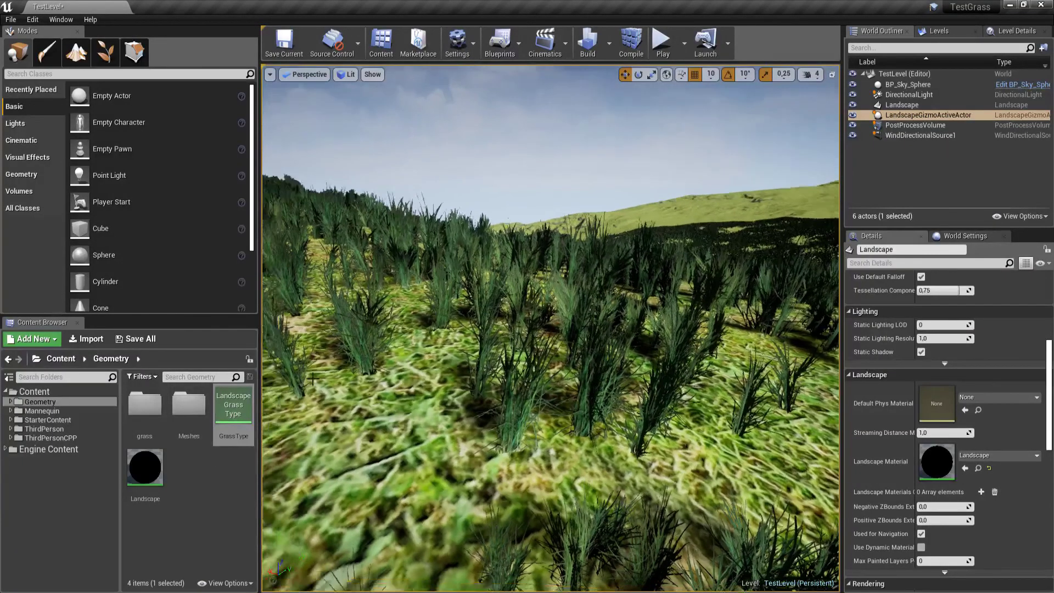
# Set the GrassType's Scale X range to 0.75 minimum and 1.3 maximum, close the asset and check the landscape
pyautogui.doubleClick(250, 411)
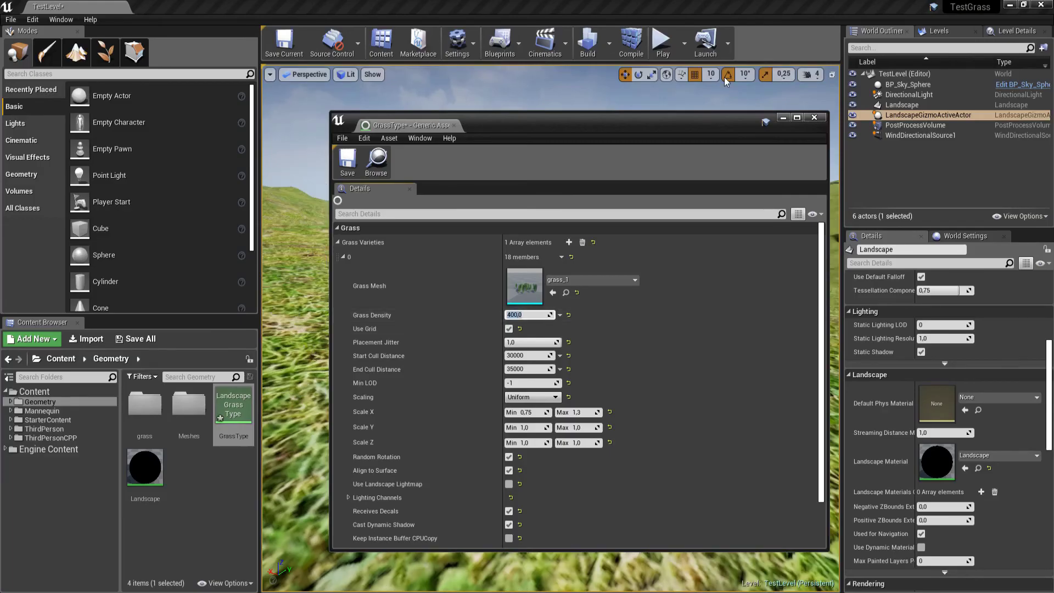
pyautogui.click(814, 119)
pyautogui.moveTo(621, 264); pyautogui.dragTo(785, 274, button='right')
pyautogui.moveTo(417, 220); pyautogui.dragTo(559, 227, button='right')
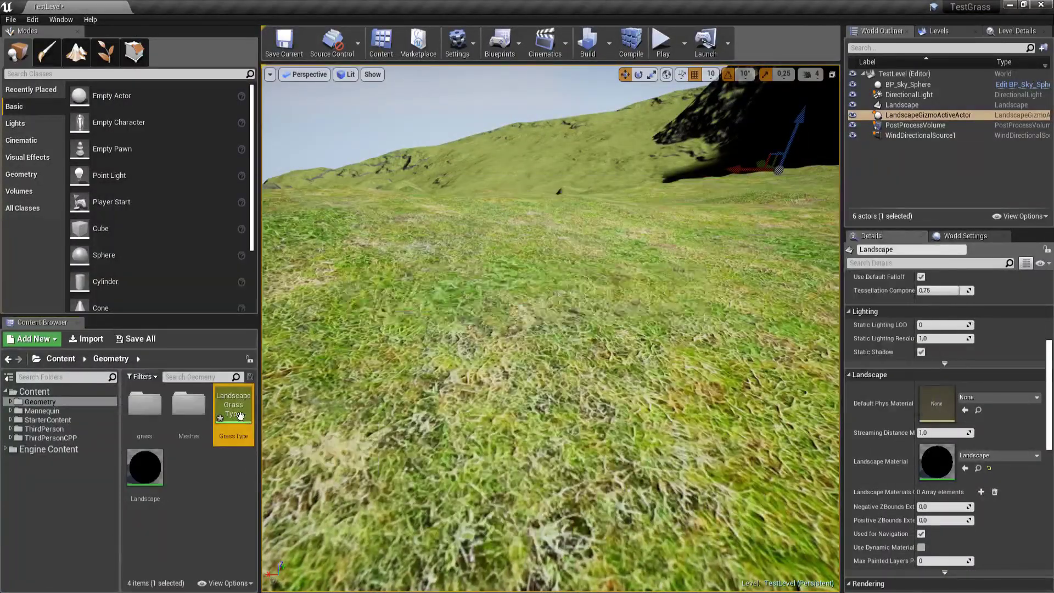
# Reopen the GrassType asset, set its Grass Density to 300 and save the level
pyautogui.doubleClick(233, 406)
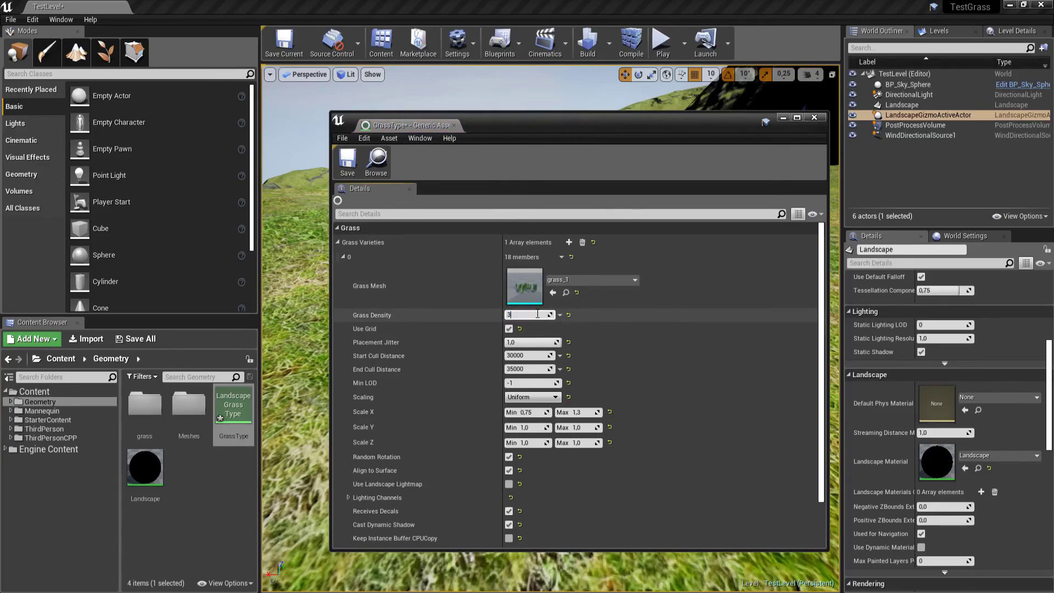
pyautogui.moveTo(590, 129); pyautogui.dragTo(1053, 130)
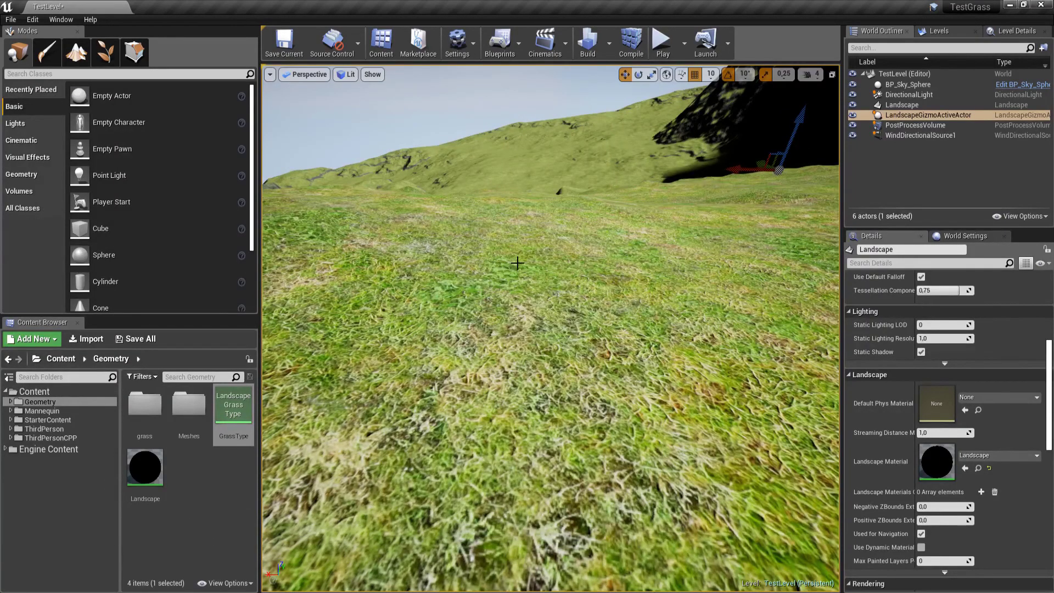
pyautogui.moveTo(517, 265); pyautogui.dragTo(510, 231, button='right')
pyautogui.hotkey('ctrl', 's')
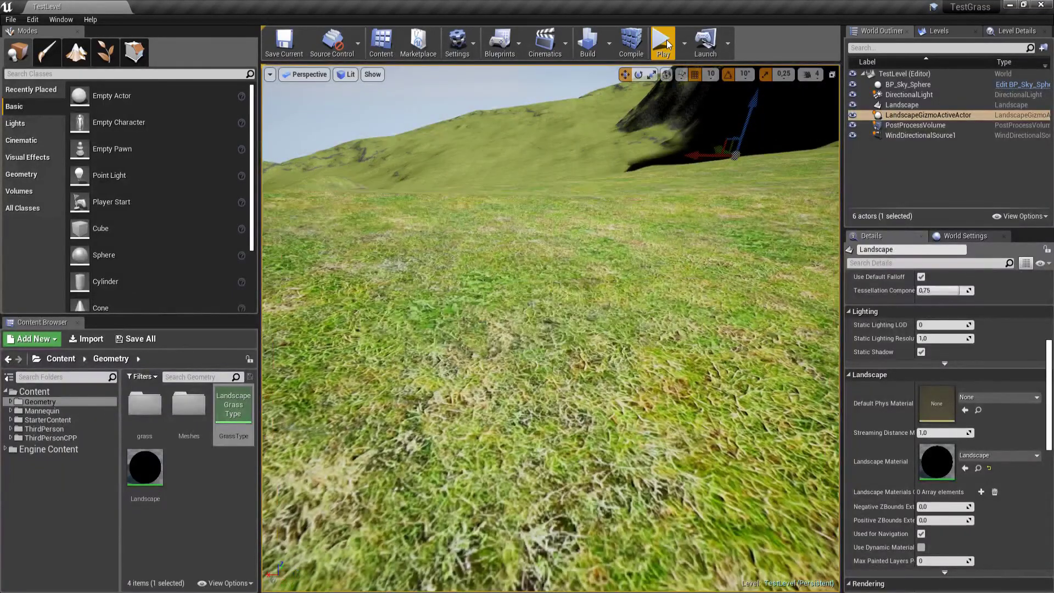
# Briefly play-test the level, stop the session and look over the landscape for grass
pyautogui.click(665, 45)
pyautogui.press('Escape')
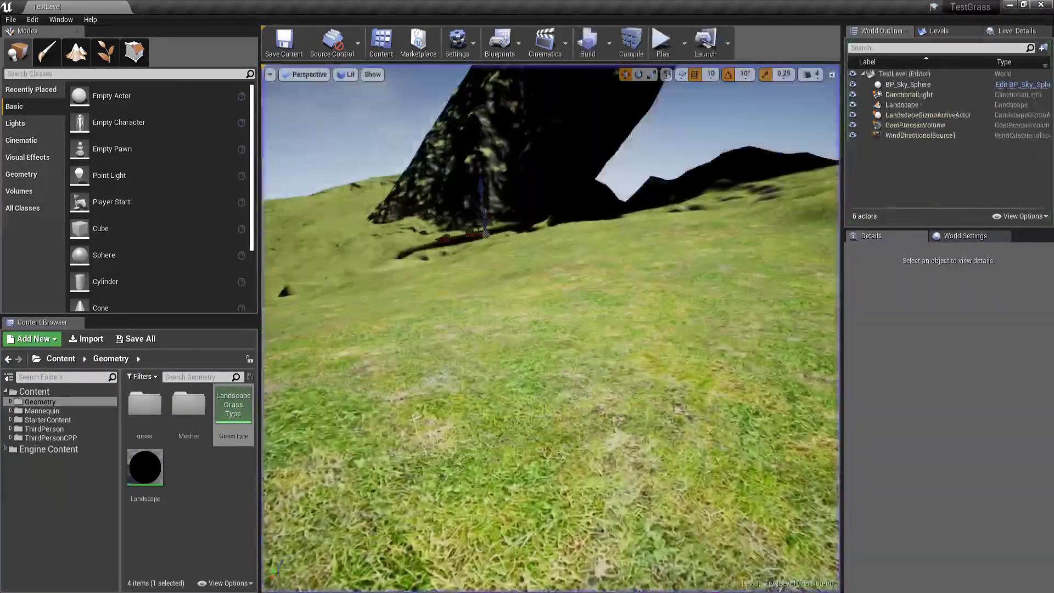
pyautogui.moveTo(551, 329); pyautogui.dragTo(390, 373, button='right')
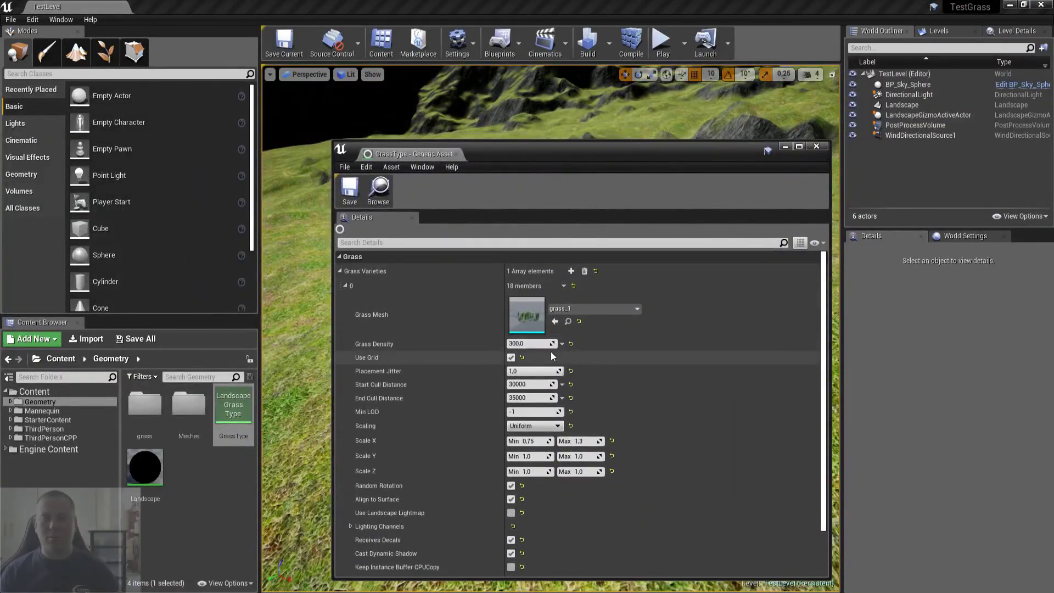
# Set the GrassType's Grass Density to 400, switch to landscape mode to refresh the grass and close the asset editor
pyautogui.press('Return')
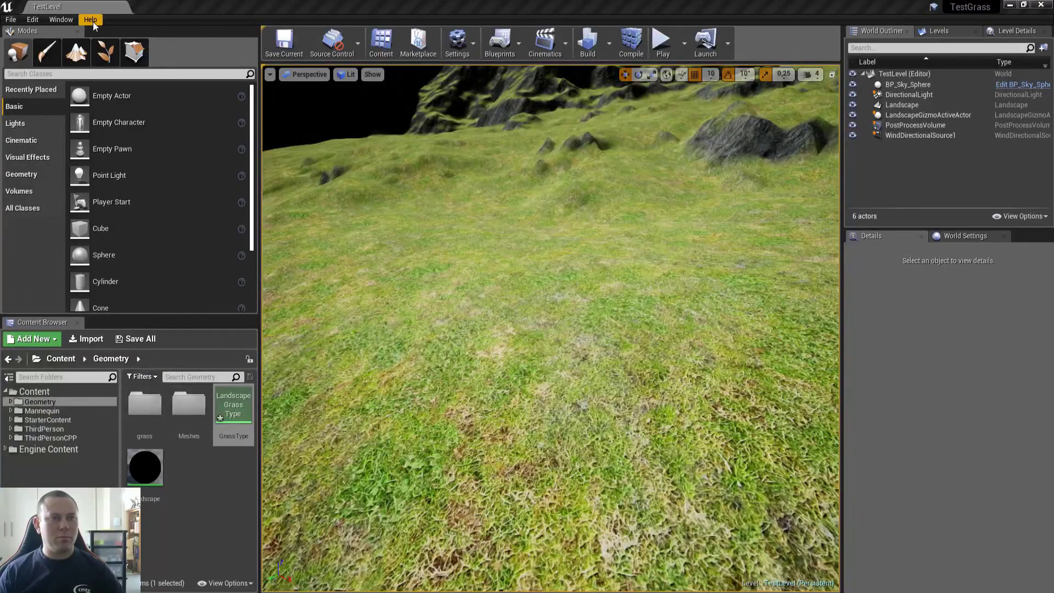
pyautogui.click(282, 155)
pyautogui.click(77, 52)
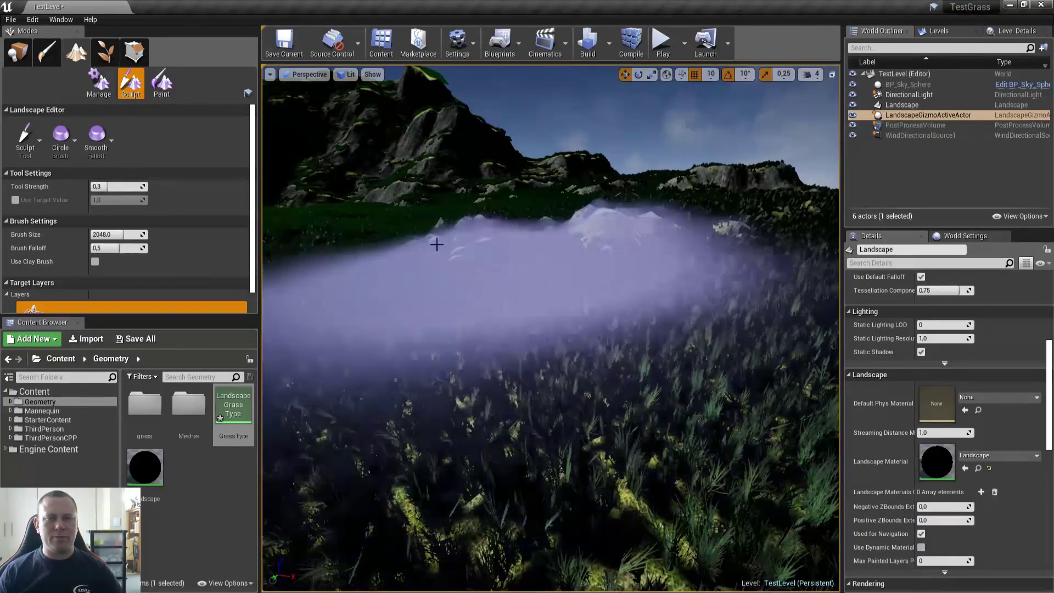
pyautogui.moveTo(0, 109)
pyautogui.mouseDown()
pyautogui.moveTo(298, 148)
pyautogui.moveTo(574, 156)
pyautogui.mouseUp()
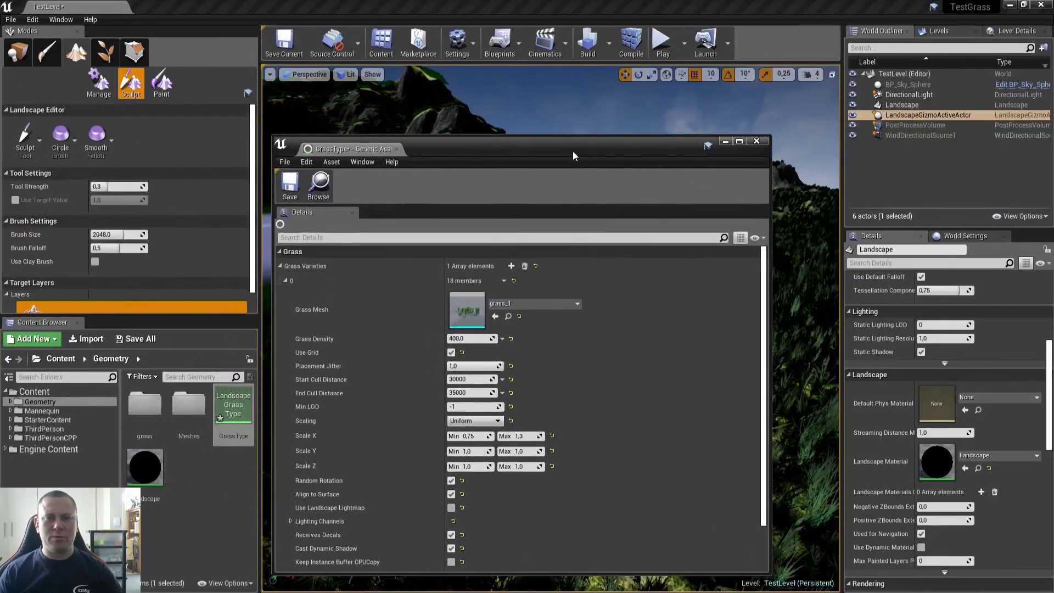
pyautogui.click(757, 142)
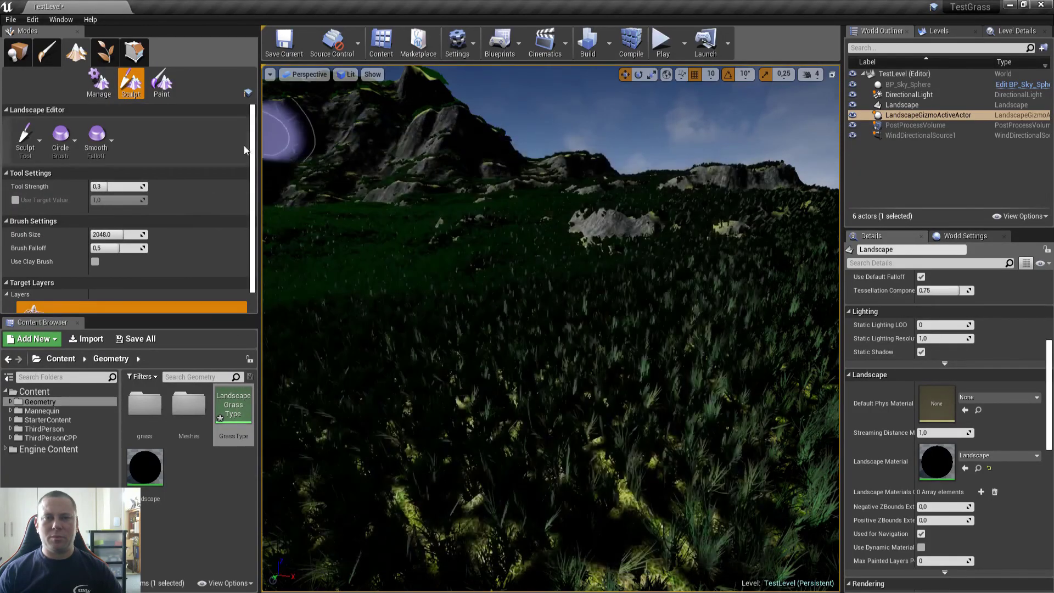
# Return to placement mode, check the grass from another angle and save the level
pyautogui.click(98, 83)
pyautogui.click(17, 52)
pyautogui.moveTo(587, 291); pyautogui.dragTo(418, 294, button='right')
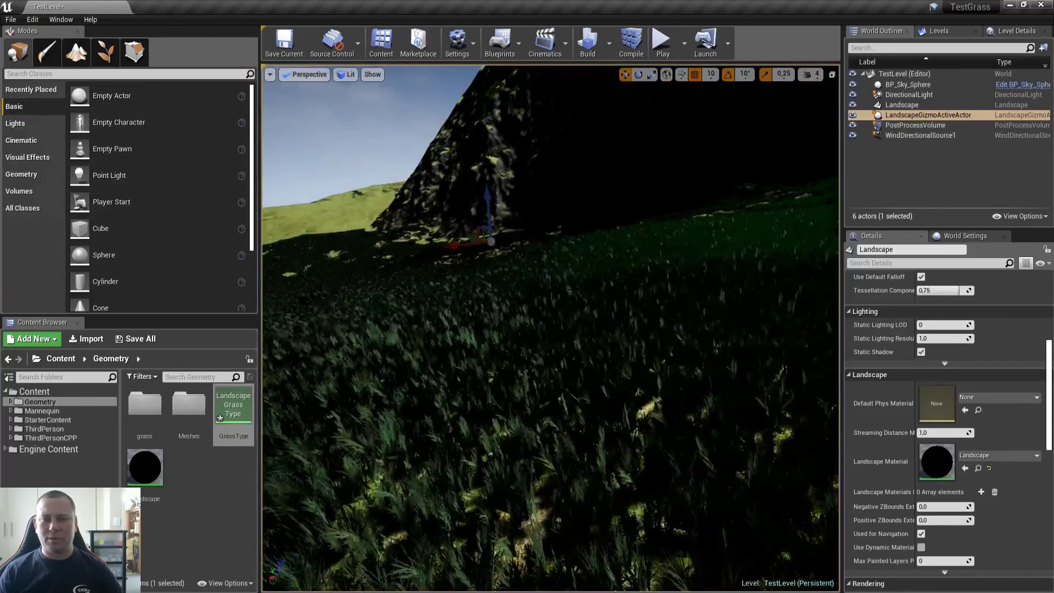
pyautogui.hotkey('ctrl', 's')
pyautogui.moveTo(648, 283); pyautogui.dragTo(516, 287, button='right')
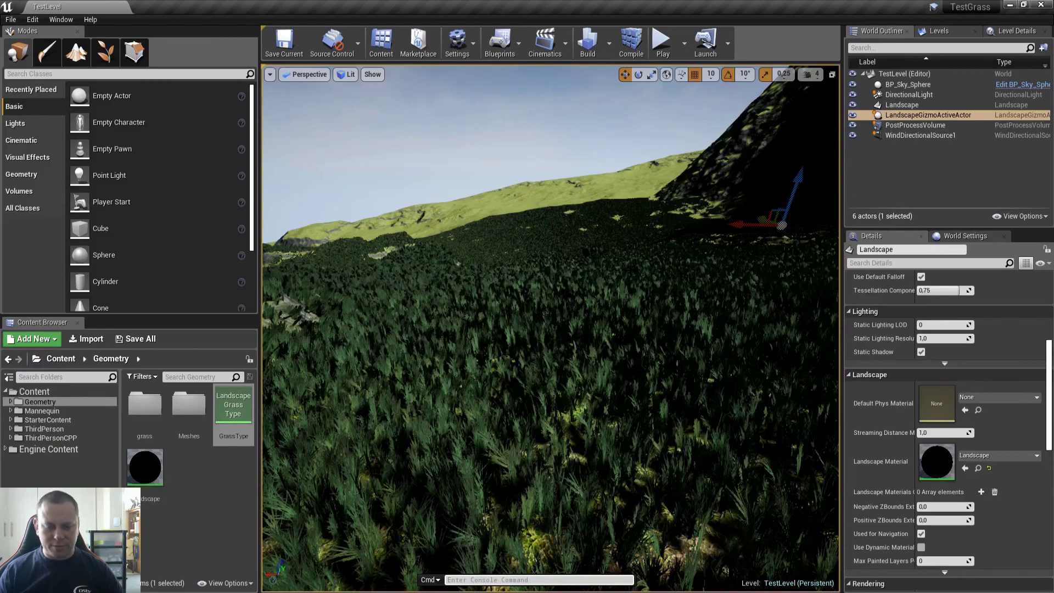
pyautogui.press('super+e')
pyautogui.press('super+r')
pyautogui.write('chrome')
pyautogui.press('Return')
pyautogui.write('u')
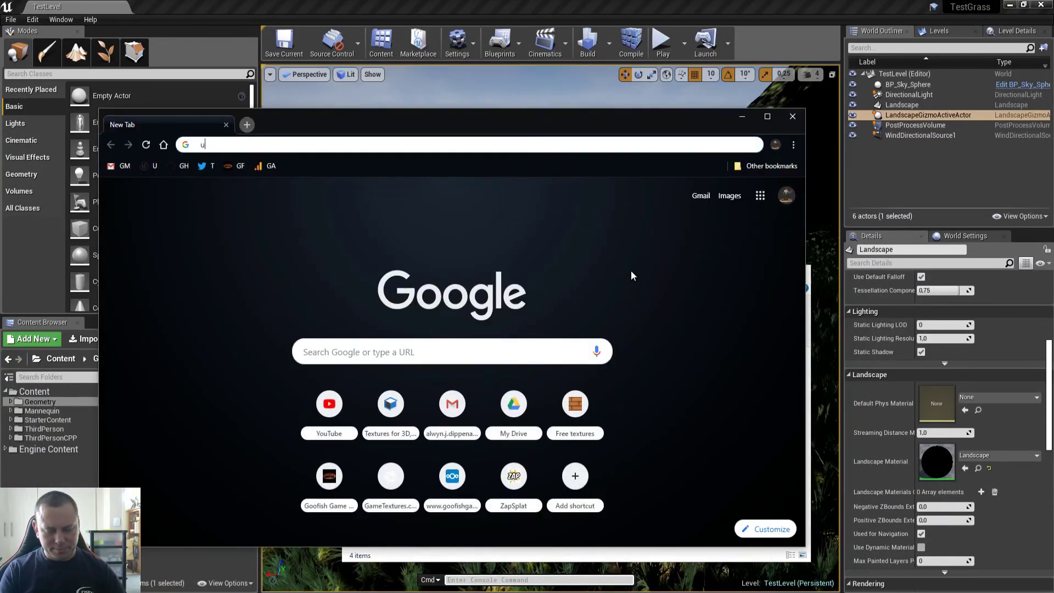
pyautogui.write('e4 fkluss')
pyautogui.hotkey('ctrl', 'a')
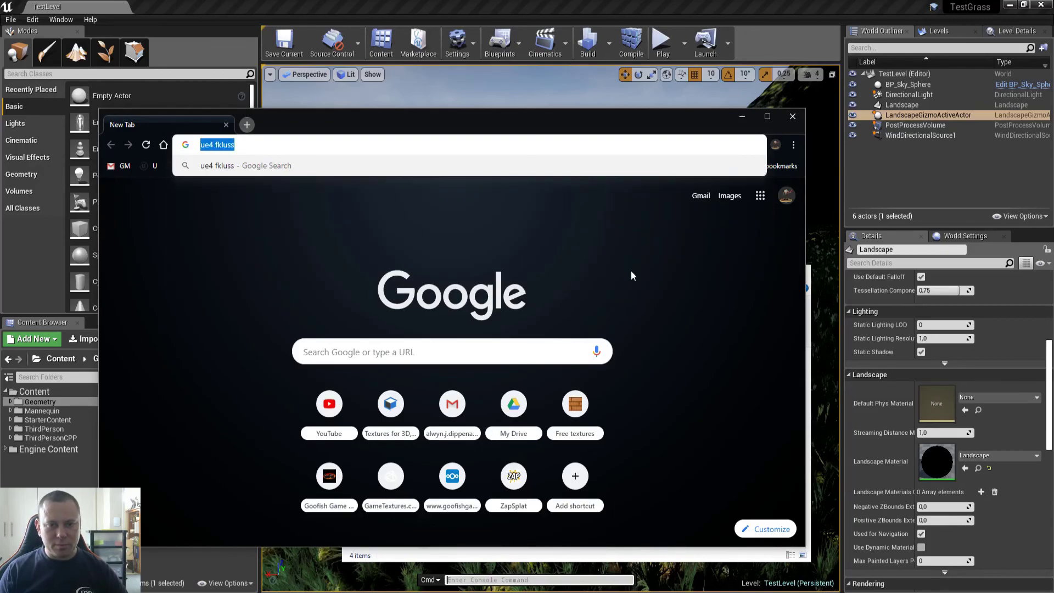
pyautogui.hotkey('alt', 'Tab')
pyautogui.hotkey('alt', 'Tab')
pyautogui.hotkey('alt', 'F4')
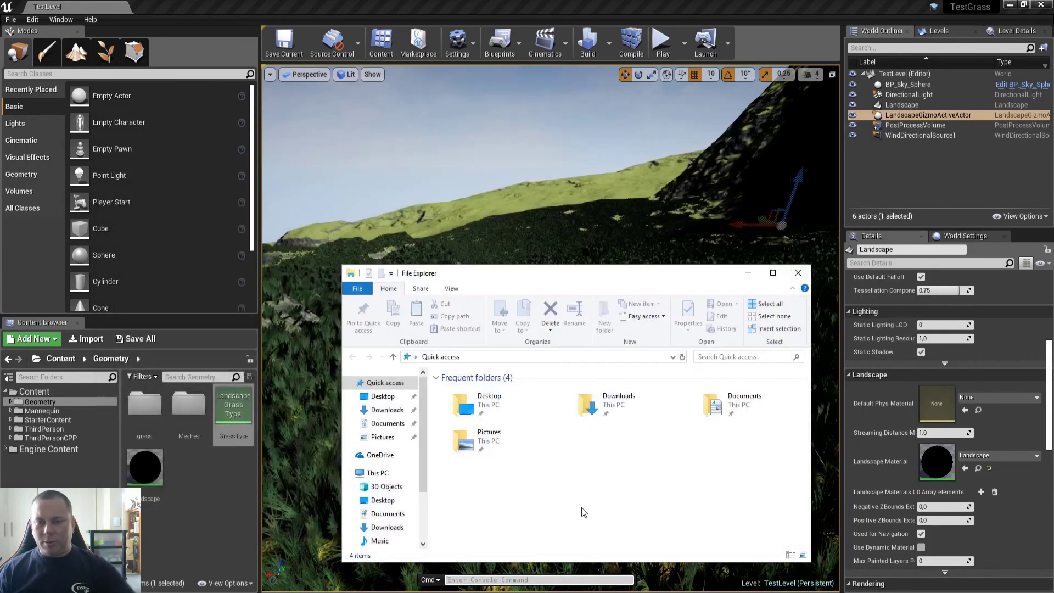
pyautogui.hotkey('alt', 'F4')
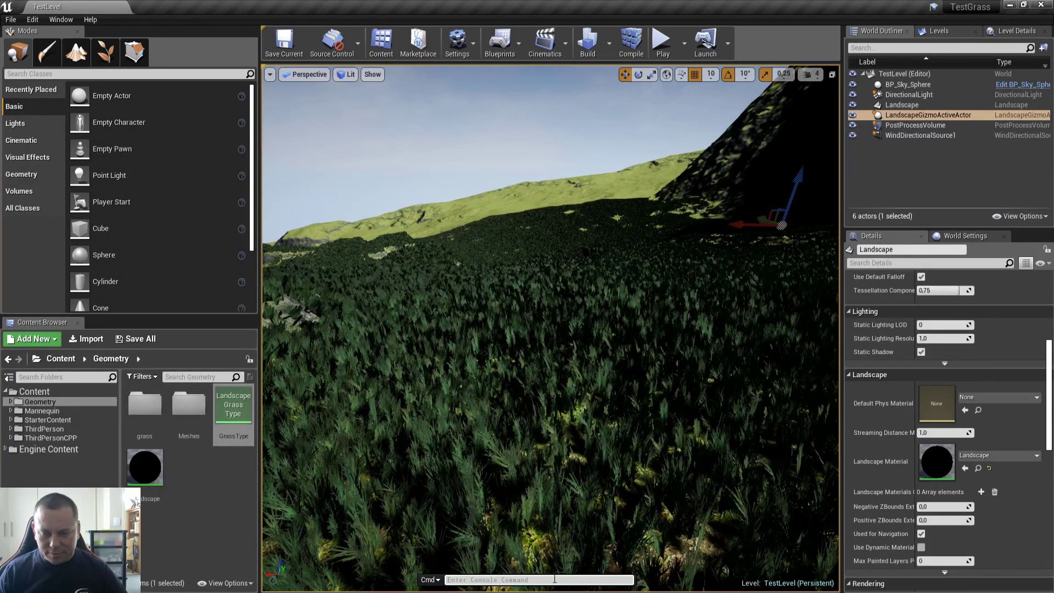
# Search the console commands for "flush" and run the grass cache flush
pyautogui.write('flusdgh')
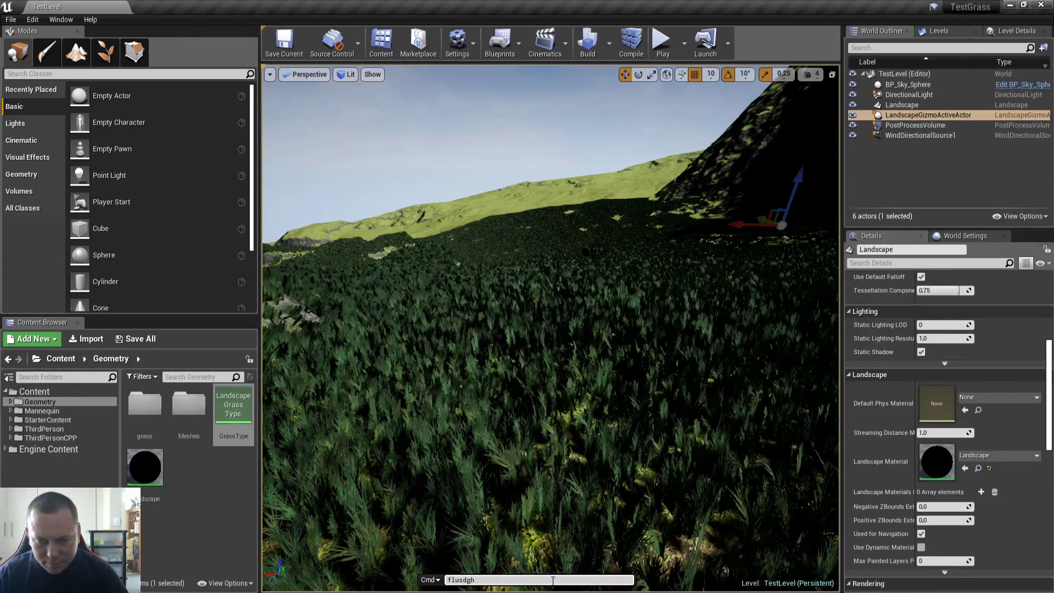
pyautogui.write('fliu')
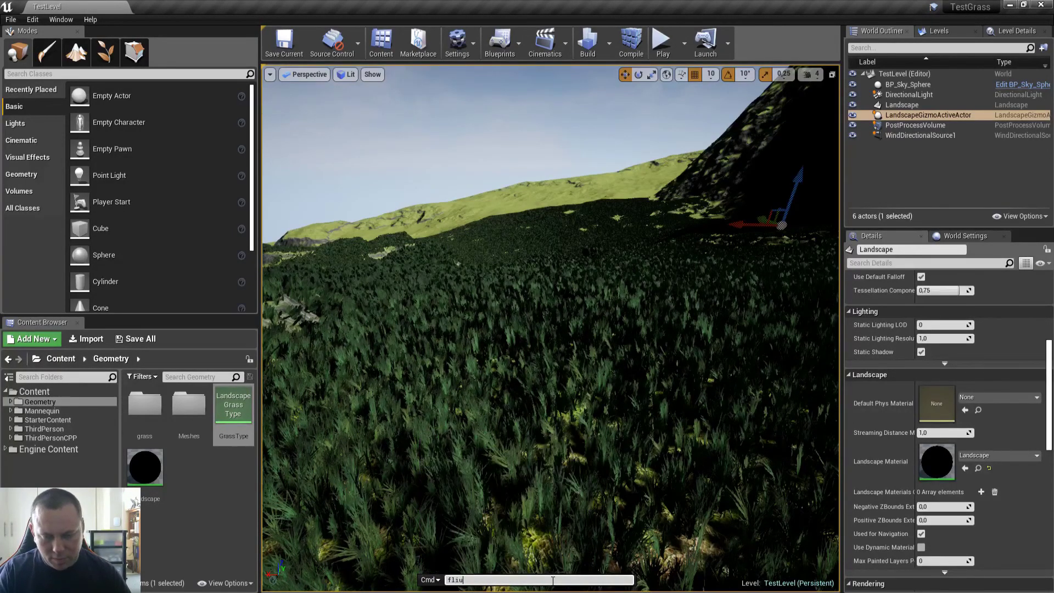
pyautogui.write('flush')
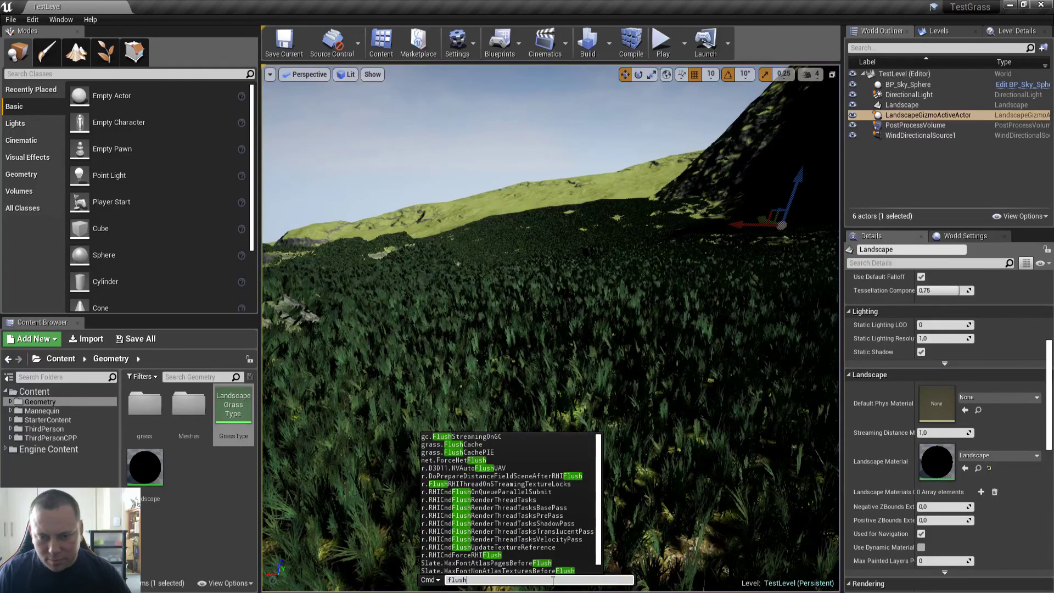
pyautogui.press('Down')
pyautogui.press('Down')
pyautogui.press('Down')
pyautogui.press('Down')
pyautogui.press('Down')
pyautogui.press('Down')
pyautogui.press('Down')
pyautogui.press('Down')
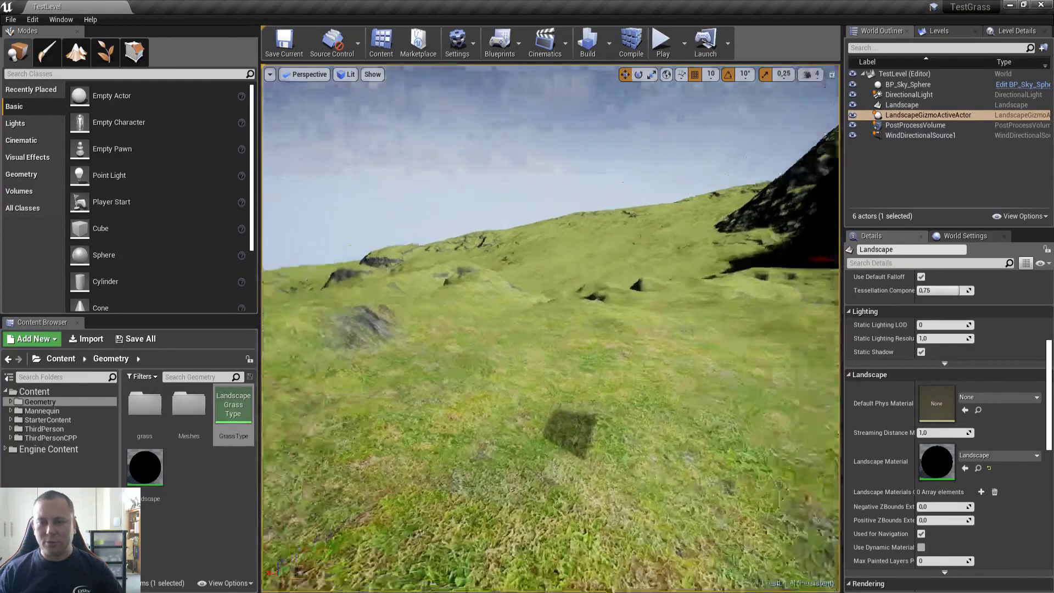
# Look over the landscape, switch to landscape mode to refresh the grass and return to placement mode
pyautogui.moveTo(549, 329); pyautogui.dragTo(589, 382, button='right')
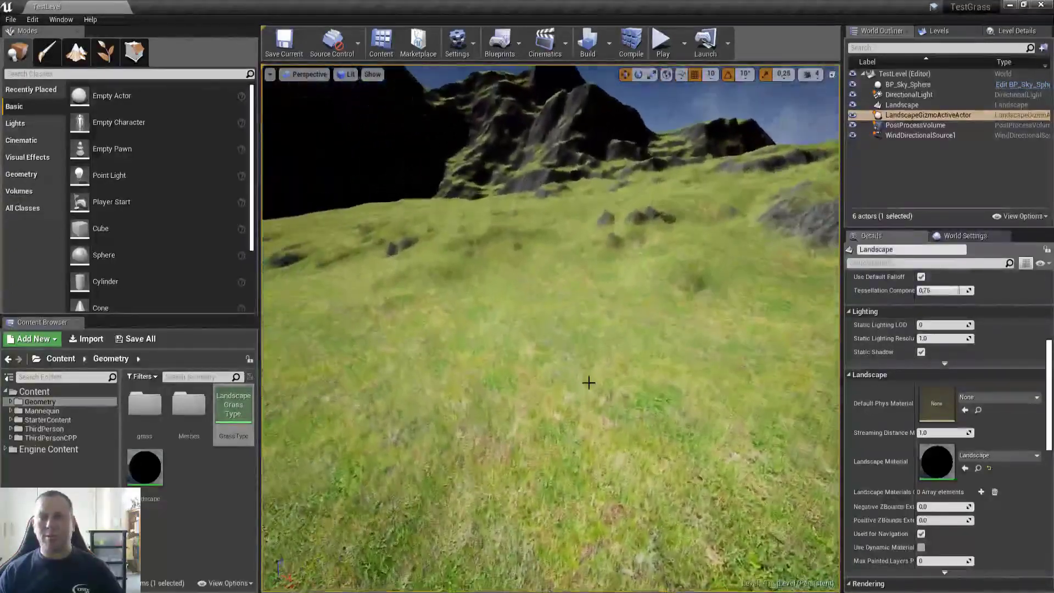
pyautogui.moveTo(458, 353); pyautogui.dragTo(445, 347, button='right')
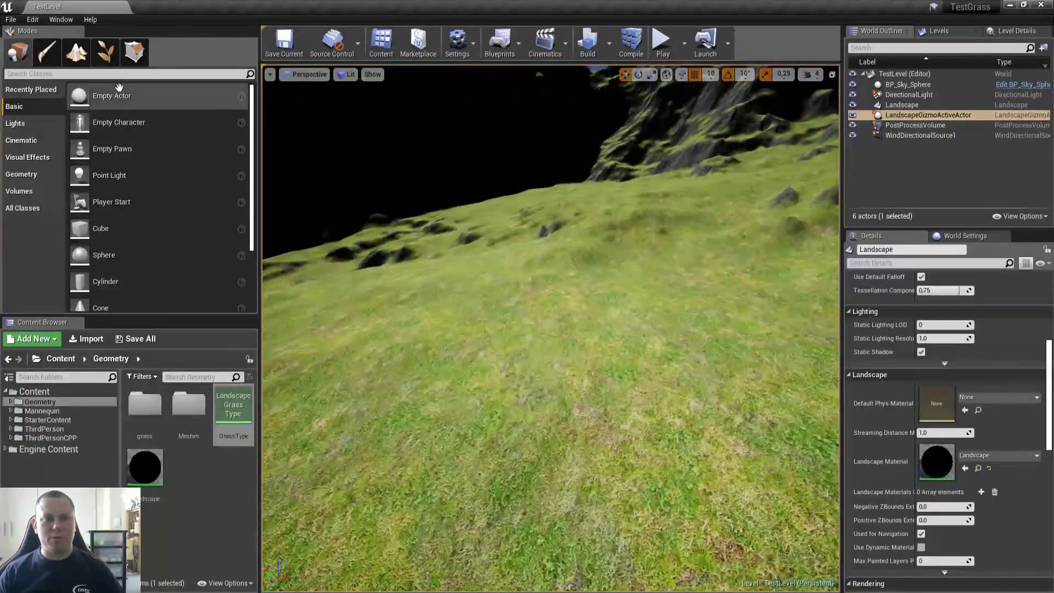
pyautogui.click(77, 53)
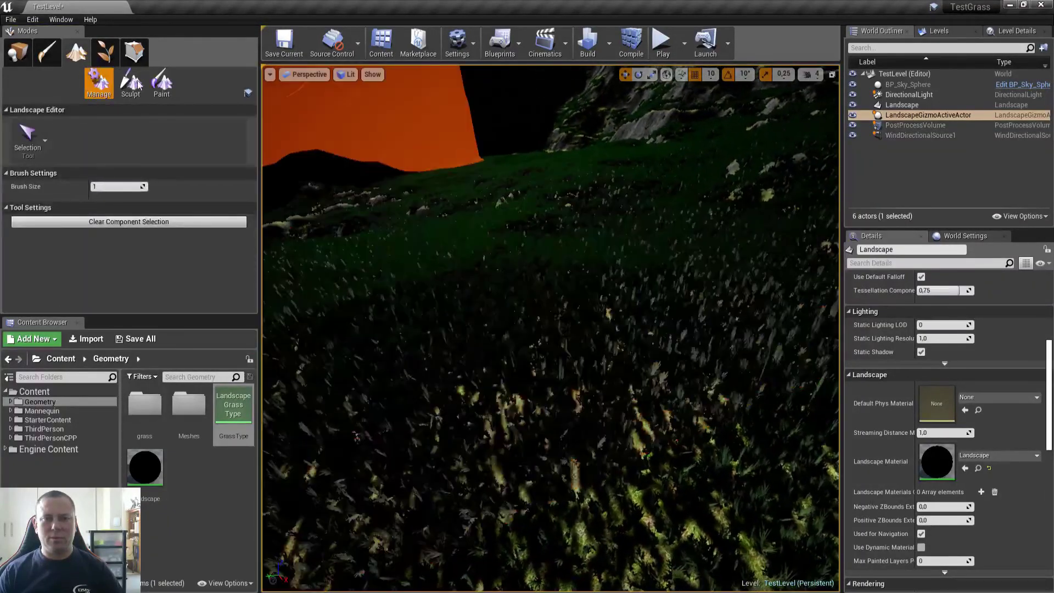
pyautogui.click(17, 54)
# Play-test the level full screen, display the frame statistics with the previous console command and run through the grass
pyautogui.click(653, 44)
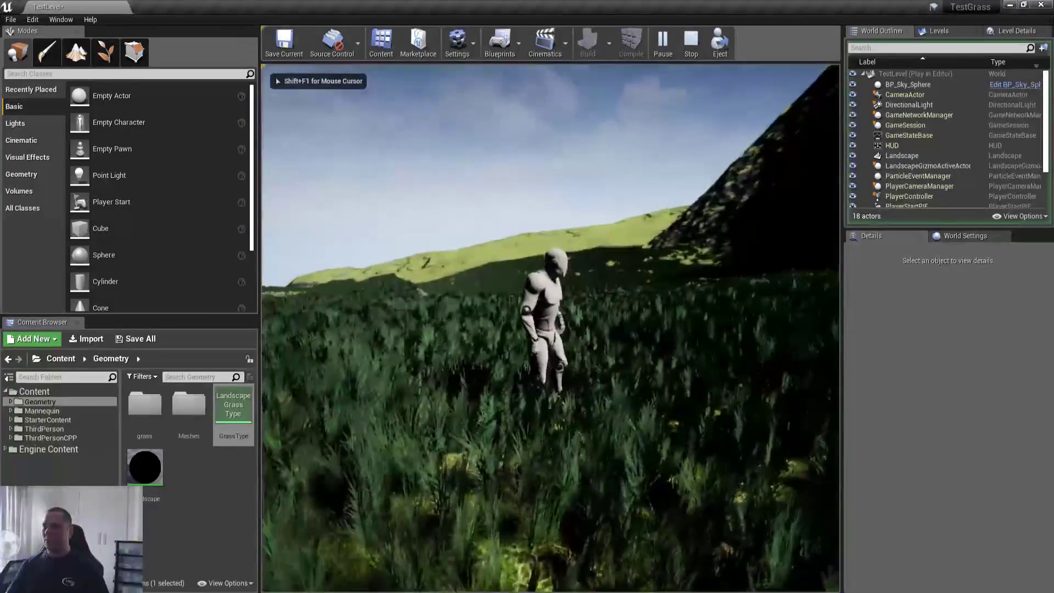
pyautogui.press('F11')
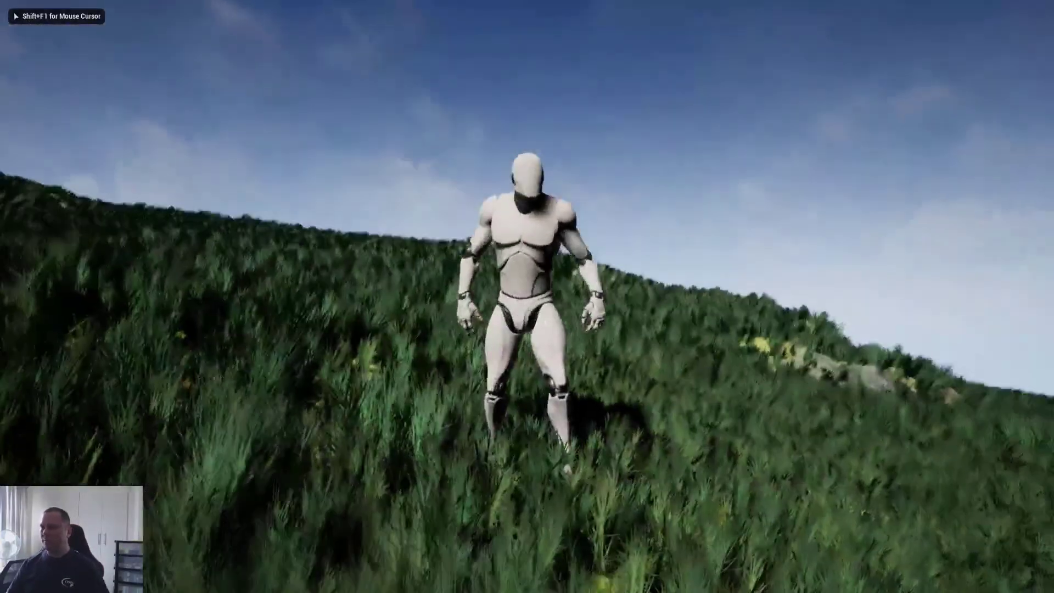
pyautogui.press('w')
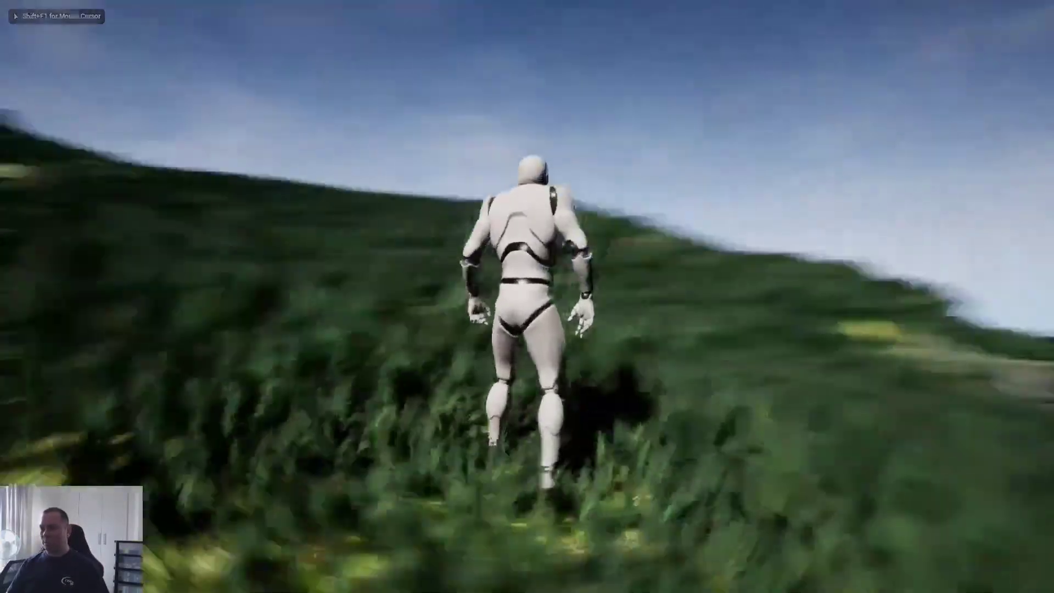
pyautogui.press('`')
pyautogui.press('Up')
pyautogui.press('Return')
pyautogui.press('w')
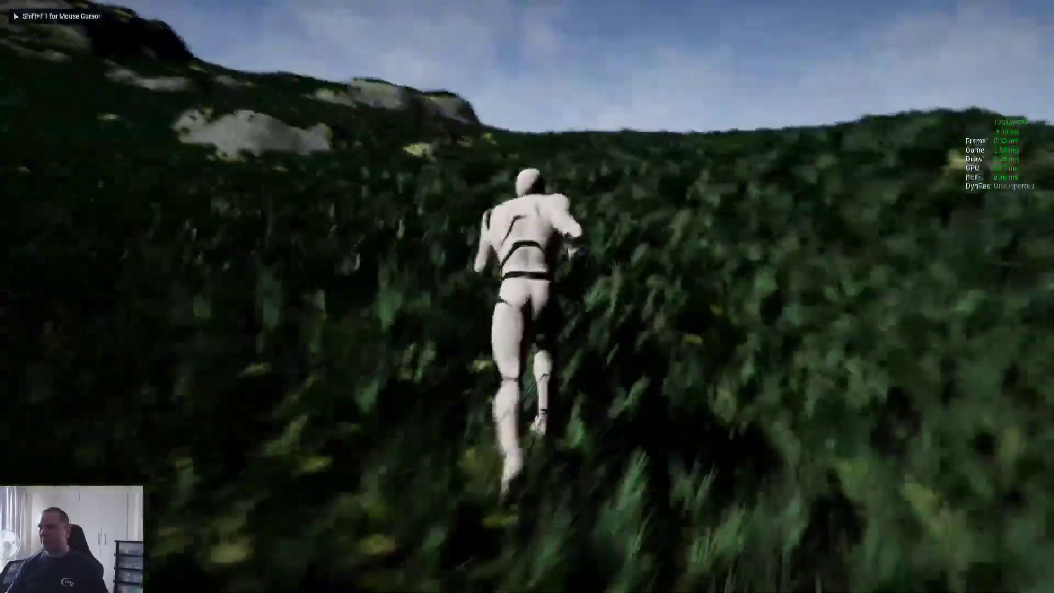
# Examine the grass in the shader complexity view, return to lit rendering and end the play session
pyautogui.press('F5')
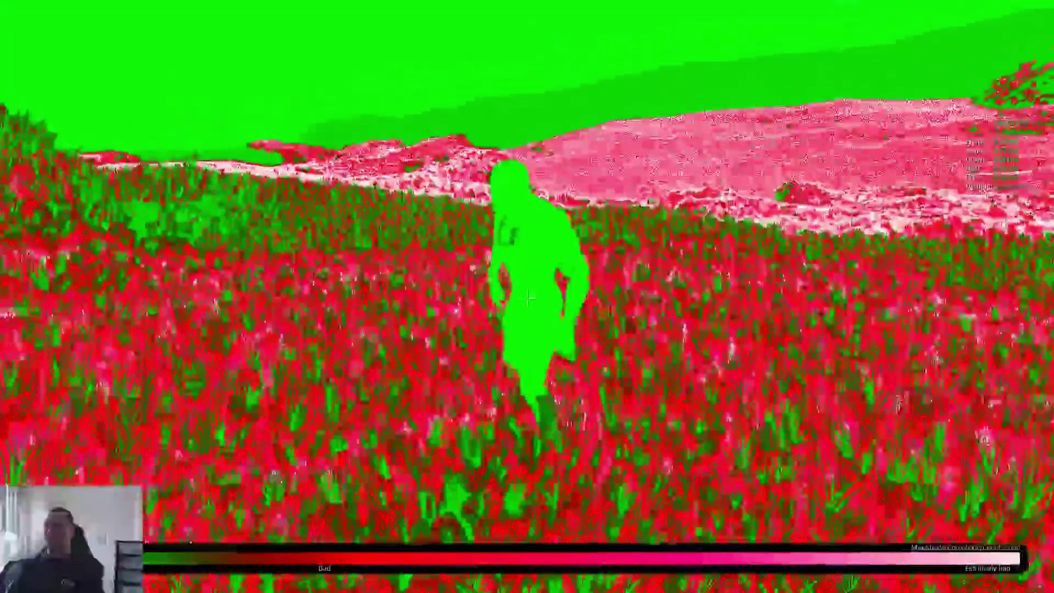
pyautogui.press('F4')
pyautogui.press('F3')
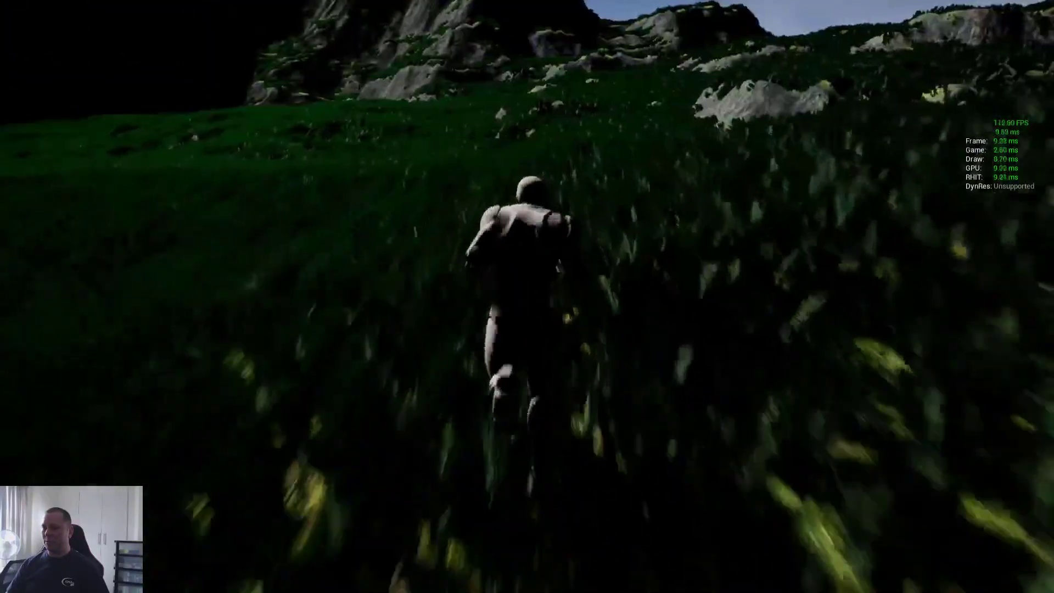
pyautogui.press('Escape')
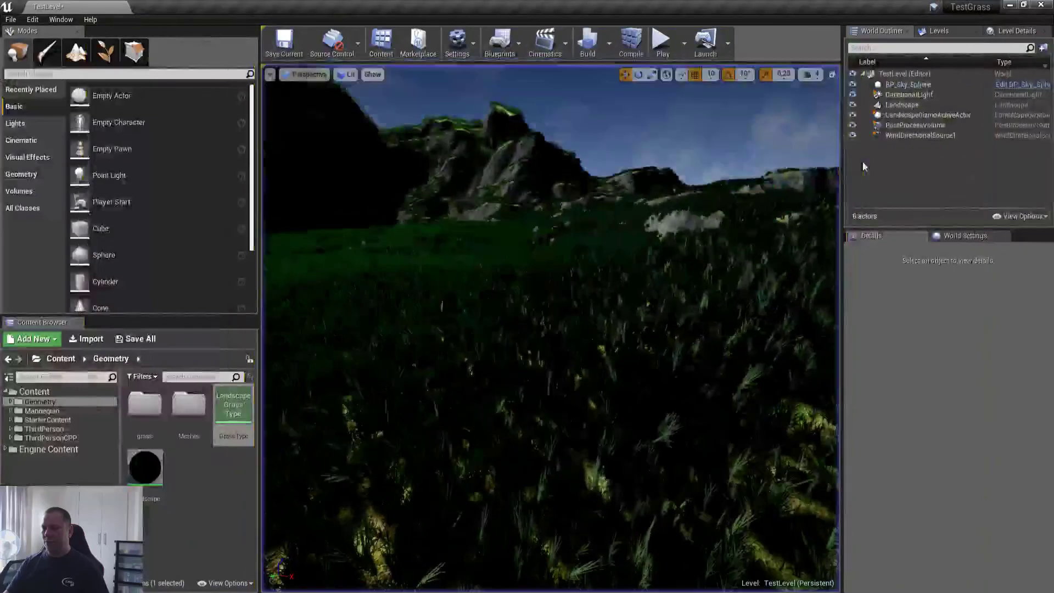
# Inspect the DirectionalLight's settings, clear the selection and save the level
pyautogui.click(928, 95)
pyautogui.scroll(5, 1020, 369)
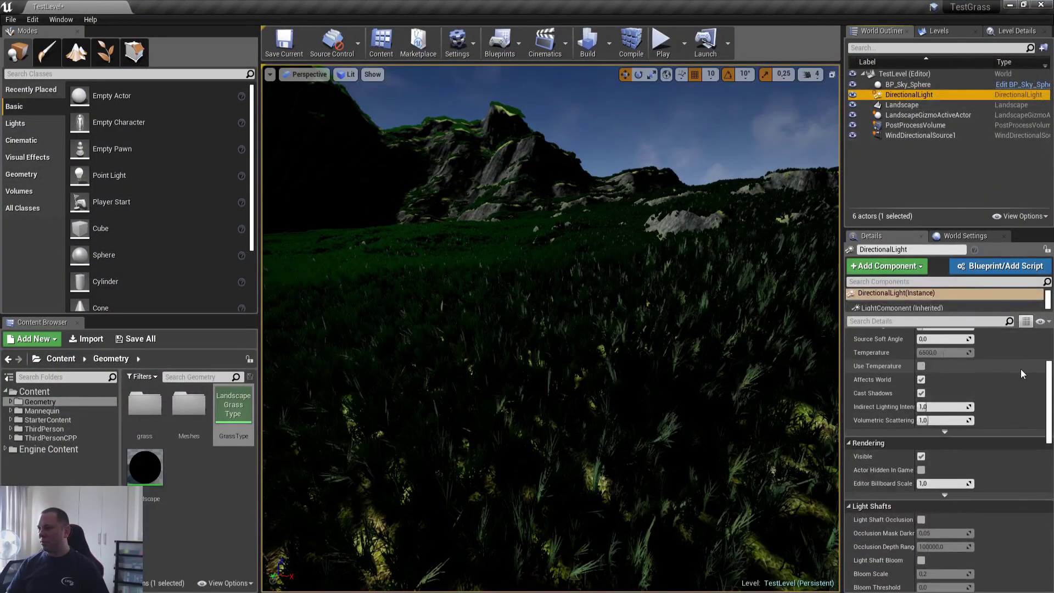
pyautogui.click(981, 424)
pyautogui.moveTo(735, 307); pyautogui.dragTo(681, 307, button='right')
pyautogui.press('Escape')
pyautogui.hotkey('ctrl', 's')
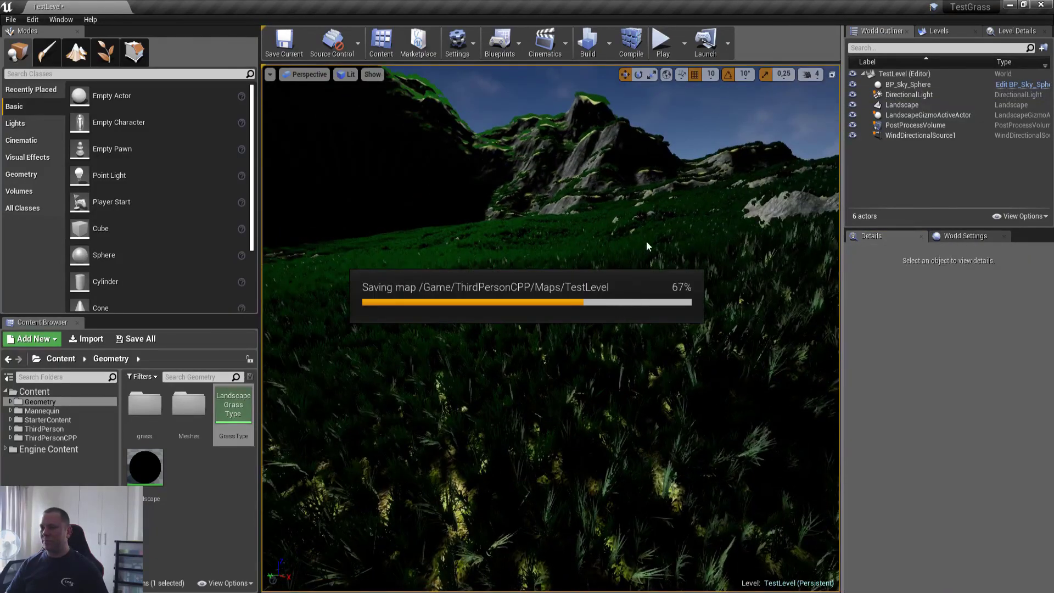
# Try DirectionalLight intensities of 50 and 30 lux, set the intensity to 20 lux and save the level
pyautogui.click(941, 95)
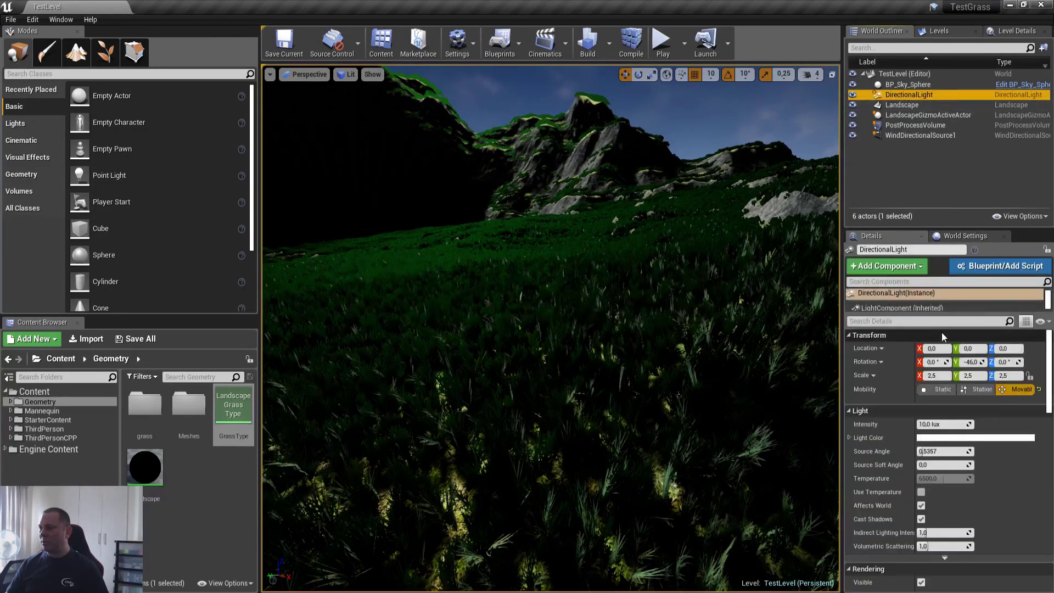
pyautogui.click(958, 425)
pyautogui.write('5')
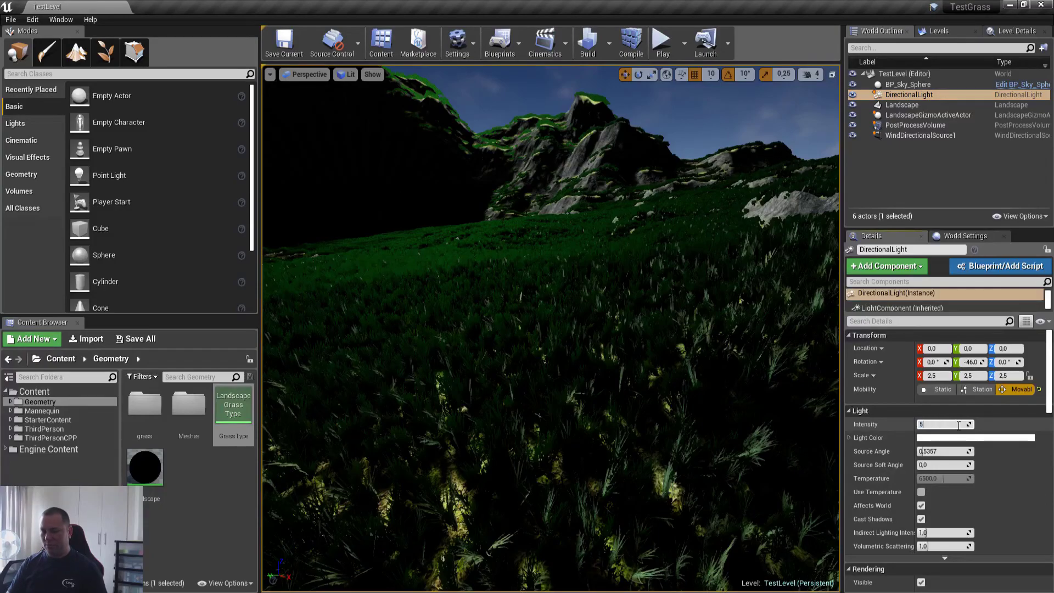
pyautogui.write('0')
pyautogui.press('Return')
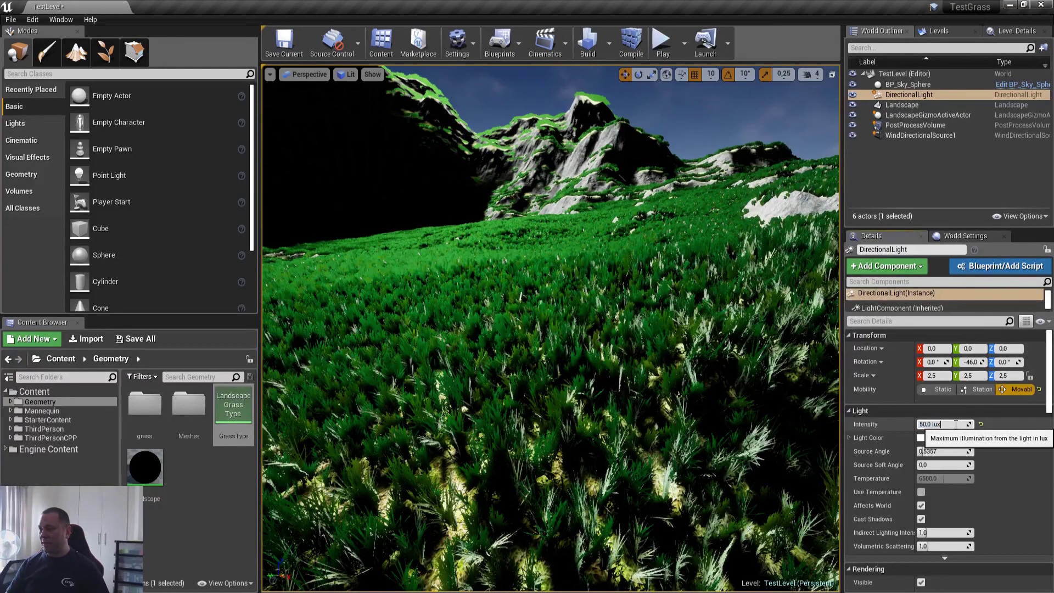
pyautogui.write('30')
pyautogui.press('Return')
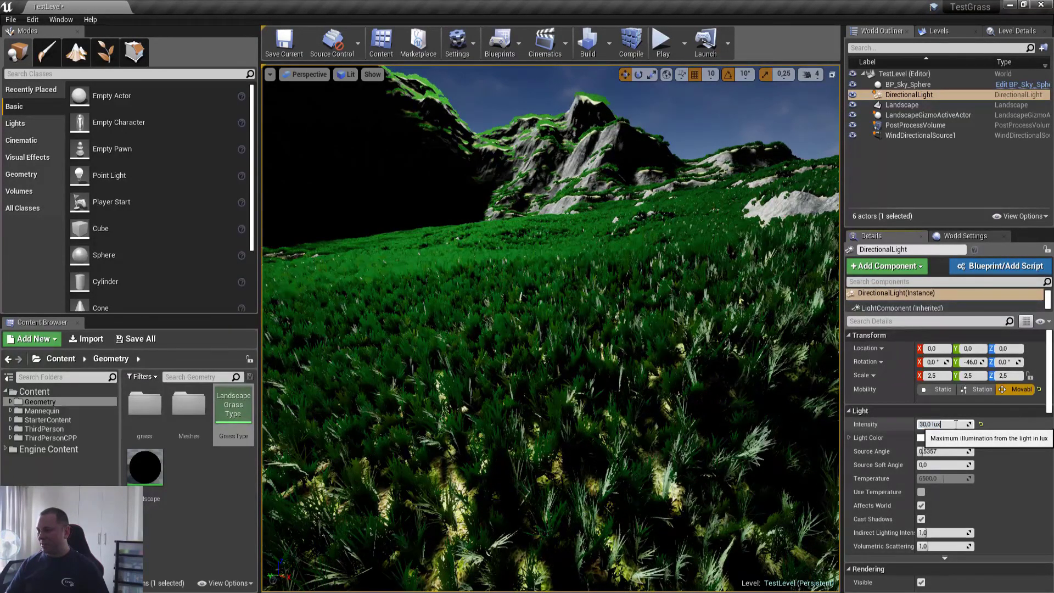
pyautogui.write('20')
pyautogui.press('Return')
pyautogui.moveTo(598, 244); pyautogui.dragTo(580, 242, button='right')
pyautogui.hotkey('ctrl', 's')
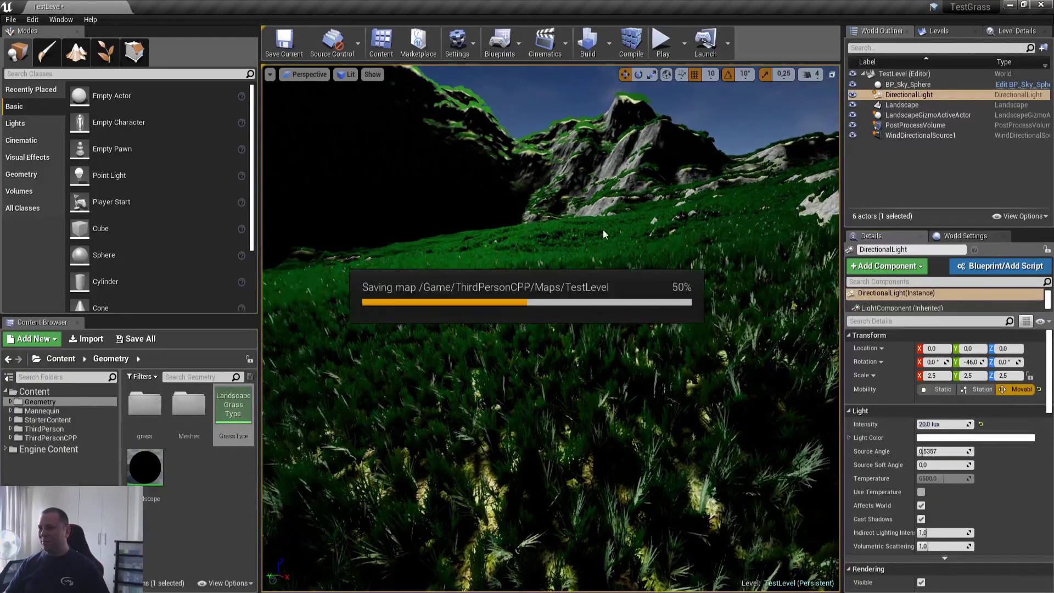
# Play-test the level full screen, run through the grass under the new lighting and stop the session
pyautogui.click(664, 40)
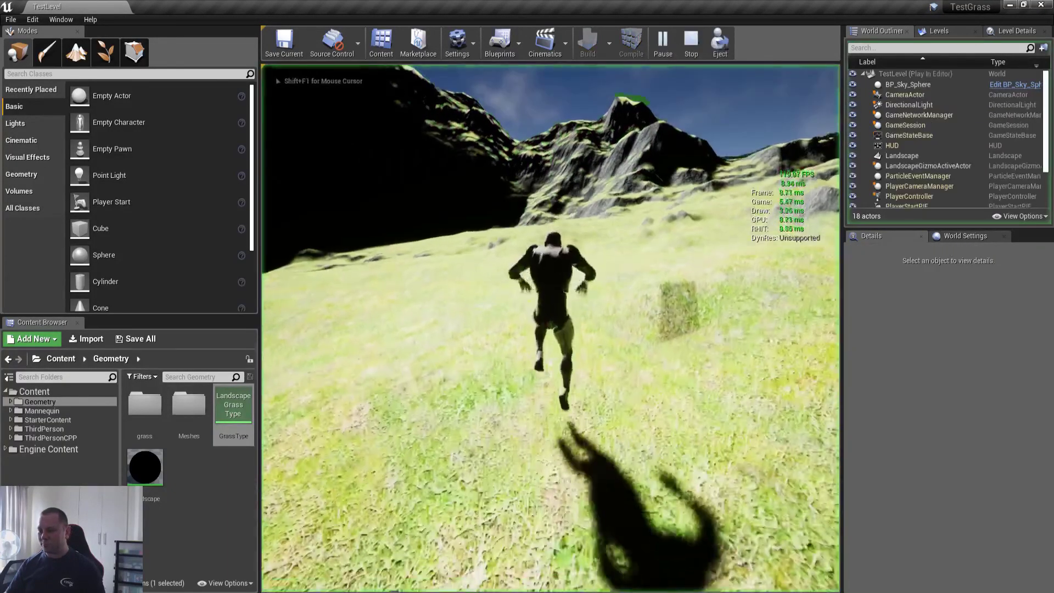
pyautogui.press('F11')
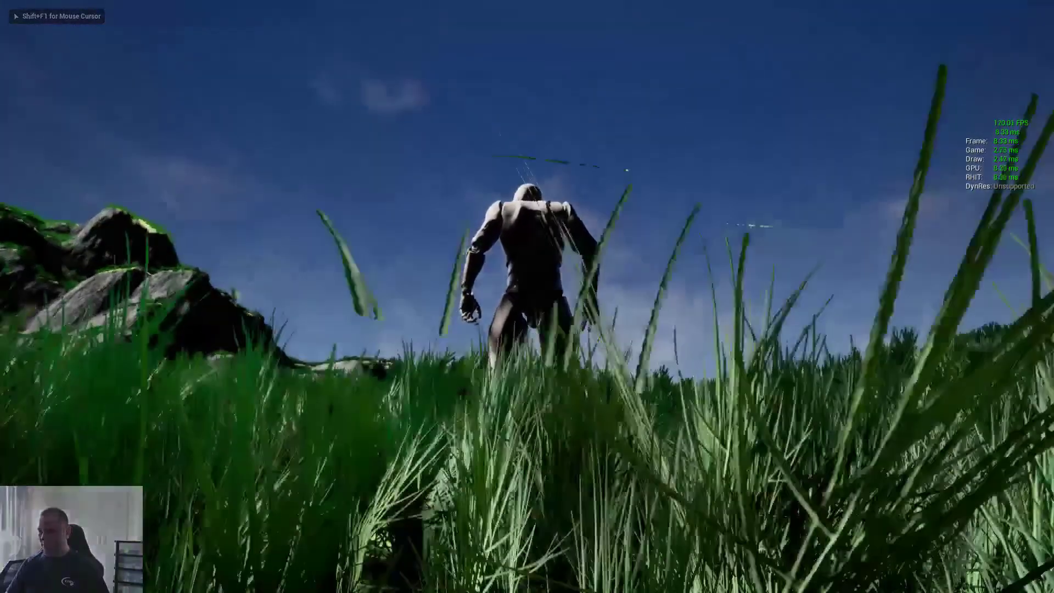
pyautogui.press('w')
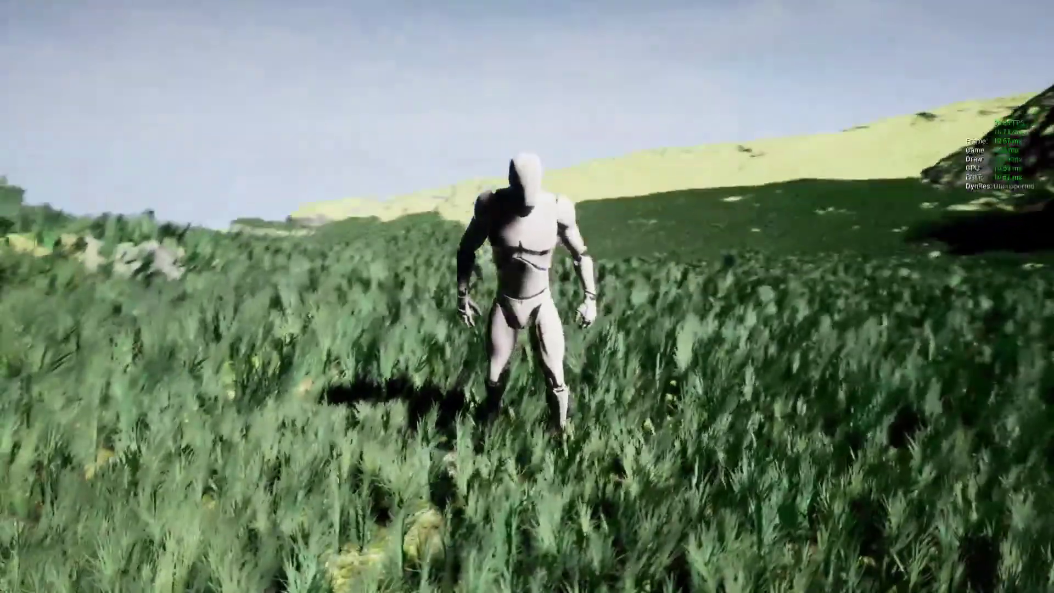
pyautogui.press('d')
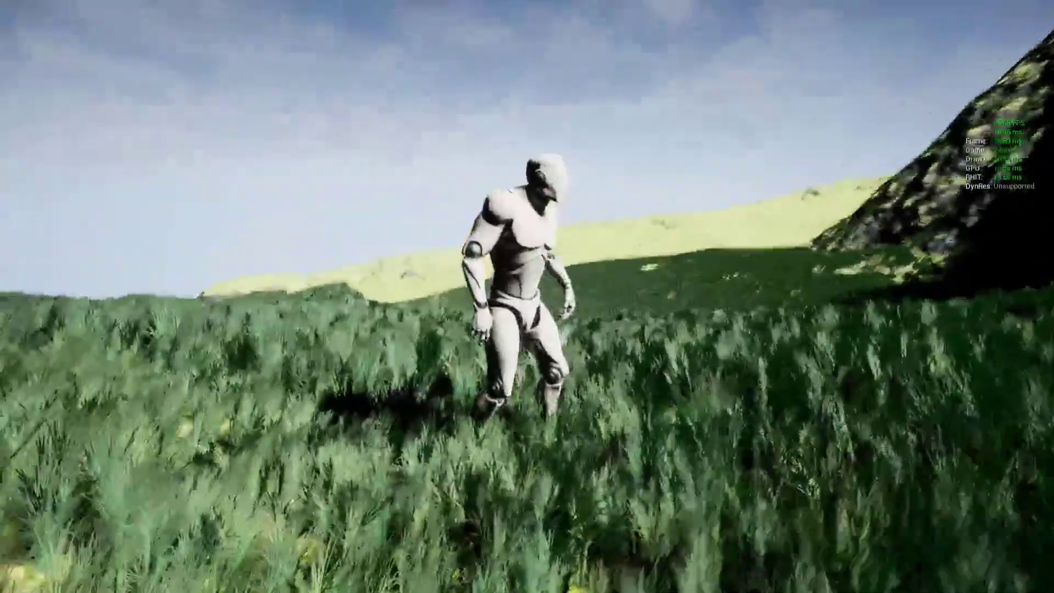
pyautogui.press('w')
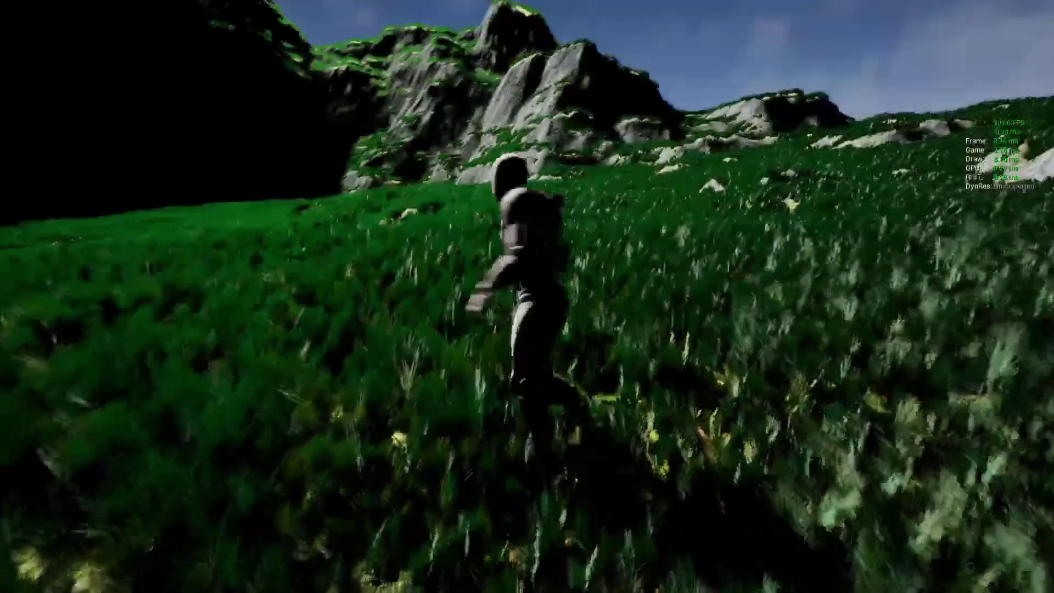
pyautogui.press('w')
pyautogui.press('F11')
pyautogui.press('Escape')
pyautogui.moveTo(551, 328); pyautogui.dragTo(379, 373, button='right')
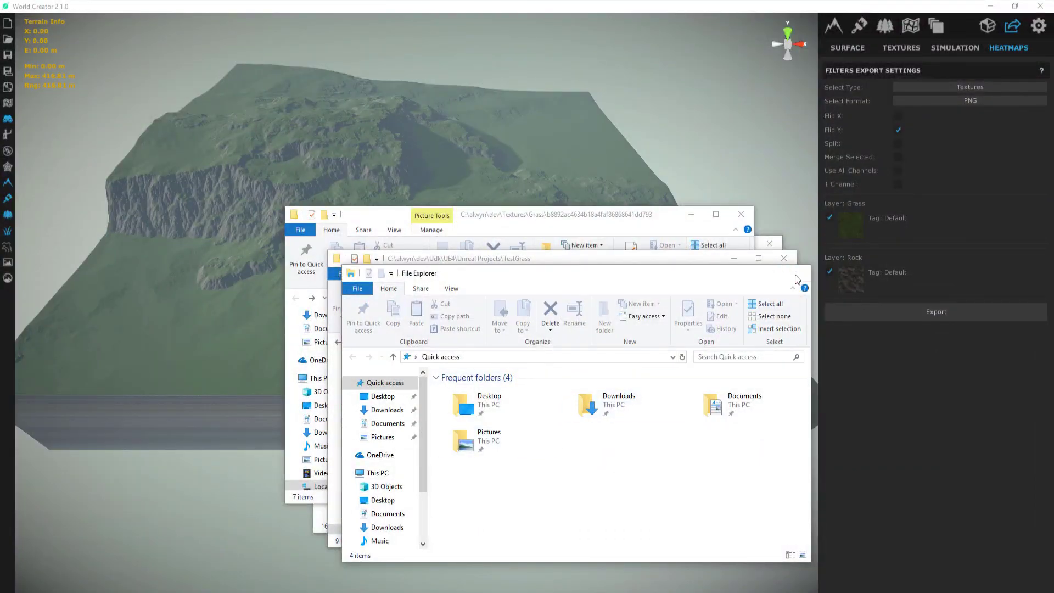
# Close the extra File Explorer window, return to the Unreal Editor and open TestLevel from the ThirdPersonCPP Maps folder
pyautogui.click(797, 273)
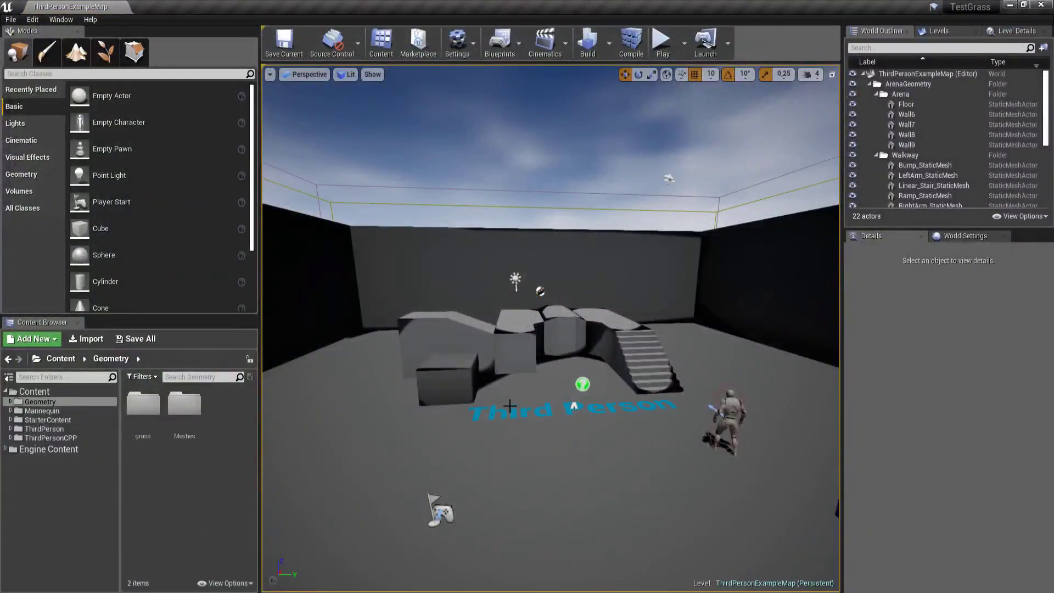
pyautogui.moveTo(510, 406); pyautogui.dragTo(461, 405, button='right')
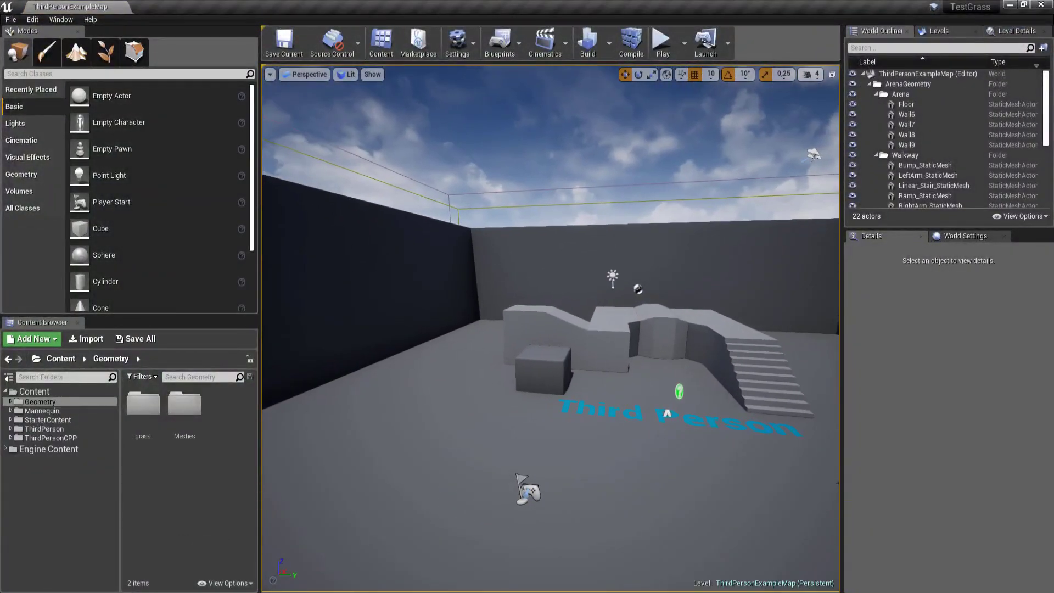
pyautogui.hotkey('ctrl', 'o')
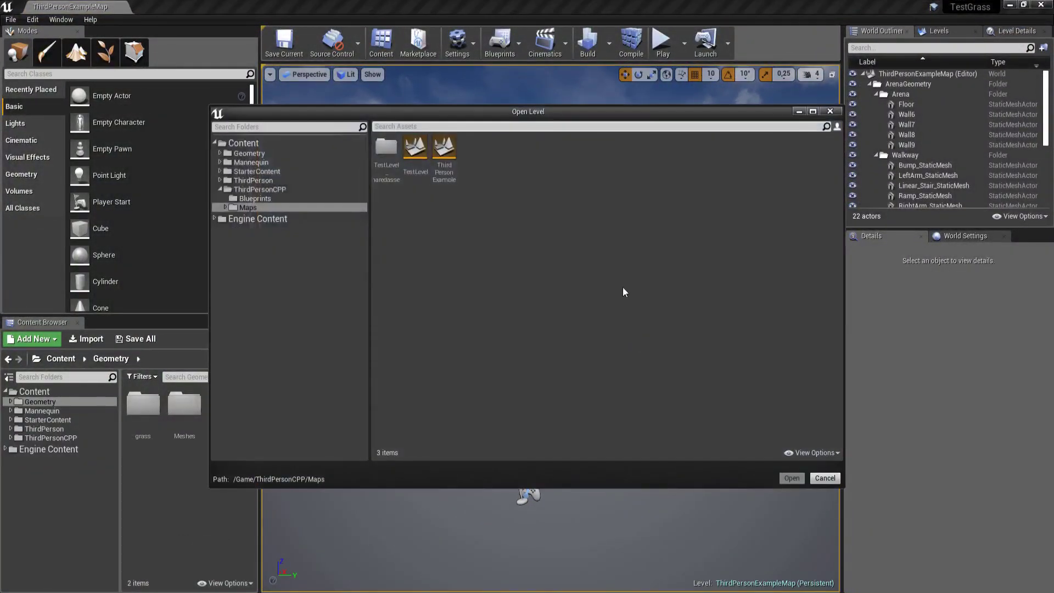
pyautogui.doubleClick(414, 149)
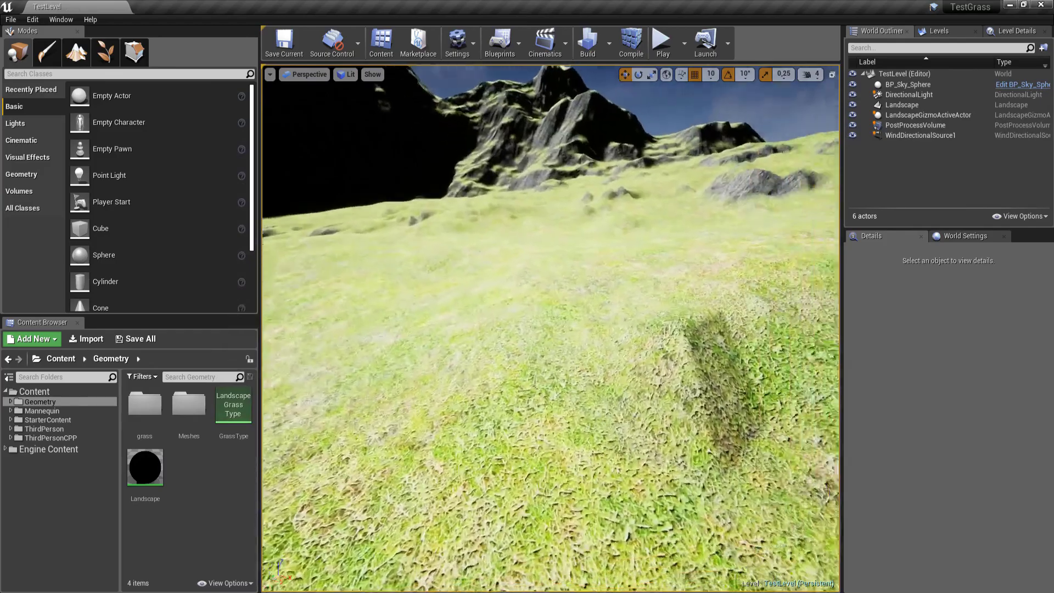
pyautogui.moveTo(550, 328); pyautogui.dragTo(483, 272, button='right')
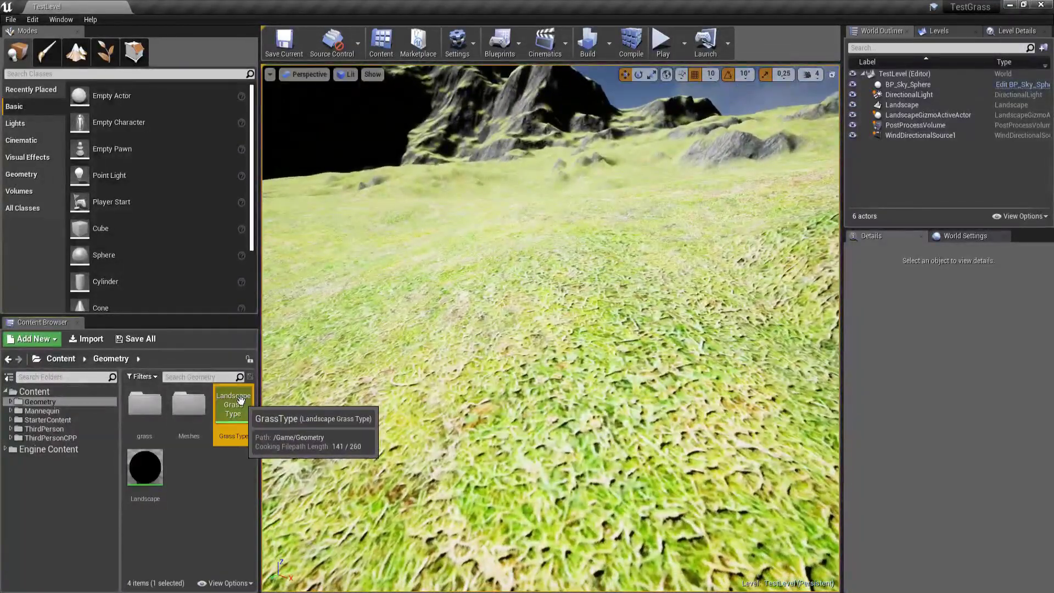
# Set the GrassType's X, Y and Z scale ranges to minimum 0.13 and maximum 1.1, save the asset and close it
pyautogui.doubleClick(233, 409)
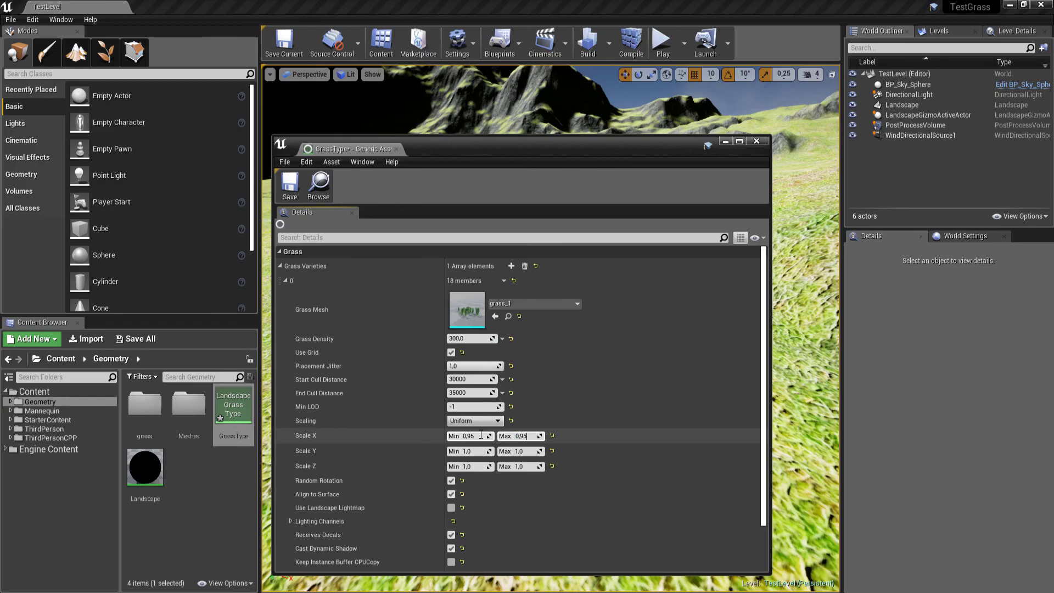
pyautogui.moveTo(537, 436); pyautogui.dragTo(534, 436)
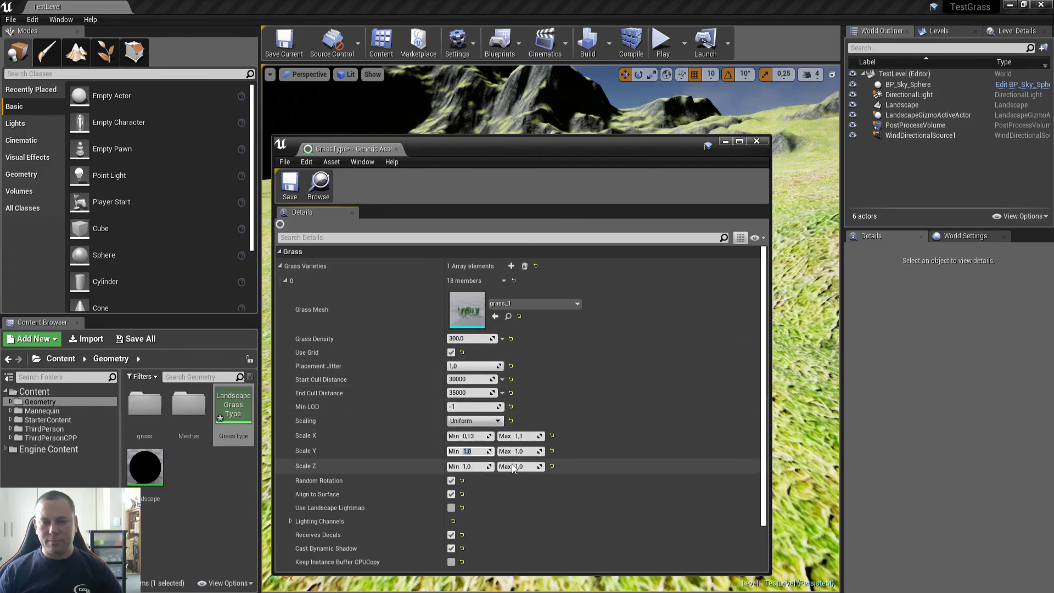
pyautogui.click(474, 435)
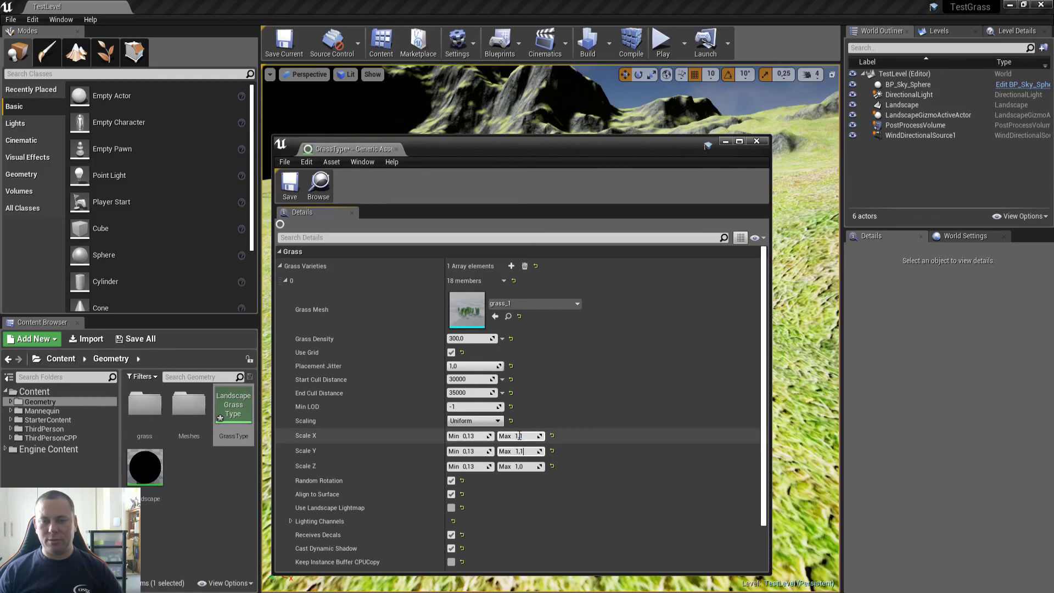
pyautogui.click(290, 187)
pyautogui.click(757, 141)
# Regenerate the landscape grass by switching to Landscape mode and back to Place mode, and enter the console command grass.FlushCache
pyautogui.click(515, 245)
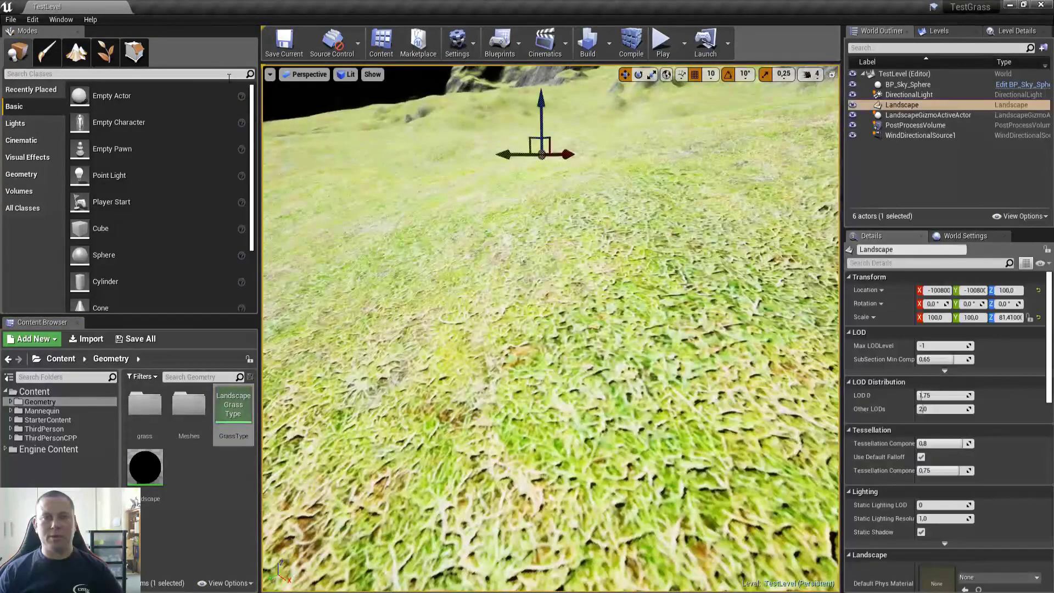
pyautogui.click(491, 228)
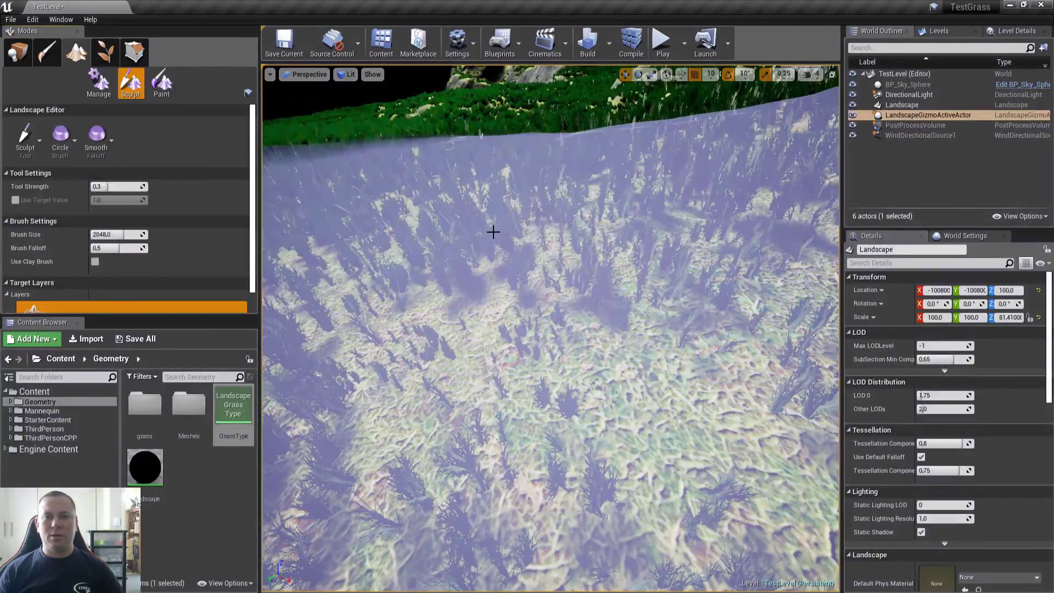
pyautogui.click(12, 52)
pyautogui.moveTo(494, 275); pyautogui.dragTo(428, 209, button='right')
pyautogui.press('`')
pyautogui.write('grass.FlushCache')
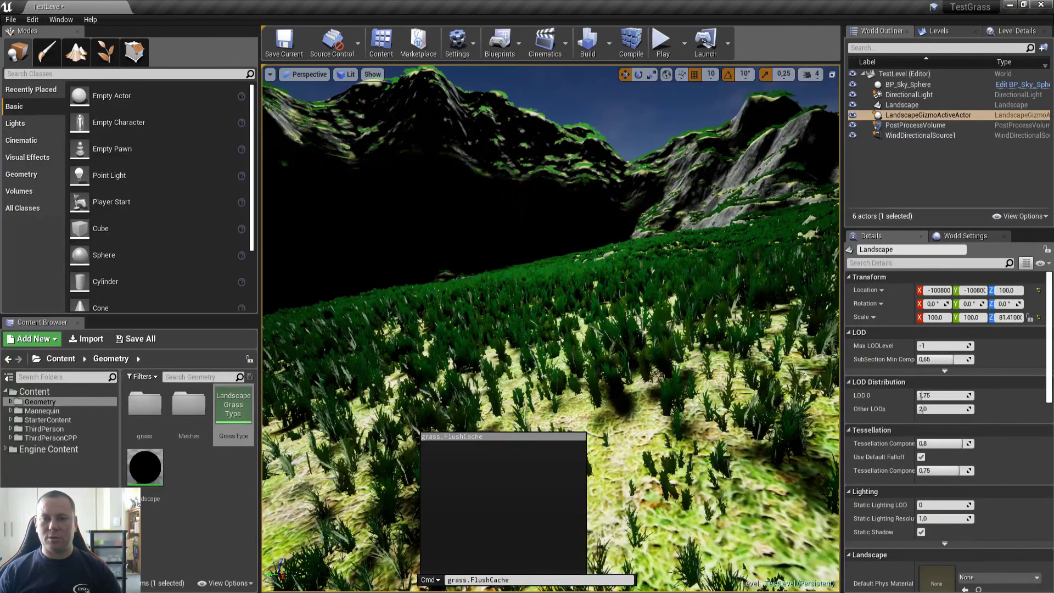
pyautogui.moveTo(549, 274); pyautogui.dragTo(632, 278, button='right')
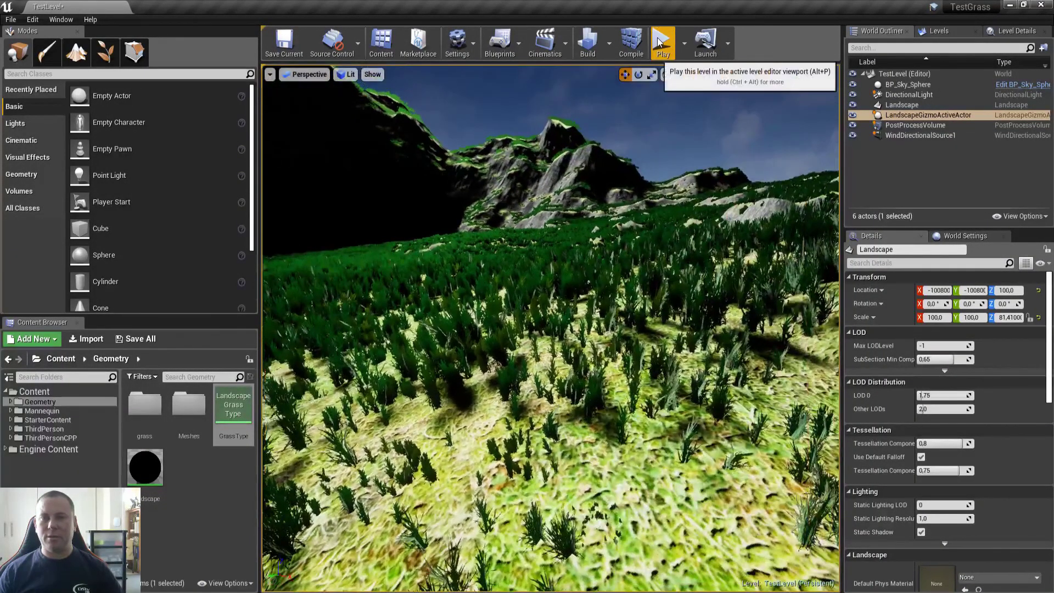
# Save the level, play-test it full screen, run through the grass to check its scale variation and stop the session
pyautogui.click(660, 55)
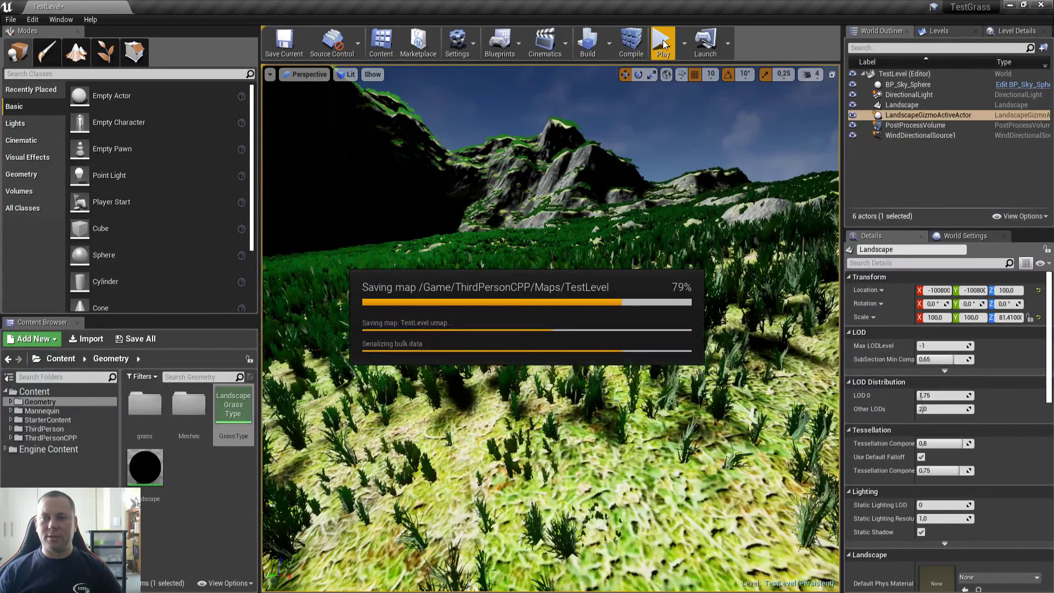
pyautogui.click(664, 44)
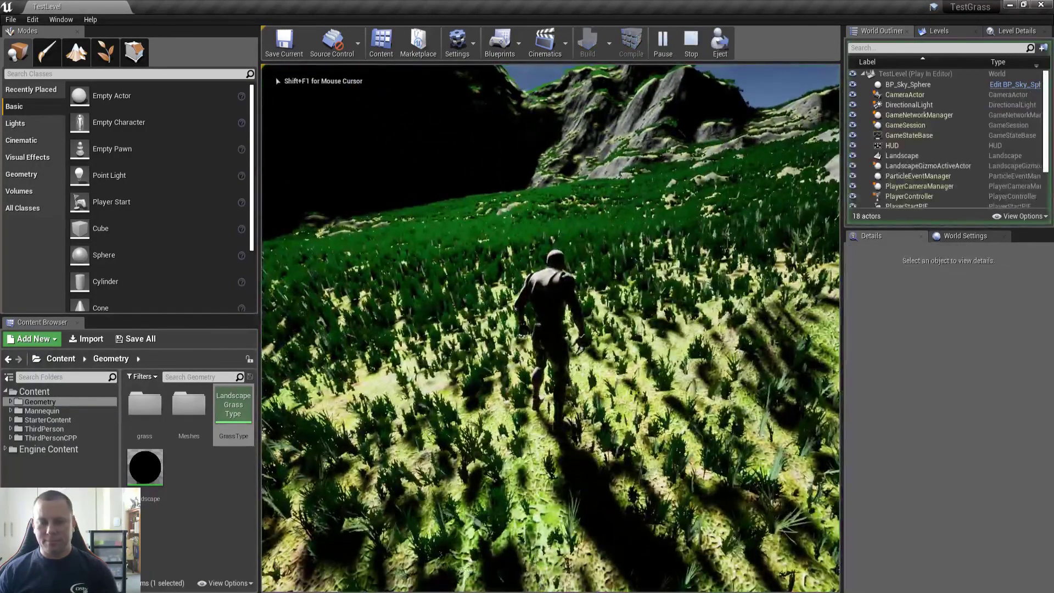
pyautogui.press('F11')
pyautogui.press('w')
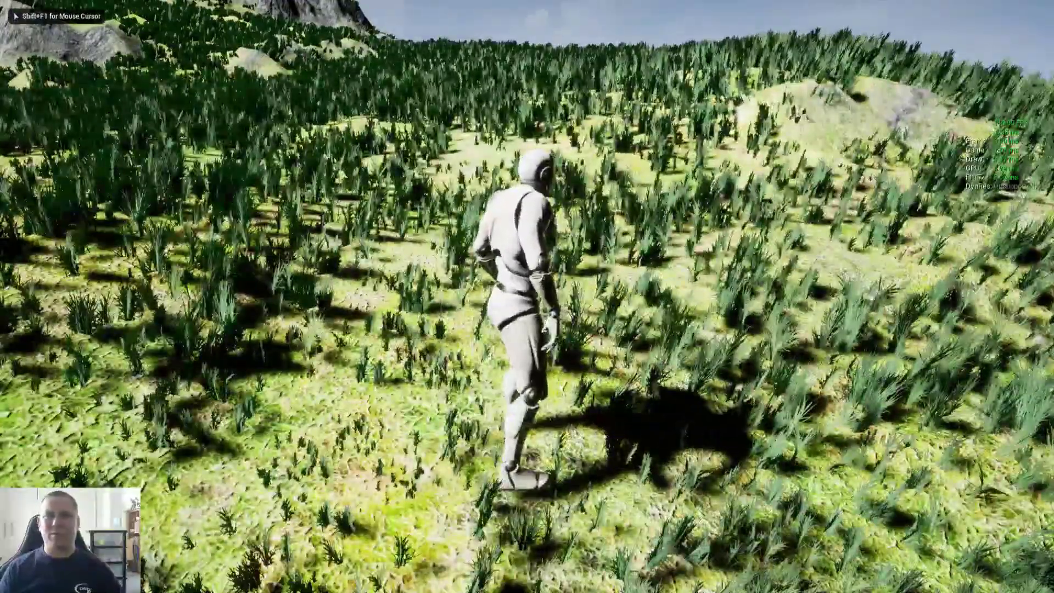
pyautogui.press('w')
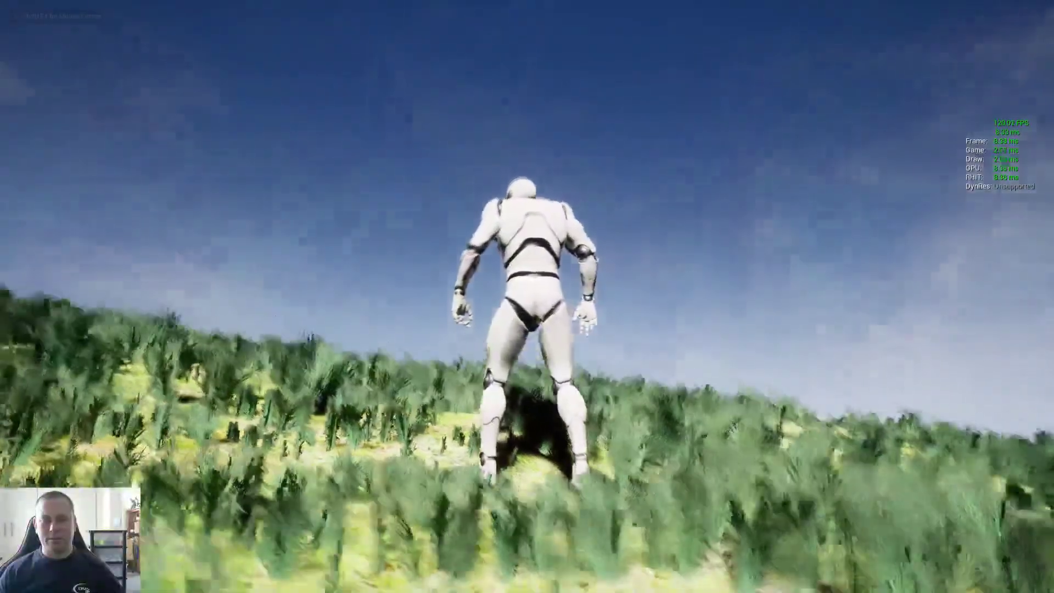
pyautogui.press('w')
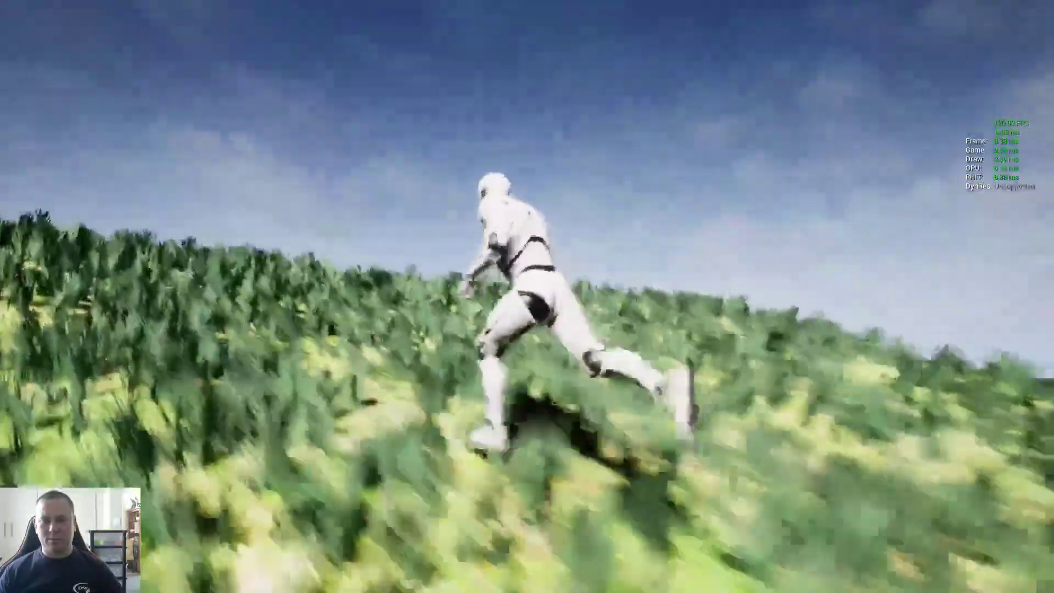
pyautogui.press('w')
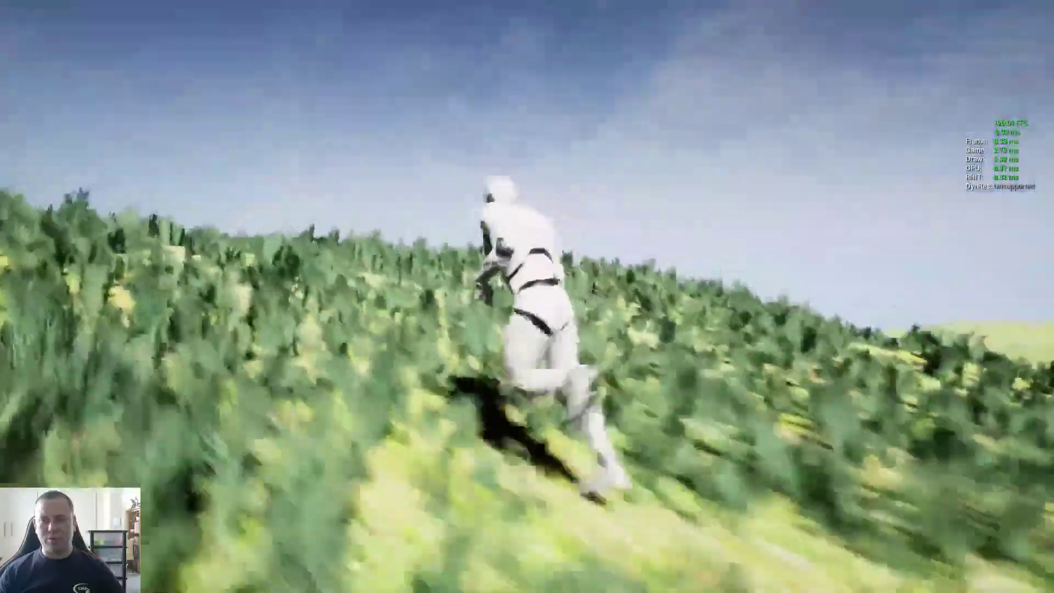
pyautogui.press('w')
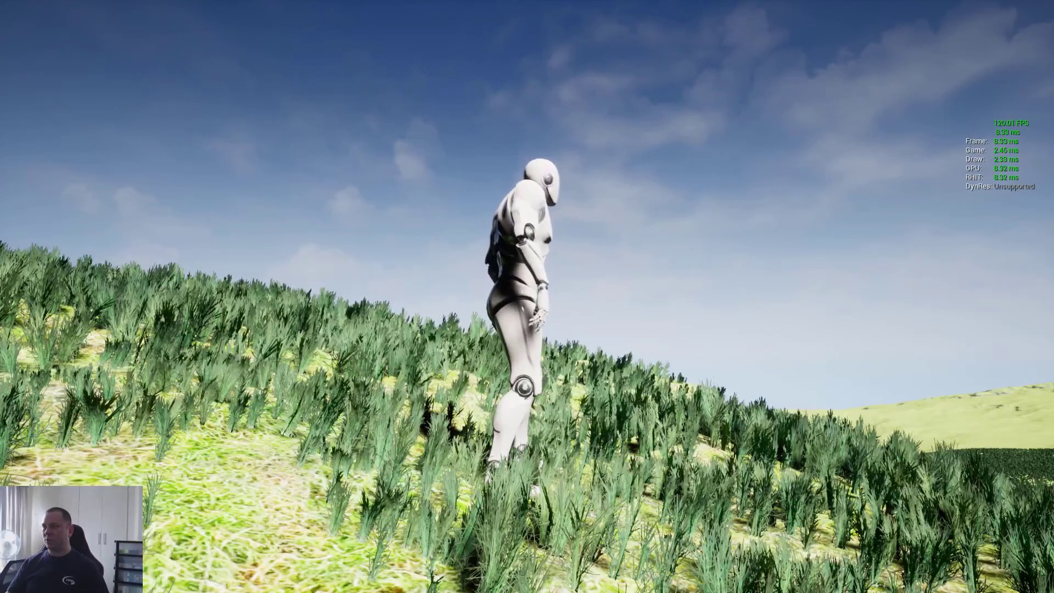
pyautogui.press('Escape')
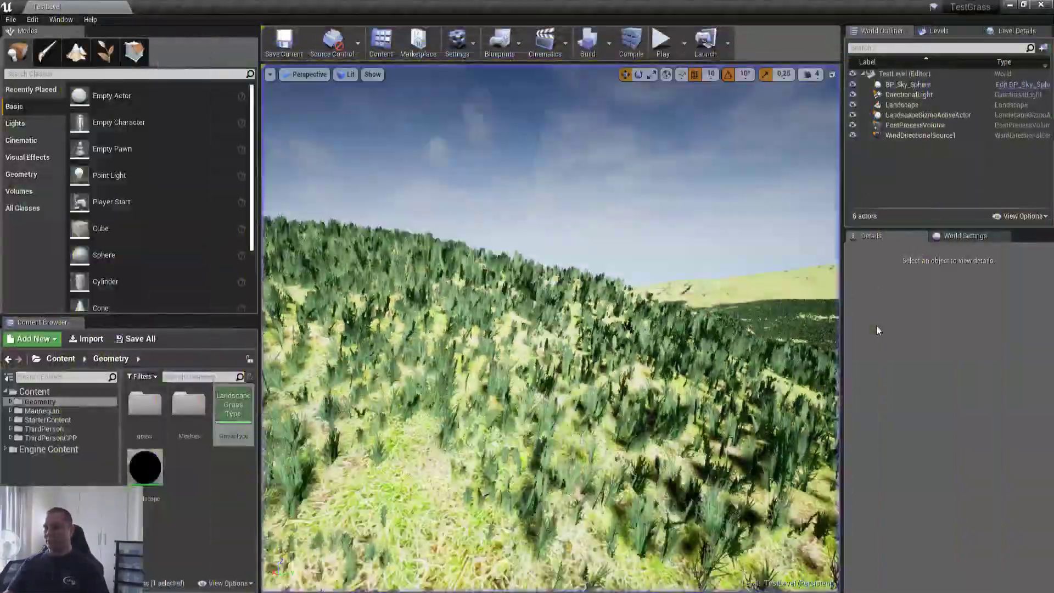
# Try a DirectionalLight intensity of 10 lux, settle on 7 lux, save the level and check it in a short play session
pyautogui.click(902, 105)
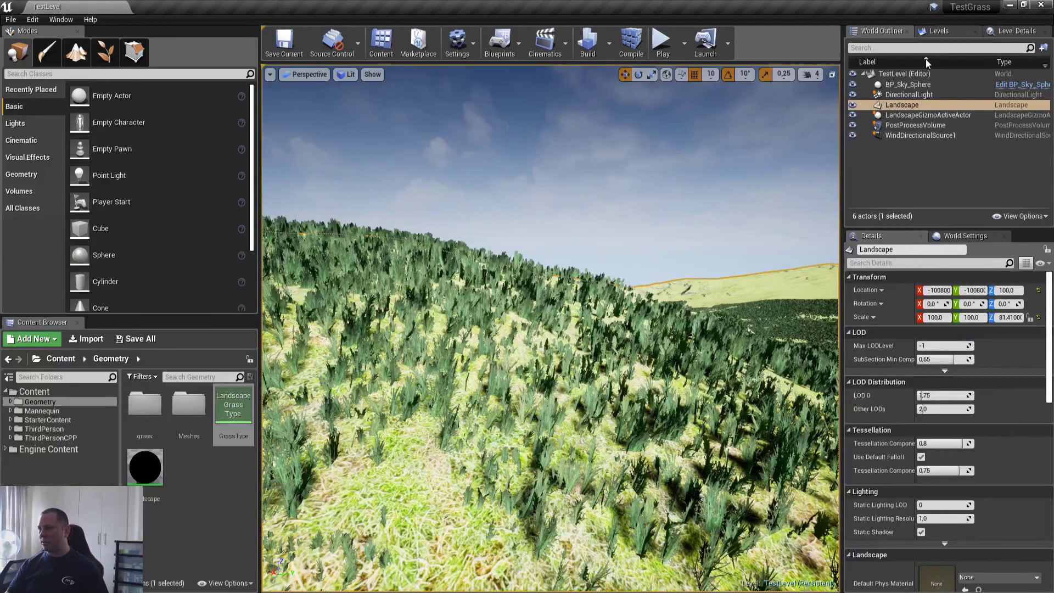
pyautogui.click(929, 94)
pyautogui.click(951, 424)
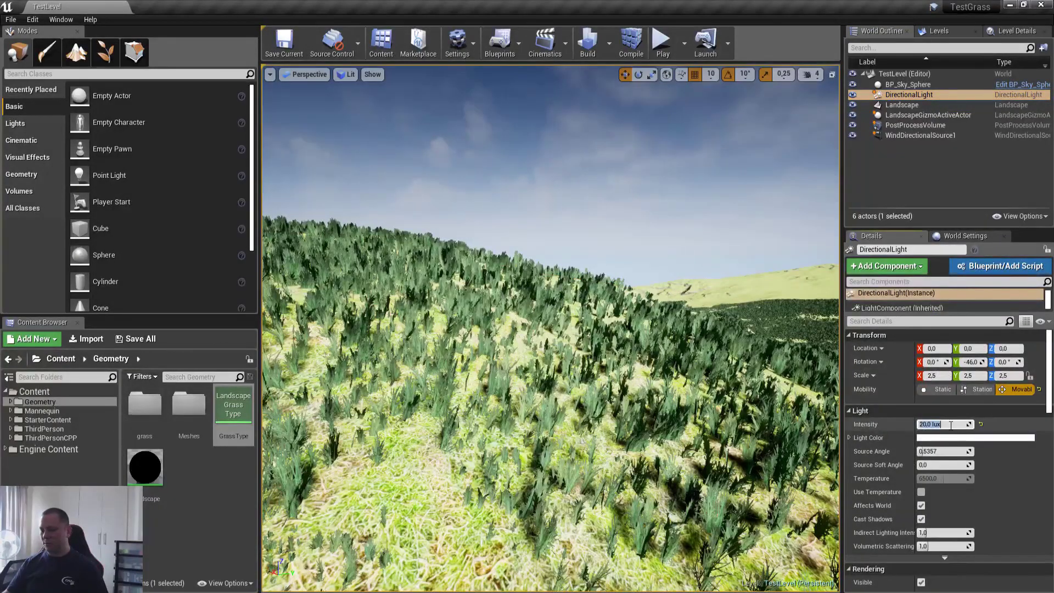
pyautogui.write('10')
pyautogui.press('Return')
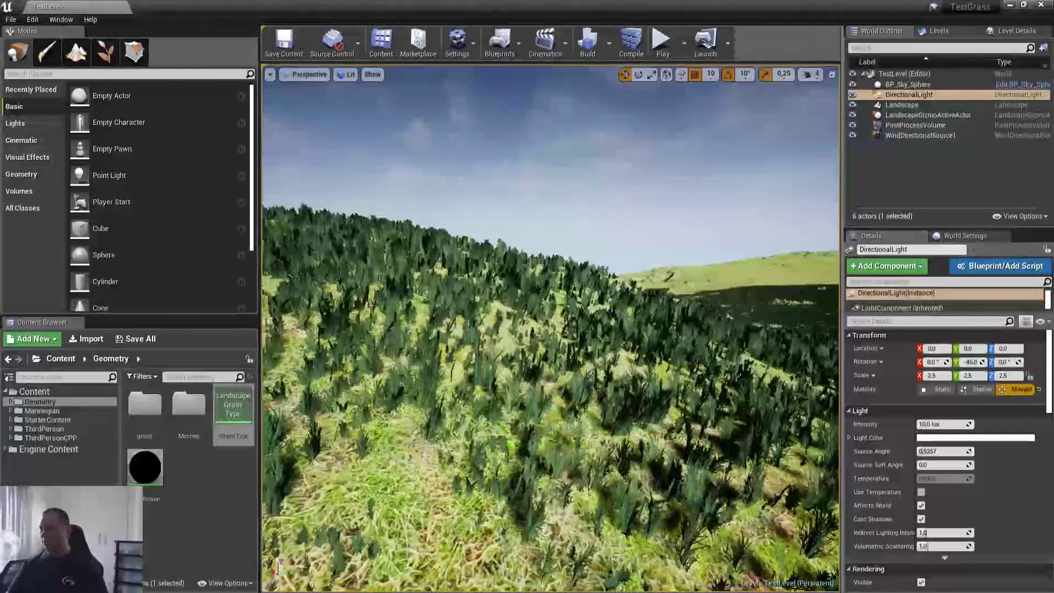
pyautogui.click(956, 424)
pyautogui.write('7')
pyautogui.press('Return')
pyautogui.hotkey('ctrl', 's')
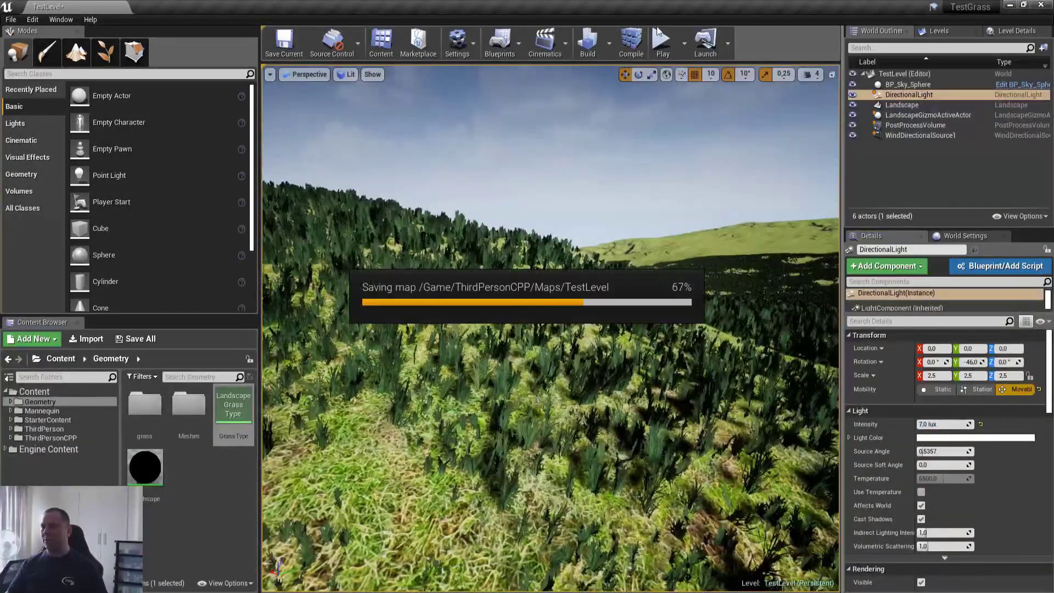
pyautogui.click(662, 41)
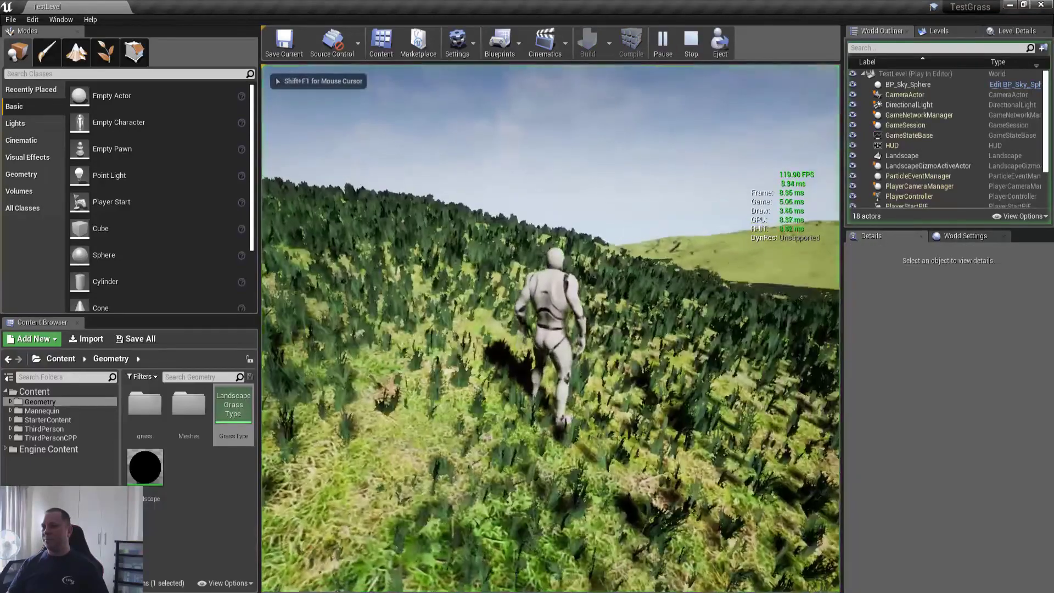
pyautogui.press('Escape')
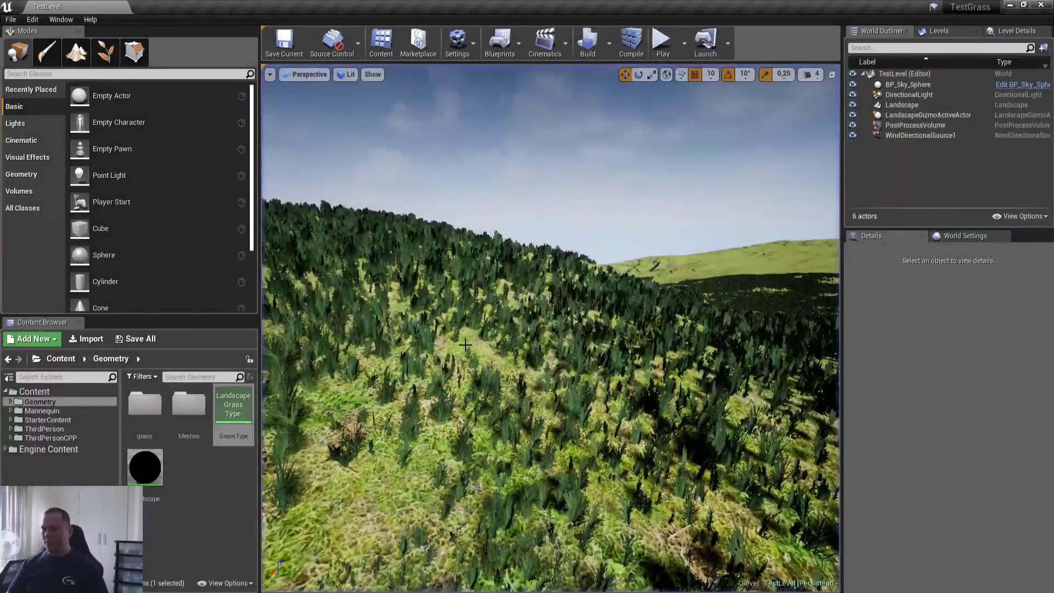
# Set the GrassType's Grass Density to 400 and regenerate the grass by switching to Landscape mode and back to Place mode
pyautogui.doubleClick(231, 400)
pyautogui.click(478, 338)
pyautogui.press('Return')
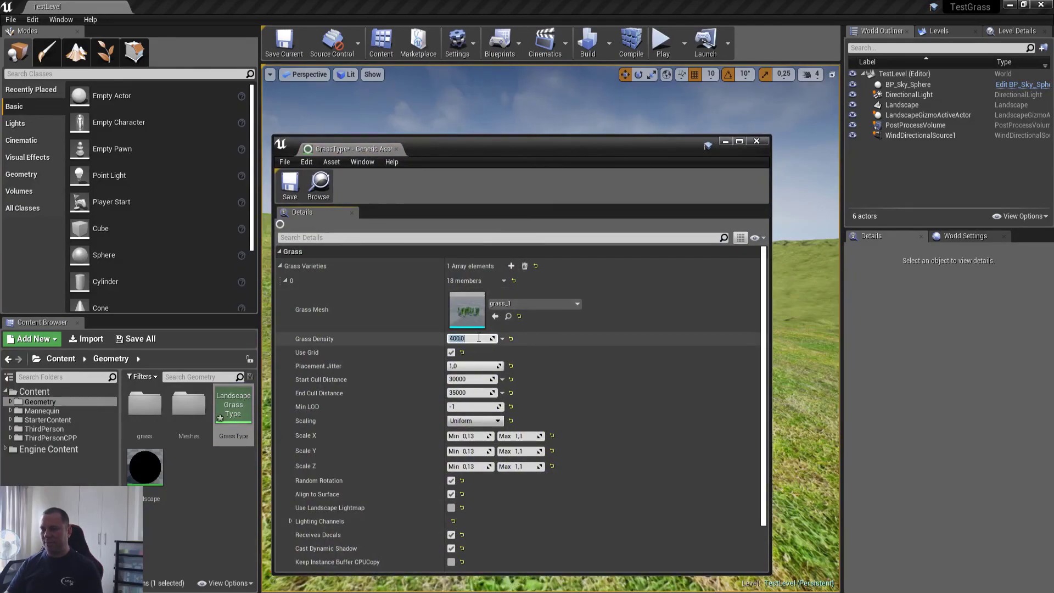
pyautogui.click(758, 141)
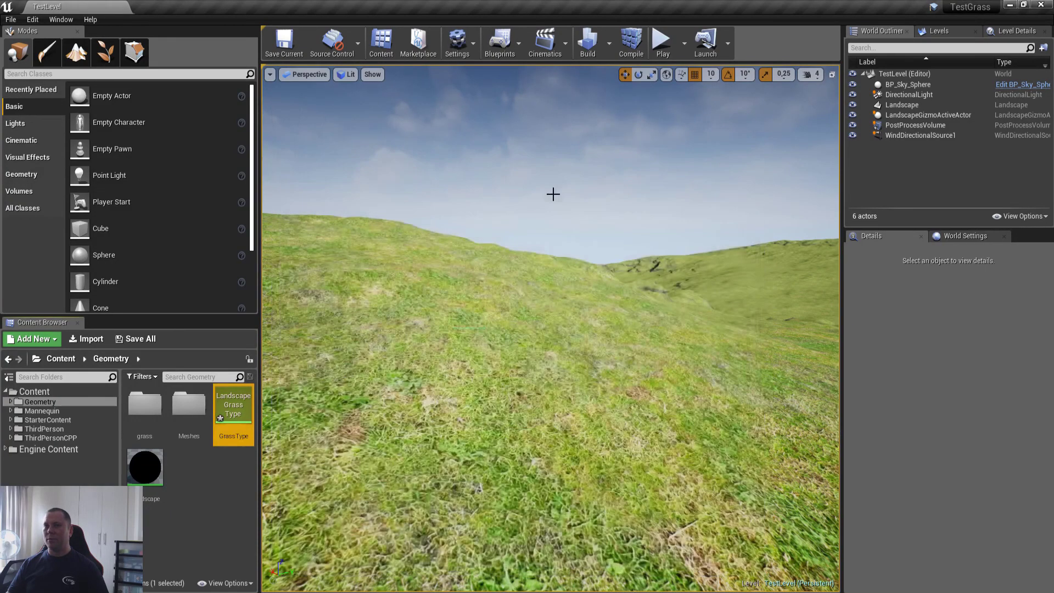
pyautogui.click(73, 52)
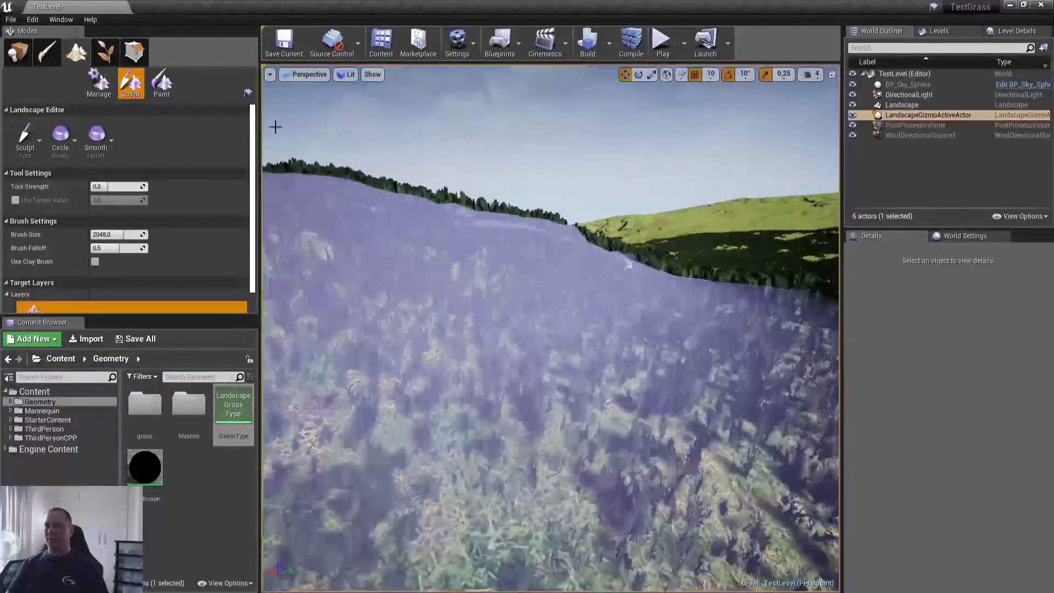
pyautogui.click(17, 52)
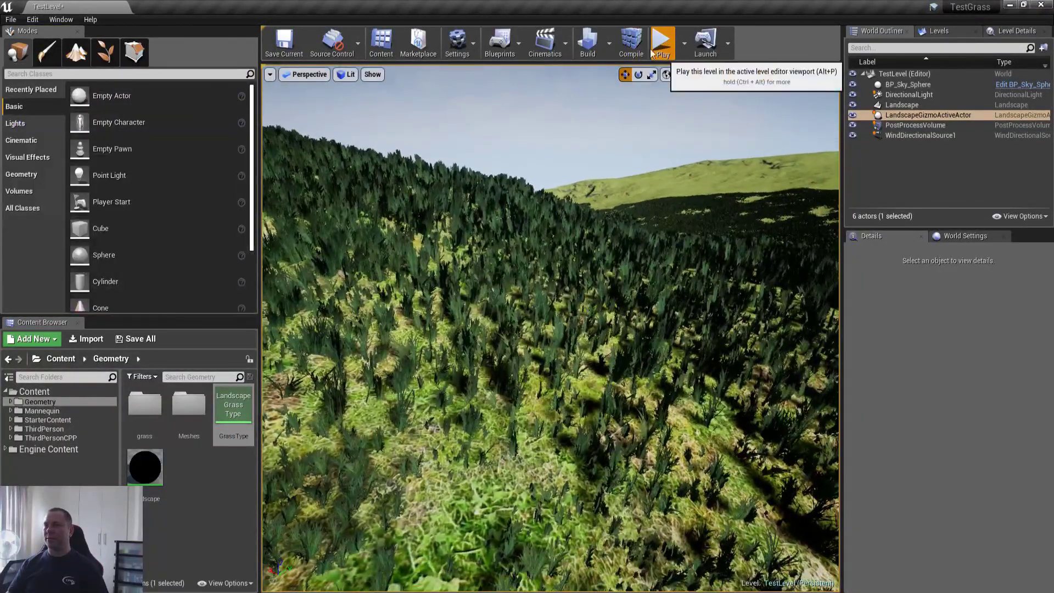
# Play-test the level full screen, compare the shader complexity and detail lighting view modes on the grass and return to Lit
pyautogui.click(662, 41)
pyautogui.click(540, 192)
pyautogui.press('F11')
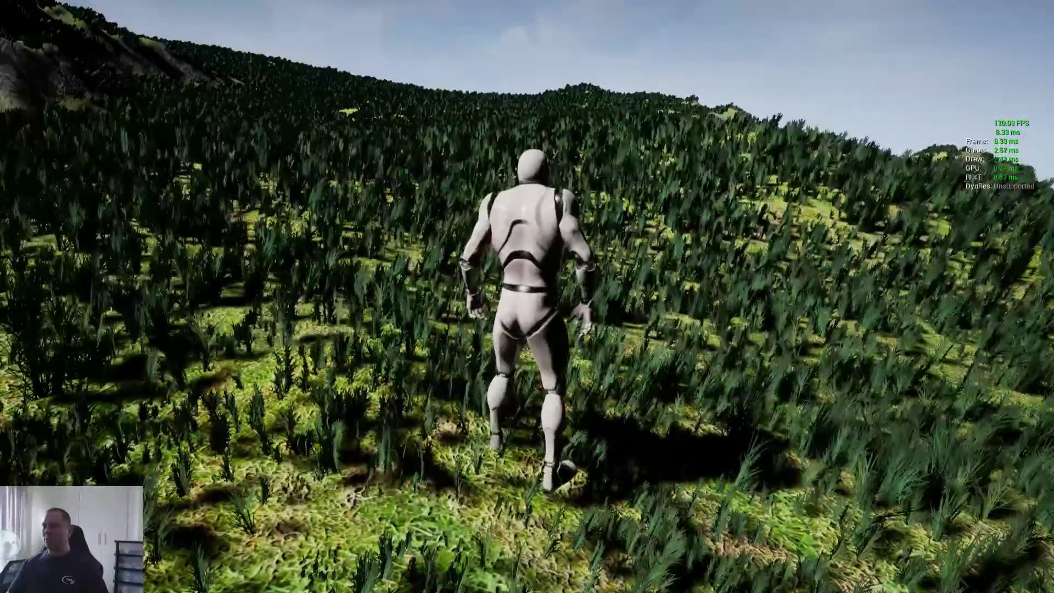
pyautogui.press('w')
pyautogui.press('F5')
pyautogui.press('F4')
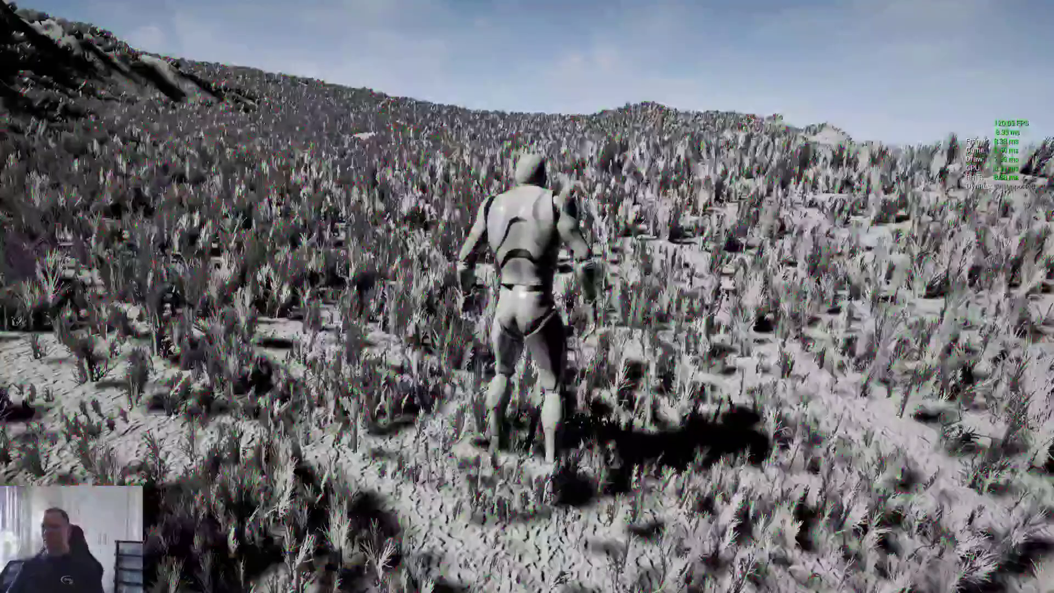
pyautogui.press('F3')
# Run through the denser grass toward the shaded mountains, check the frame rate and look, and stop the session
pyautogui.press('w')
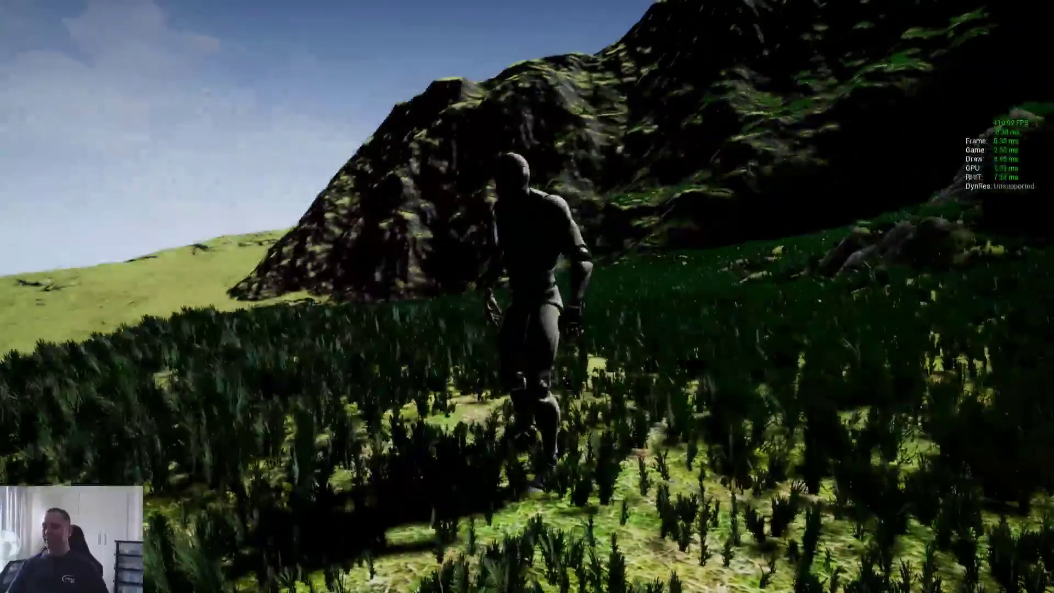
pyautogui.press('w')
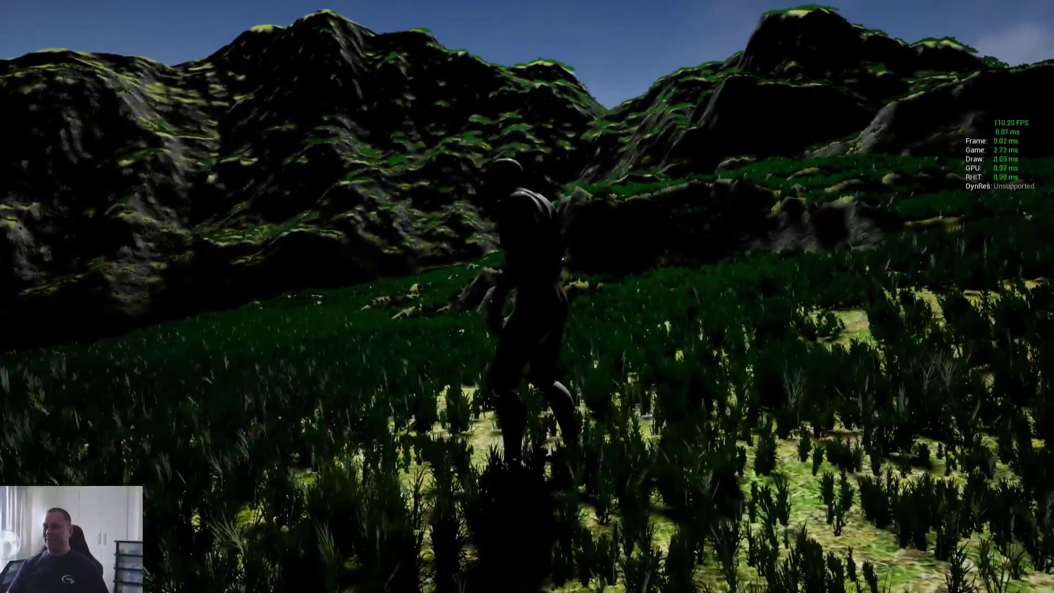
pyautogui.press('w')
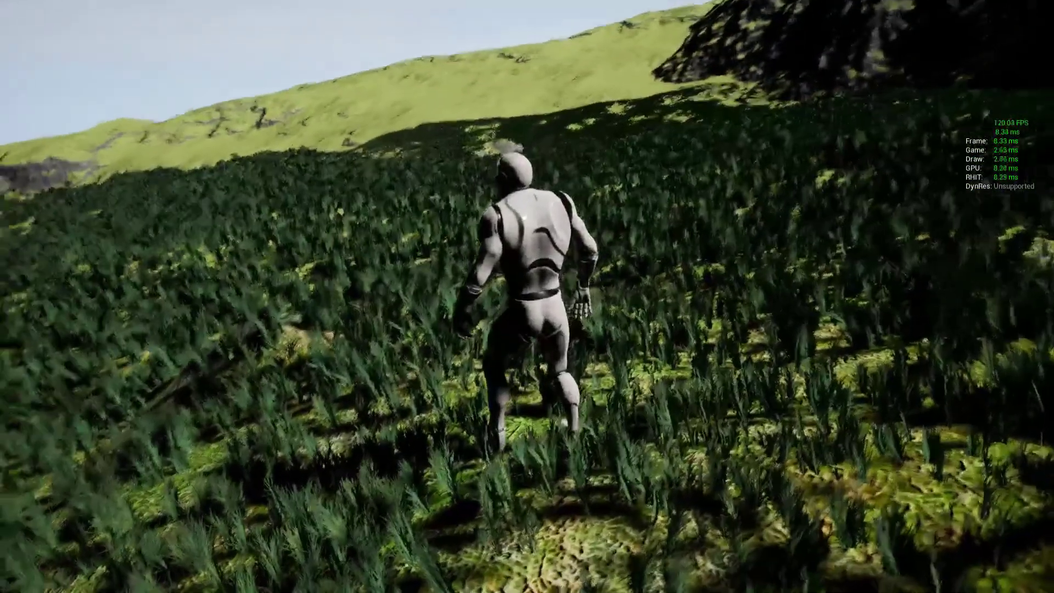
pyautogui.press('Escape')
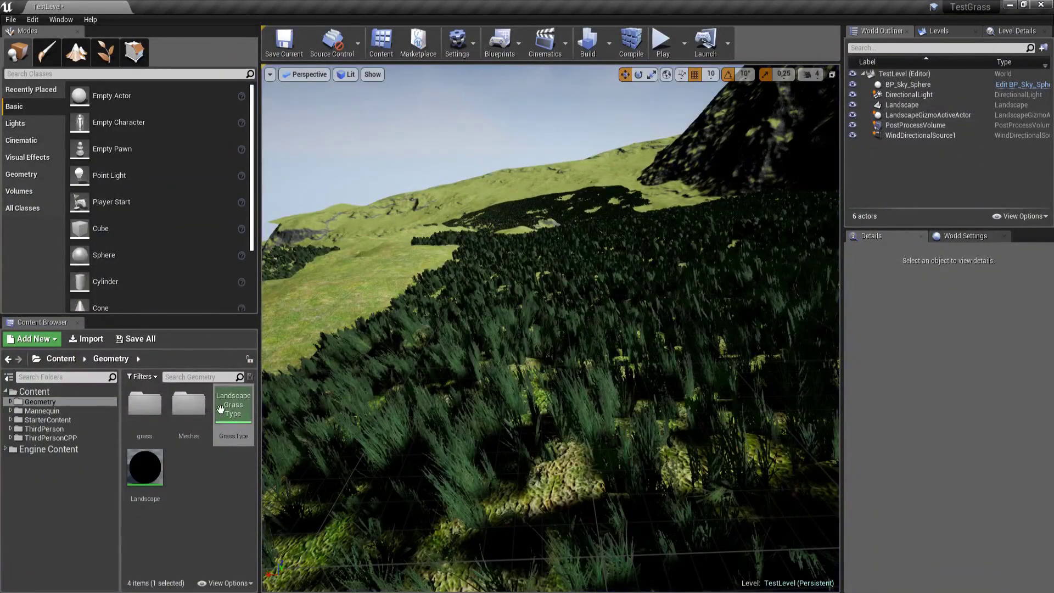
# Set the GrassType's Start Cull Distance to 20000 and End Cull Distance to 23000, save the asset and close it
pyautogui.doubleClick(218, 410)
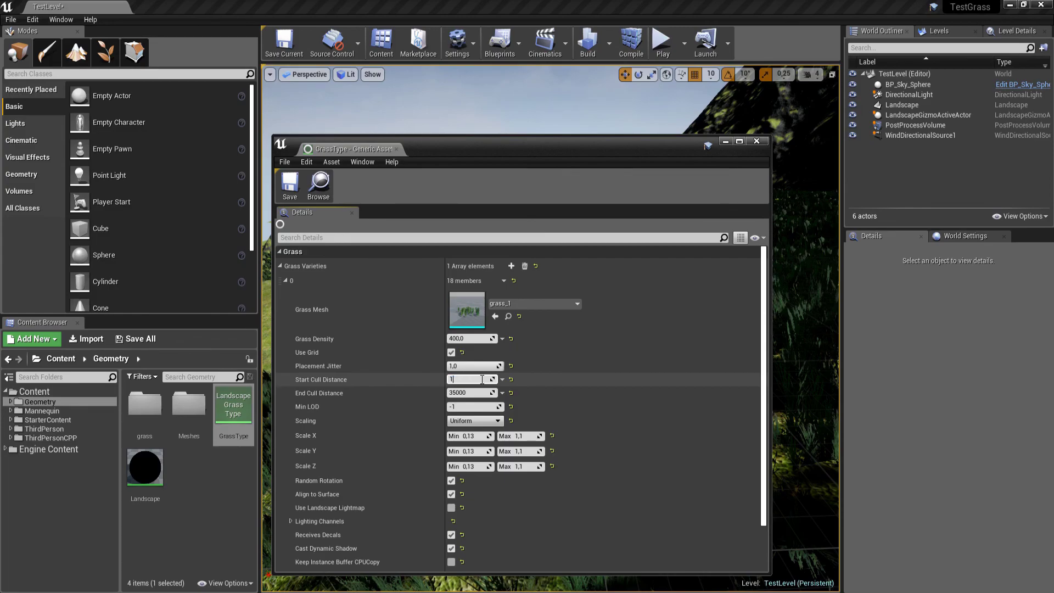
pyautogui.write('000')
pyautogui.press('Return')
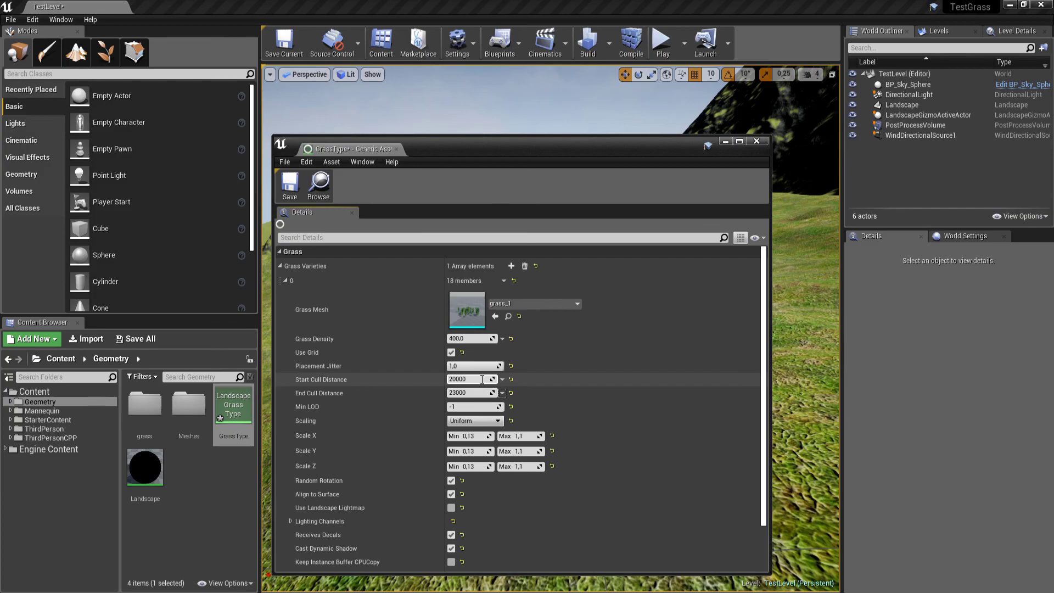
pyautogui.click(290, 186)
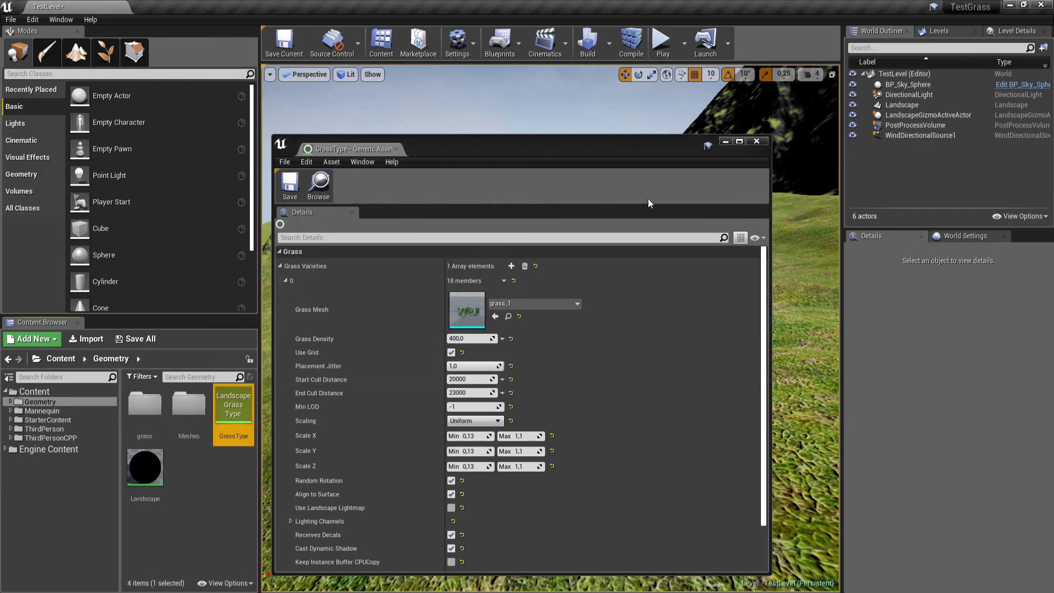
pyautogui.click(758, 142)
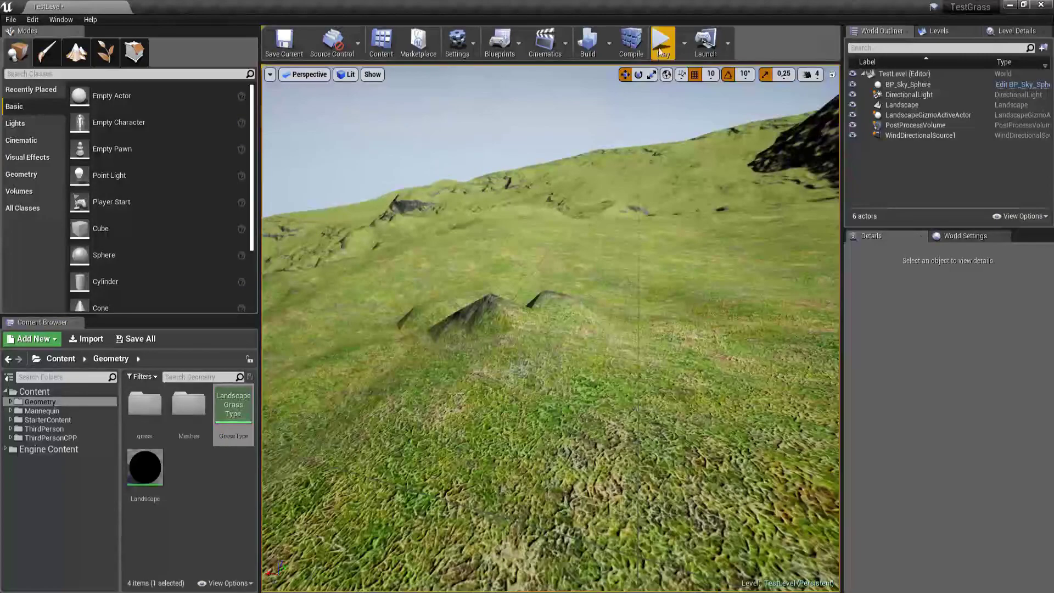
# Regenerate the grass by switching to Landscape mode and back to Place mode, and save the level
pyautogui.click(77, 52)
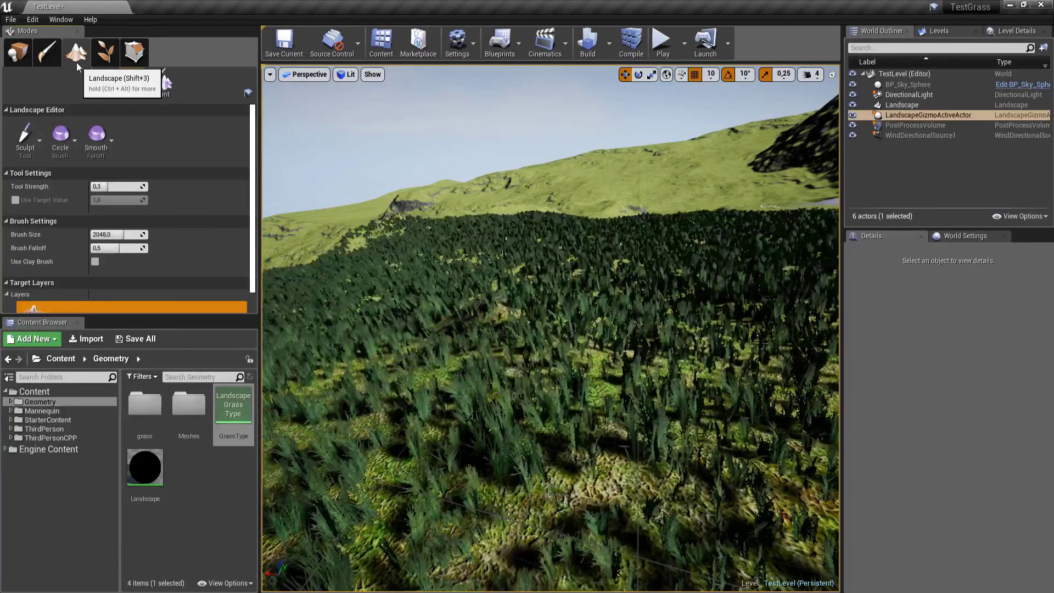
pyautogui.click(19, 51)
pyautogui.hotkey('ctrl', 's')
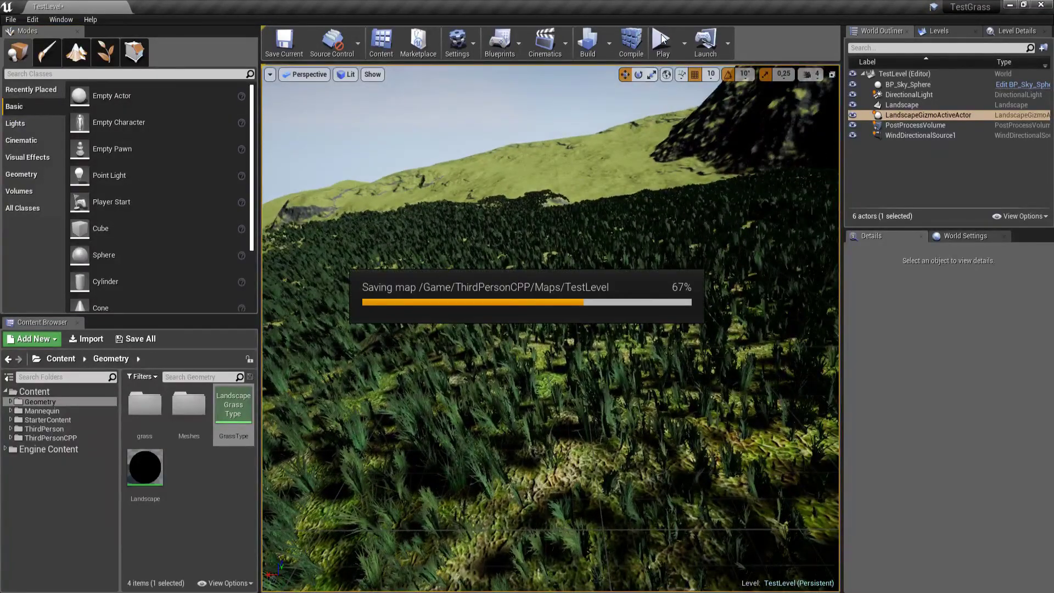
# Play-test the level full screen, run and jump through the grass to check the longer cull distances, and stop the session
pyautogui.click(663, 39)
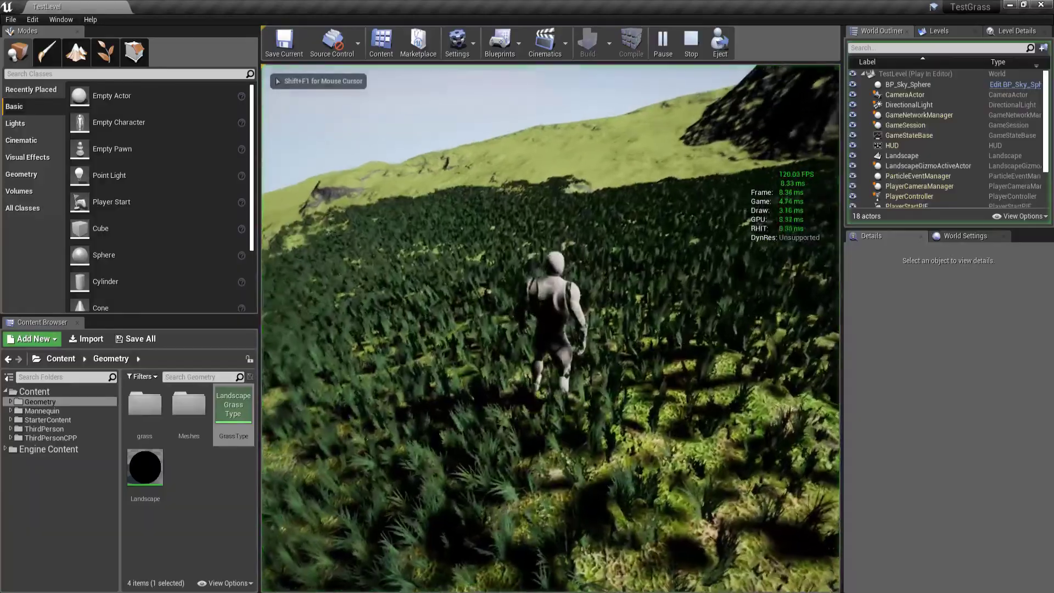
pyautogui.press('F11')
pyautogui.press('w')
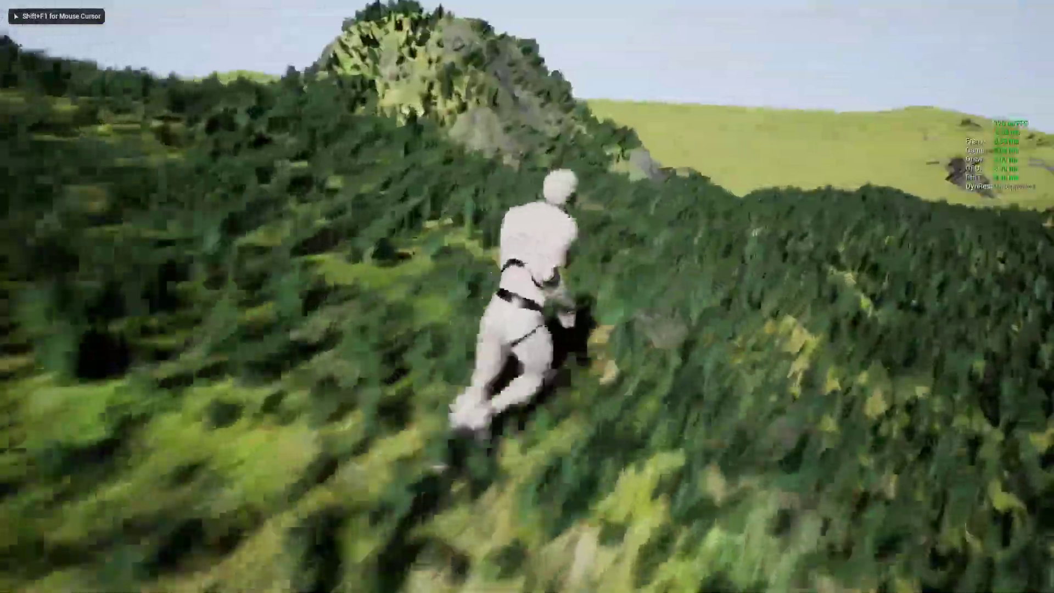
pyautogui.press('space')
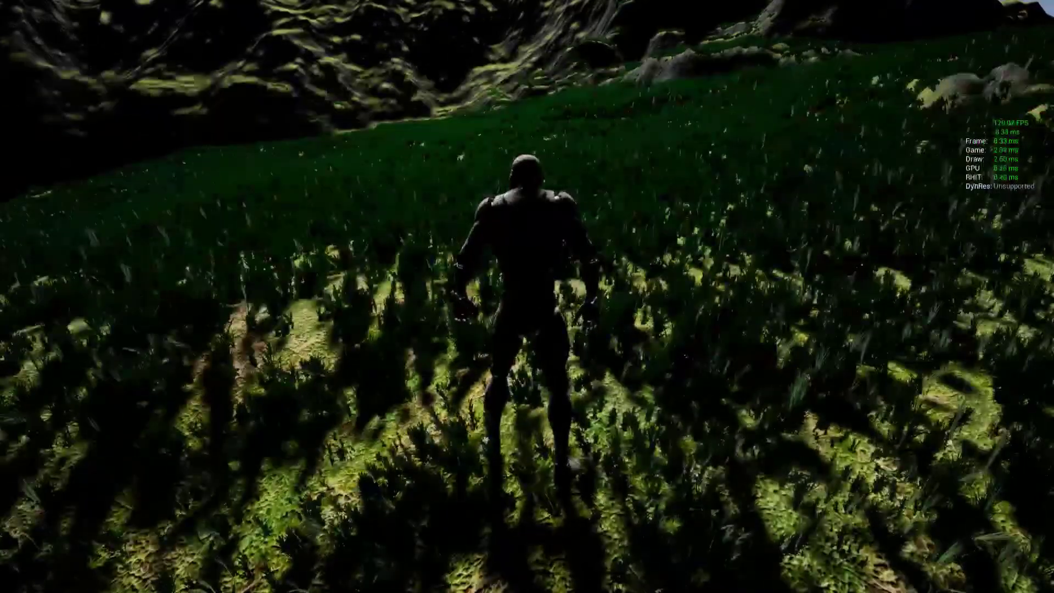
pyautogui.press('Escape')
# Set the GrassType's Grass Density to 700, close the asset and regenerate the grass by toggling Landscape mode
pyautogui.doubleClick(248, 404)
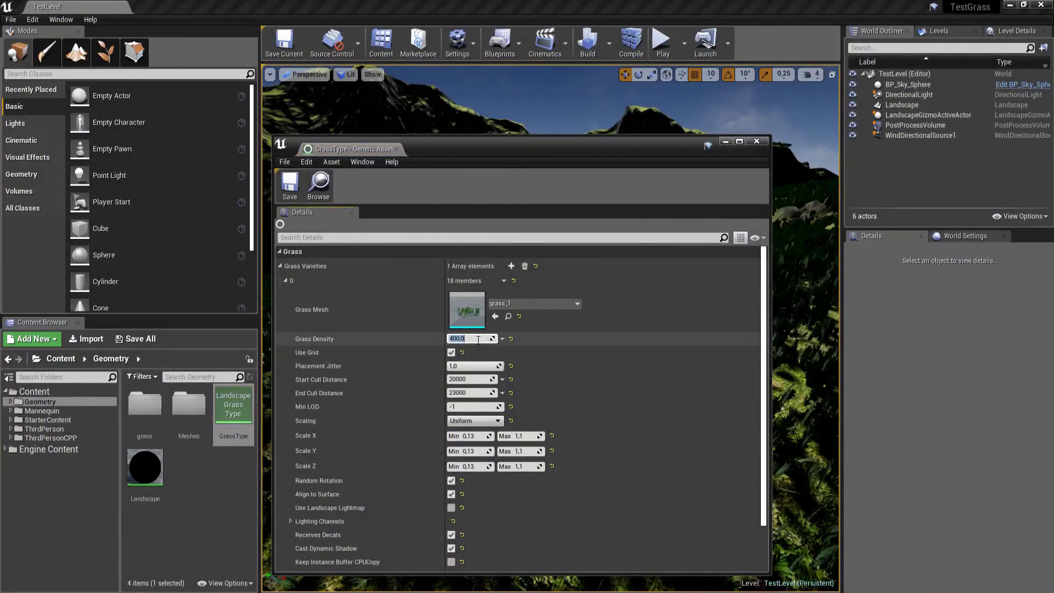
pyautogui.click(478, 339)
pyautogui.write('700')
pyautogui.press('Return')
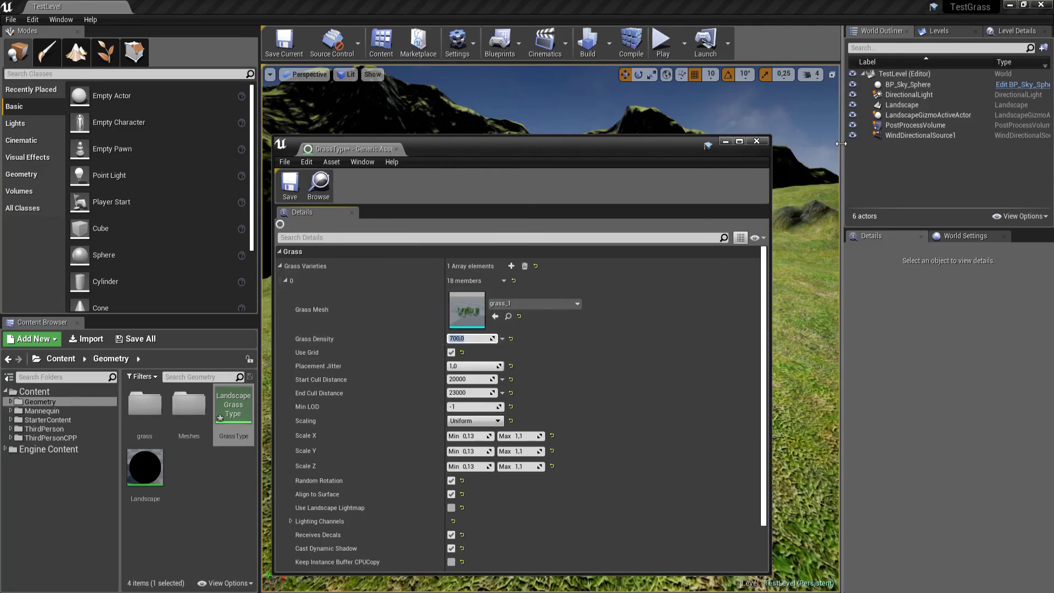
pyautogui.click(756, 143)
pyautogui.click(79, 53)
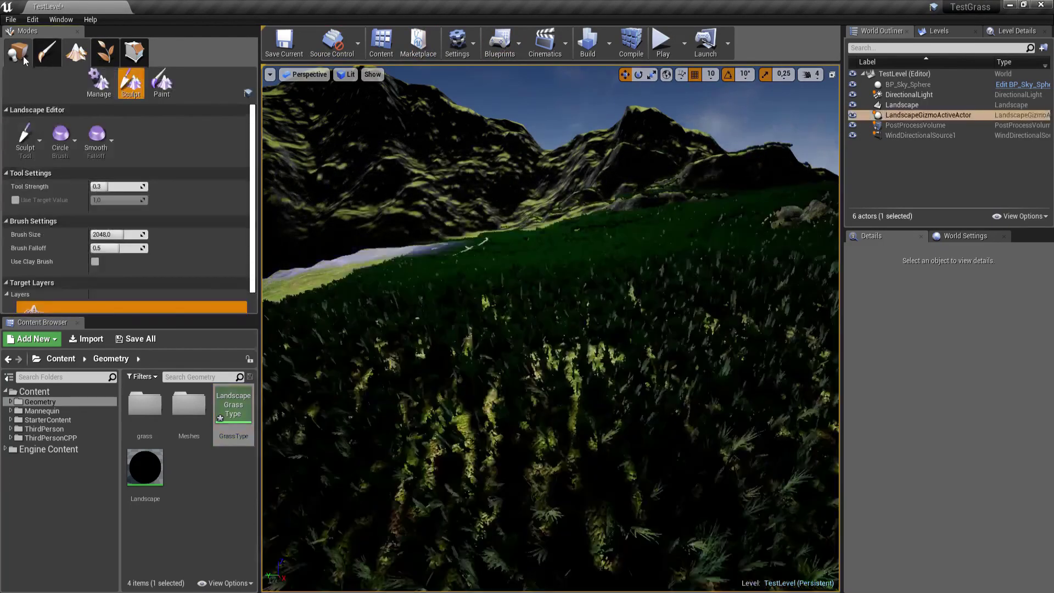
pyautogui.moveTo(549, 220); pyautogui.dragTo(568, 230, button='right')
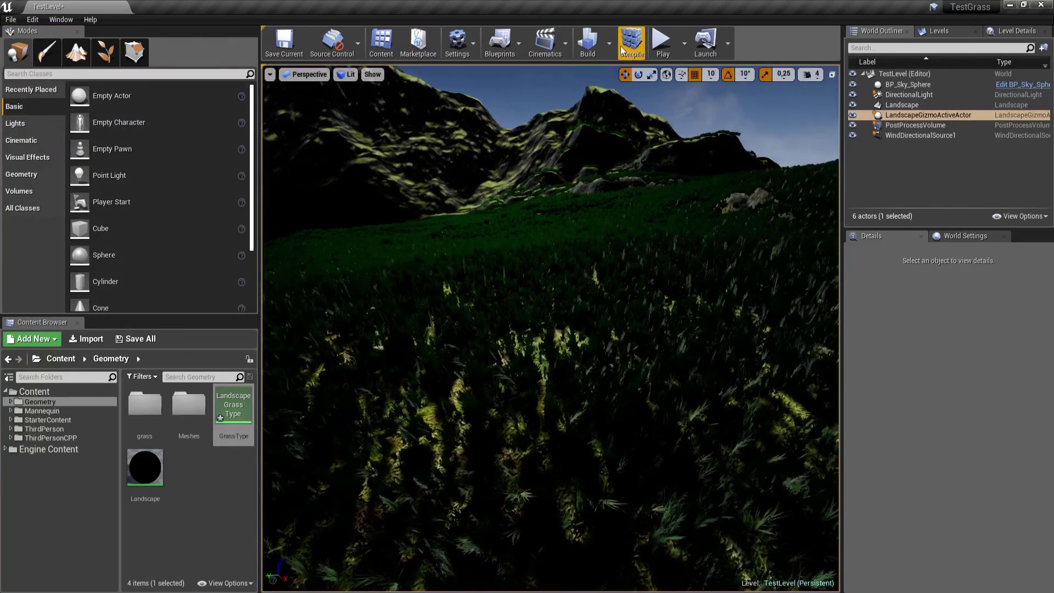
# Play-test the level full screen, compare the shader complexity and detail lighting view modes on the grass and return to Lit
pyautogui.click(642, 114)
pyautogui.press('F11')
pyautogui.press('w')
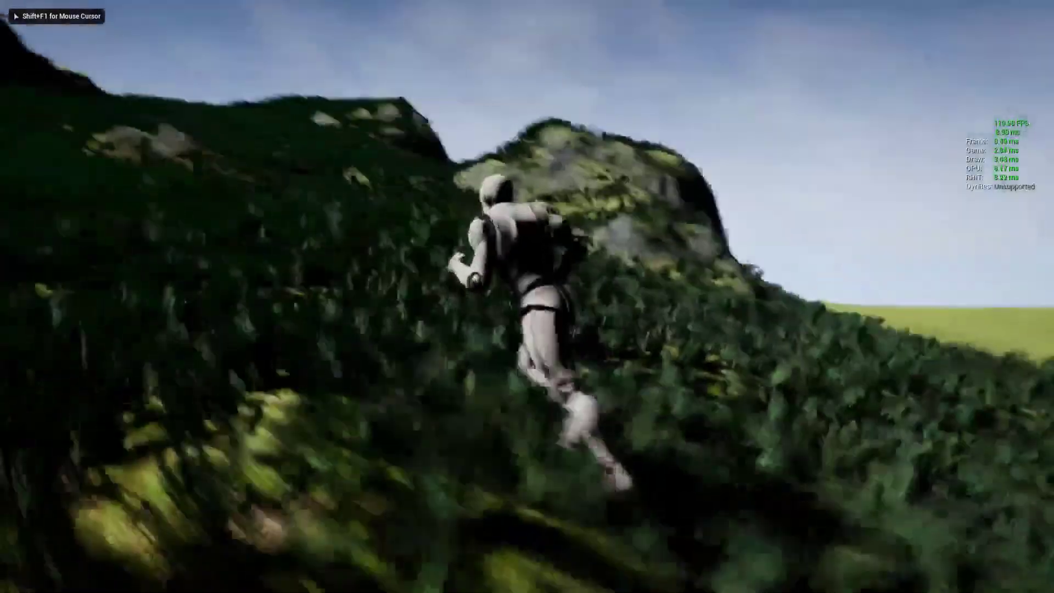
pyautogui.press('w')
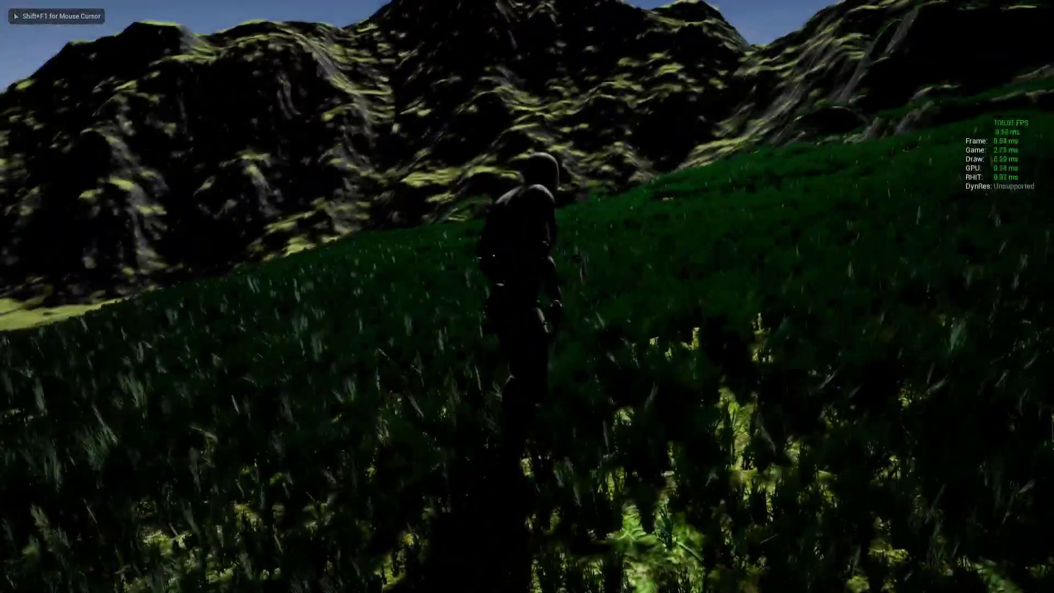
pyautogui.press('F5')
pyautogui.press('F4')
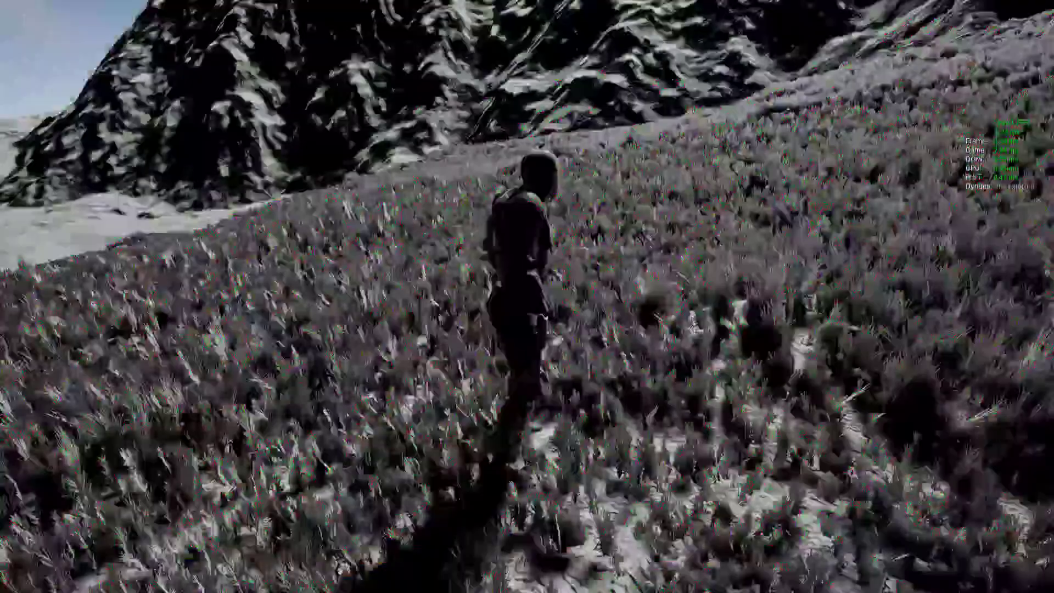
pyautogui.press('F3')
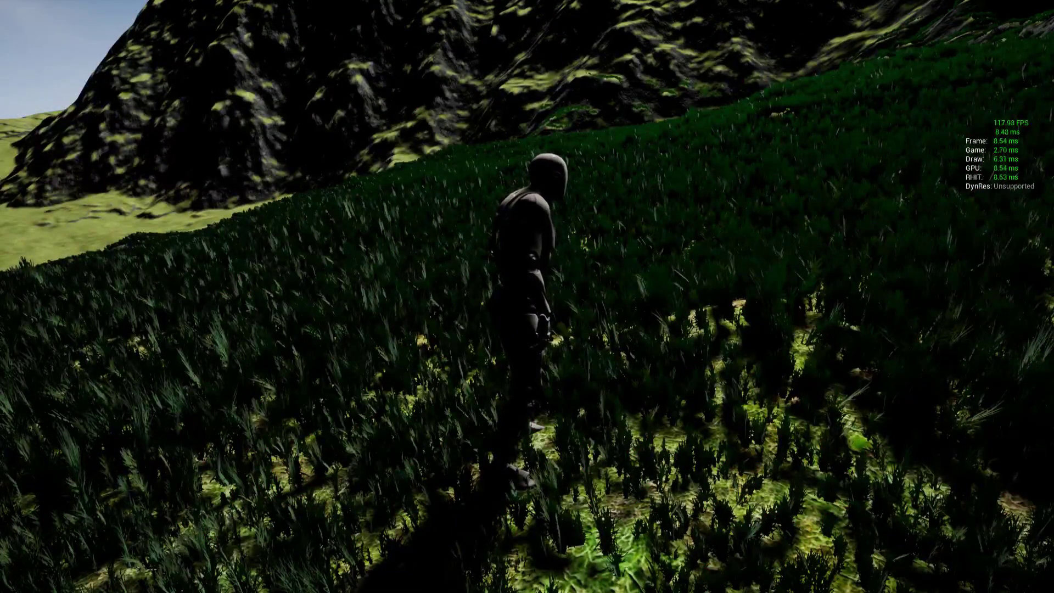
# Run across the shaded and sunlit slopes to check the frame rate and grass coverage, and stop the session
pyautogui.press('w')
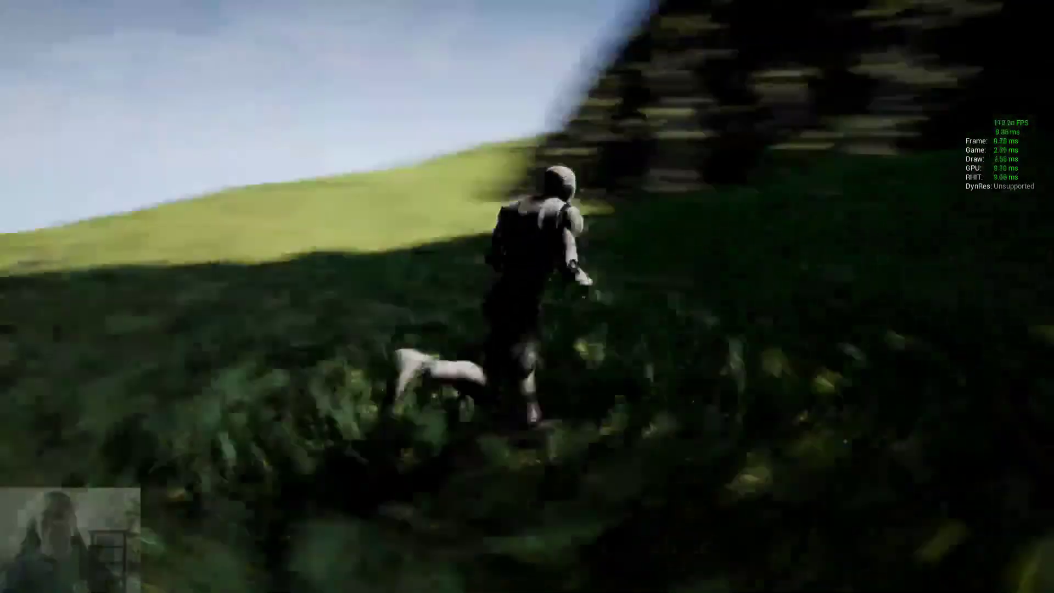
pyautogui.press('w')
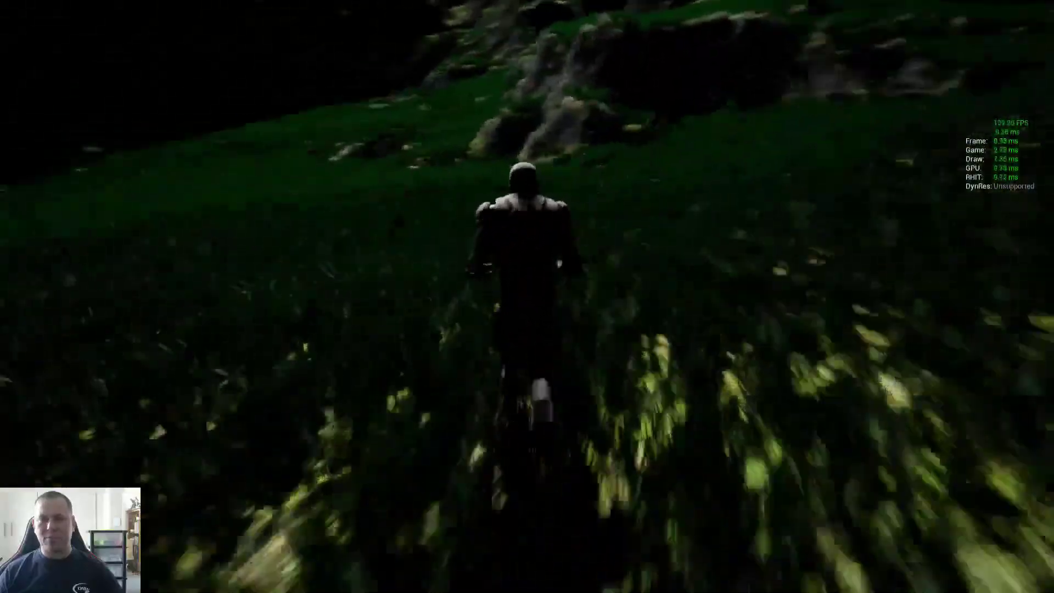
pyautogui.press('w')
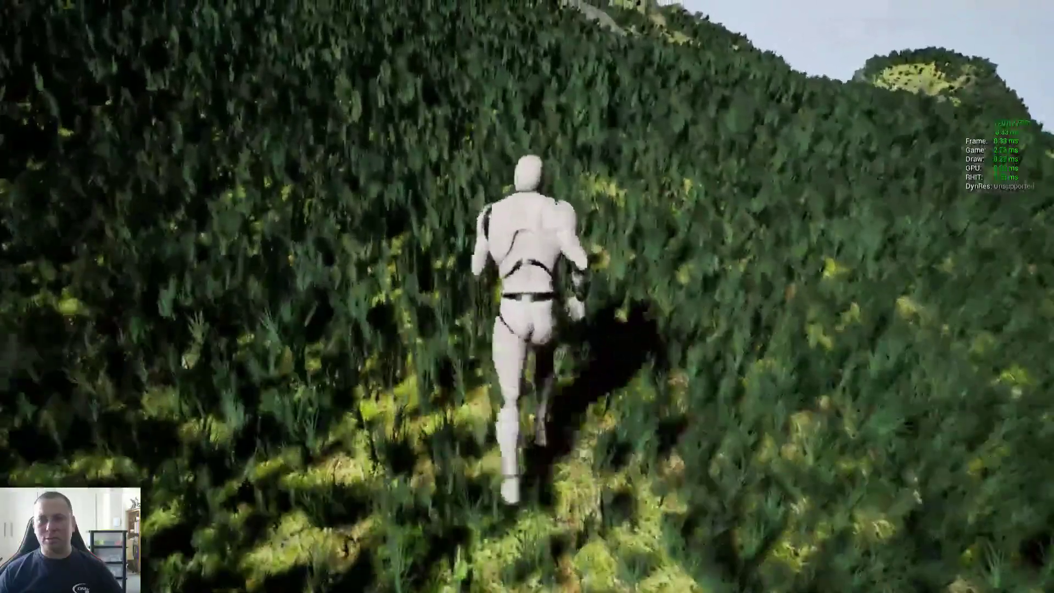
pyautogui.press('Escape')
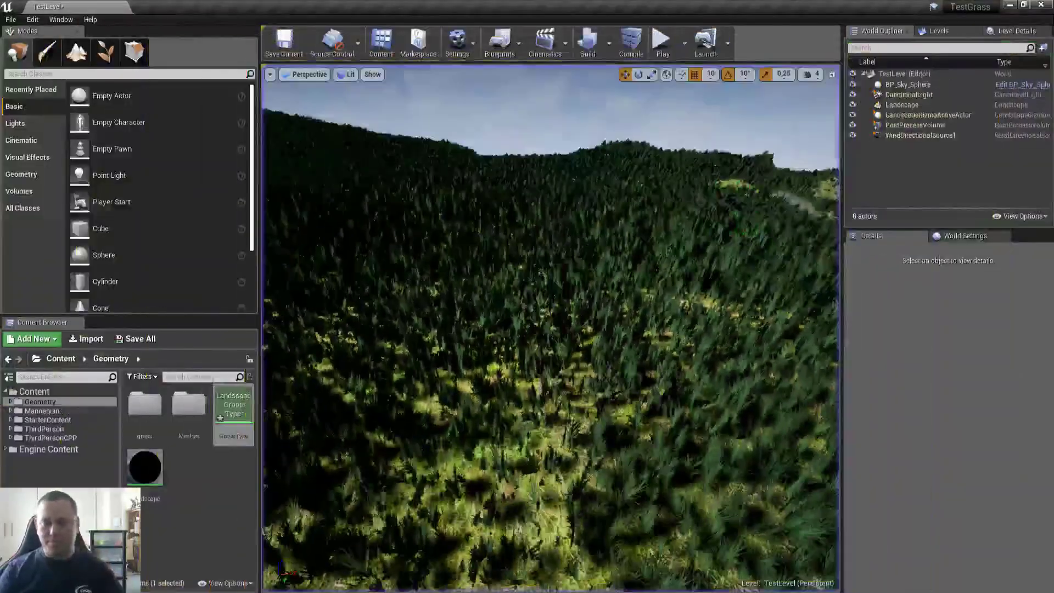
# Set the GrassType's Grass Density to 300, save and close the asset, and regenerate the grass by toggling Landscape mode
pyautogui.moveTo(551, 329); pyautogui.dragTo(527, 353, button='right')
pyautogui.press('w')
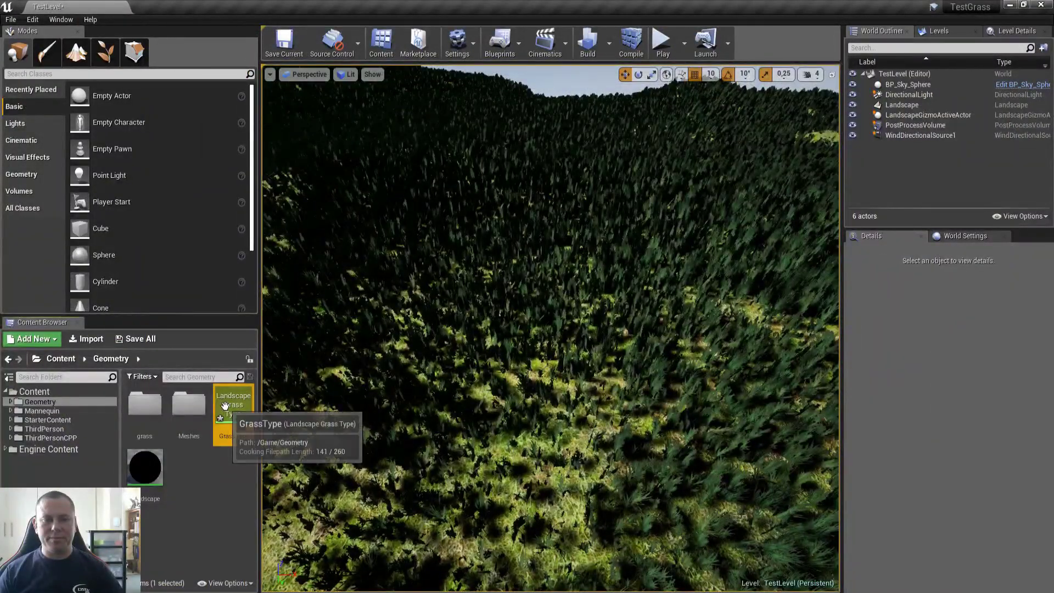
pyautogui.doubleClick(226, 405)
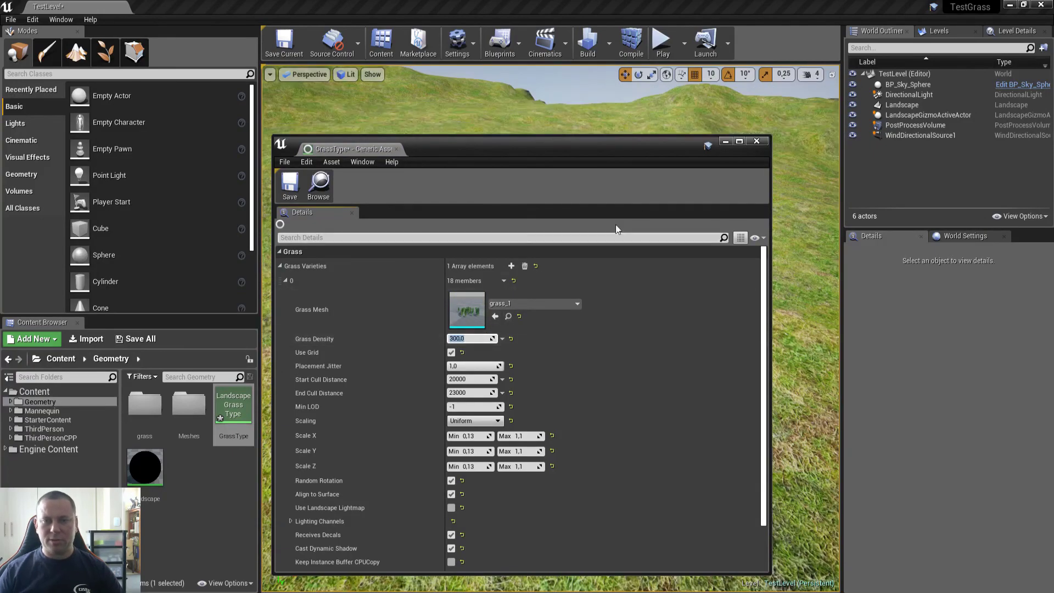
pyautogui.click(757, 141)
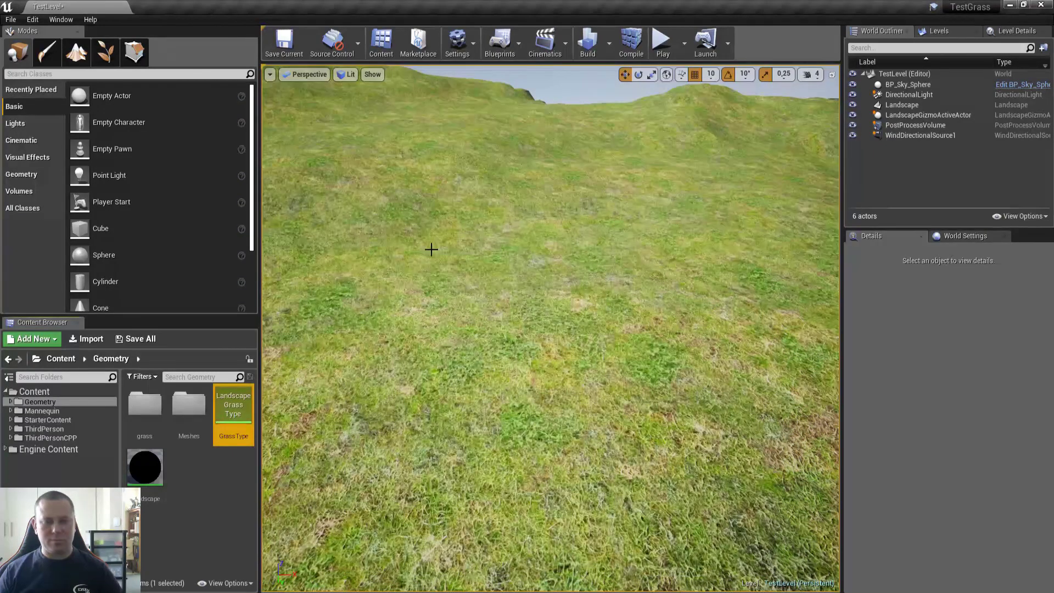
pyautogui.click(76, 52)
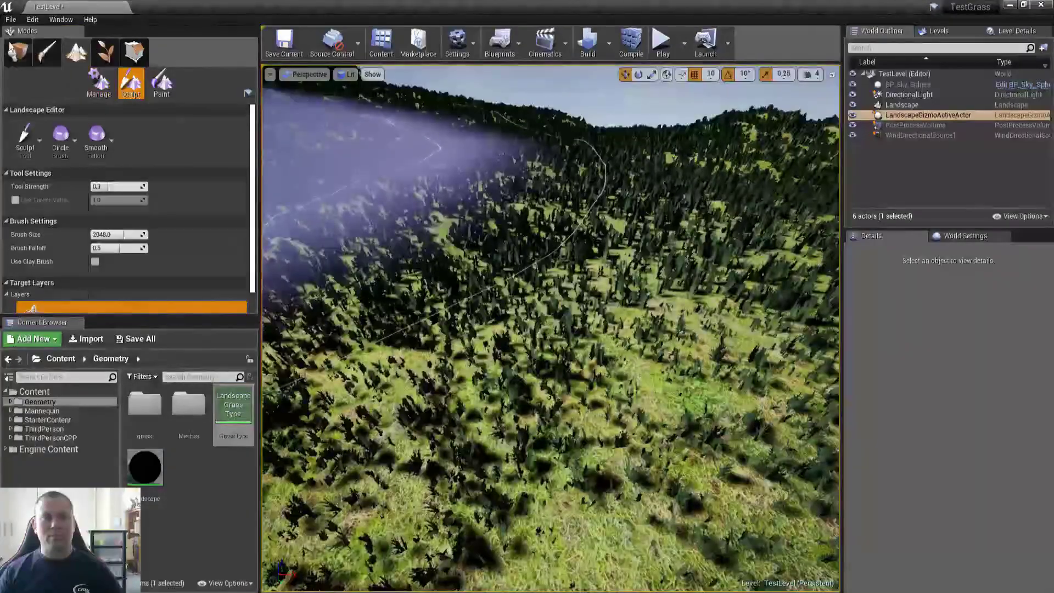
pyautogui.click(18, 52)
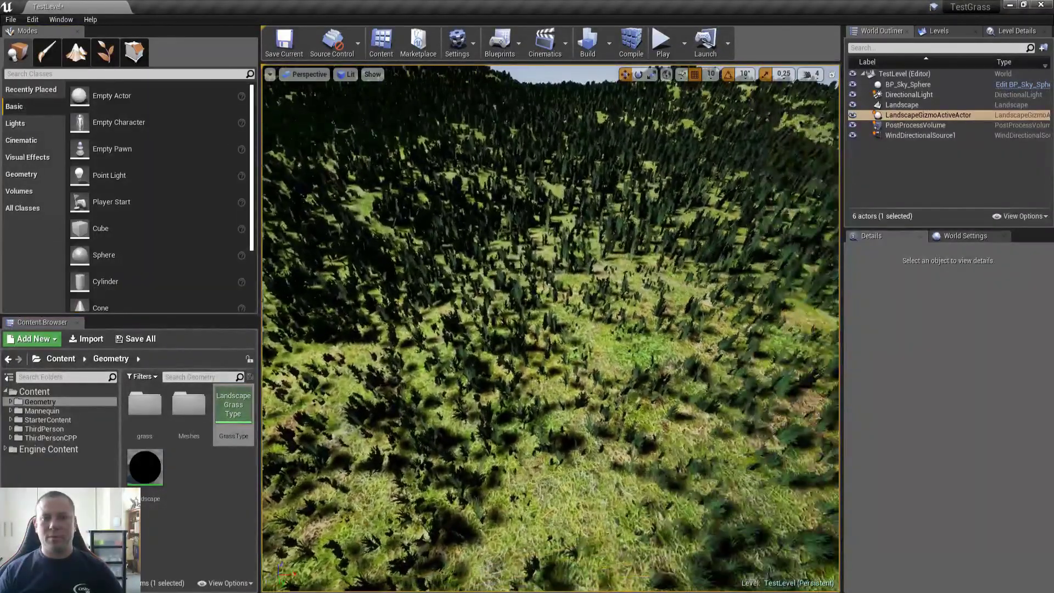
# Examine the grass blades and their lighting up close from several directions in the full-screen editor viewport
pyautogui.press('w')
pyautogui.moveTo(551, 329); pyautogui.dragTo(574, 236, button='right')
pyautogui.press('w')
pyautogui.press('w')
pyautogui.press('F11')
pyautogui.press('s')
pyautogui.press('w')
pyautogui.press('d')
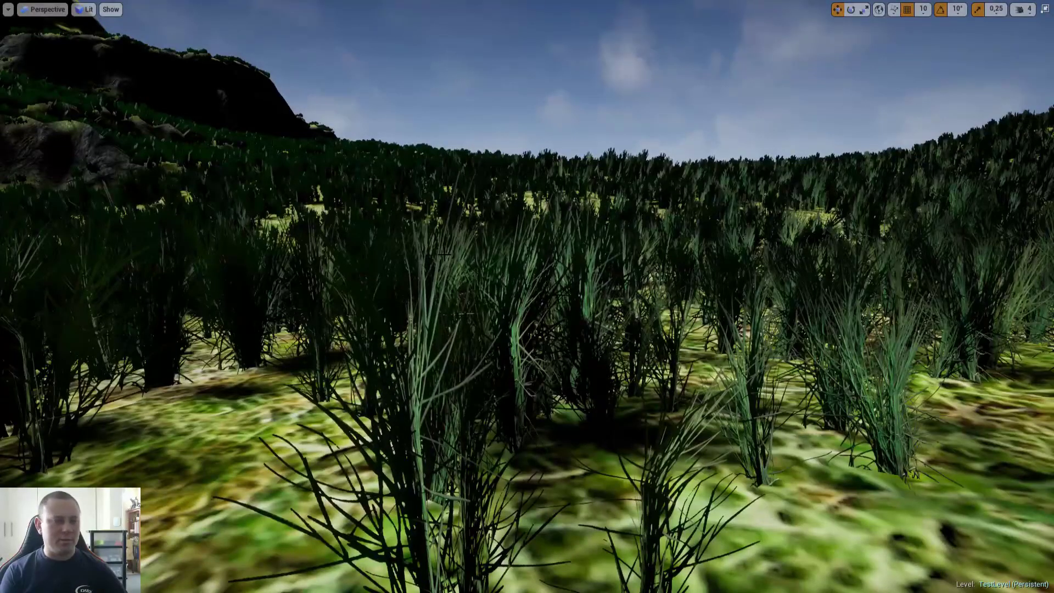
pyautogui.moveTo(445, 254); pyautogui.dragTo(659, 269, button='right')
pyautogui.press('w')
pyautogui.press('w')
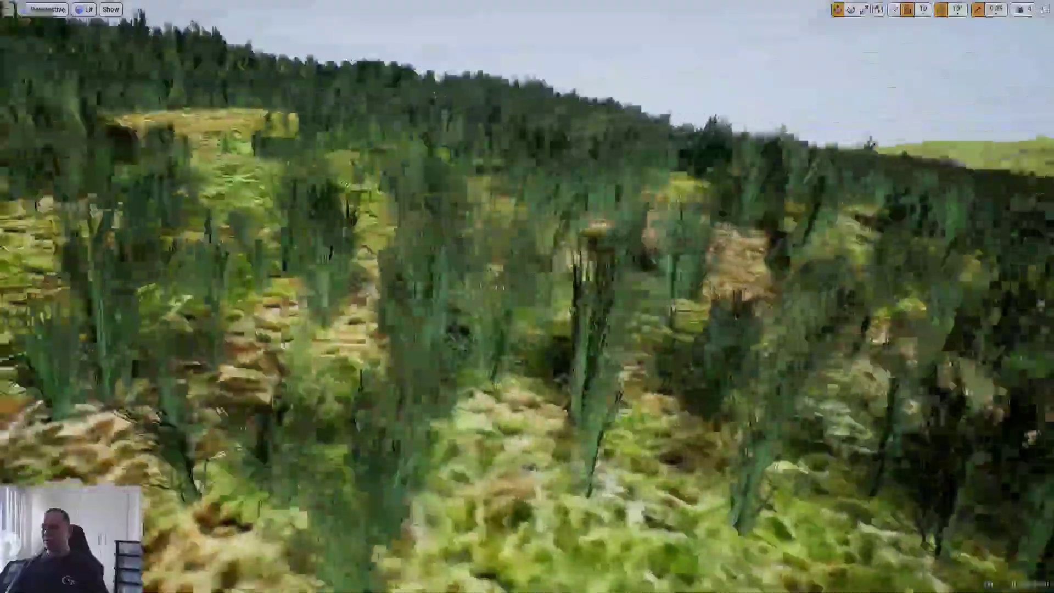
pyautogui.moveTo(659, 269); pyautogui.dragTo(432, 253, button='right')
pyautogui.press('F11')
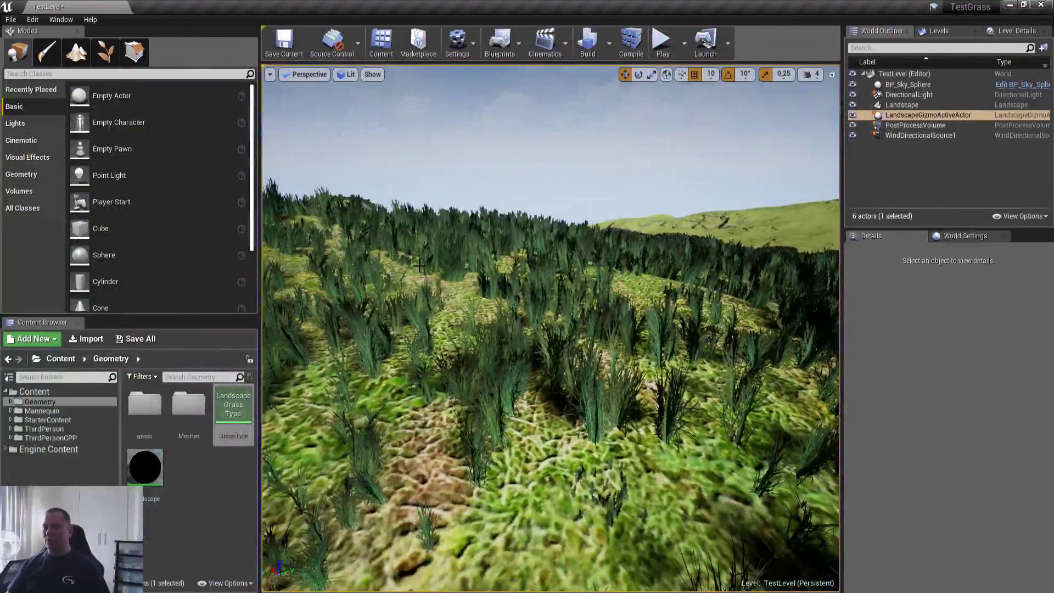
# Switch to SpeedTree Modeler and compare the grass model's colour with the grass in the Unreal Editor viewport
pyautogui.hotkey('alt', 'Tab')
pyautogui.hotkey('alt', 'Tab')
pyautogui.hotkey('alt', 'Tab')
pyautogui.hotkey('alt', 'Tab')
pyautogui.hotkey('alt', 'Tab')
pyautogui.hotkey('alt', 'Tab')
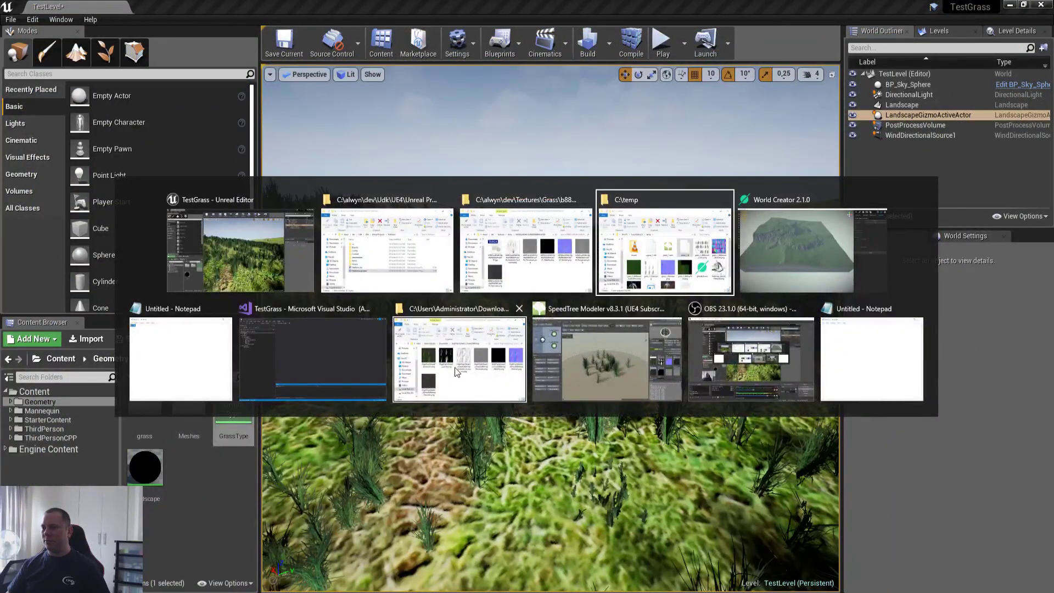
pyautogui.hotkey('alt', 'Tab')
pyautogui.hotkey('alt', 'Tab')
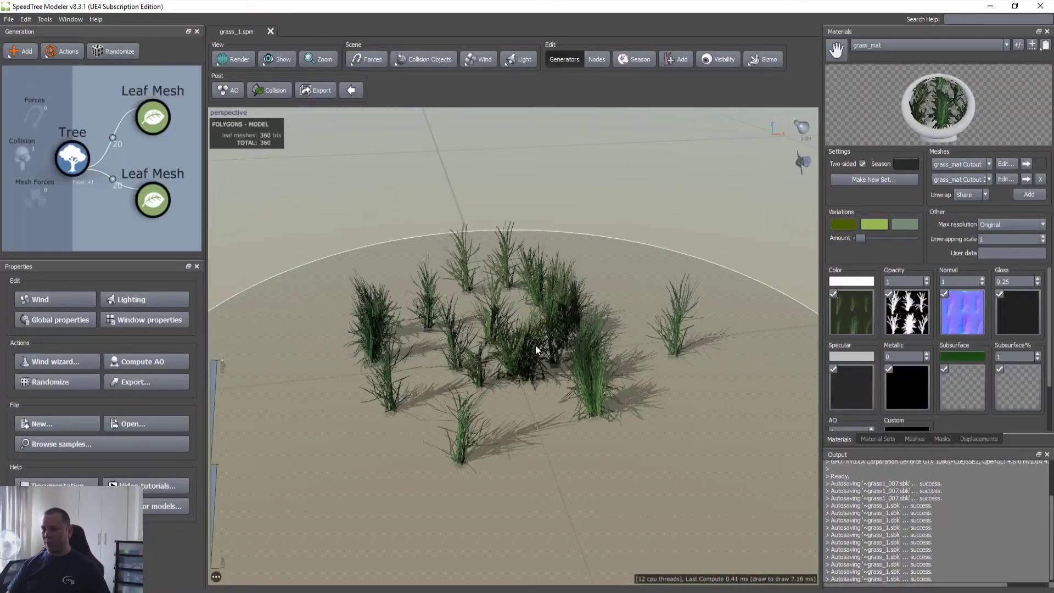
pyautogui.hotkey('alt', 'Tab')
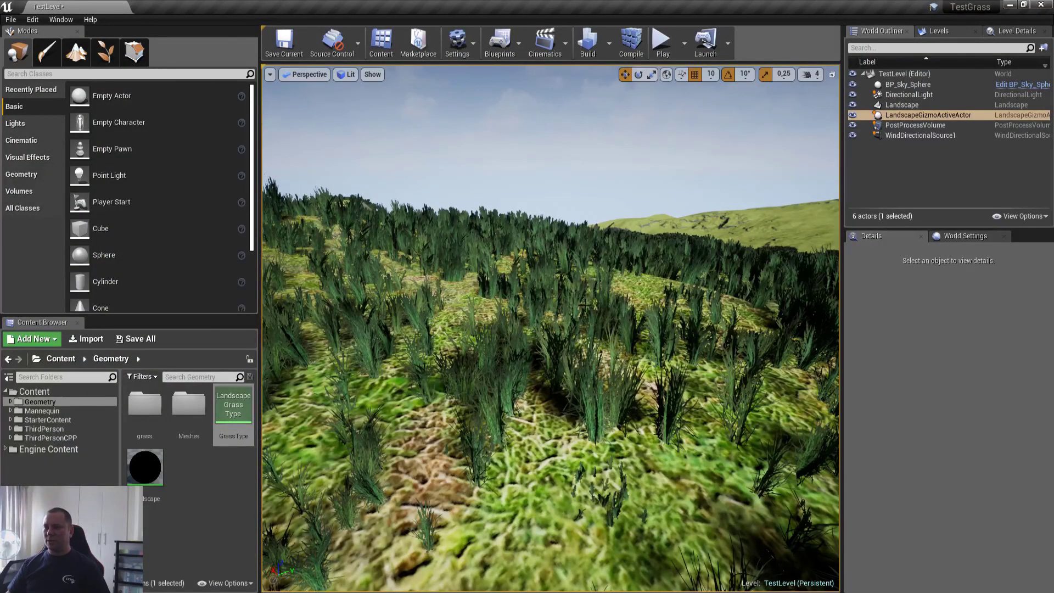
pyautogui.moveTo(532, 323); pyautogui.dragTo(520, 376, button='right')
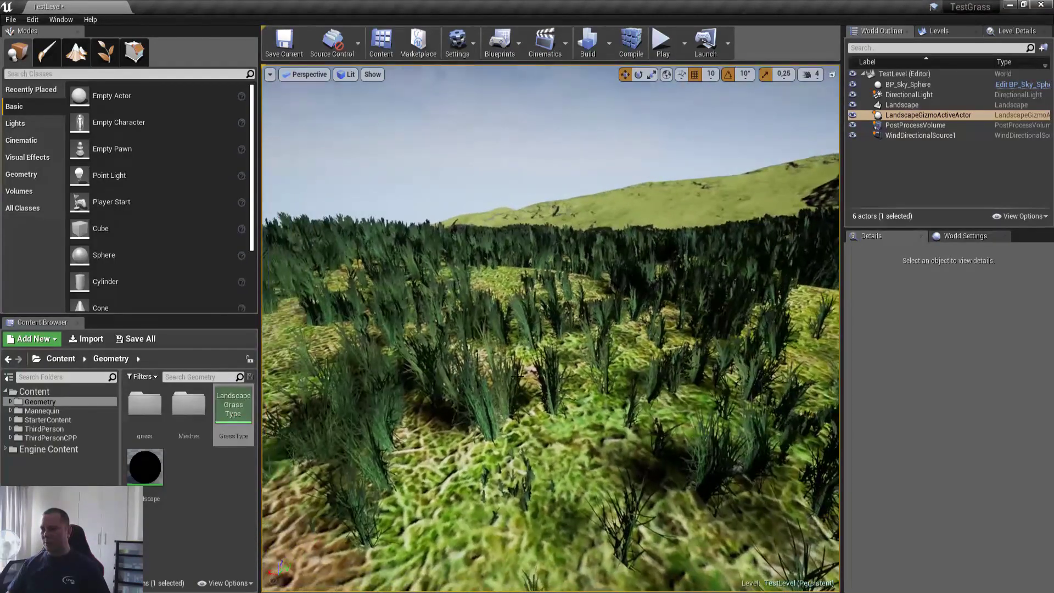
pyautogui.hotkey('alt', 'Tab')
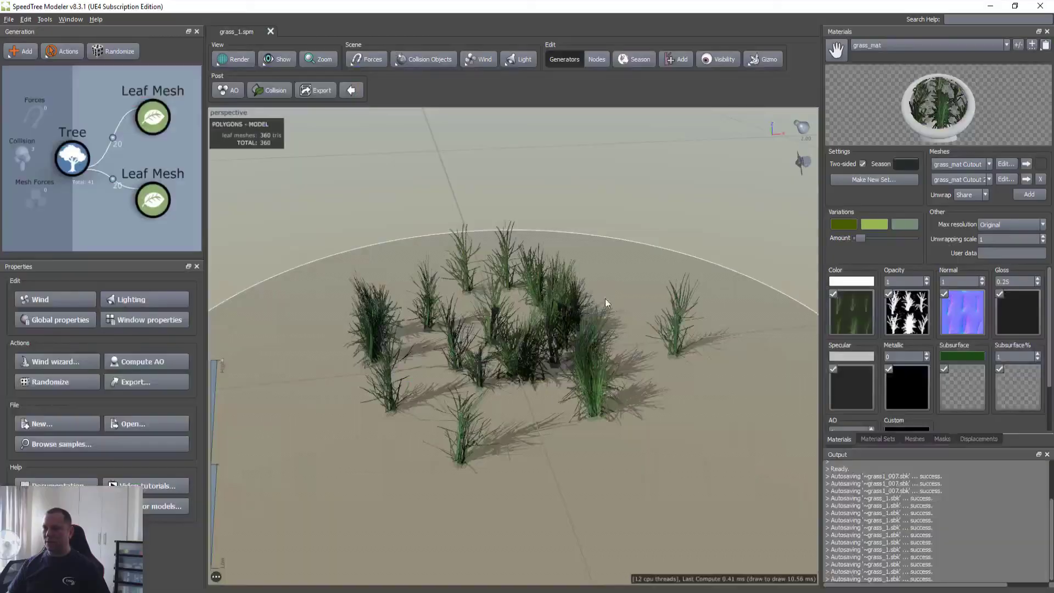
# Brighten the Subsurface colour of grass_mat by raising its V value to 0.604
pyautogui.rightClick(566, 347)
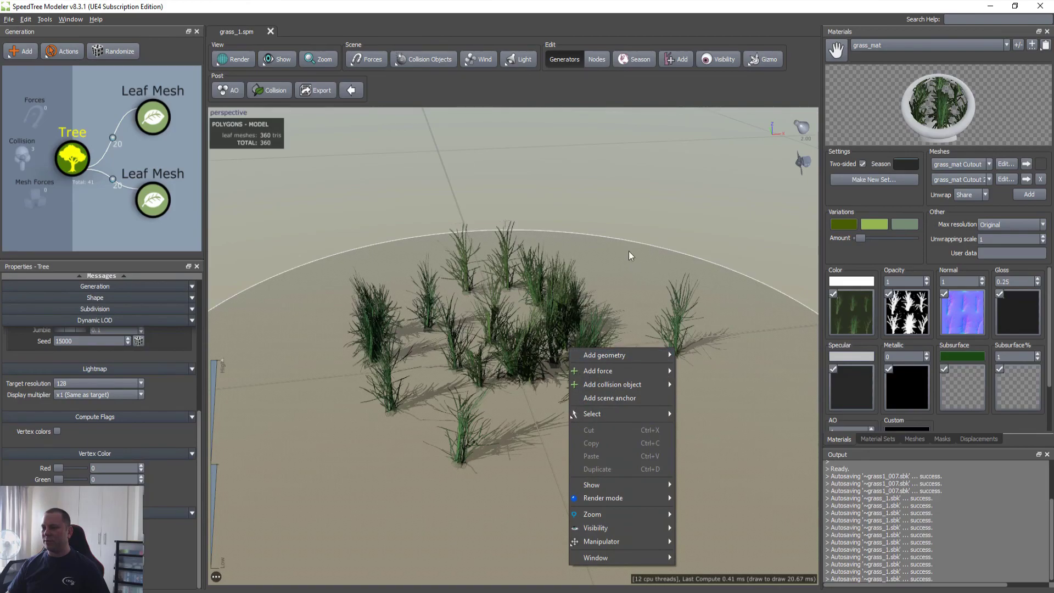
pyautogui.click(740, 262)
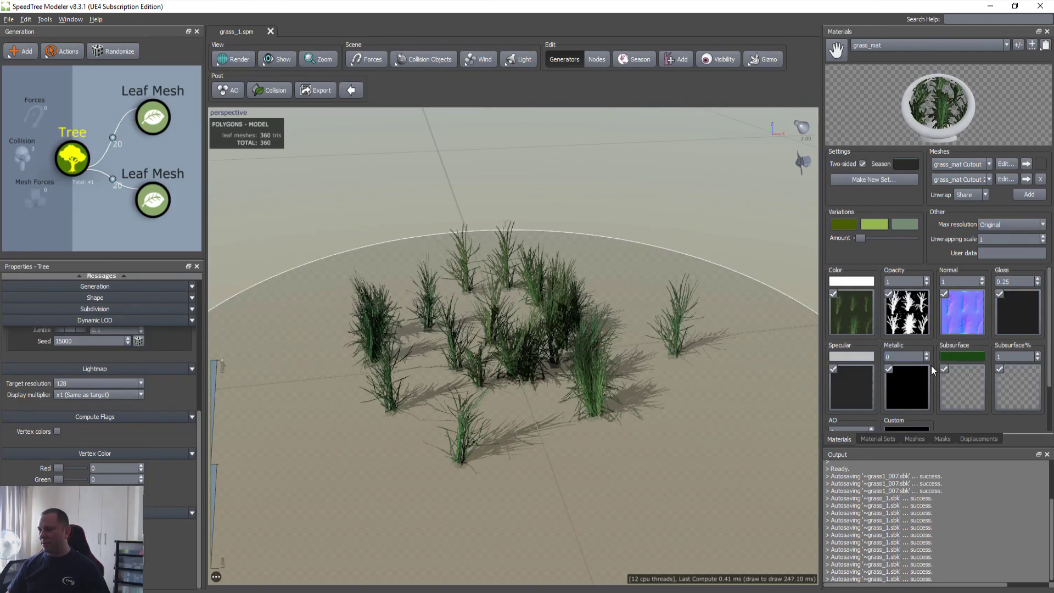
pyautogui.scroll(-2, 931, 366)
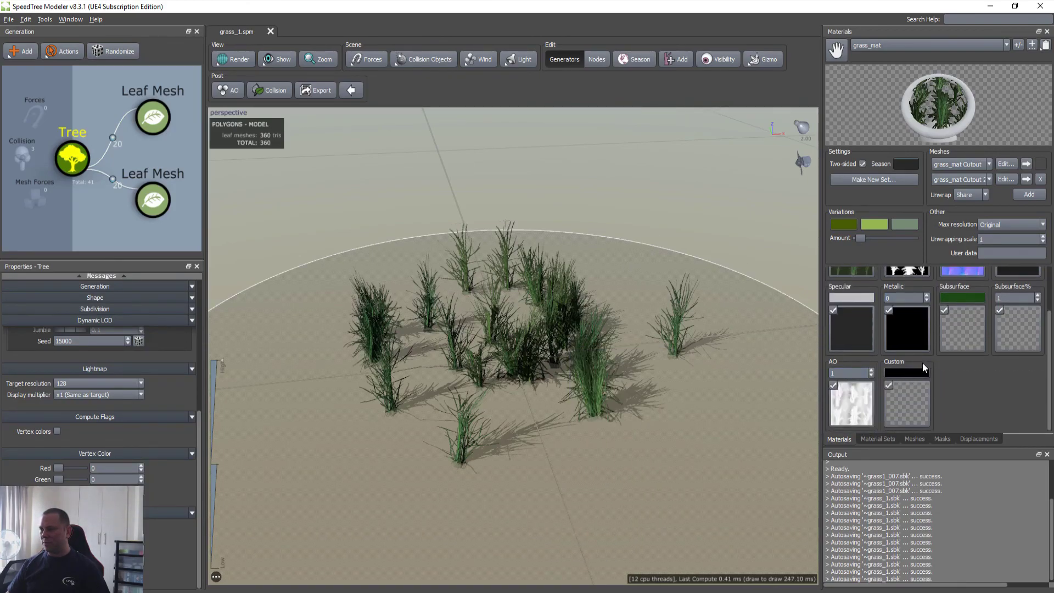
pyautogui.scroll(2, 933, 365)
pyautogui.click(966, 357)
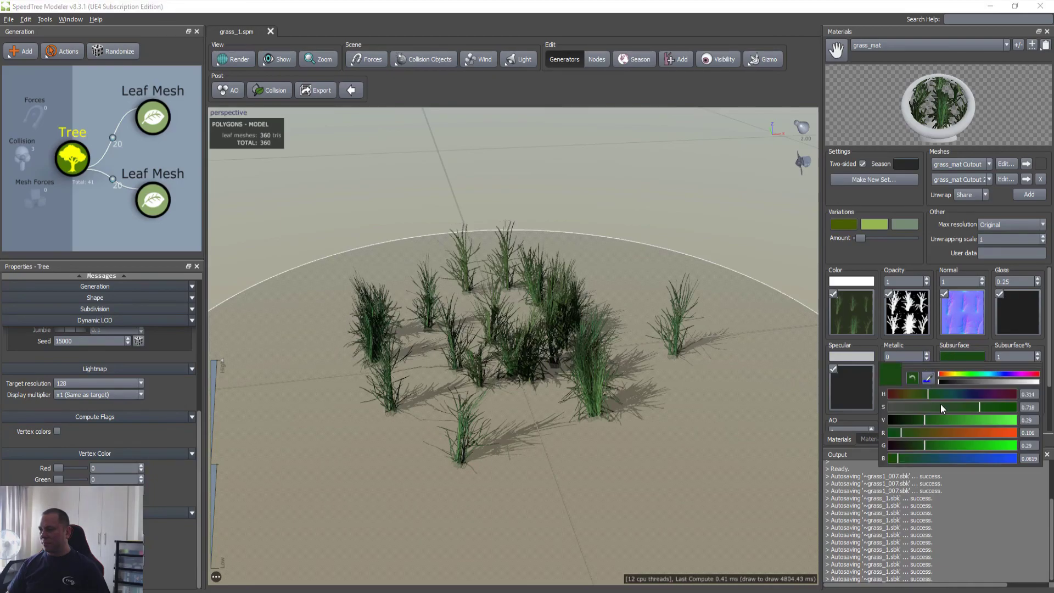
pyautogui.moveTo(924, 420); pyautogui.dragTo(968, 425)
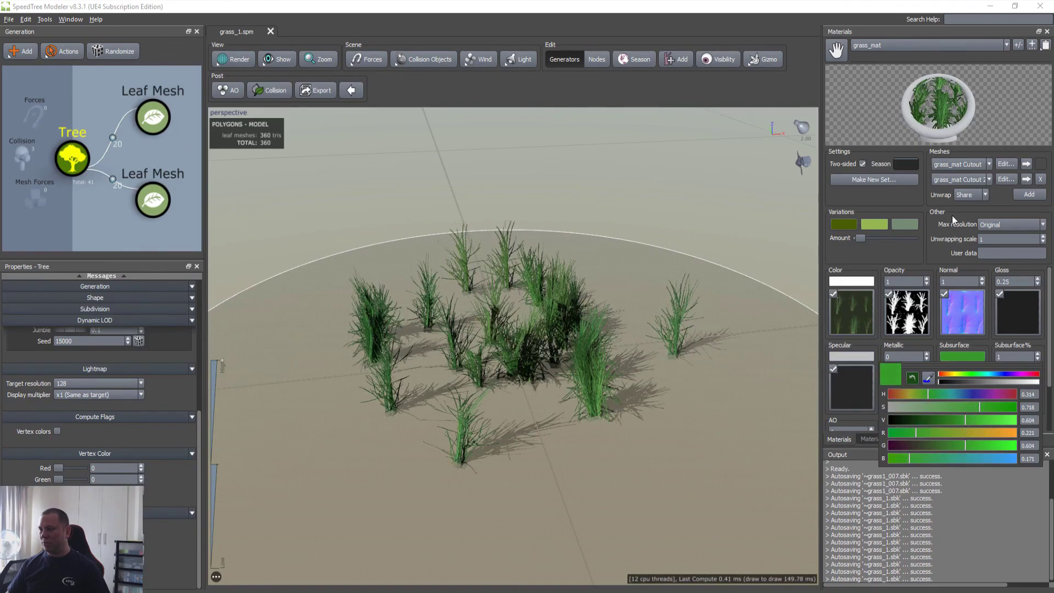
# Examine the shading and subsurface colour of the grass model from several directions in the perspective view
pyautogui.click(898, 198)
pyautogui.moveTo(546, 373); pyautogui.dragTo(502, 371)
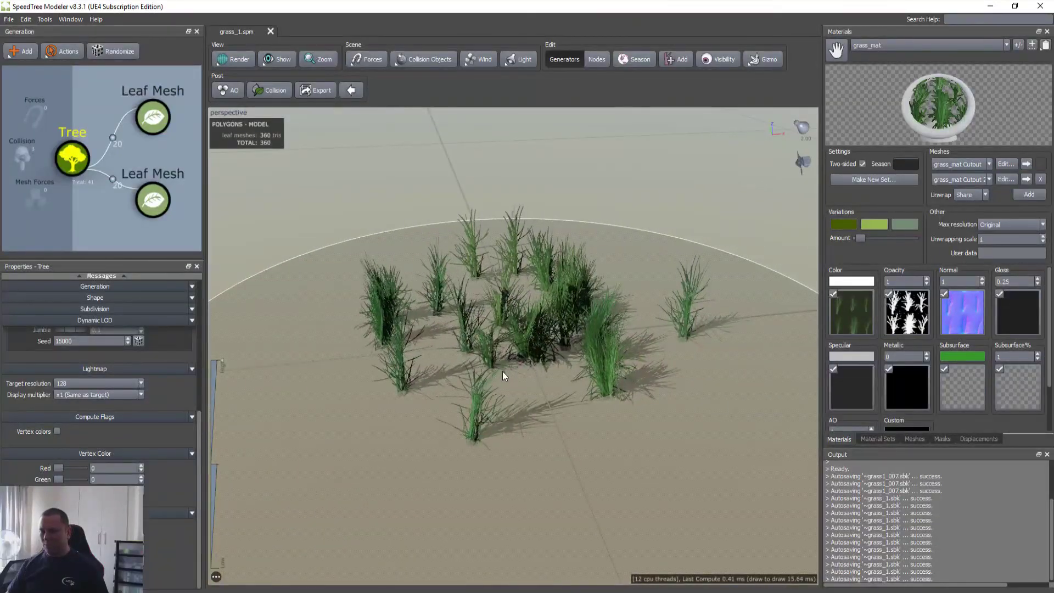
pyautogui.moveTo(569, 371); pyautogui.dragTo(589, 378)
pyautogui.moveTo(508, 364); pyautogui.dragTo(518, 379)
pyautogui.moveTo(576, 312); pyautogui.dragTo(555, 341)
pyautogui.scroll(4, 637, 334)
pyautogui.moveTo(638, 333); pyautogui.dragTo(536, 337)
pyautogui.scroll(-3, 628, 336)
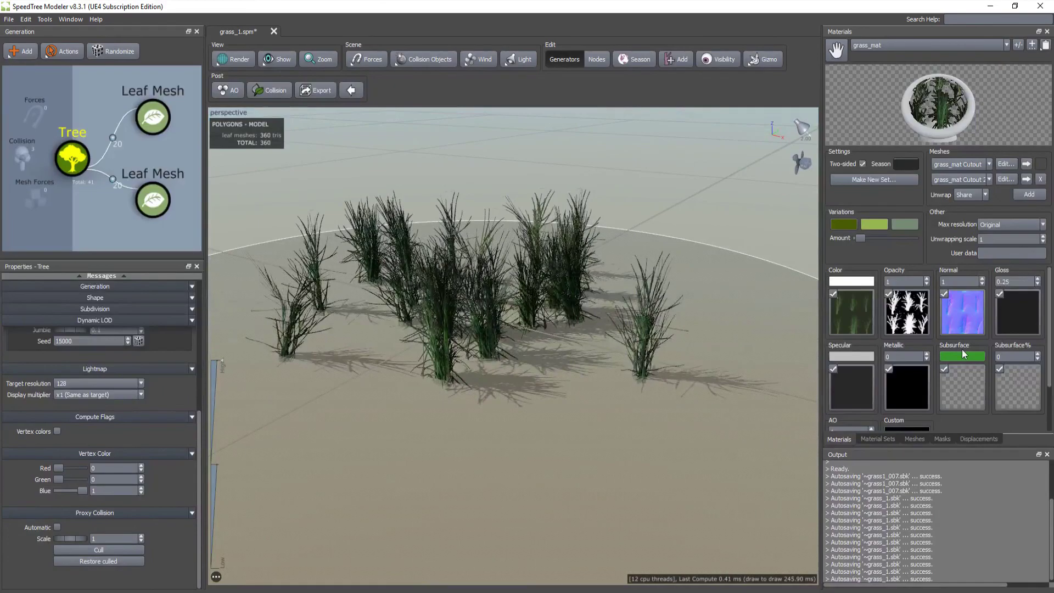
# Restore the Subsurface% of grass_mat to 1 and view the shaded grass
pyautogui.write('1')
pyautogui.press('Return')
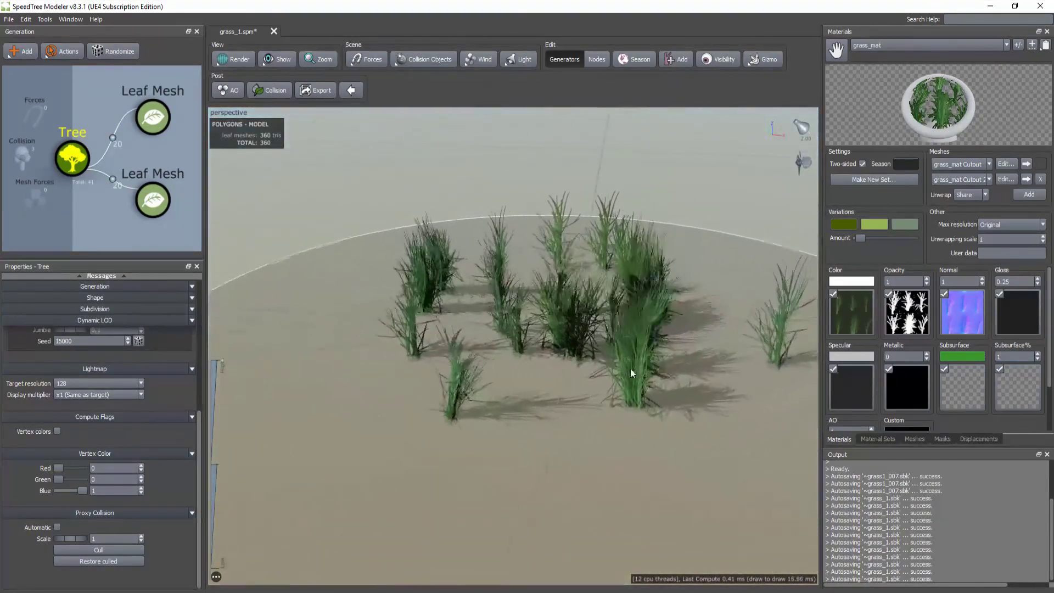
pyautogui.moveTo(630, 369); pyautogui.dragTo(628, 346)
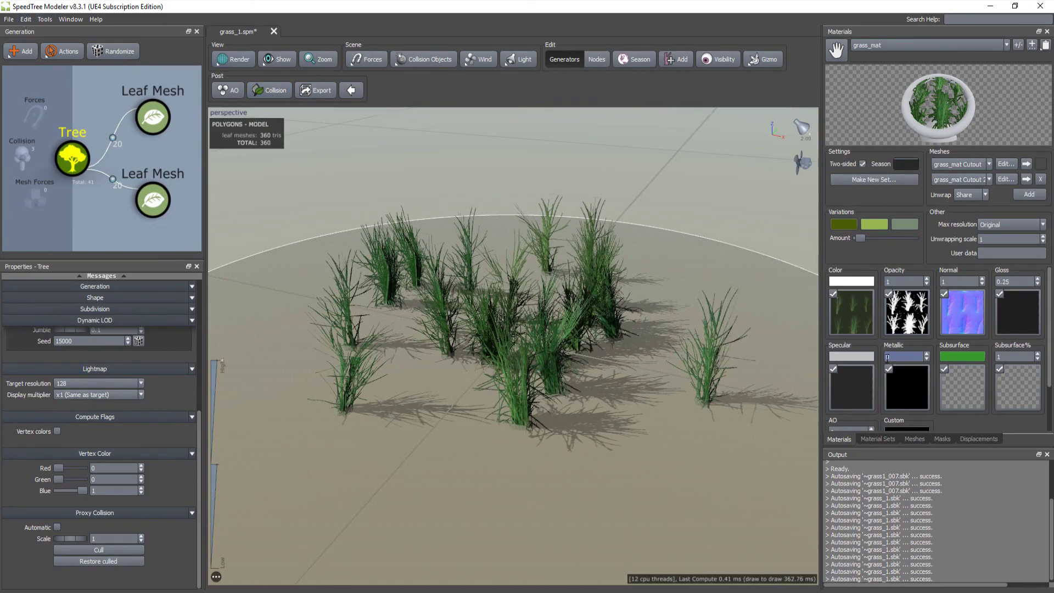
# Try an AO value of 0.3 on grass_mat, restore it to 1 and check the shading
pyautogui.scroll(-1, 908, 387)
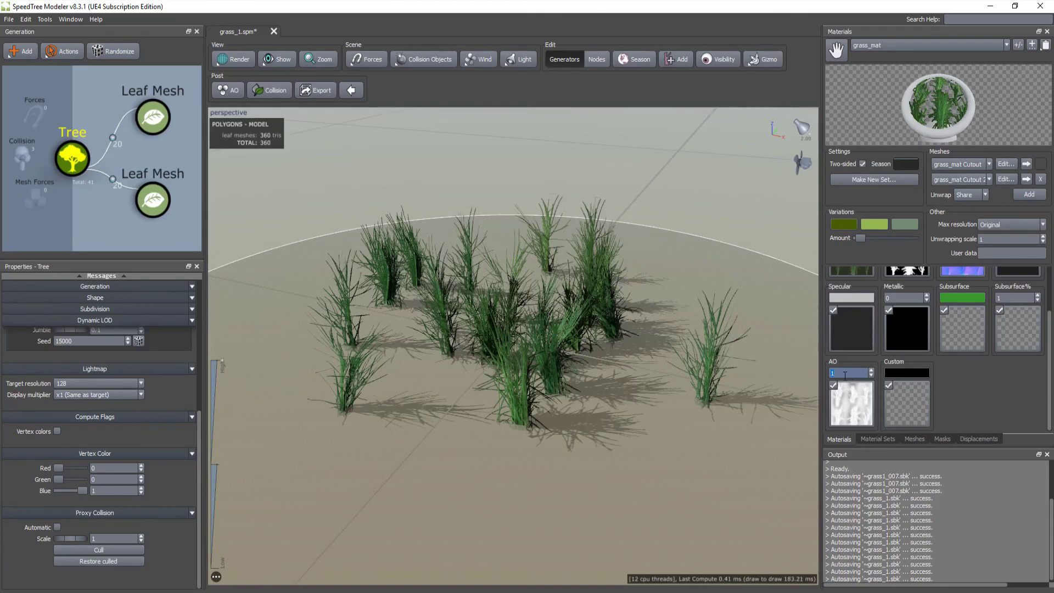
pyautogui.write('0.3')
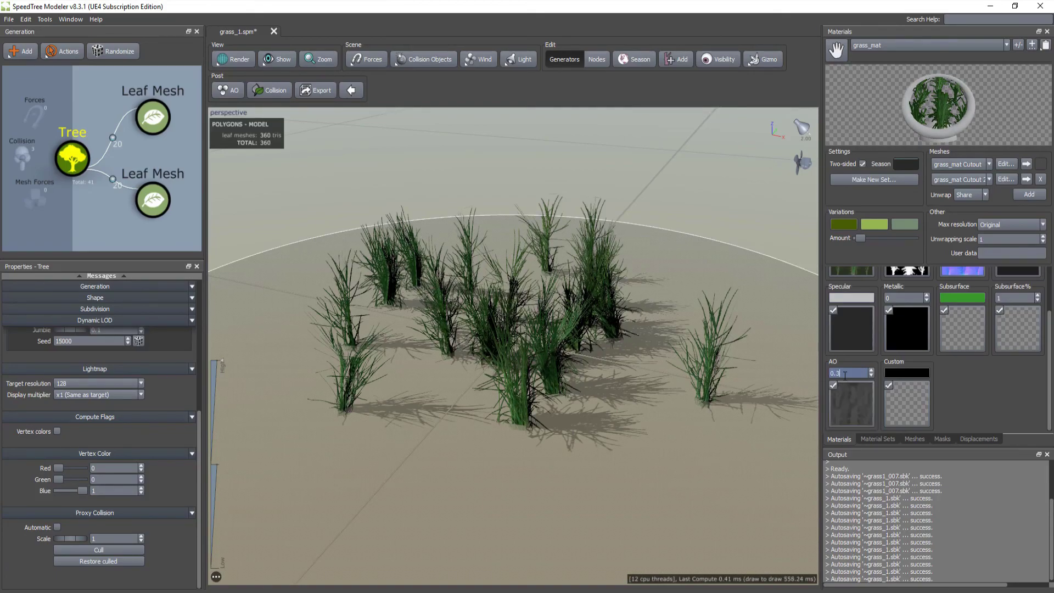
pyautogui.write('1')
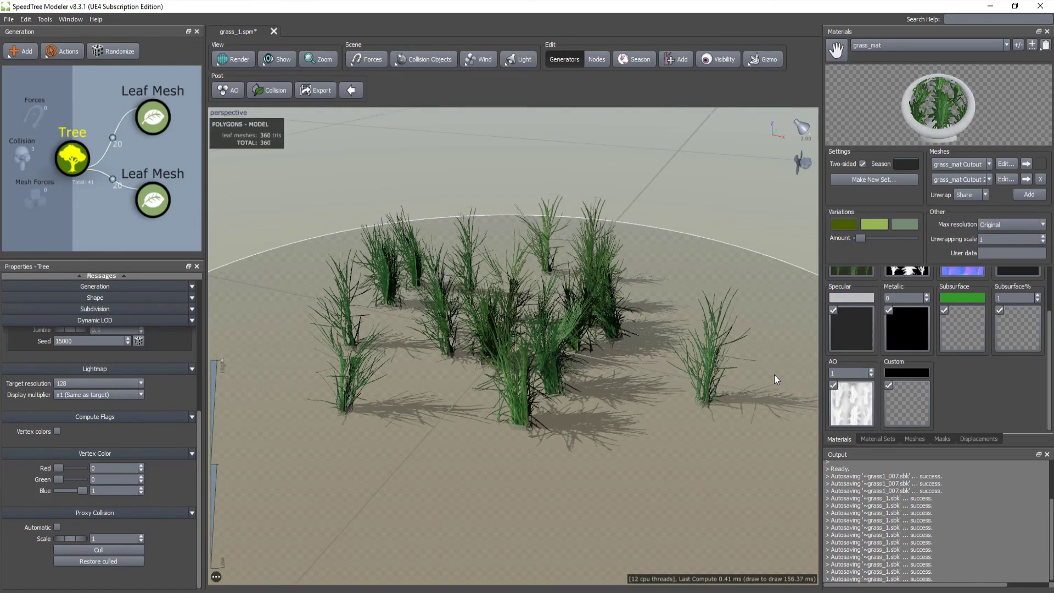
pyautogui.moveTo(464, 318); pyautogui.dragTo(482, 333)
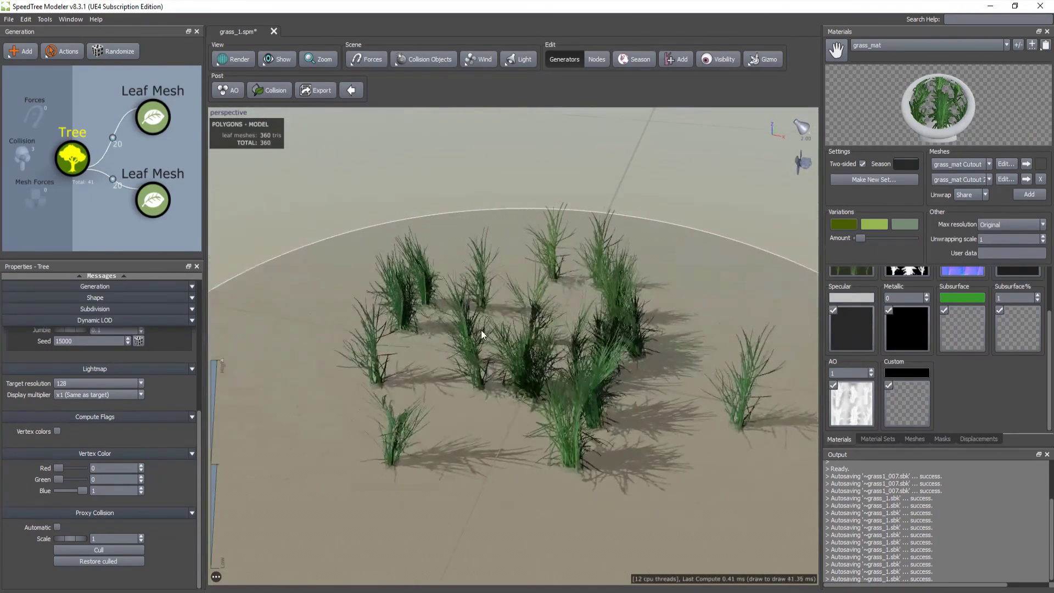
# Set the Number of the first Leaf Mesh generator to 40 and delete the second Leaf Mesh generator
pyautogui.click(153, 117)
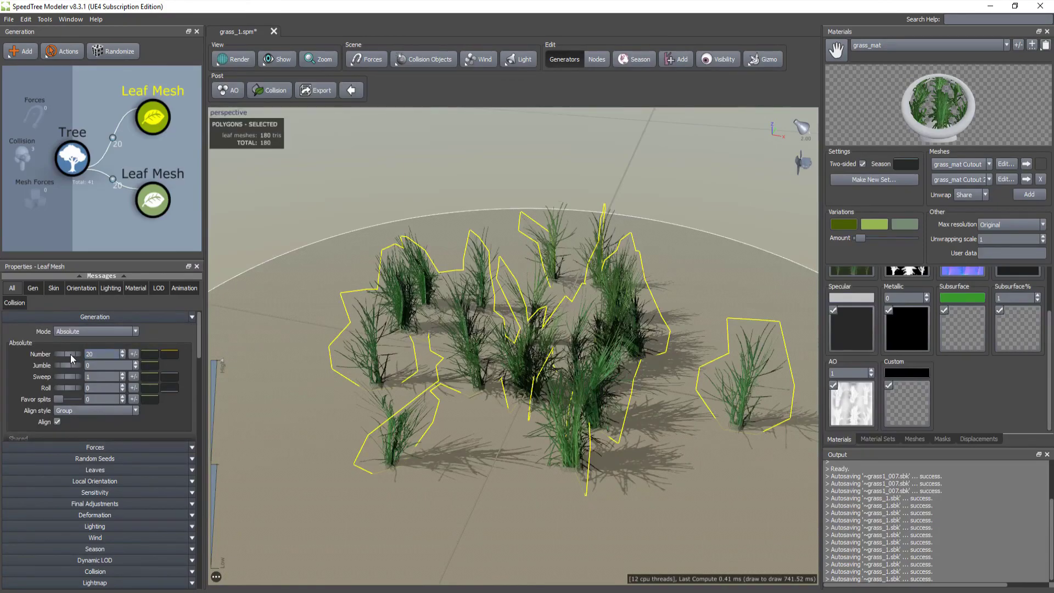
pyautogui.moveTo(60, 355); pyautogui.dragTo(248, 373)
pyautogui.moveTo(624, 360); pyautogui.dragTo(560, 375)
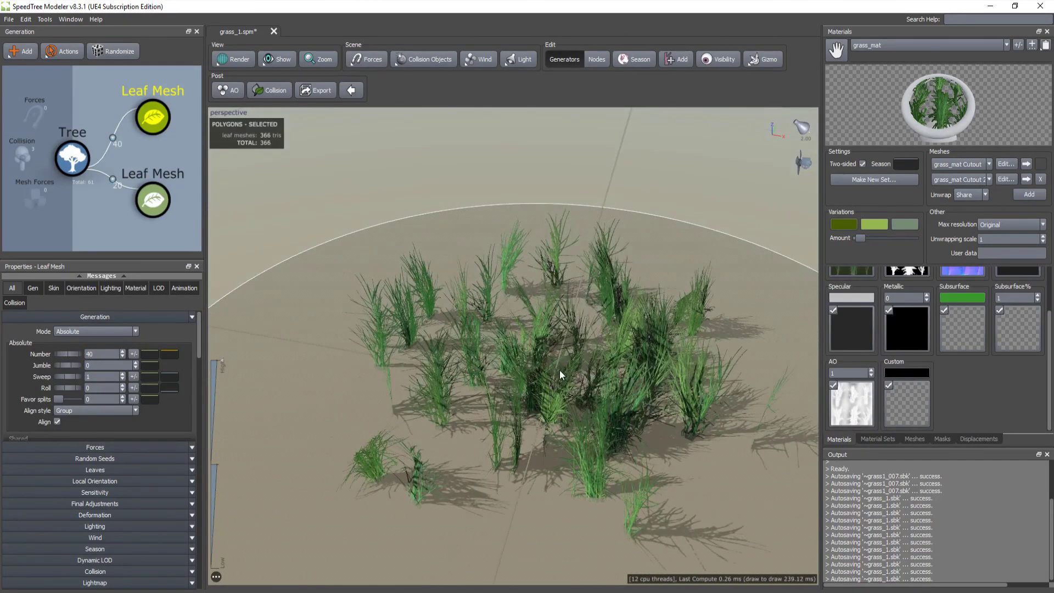
pyautogui.scroll(1, 478, 407)
pyautogui.scroll(-3, 492, 409)
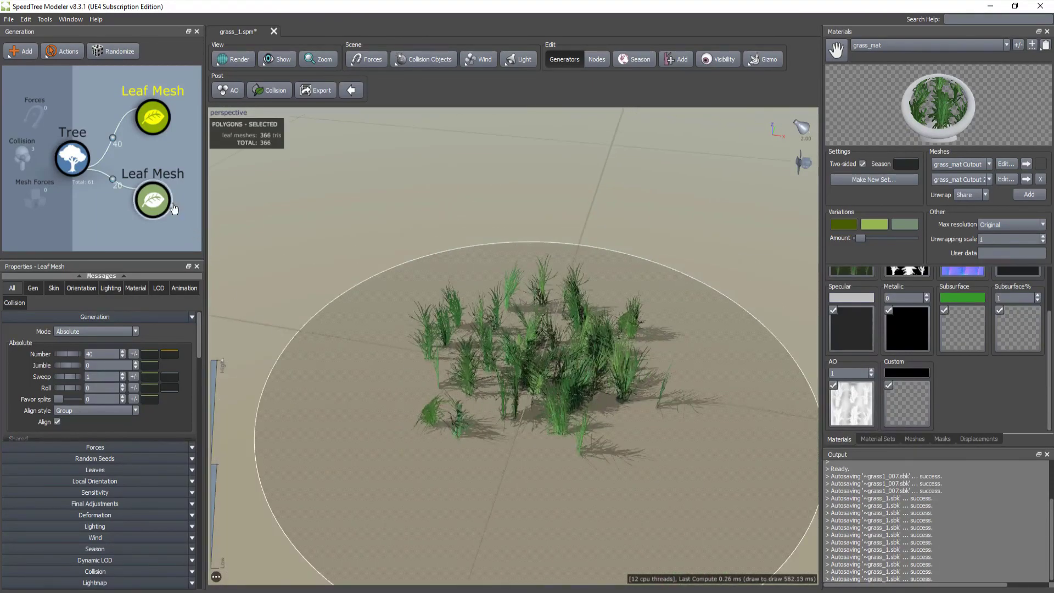
pyautogui.press('Delete')
pyautogui.moveTo(518, 365)
pyautogui.mouseDown()
pyautogui.moveTo(519, 332)
pyautogui.moveTo(519, 365)
pyautogui.mouseUp()
# Spread out the grass by setting the Leaf Mesh generation boundaries to First 0.1 and Last 0.65
pyautogui.click(164, 154)
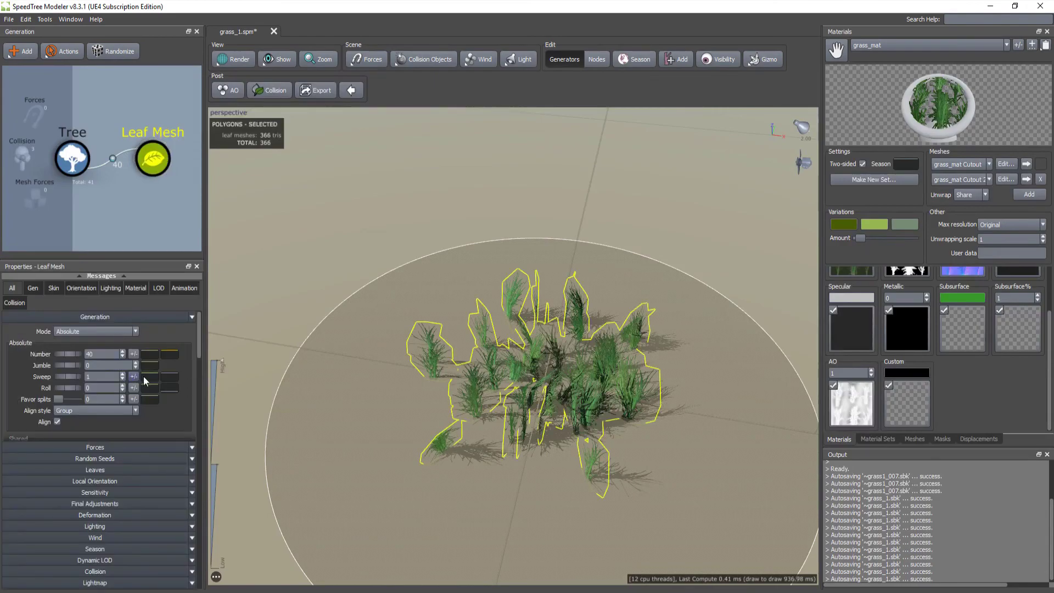
pyautogui.scroll(-3, 183, 380)
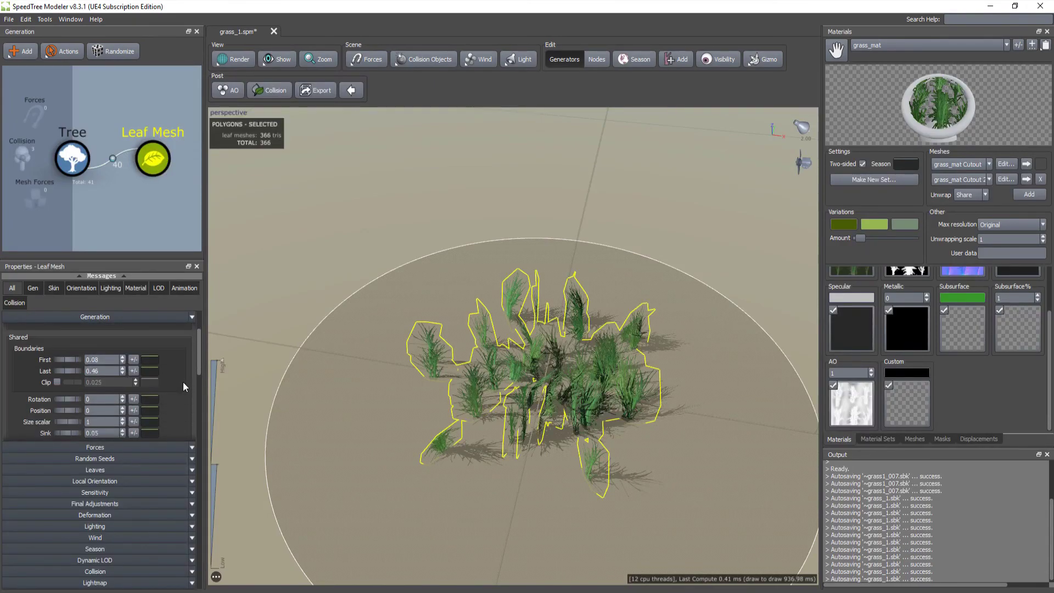
pyautogui.moveTo(67, 370)
pyautogui.mouseDown()
pyautogui.moveTo(84, 373)
pyautogui.moveTo(68, 371)
pyautogui.moveTo(78, 358)
pyautogui.moveTo(65, 358)
pyautogui.moveTo(74, 370)
pyautogui.mouseUp()
pyautogui.moveTo(462, 347); pyautogui.dragTo(303, 345)
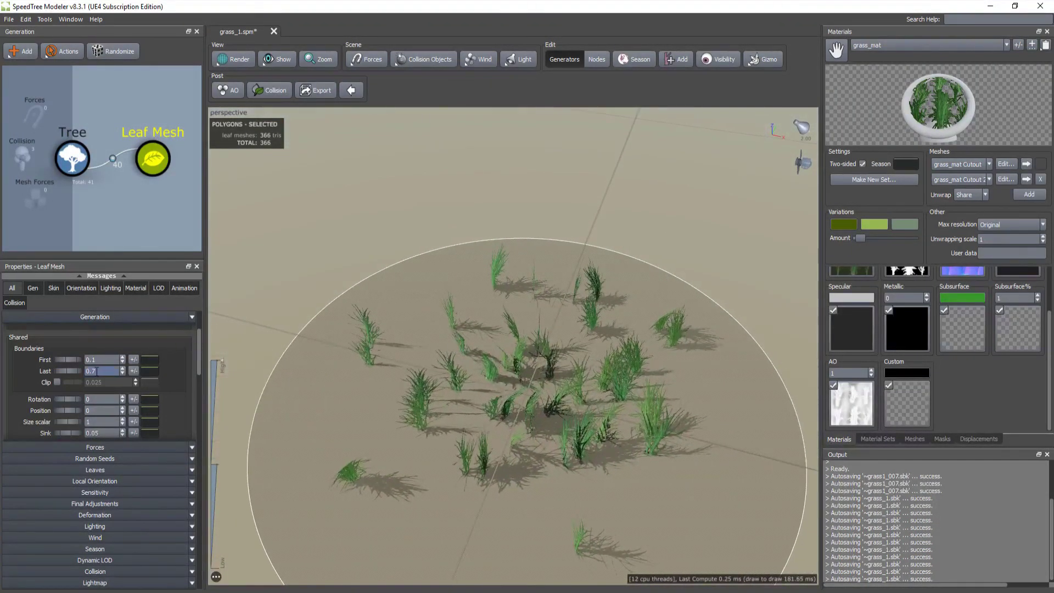
pyautogui.moveTo(68, 358); pyautogui.dragTo(65, 369)
pyautogui.click(153, 158)
pyautogui.moveTo(484, 351); pyautogui.dragTo(476, 314)
pyautogui.click(393, 255)
pyautogui.moveTo(593, 349)
pyautogui.mouseDown()
pyautogui.moveTo(588, 323)
pyautogui.moveTo(590, 336)
pyautogui.mouseUp()
# Switch between the Unreal Editor and SpeedTree Modeler to compare the landscape grass with the modified grass model
pyautogui.hotkey('alt', 'Tab')
pyautogui.moveTo(591, 335); pyautogui.dragTo(565, 358, button='right')
pyautogui.press('w')
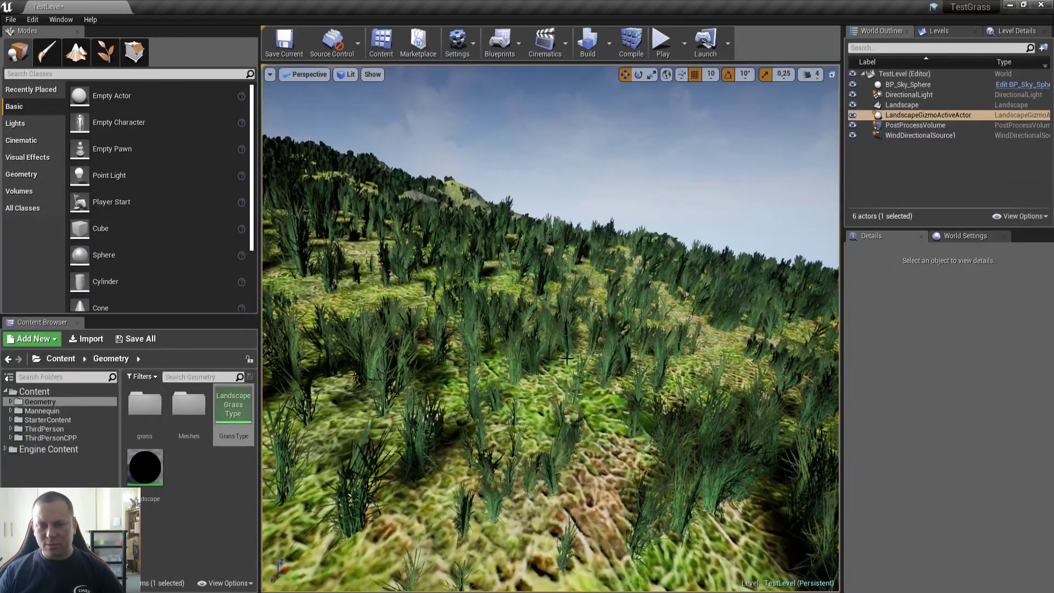
pyautogui.hotkey('alt', 'Tab')
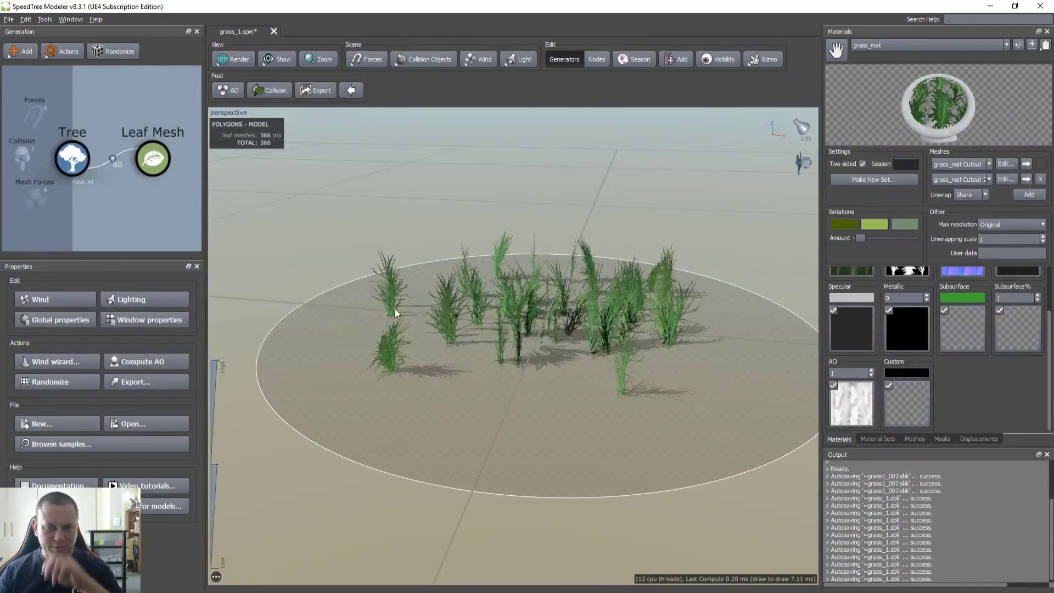
pyautogui.moveTo(468, 346); pyautogui.dragTo(443, 348)
pyautogui.moveTo(361, 358); pyautogui.dragTo(421, 367)
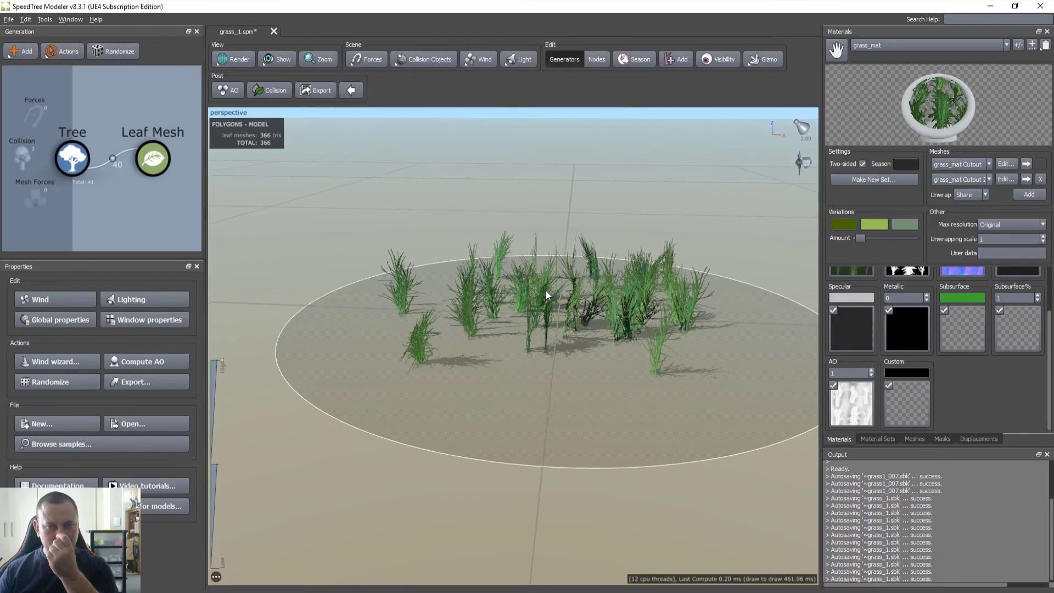
pyautogui.moveTo(450, 344)
pyautogui.mouseDown()
pyautogui.moveTo(493, 360)
pyautogui.moveTo(458, 353)
pyautogui.moveTo(469, 347)
pyautogui.mouseUp()
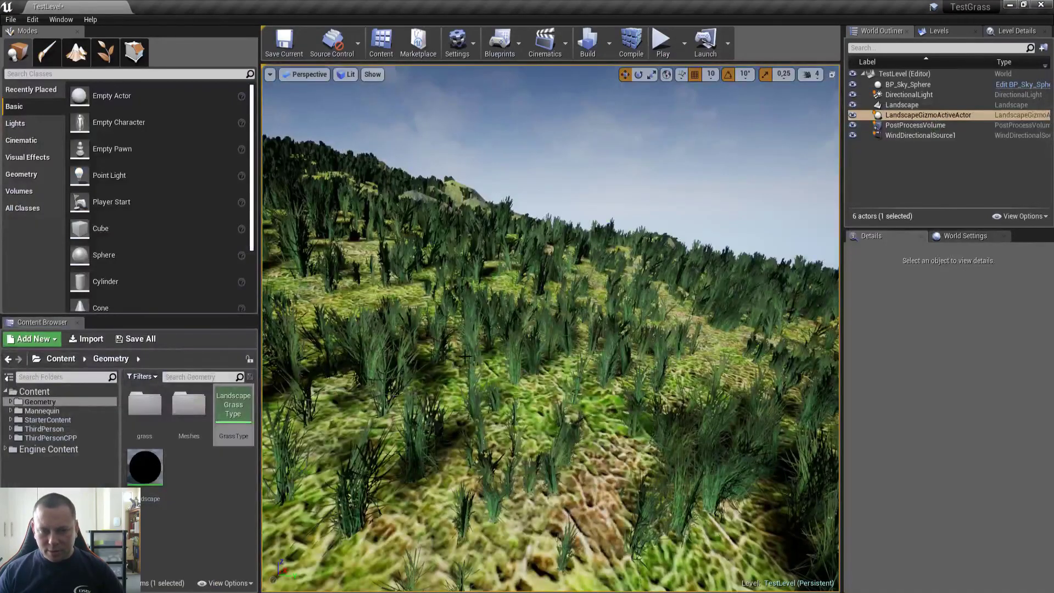
pyautogui.moveTo(572, 341); pyautogui.dragTo(601, 334, button='right')
pyautogui.press('w')
pyautogui.press('w')
pyautogui.press('s')
pyautogui.hotkey('alt', 'Tab')
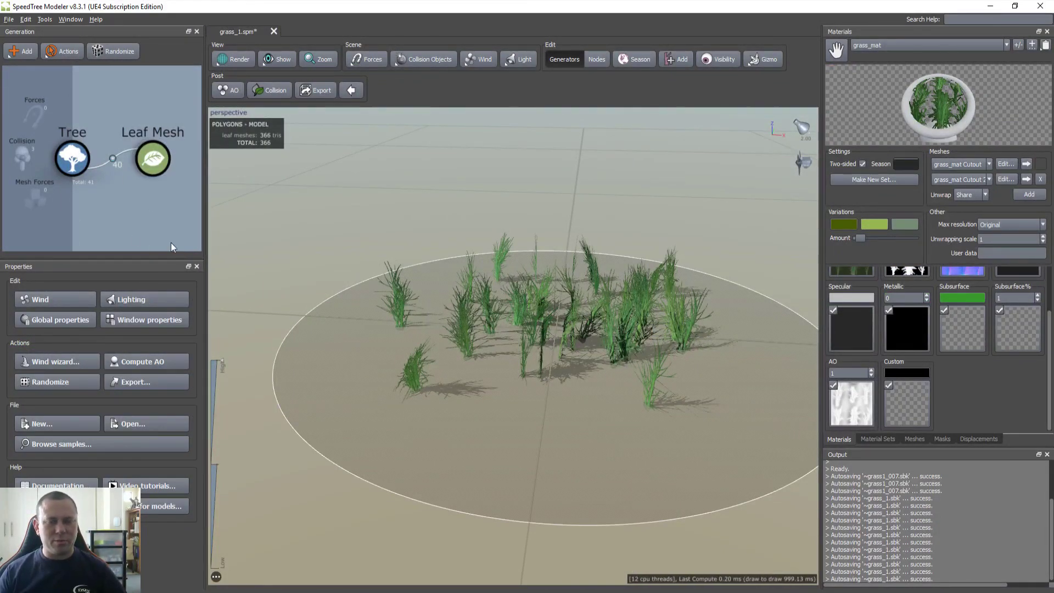
# Reduce the saturation of grass_mat's Subsurface colour by setting its S value to 0.604
pyautogui.moveTo(475, 311); pyautogui.dragTo(535, 316)
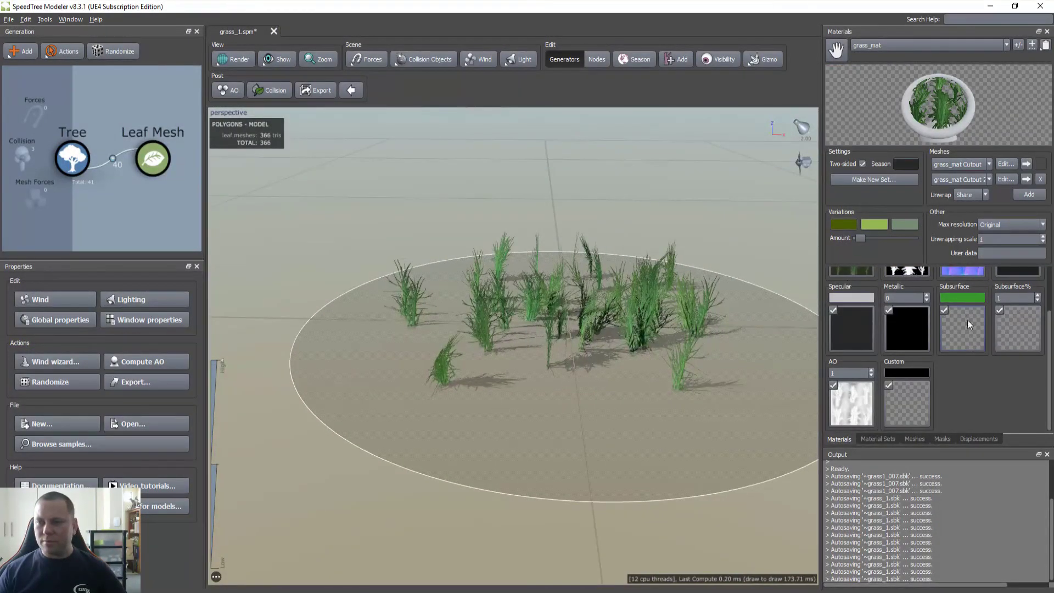
pyautogui.scroll(2, 966, 330)
pyautogui.click(963, 357)
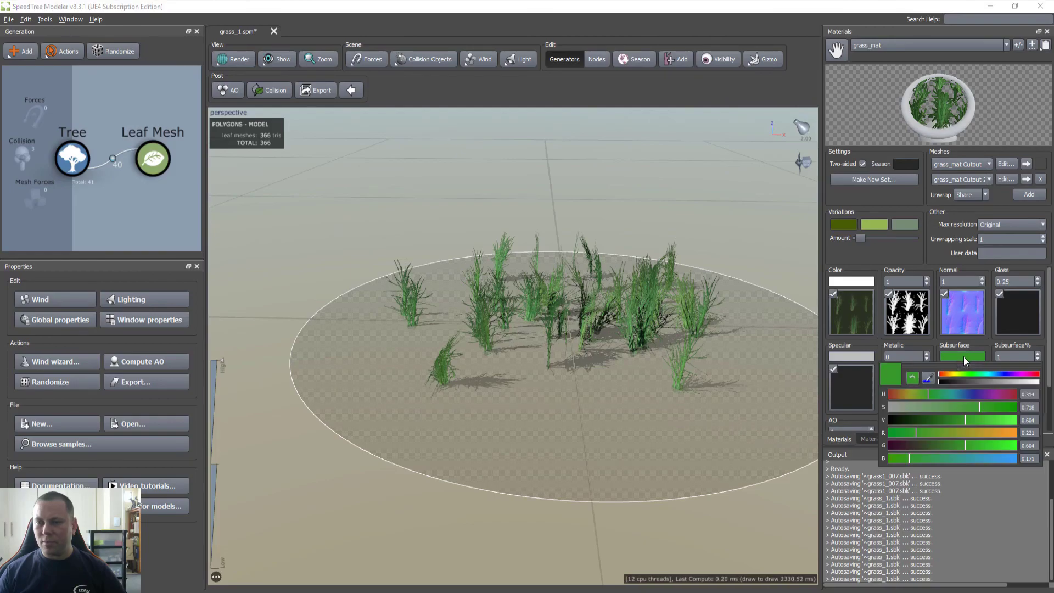
pyautogui.moveTo(977, 406)
pyautogui.mouseDown()
pyautogui.moveTo(1004, 407)
pyautogui.moveTo(948, 409)
pyautogui.moveTo(1045, 415)
pyautogui.moveTo(920, 407)
pyautogui.moveTo(996, 409)
pyautogui.moveTo(966, 409)
pyautogui.mouseUp()
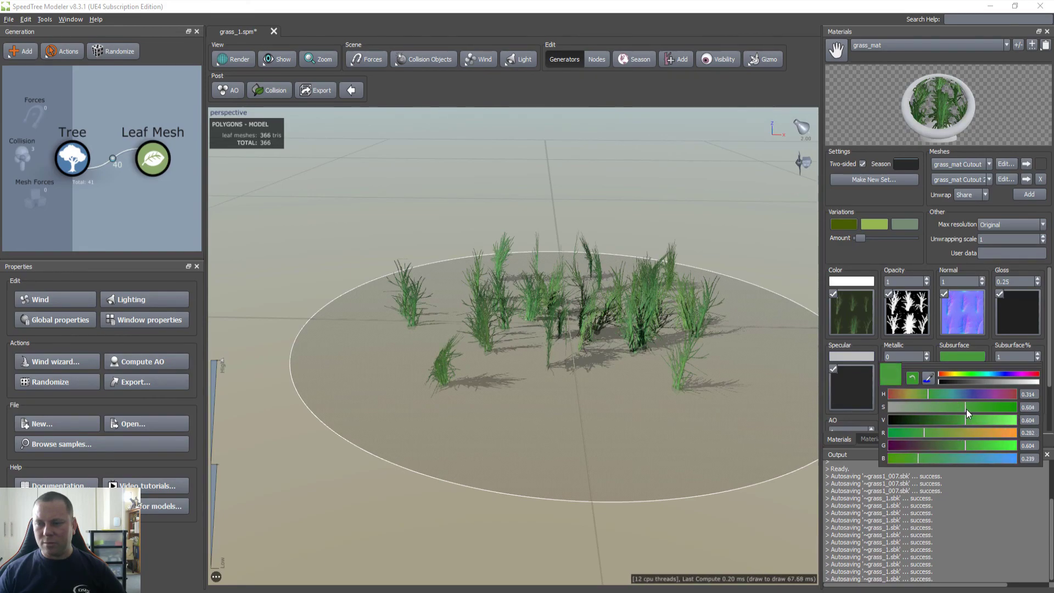
pyautogui.click(878, 202)
pyautogui.moveTo(630, 415)
pyautogui.mouseDown()
pyautogui.moveTo(650, 425)
pyautogui.moveTo(600, 394)
pyautogui.moveTo(630, 425)
pyautogui.moveTo(637, 418)
pyautogui.mouseUp()
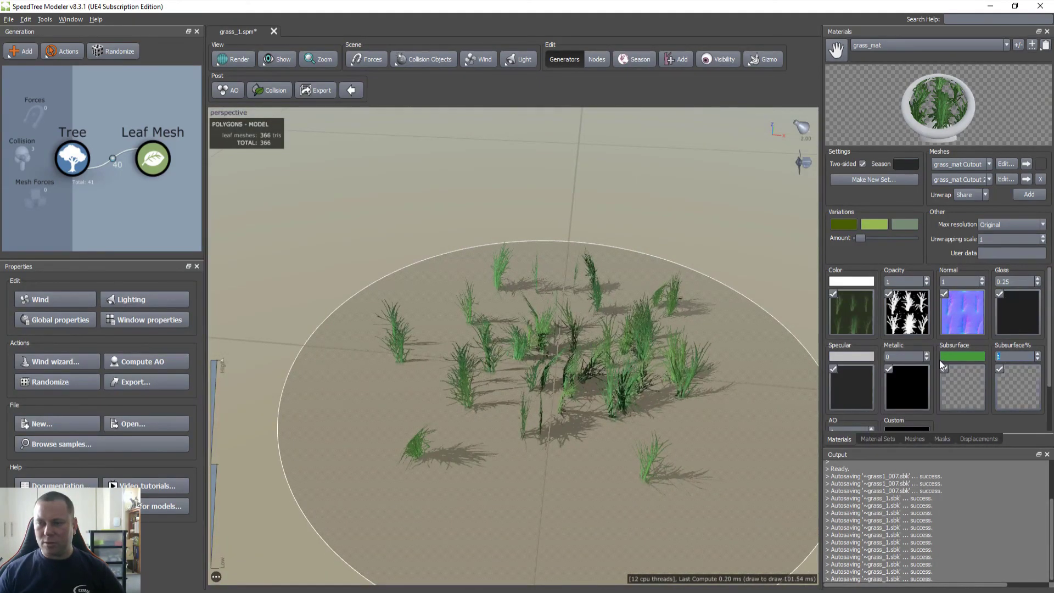
# Set the Subsurface% of grass_mat to 0.5 and save the grass model
pyautogui.write('0.5')
pyautogui.press('Return')
pyautogui.moveTo(648, 346); pyautogui.dragTo(546, 328)
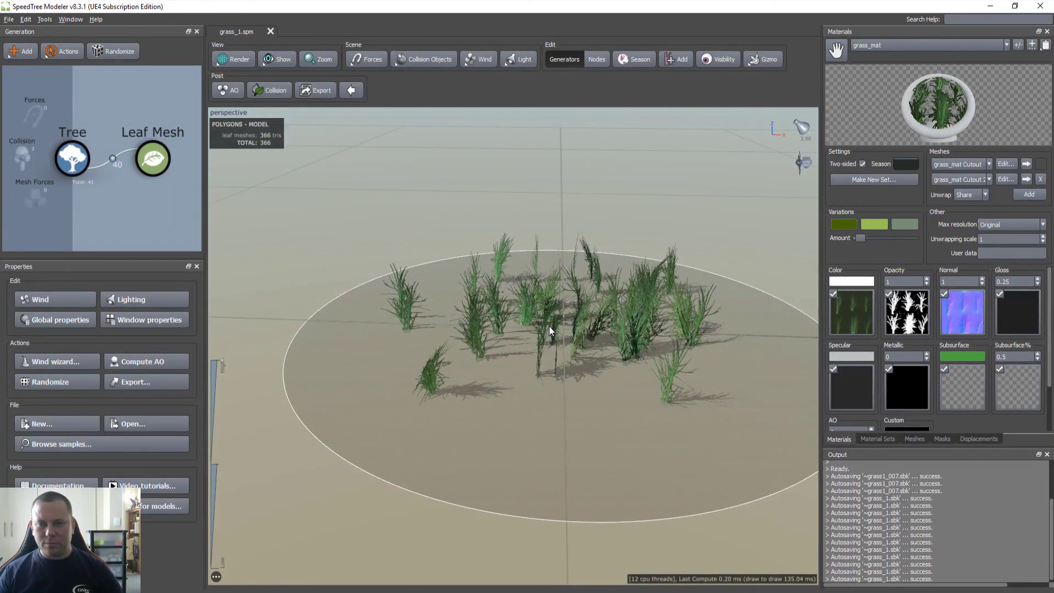
pyautogui.moveTo(509, 288)
pyautogui.mouseDown()
pyautogui.moveTo(507, 301)
pyautogui.moveTo(522, 297)
pyautogui.mouseUp()
# Close grass_1.spm and reopen it from the C:/temp folder
pyautogui.click(148, 161)
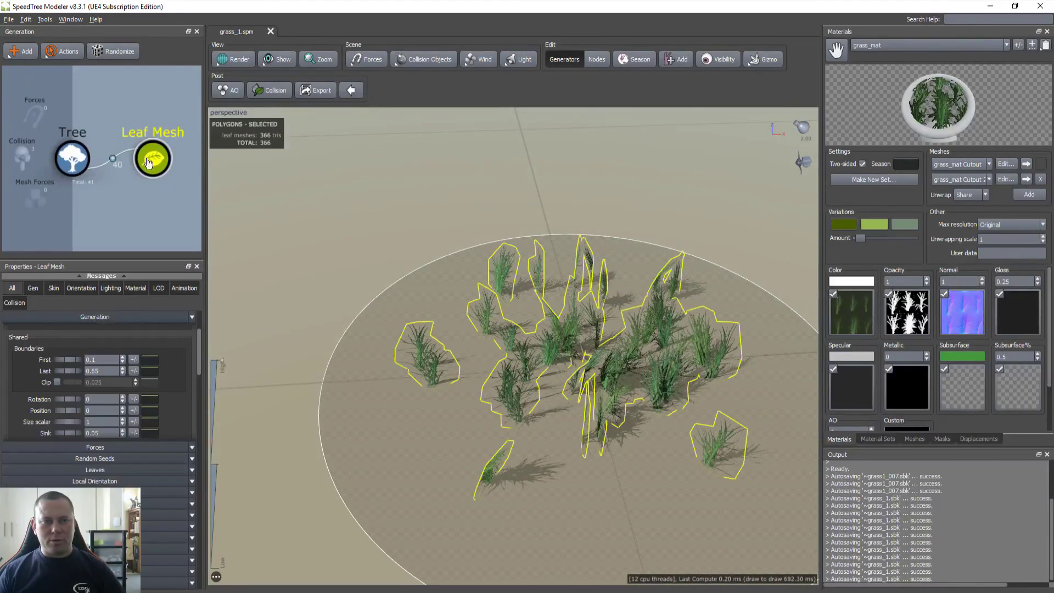
pyautogui.hotkey('ctrl', 'w')
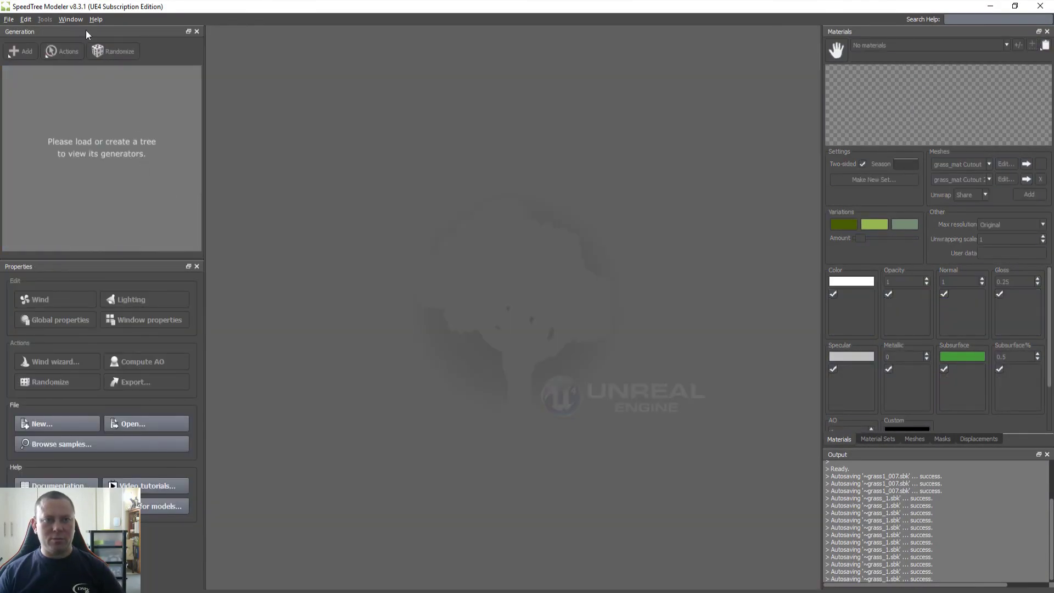
pyautogui.hotkey('ctrl', 'o')
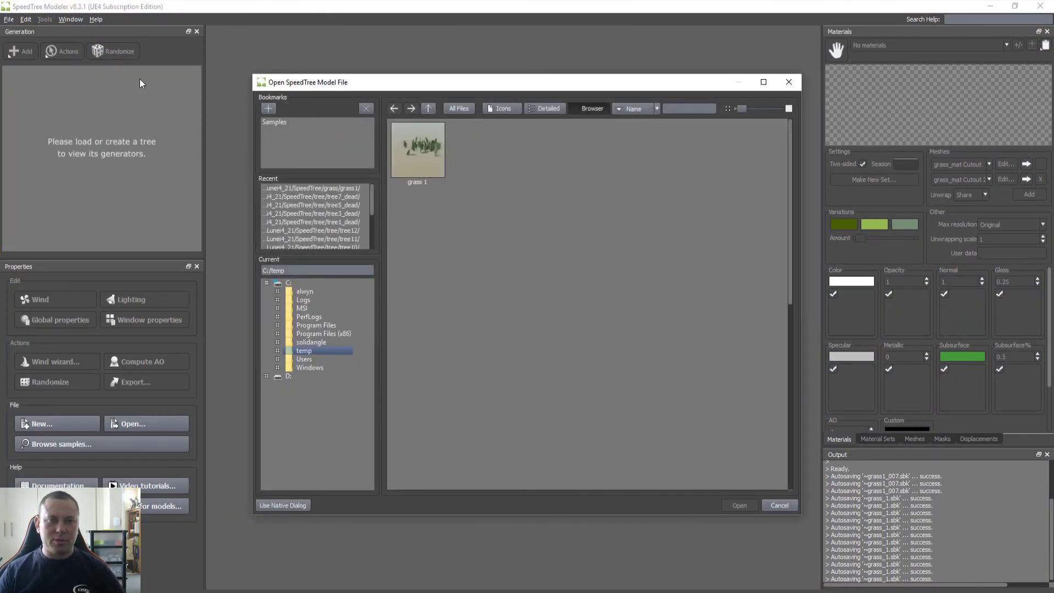
pyautogui.doubleClick(410, 158)
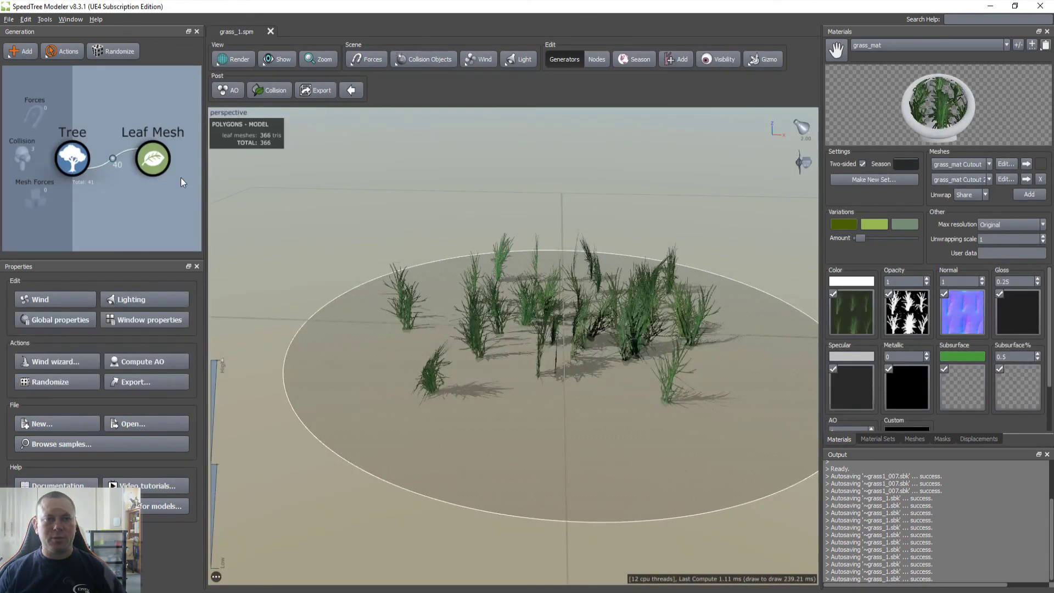
# Duplicate the Leaf Mesh generator and connect the copy to the Tree node
pyautogui.click(161, 163)
pyautogui.hotkey('ctrl', 'c')
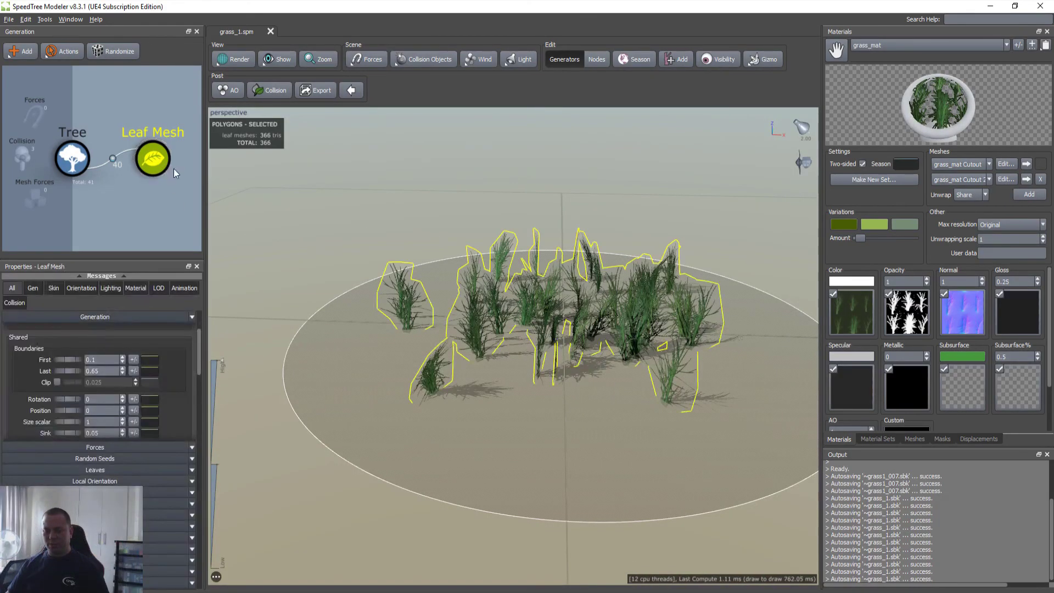
pyautogui.hotkey('ctrl', 'v')
pyautogui.moveTo(154, 205); pyautogui.dragTo(79, 170)
# Set the Right value in the copied Leaf Mesh's Final Adjustments to 0.5
pyautogui.scroll(-10, 180, 381)
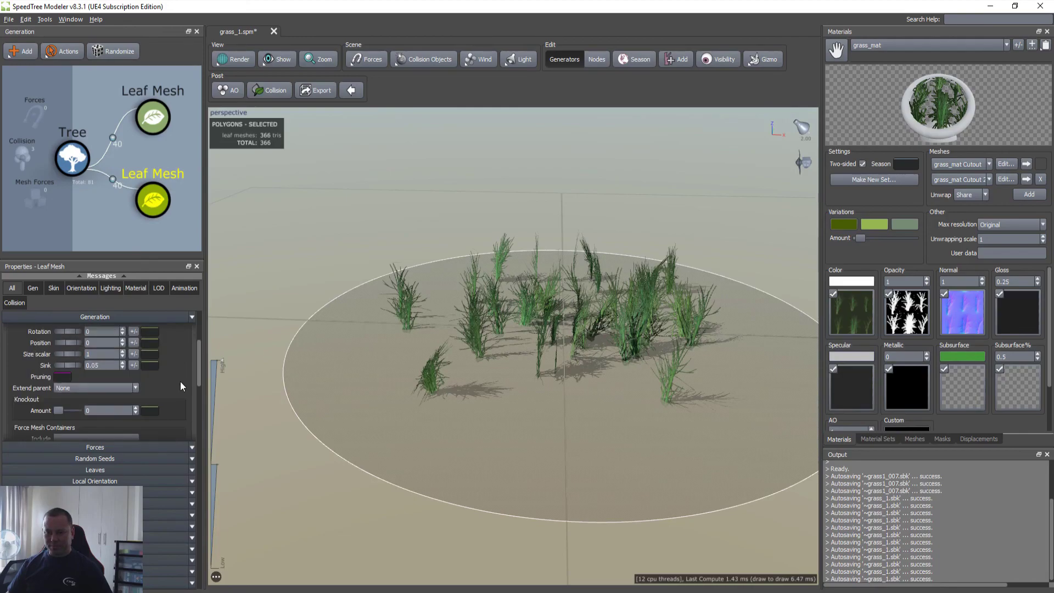
pyautogui.scroll(-6, 180, 381)
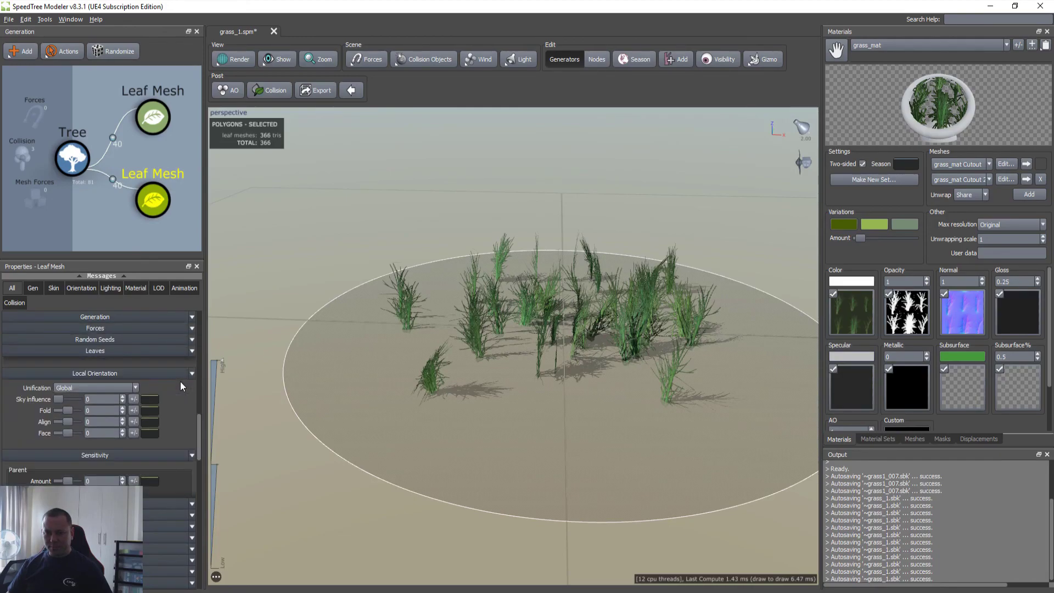
pyautogui.click(99, 421)
pyautogui.write('.5')
pyautogui.press('Return')
pyautogui.moveTo(555, 406)
pyautogui.mouseDown()
pyautogui.moveTo(559, 443)
pyautogui.moveTo(530, 404)
pyautogui.moveTo(613, 412)
pyautogui.moveTo(539, 430)
pyautogui.moveTo(551, 414)
pyautogui.mouseUp()
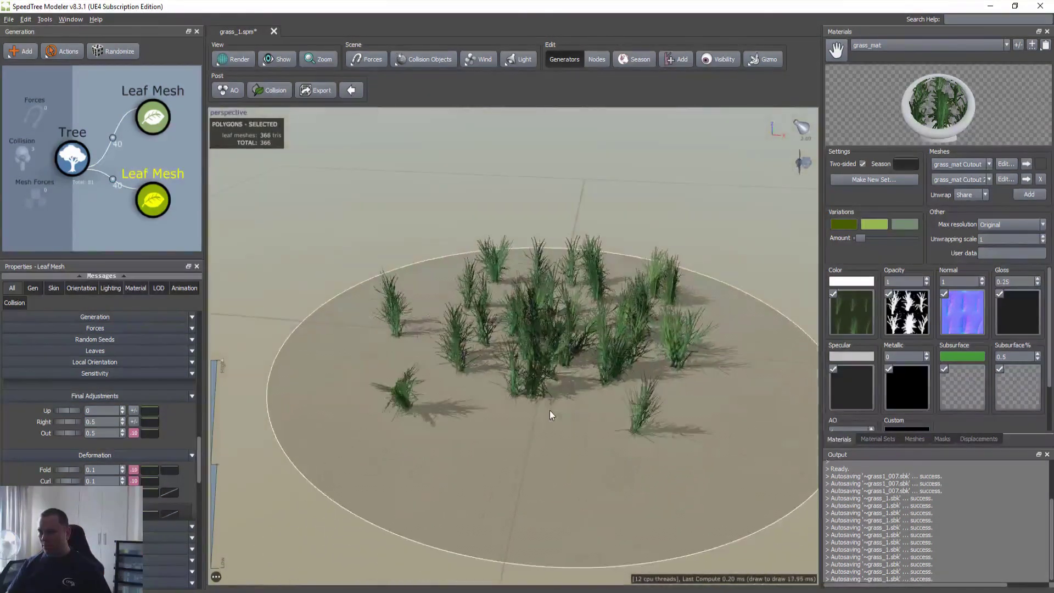
# Give the copied Leaf Mesh's Right adjustment a variance of 0.1 and check the grass arrangement
pyautogui.click(134, 422)
pyautogui.write('0.')
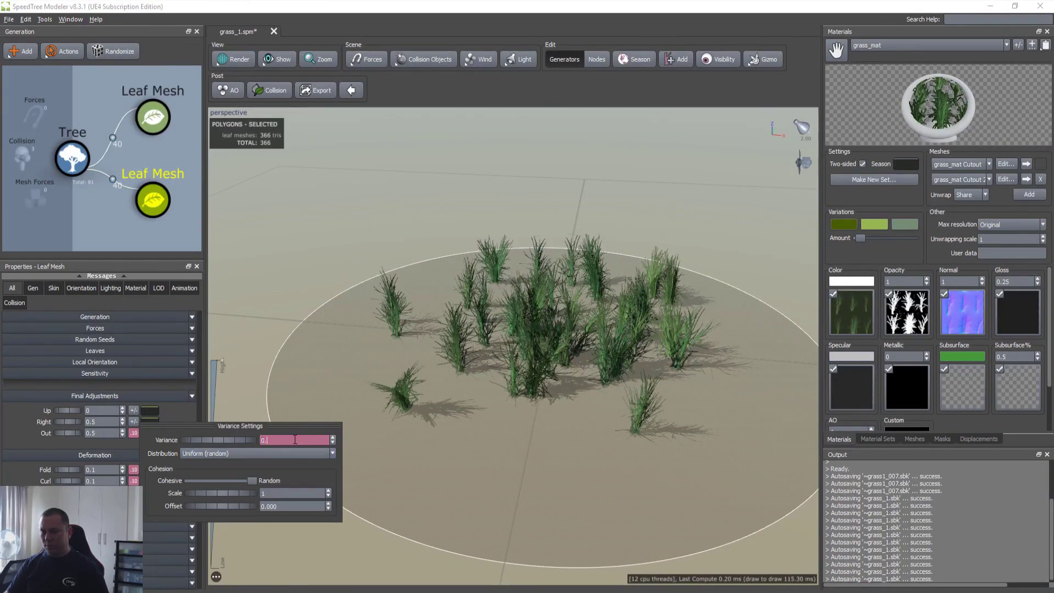
pyautogui.write('1')
pyautogui.press('Return')
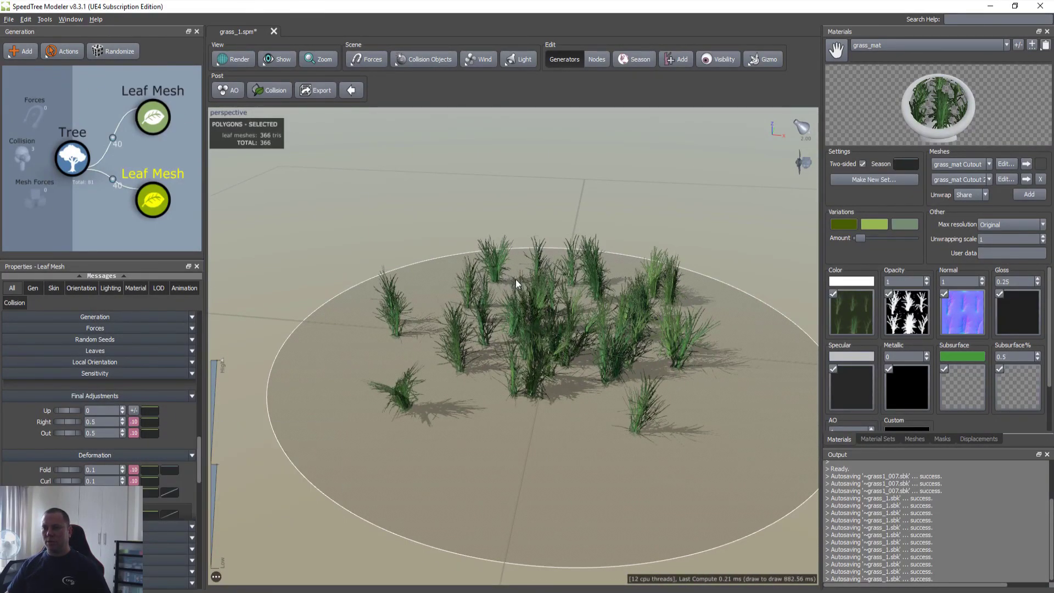
pyautogui.moveTo(516, 284); pyautogui.dragTo(515, 300)
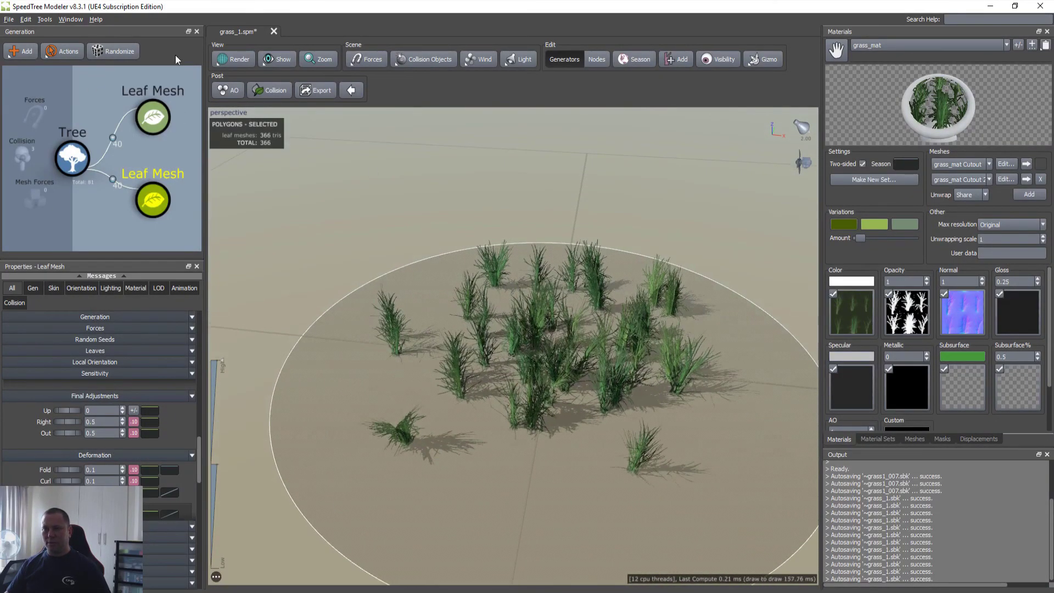
# Save the changes to the grass_1.spm model
pyautogui.click(9, 19)
pyautogui.click(33, 83)
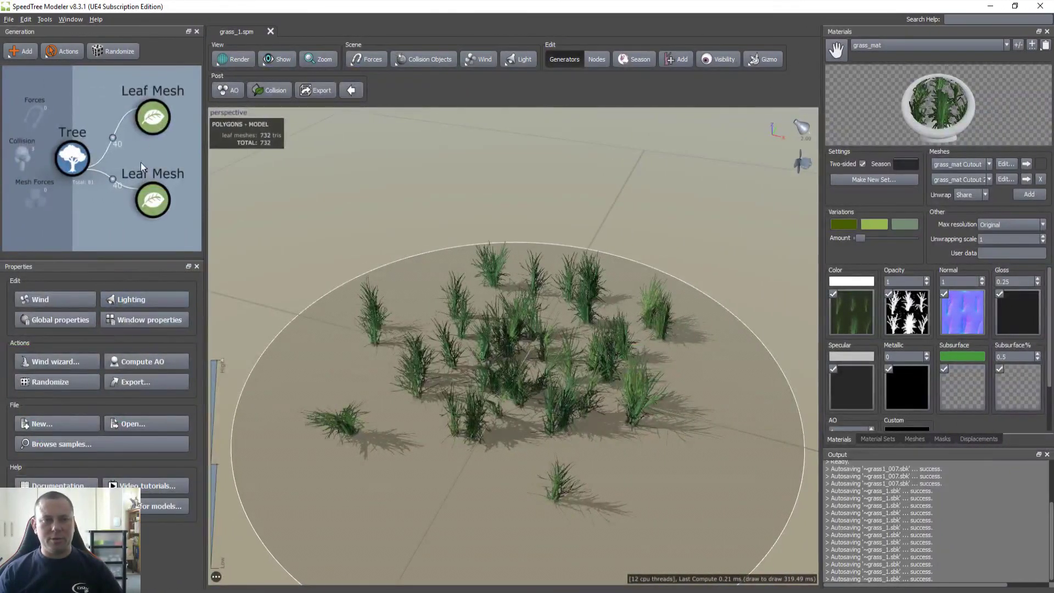
# Set the Generation Sink value to 0.1 on both Leaf Mesh generators, checking the grass bases at ground level
pyautogui.click(153, 117)
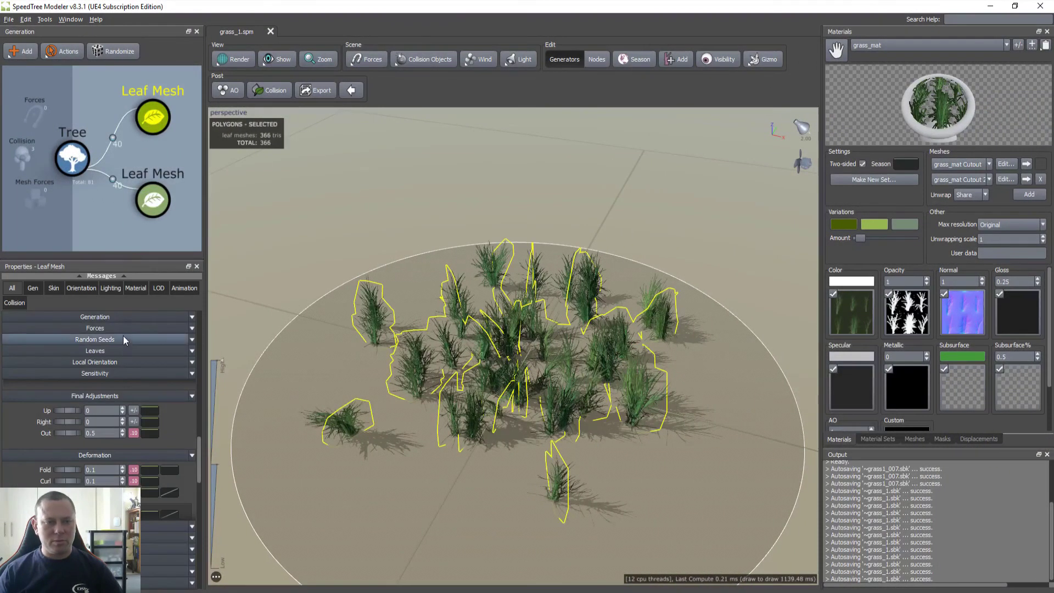
pyautogui.scroll(-5, 79, 436)
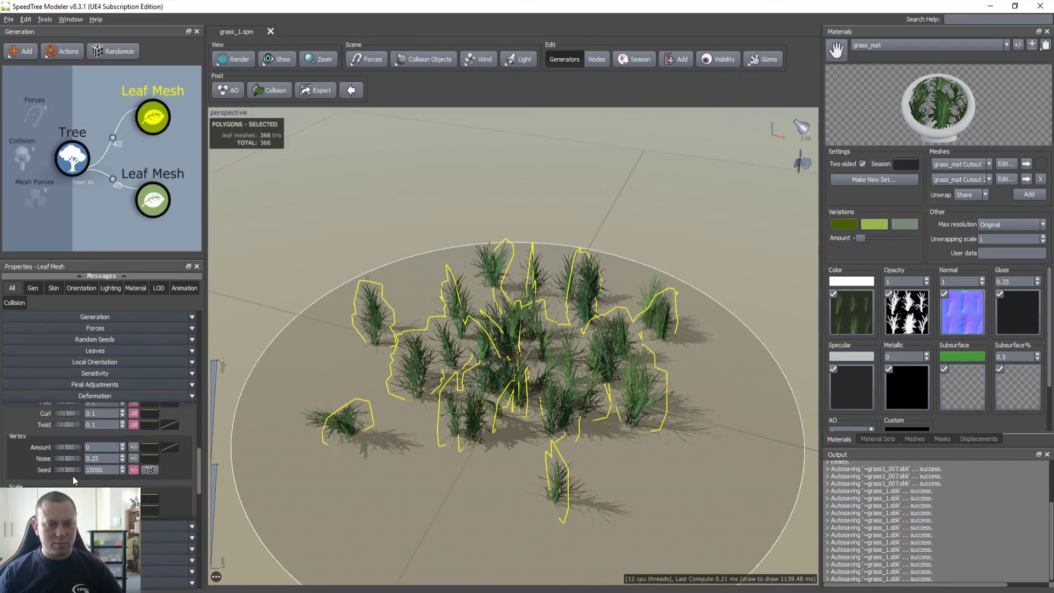
pyautogui.scroll(-3, 112, 478)
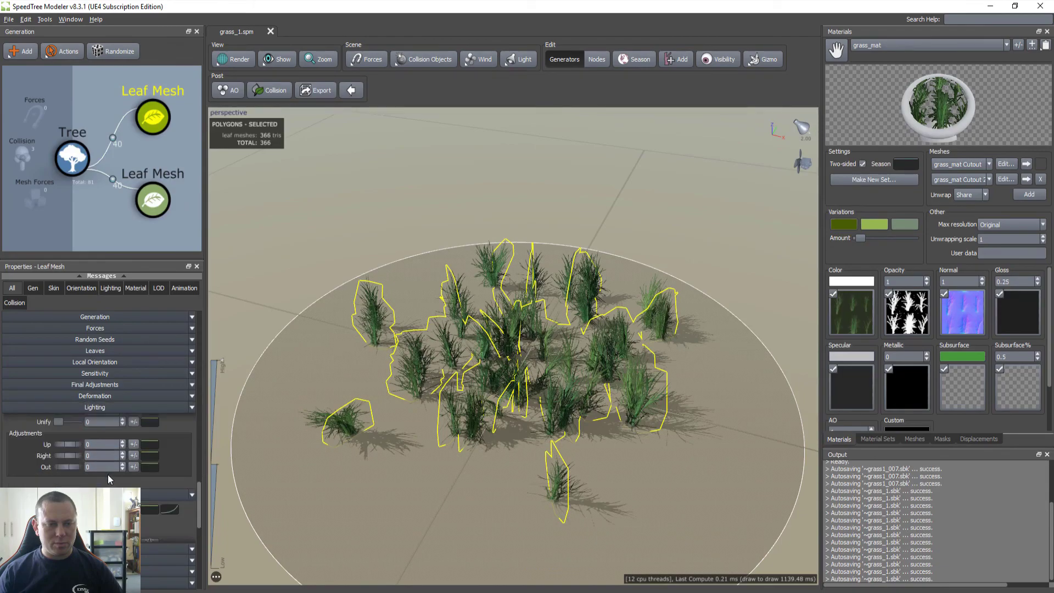
pyautogui.scroll(10, 155, 468)
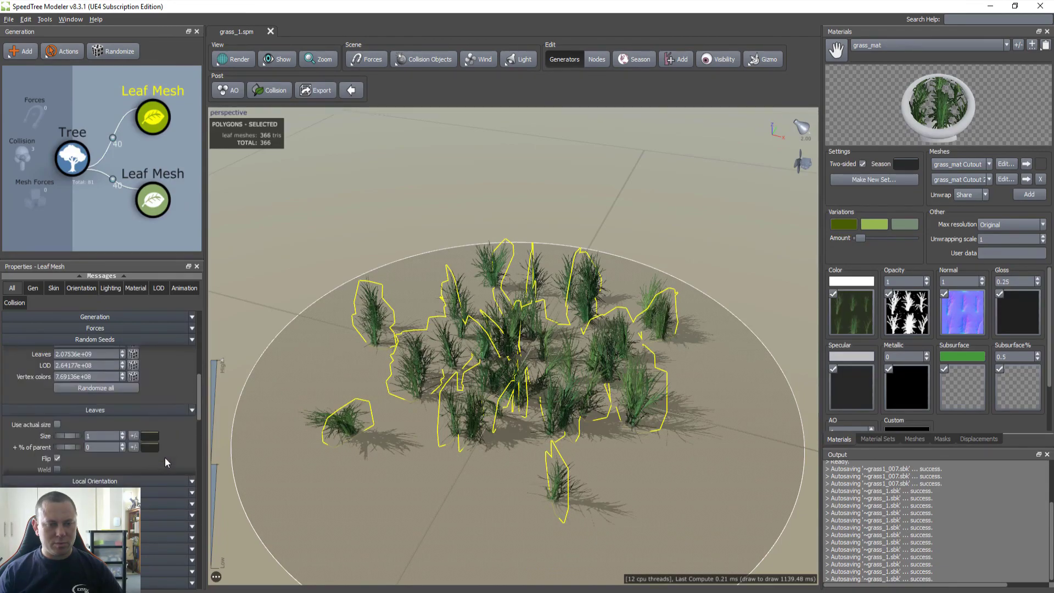
pyautogui.scroll(-5, 176, 364)
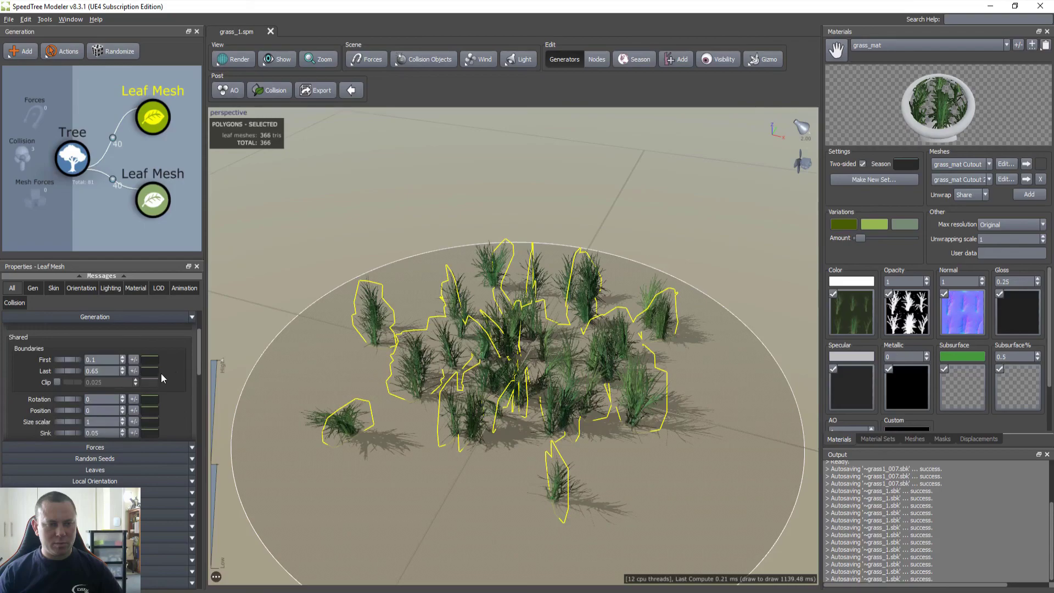
pyautogui.write('0.1')
pyautogui.press('Return')
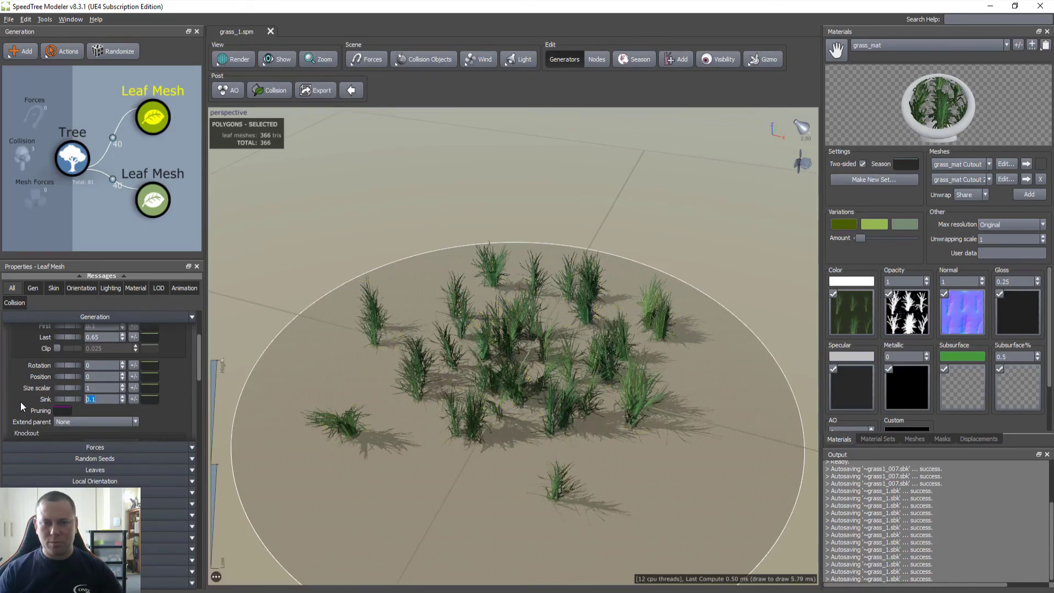
pyautogui.moveTo(503, 340); pyautogui.dragTo(502, 307)
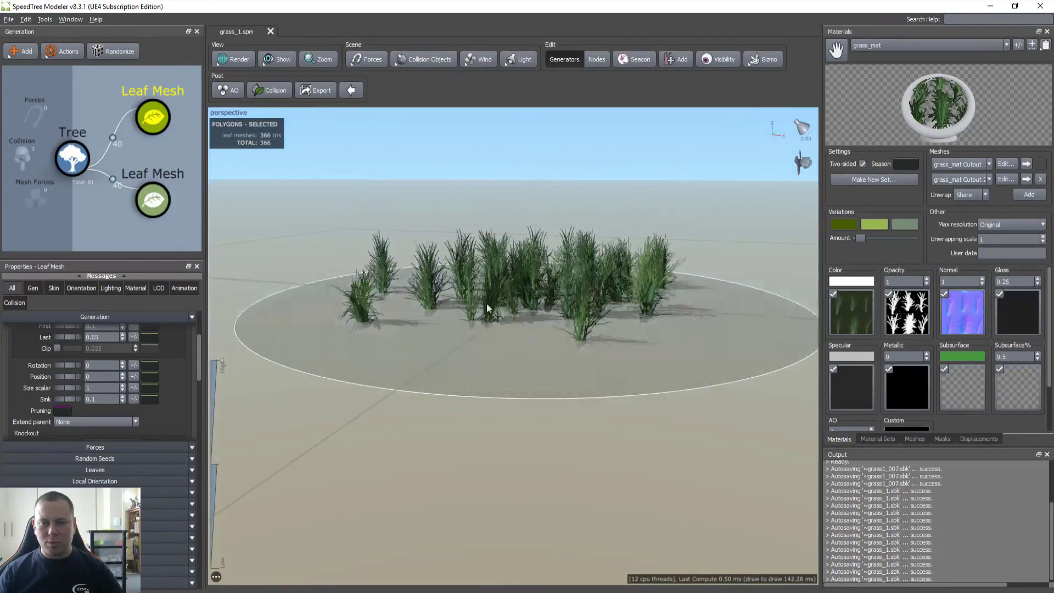
pyautogui.click(156, 114)
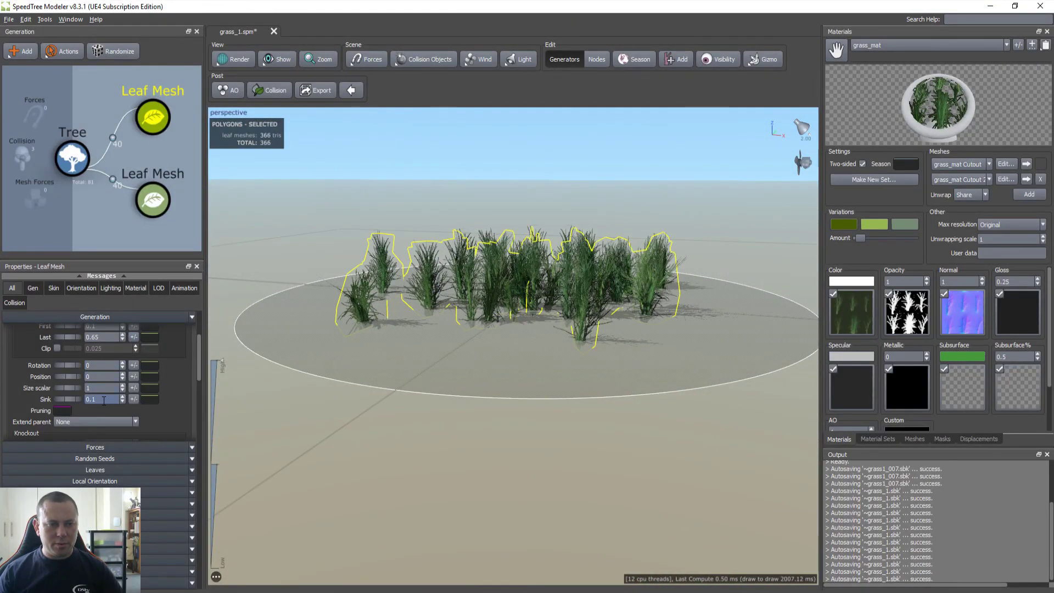
pyautogui.click(158, 202)
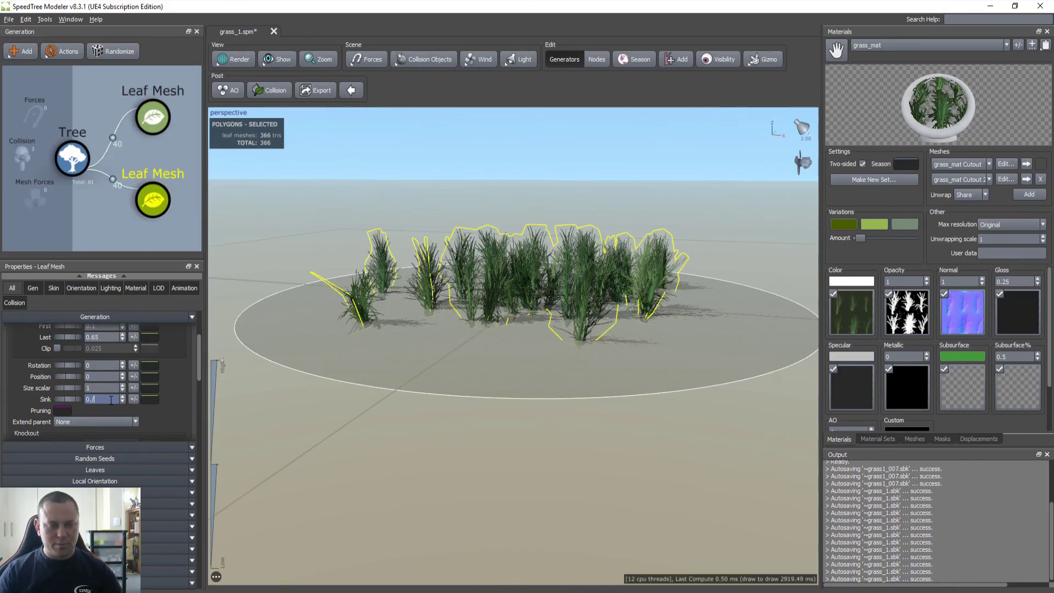
pyautogui.press('Return')
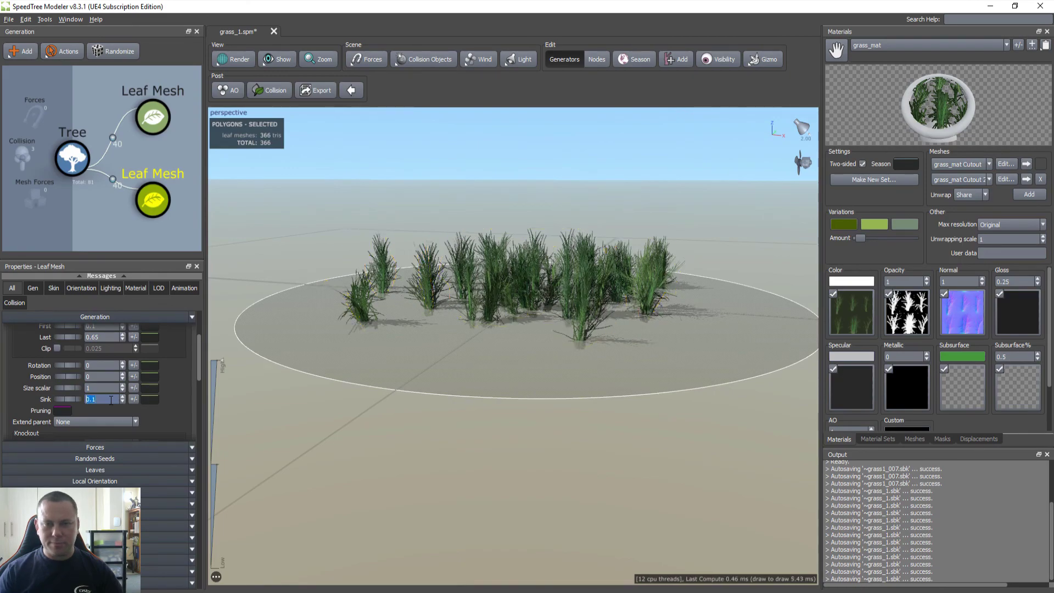
# Set the Generation Sink value to 0.3 on both Leaf Mesh generators and deselect them
pyautogui.press('BackSpace')
pyautogui.write('3')
pyautogui.press('Return')
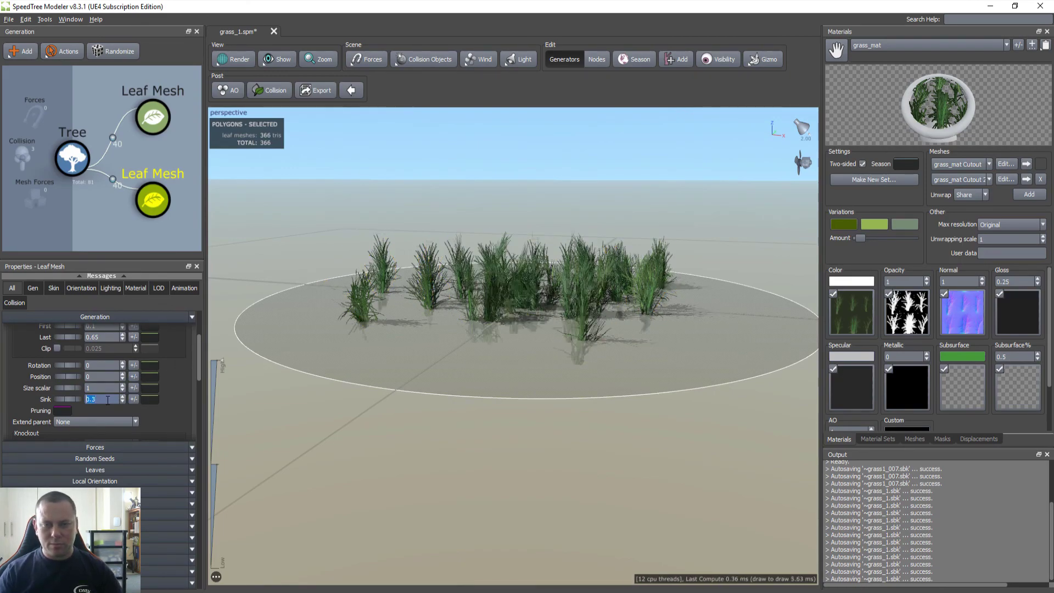
pyautogui.click(152, 117)
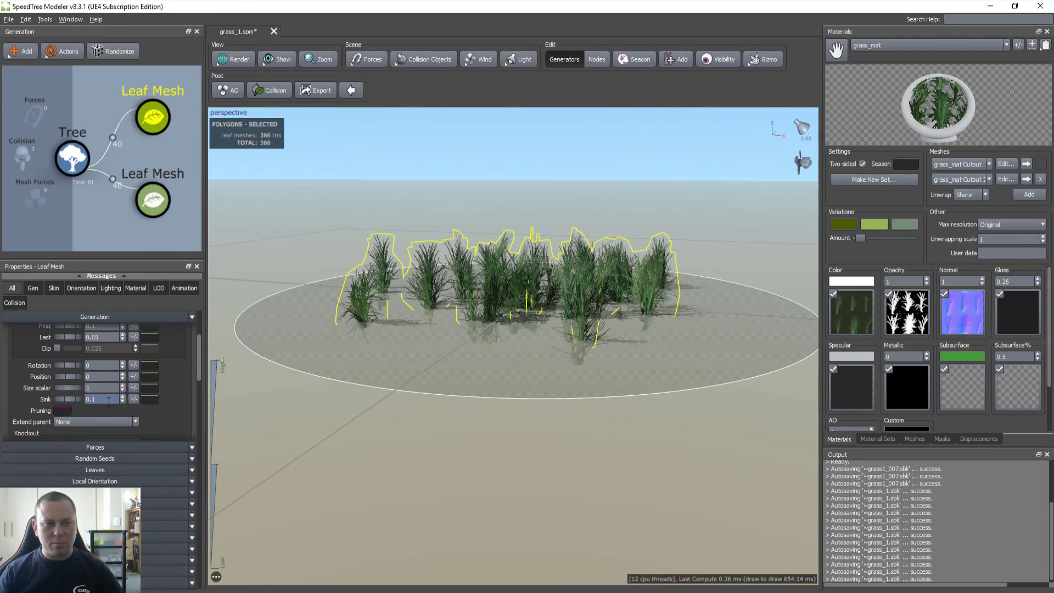
pyautogui.press('Return')
pyautogui.moveTo(519, 343)
pyautogui.mouseDown()
pyautogui.moveTo(540, 388)
pyautogui.moveTo(513, 354)
pyautogui.mouseUp()
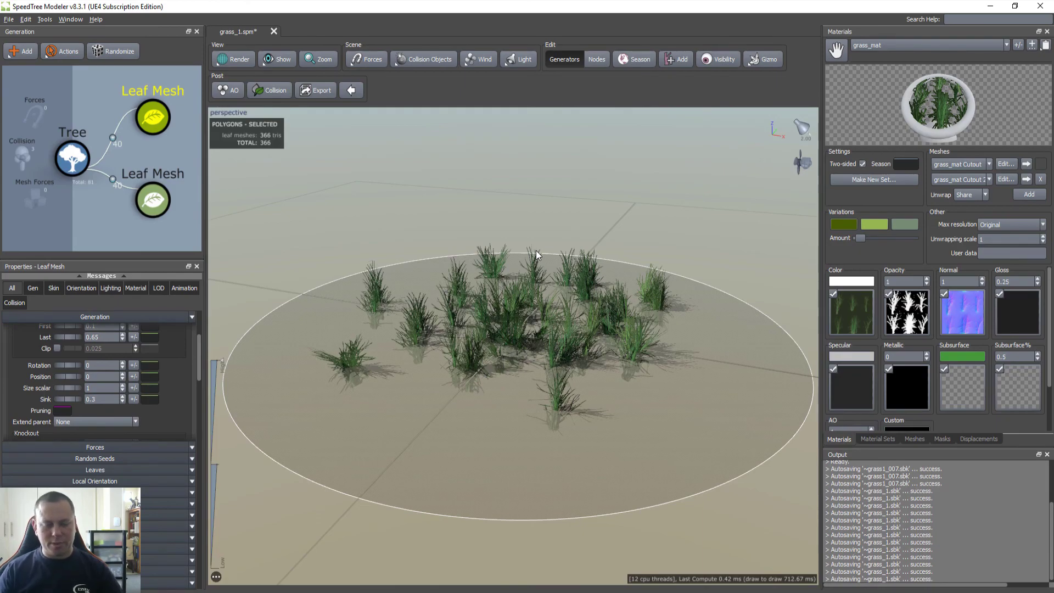
pyautogui.click(504, 210)
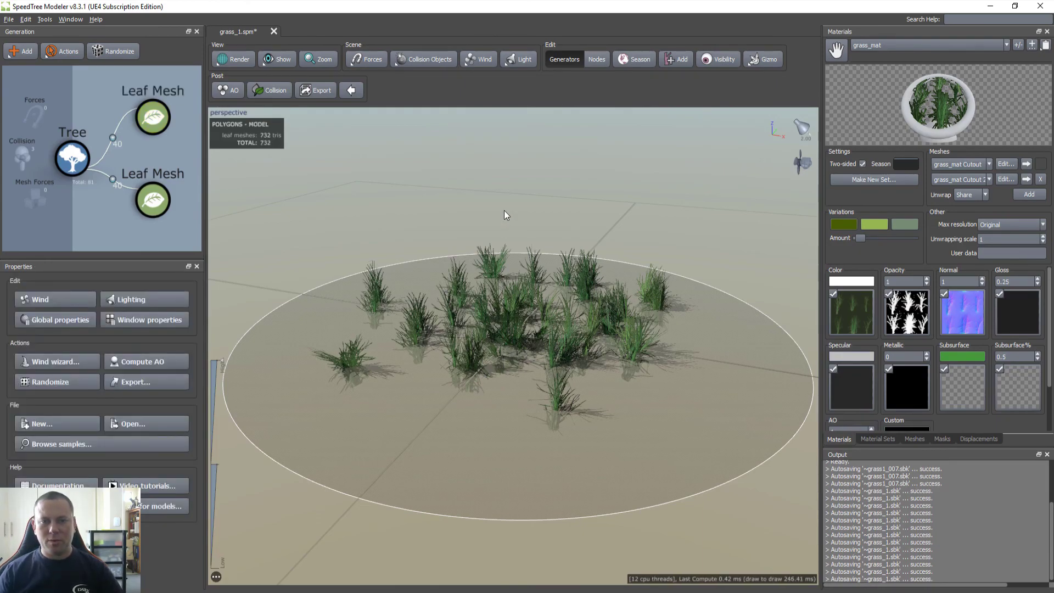
# Export the grass mesh for Unreal Engine 4, overwriting the existing grass_1.st in C:/temp
pyautogui.moveTo(486, 236); pyautogui.dragTo(503, 275)
pyautogui.hotkey('ctrl', 'e')
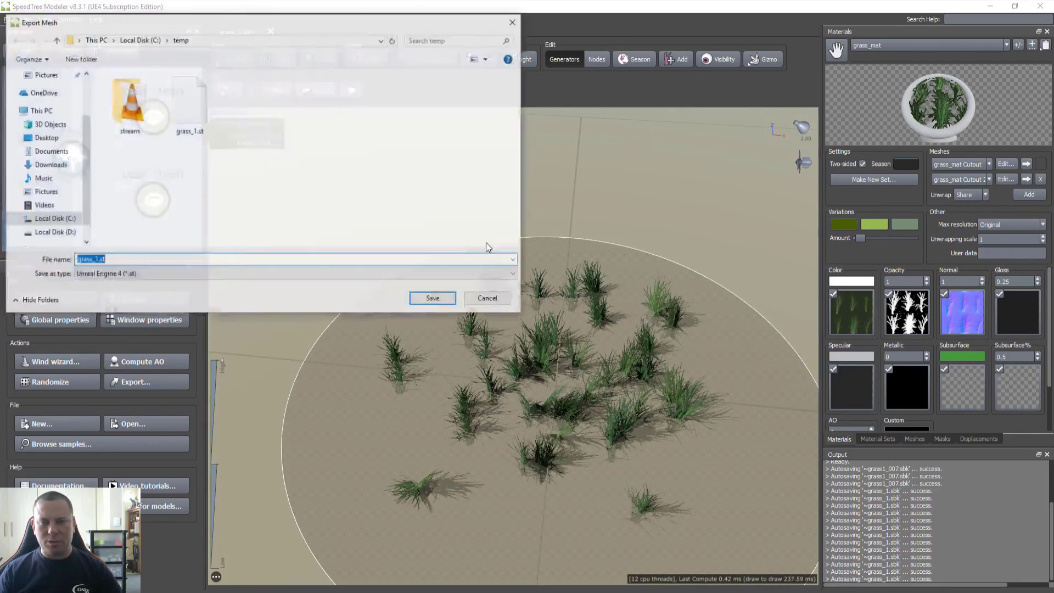
pyautogui.click(189, 105)
pyautogui.click(434, 299)
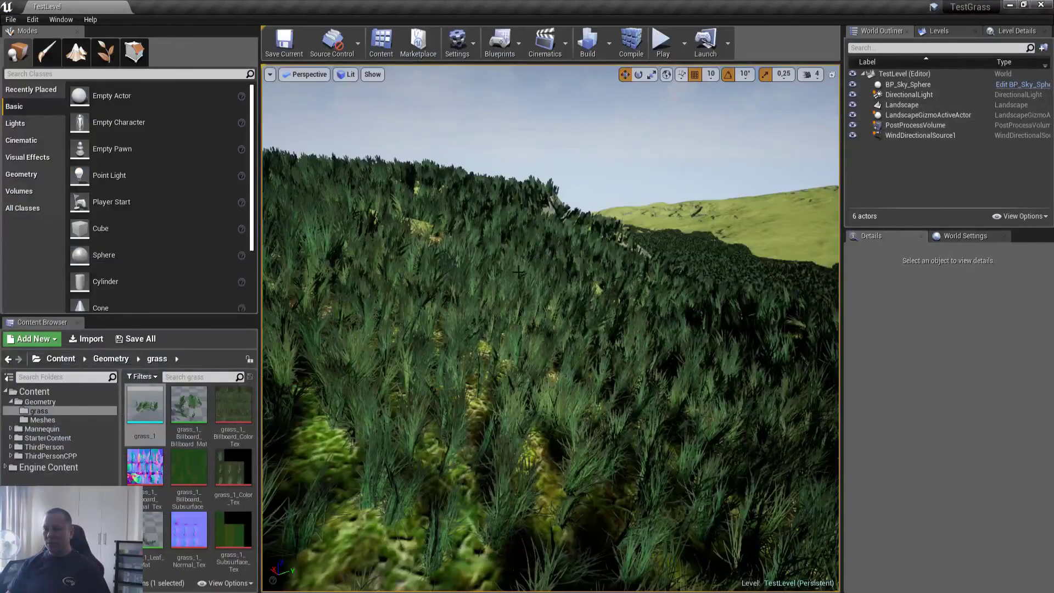
# Switch to the Unreal Editor and reimport the grass_1 static mesh from its source file
pyautogui.click(270, 75)
pyautogui.click(286, 98)
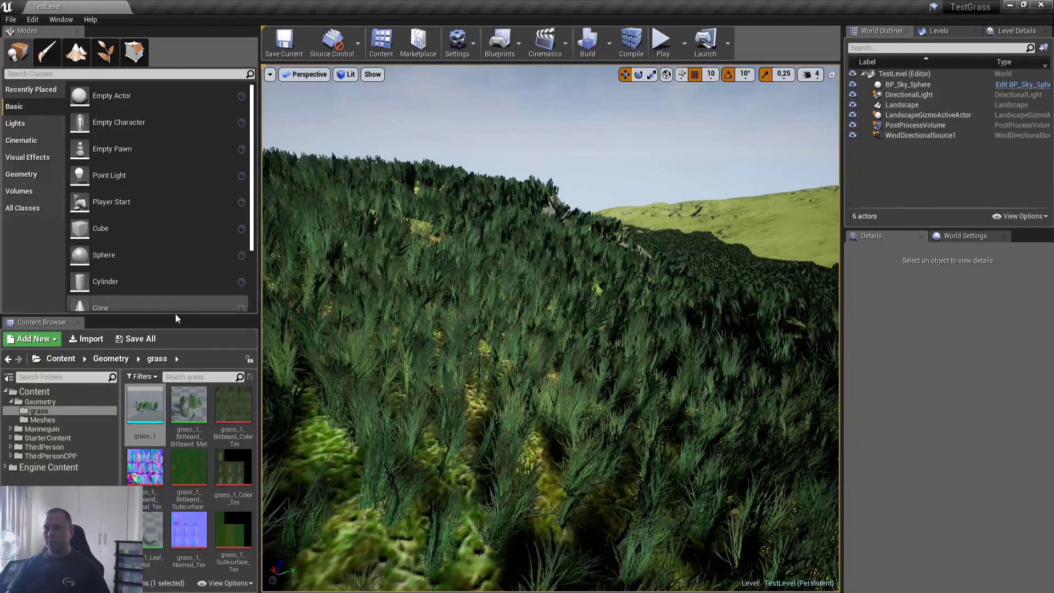
pyautogui.rightClick(141, 408)
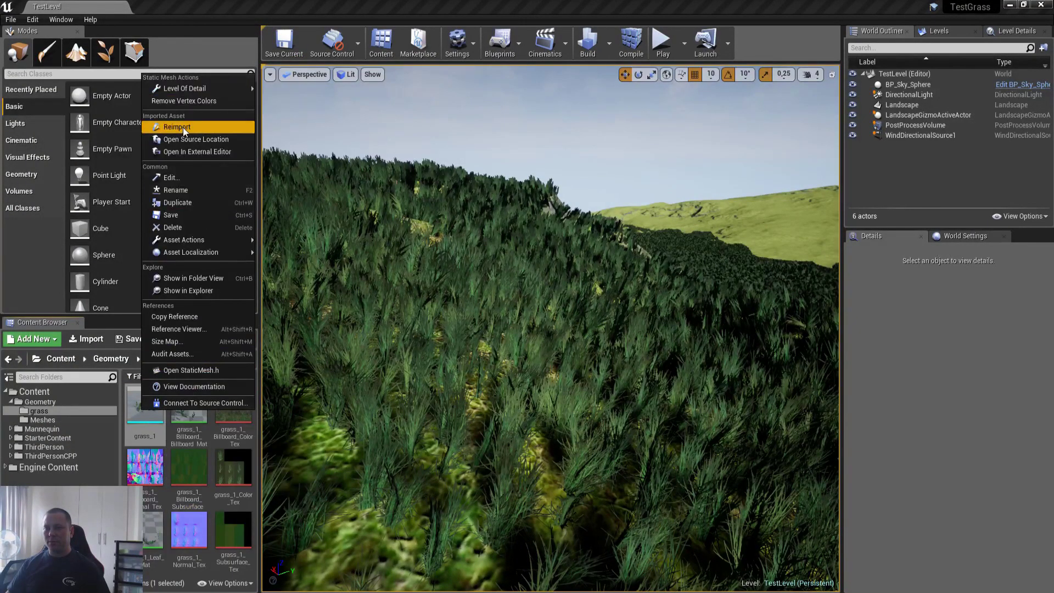
pyautogui.click(200, 127)
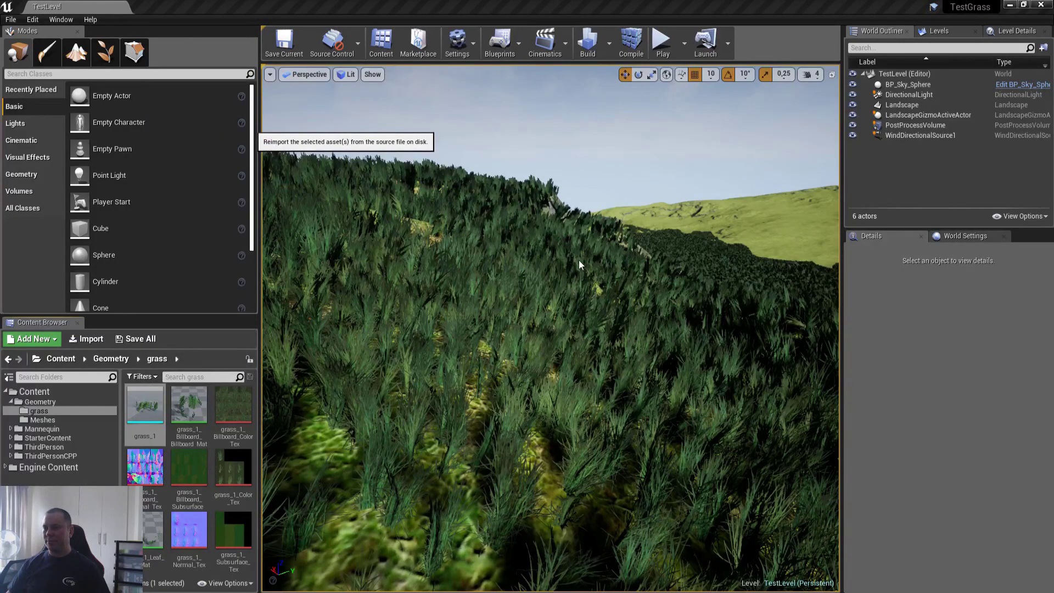
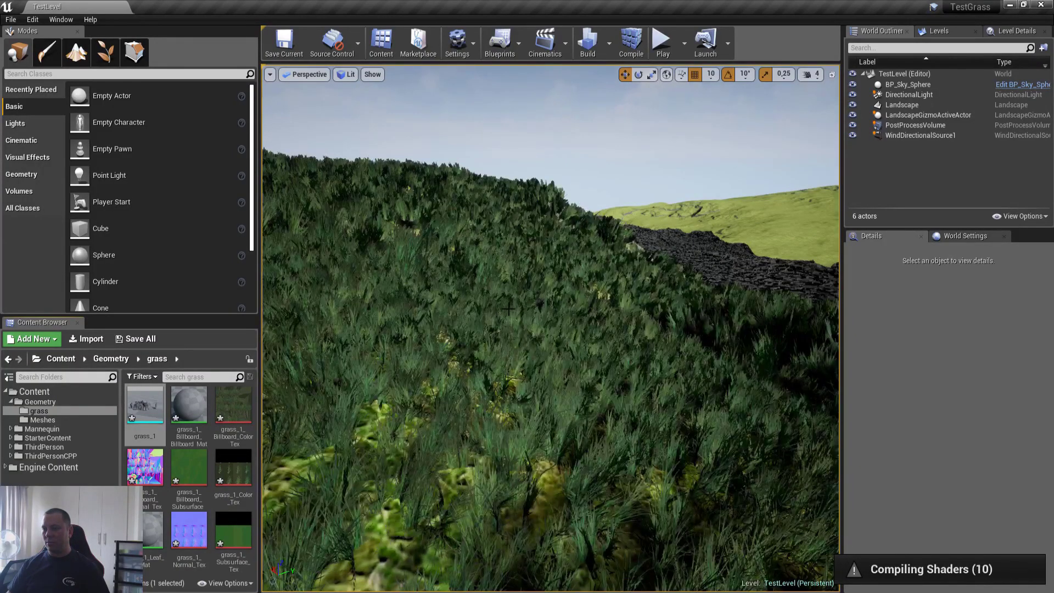
# Inspect the reimported grass up close on the landscape and save all modified assets
pyautogui.moveTo(514, 310); pyautogui.dragTo(406, 307, button='right')
pyautogui.press('w')
pyautogui.press('w')
pyautogui.press('w')
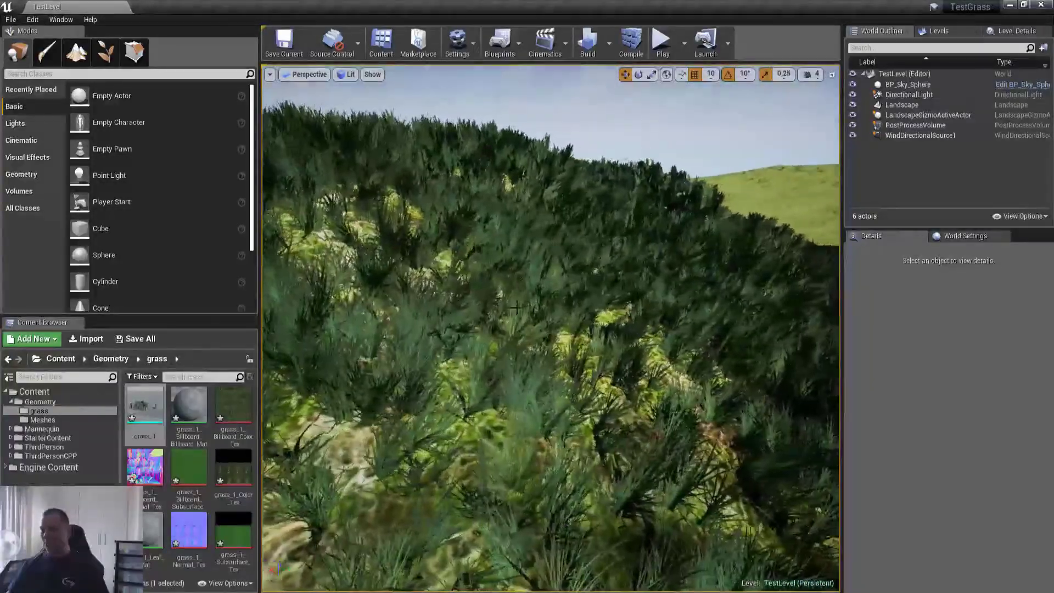
pyautogui.hotkey('ctrl', 'shift', 's')
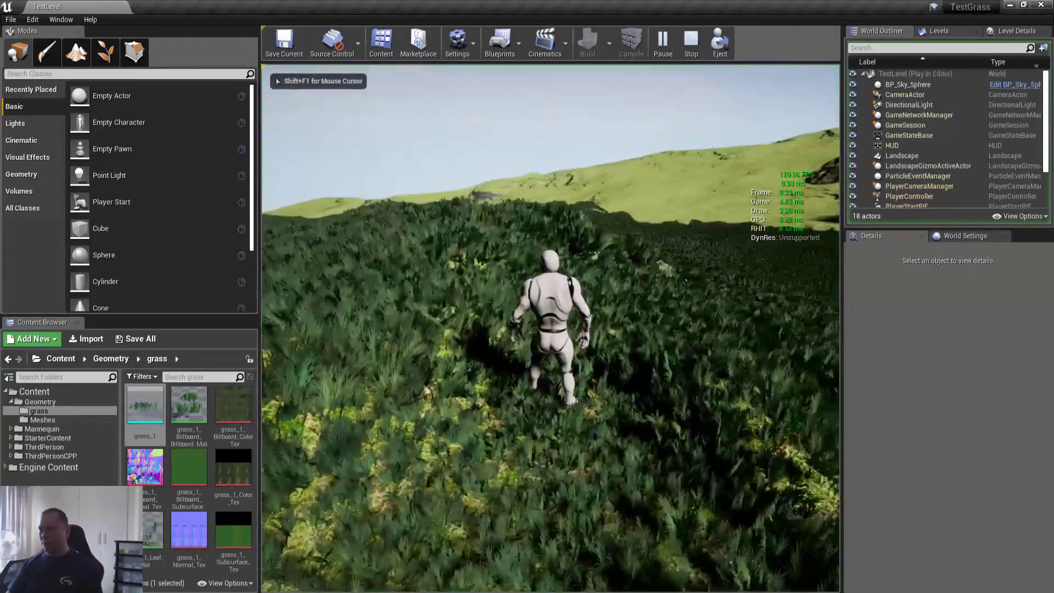
# Run the character across the landscape in full-screen play, examining the grass coverage, frame rate and shader complexity, and end the play session
pyautogui.press('F11')
pyautogui.click(606, 247)
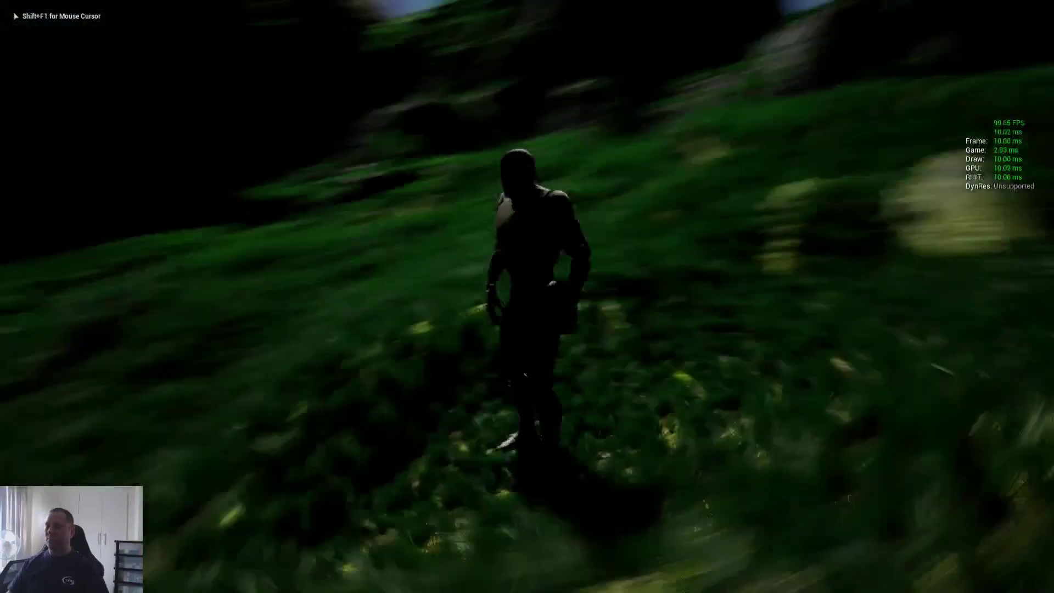
pyautogui.press('w')
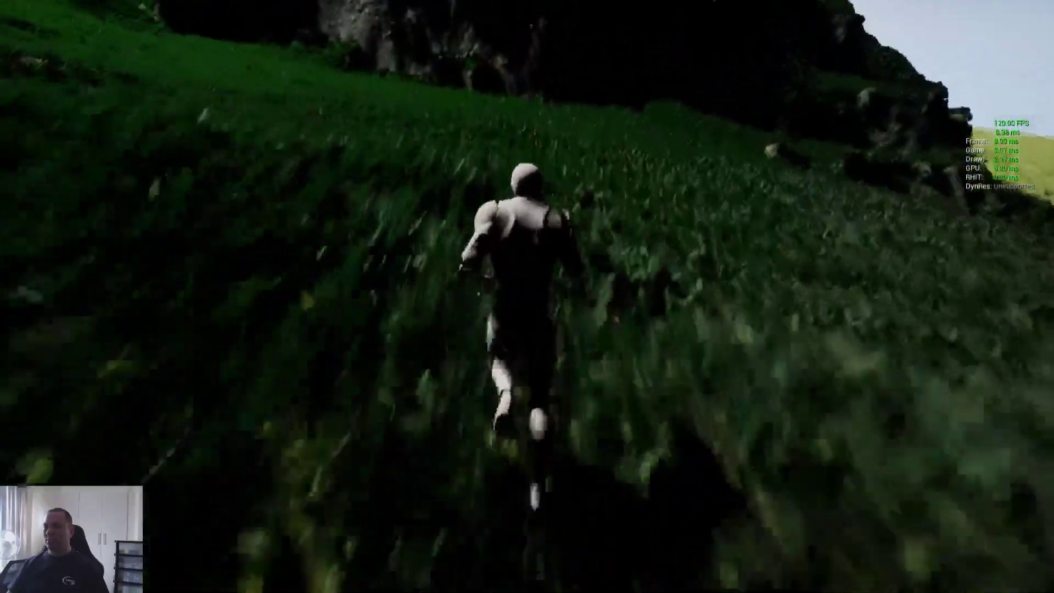
pyautogui.press('F5')
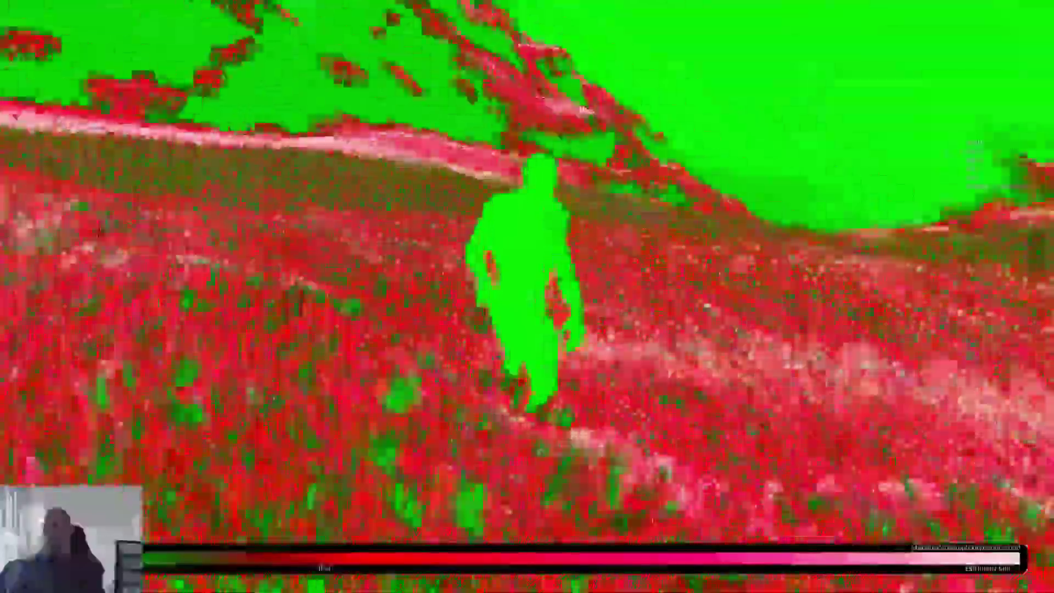
pyautogui.press('F4')
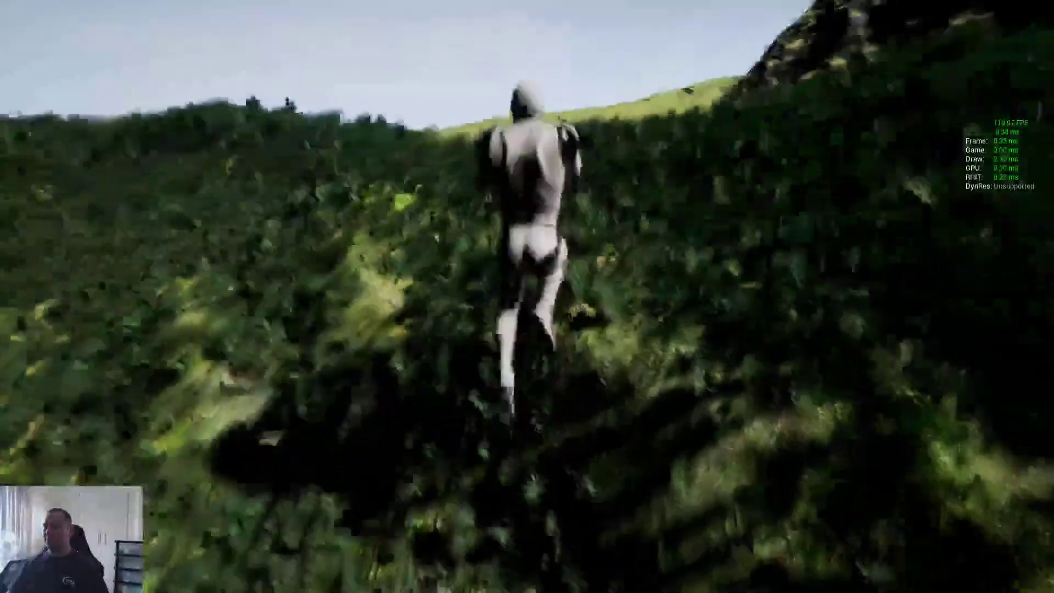
pyautogui.press('w')
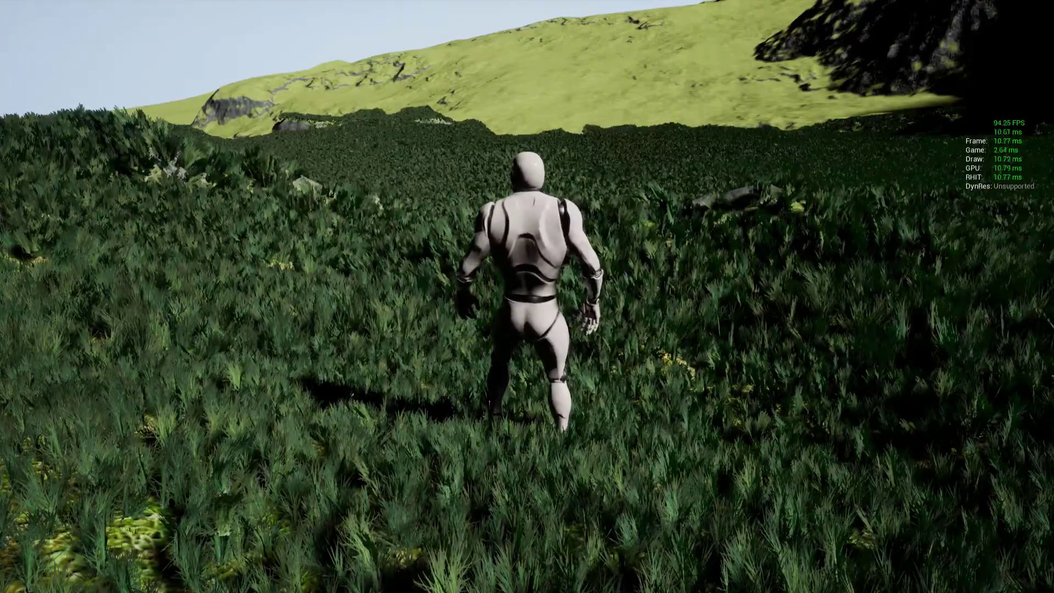
pyautogui.press('w')
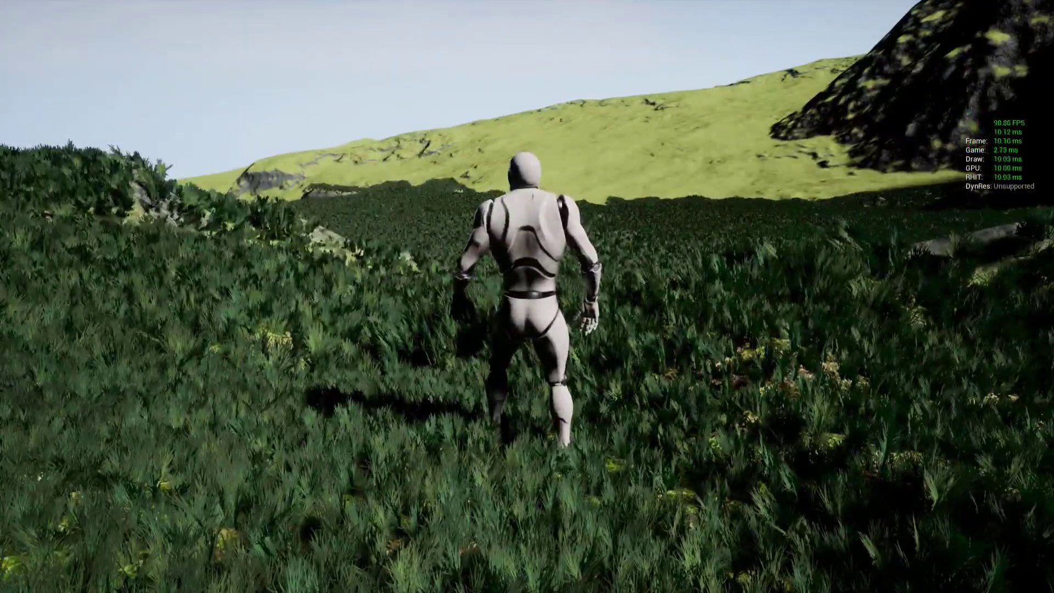
pyautogui.press('w')
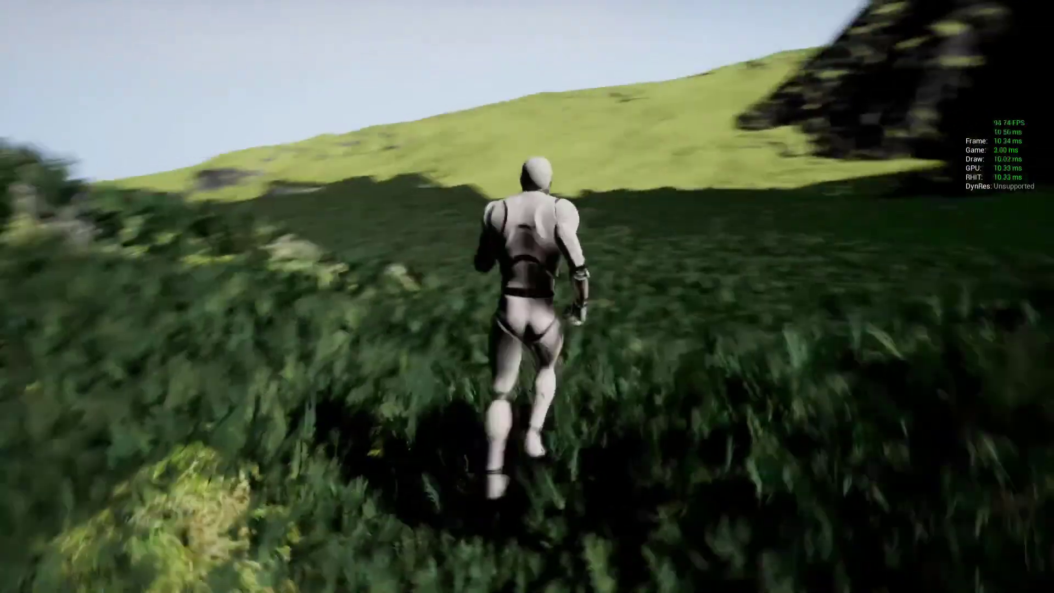
pyautogui.press('d')
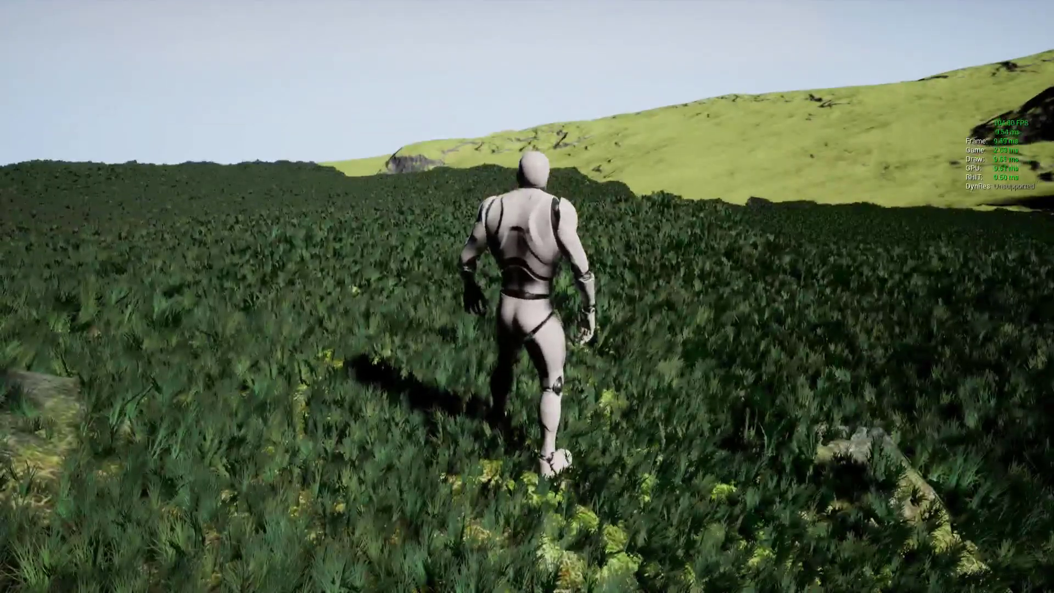
pyautogui.press('F11')
pyautogui.press('Escape')
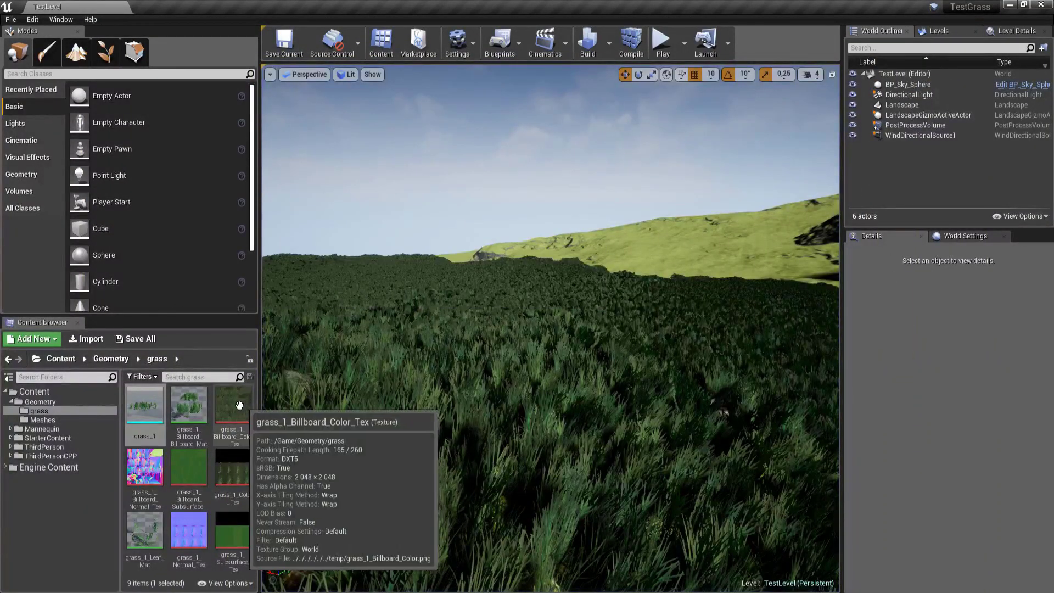
# Open the GrassType asset in the Geometry folder, set its Grass Density to 300 and return to the level
pyautogui.click(44, 402)
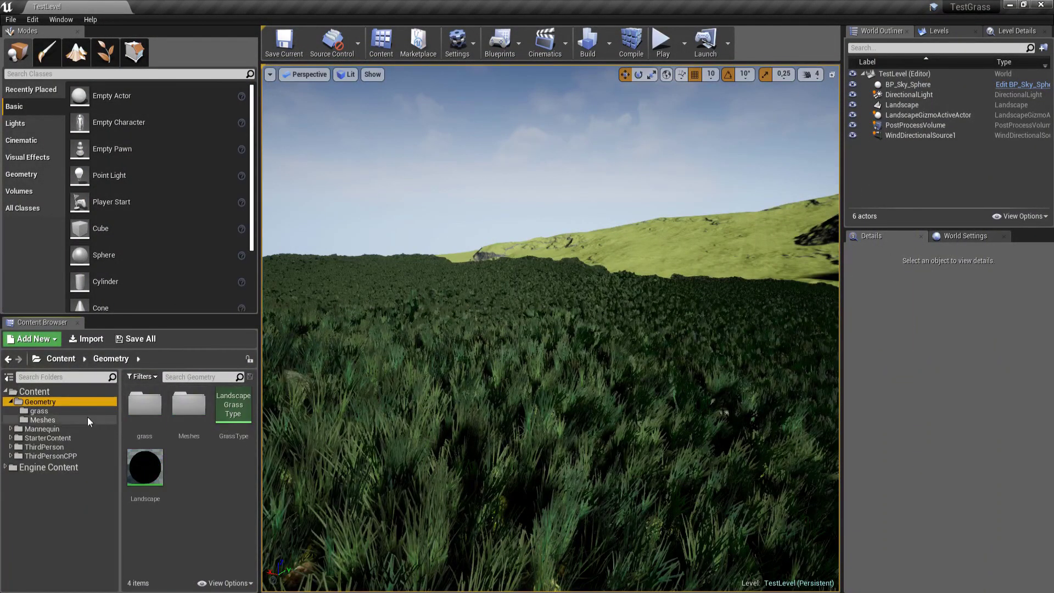
pyautogui.doubleClick(234, 406)
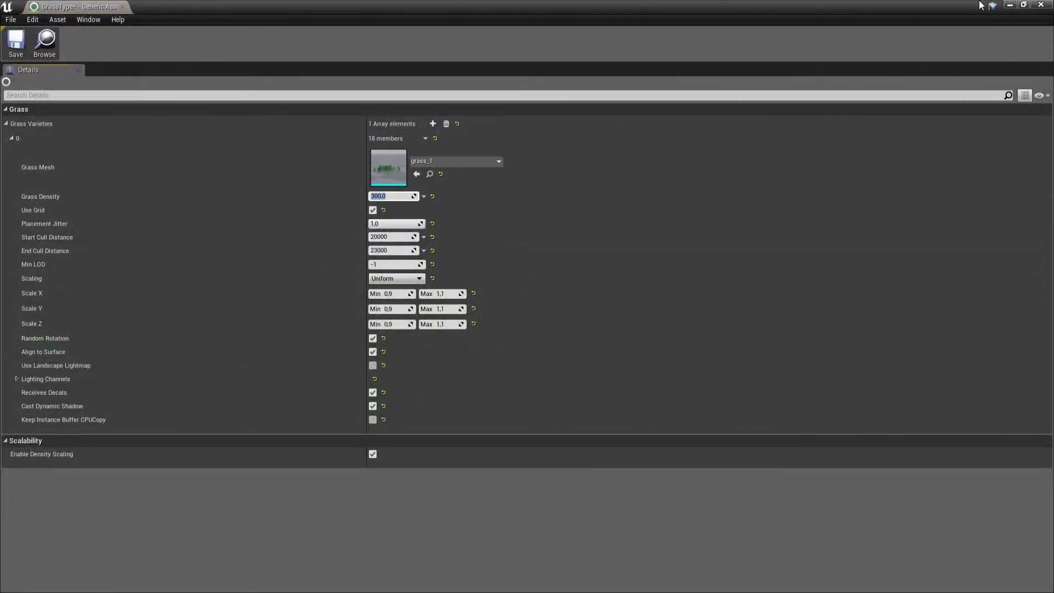
pyautogui.click(1024, 6)
pyautogui.click(754, 142)
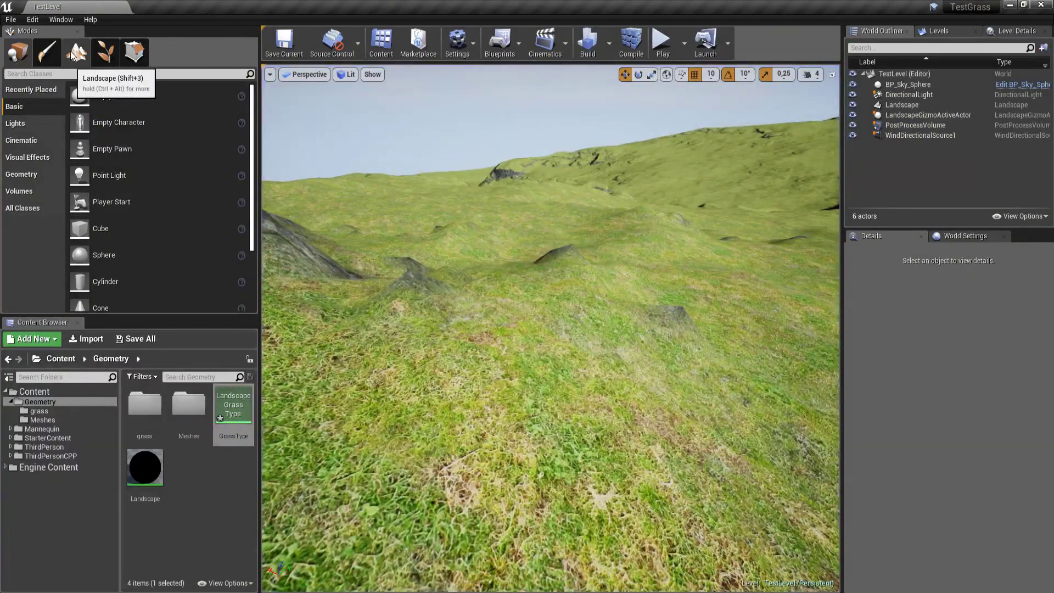
# Regenerate the landscape grass by briefly entering Landscape mode, and start a full-screen play session
pyautogui.click(73, 55)
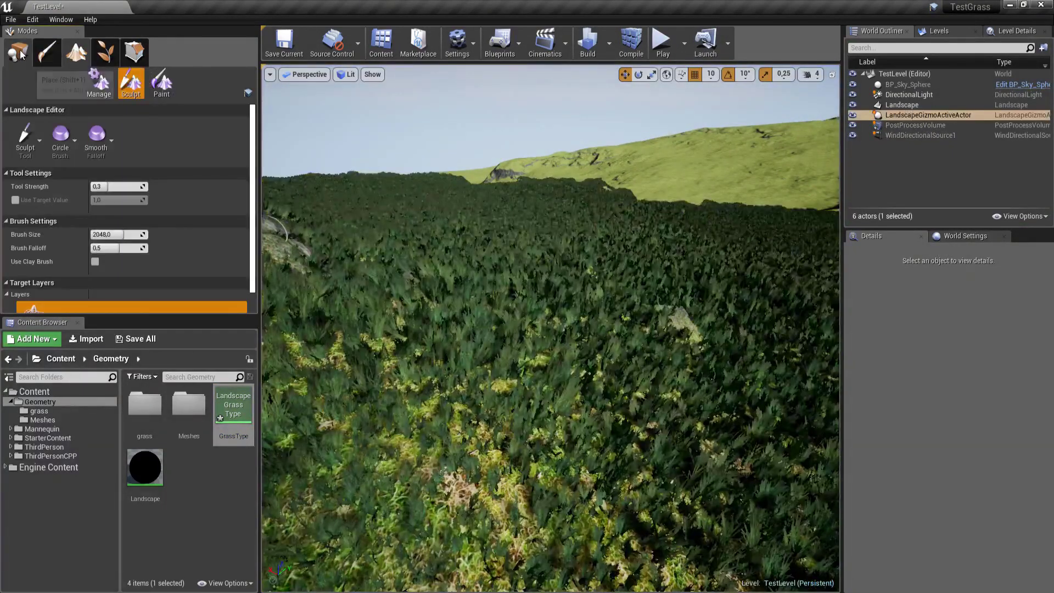
pyautogui.click(20, 55)
pyautogui.moveTo(591, 191); pyautogui.dragTo(601, 197, button='right')
pyautogui.click(671, 39)
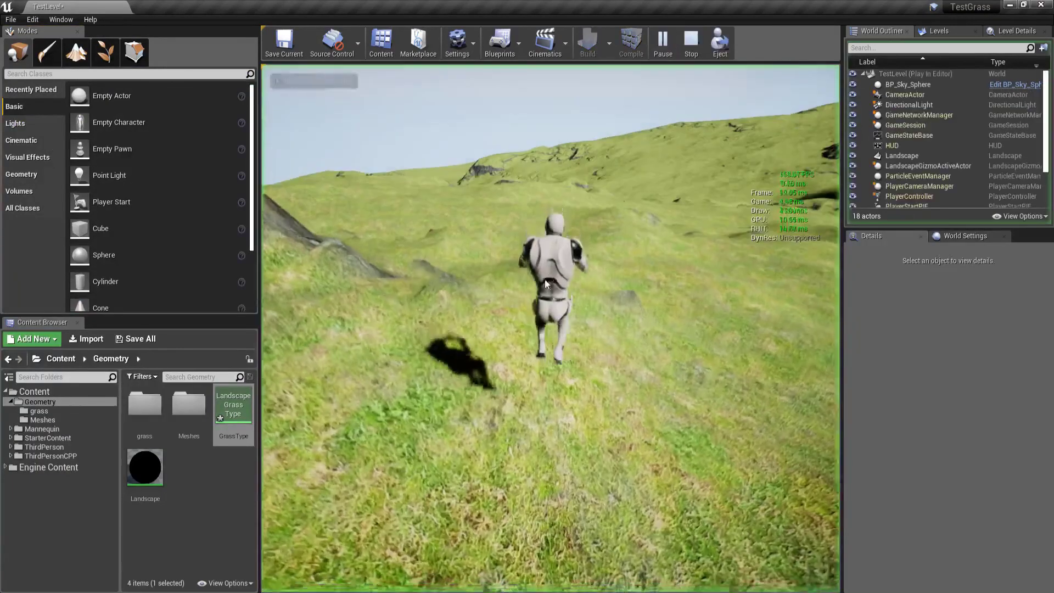
pyautogui.press('F11')
pyautogui.press('w')
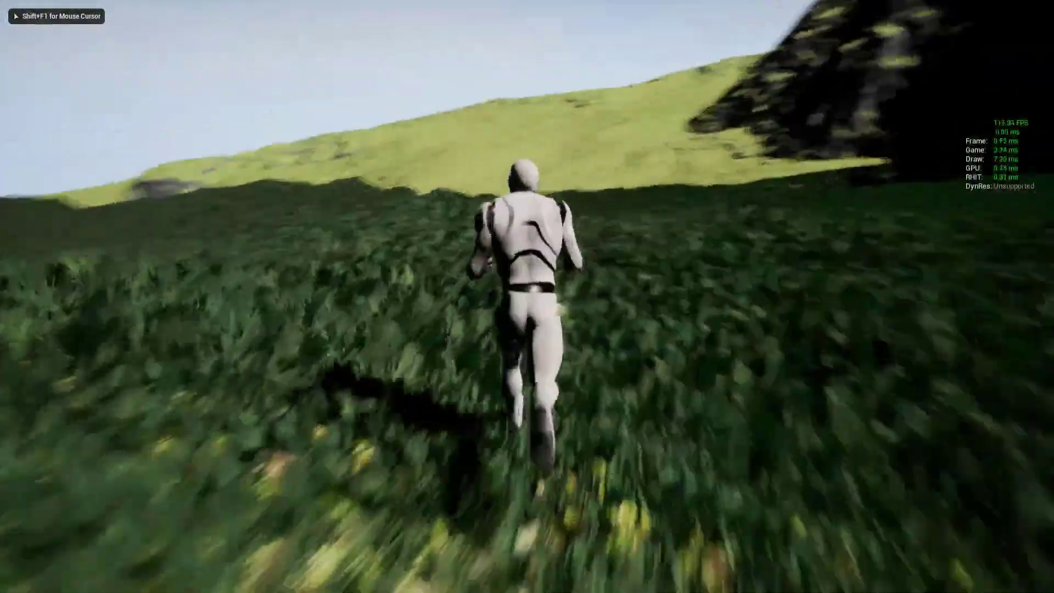
# Run the character across the hills in full-screen play, examining the dense grass coverage, shading and frame rate from several directions
pyautogui.press('d')
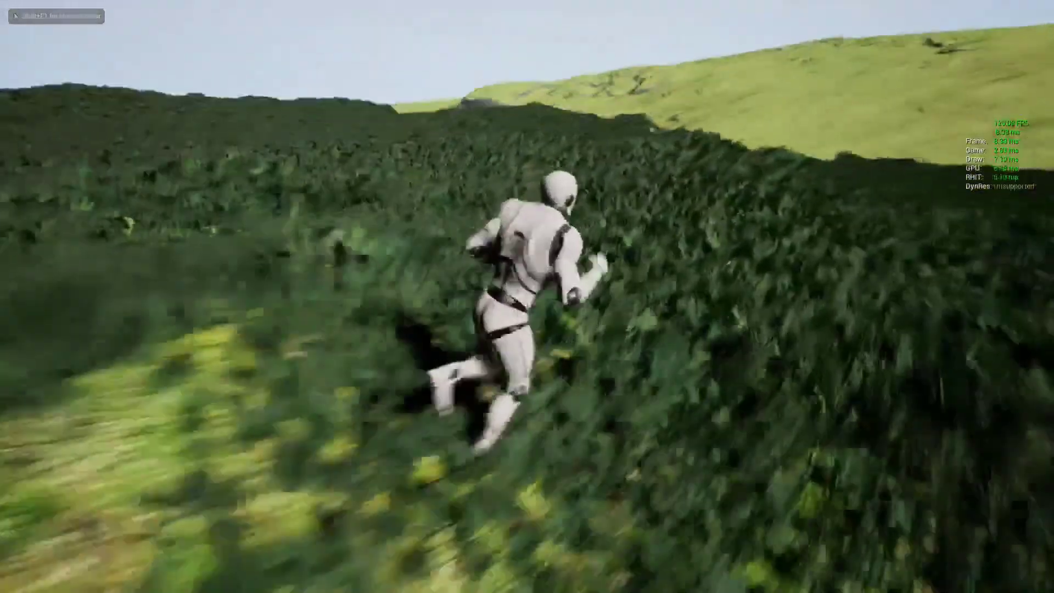
pyautogui.press('w')
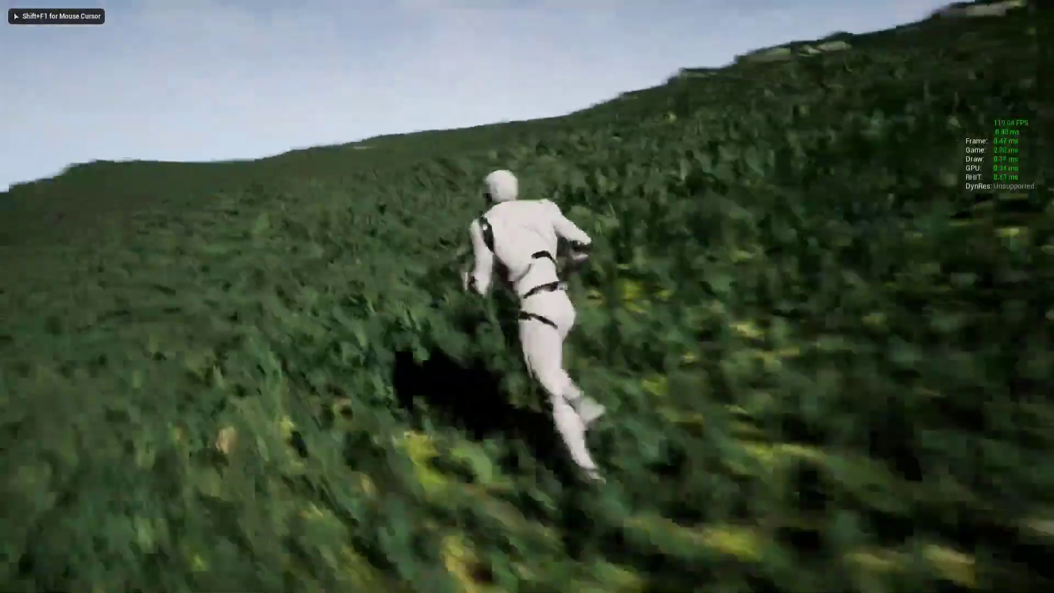
pyautogui.press('d')
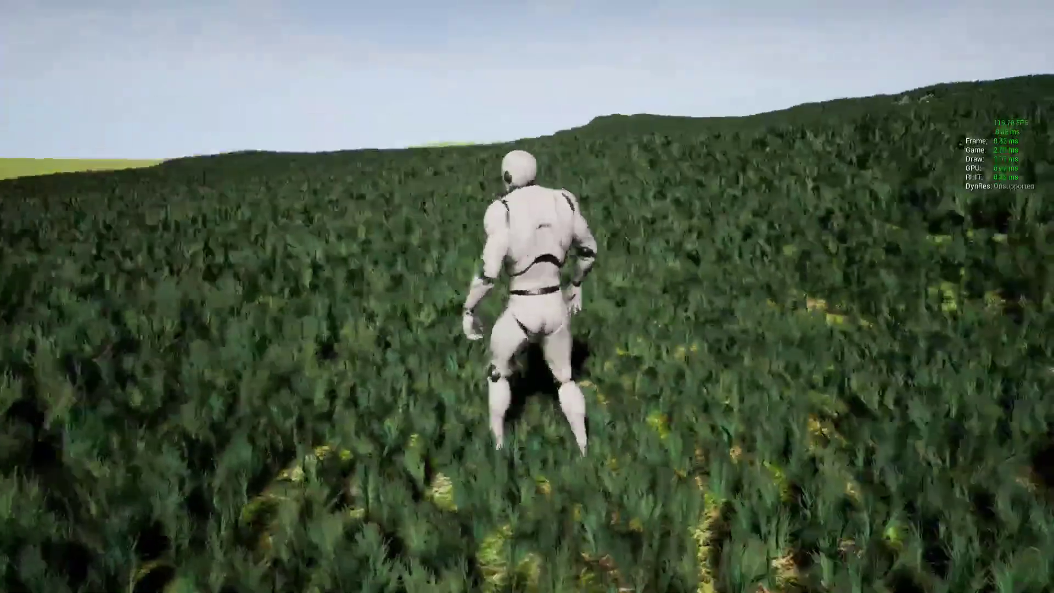
pyautogui.press('w')
pyautogui.press('F4')
pyautogui.press('F3')
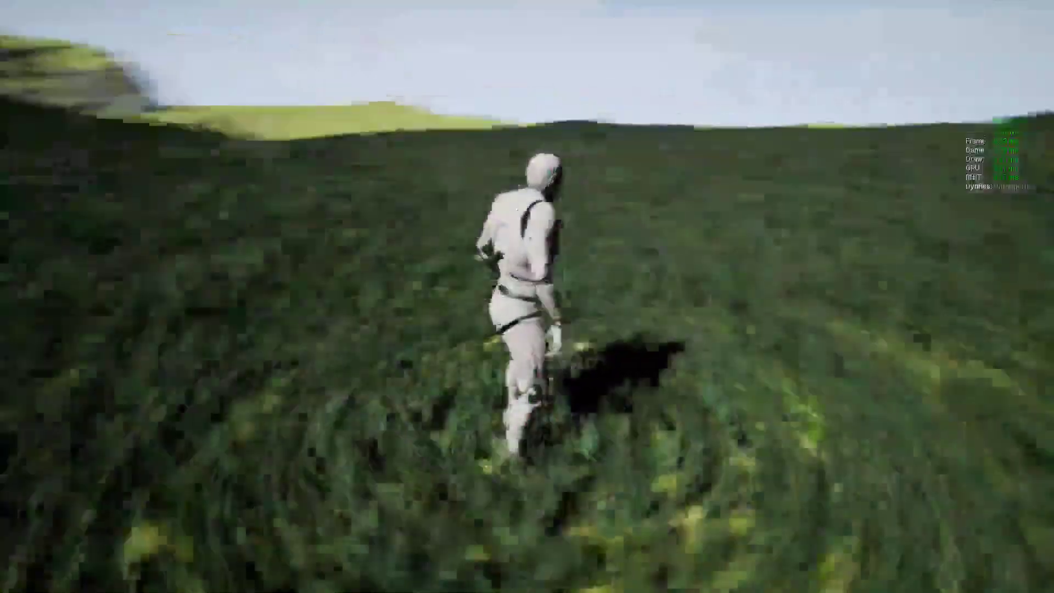
pyautogui.press('w')
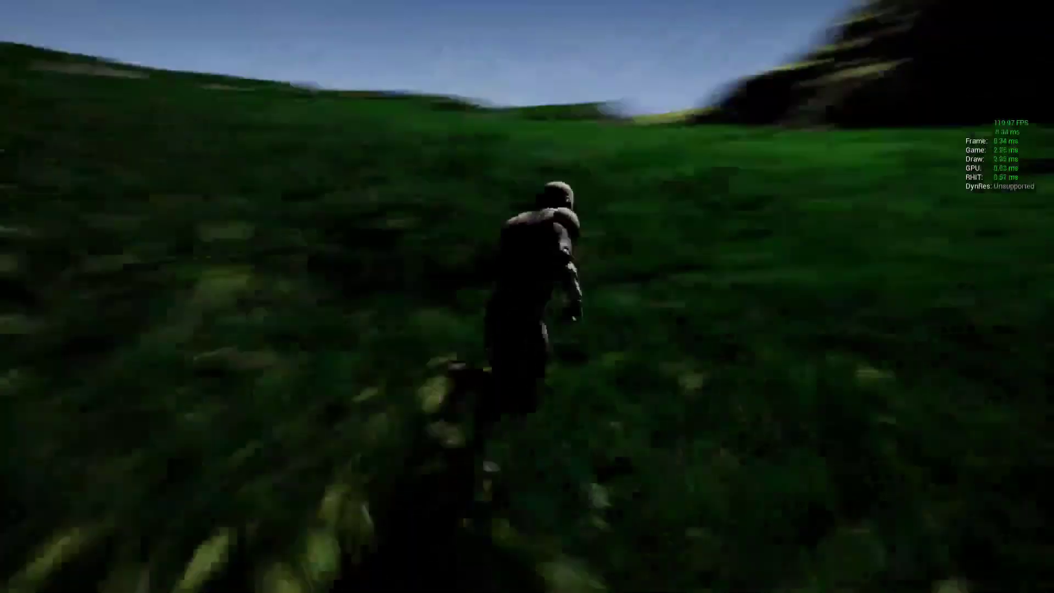
pyautogui.press('s')
pyautogui.press('w')
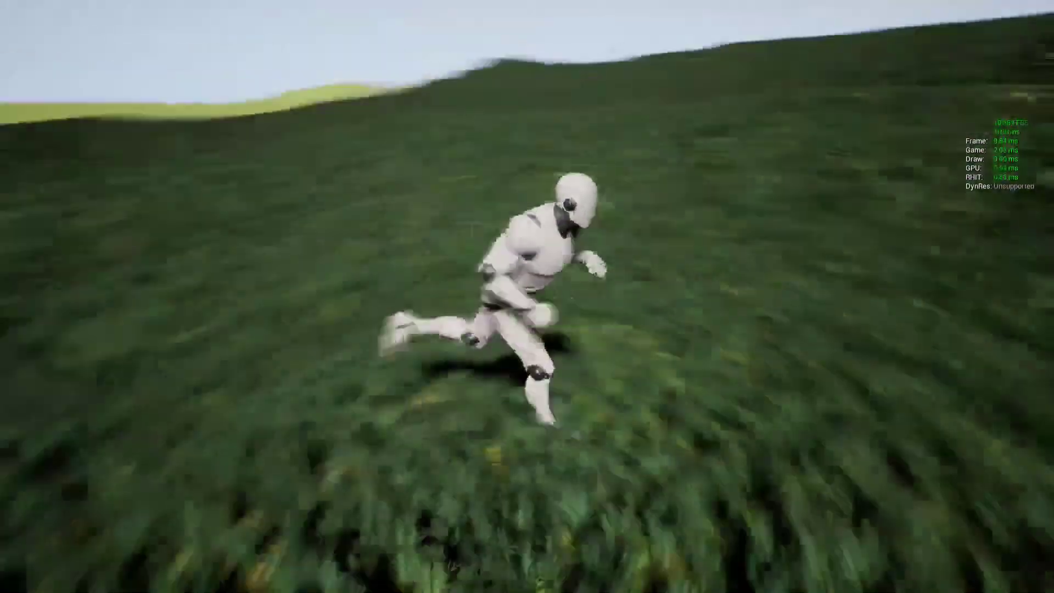
pyautogui.press('d')
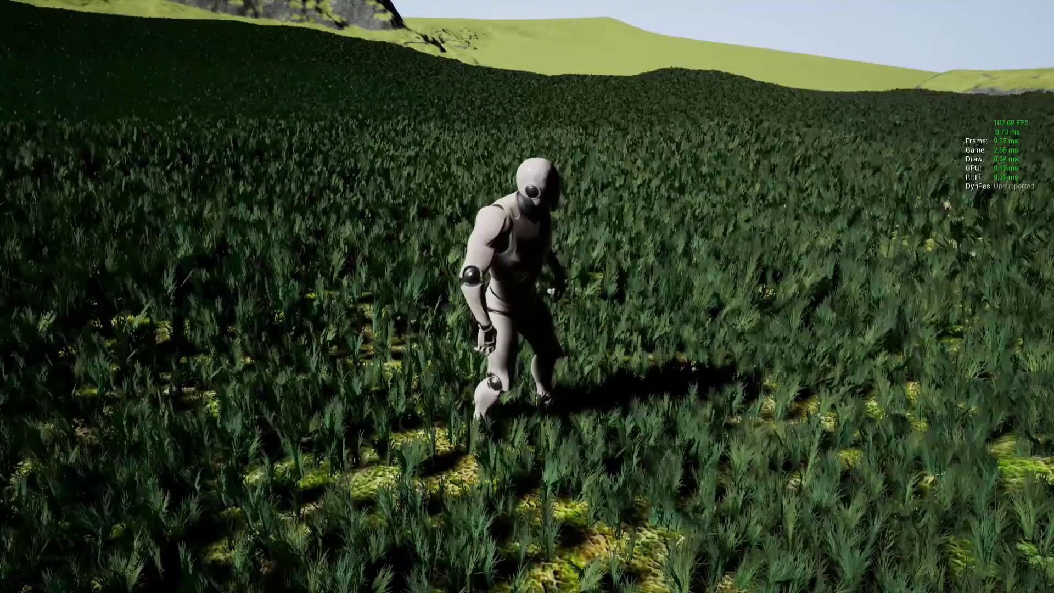
pyautogui.press('w')
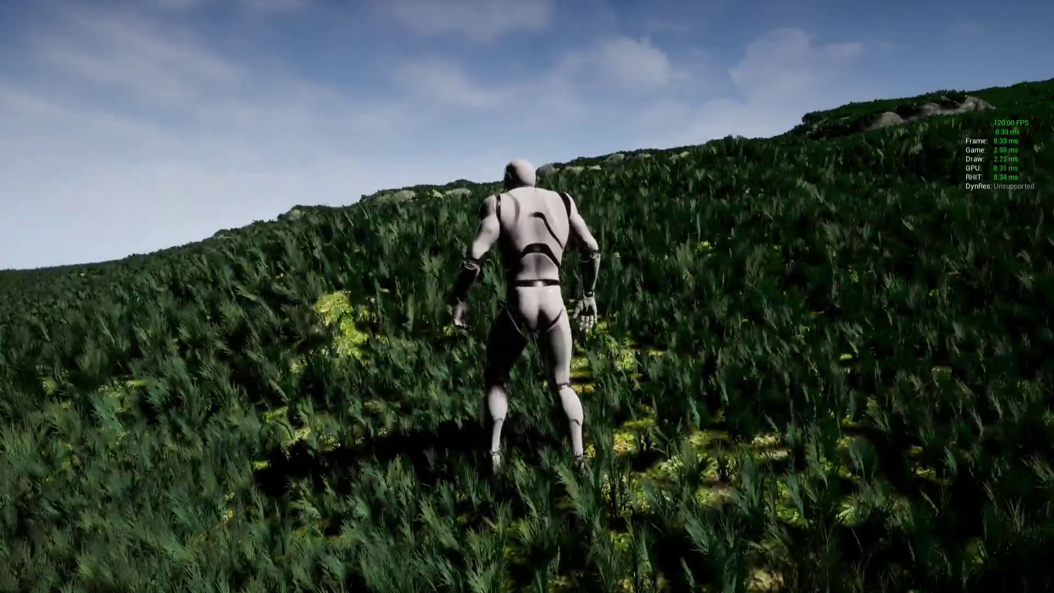
pyautogui.press('w')
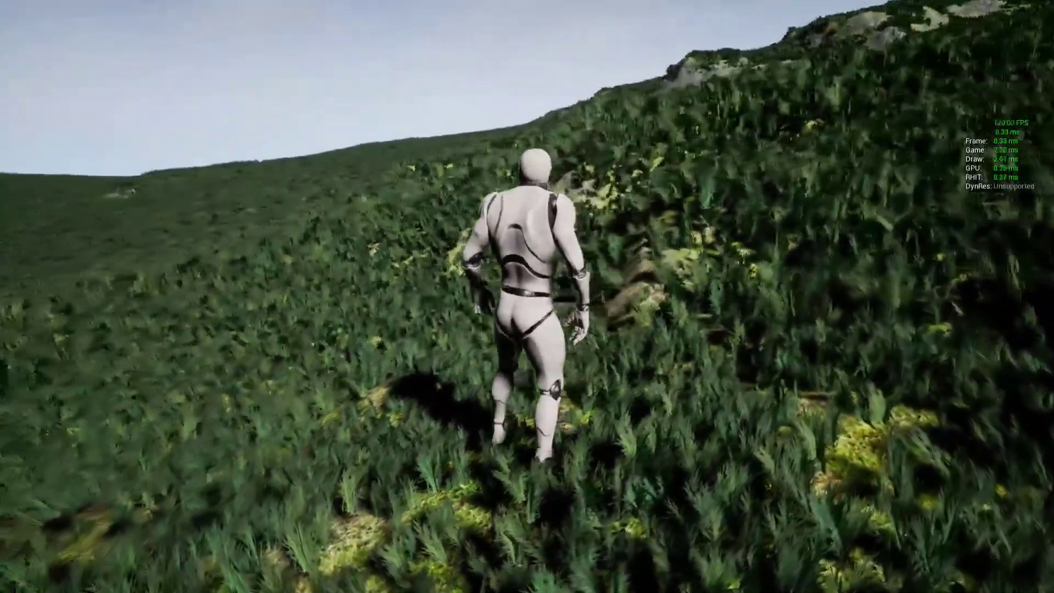
pyautogui.press('w')
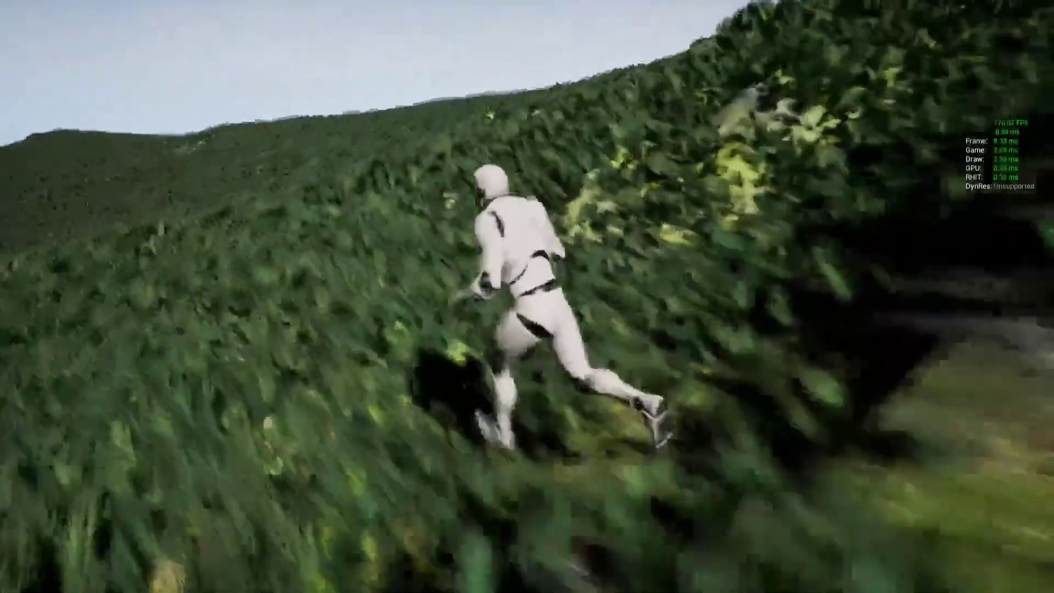
pyautogui.press('Escape')
# Switch to SpeedTree, inspect the grass_mat Cutout 2 mesh in the cutout editor, then return to the Unreal Editor and end the play session
pyautogui.hotkey('alt', 'Tab')
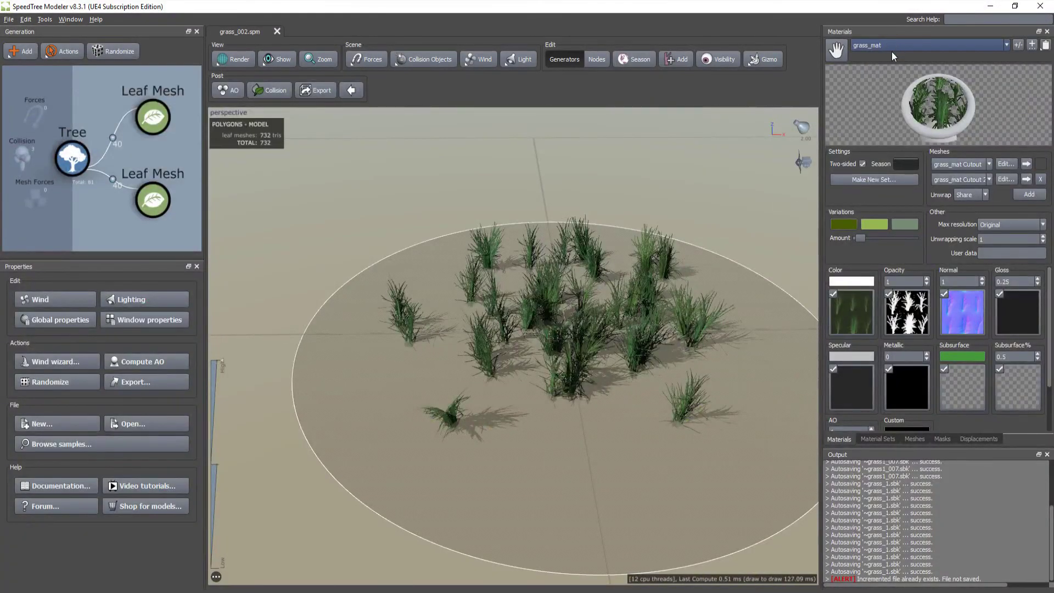
pyautogui.click(1004, 180)
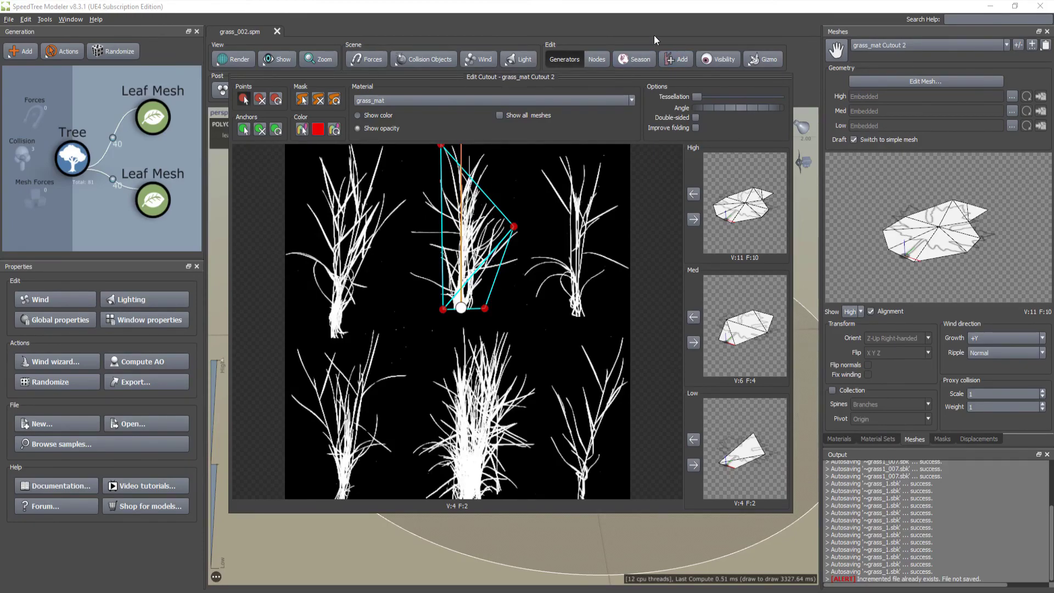
pyautogui.click(613, 22)
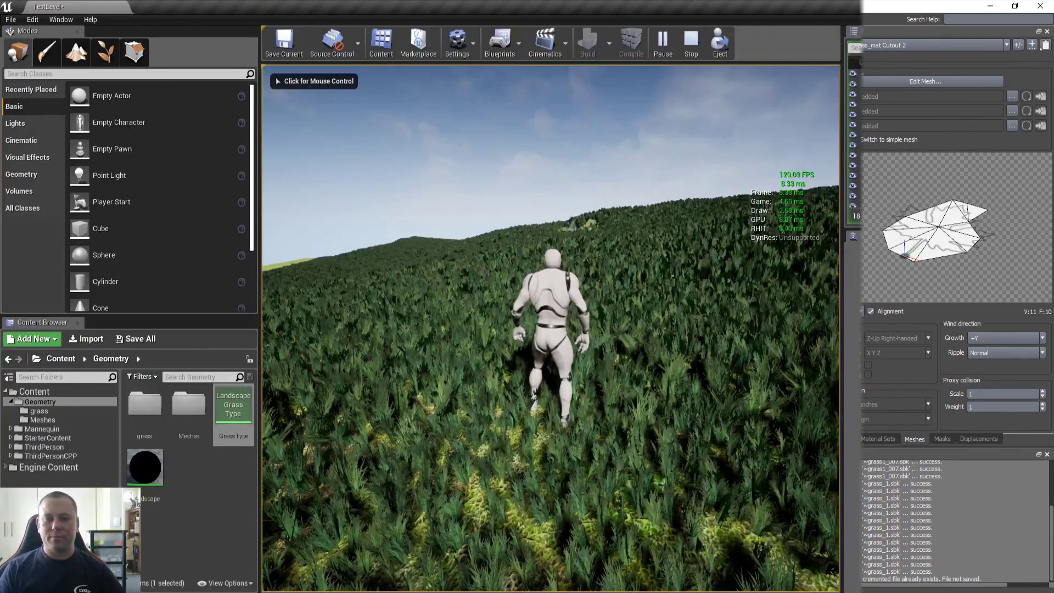
pyautogui.press('Escape')
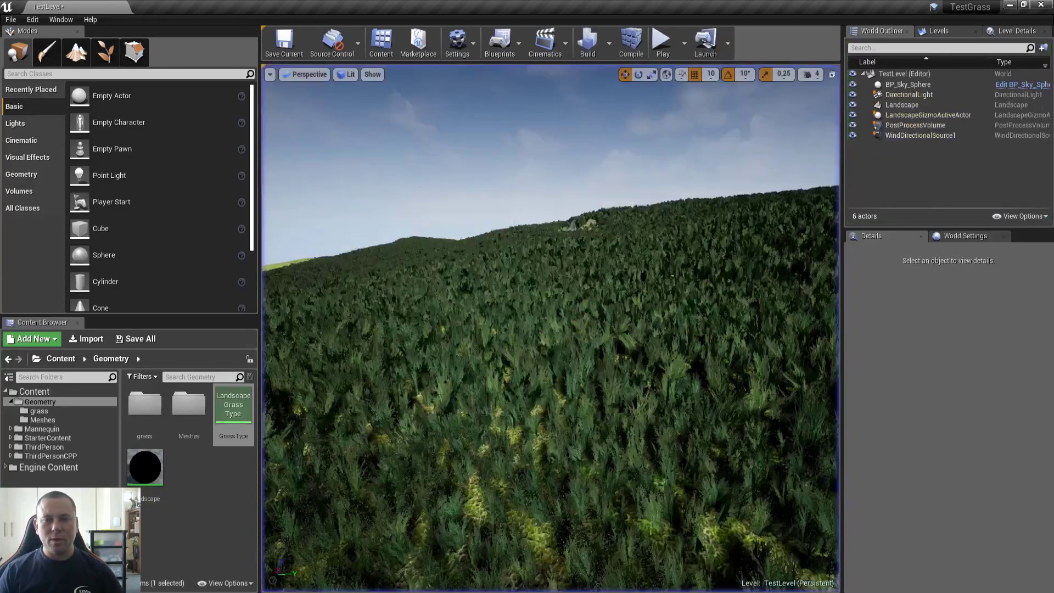
# Set the GrassType asset's Grass Density to 100 and test the coverage by running the character in full-screen play
pyautogui.doubleClick(220, 417)
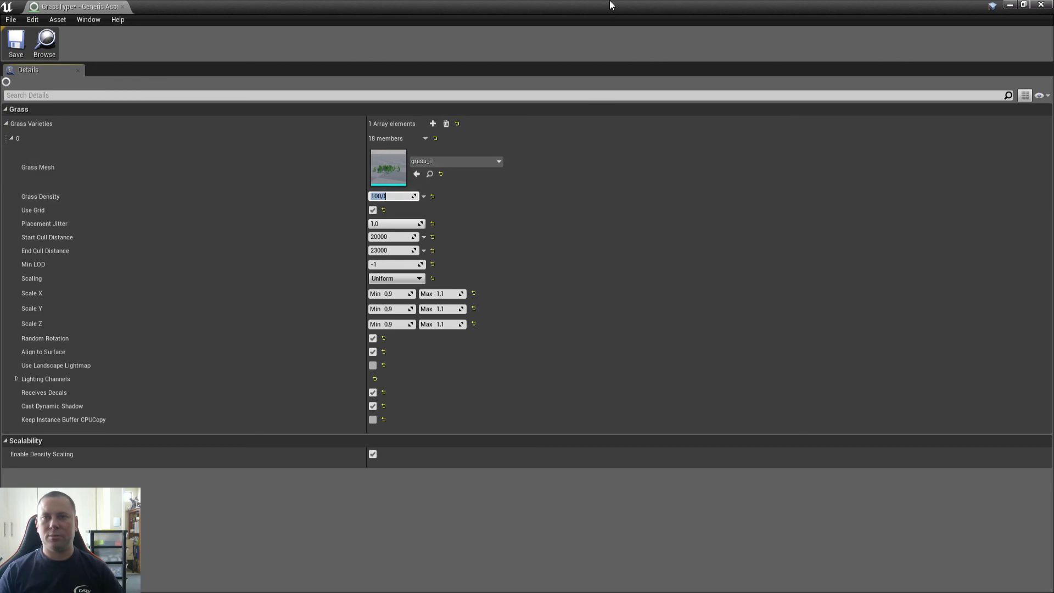
pyautogui.moveTo(611, 6); pyautogui.dragTo(699, 141)
pyautogui.click(746, 142)
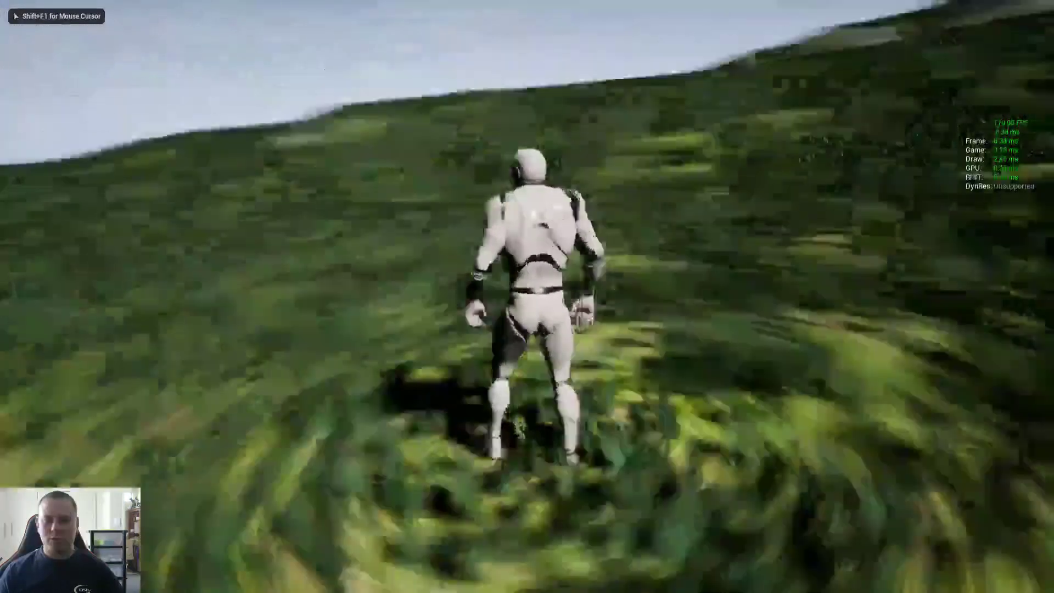
pyautogui.press('w')
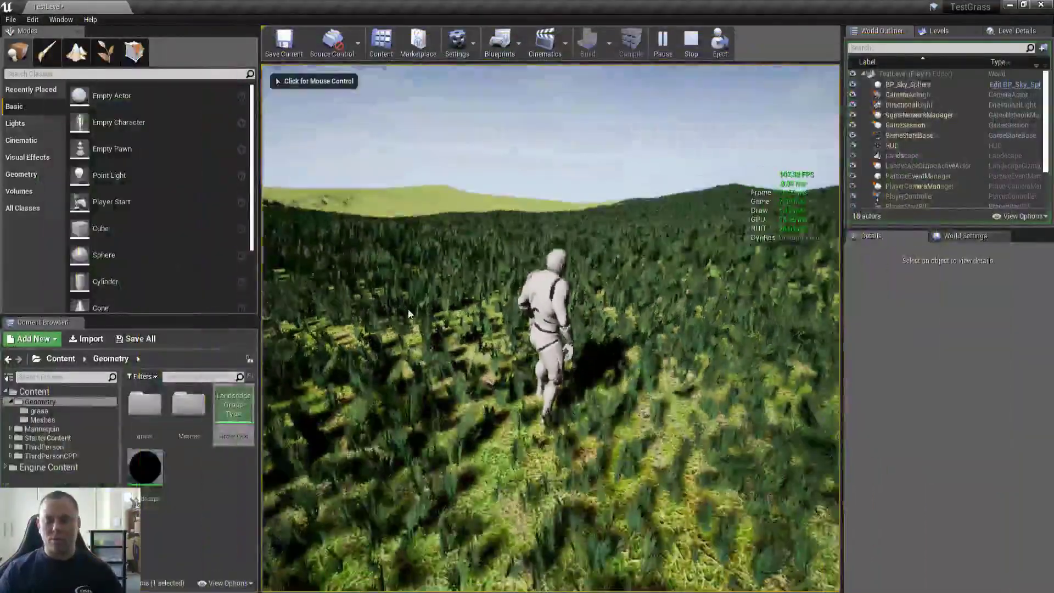
pyautogui.press('Escape')
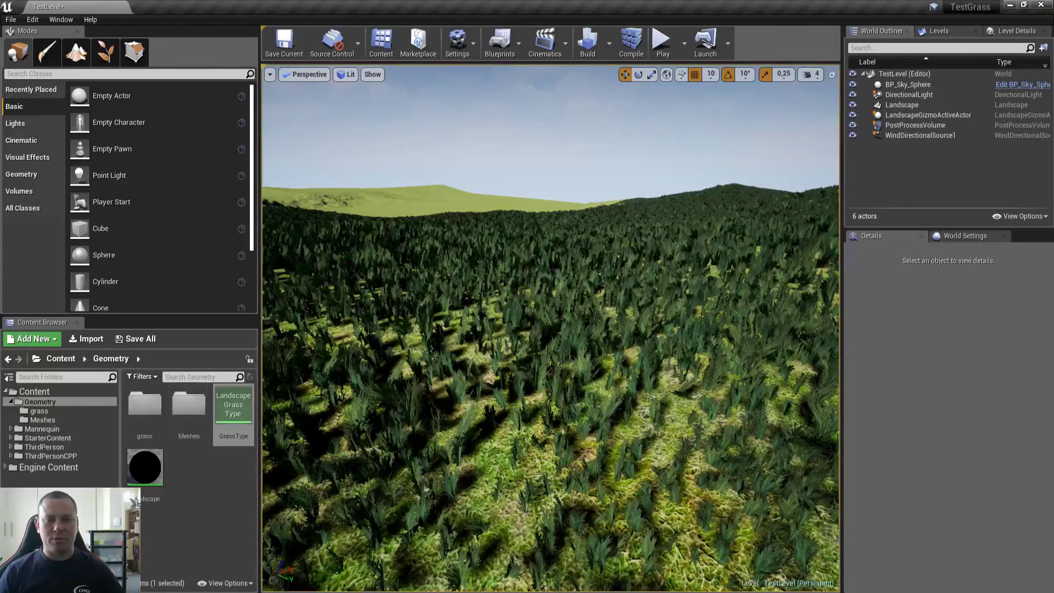
# Set the GrassType asset's Grass Density to 50 and return to the level
pyautogui.doubleClick(235, 406)
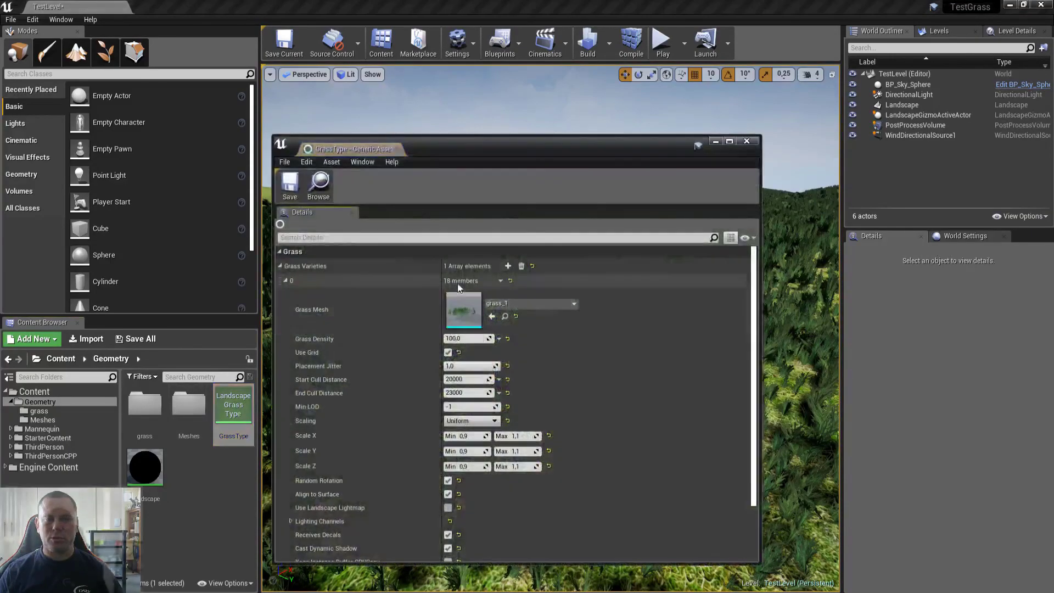
pyautogui.click(478, 338)
pyautogui.write('50')
pyautogui.press('Return')
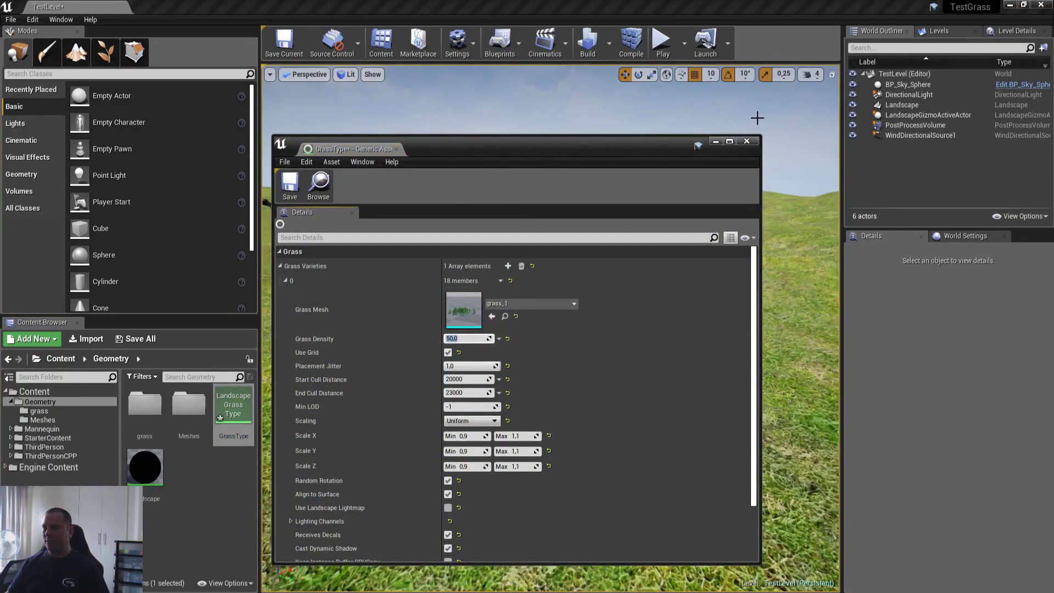
pyautogui.click(747, 142)
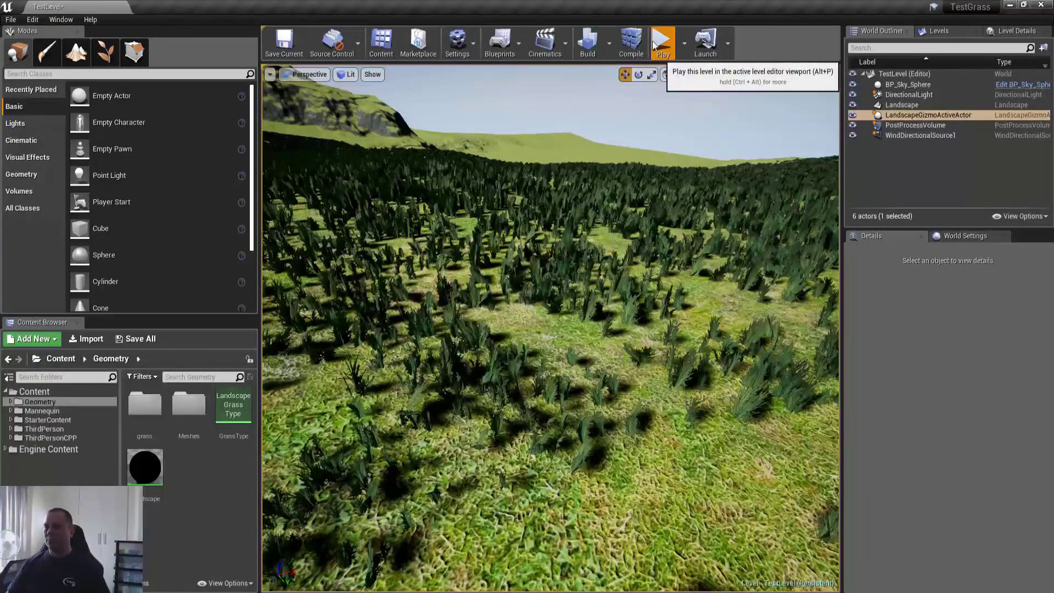
# Run the character through the thinned grass in full-screen play, checking coverage and frame rate, and end the session
pyautogui.click(660, 43)
pyautogui.press('F11')
pyautogui.press('w')
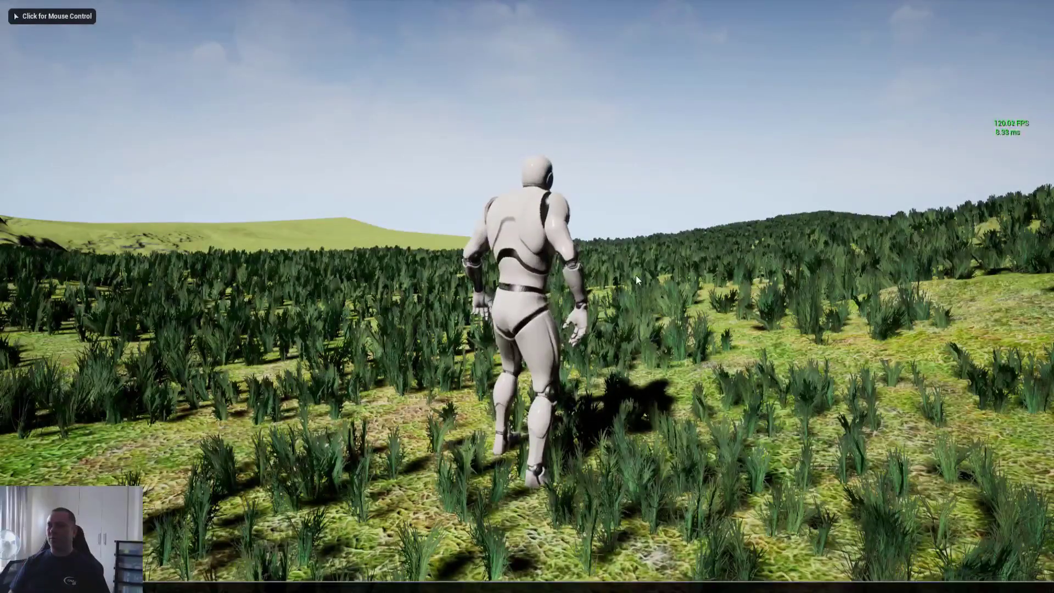
pyautogui.click(636, 275)
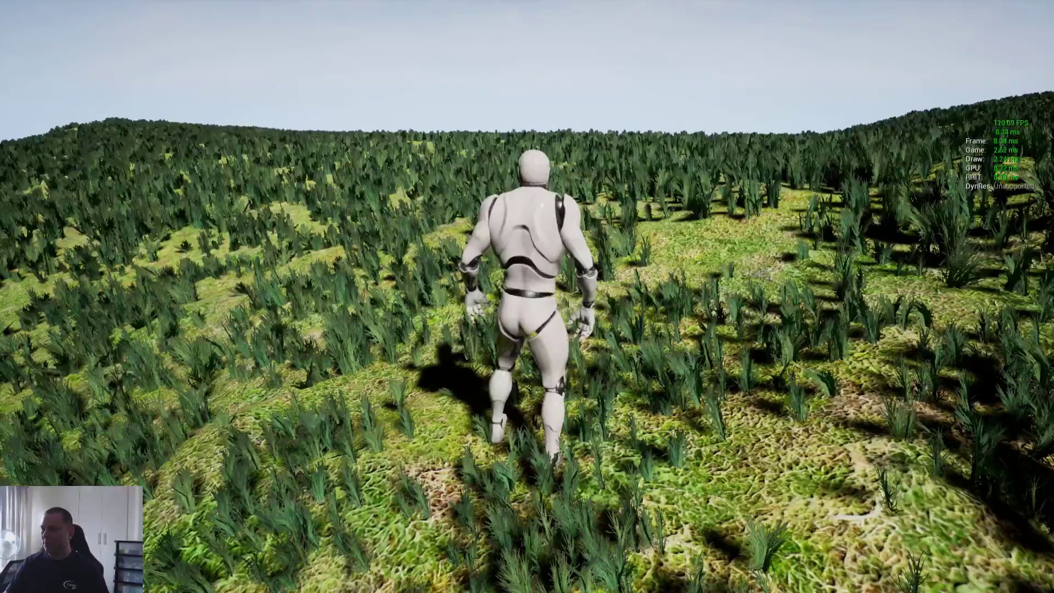
pyautogui.press('Escape')
# Set the GrassType asset's Grass Density to 10 and regenerate the landscape grass by briefly entering Landscape mode
pyautogui.doubleClick(240, 406)
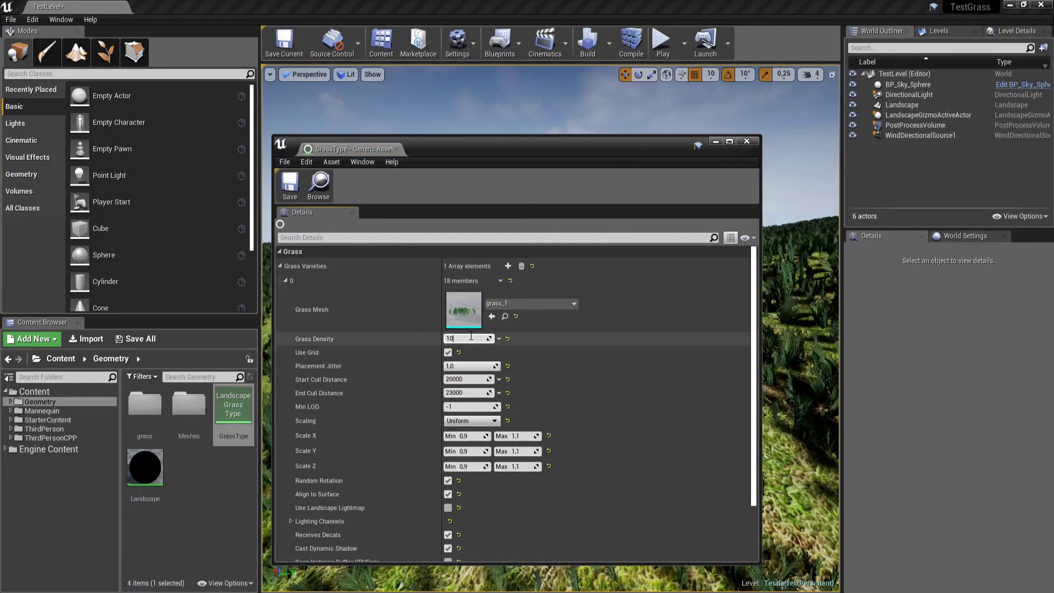
pyautogui.click(748, 142)
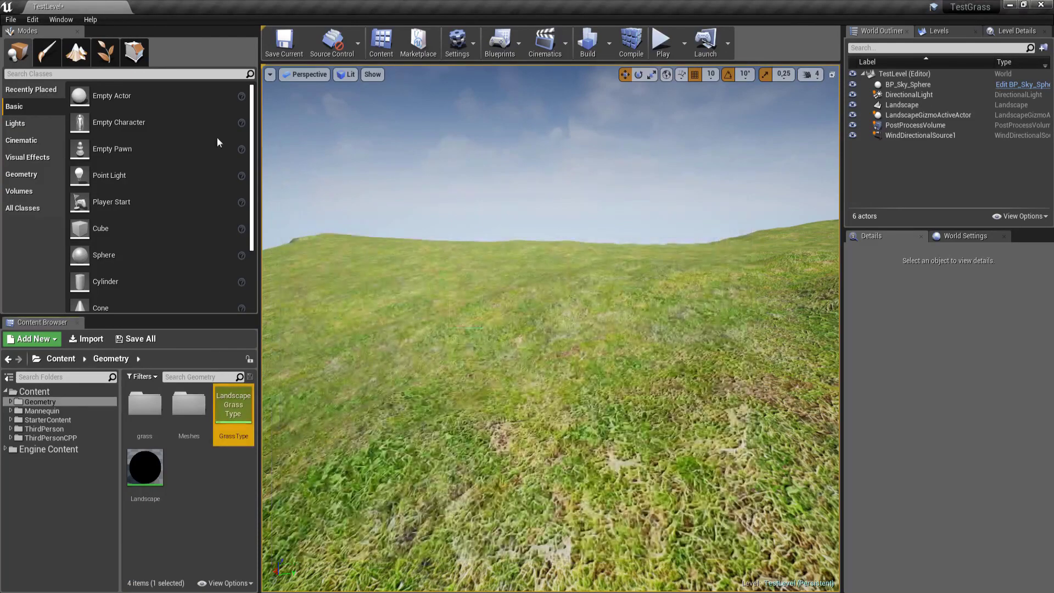
pyautogui.click(486, 310)
pyautogui.click(76, 53)
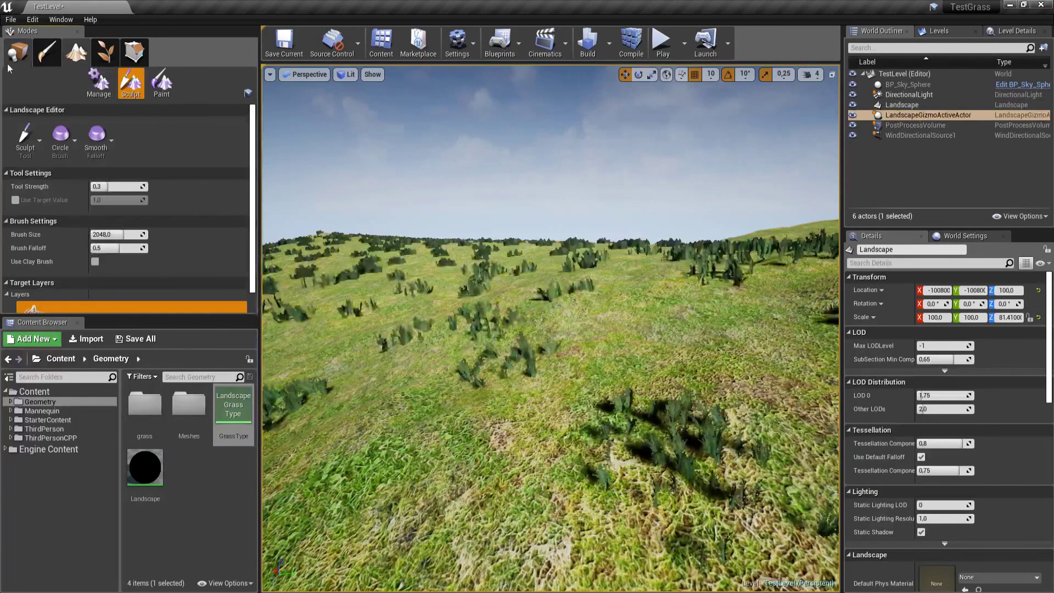
pyautogui.click(17, 52)
# Run the character among the sparse grass clumps in full-screen play, examining their distribution, and end the session
pyautogui.click(663, 44)
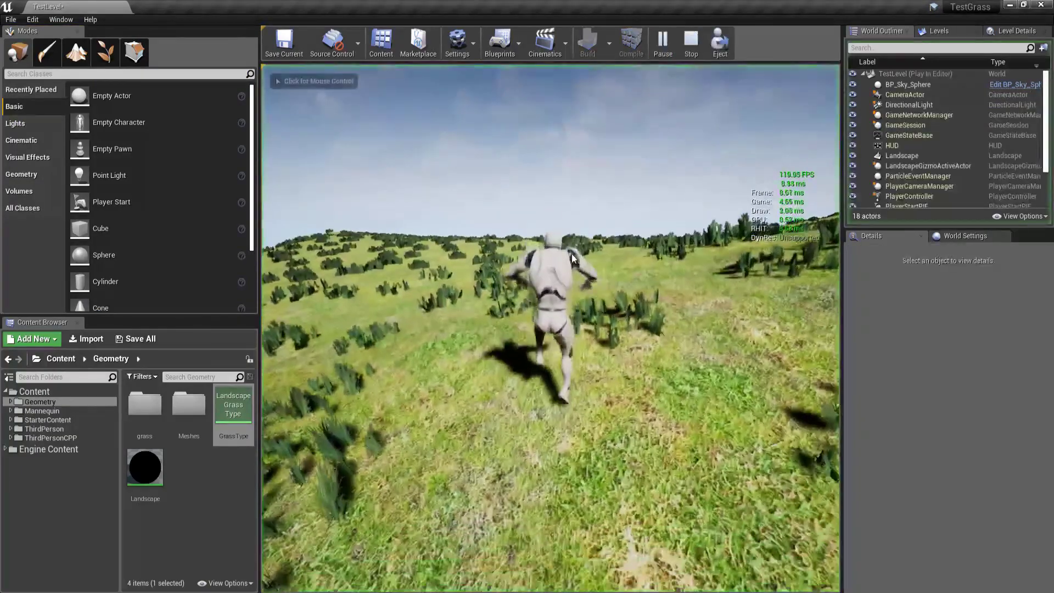
pyautogui.press('F11')
pyautogui.press('w')
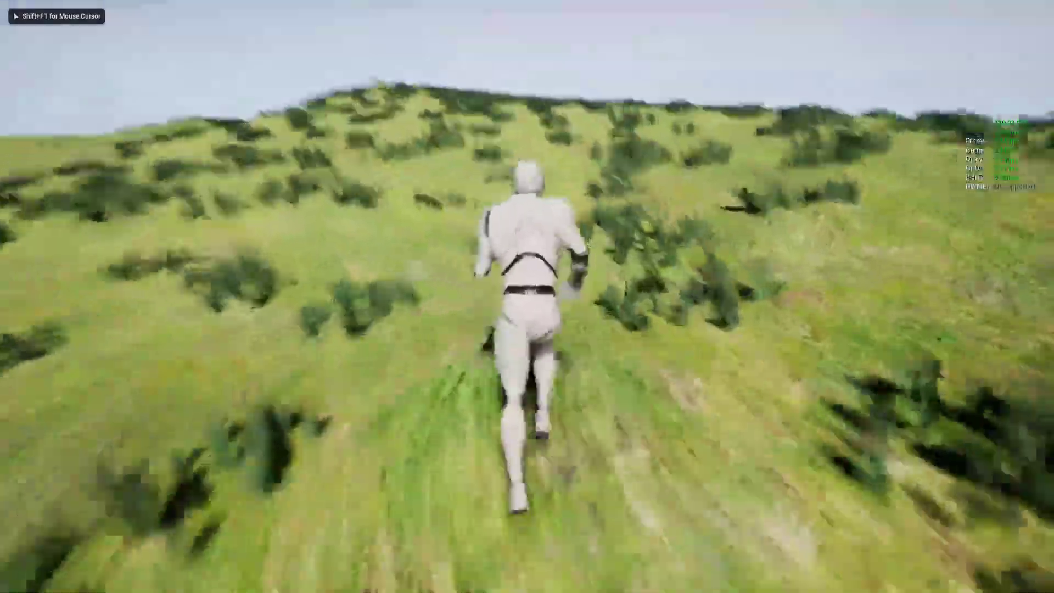
pyautogui.press('w')
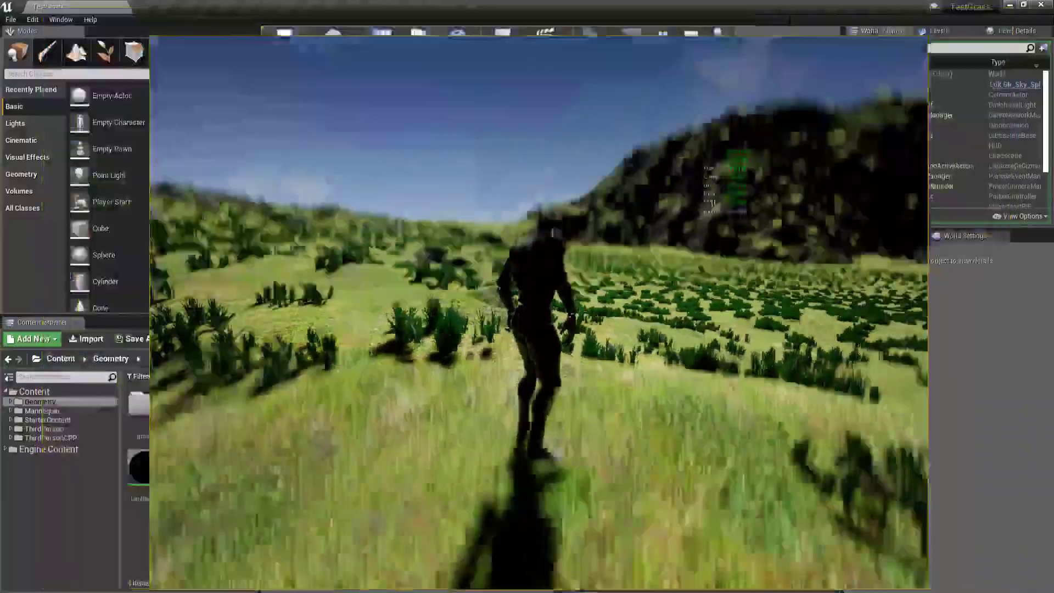
pyautogui.press('Escape')
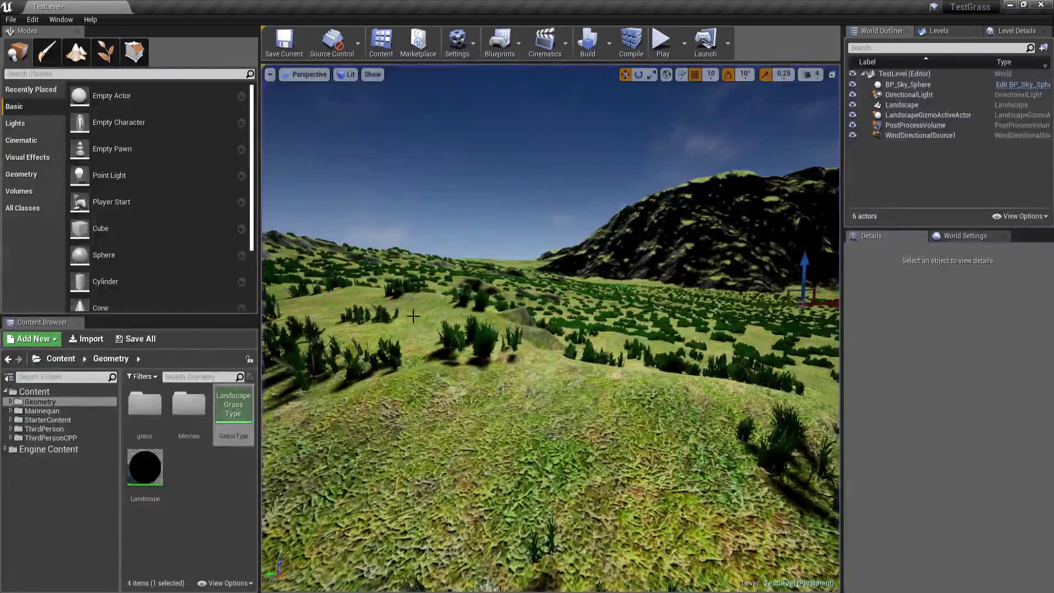
# Set the GrassType asset's Grass Density to 300, save the level and regenerate the landscape grass by briefly entering Landscape mode
pyautogui.doubleClick(243, 413)
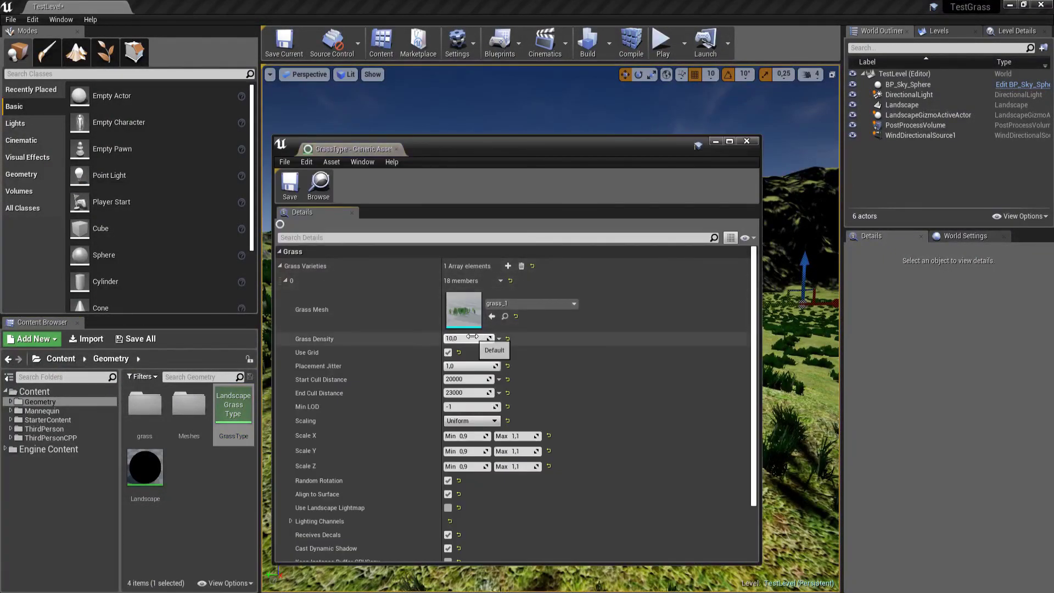
pyautogui.press('Return')
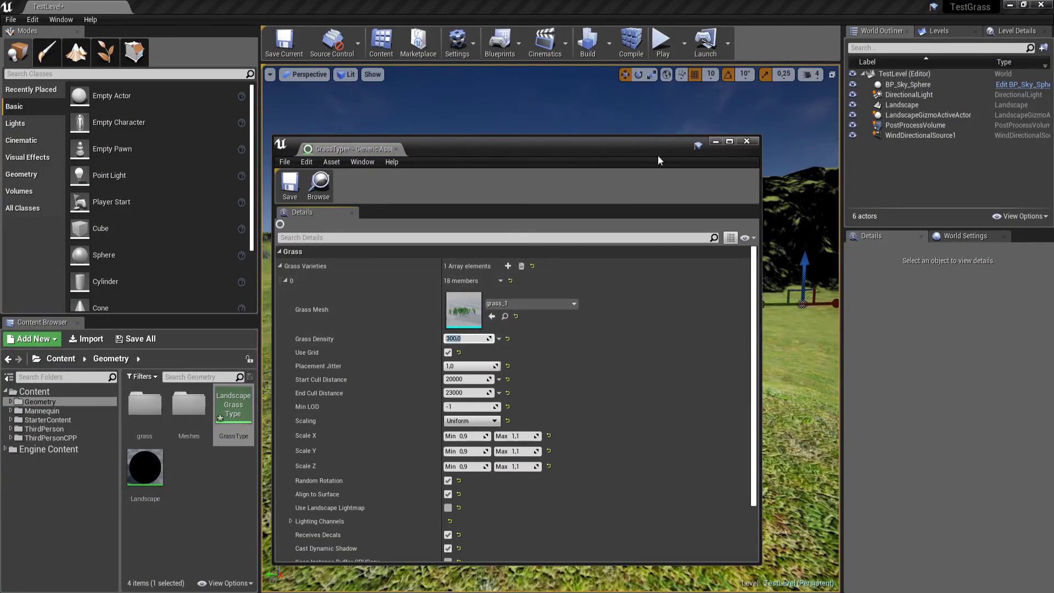
pyautogui.click(755, 142)
pyautogui.moveTo(426, 229); pyautogui.dragTo(407, 204, button='right')
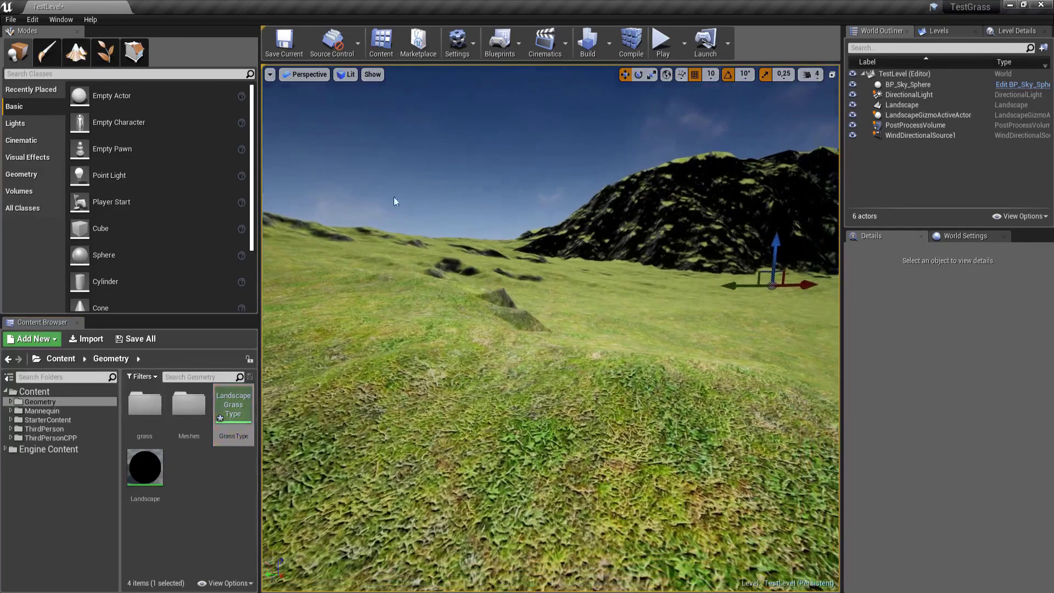
pyautogui.hotkey('ctrl', 's')
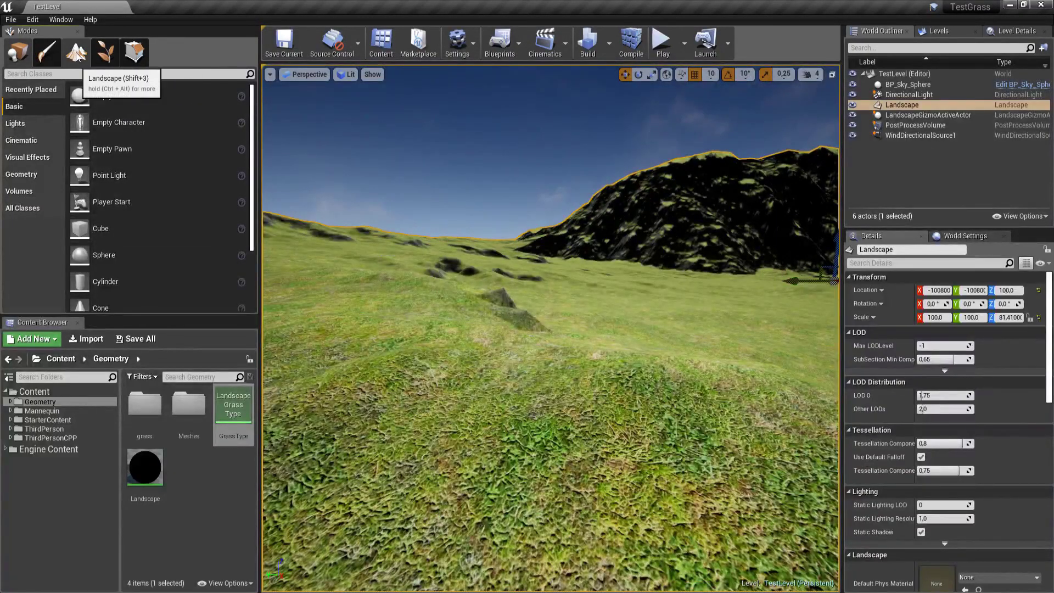
pyautogui.click(77, 57)
pyautogui.click(19, 53)
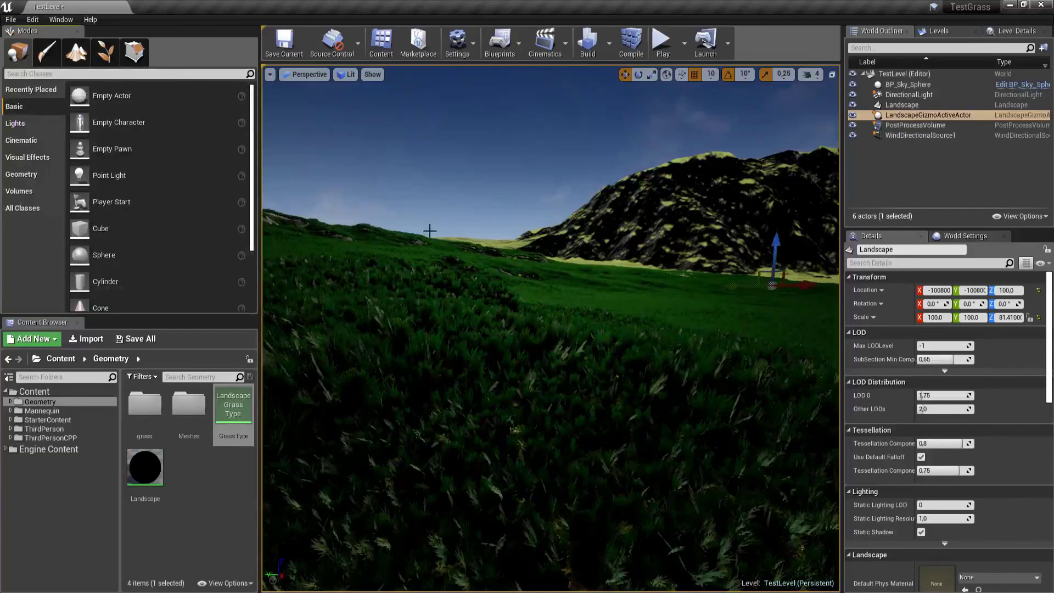
# Start a full-screen play session and run the character through the grass at density 300, watching the frame rate
pyautogui.click(648, 63)
pyautogui.press('F11')
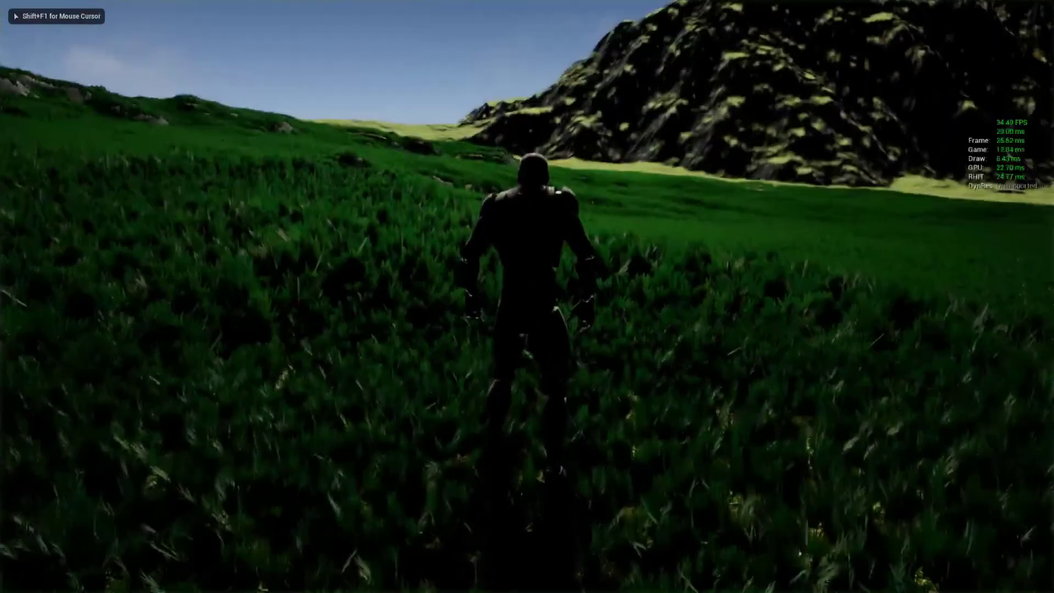
pyautogui.press('w')
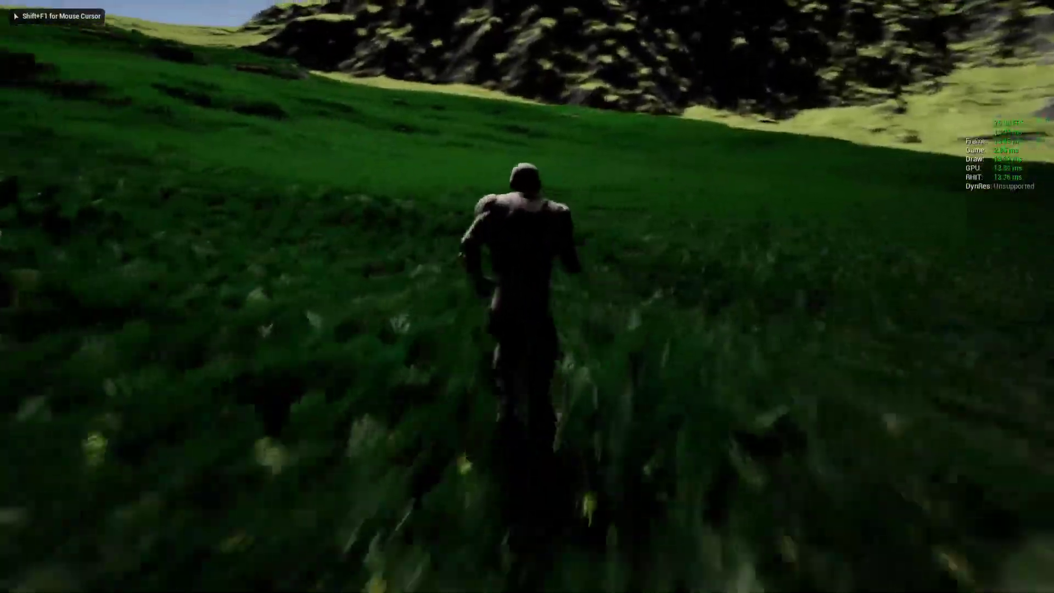